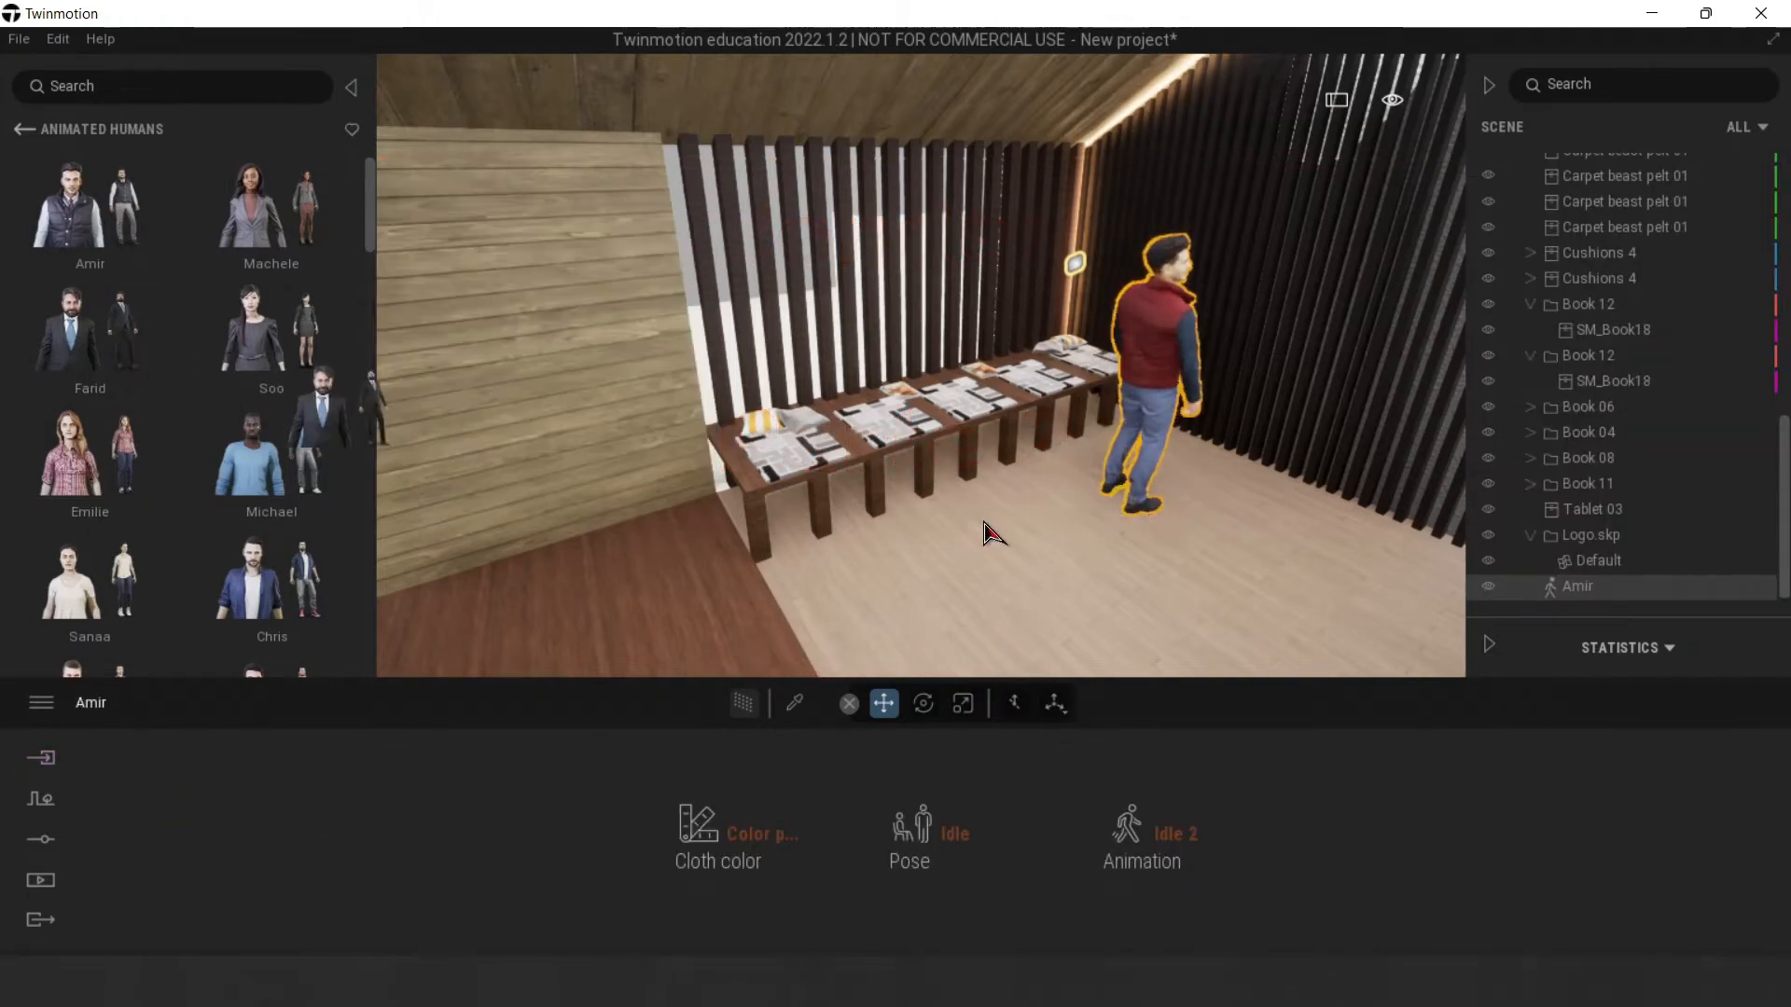
Step: Place the Farid and Asma animated humans on the floor near the bench and rotate Asma to about -145 degrees
left_click_drag(1003, 539, 1003, 539)
scroll(252, 559, "down", 3)
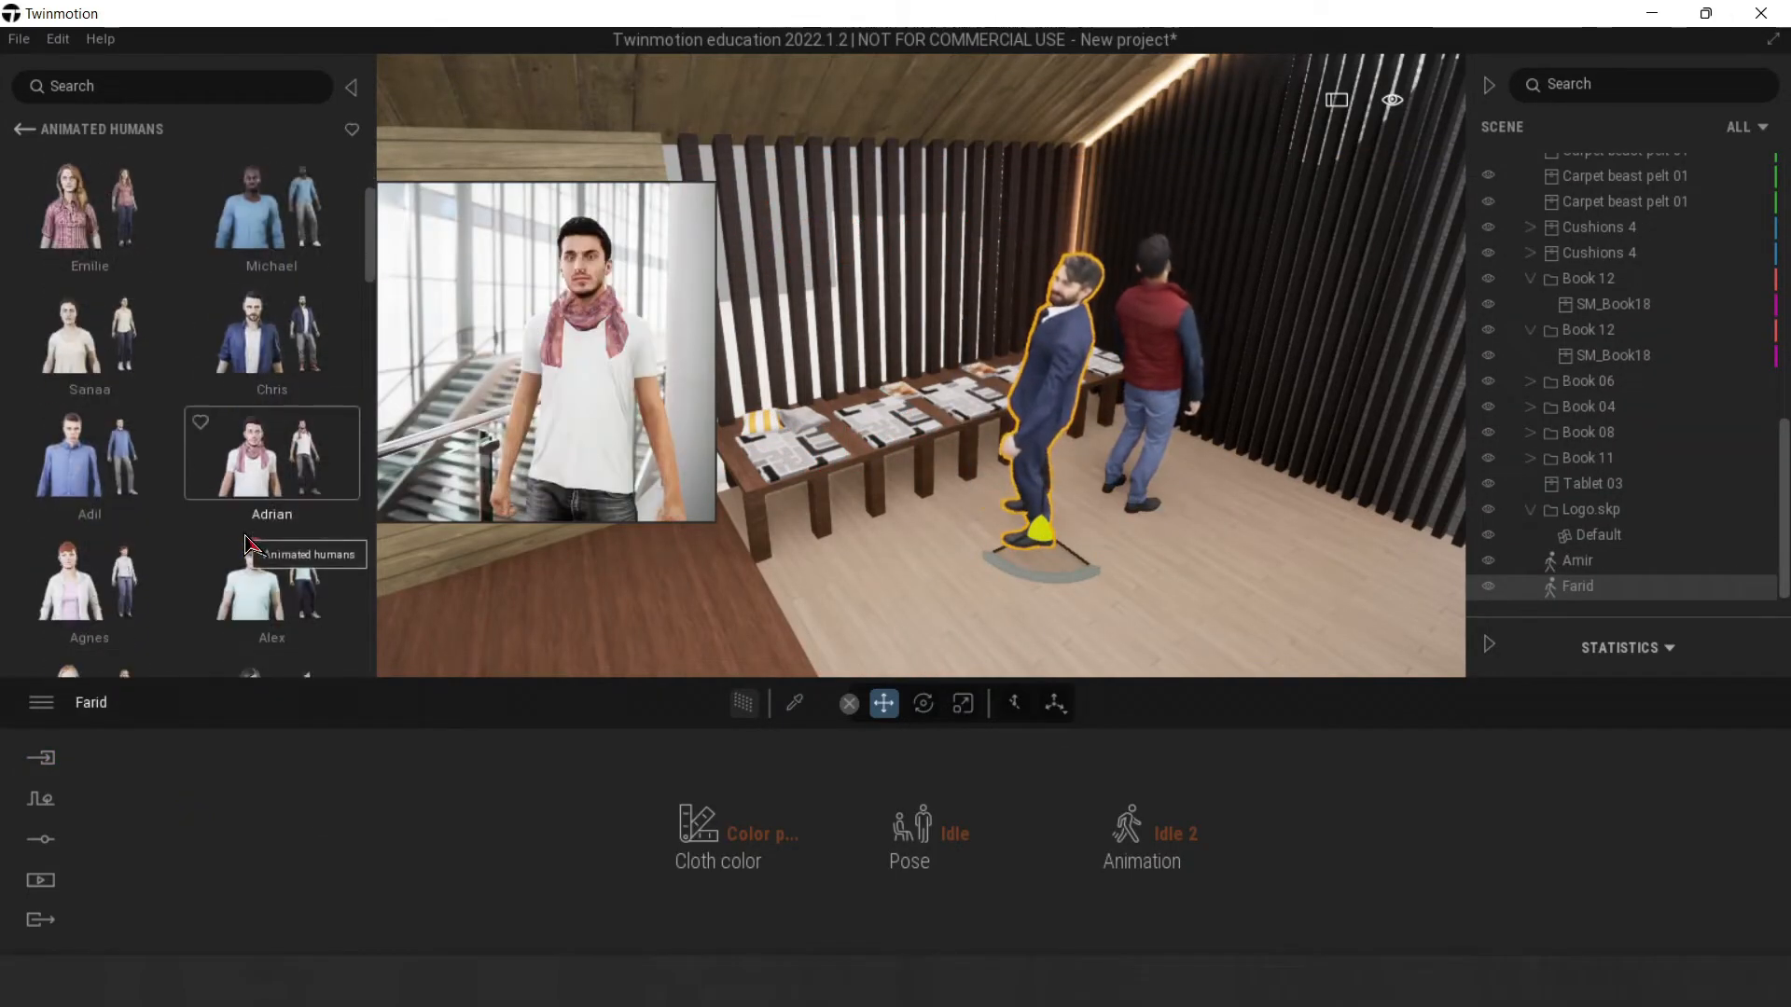
scroll(250, 560, "down", 5)
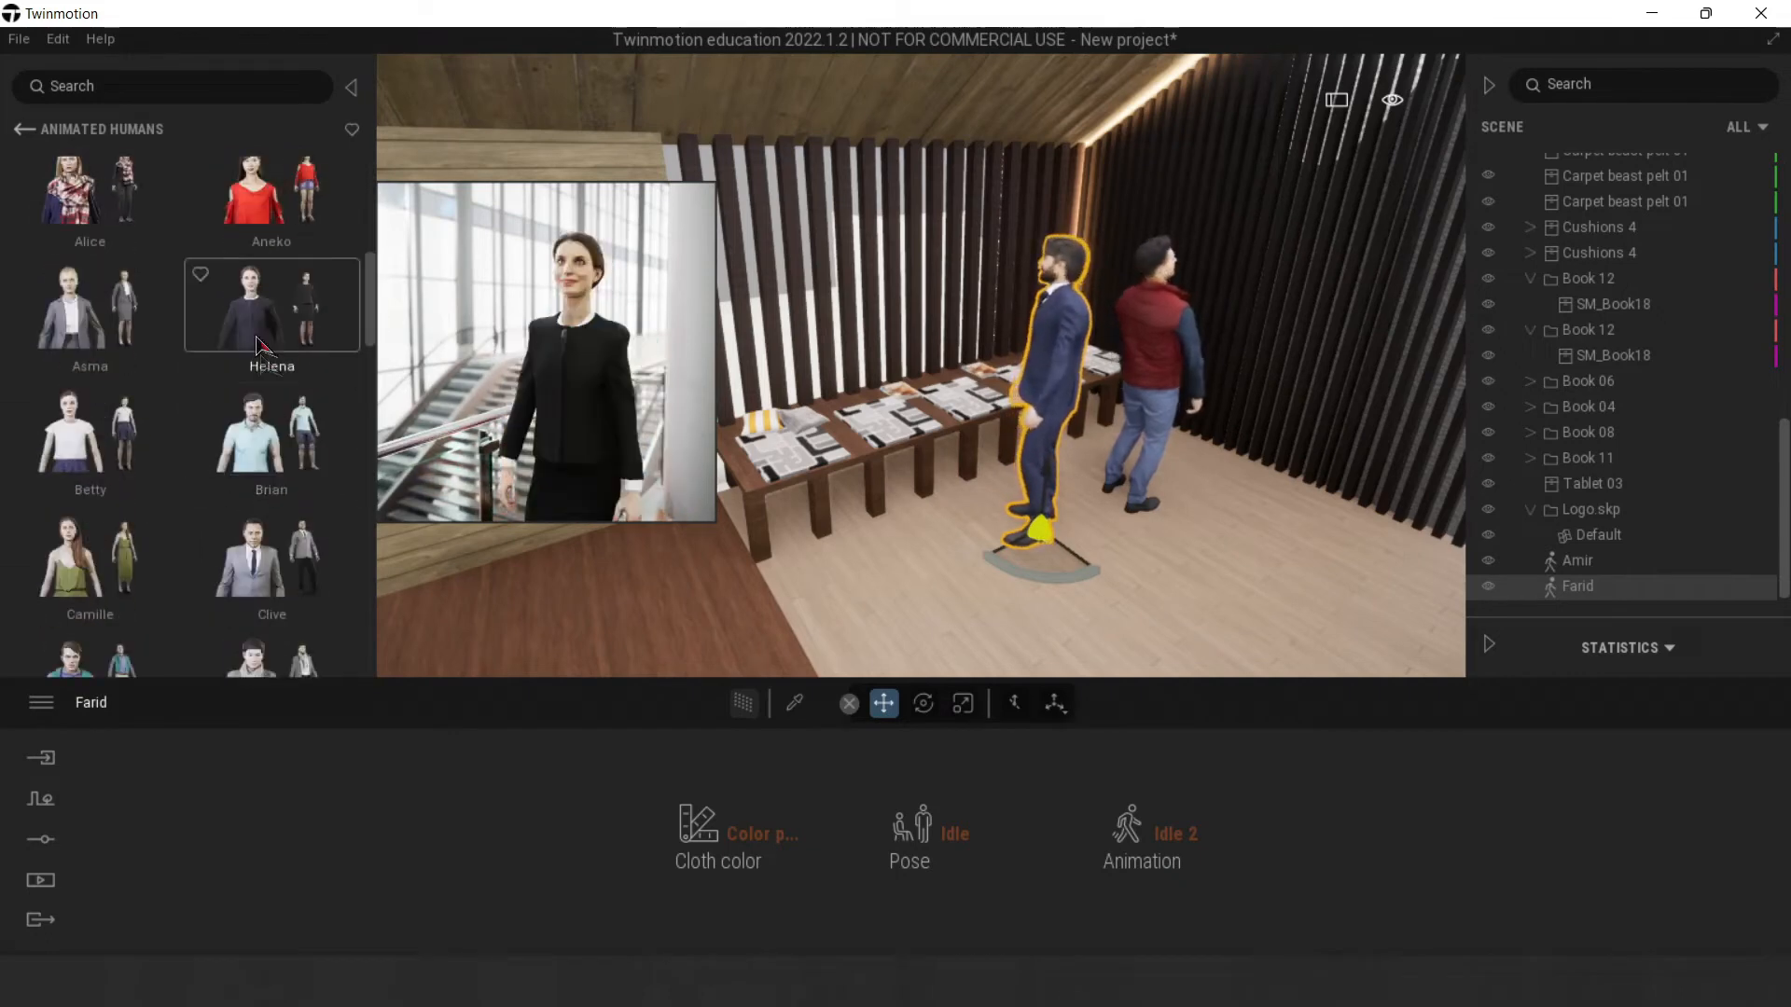
left_click_drag(107, 312, 886, 583)
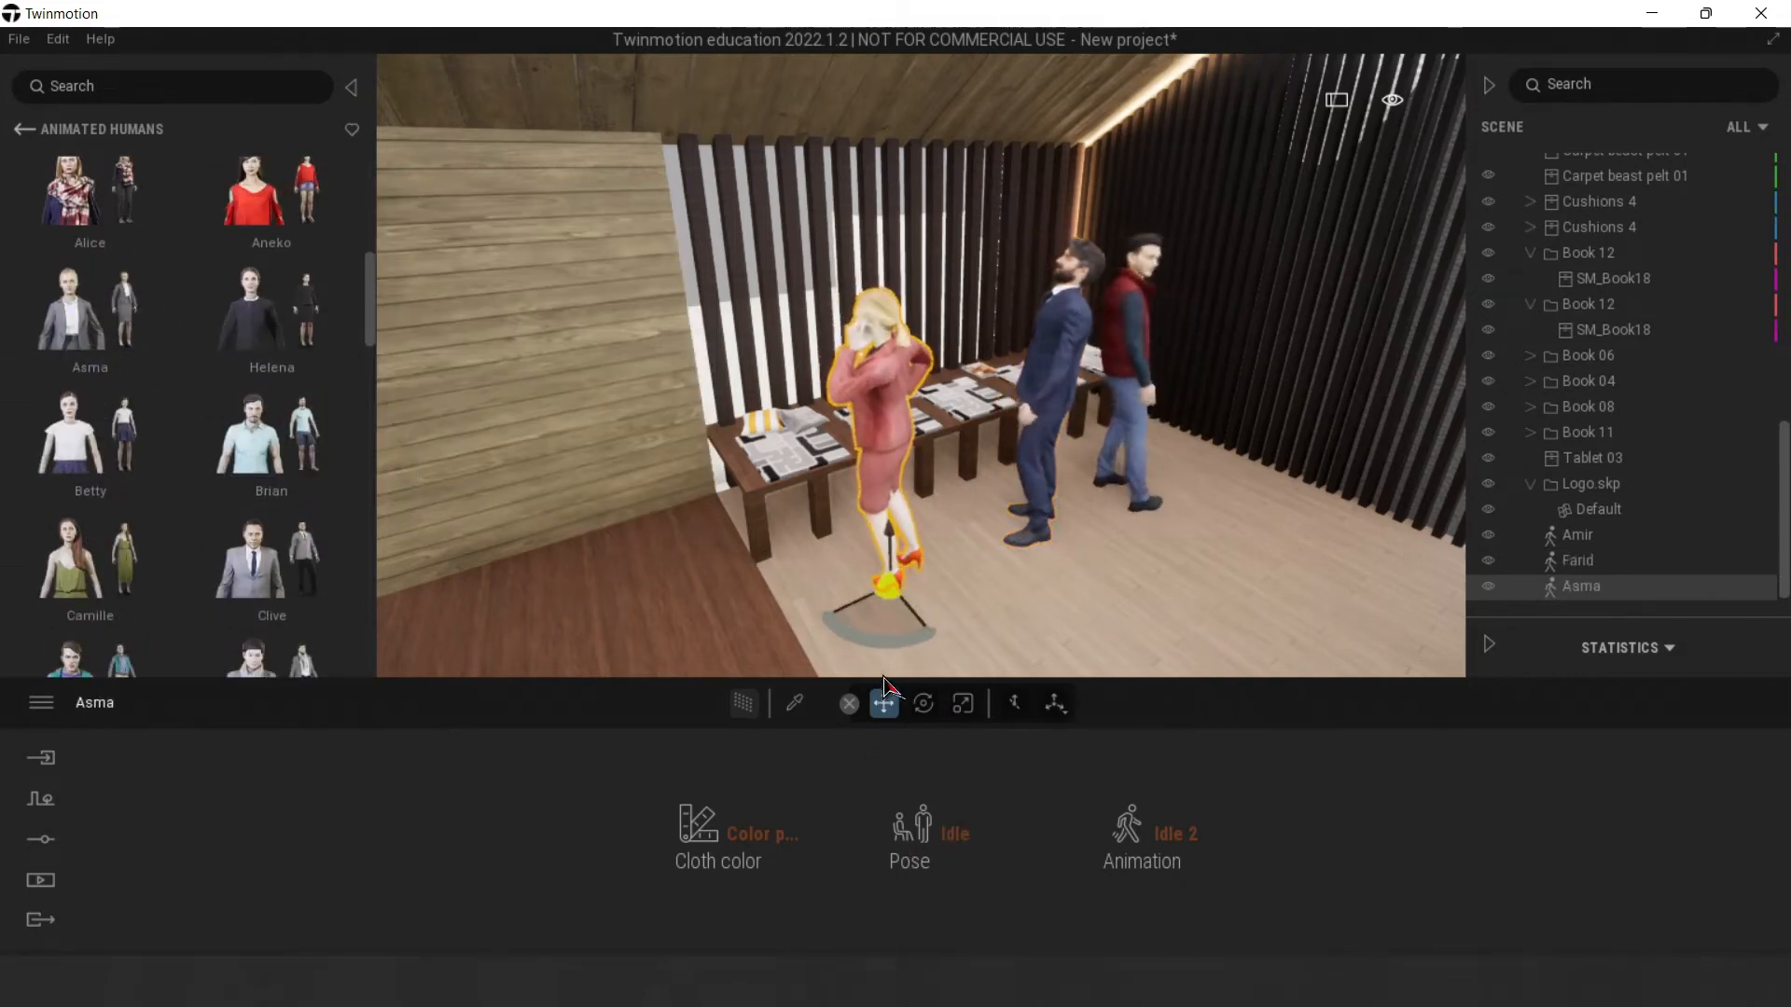
left_click_drag(882, 650, 1127, 609)
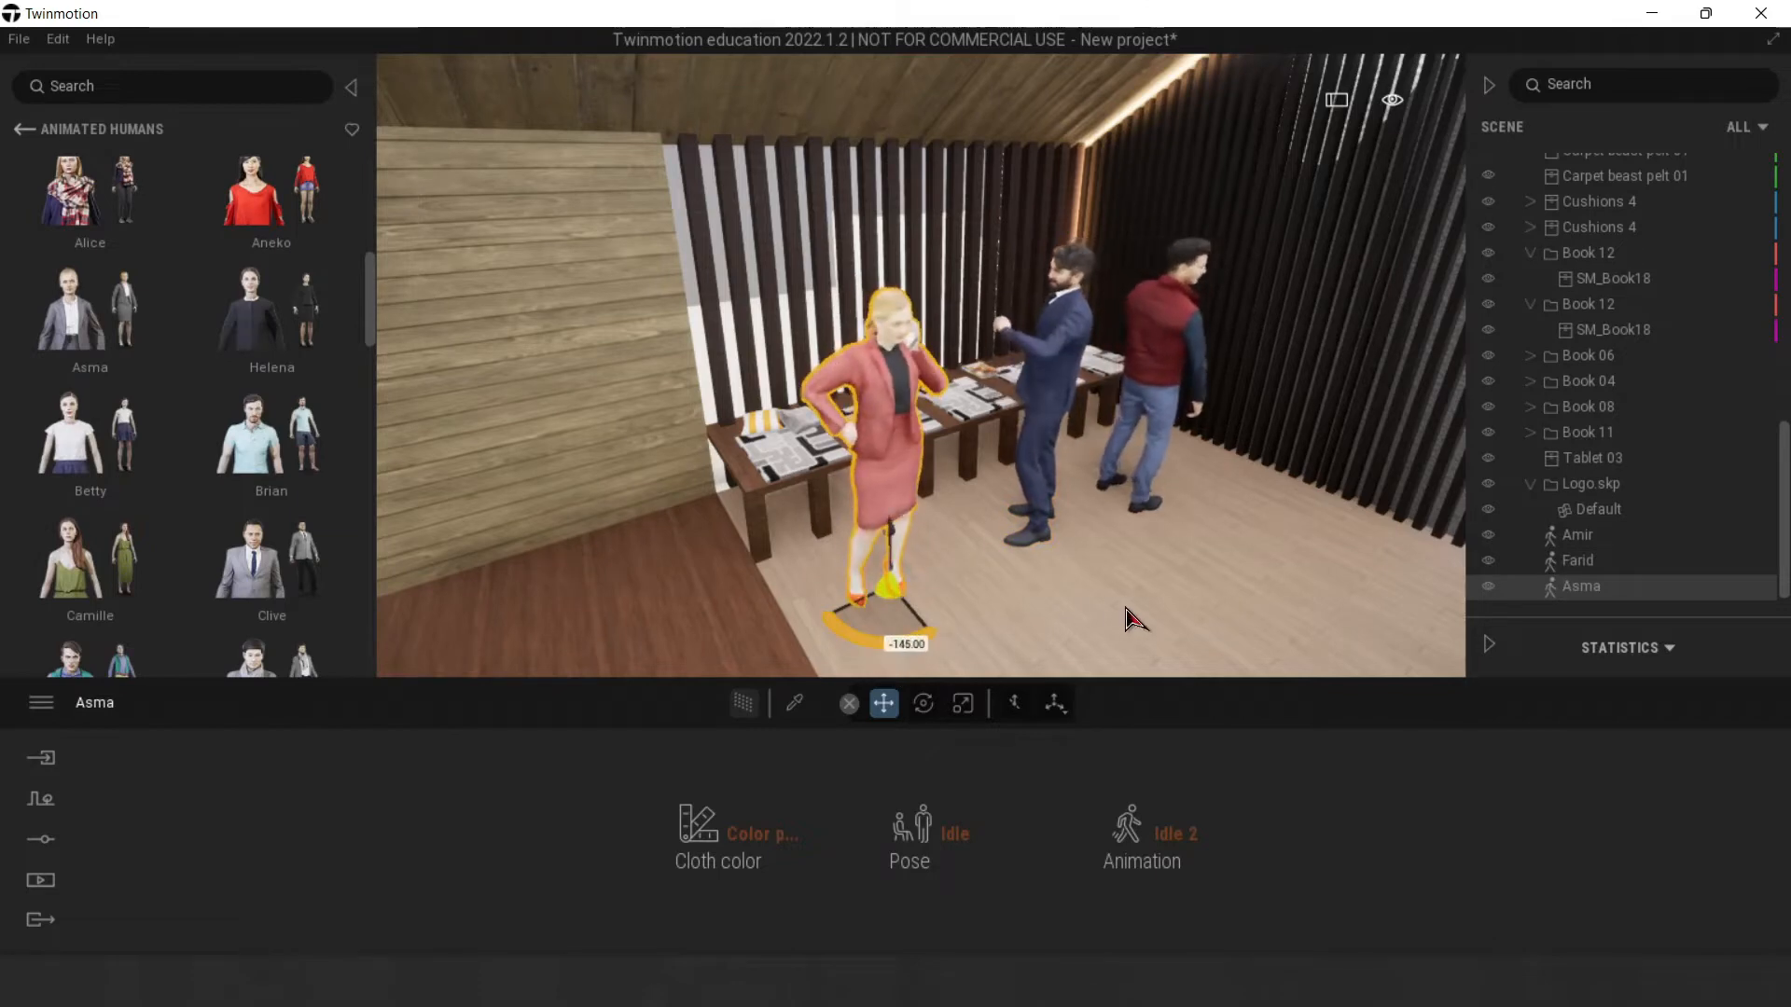
Step: Give Asma the Sitting pose with the Sitting 2 animation and seat her on the bench
left_click(914, 860)
left_click(932, 682)
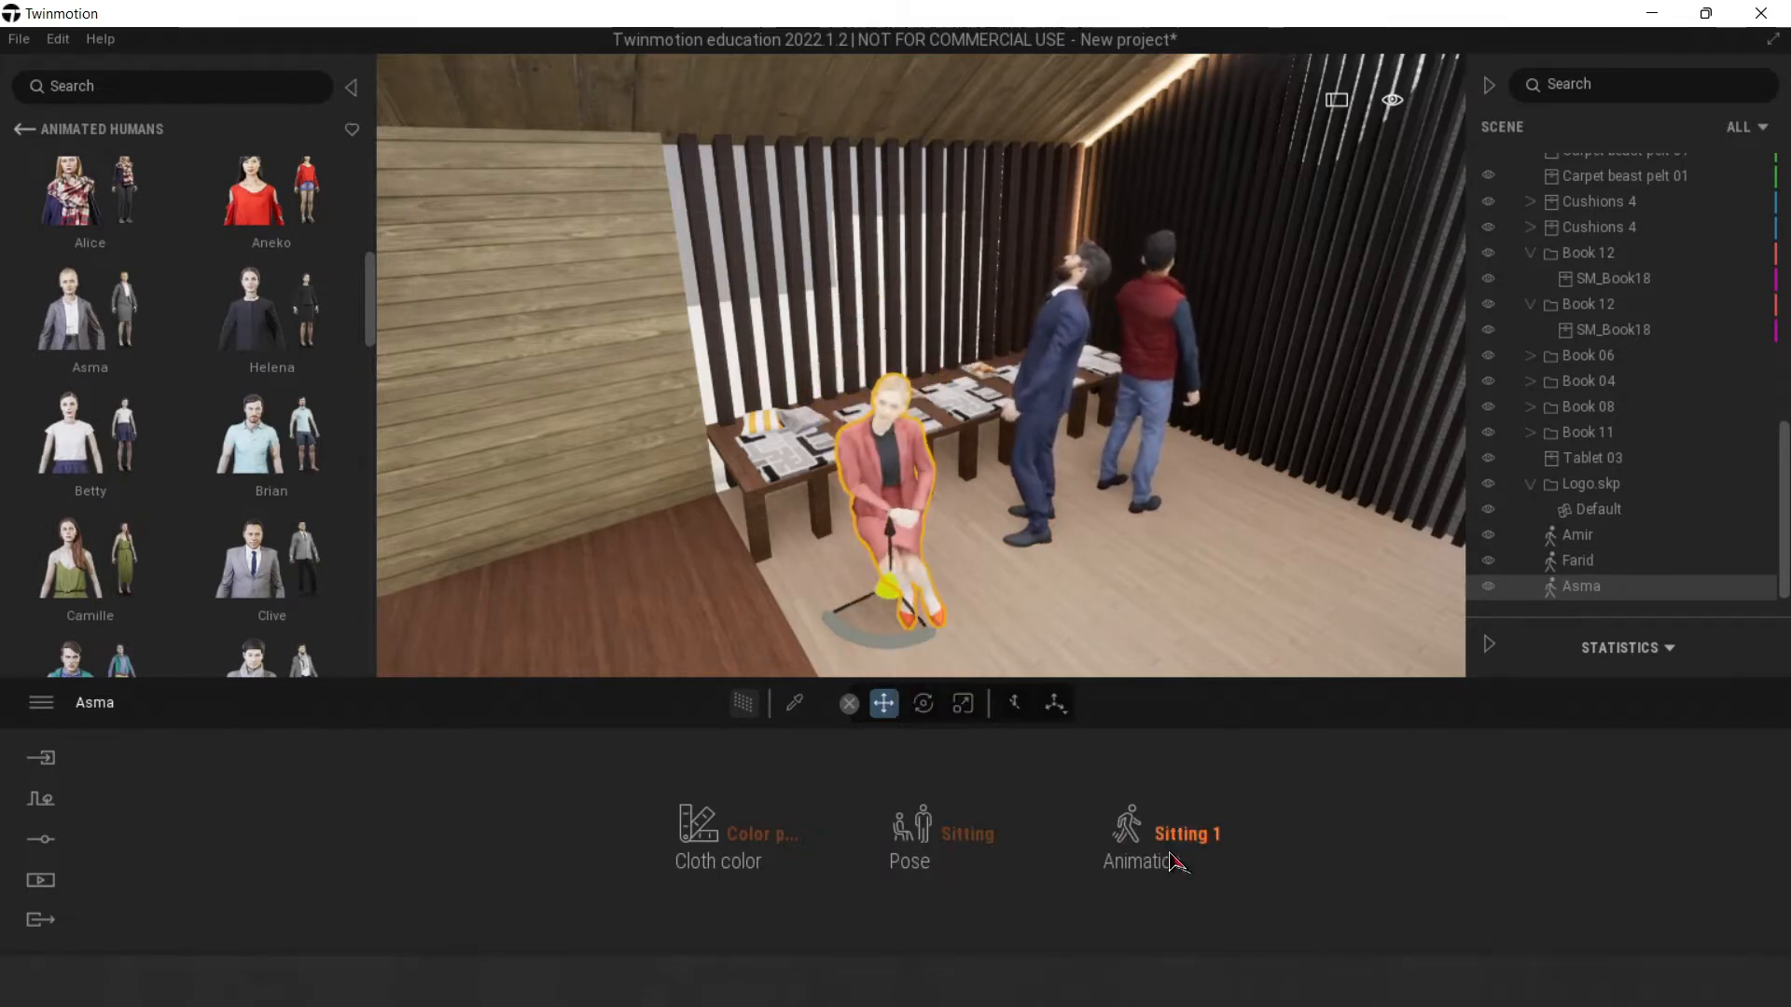
left_click(1147, 682)
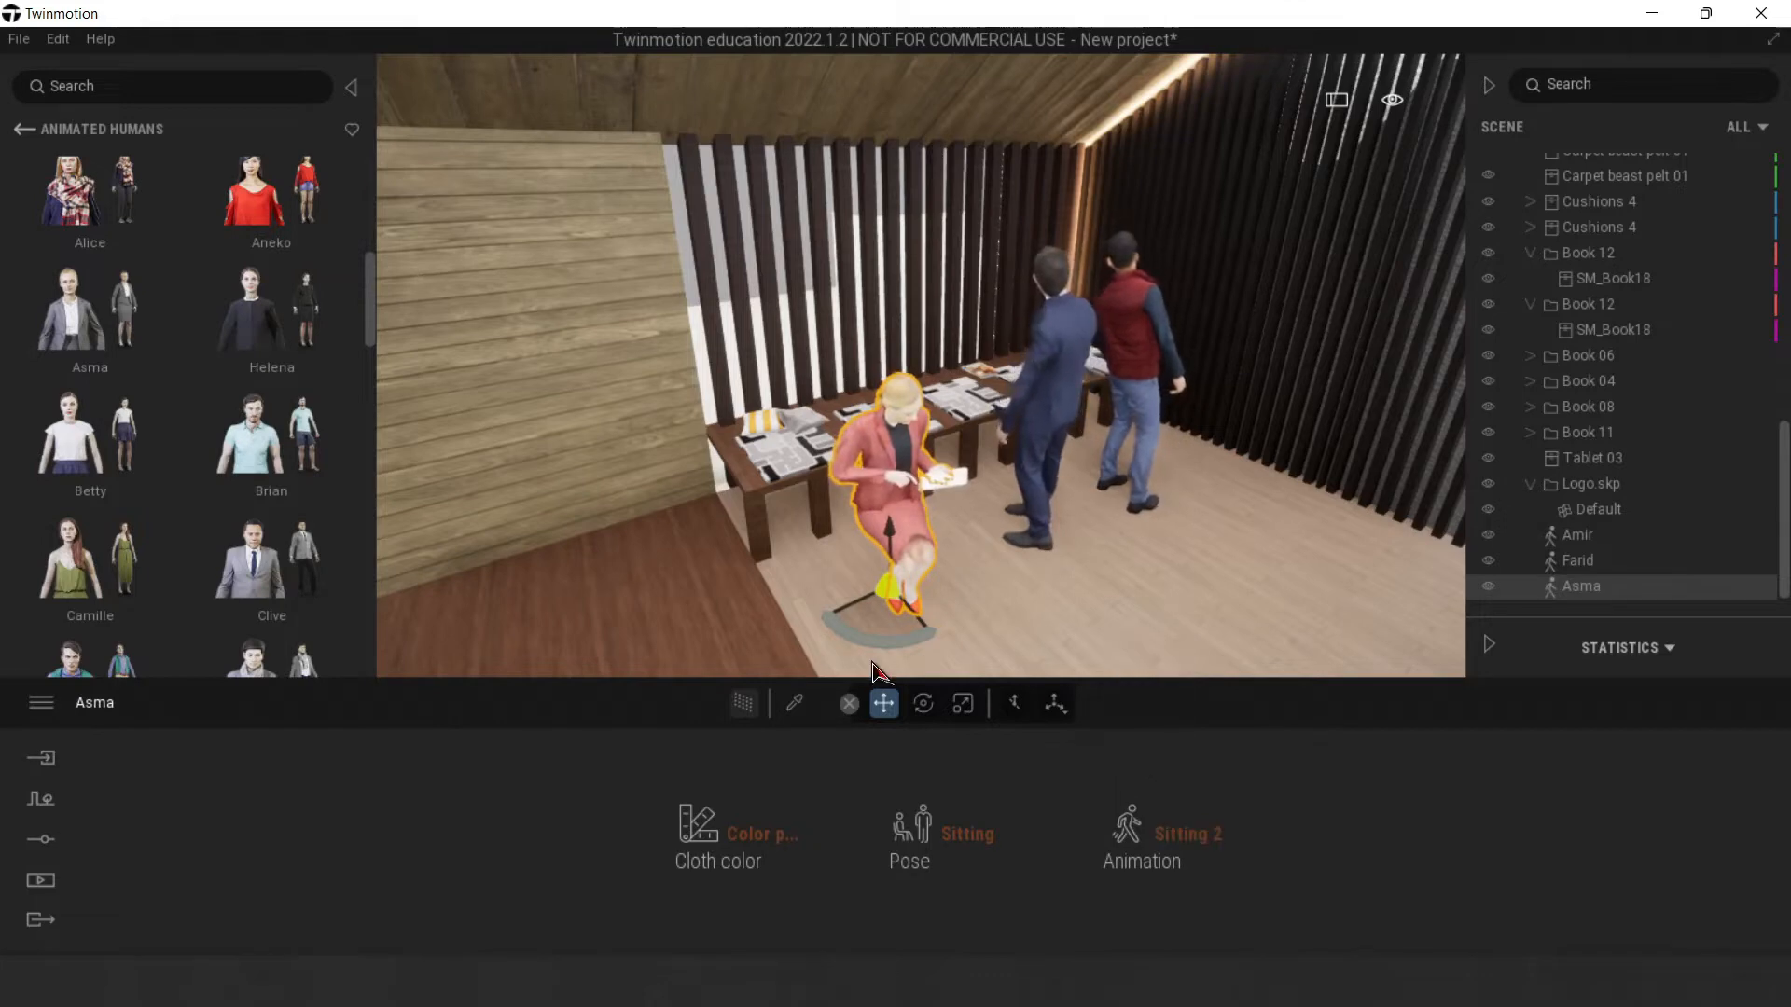
left_click_drag(881, 638, 894, 525)
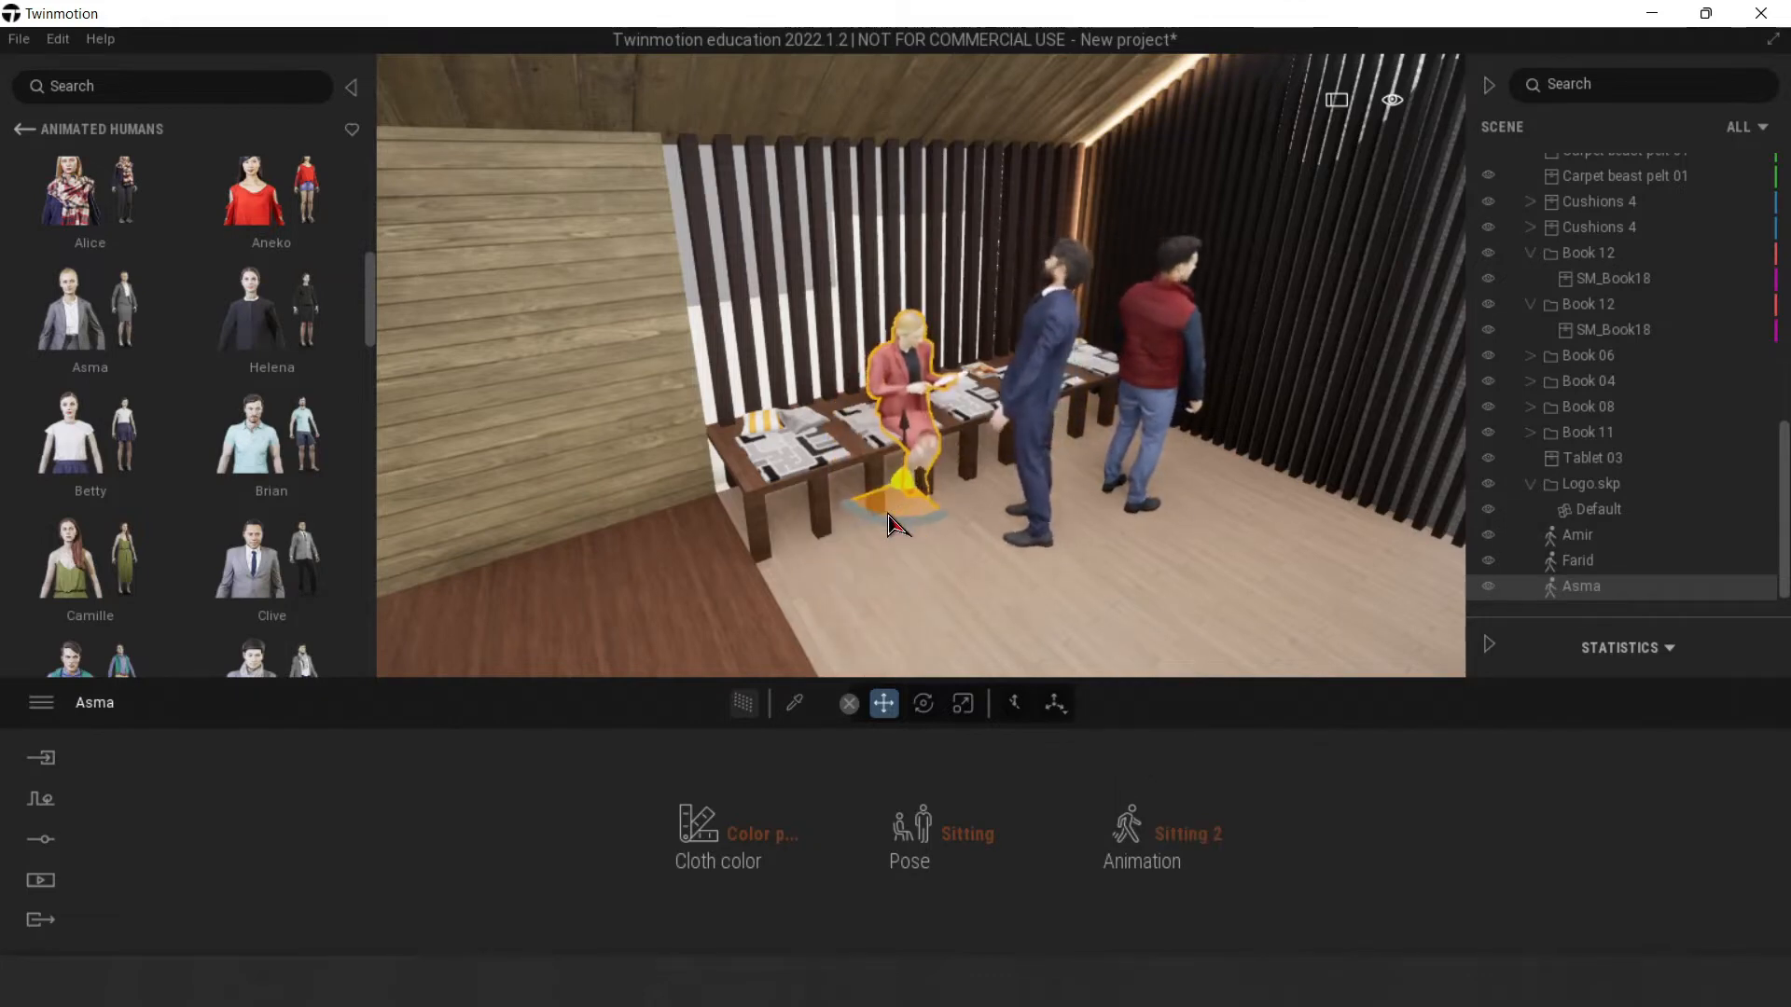
Step: Set Farid's pose to Sitting and seat him on the bench beside Asma
left_click(1038, 510)
left_click(951, 833)
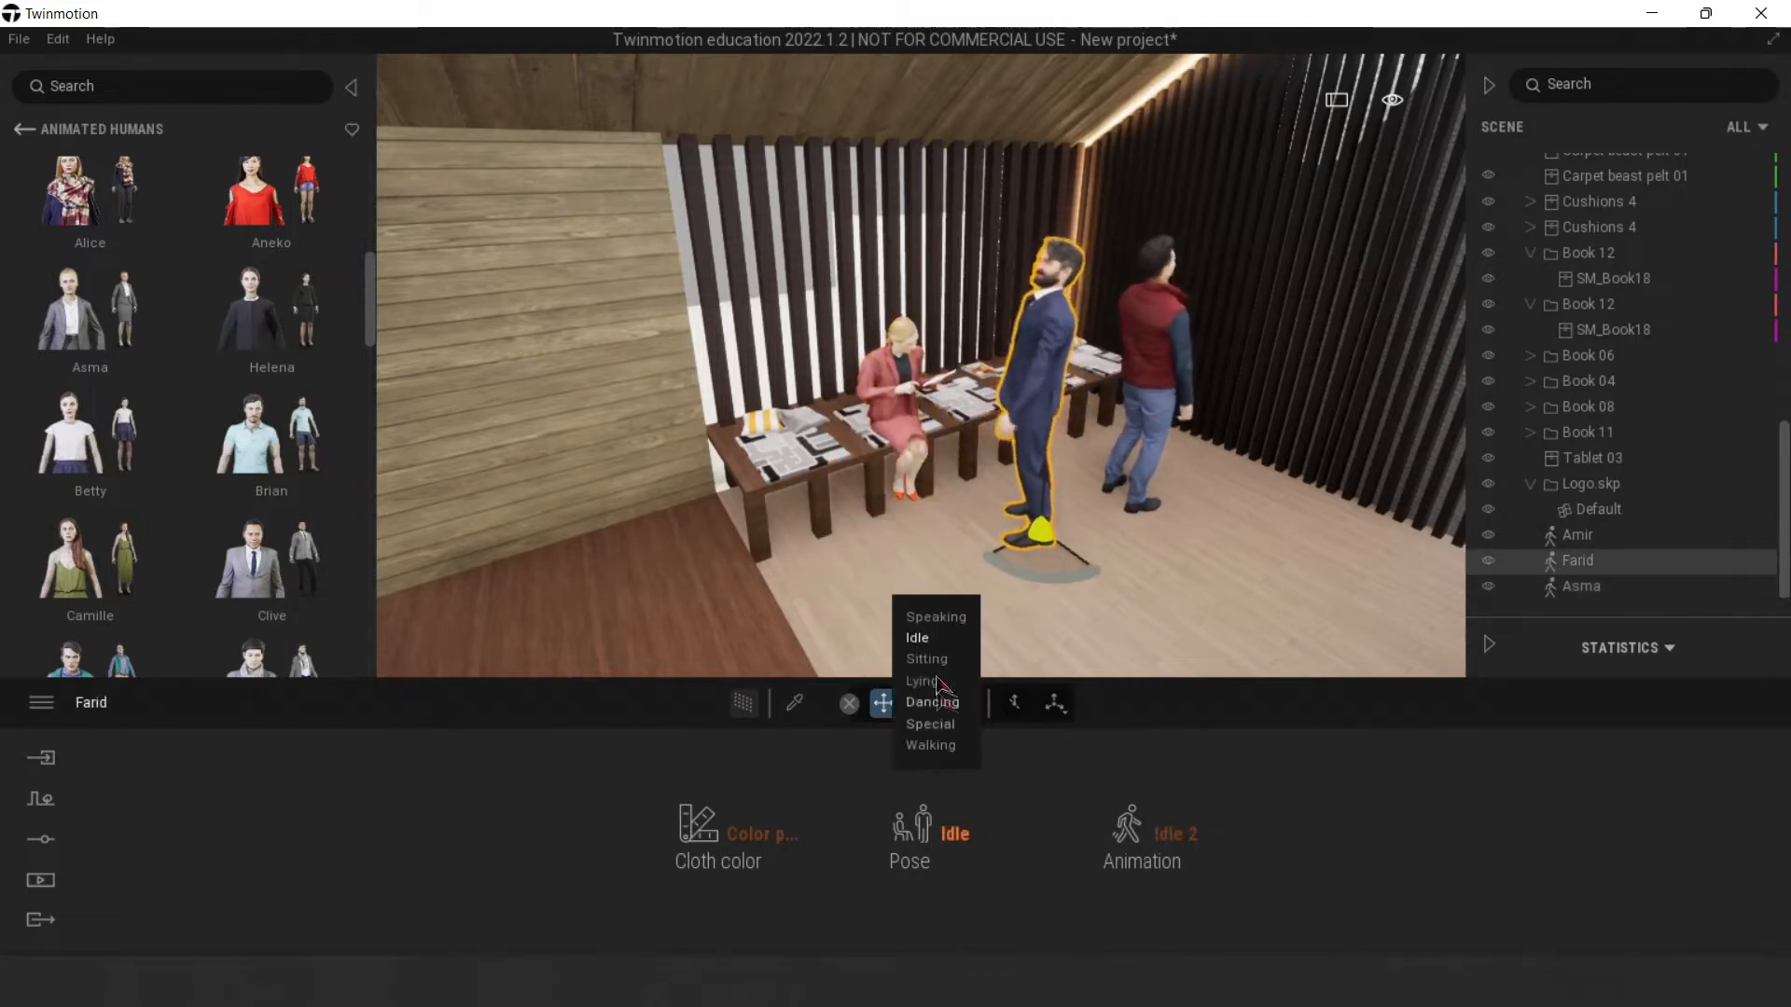
left_click(1148, 827)
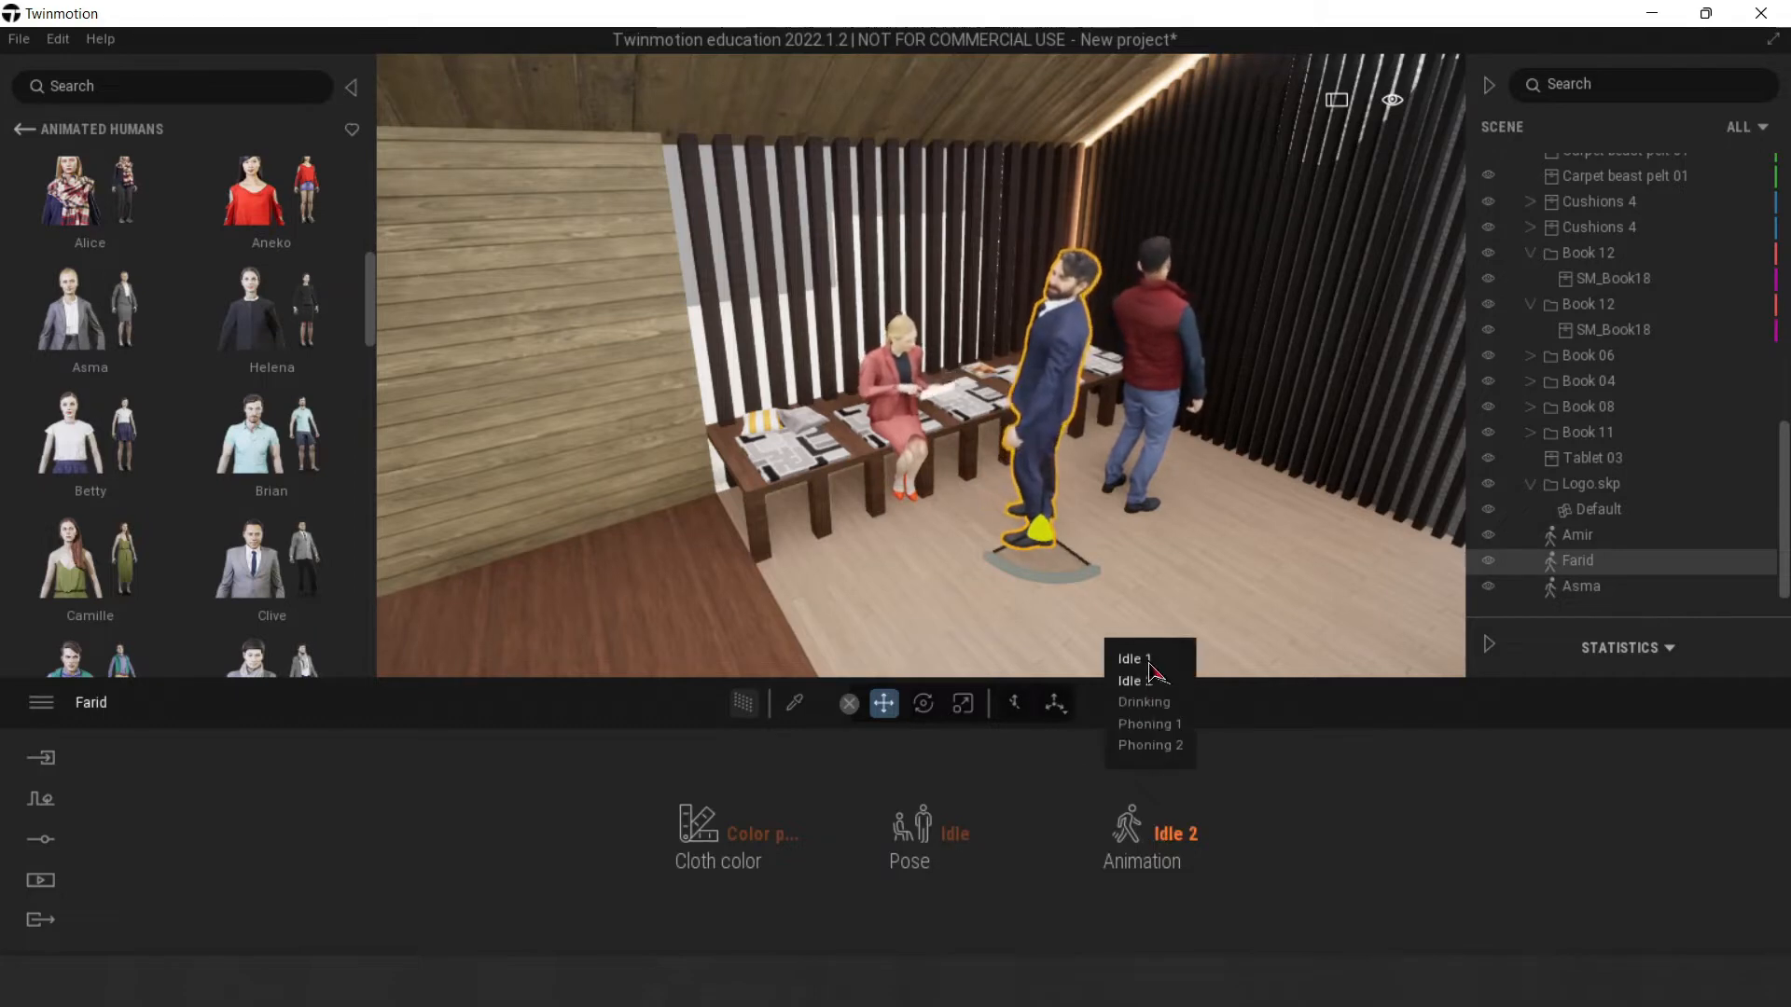
left_click(958, 829)
left_click(935, 660)
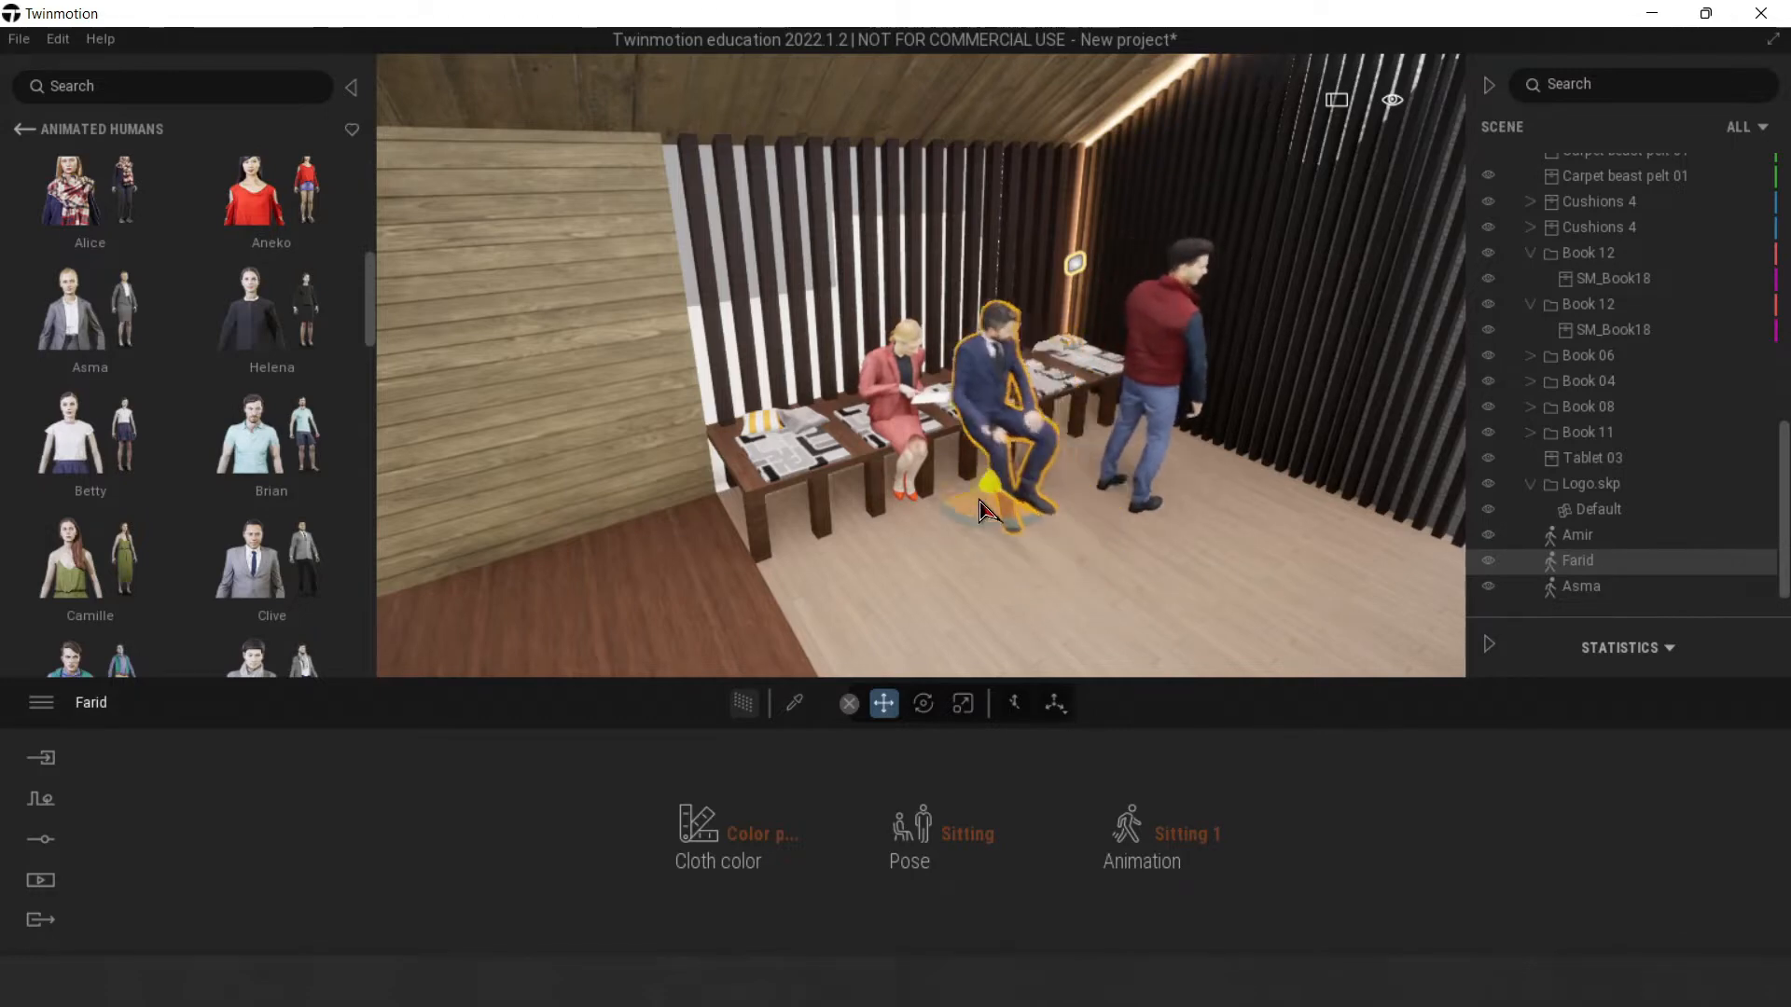
left_click(958, 572)
Step: Move Amir away from the bench to stand beside the TV on the opposite wooden wall
right_click_drag(958, 573, 1028, 557)
left_click(934, 424)
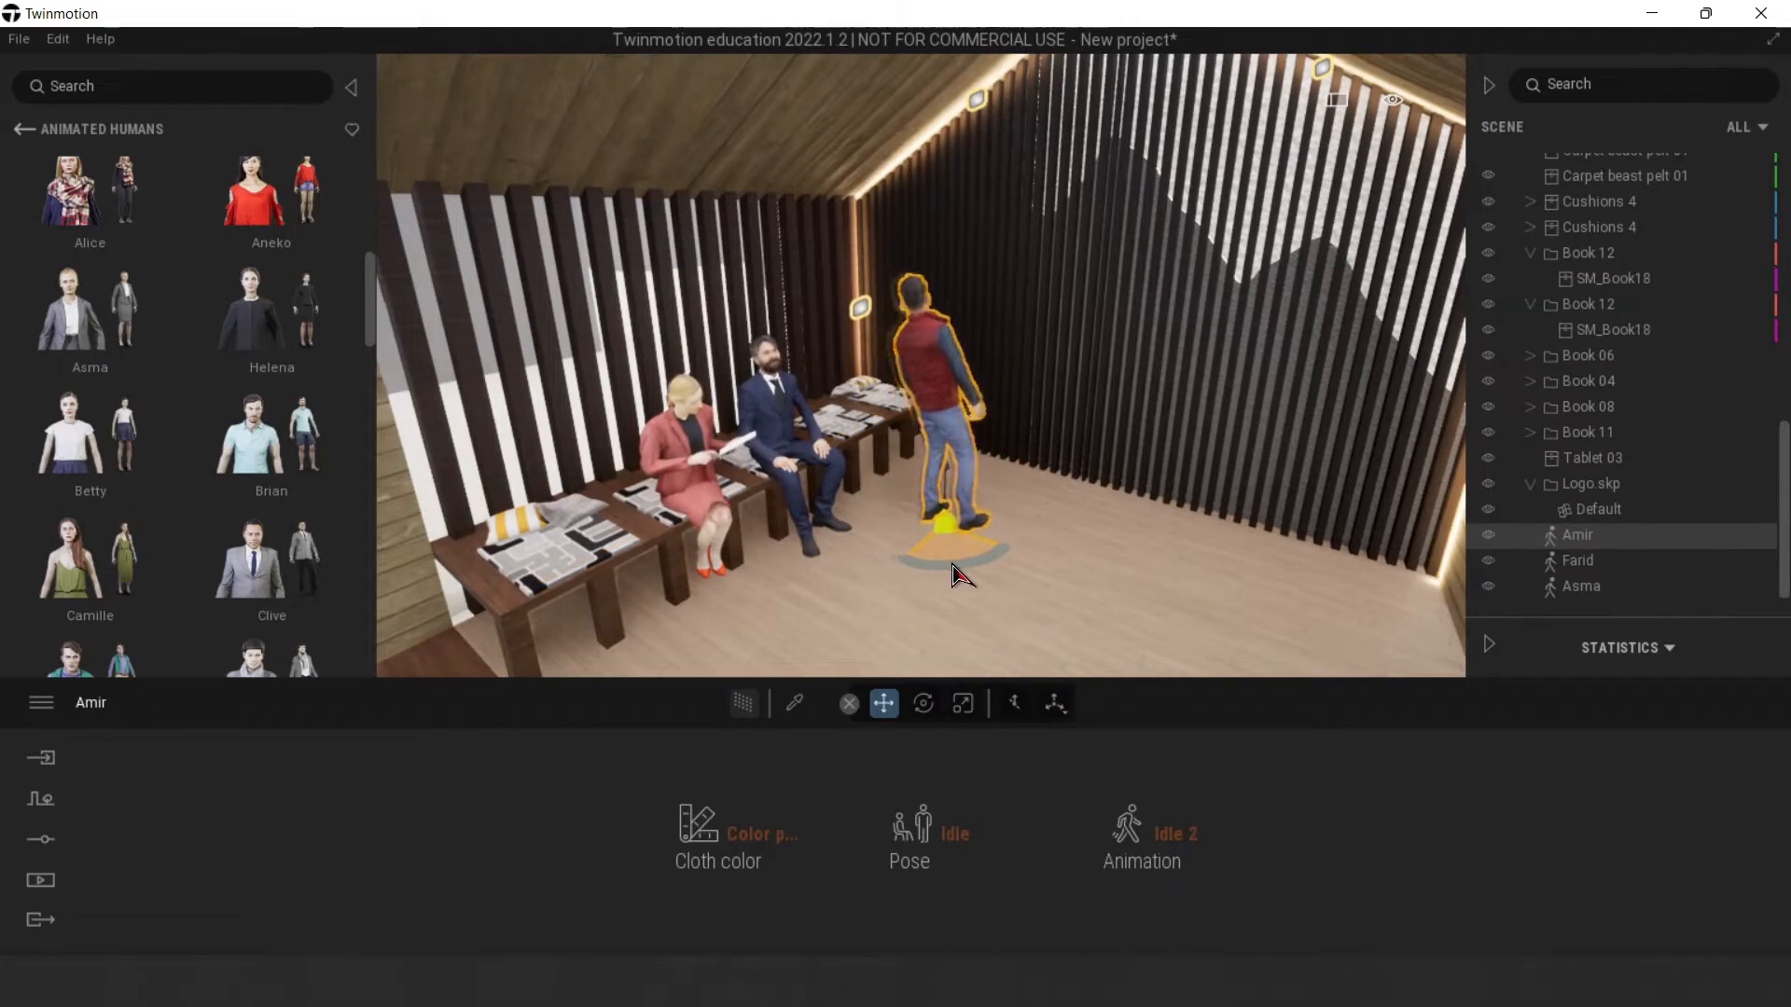
left_click_drag(966, 562, 1389, 588)
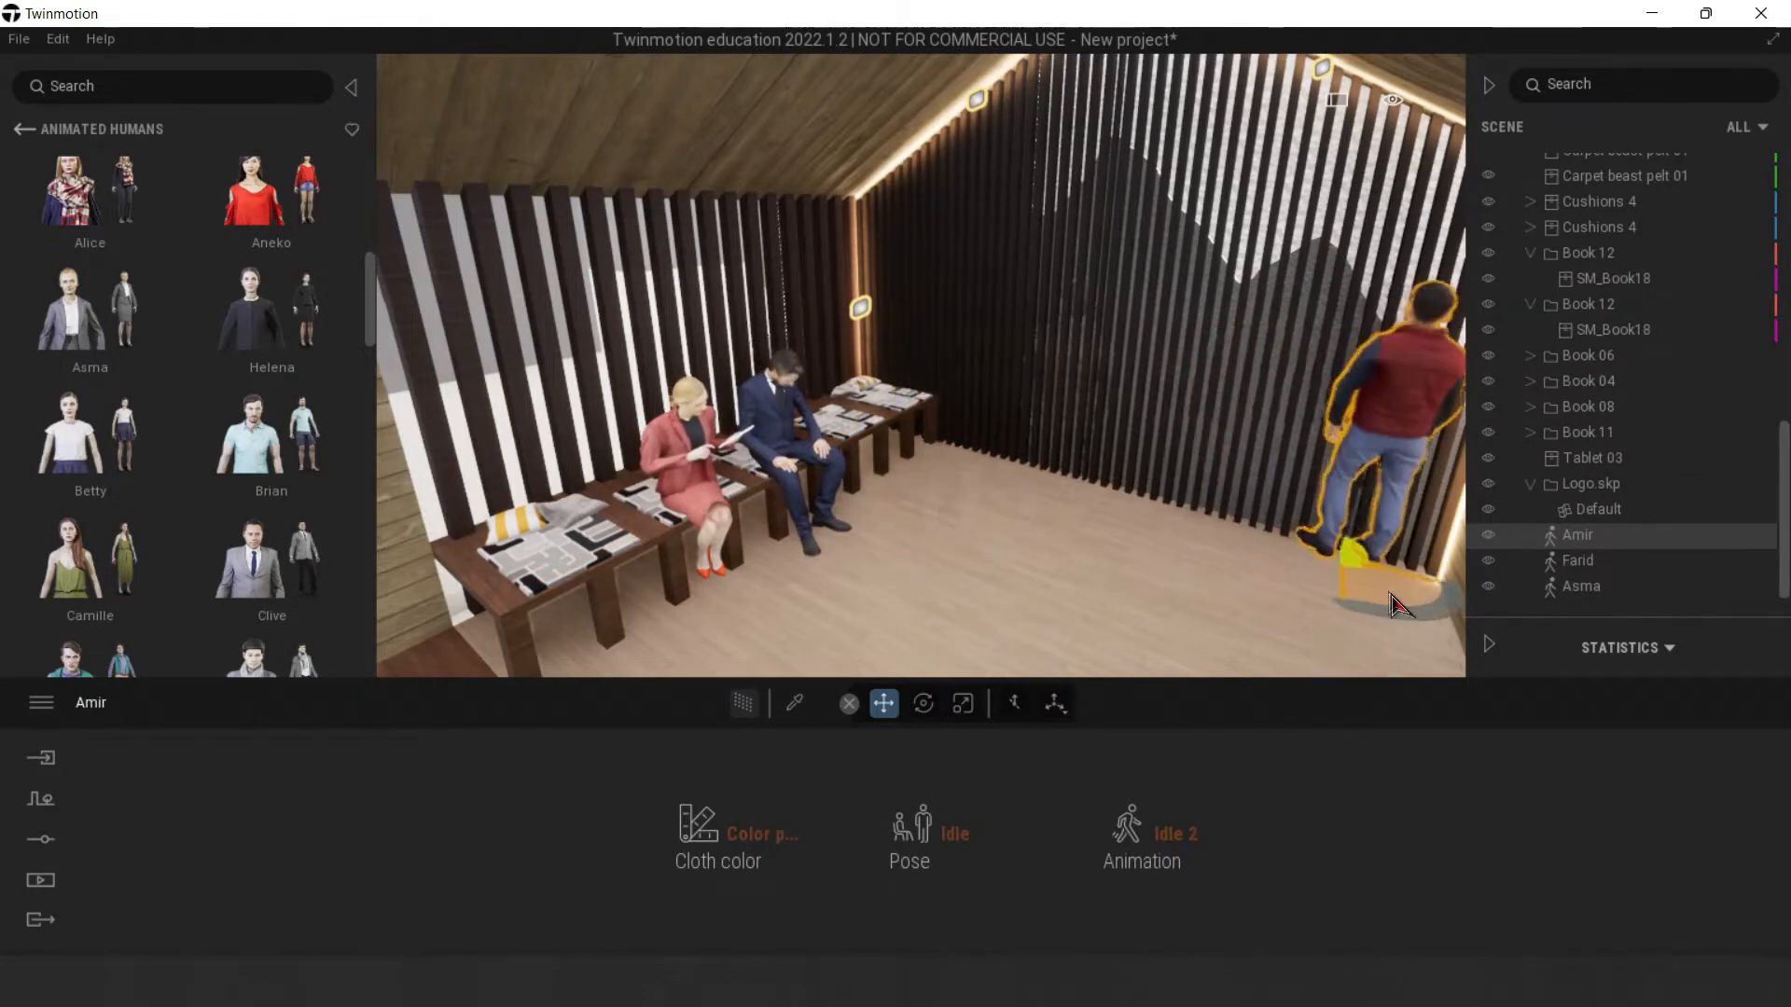
left_click(1248, 627)
right_click_drag(1248, 627, 1271, 587)
scroll(1248, 632, "up", 5)
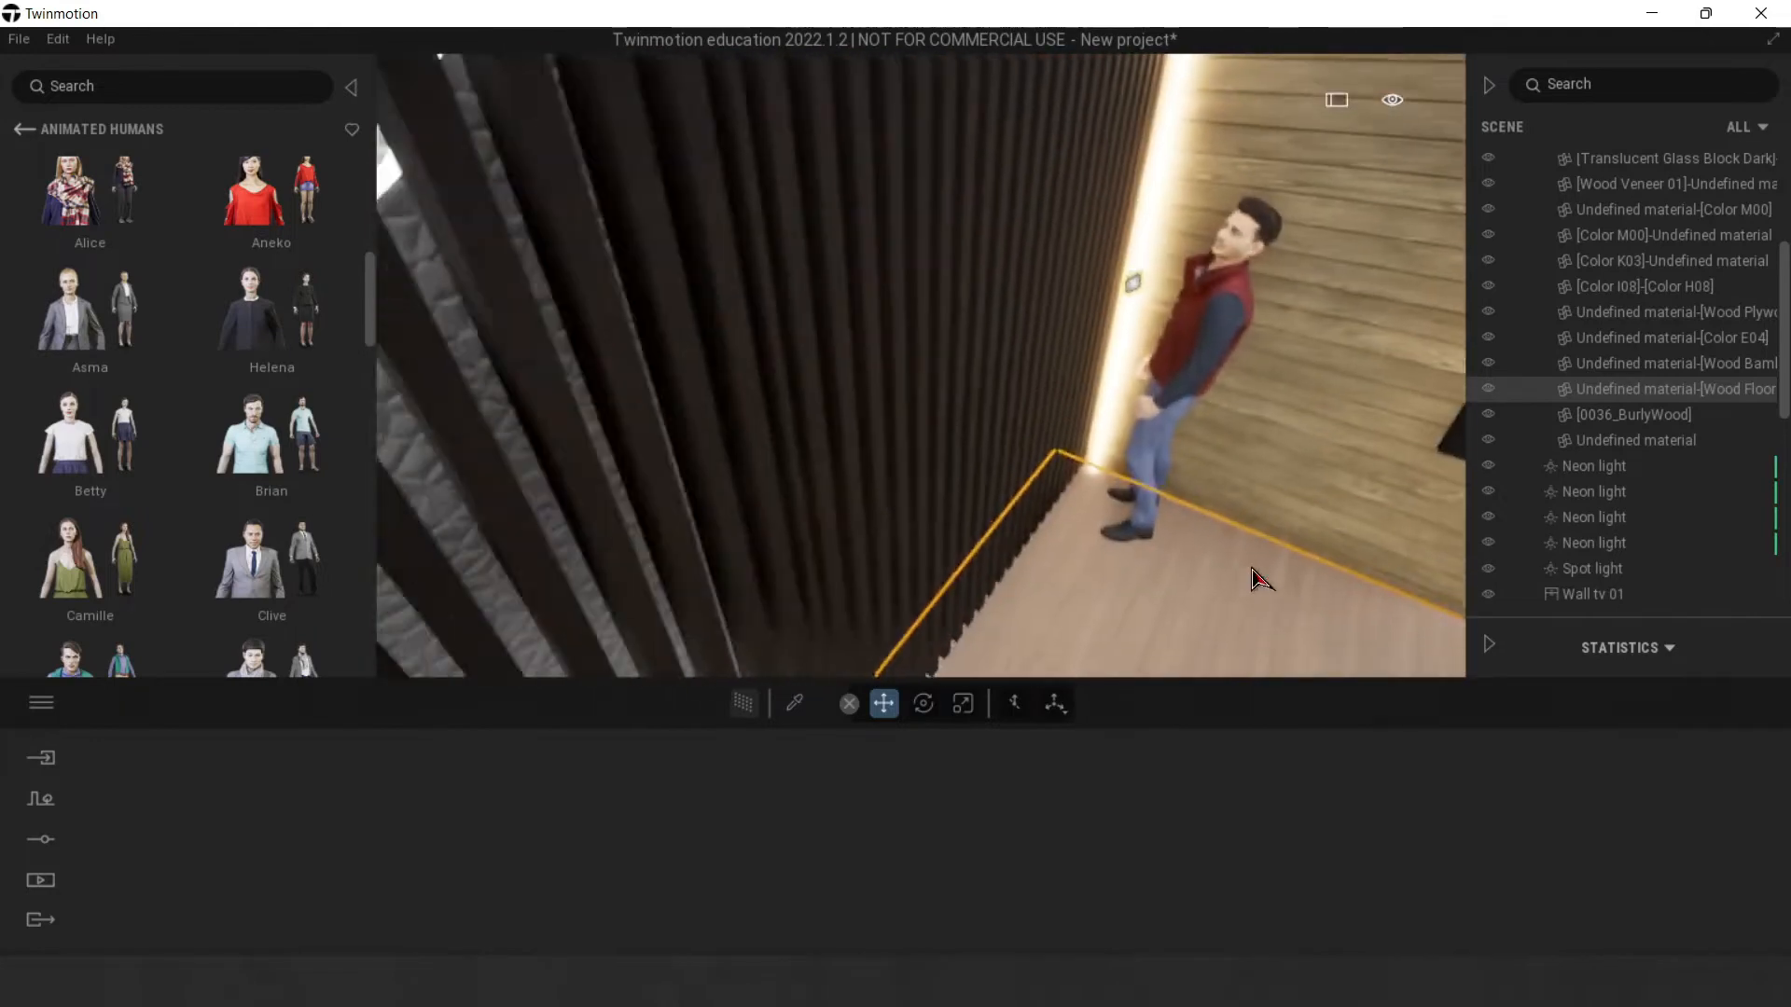
scroll(1271, 587, "down", 3)
left_click(1093, 448)
mouse_move(1098, 576)
left_mouse_down()
mouse_move(1159, 573)
mouse_move(1115, 601)
left_mouse_up()
left_click(947, 571)
Step: Place the Camille animated human on the dark wood floor near the counter with the Speaking pose, rotated to about -150 degrees
scroll(940, 550, "down", 5)
right_click_drag(939, 546, 1047, 600)
scroll(940, 548, "down", 4)
scroll(940, 548, "down", 8)
scroll(1047, 600, "up", 3)
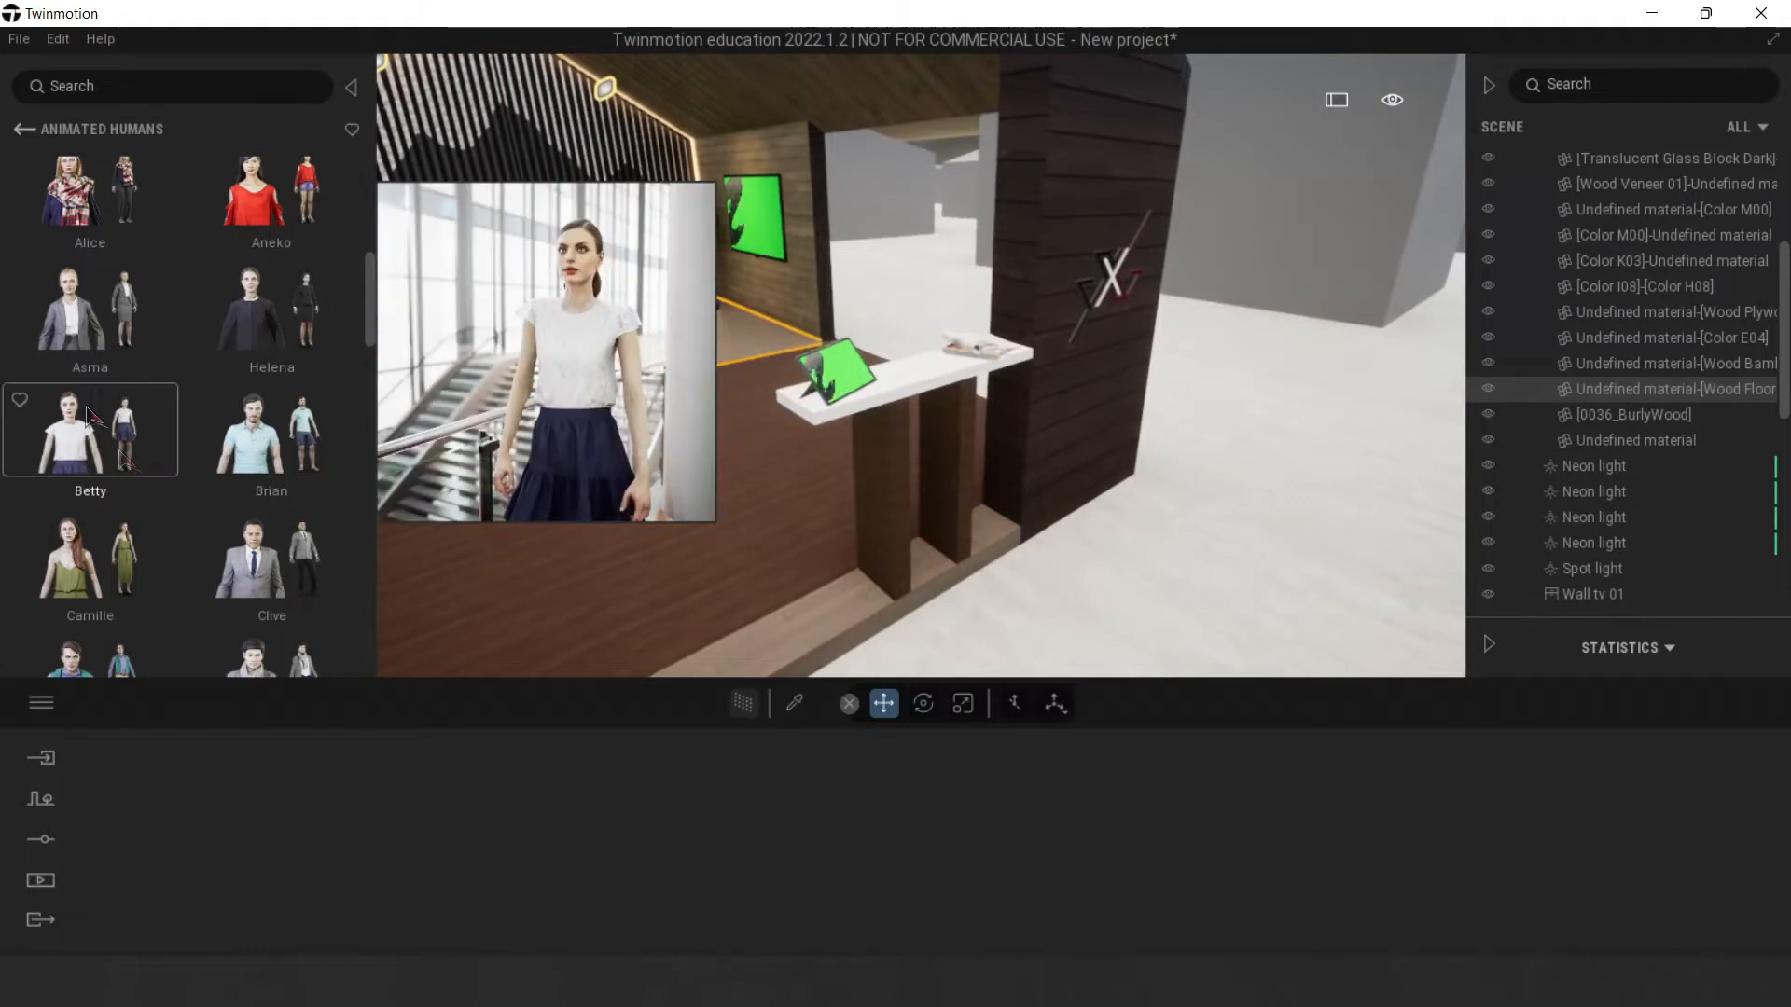
scroll(40, 392, "down", 2)
left_click_drag(63, 420, 650, 541)
mouse_move(737, 830)
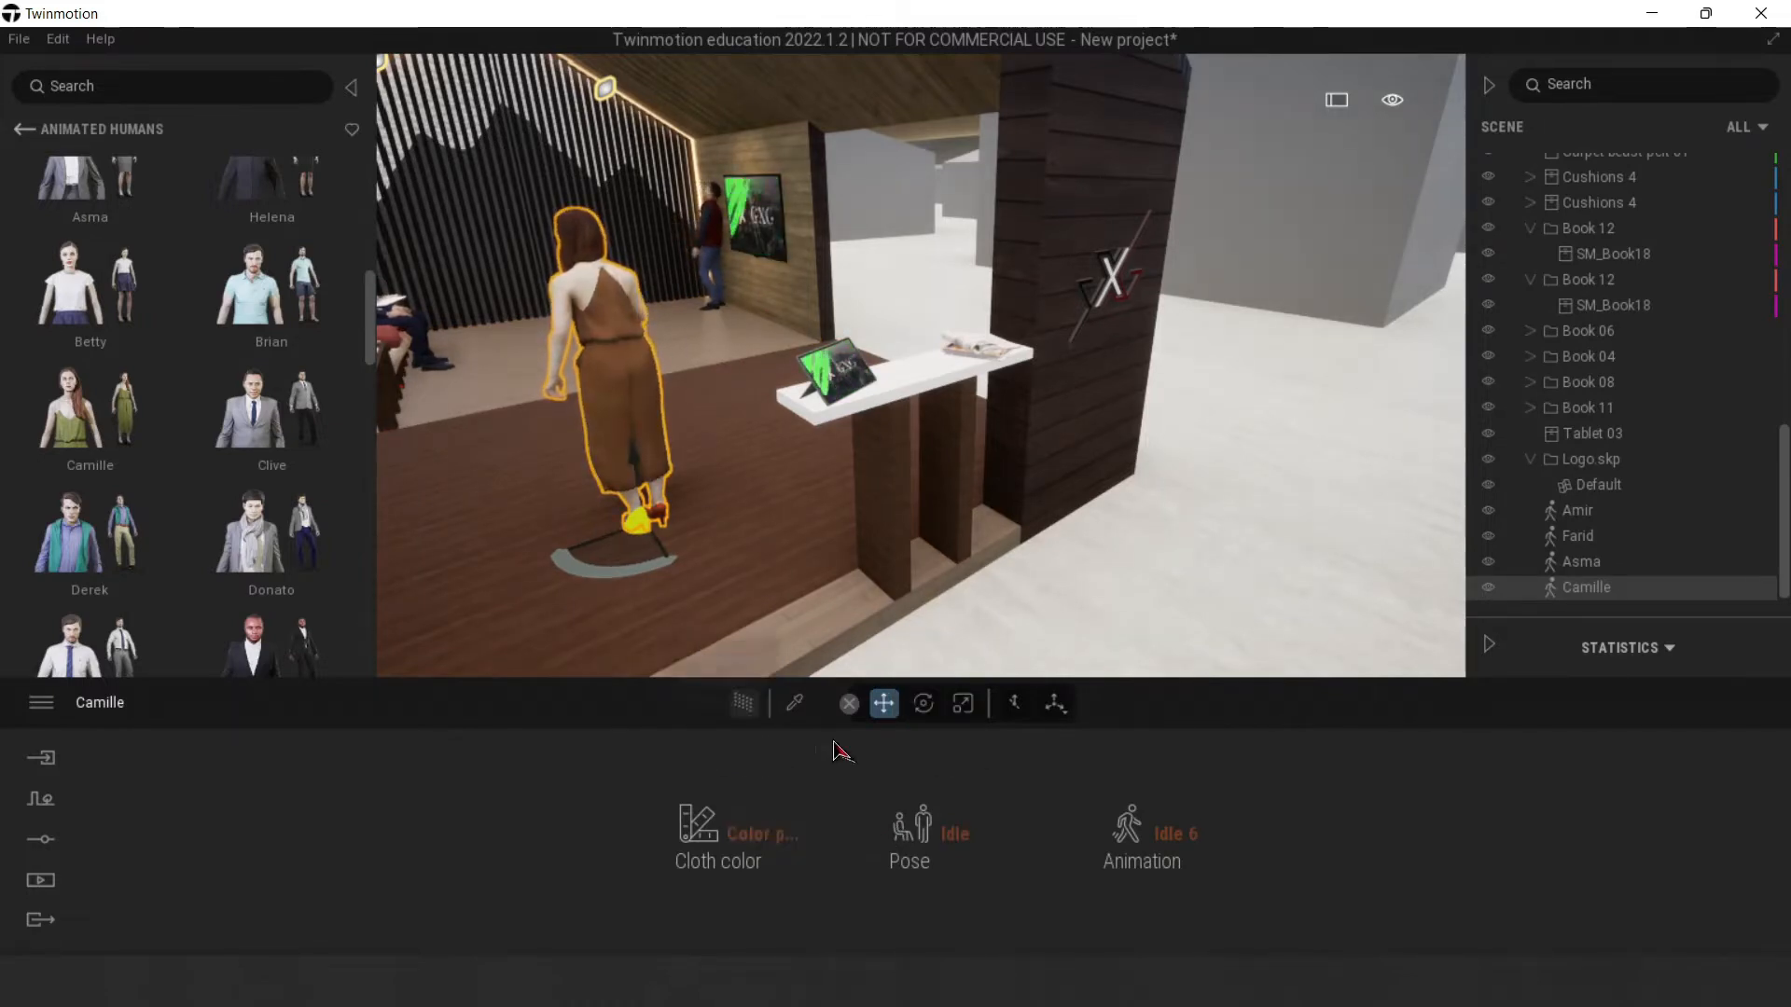
mouse_move(947, 835)
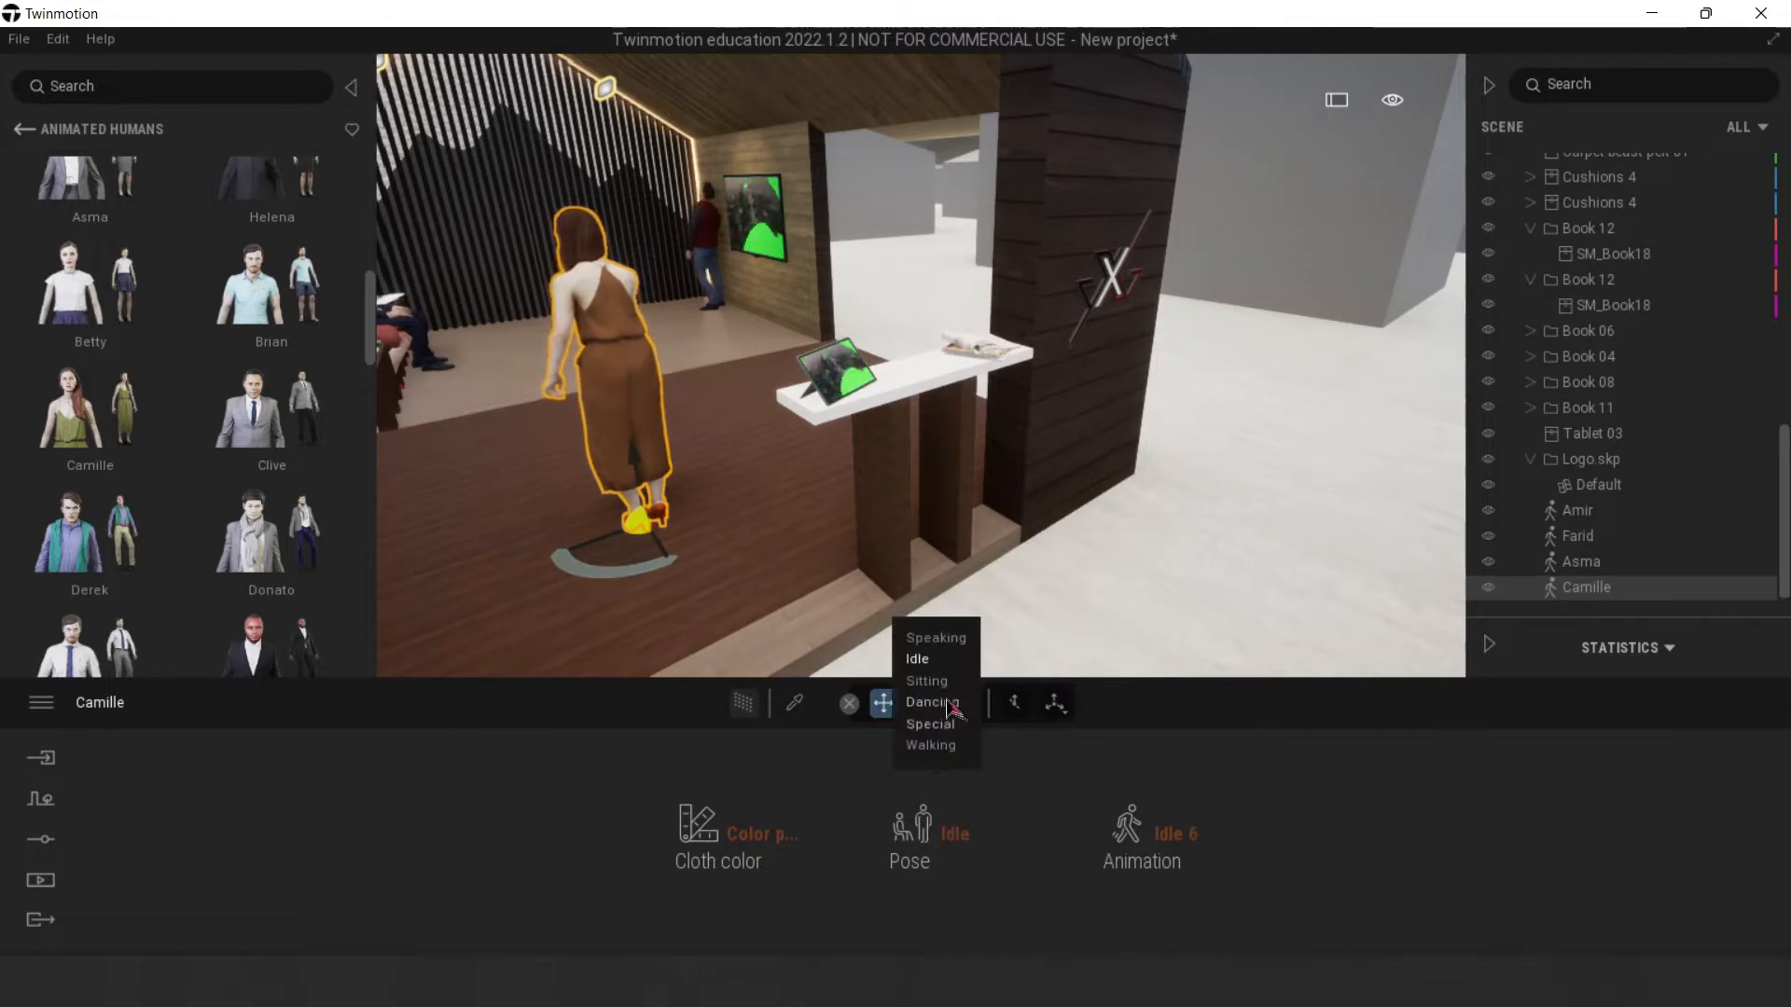
left_click(935, 638)
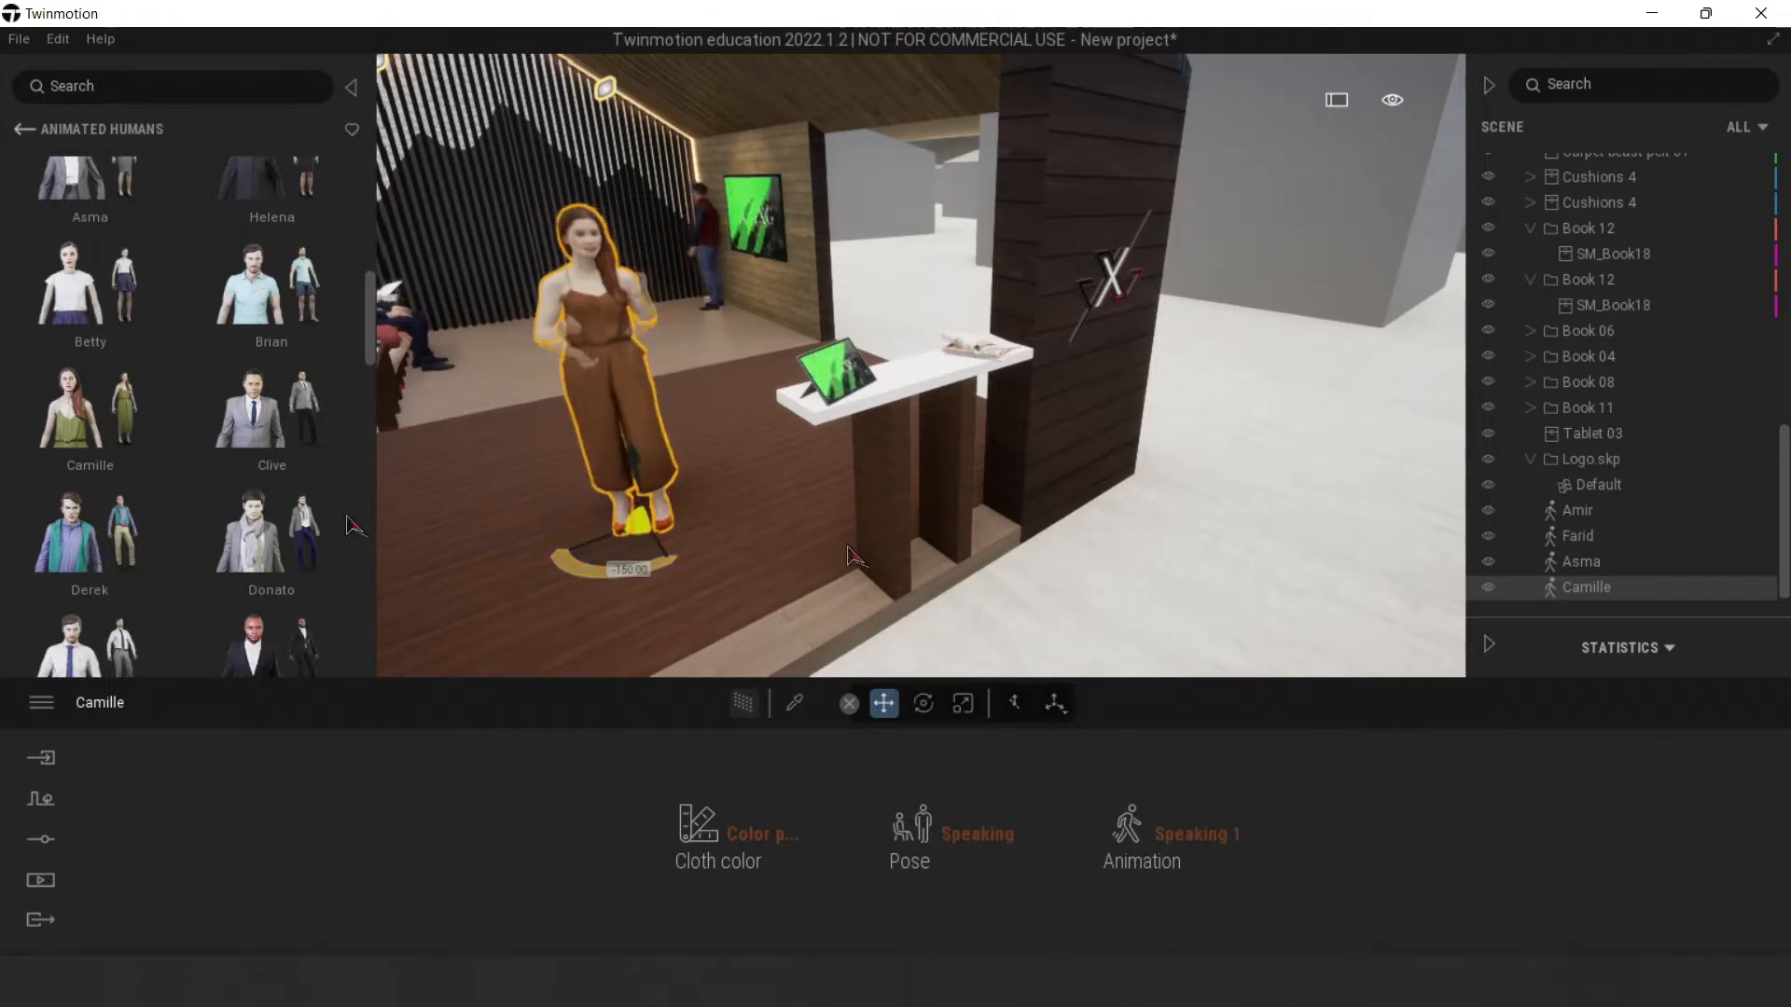
Step: Add the Soo animated human with the Speaking pose and position her behind the white counter
scroll(233, 522, "down", 2)
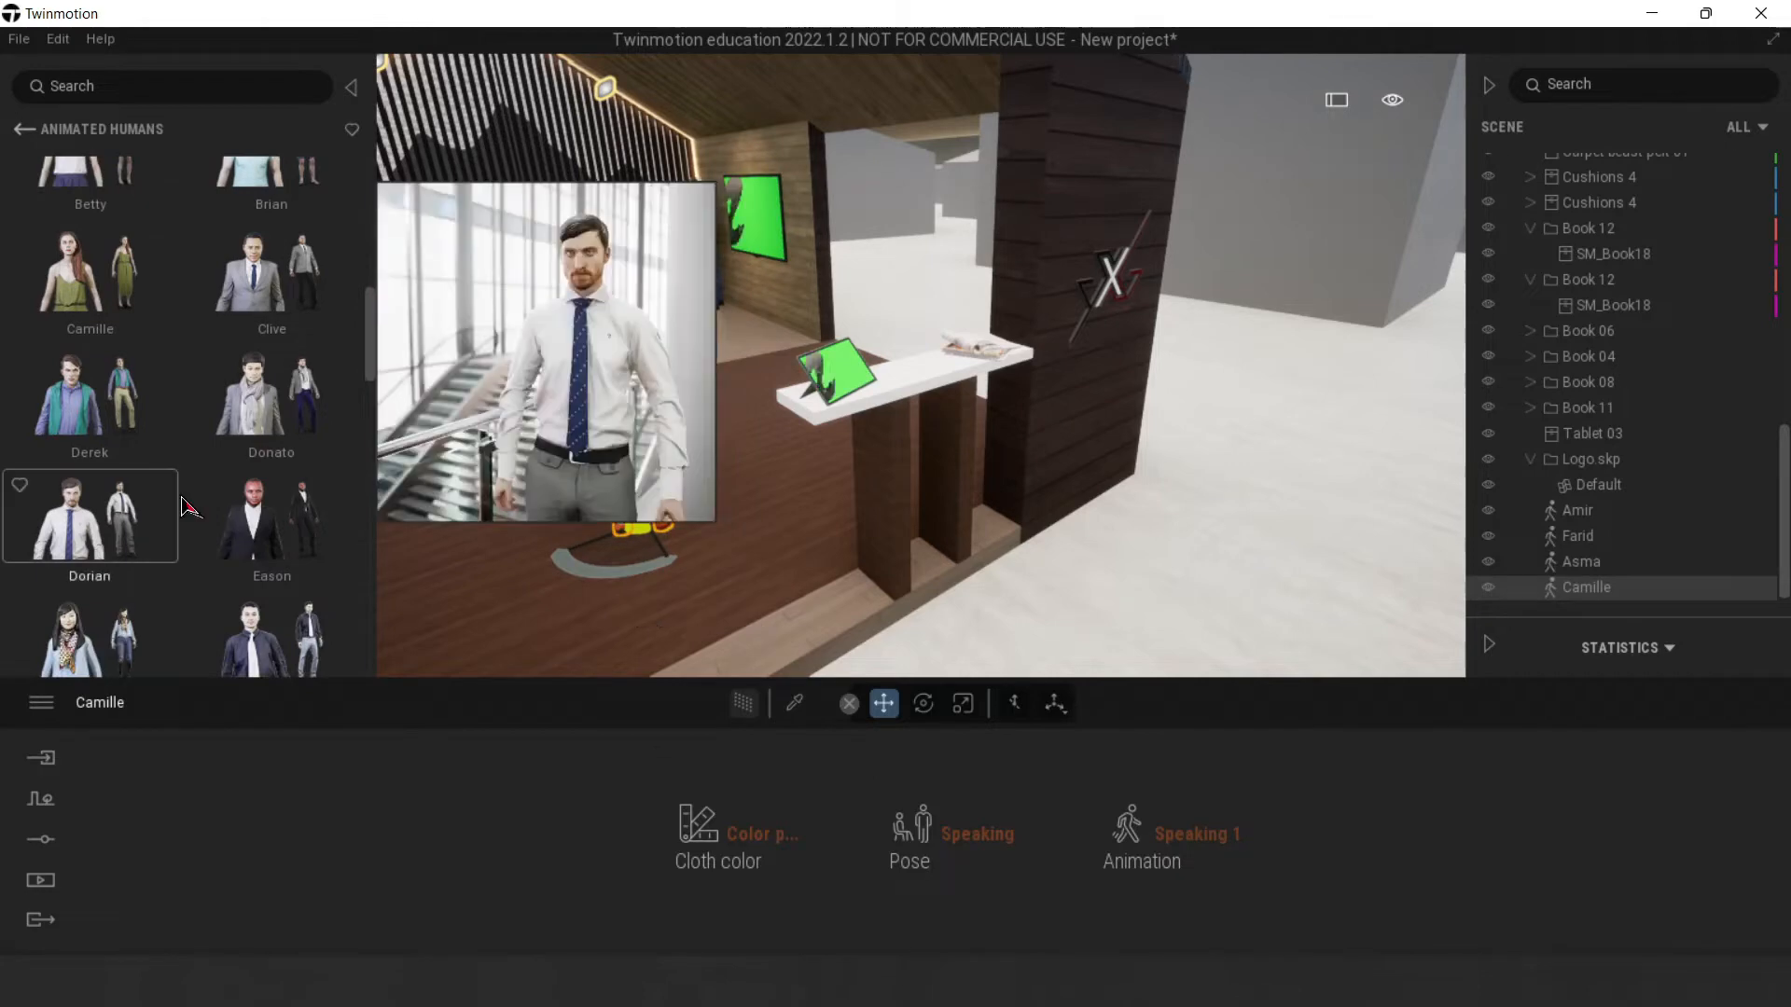
scroll(196, 499, "down", 6)
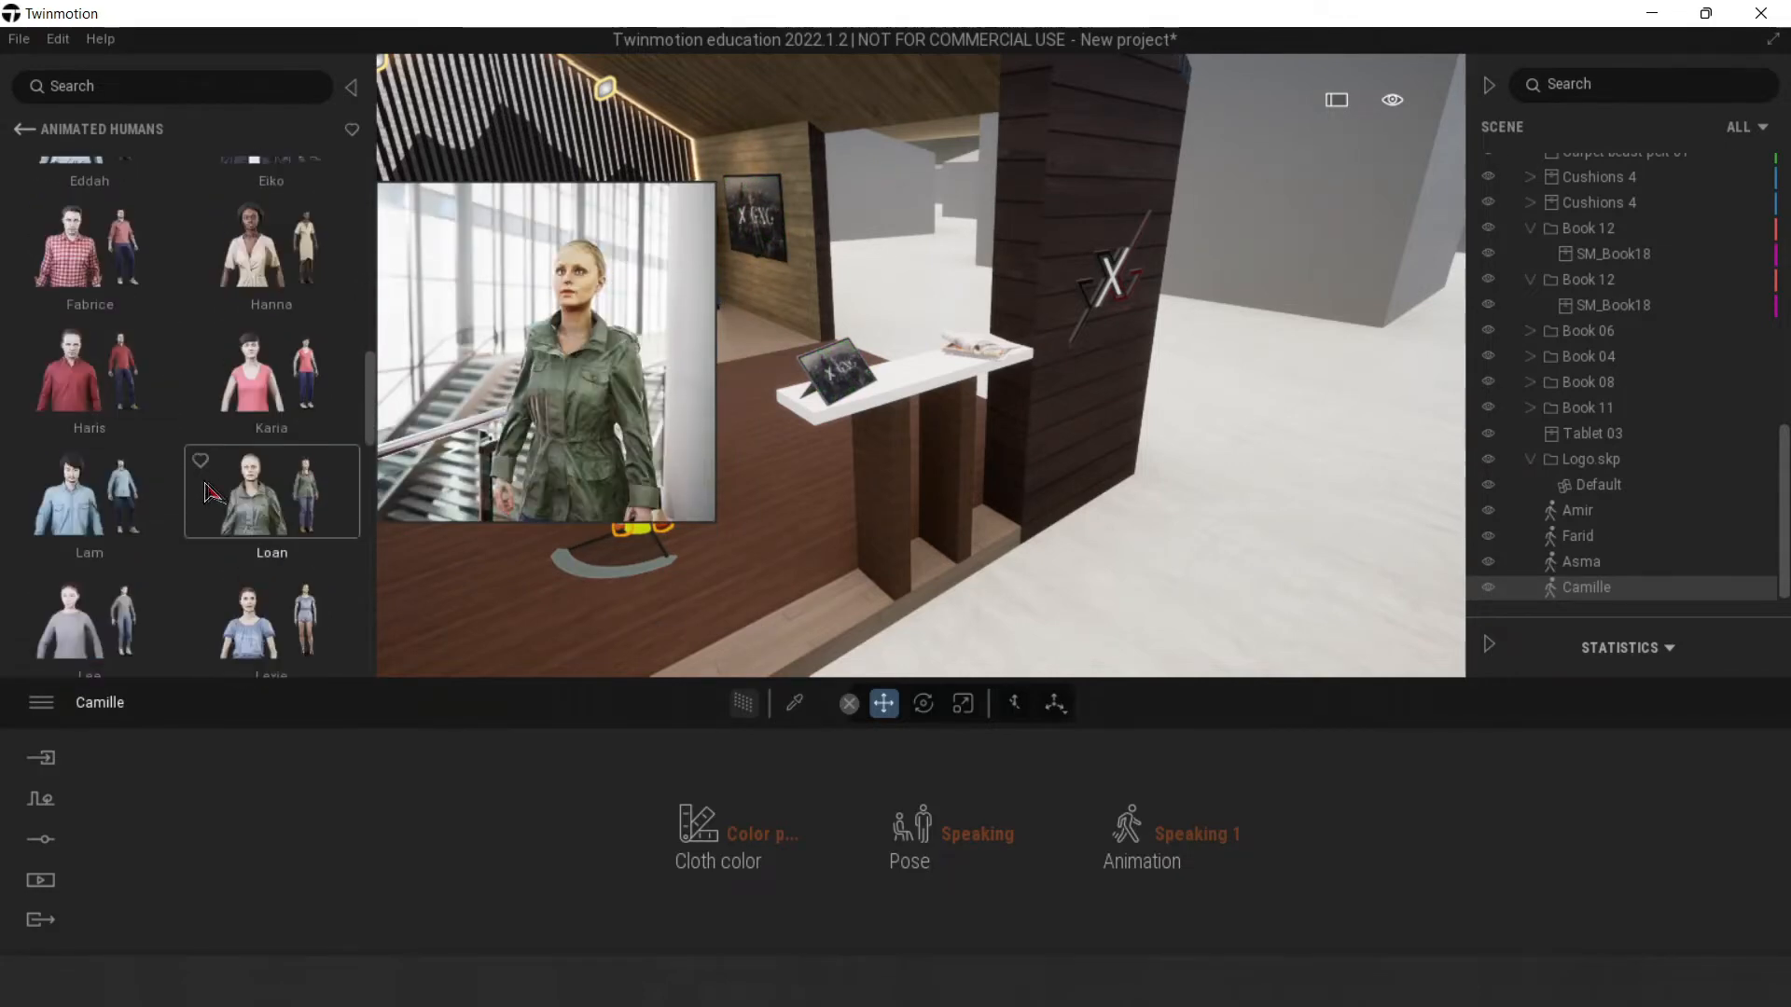
scroll(279, 503, "down", 2)
left_click_drag(370, 419, 359, 235)
left_click_drag(273, 322, 643, 574)
left_click(953, 833)
left_click(936, 638)
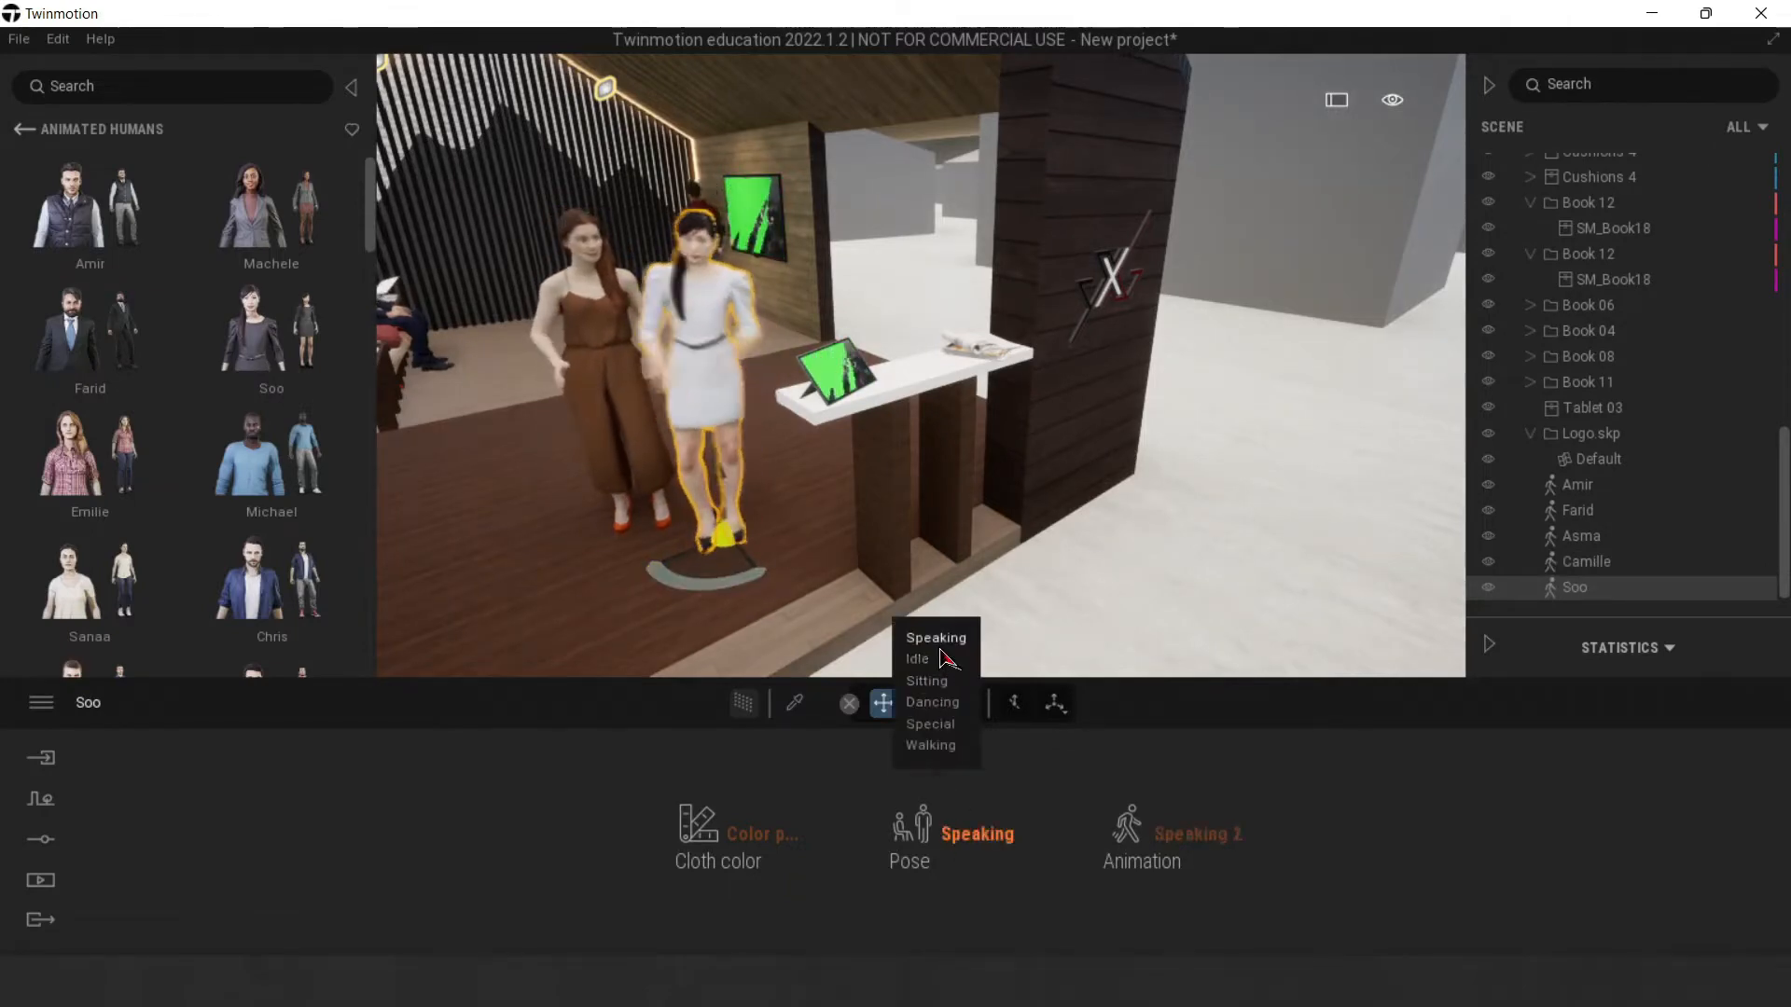
left_click_drag(727, 560, 886, 559)
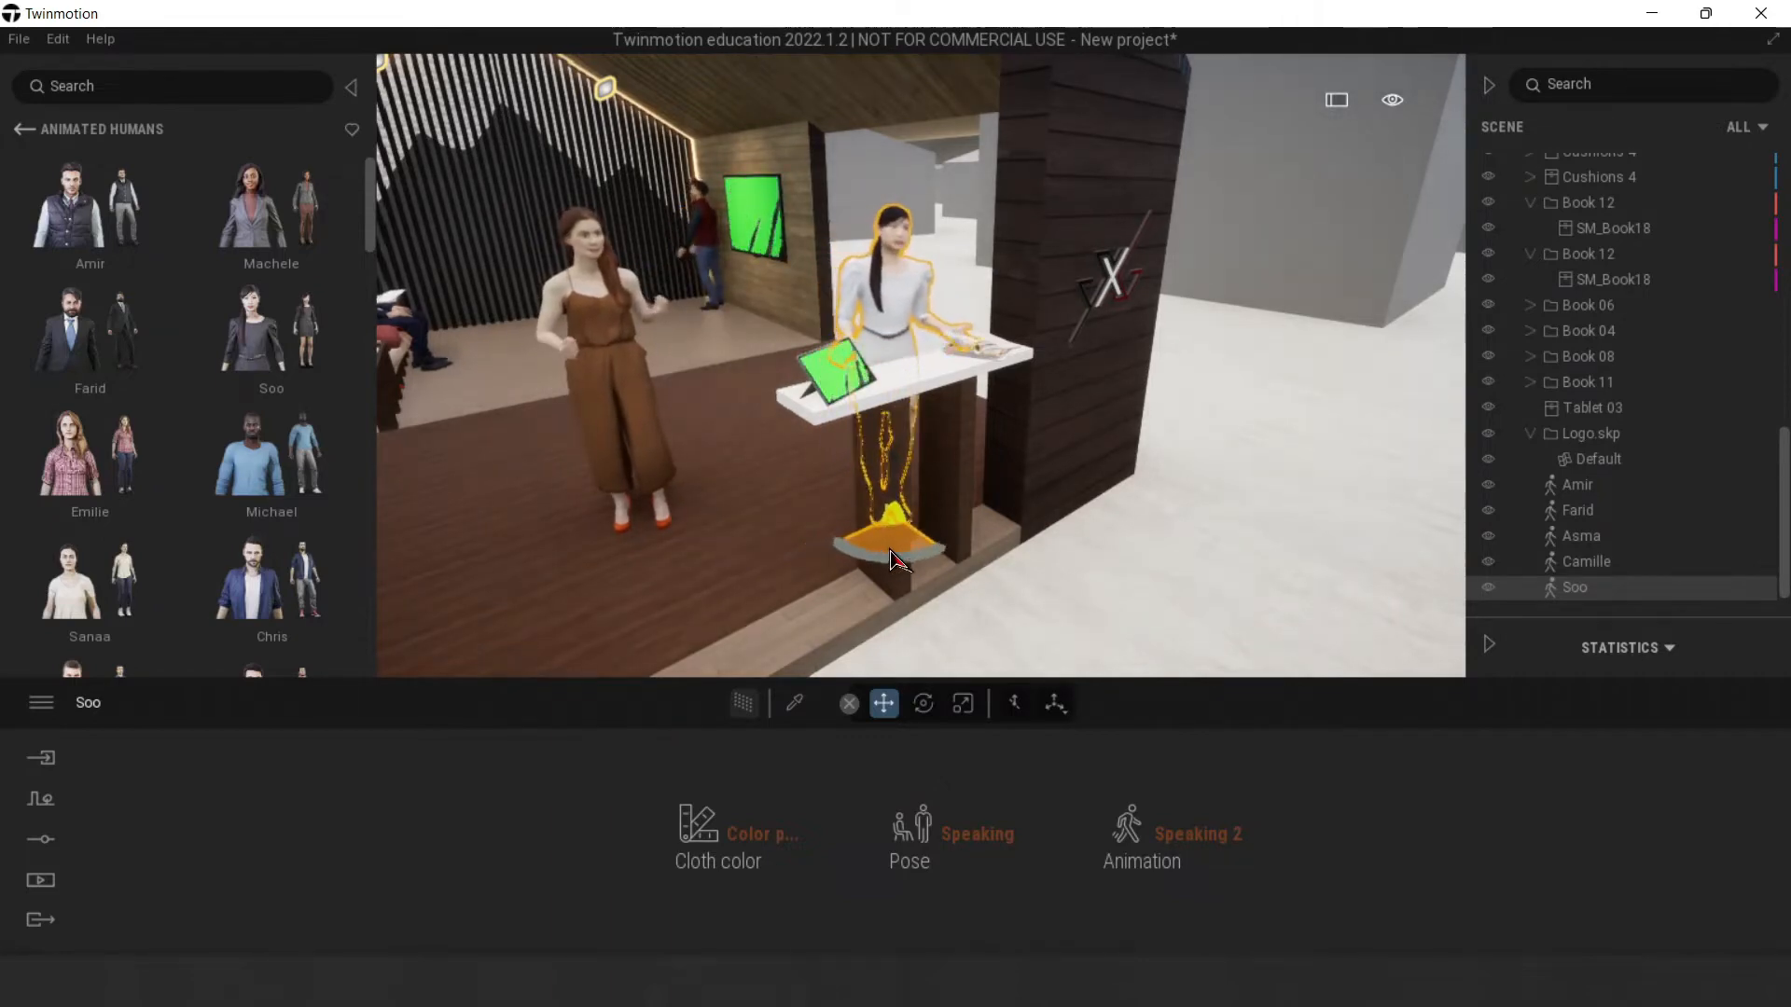
Step: Move Camille out of the pavilion to stand on the ground by its open front corner
left_click(653, 415)
scroll(688, 429, "down", 5)
left_click_drag(754, 473, 614, 647)
right_click_drag(614, 648, 532, 673)
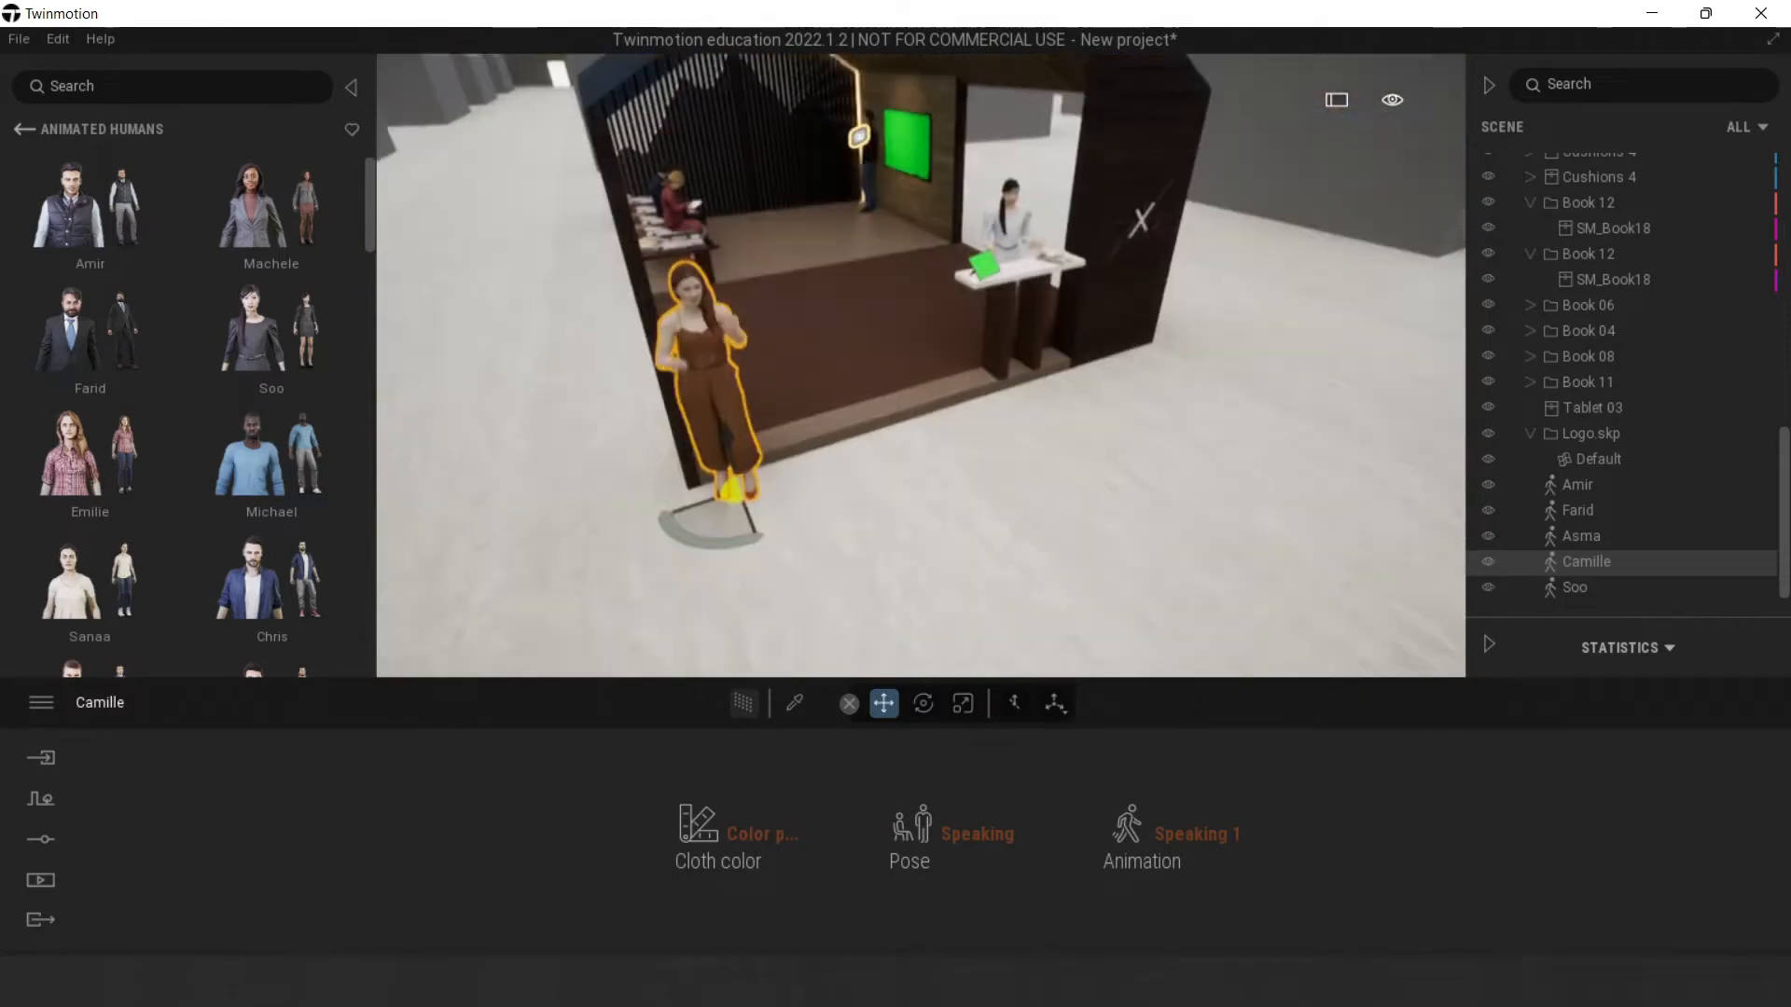
left_click_drag(733, 495, 706, 548)
left_click(808, 497)
Step: Place the Group02 character group on the ground outside, in front of the counter
right_click_drag(807, 497, 891, 467)
left_click(25, 130)
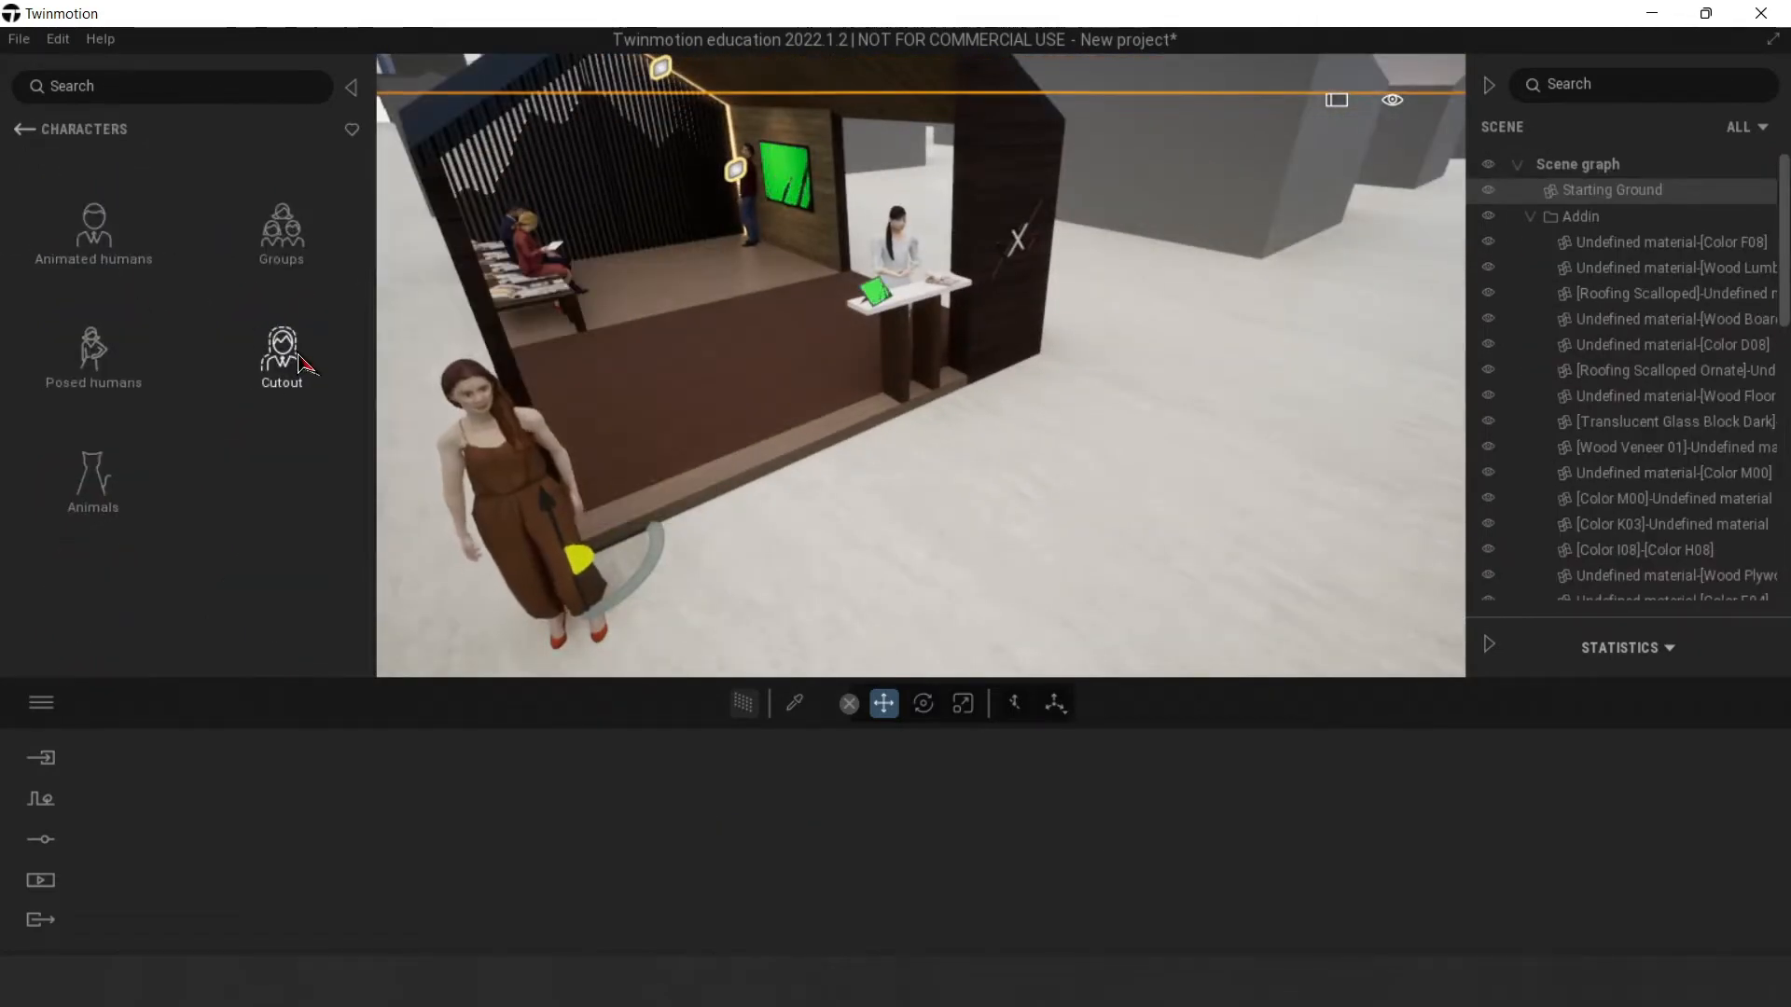
left_click(282, 235)
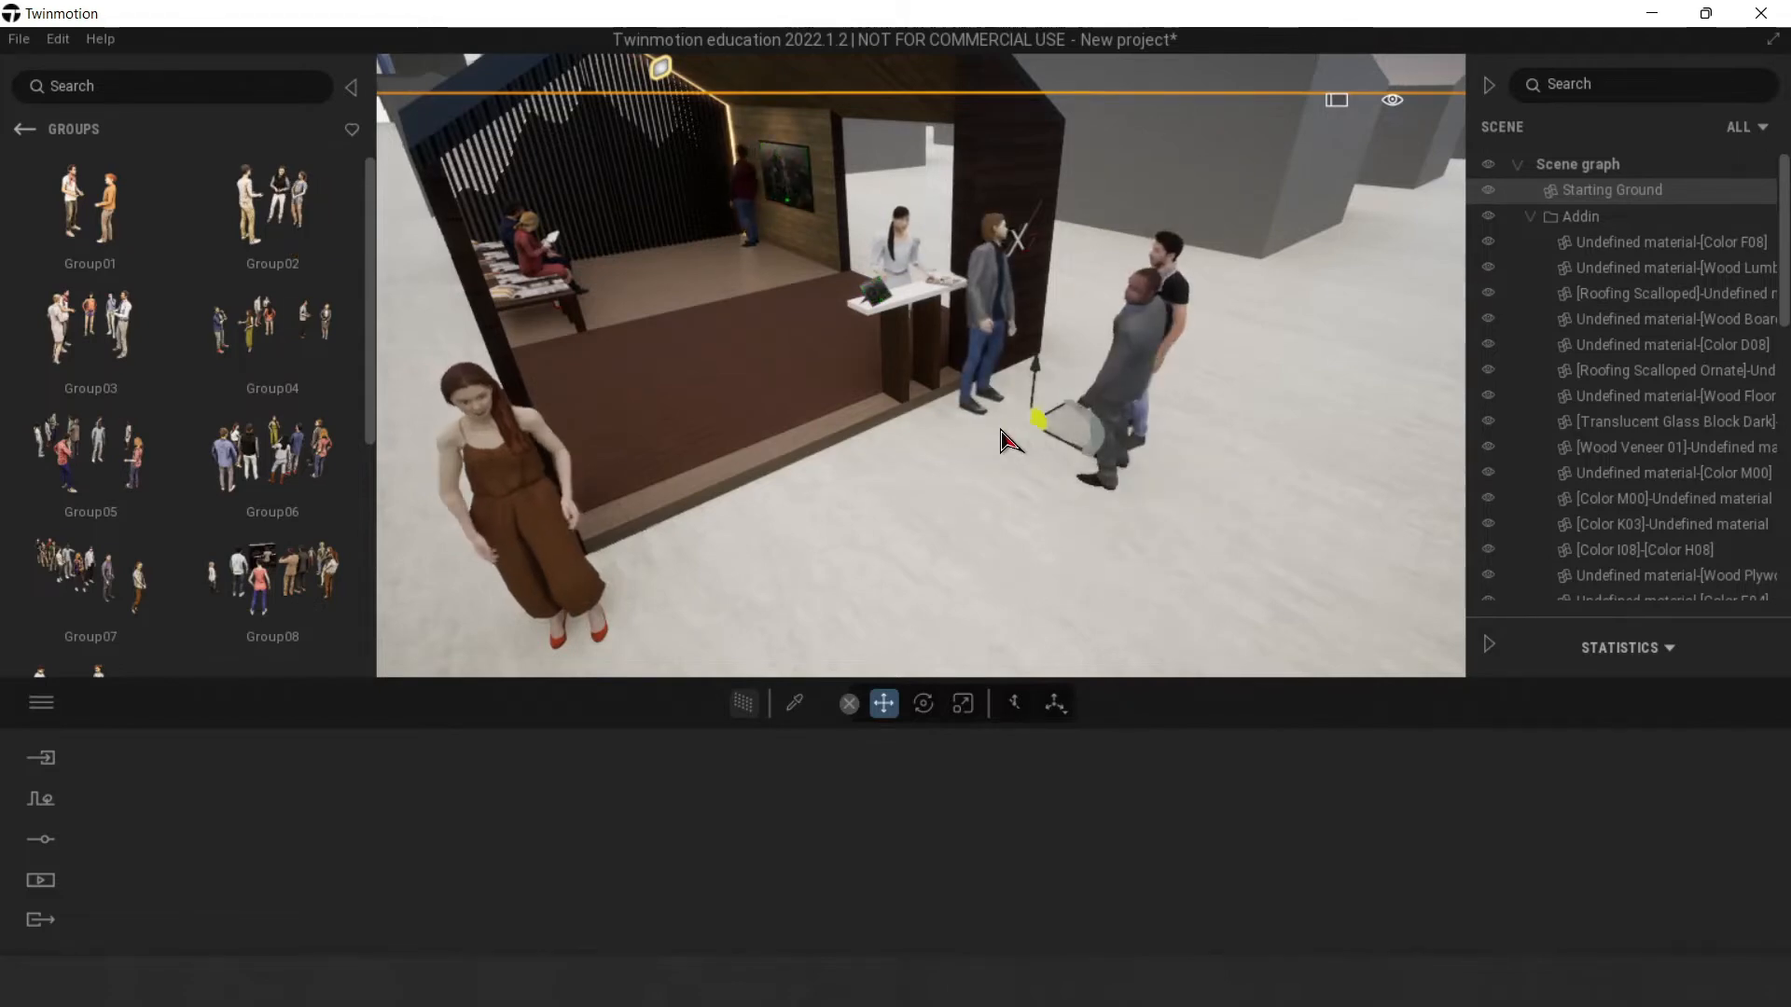
left_click_drag(1000, 430, 999, 432)
left_click(961, 499)
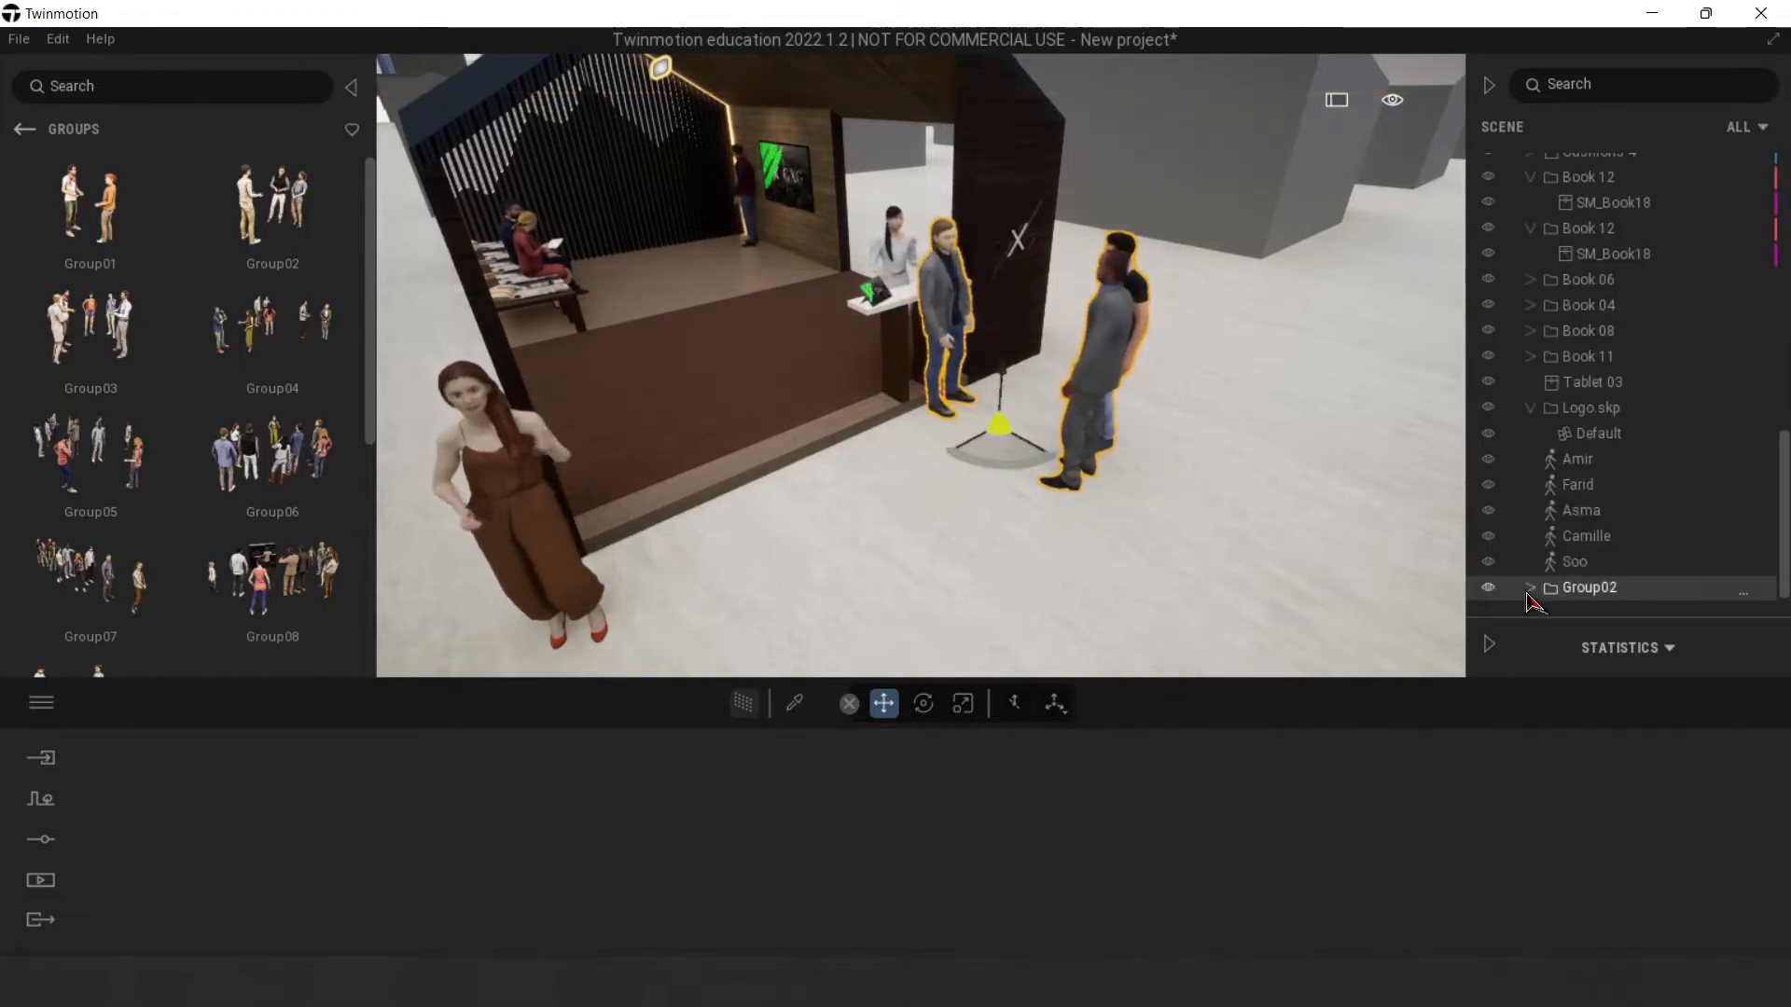
Step: Delete Yohan from Group02 and move the remaining group up to the counter
scroll(1549, 587, "down", 1)
left_click(1584, 541)
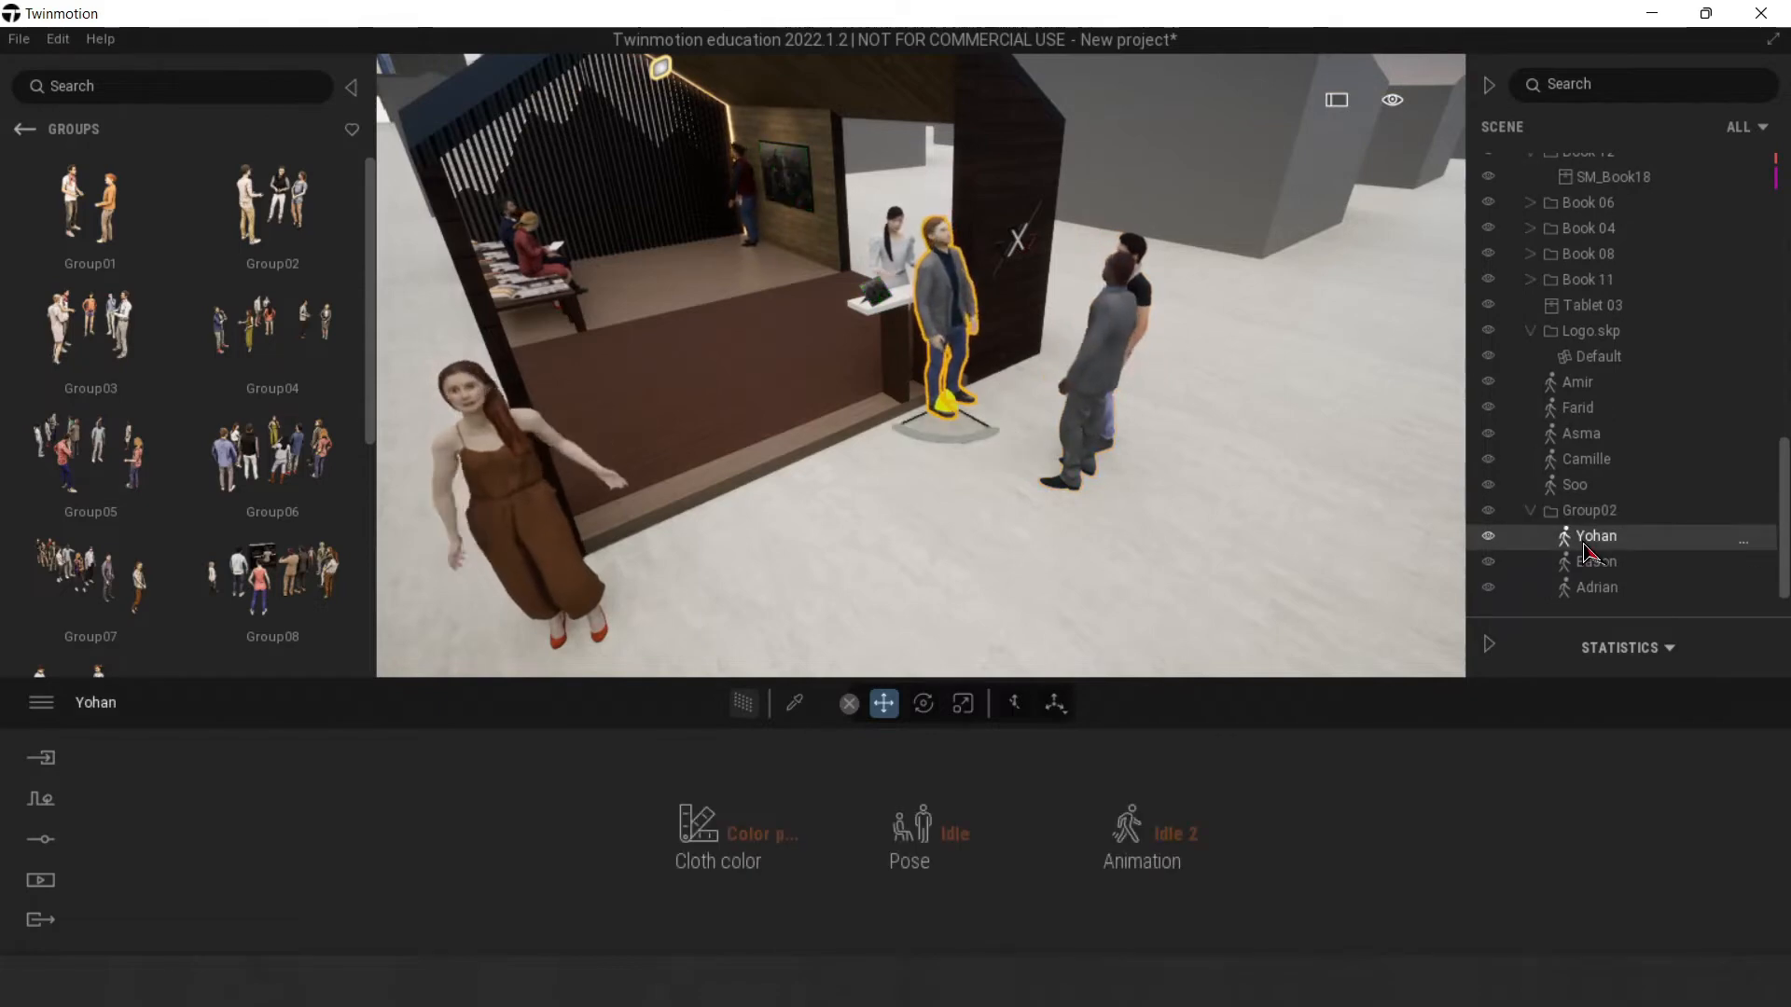
key("Delete")
left_click(1139, 455)
left_click_drag(1033, 457, 932, 431)
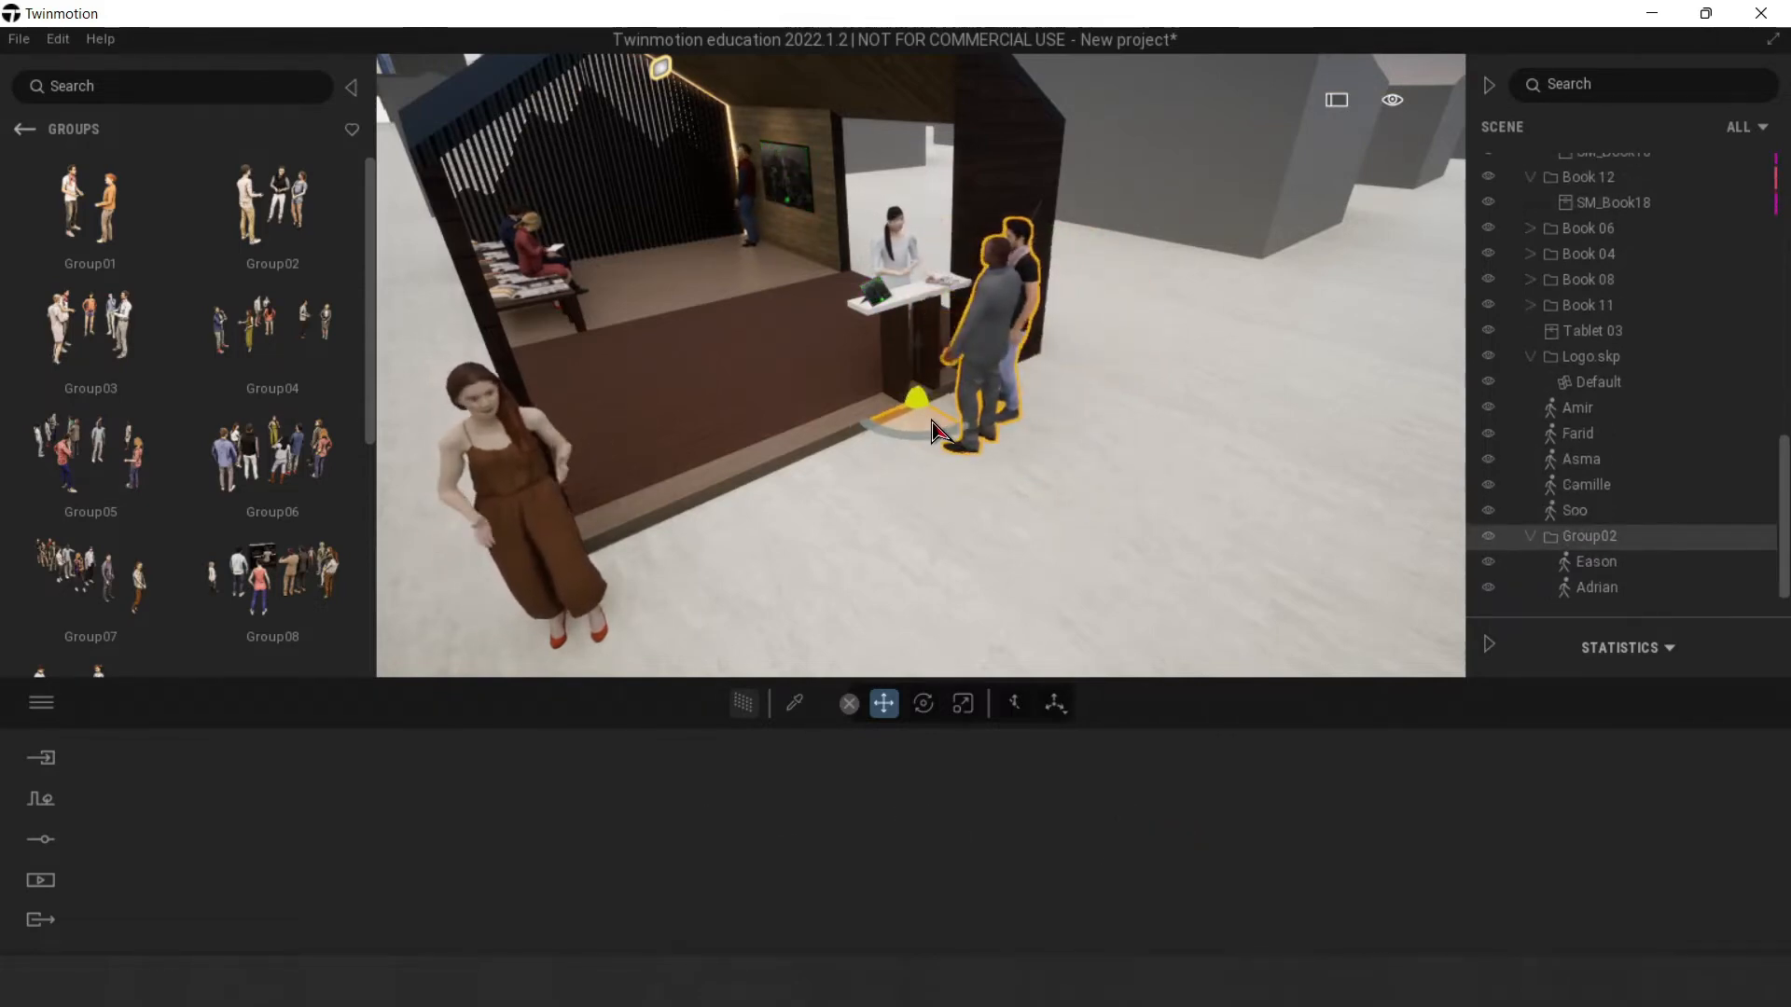
left_click(1183, 464)
Step: Set the existing ceiling spot light inside the pavilion to 20 lm intensity and a 64° angle
key("w")
mouse_move(1182, 464)
right_mouse_down()
mouse_move(1177, 438)
mouse_move(1110, 431)
mouse_move(1199, 453)
mouse_move(1183, 472)
right_mouse_up()
key("s")
key("d")
key("w")
right_click_drag(1077, 446, 923, 257)
key("w")
key("s")
key("s")
key("d")
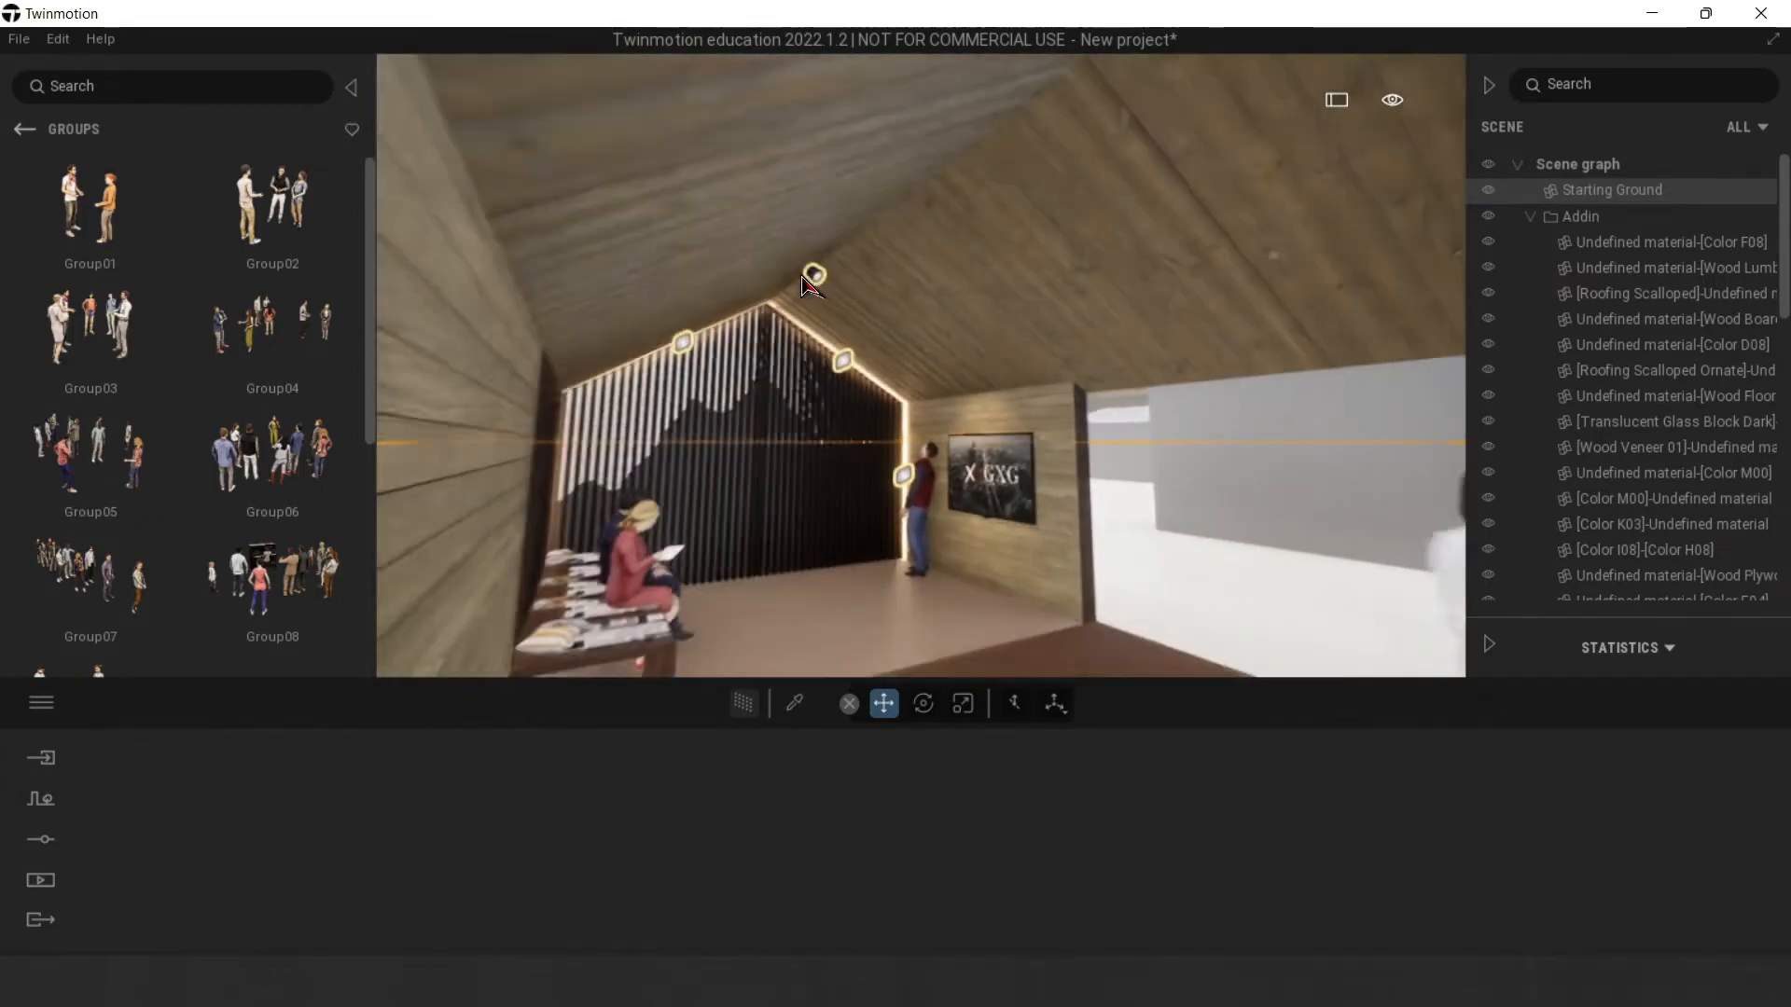
left_click(810, 276)
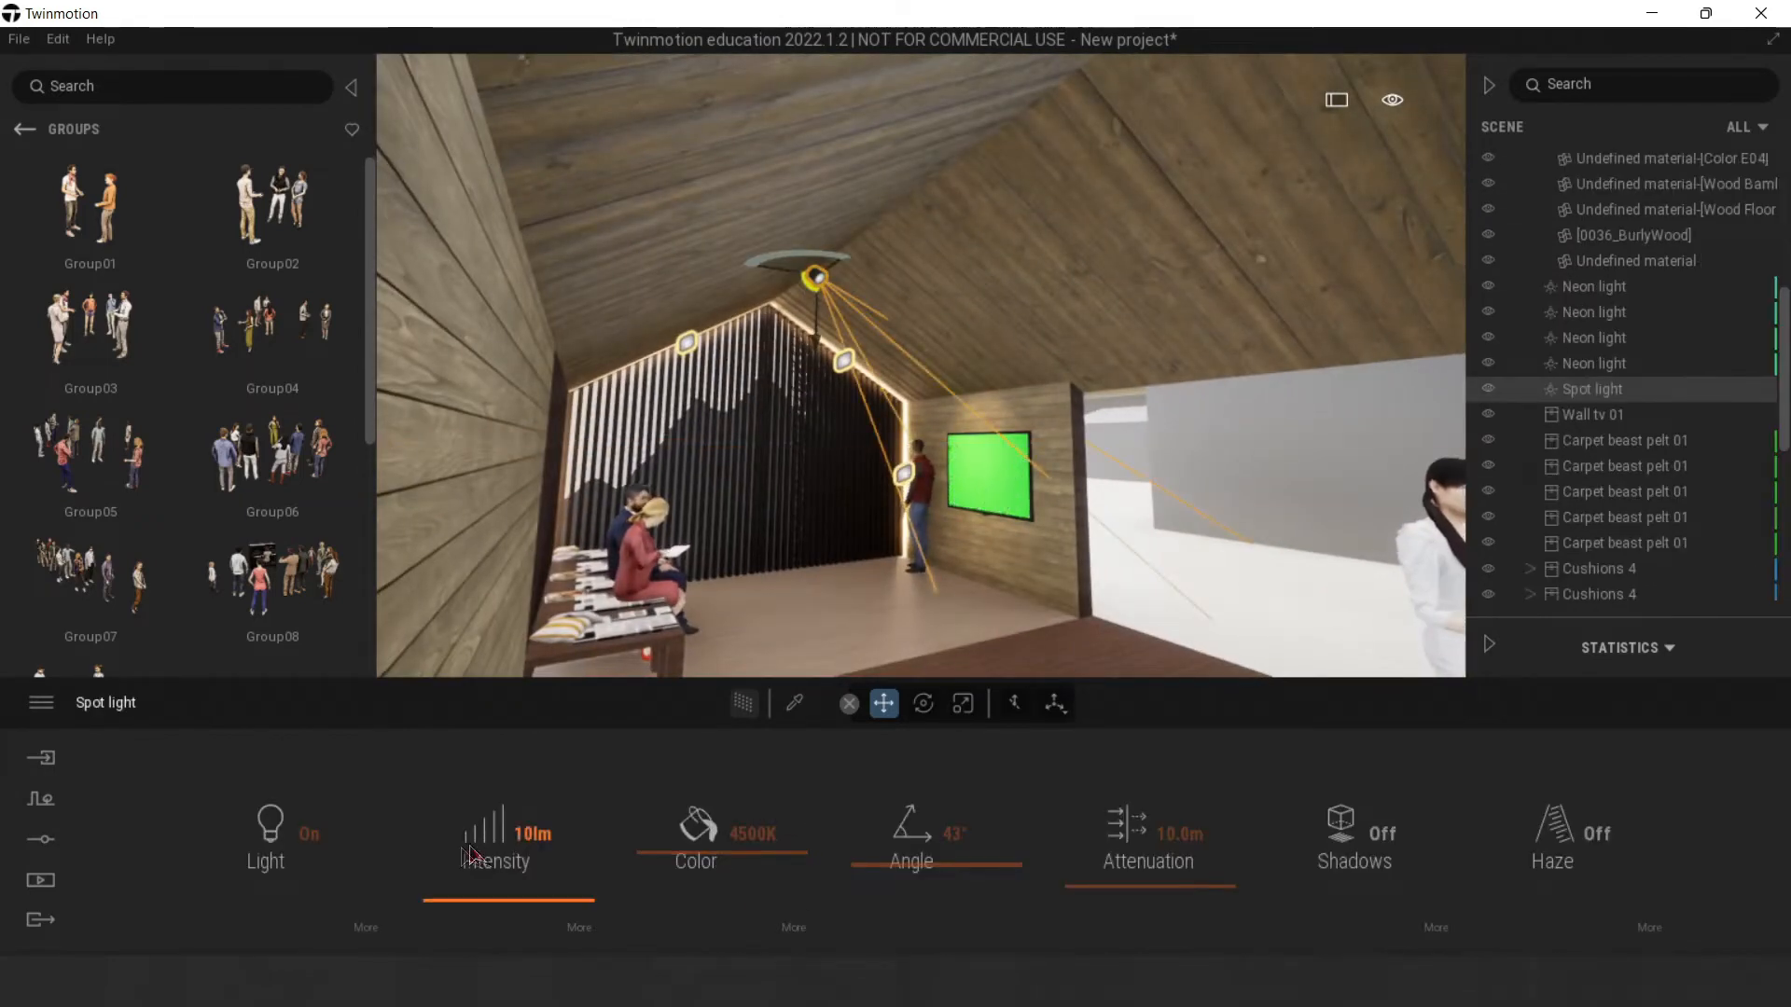
type("20")
key("Return")
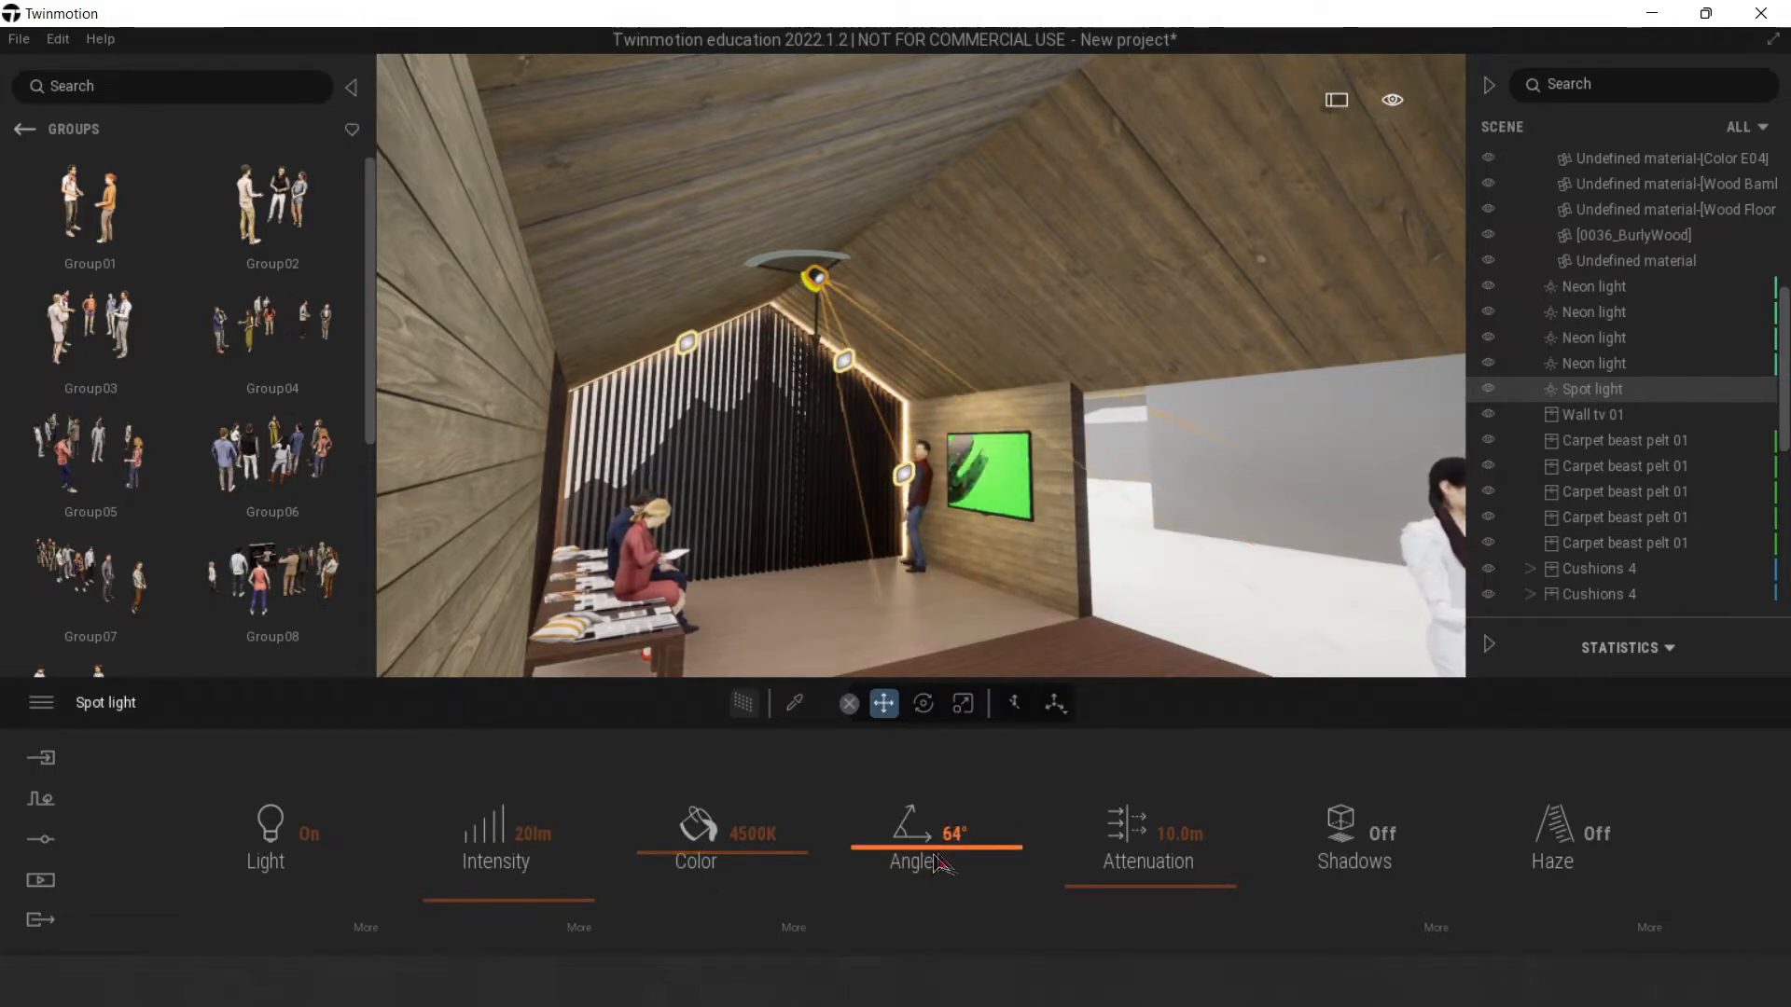
left_click(1133, 561)
Step: Add a second spot light to the pavilion ceiling near the open front, above the counter area
key("s")
right_click_drag(1073, 522, 1325, 574)
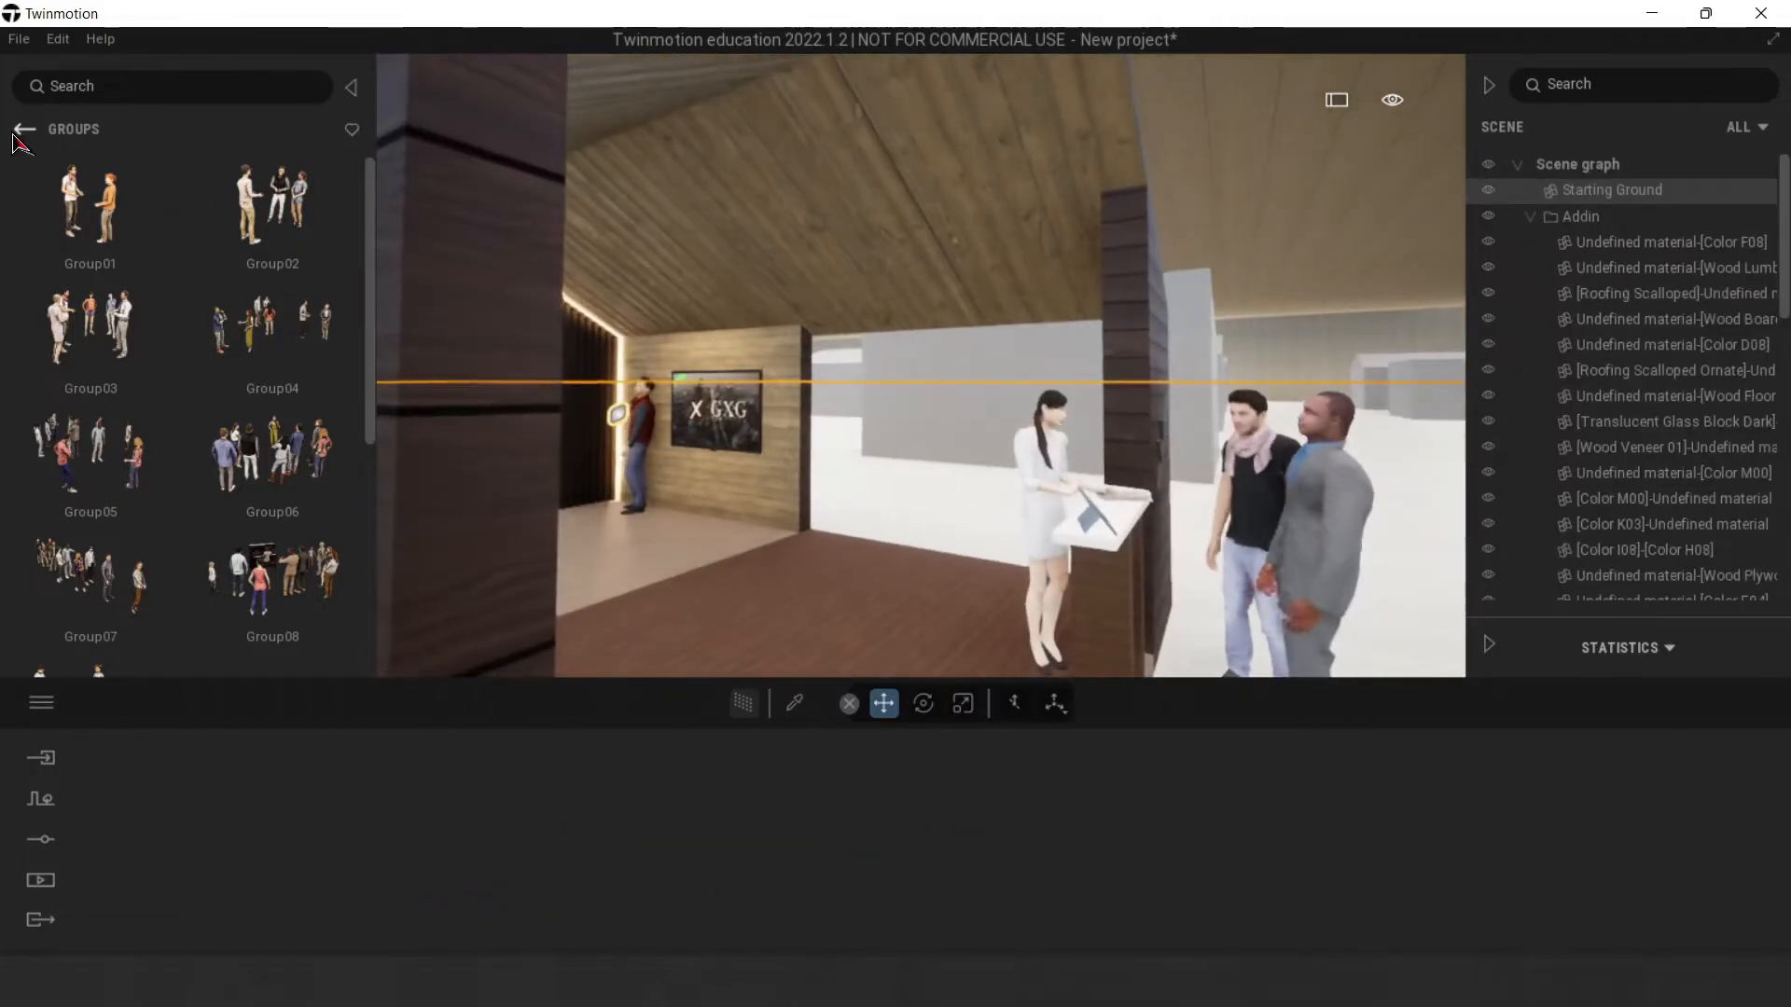
left_click(24, 129)
left_click(267, 338)
left_click_drag(267, 338, 1012, 154)
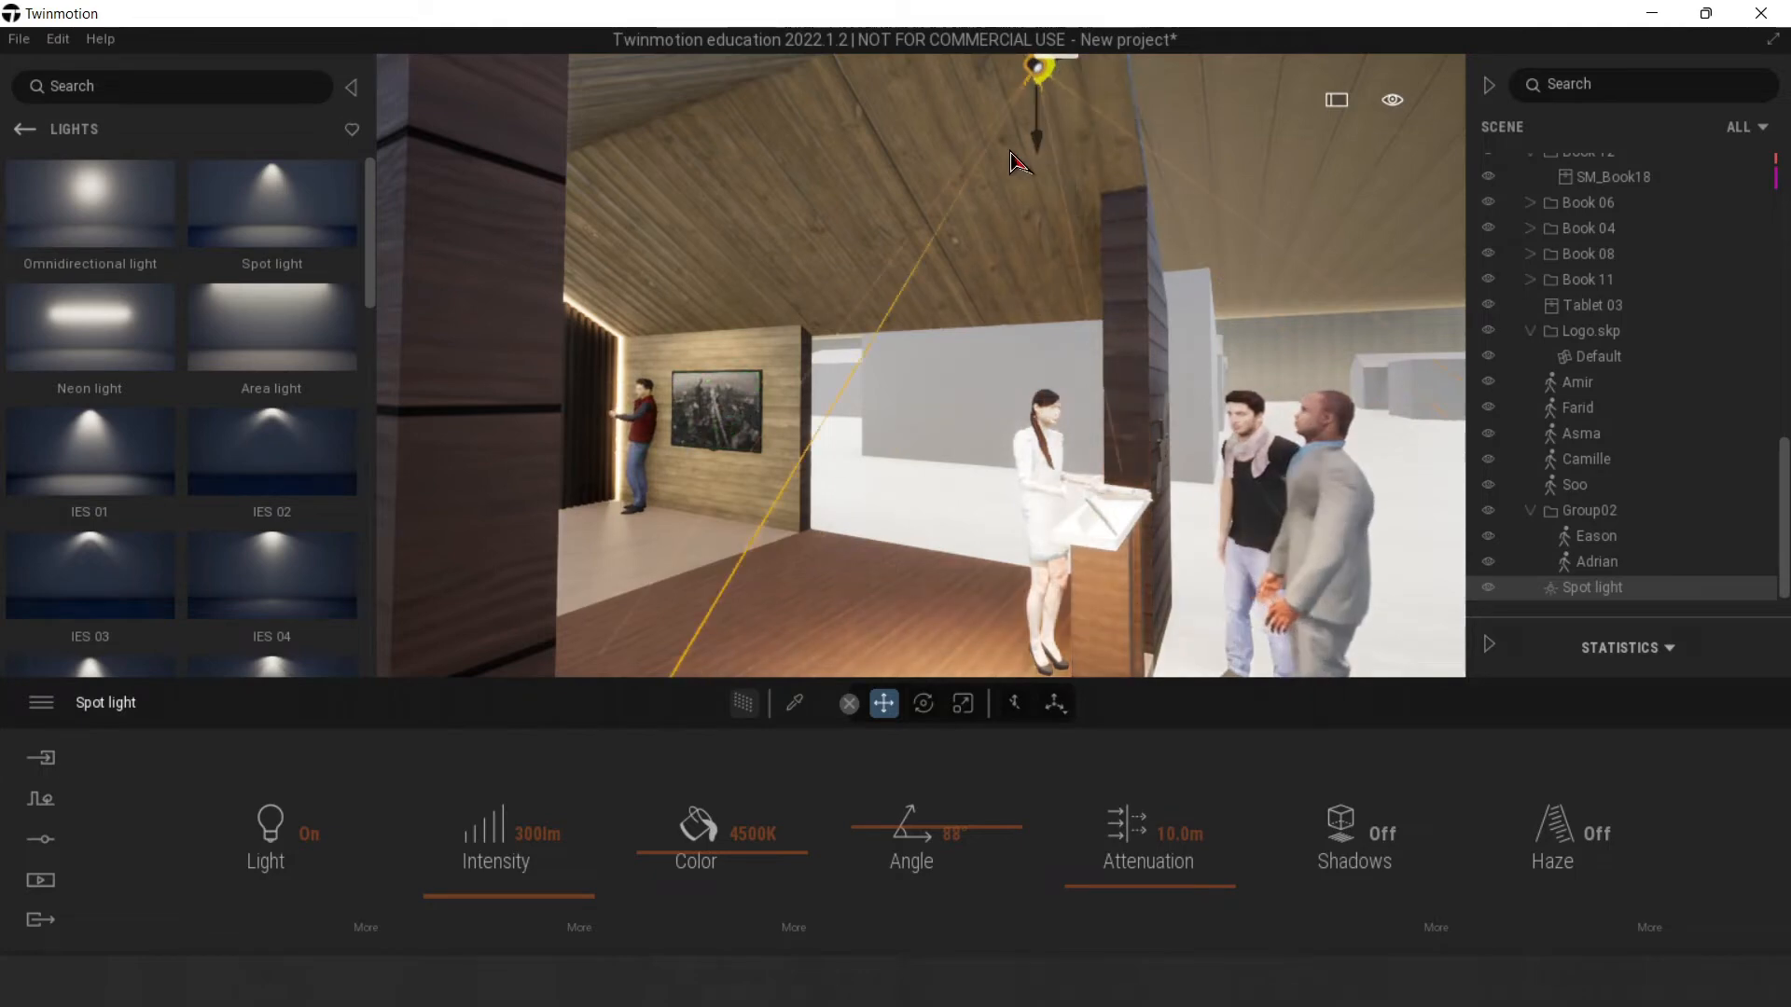
Step: Shift the new spot light slightly along the ceiling and widen its angle to 112°
key("d")
right_click_drag(1017, 164, 872, 93)
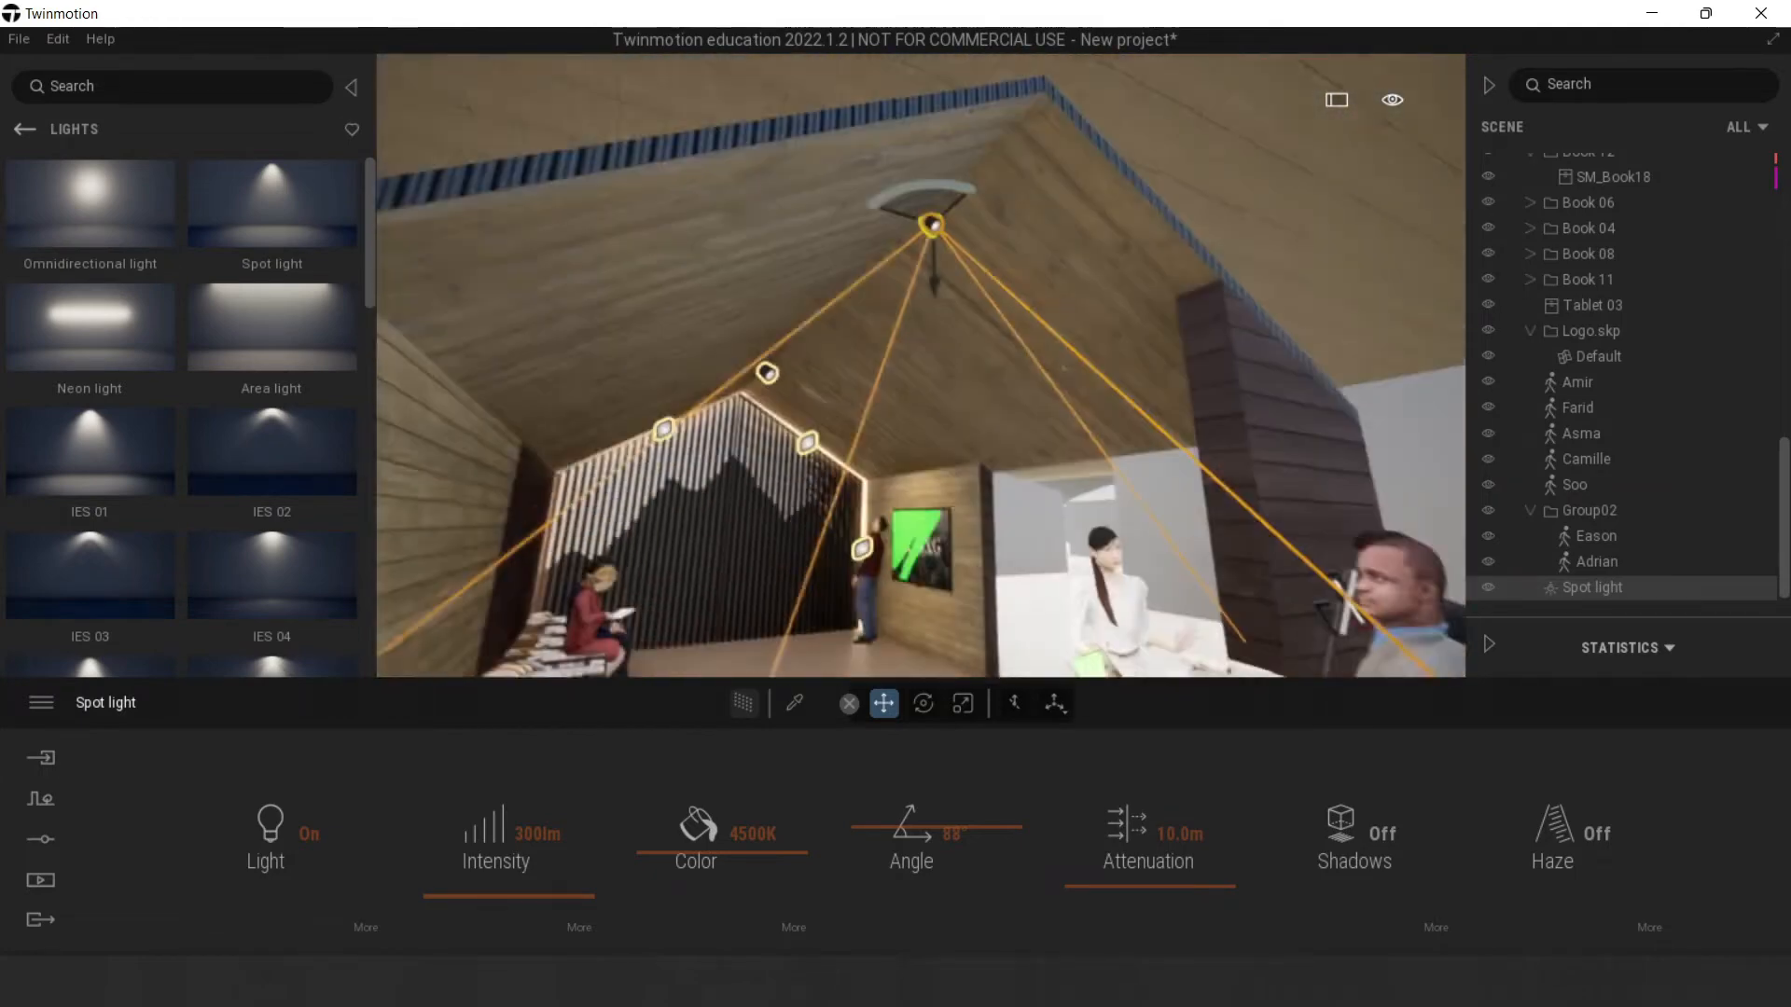
right_click_drag(990, 285, 972, 277)
left_click_drag(933, 241, 959, 240)
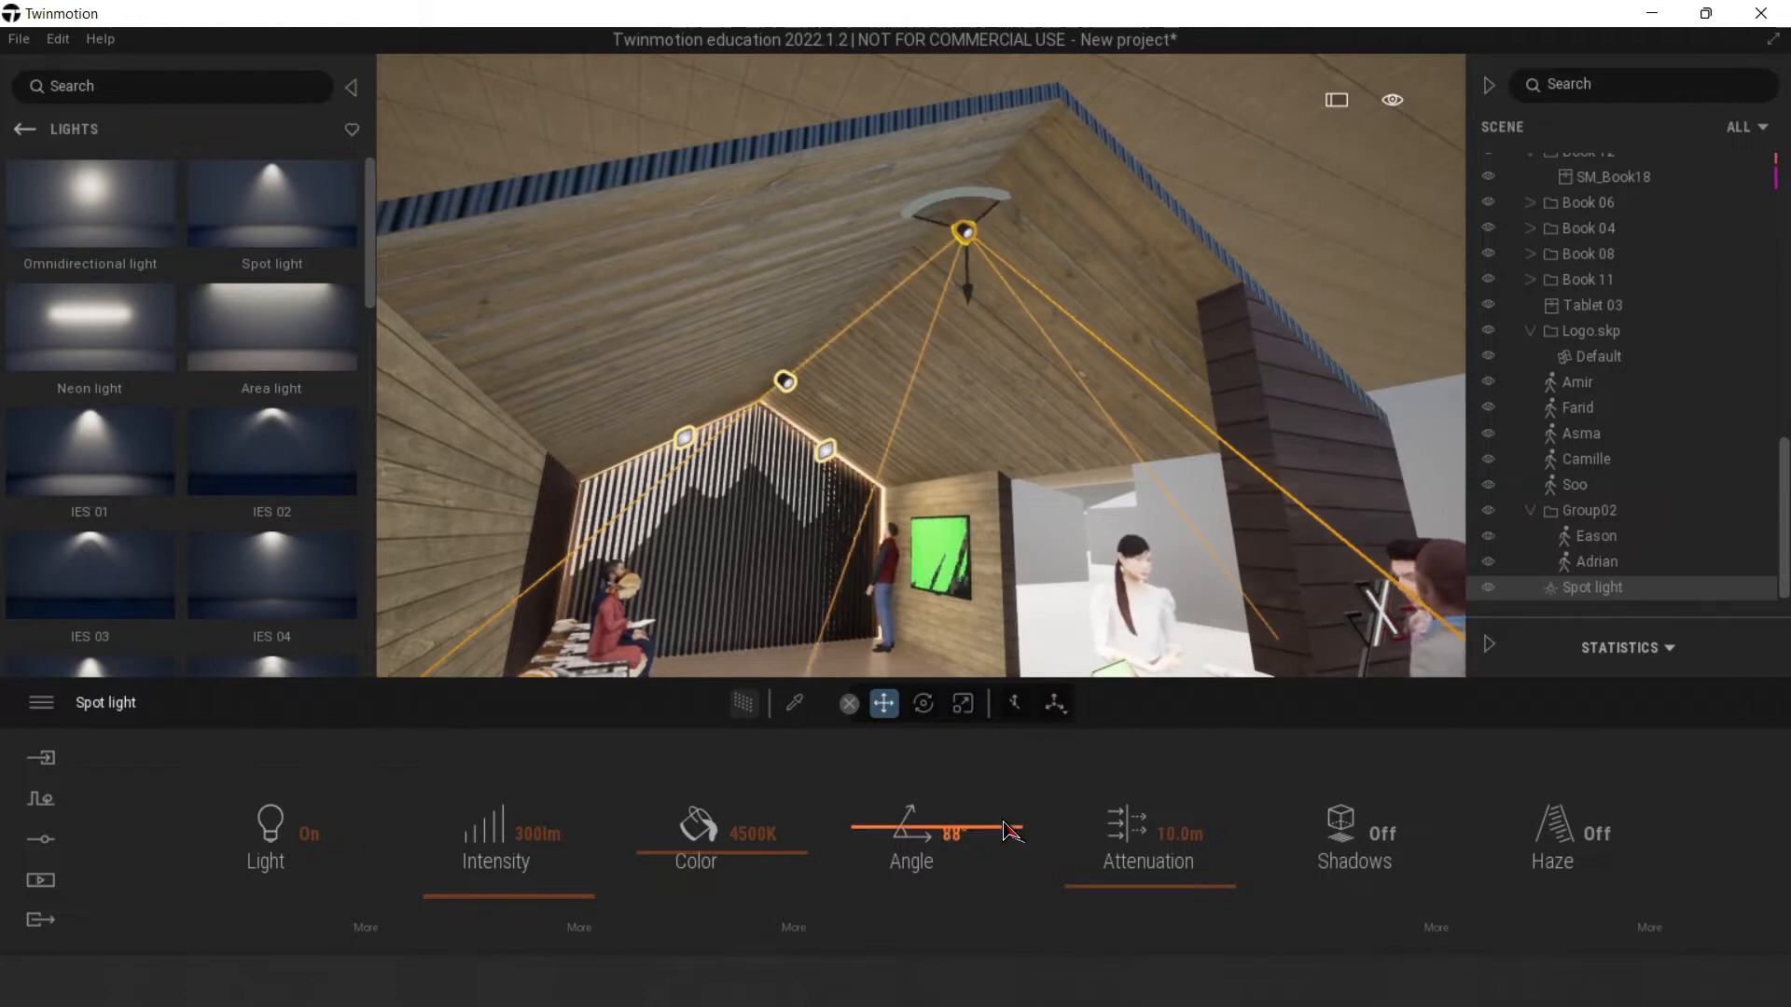
left_click_drag(1010, 831, 1000, 804)
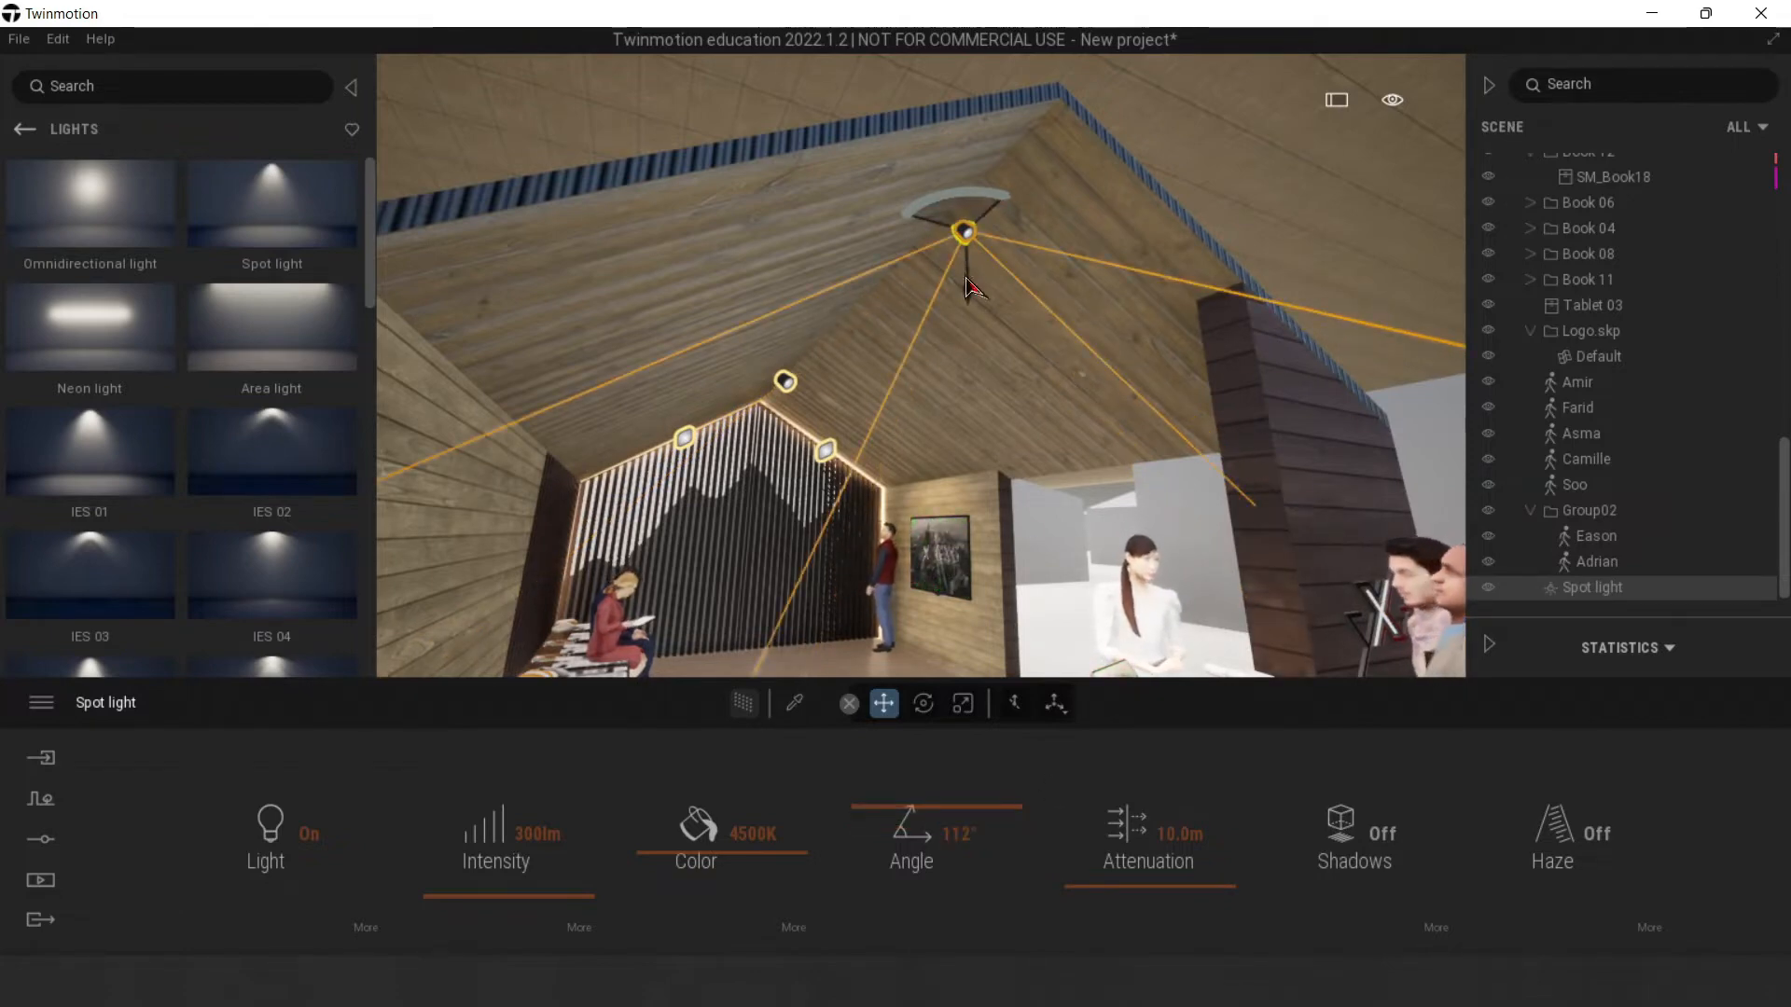
Step: Move the pavilion's second spot light a bit further along the ceiling
left_click_drag(991, 234, 1043, 231)
key("s")
right_click_drag(1067, 404, 1075, 444)
Step: Add a new spot light to the large hall's roof, near its corner
left_click(1086, 476)
key("s")
key("d")
key("s")
key("e")
key("e")
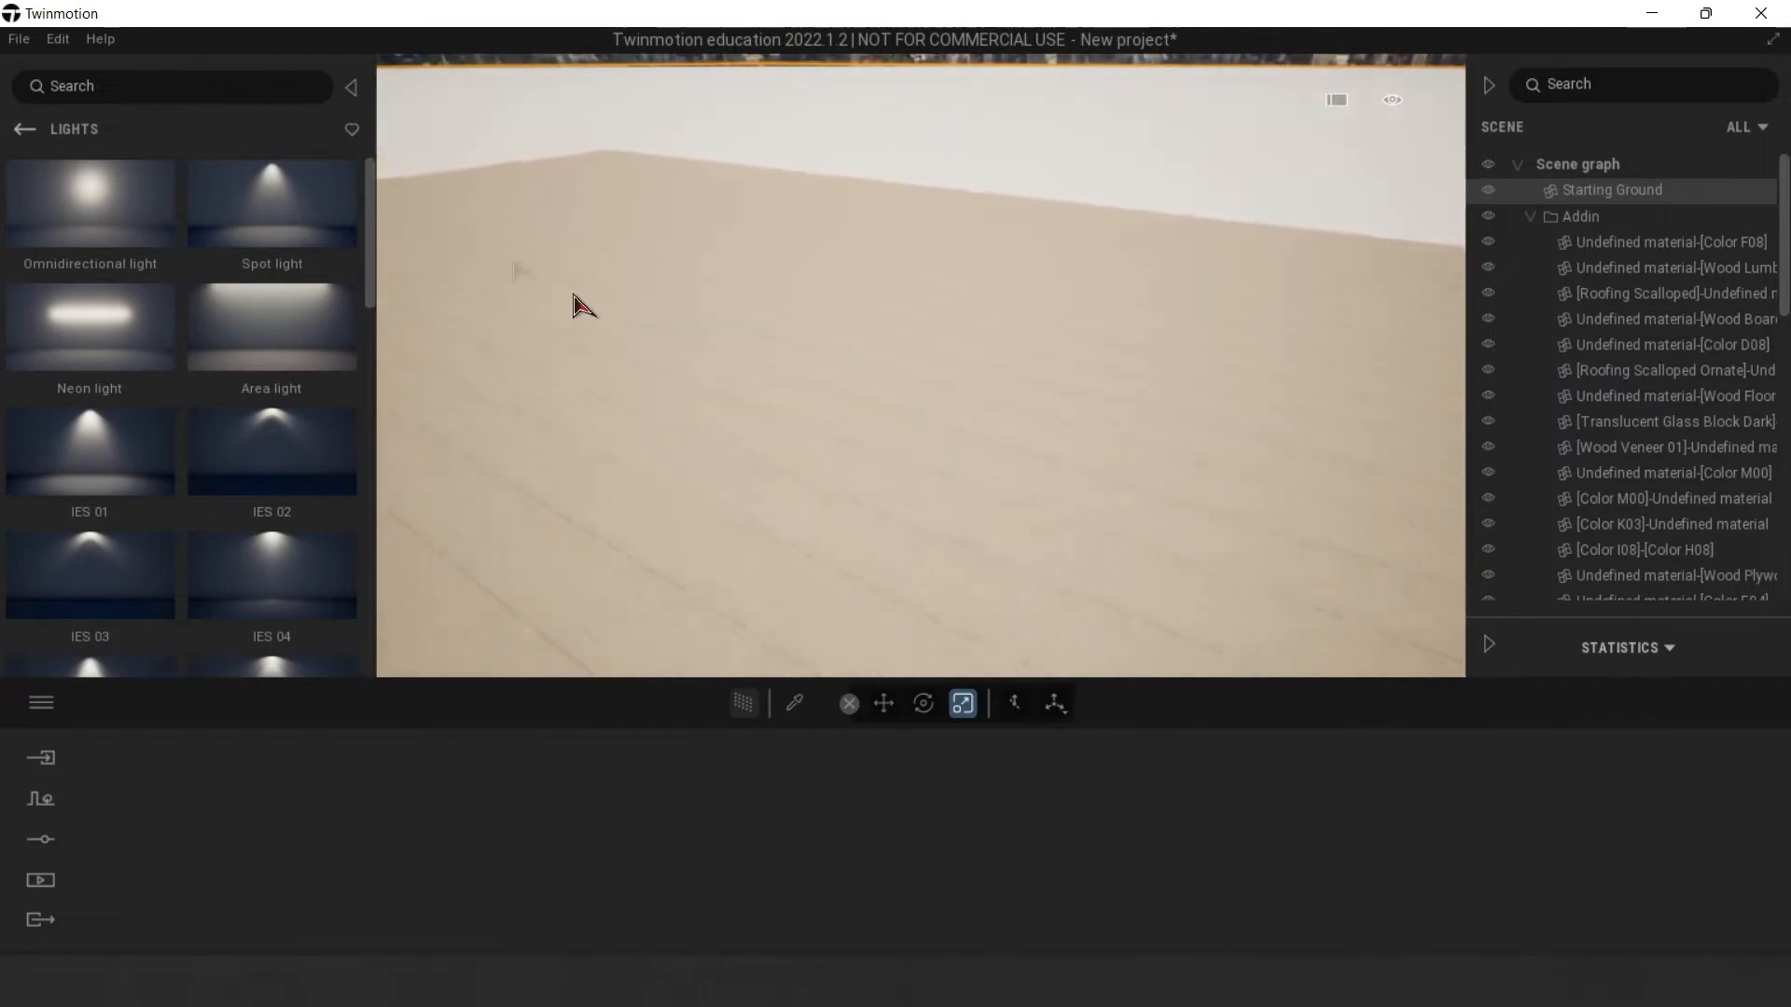
left_click_drag(298, 208, 657, 136)
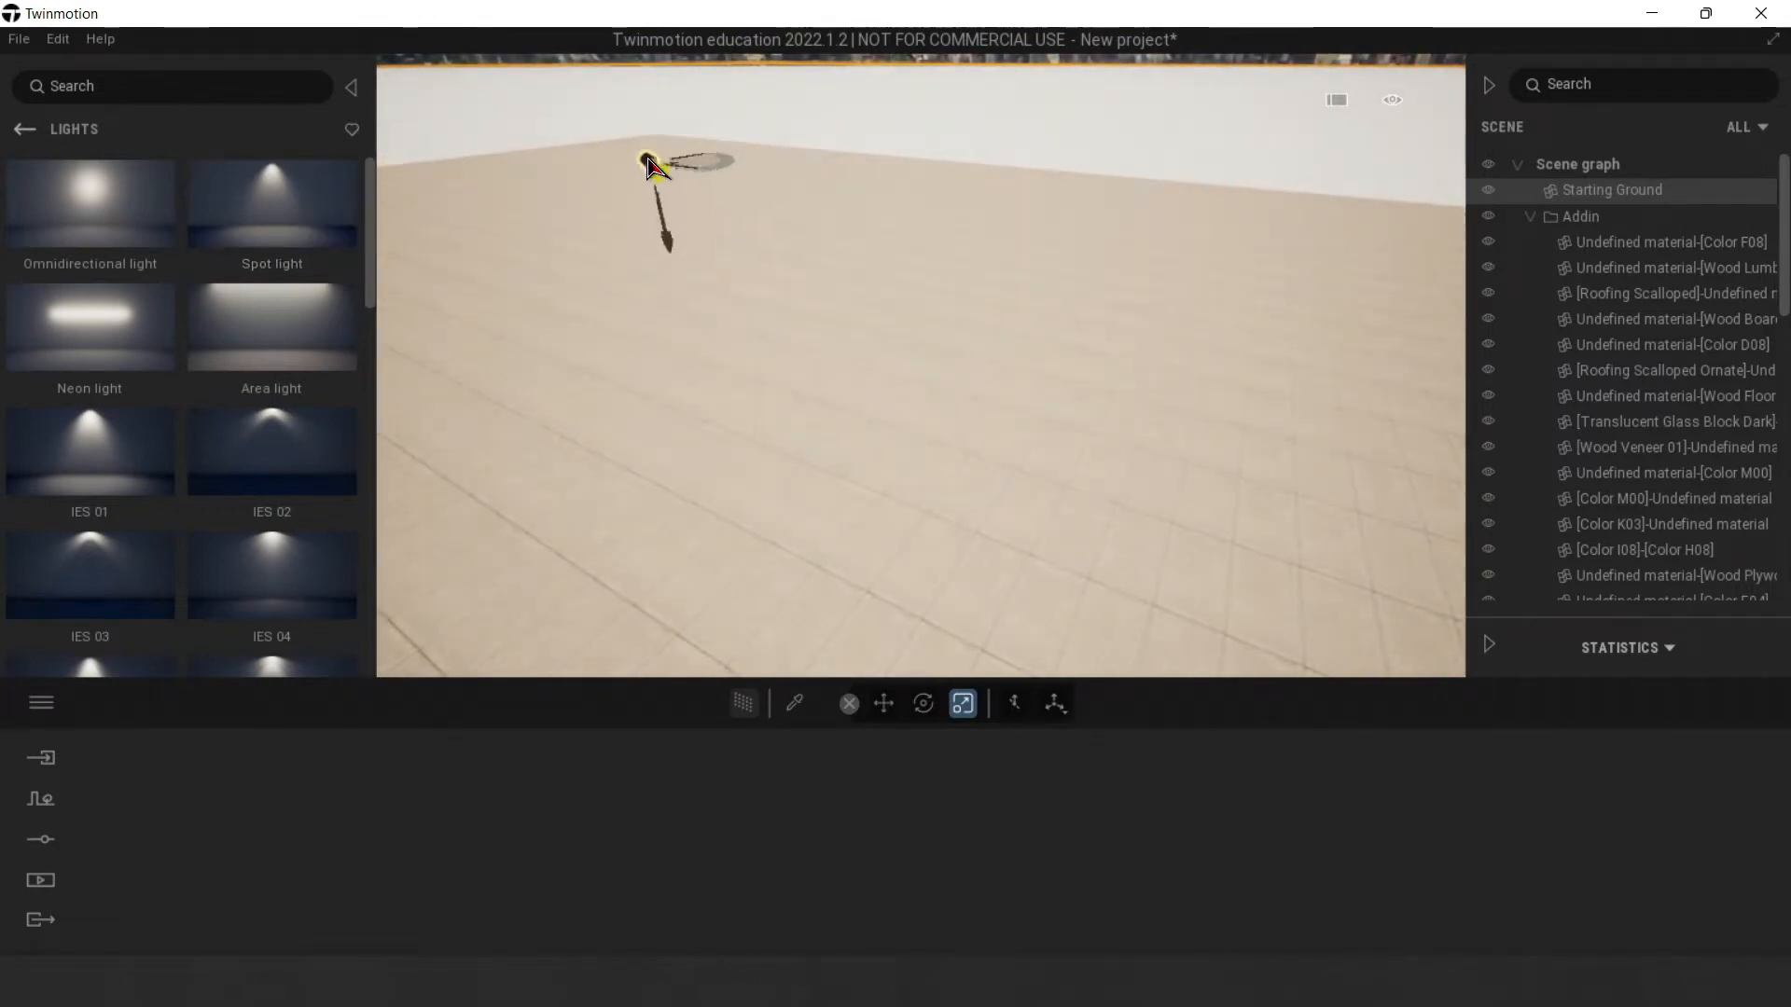
left_click(651, 140)
Step: Shift the hall's corner spot light along the ceiling and set its intensity to 500 lm and attenuation to 28.7 m
key("q")
right_click_drag(657, 166, 646, 85)
key("e")
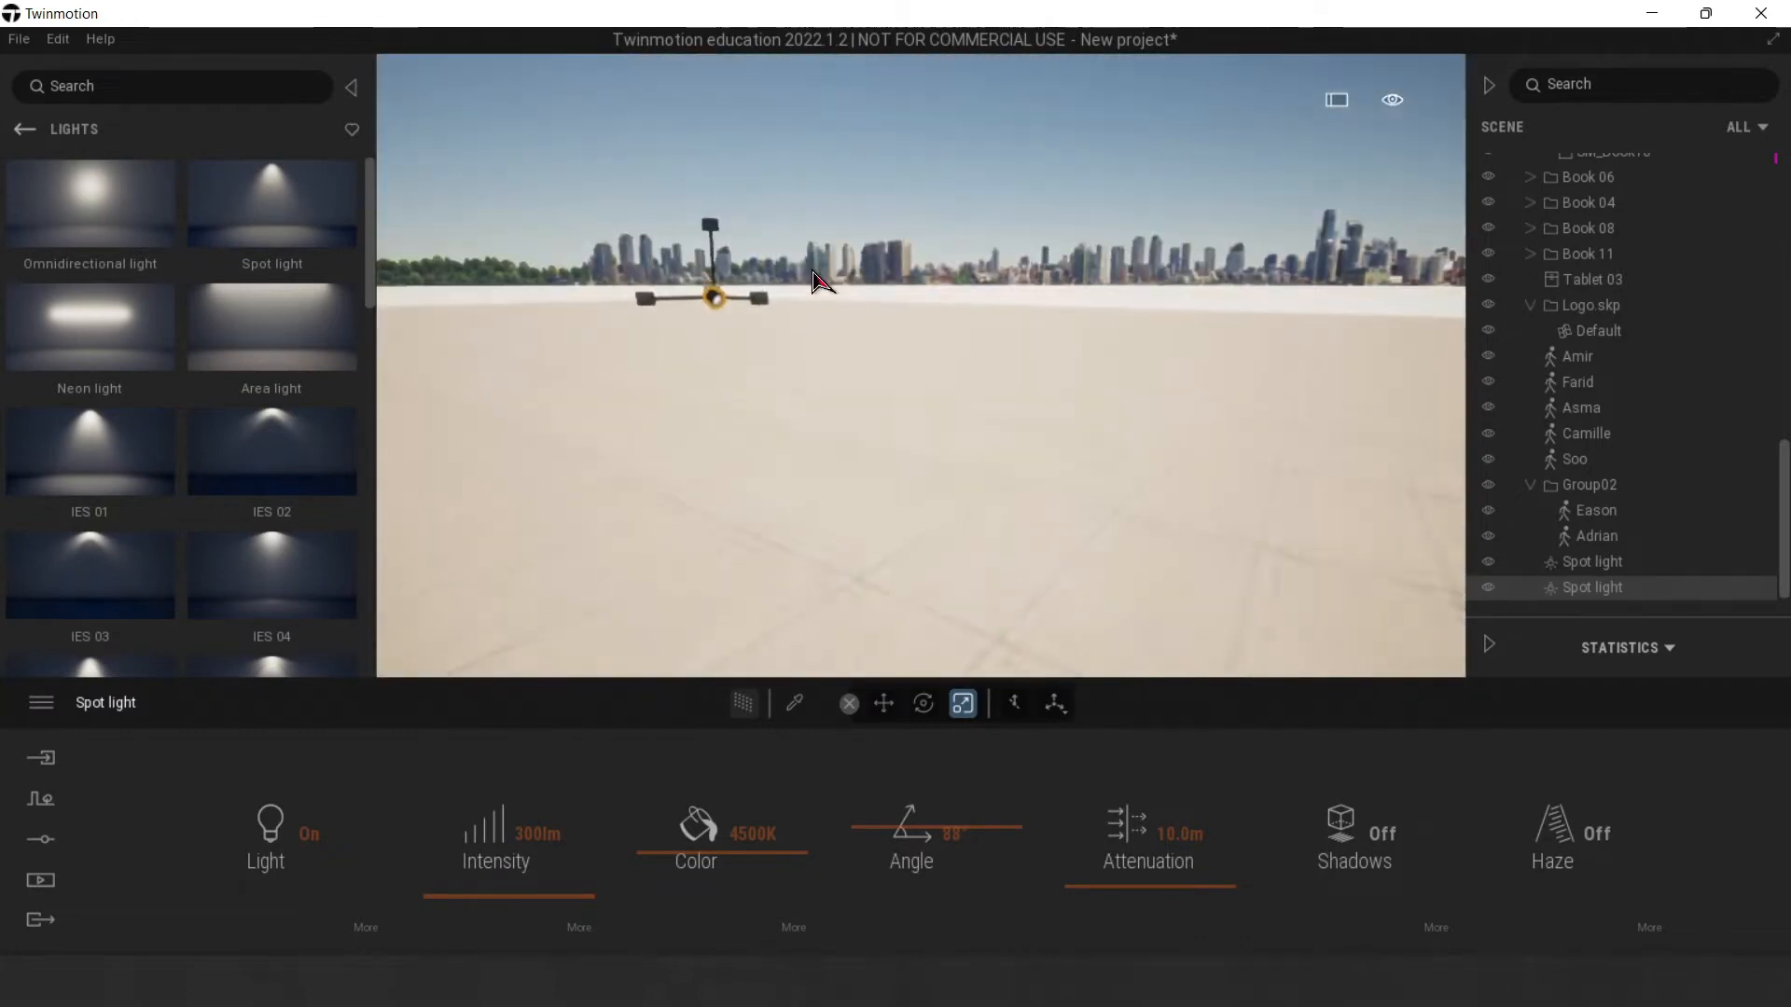
key("q")
key("q")
key("w")
right_click_drag(821, 283, 782, 191)
key("w")
key("e")
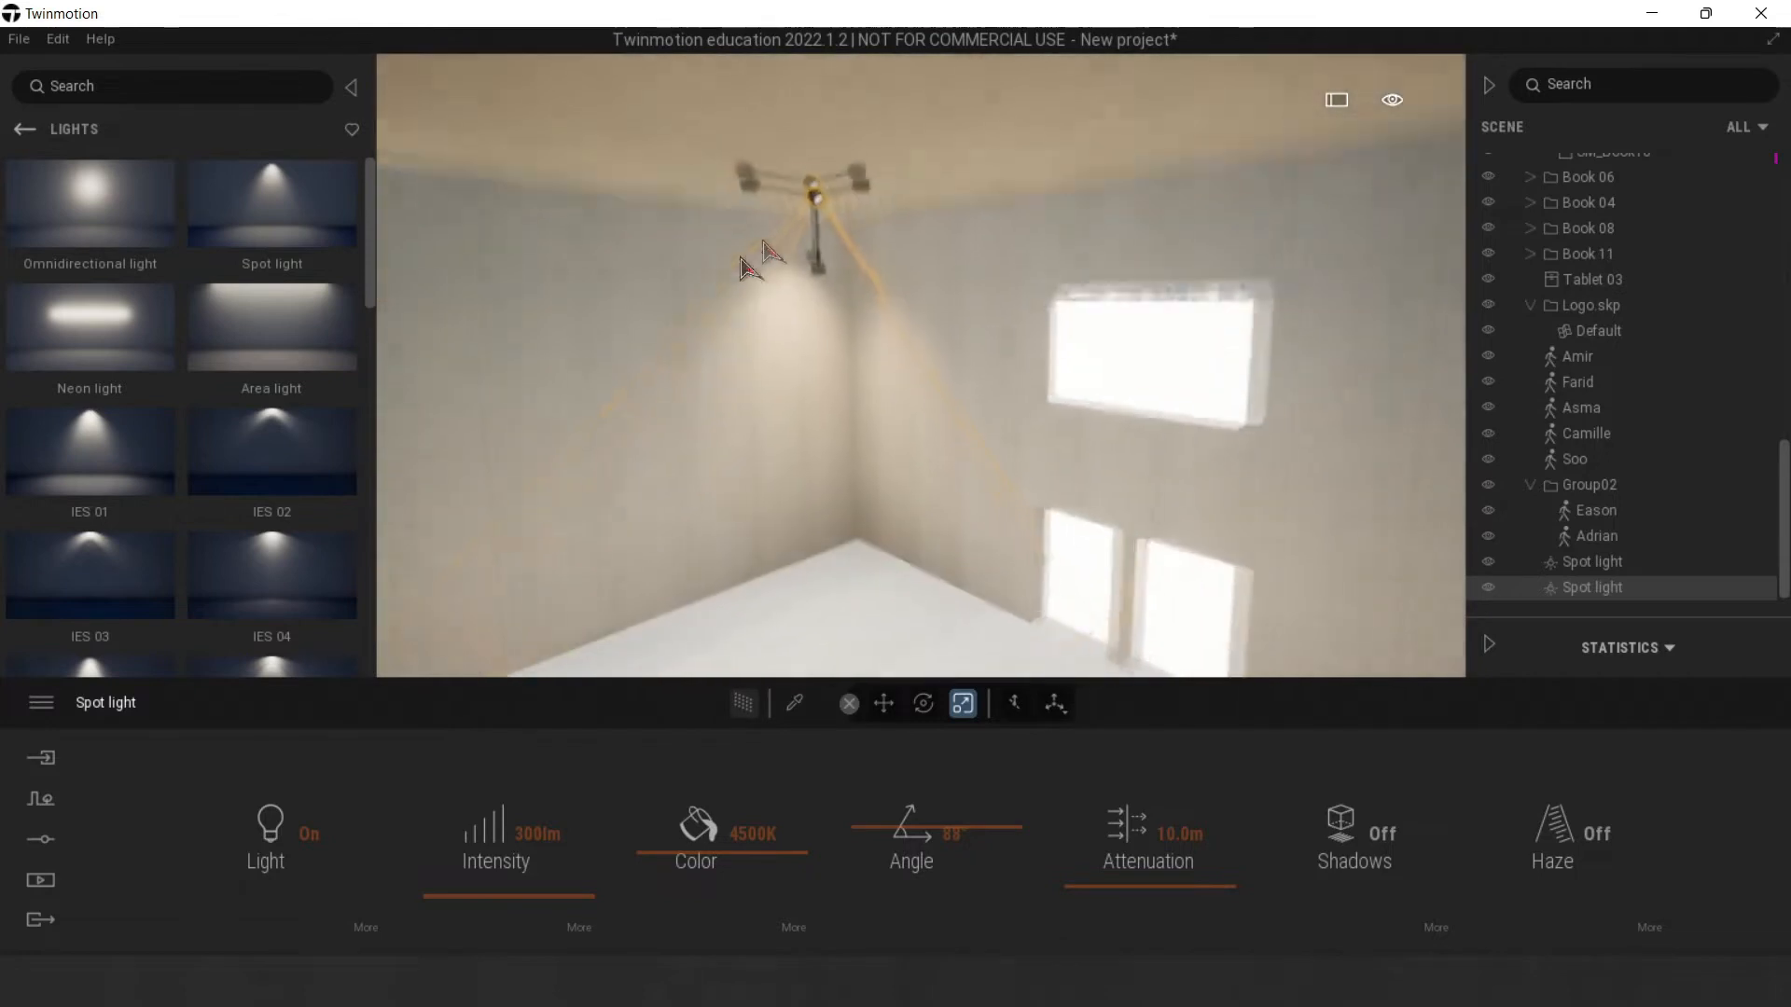
left_click_drag(804, 179, 843, 186)
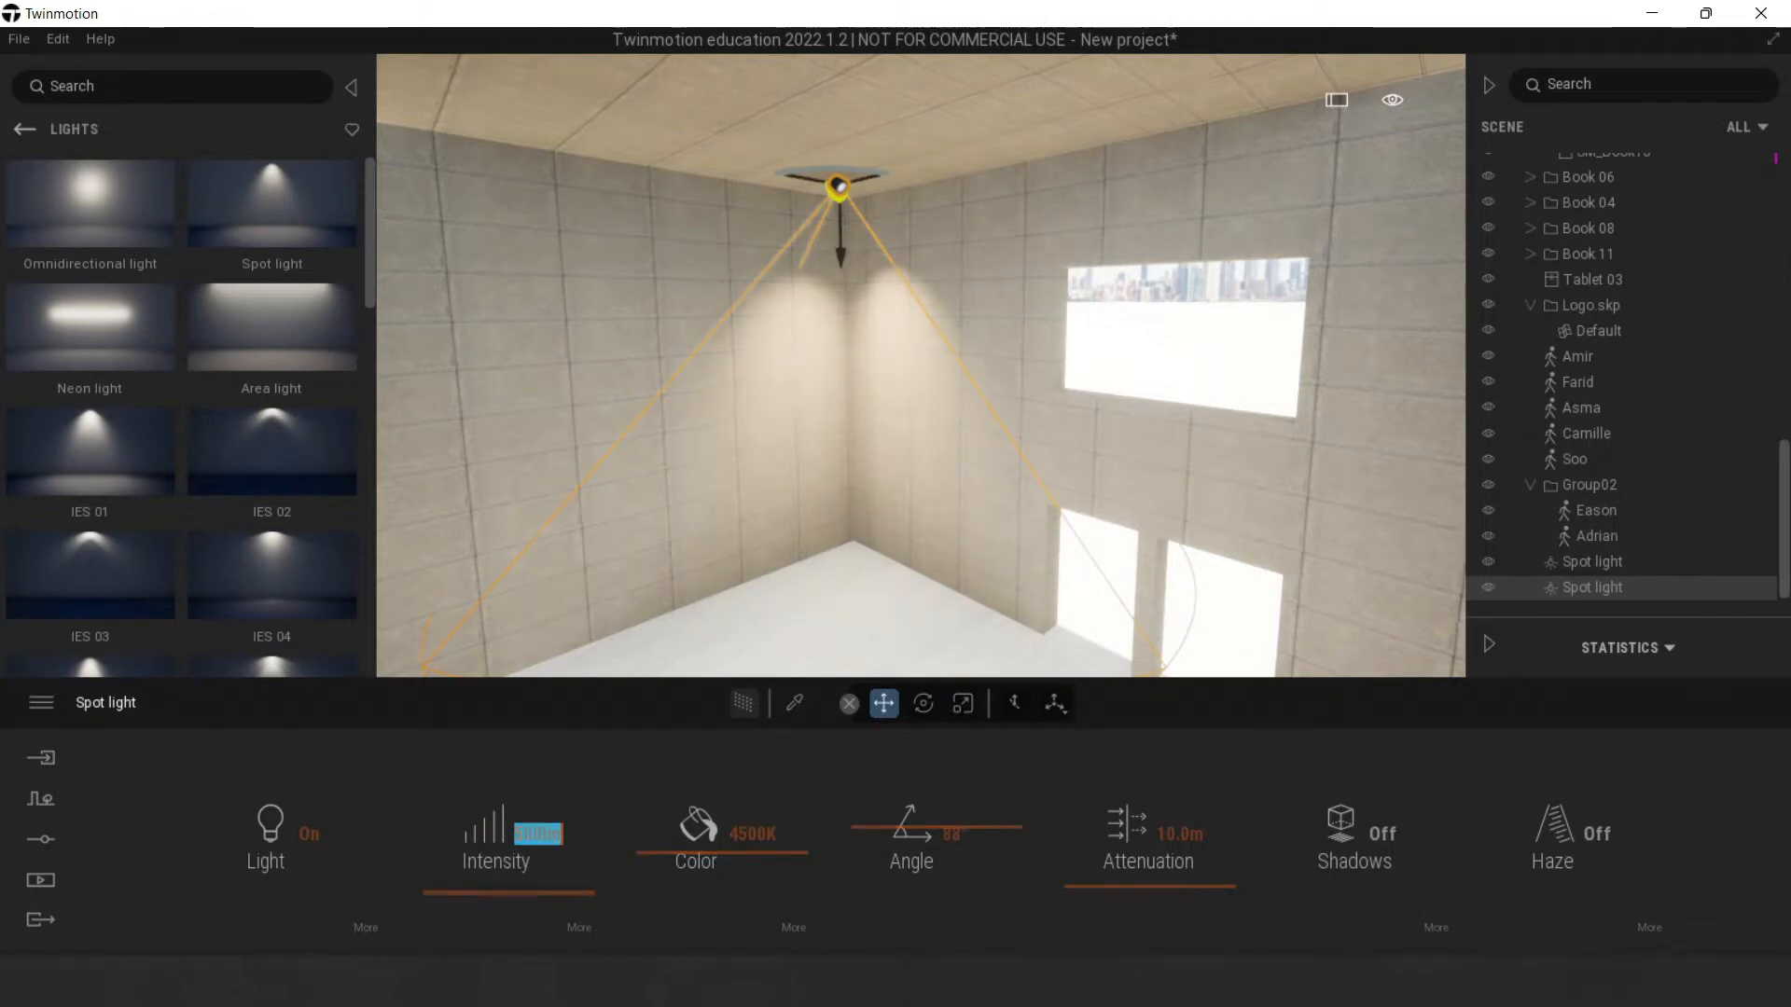
left_click_drag(1096, 884, 1095, 860)
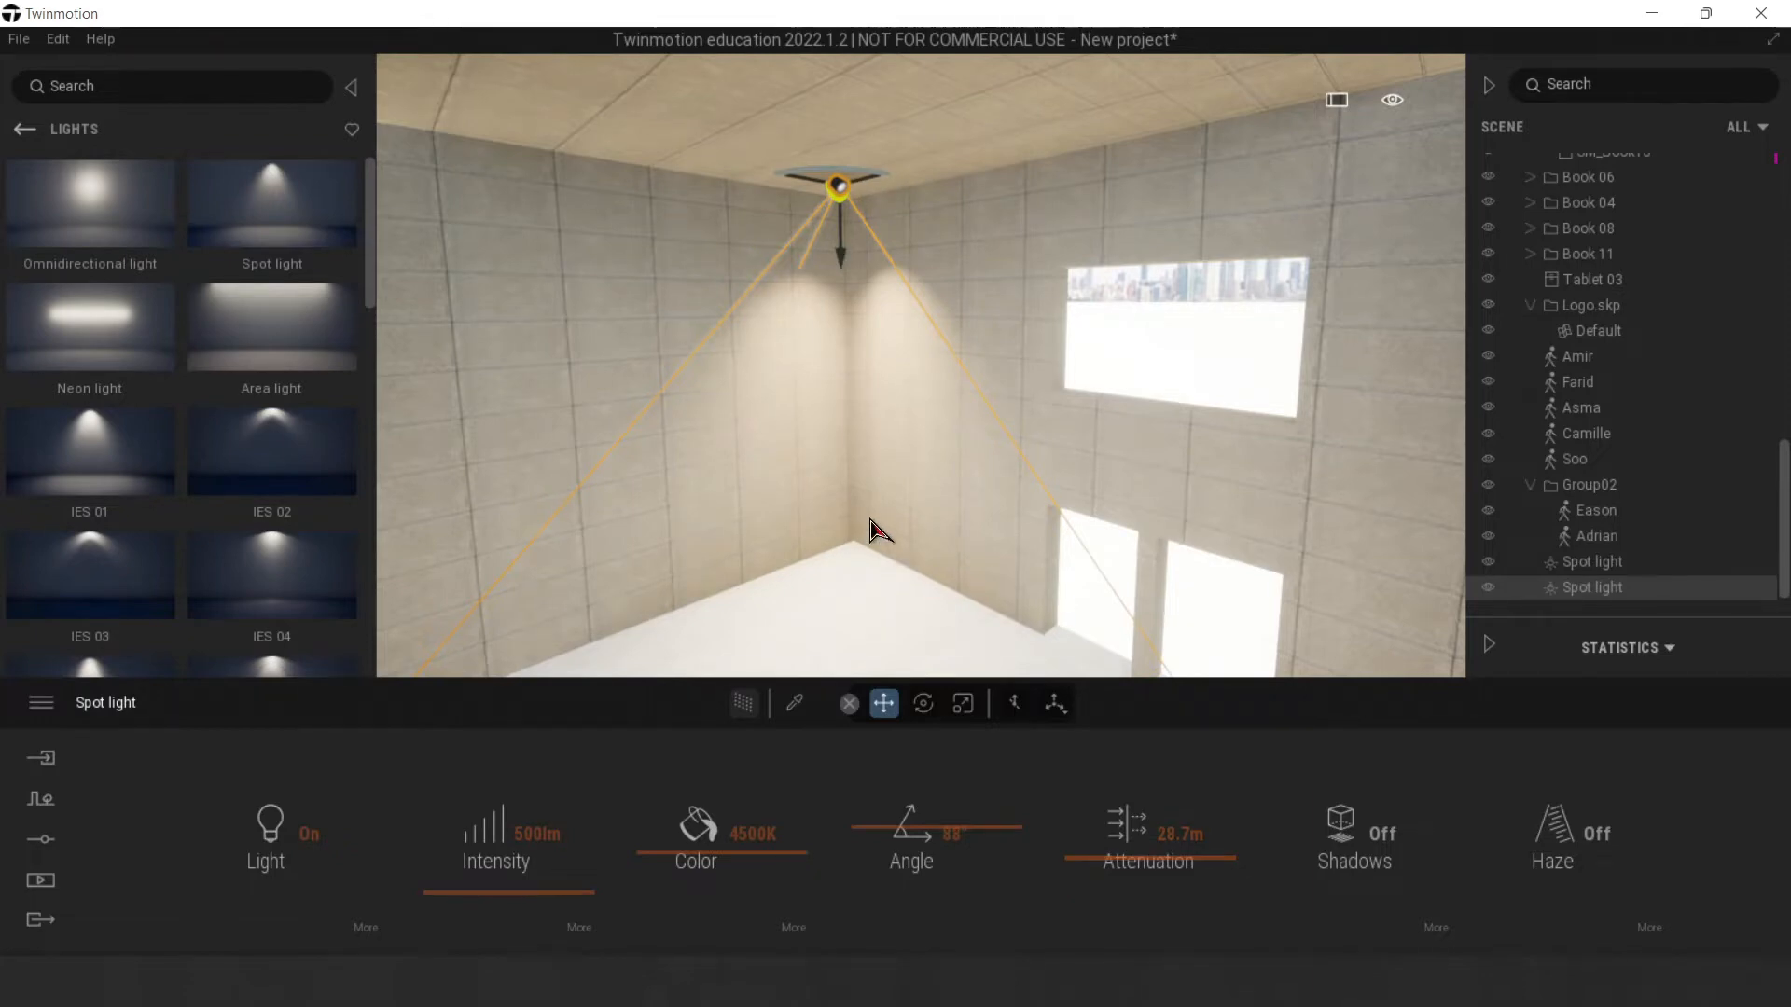
Step: Paste an instance of the corner light about 10.4 m along the windowed wall, and shift the original slightly away from the corner
key("ctrl+v")
left_click(822, 612)
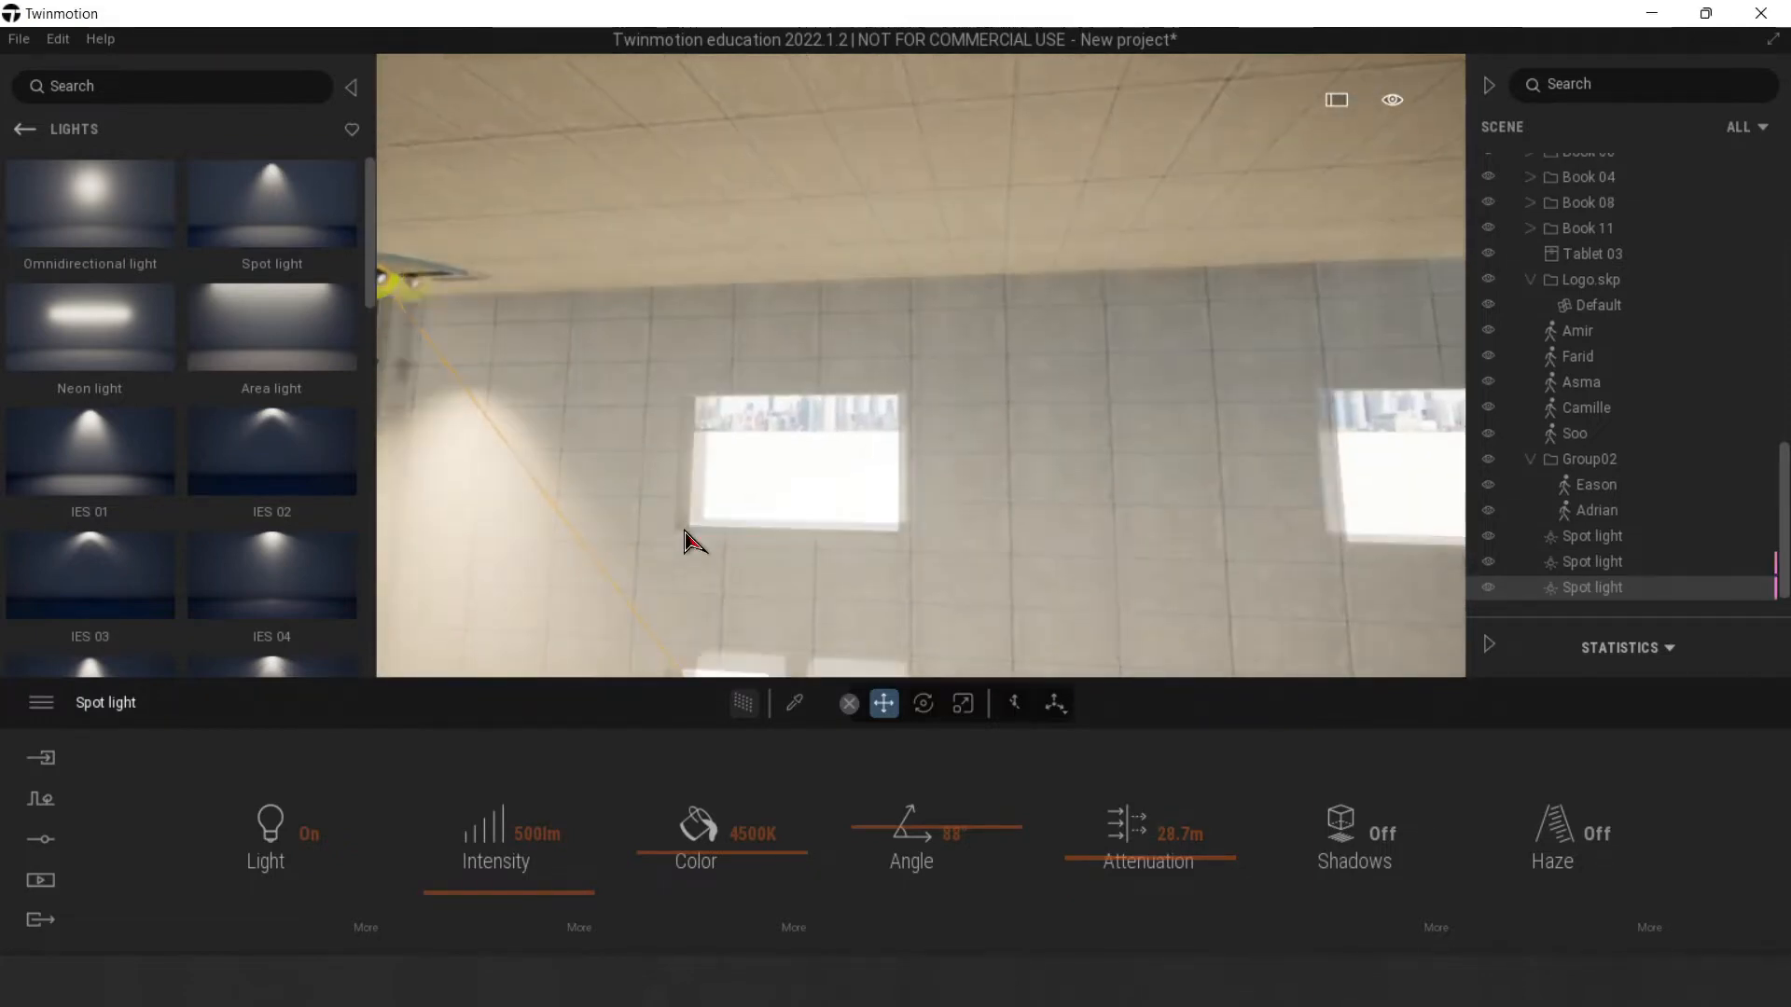
left_click_drag(898, 347, 1138, 366)
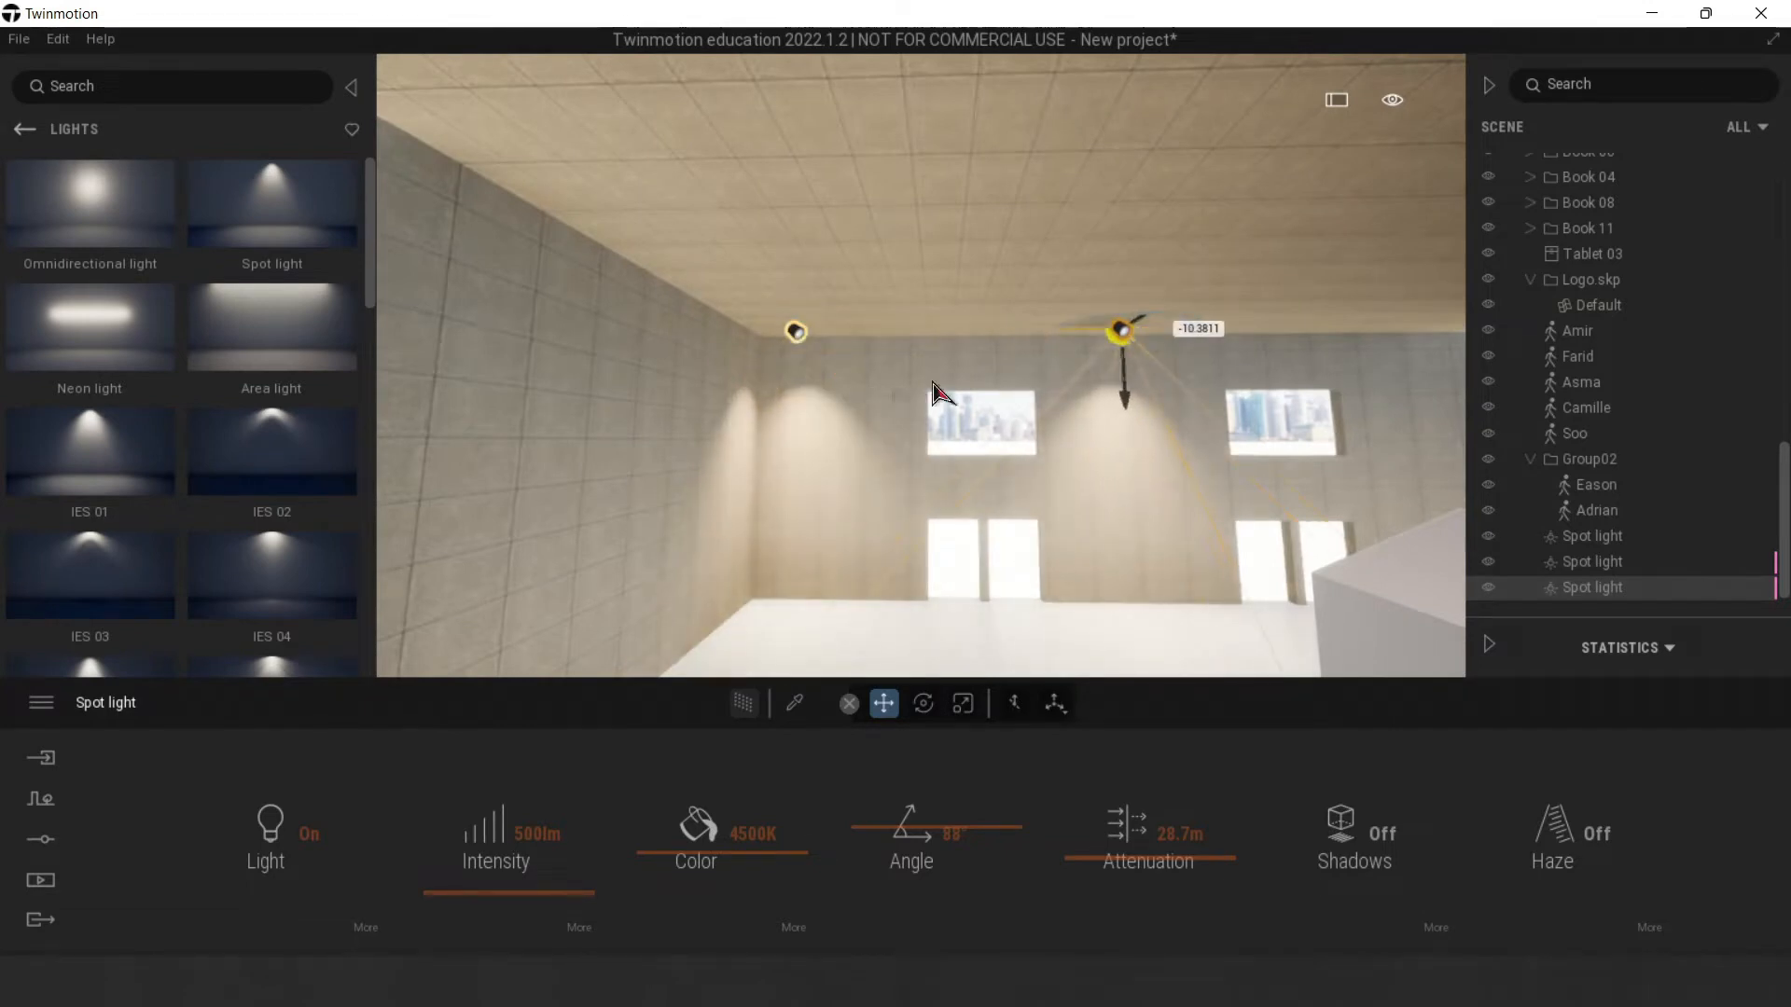
left_click(800, 336)
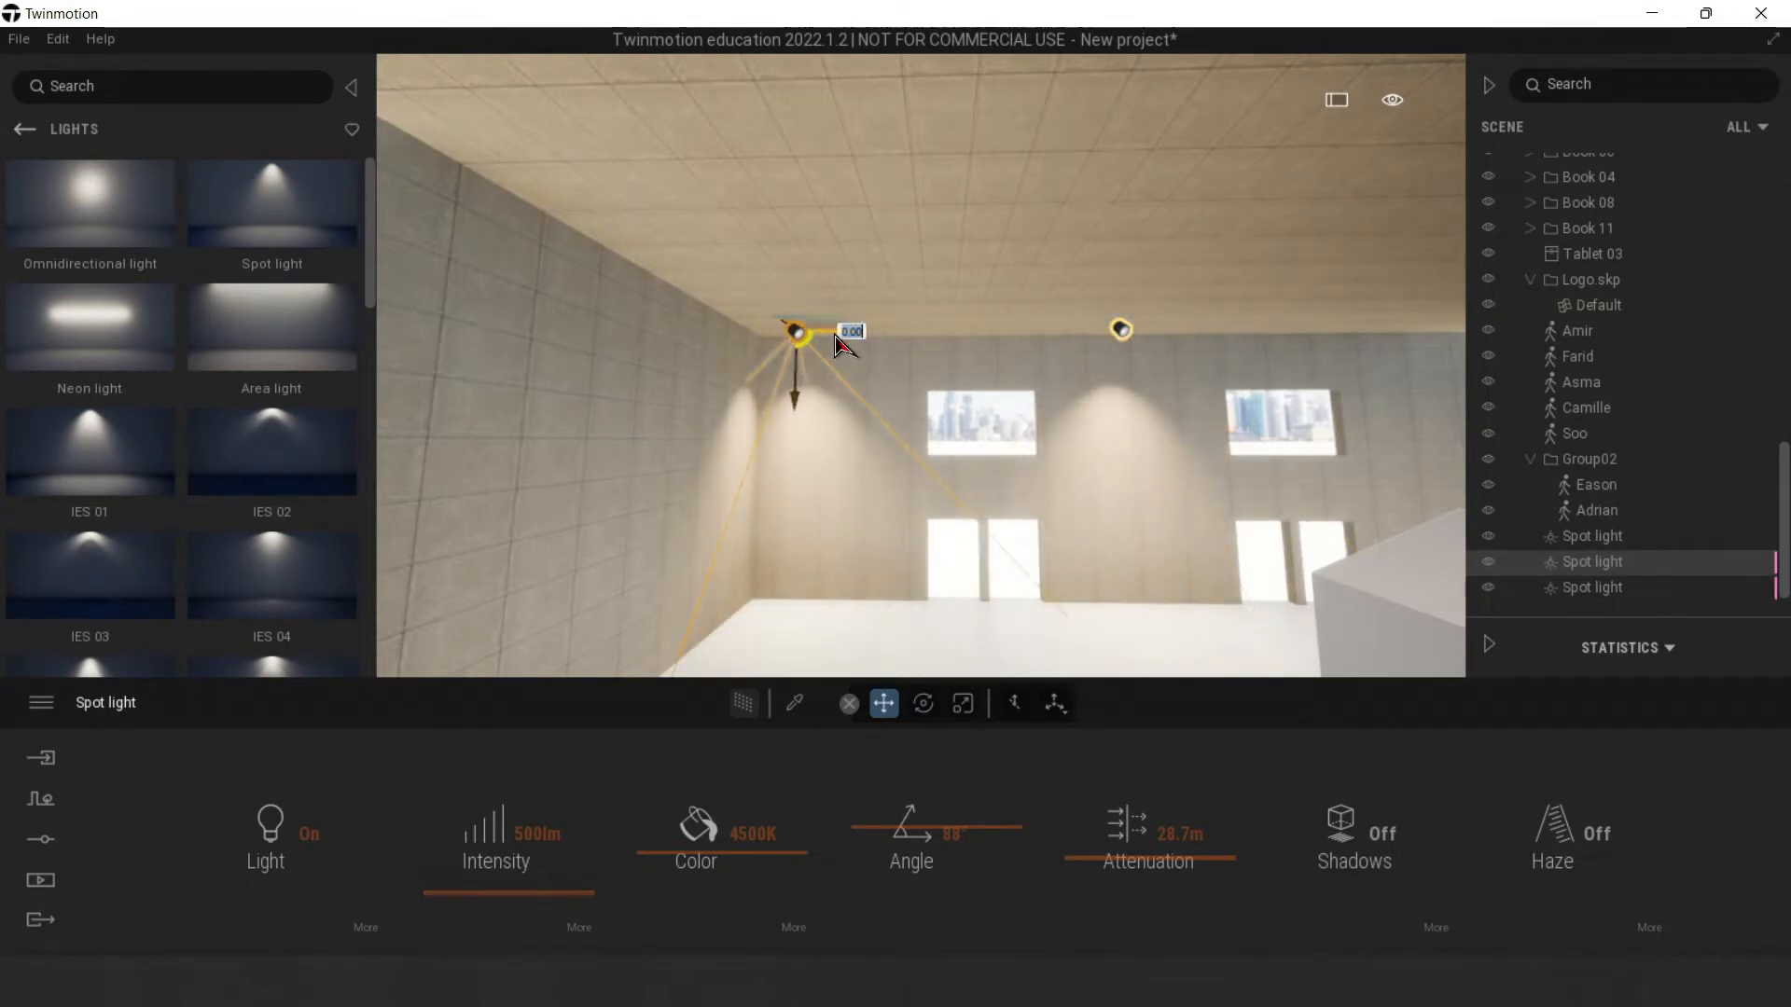
left_click_drag(849, 347, 879, 347)
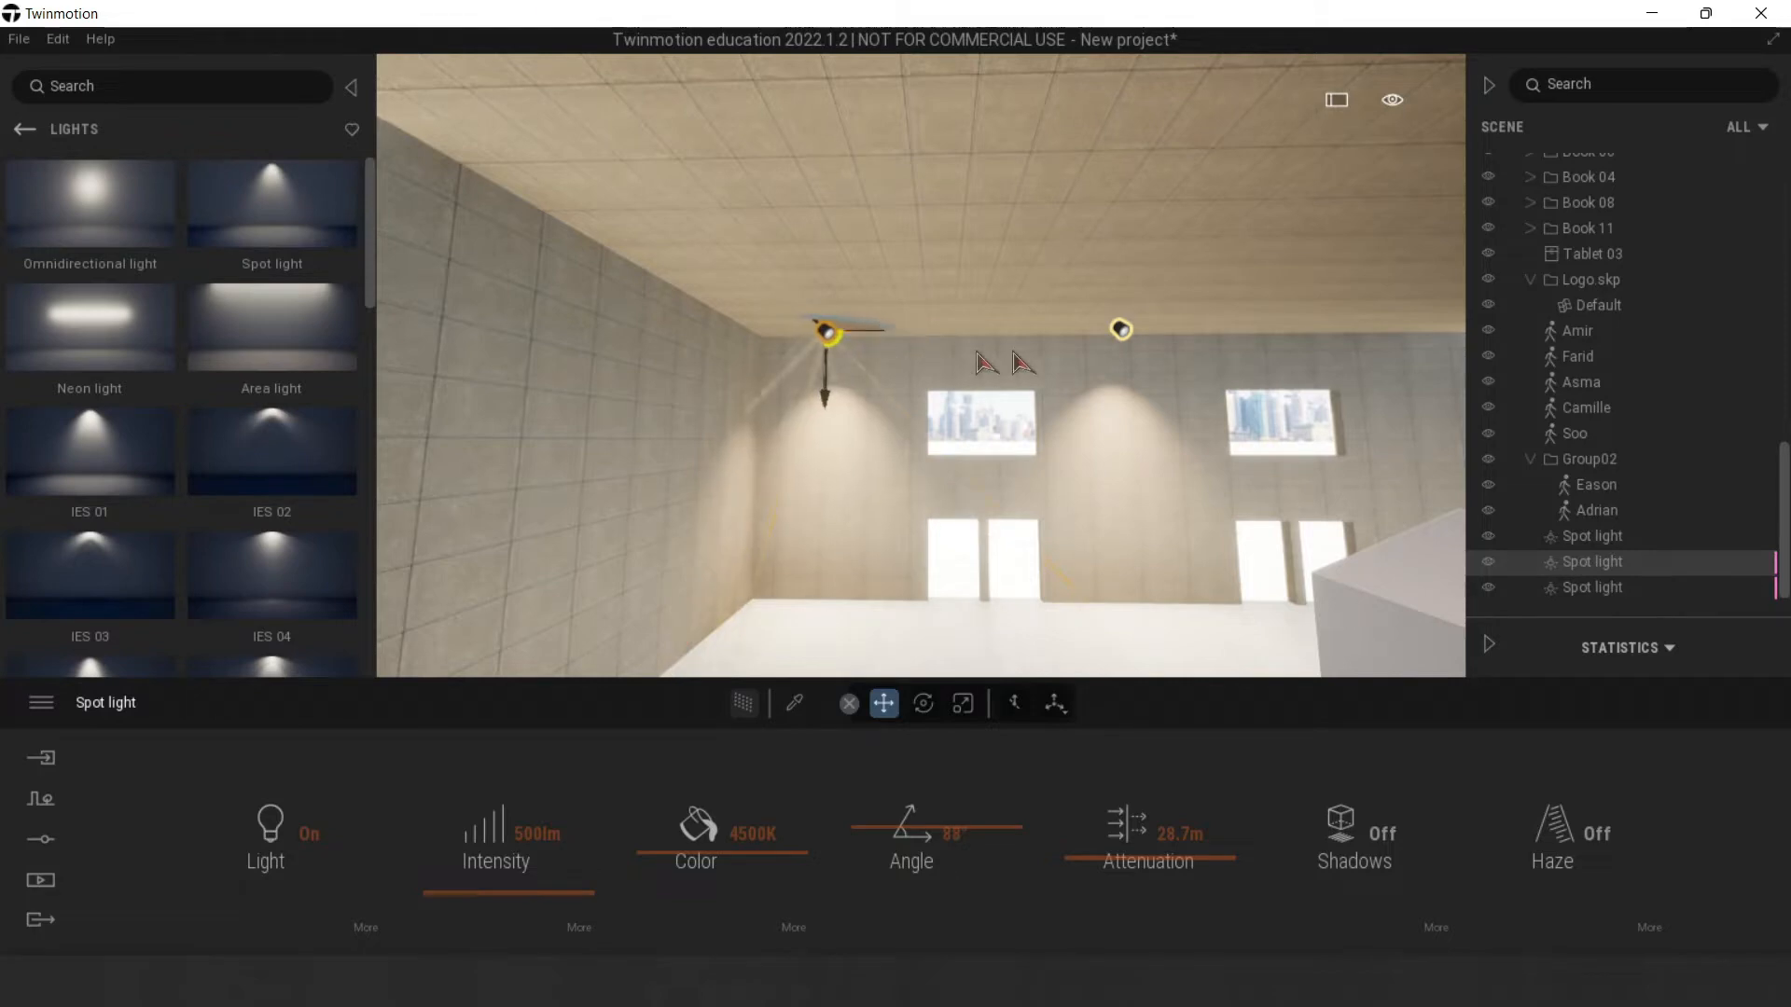
Step: Duplicate both hall spot lights as instances and move the new pair about 20.2 m along the windowed wall
left_click(1125, 343, "ctrl")
key("ctrl+c")
key("ctrl+v")
left_click(875, 612)
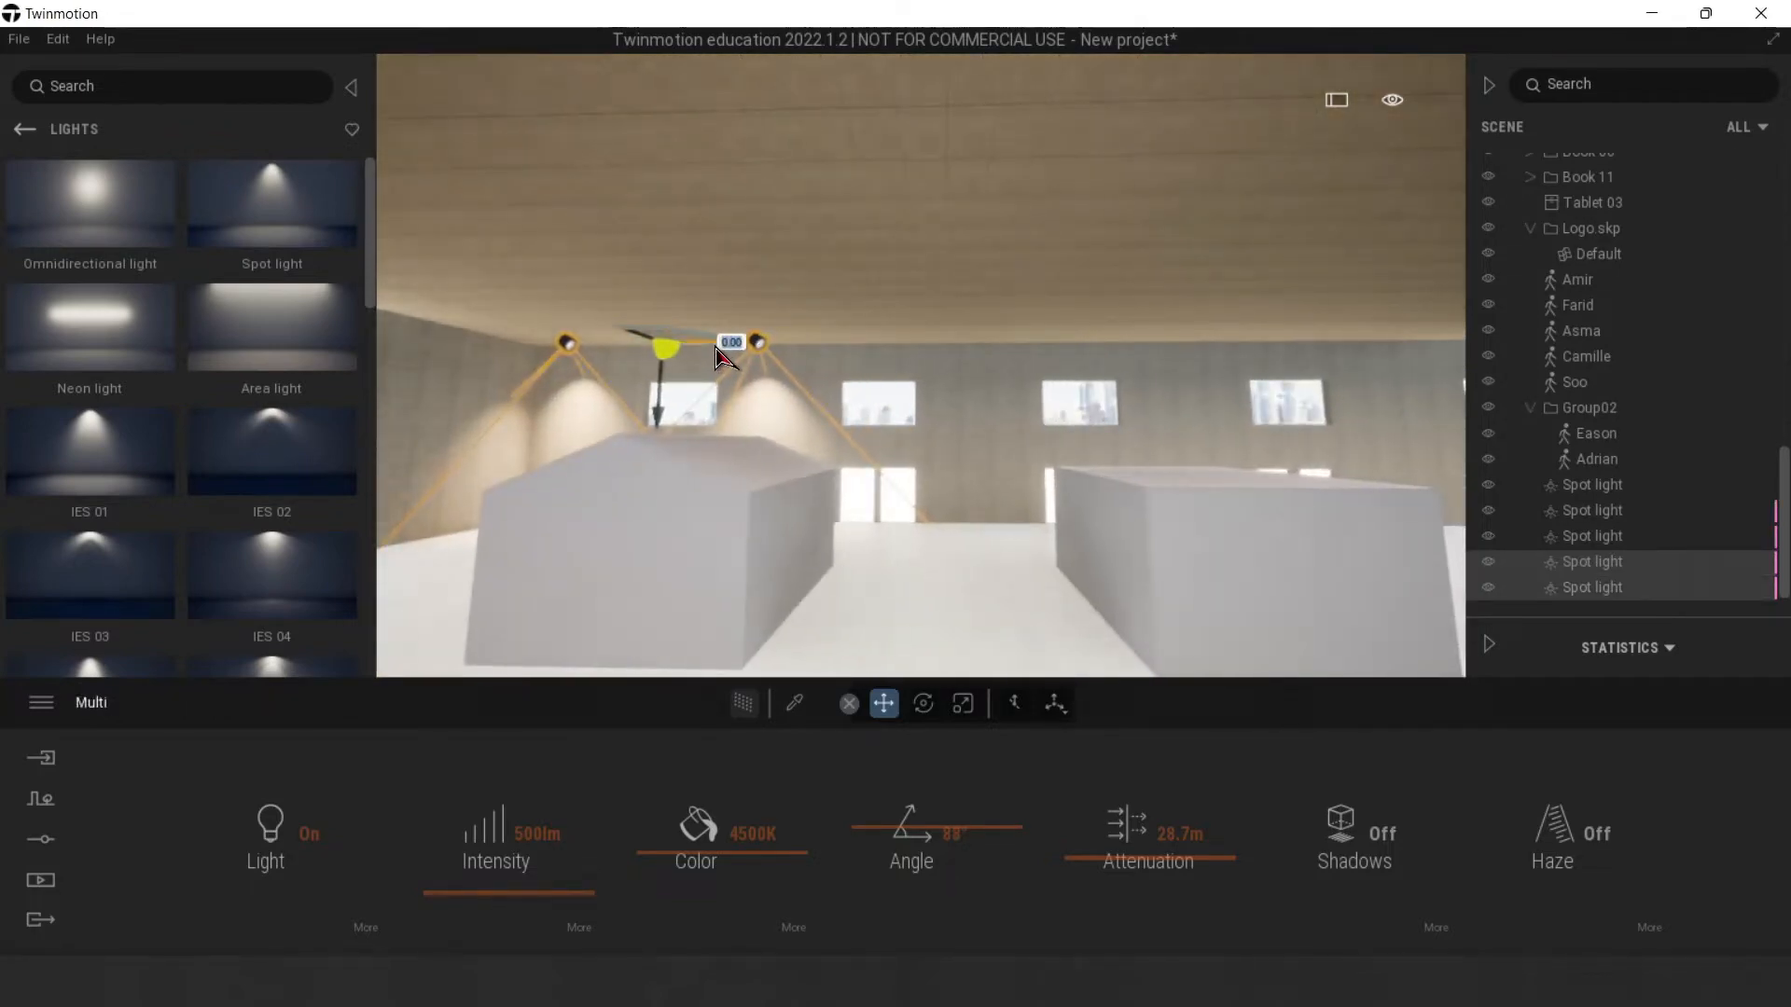
left_click_drag(719, 358, 1140, 331)
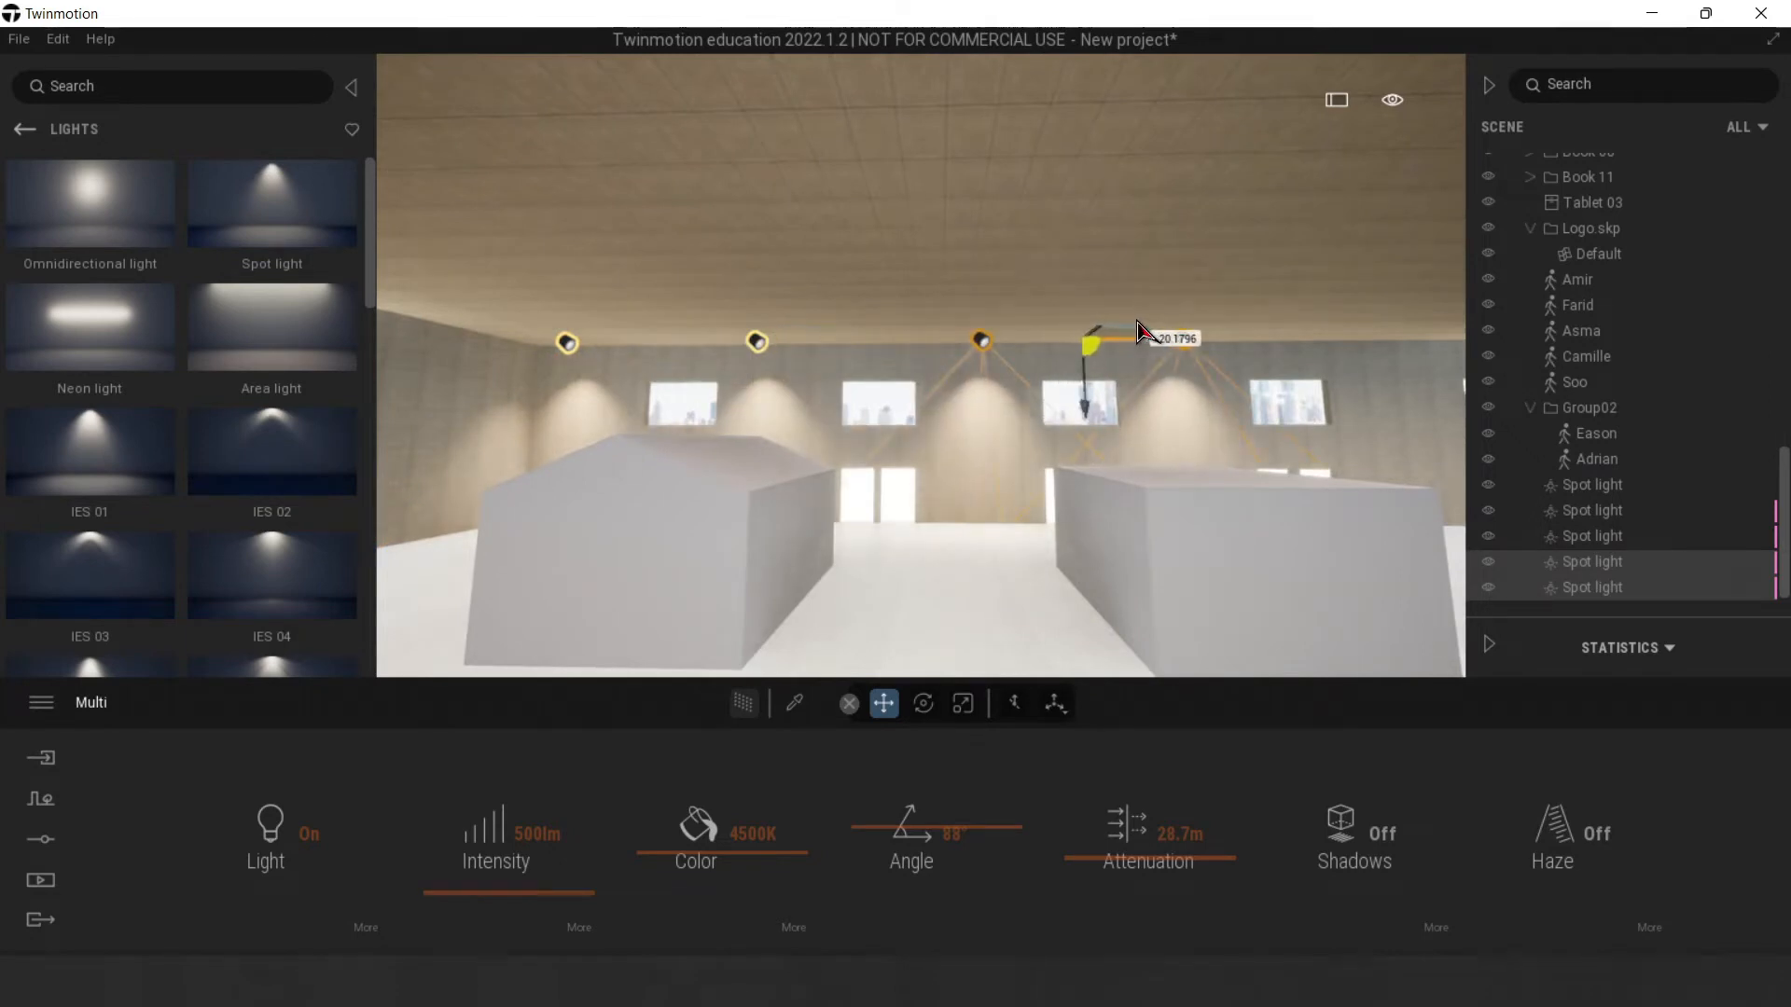
Step: Select the four spot lights along the hall's wall and paste them as instances
left_click(1633, 514)
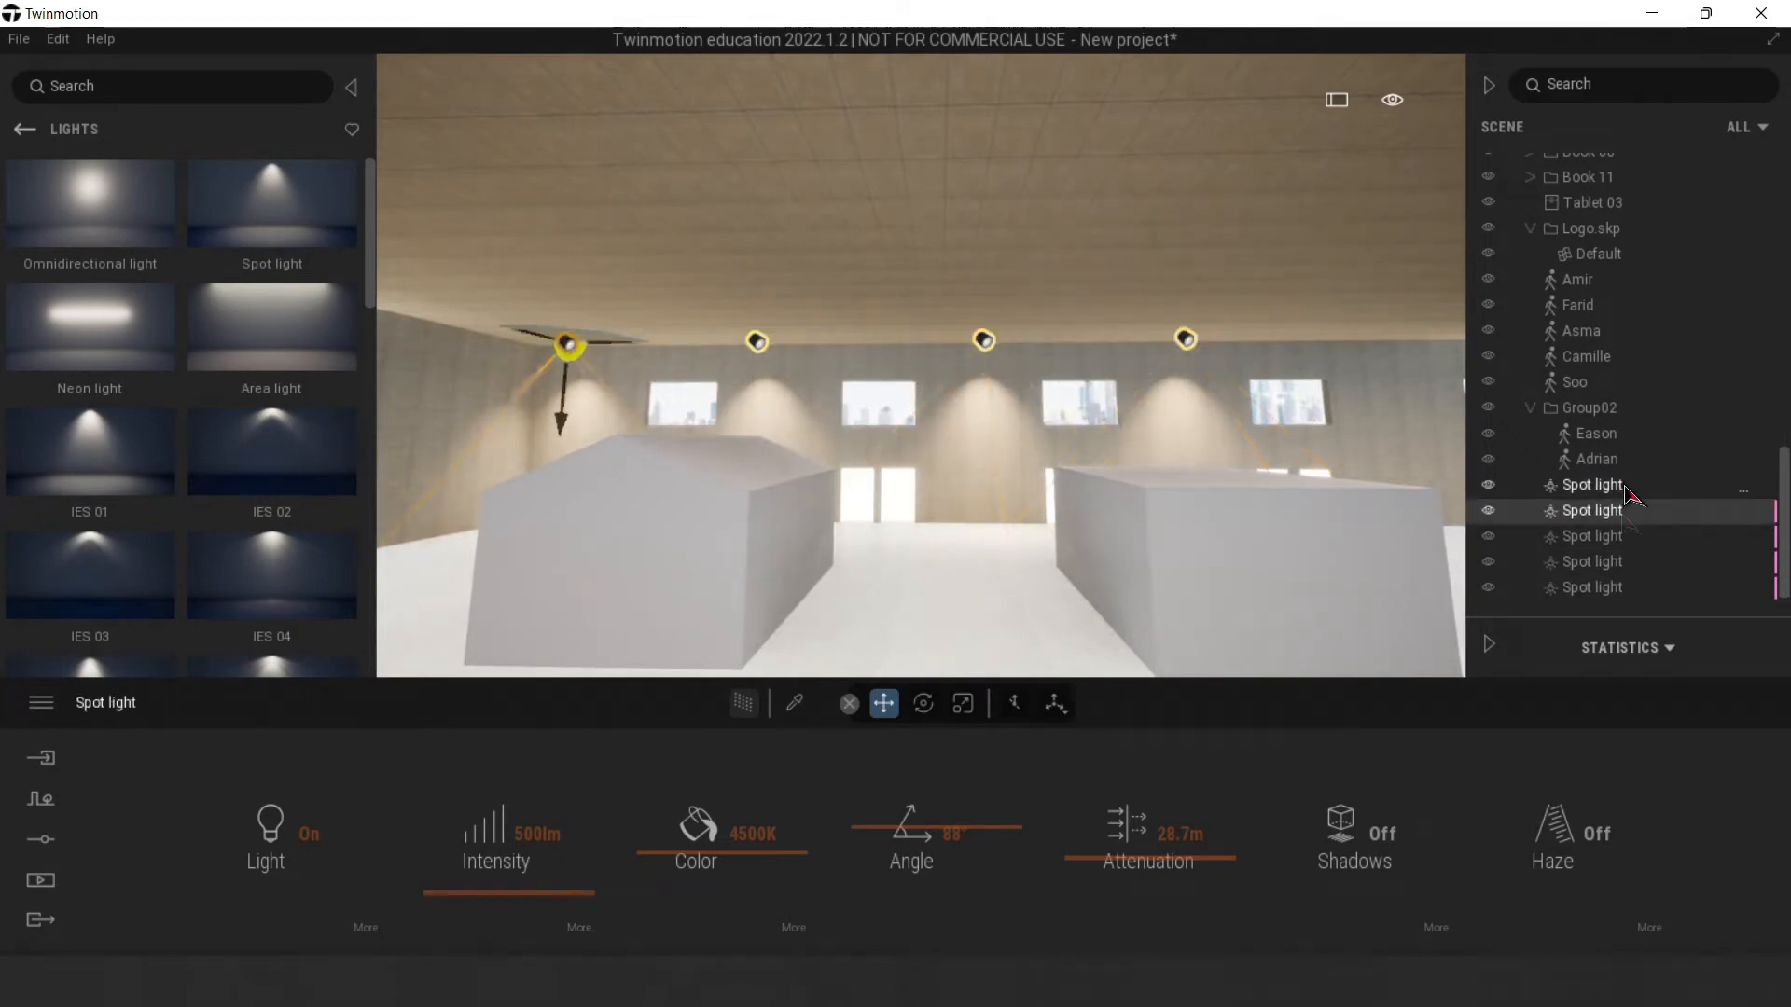
left_click(1613, 592, "shift")
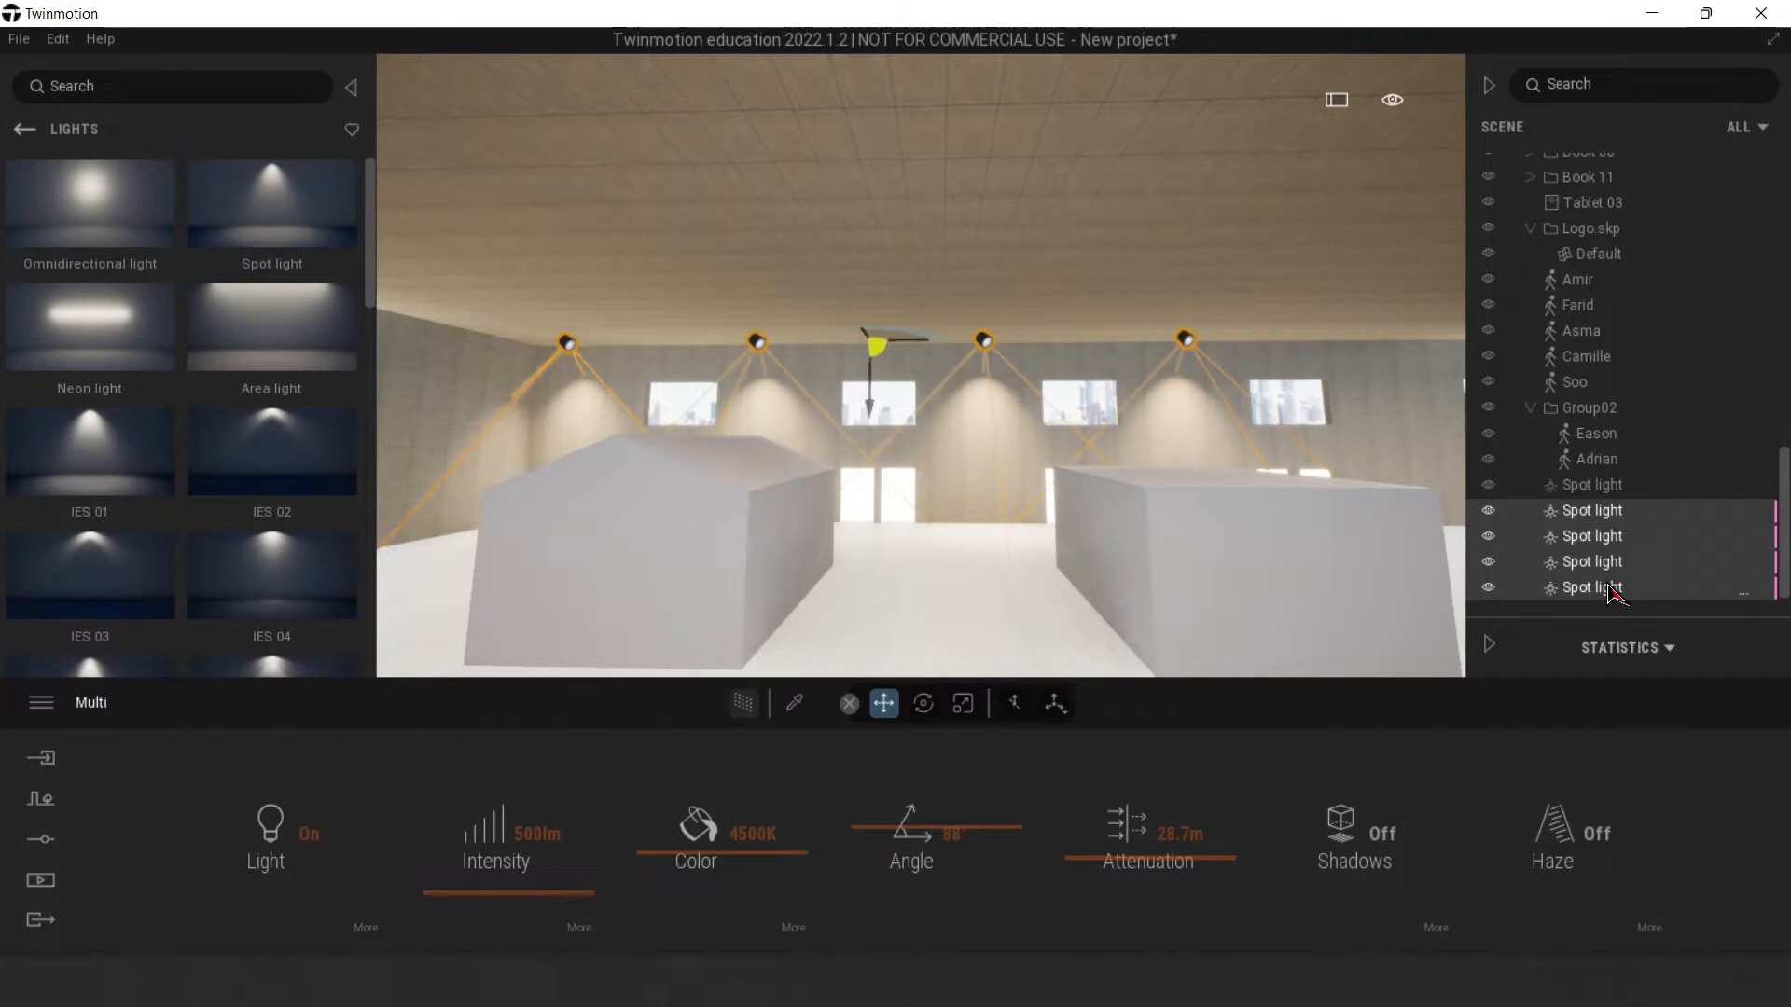
key("ctrl+v")
left_click(872, 617)
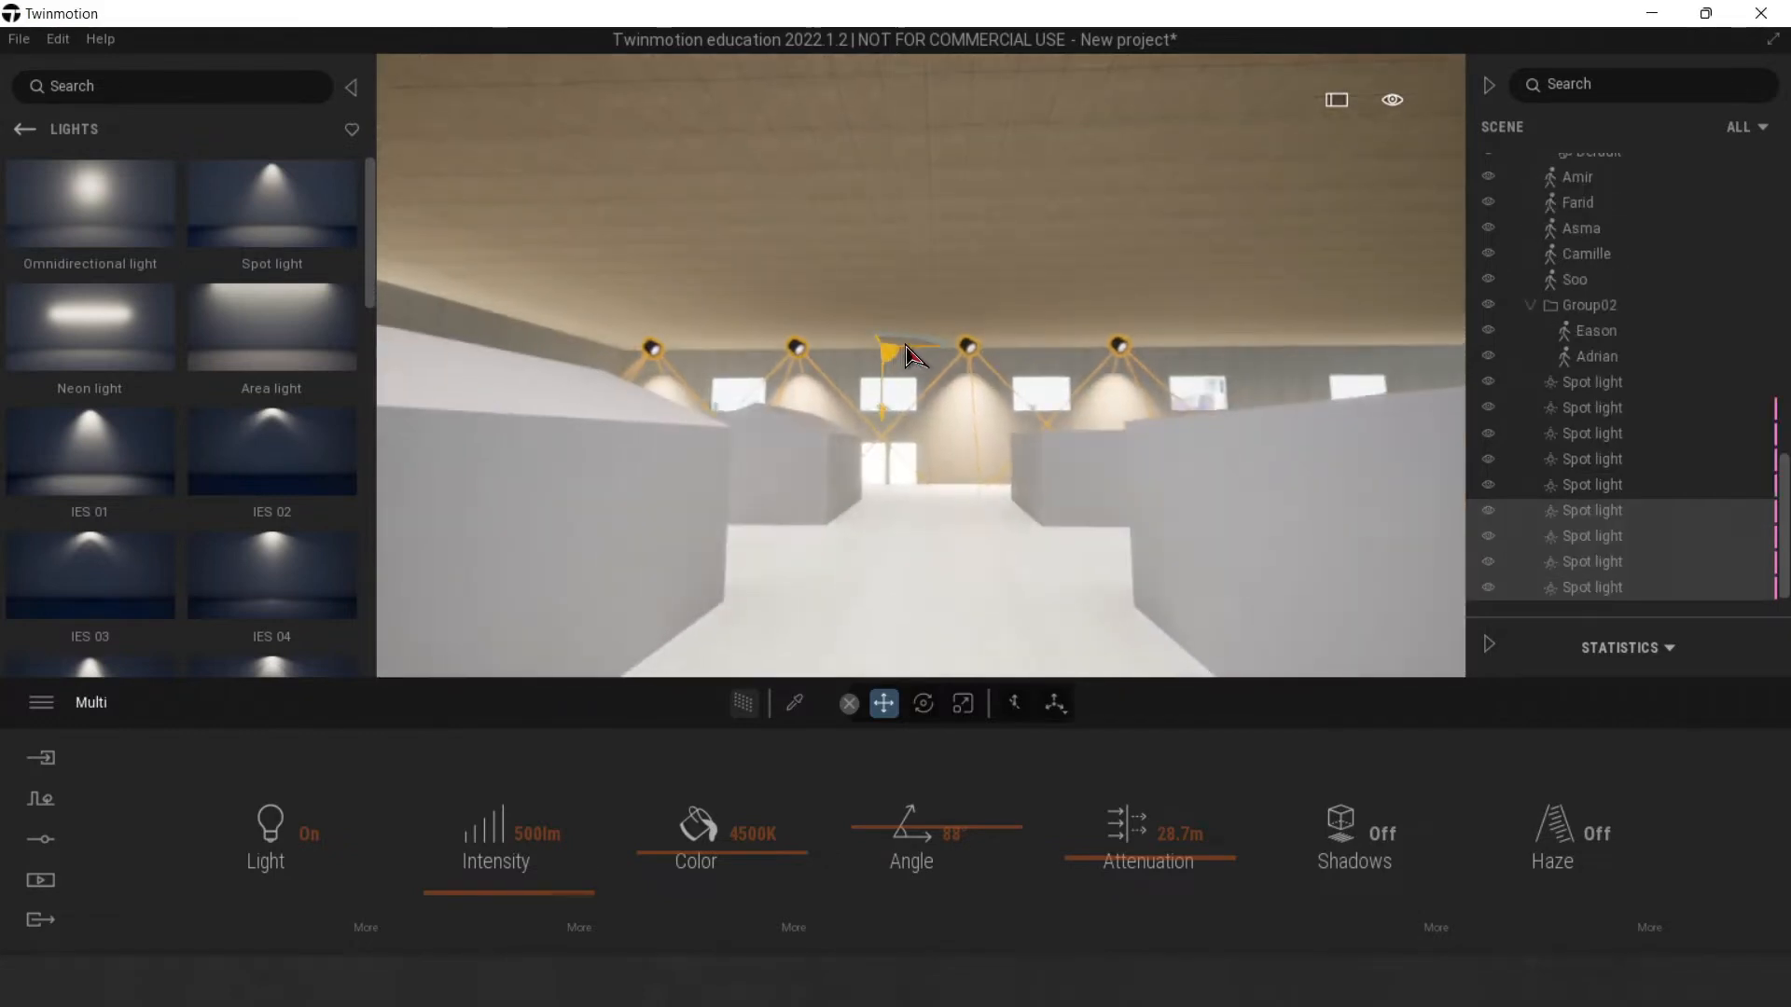
middle_click_drag(1024, 418, 746, 458)
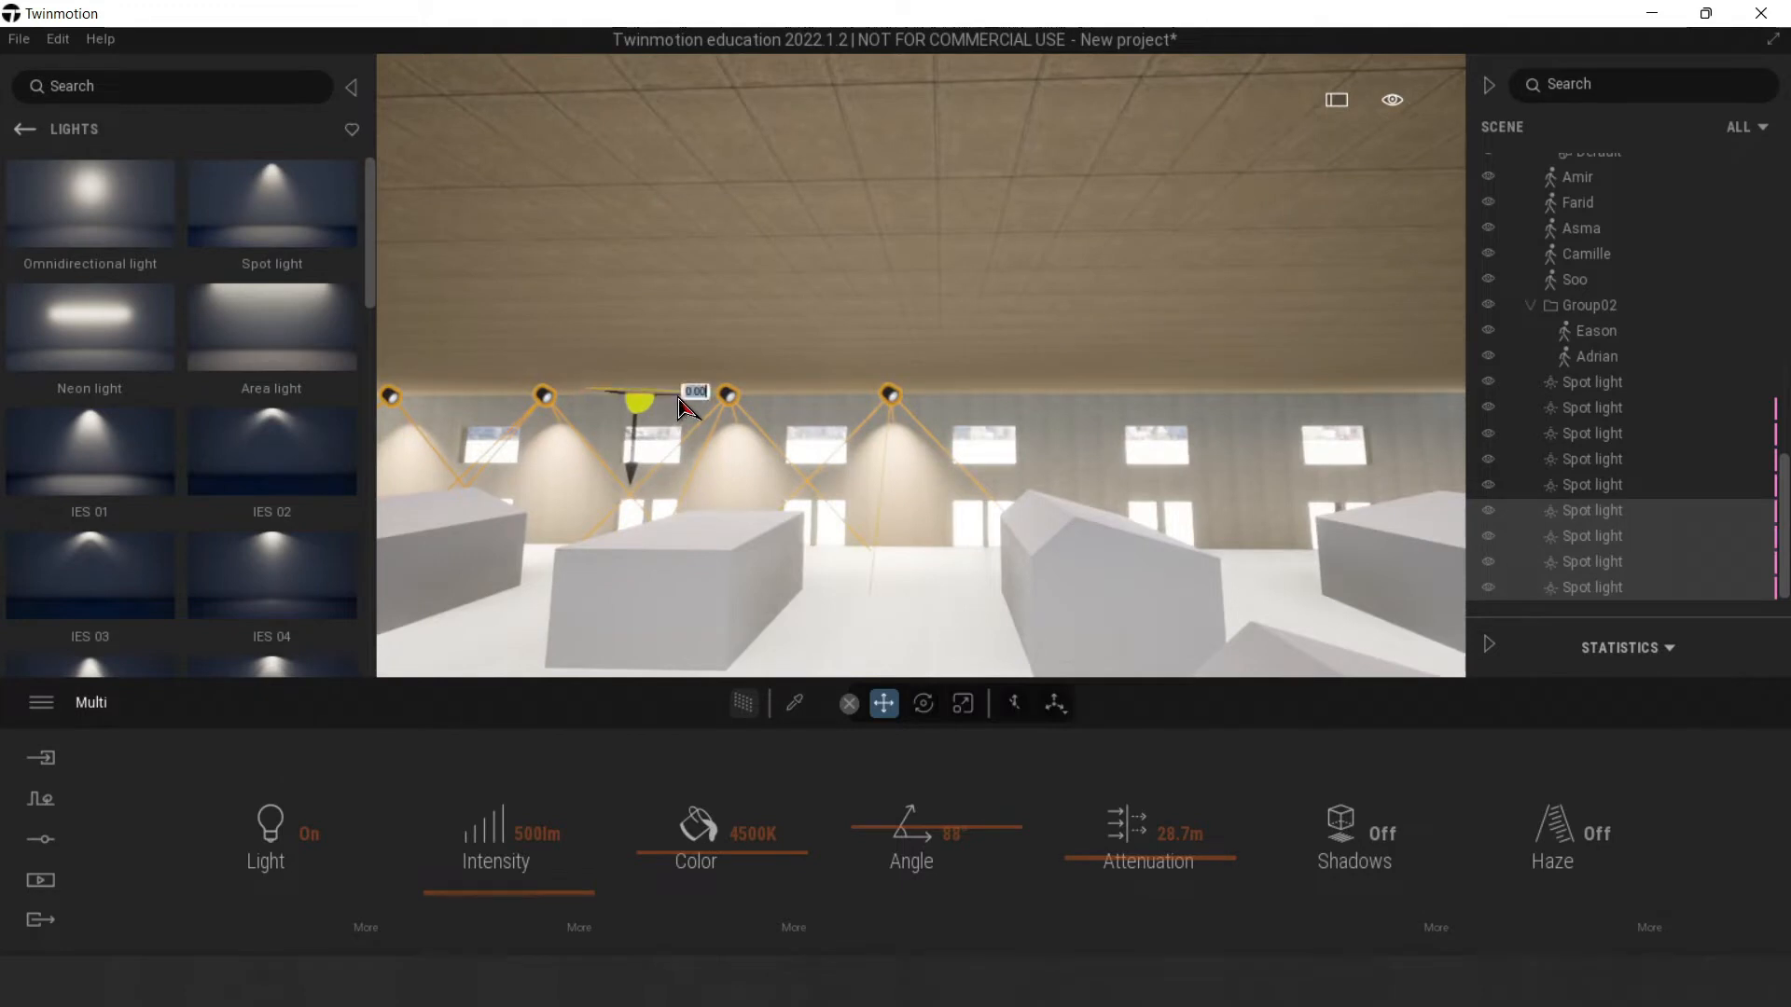
left_click_drag(684, 407, 718, 410)
left_click_drag(737, 417, 744, 421)
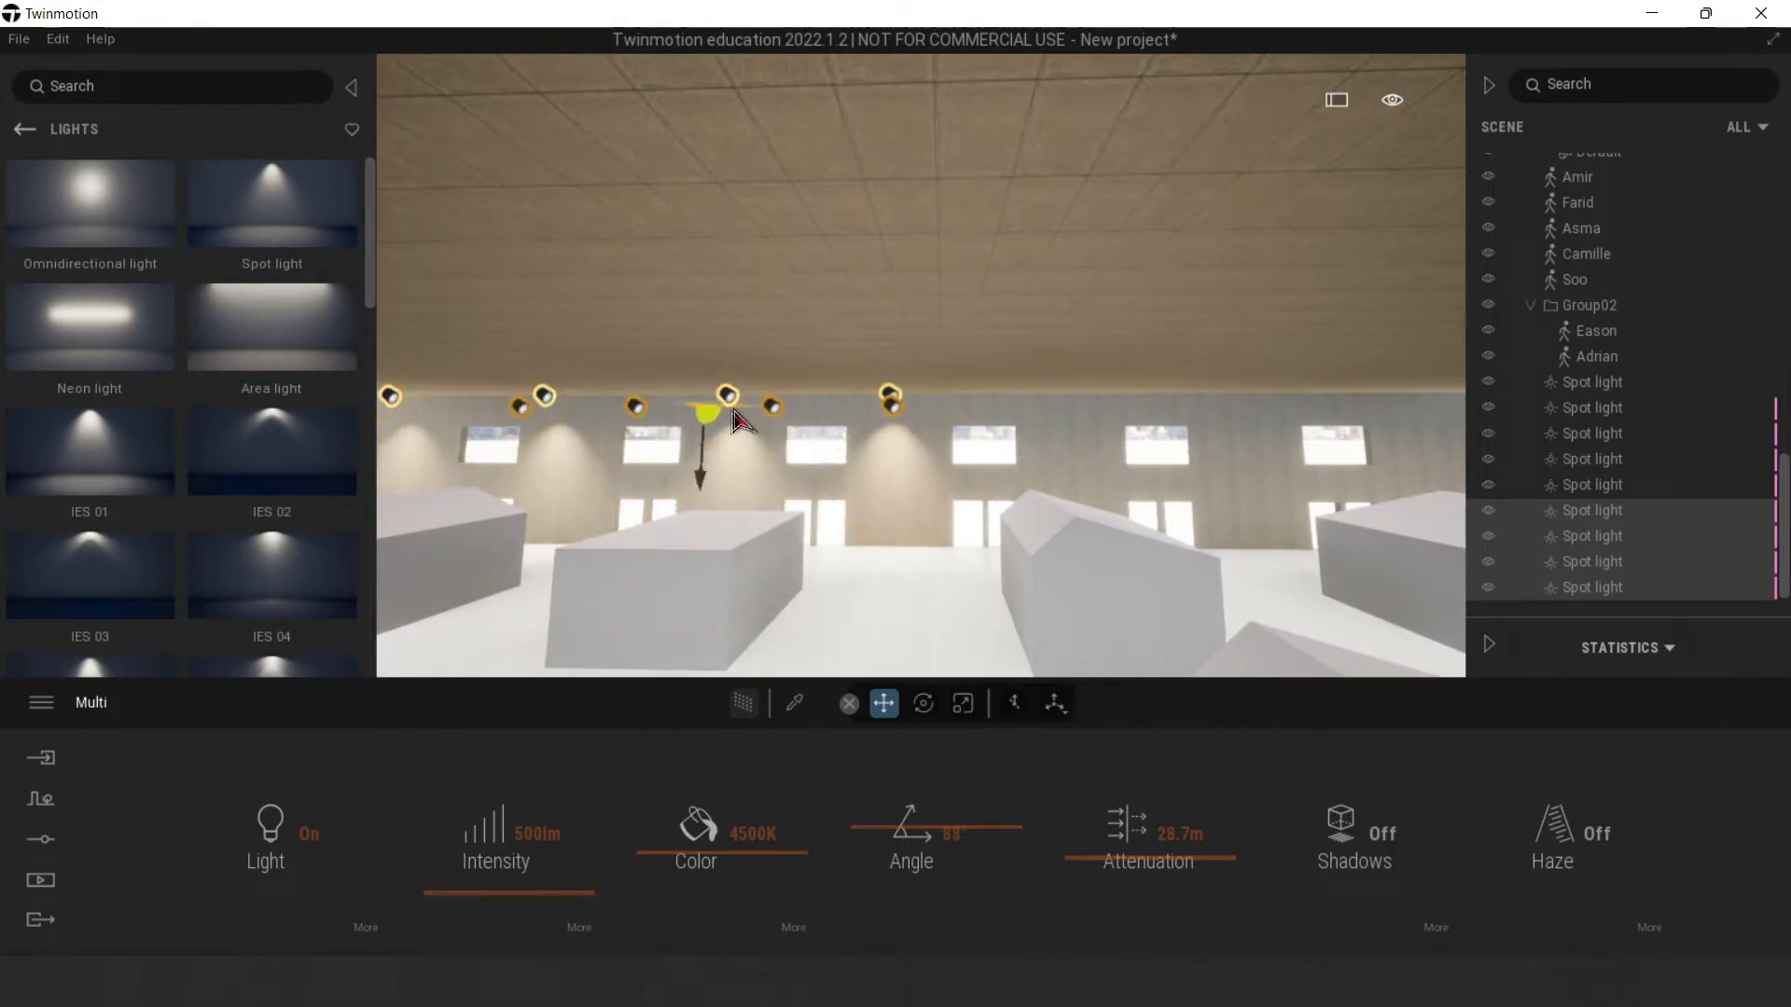
left_click_drag(954, 536, 765, 469)
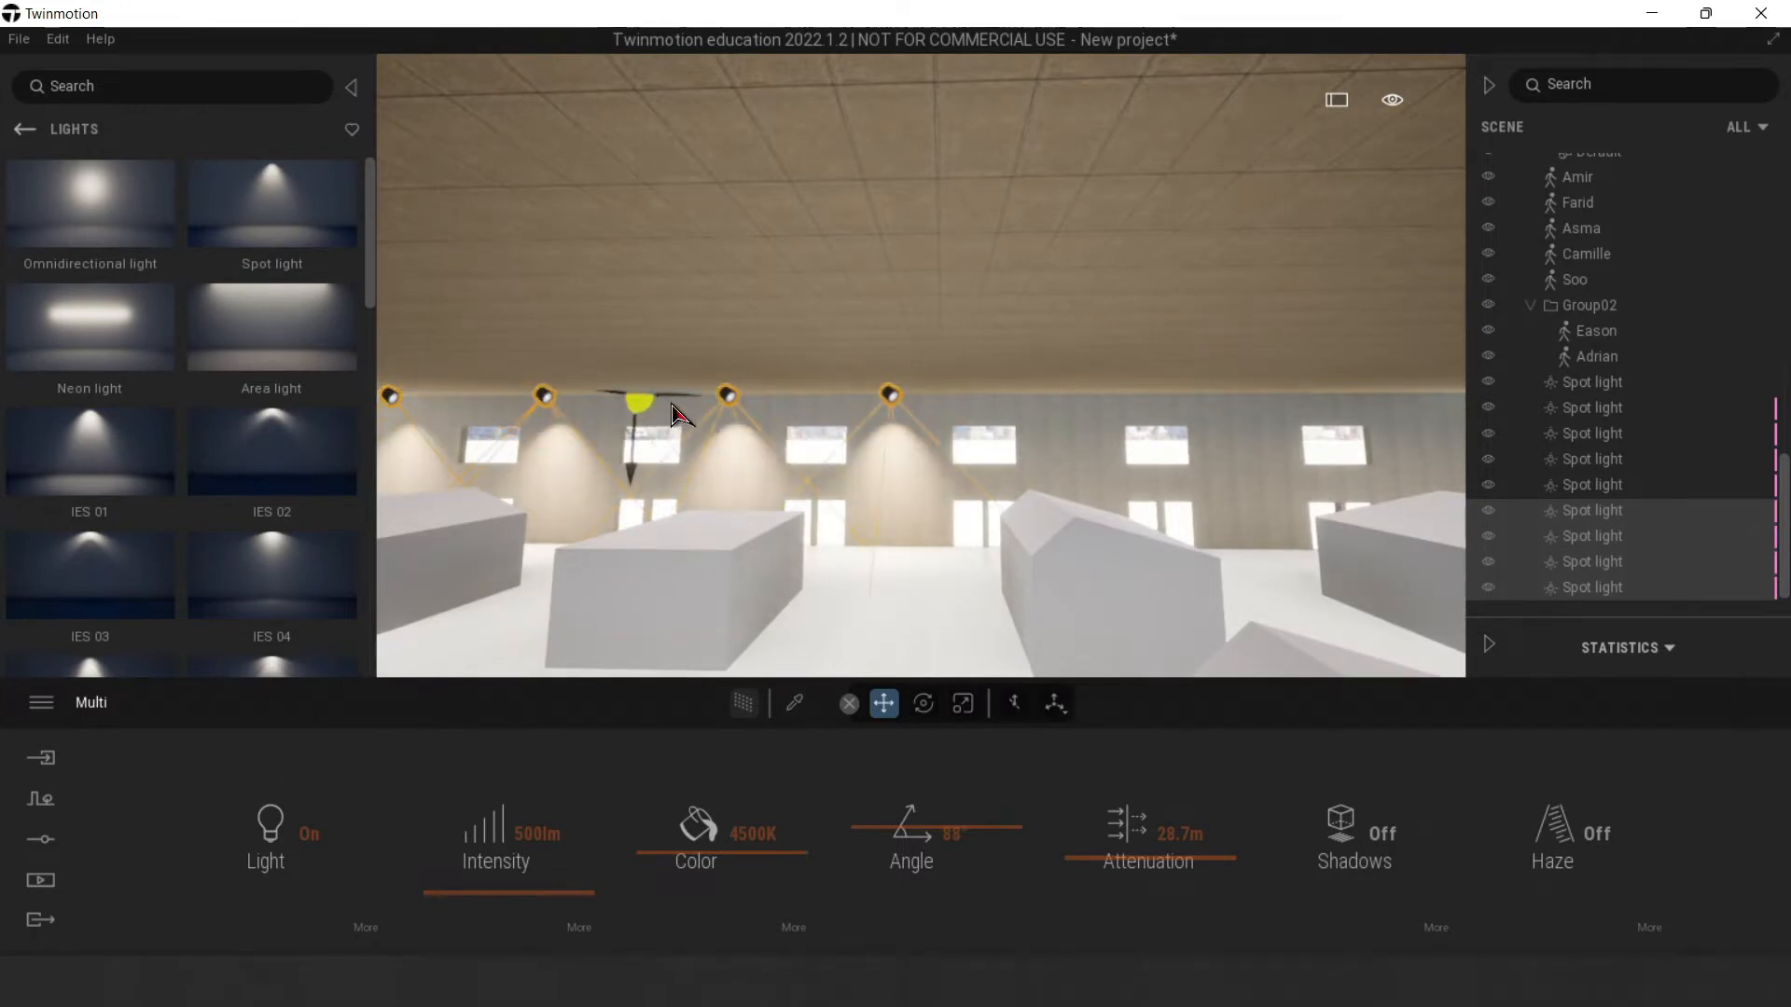
Step: Move the four pasted spot lights about 40 m along the wall to continue the row
left_click_drag(837, 408, 1399, 436)
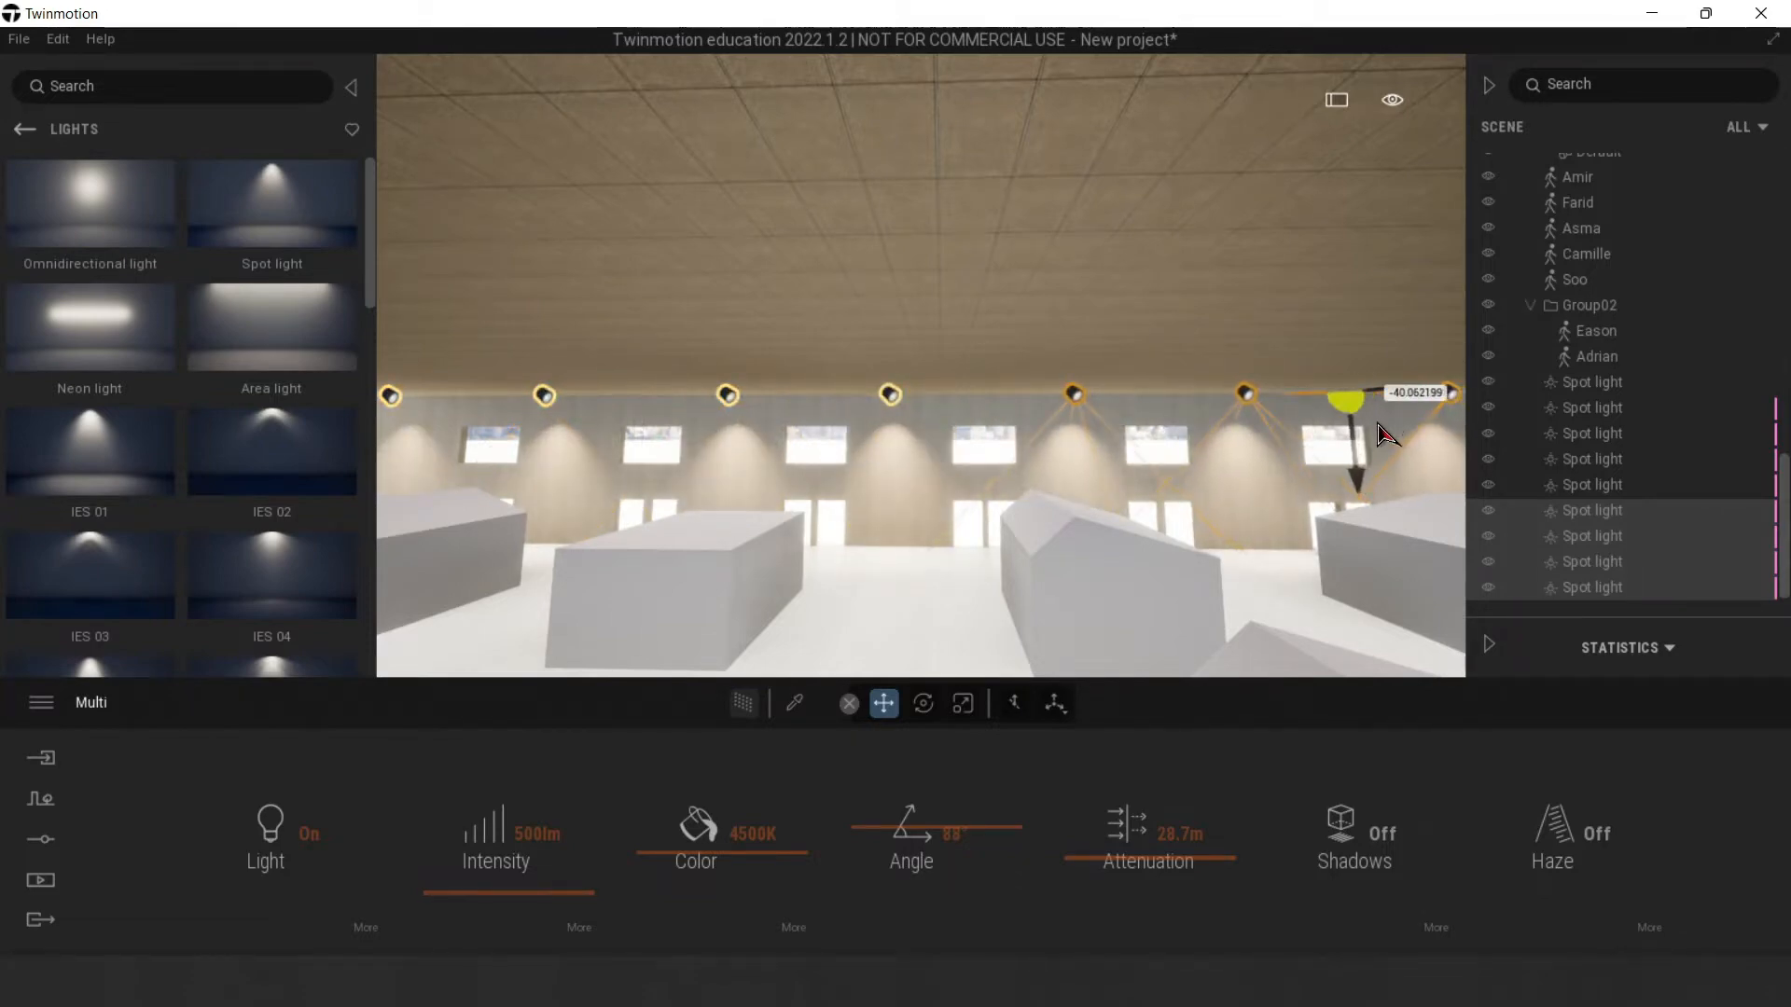
Step: Paste four more spot light instances and move them along the wall to extend the row further
key("d")
mouse_move(952, 433)
right_mouse_down()
mouse_move(1119, 435)
mouse_move(952, 429)
right_mouse_up()
key("d")
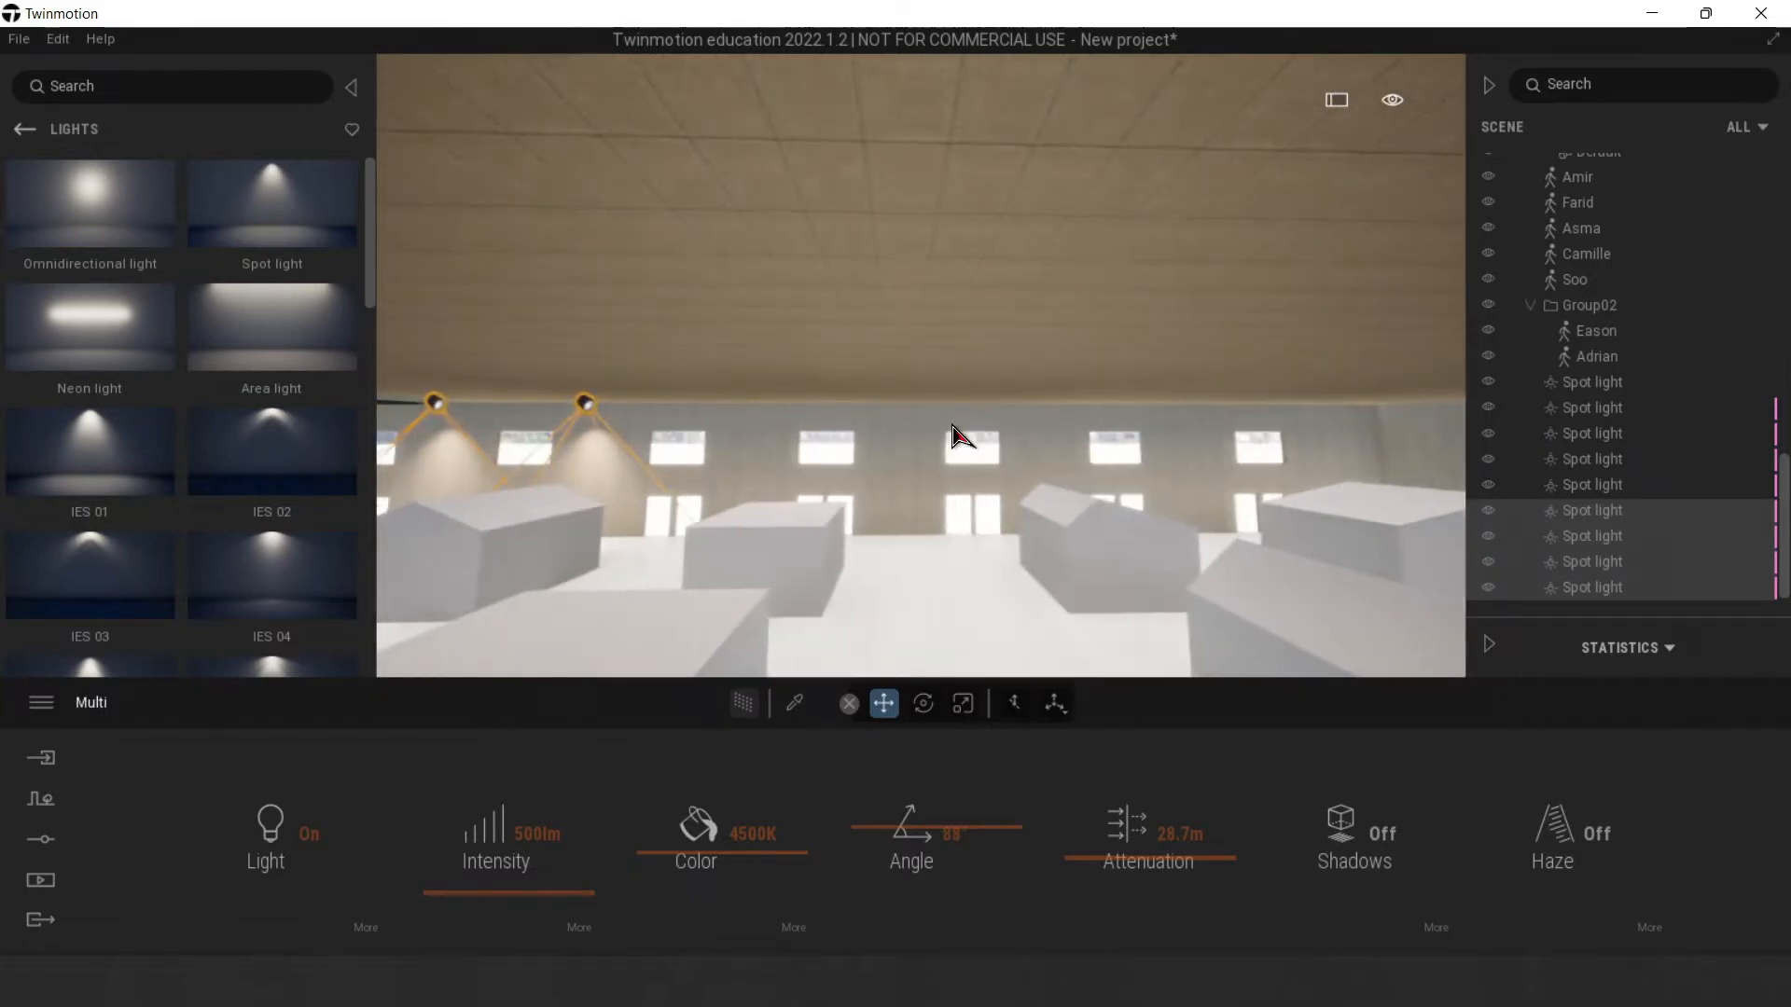
key("ctrl+v")
left_click(842, 599)
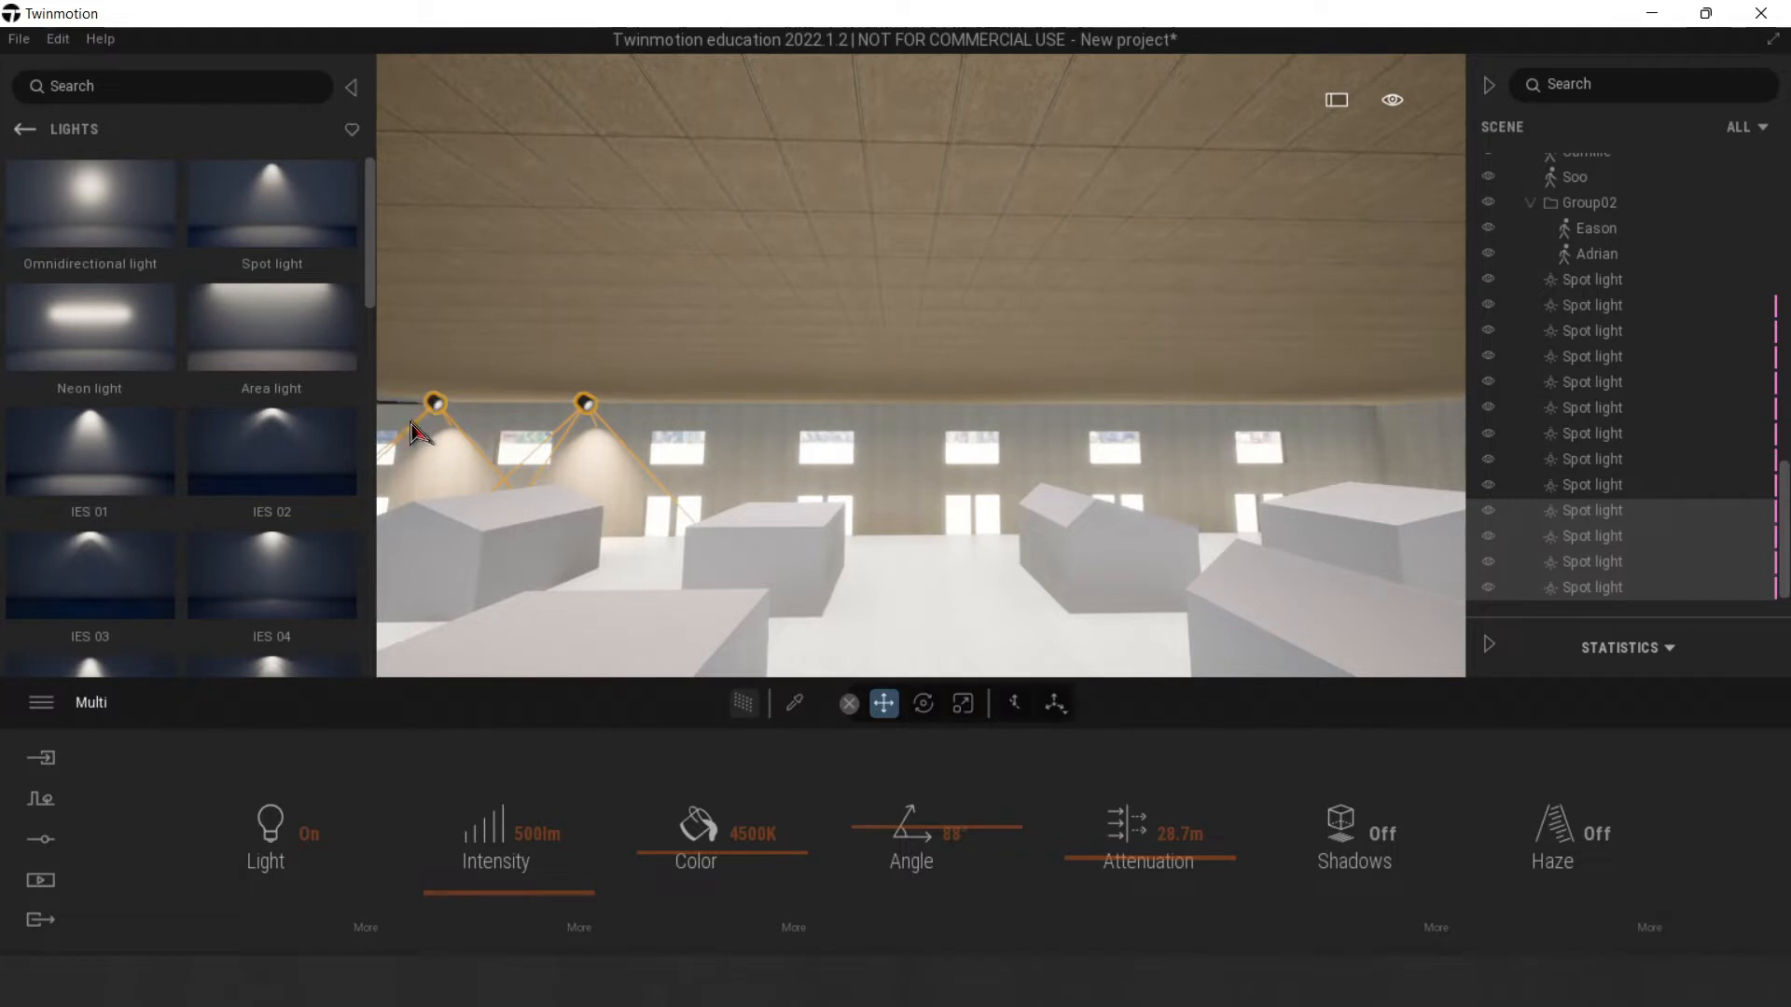
key("space")
left_click_drag(429, 416, 1078, 424)
Step: Duplicate the last spot light of the row as an instance and move it to the far end of the wall
left_click(1190, 408)
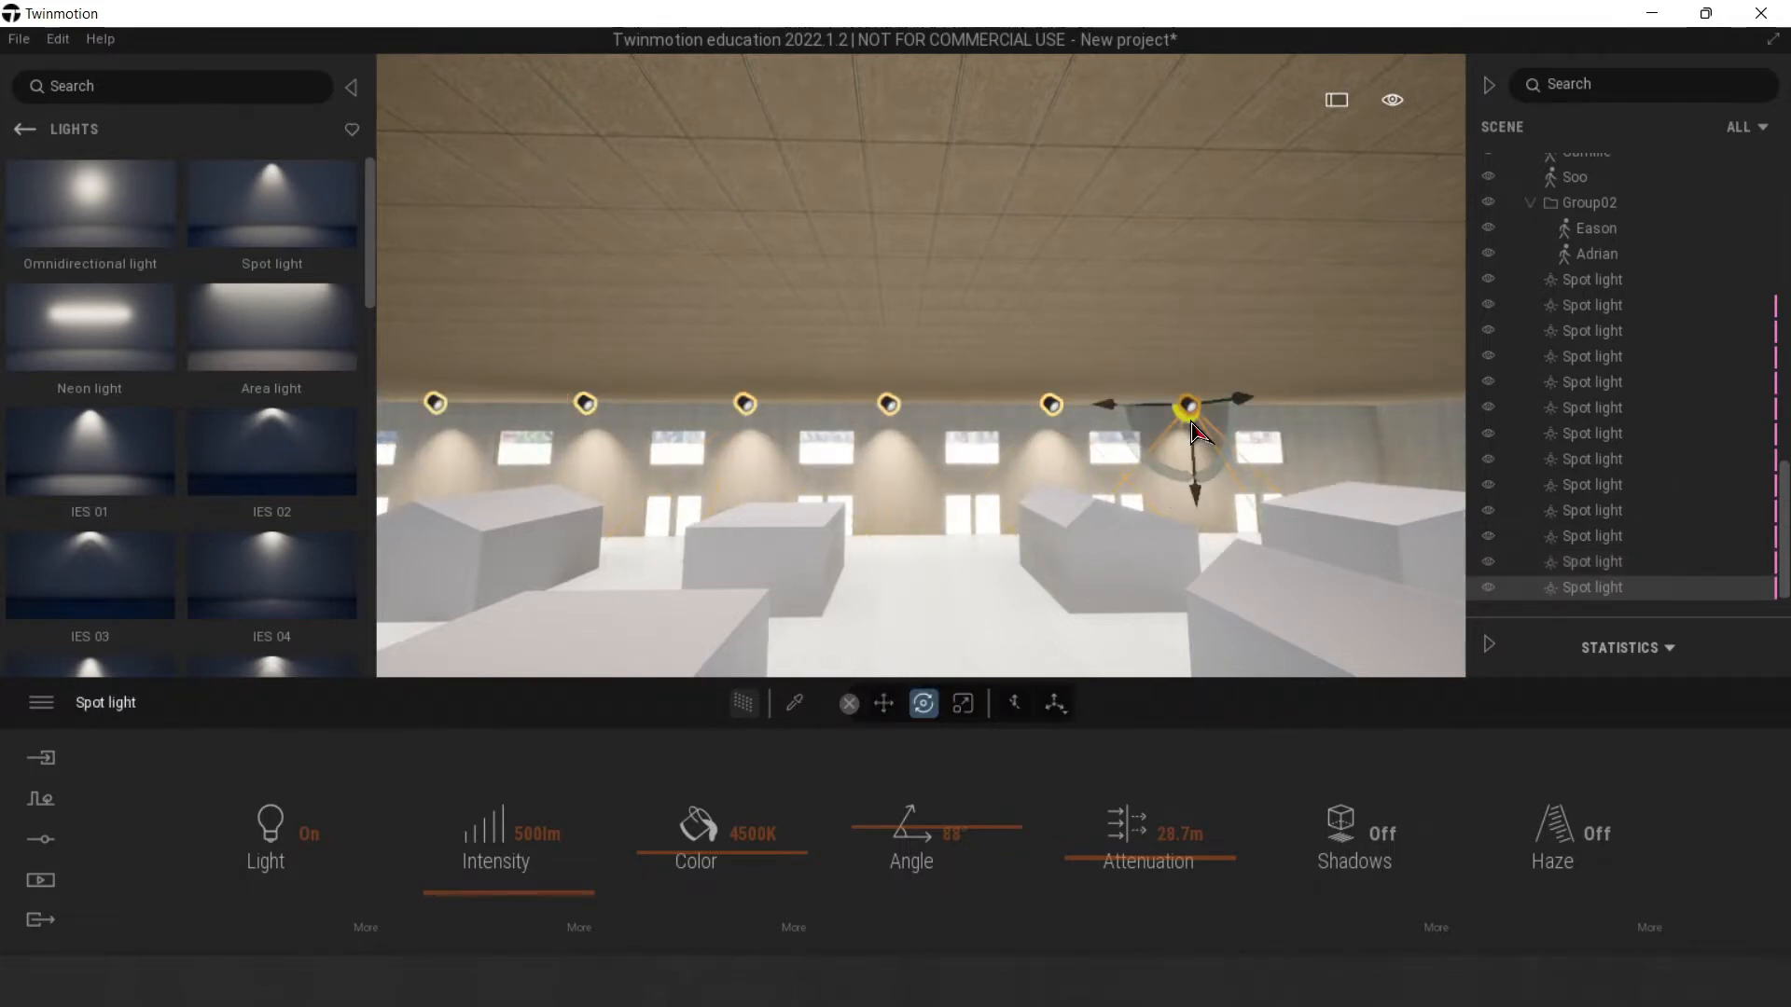
left_click(1192, 424, "shift")
left_click(833, 606)
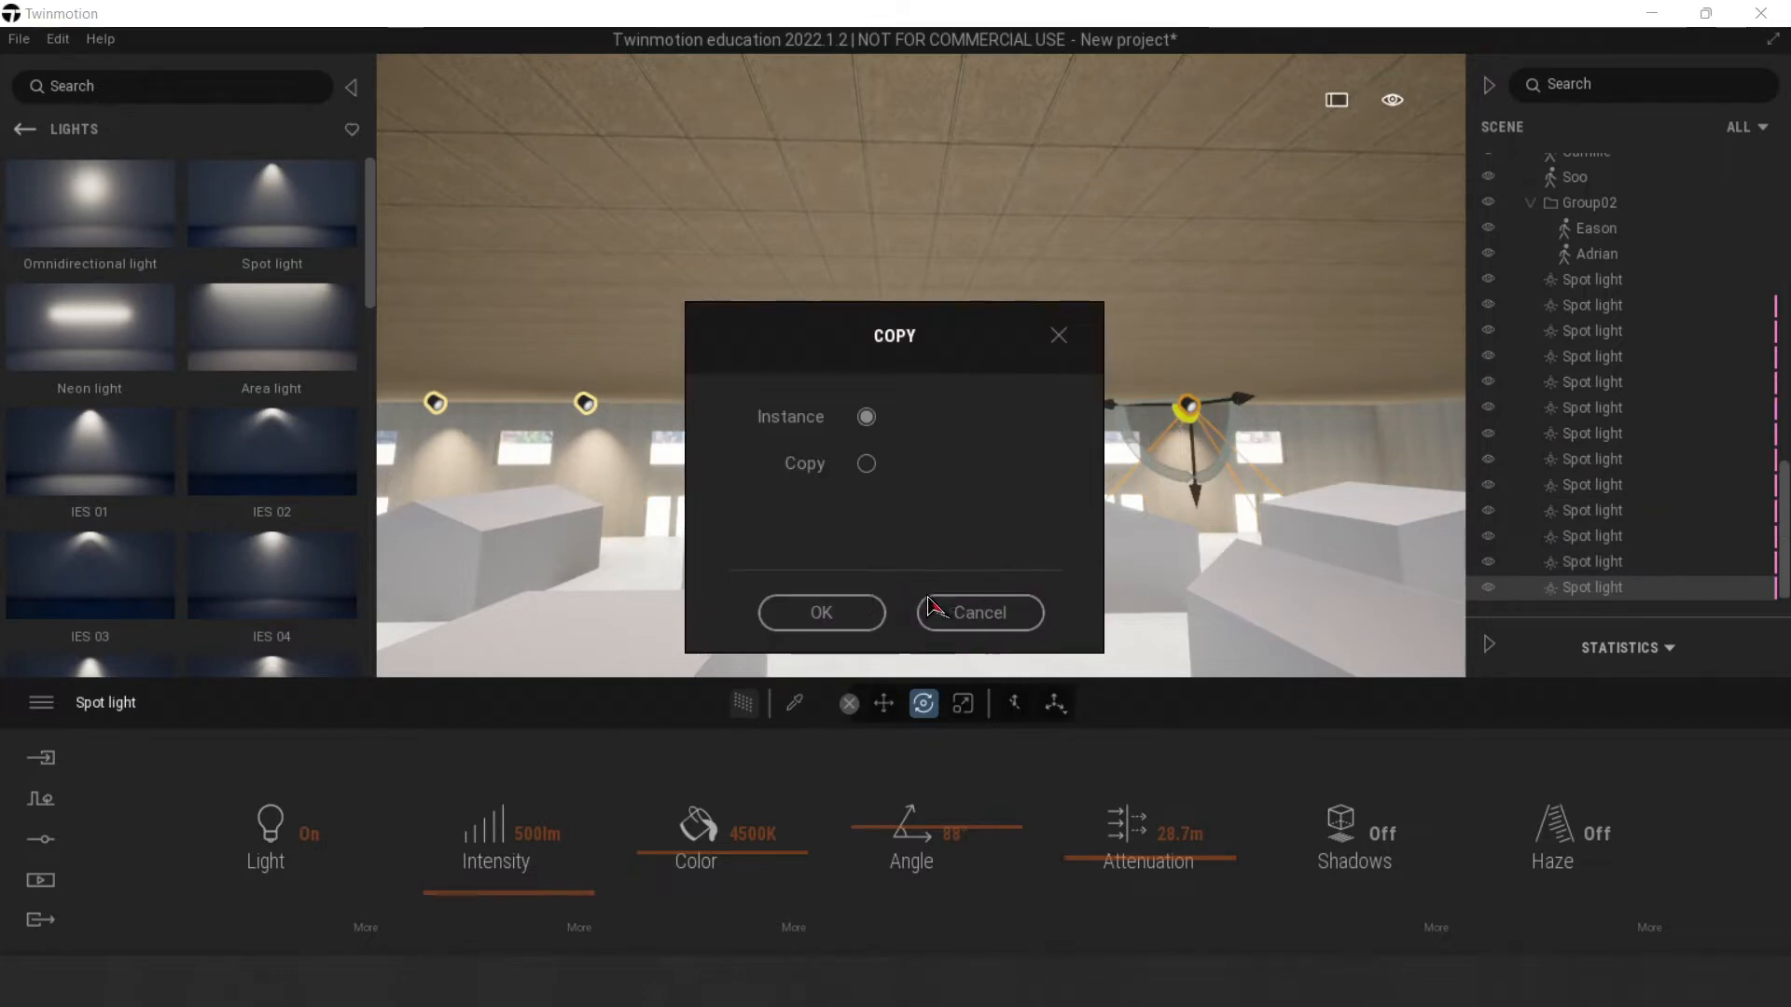
left_click_drag(1110, 413, 1270, 410)
Step: Select all the spot lights in the hall's wall row, excluding the pavilion light, and paste them as instances
scroll(1655, 425, "up", 1)
scroll(1623, 420, "up", 3)
left_click(1598, 370)
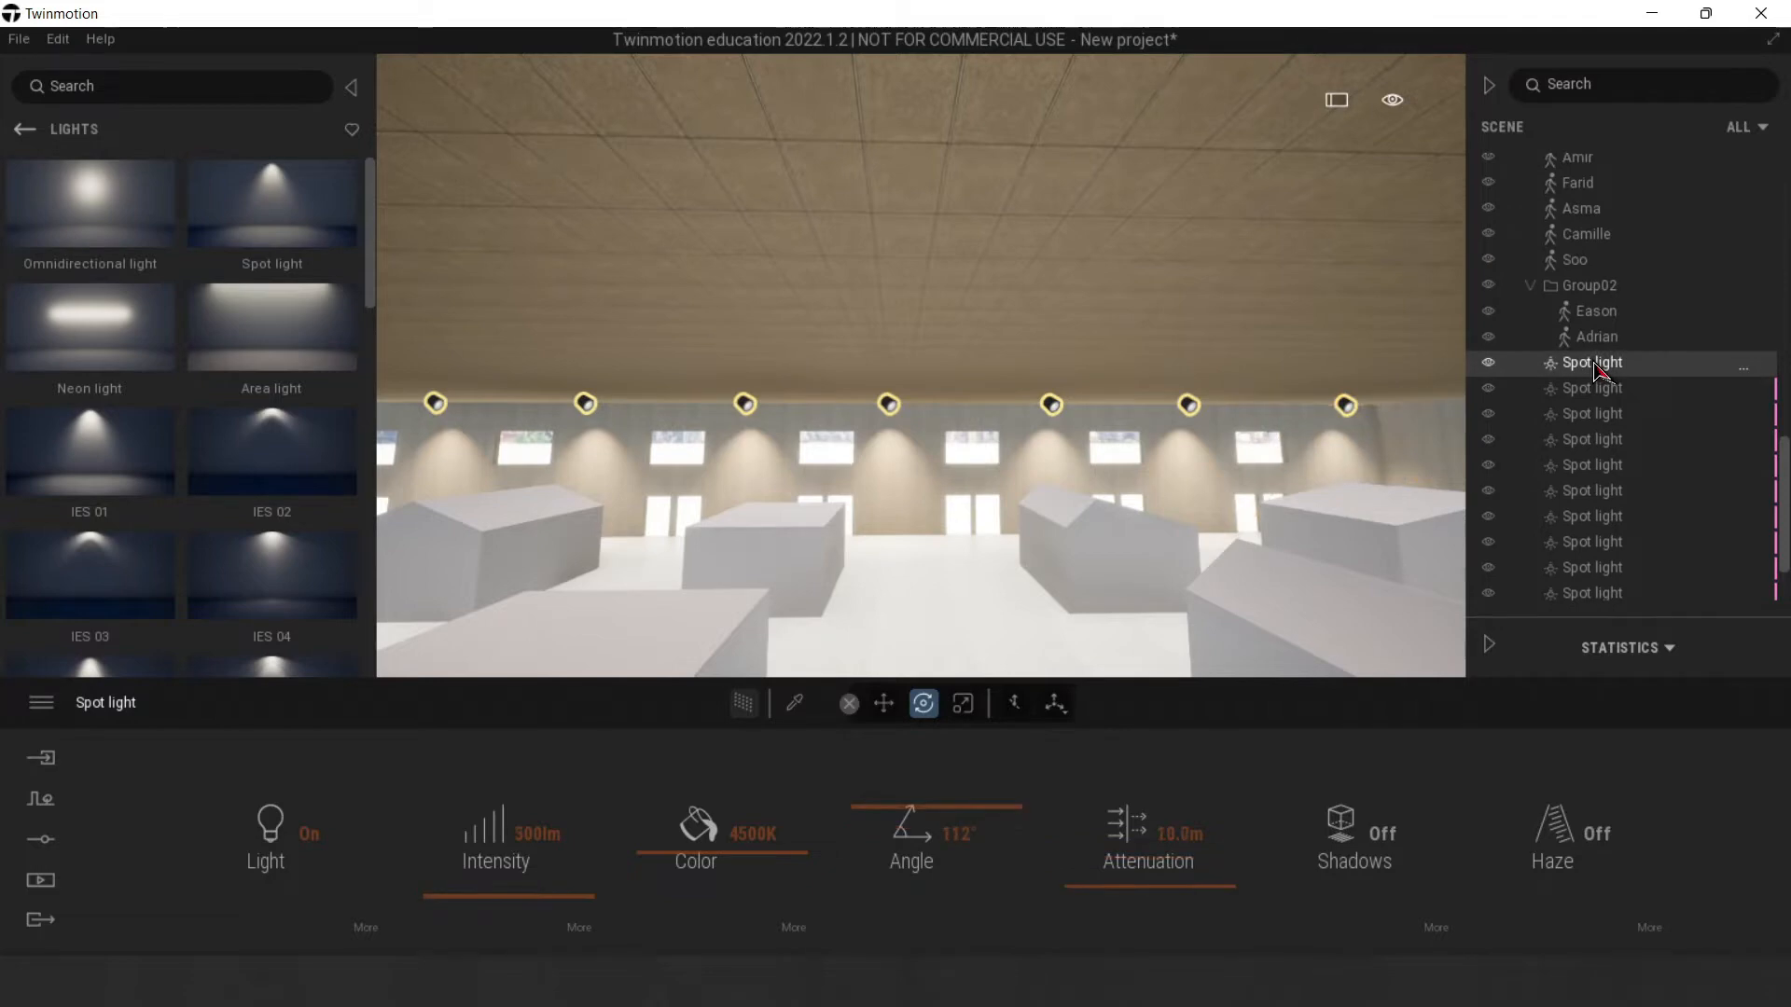
left_click(1597, 394)
mouse_move(1427, 503)
right_mouse_down()
mouse_move(1184, 504)
mouse_move(1427, 508)
right_mouse_up()
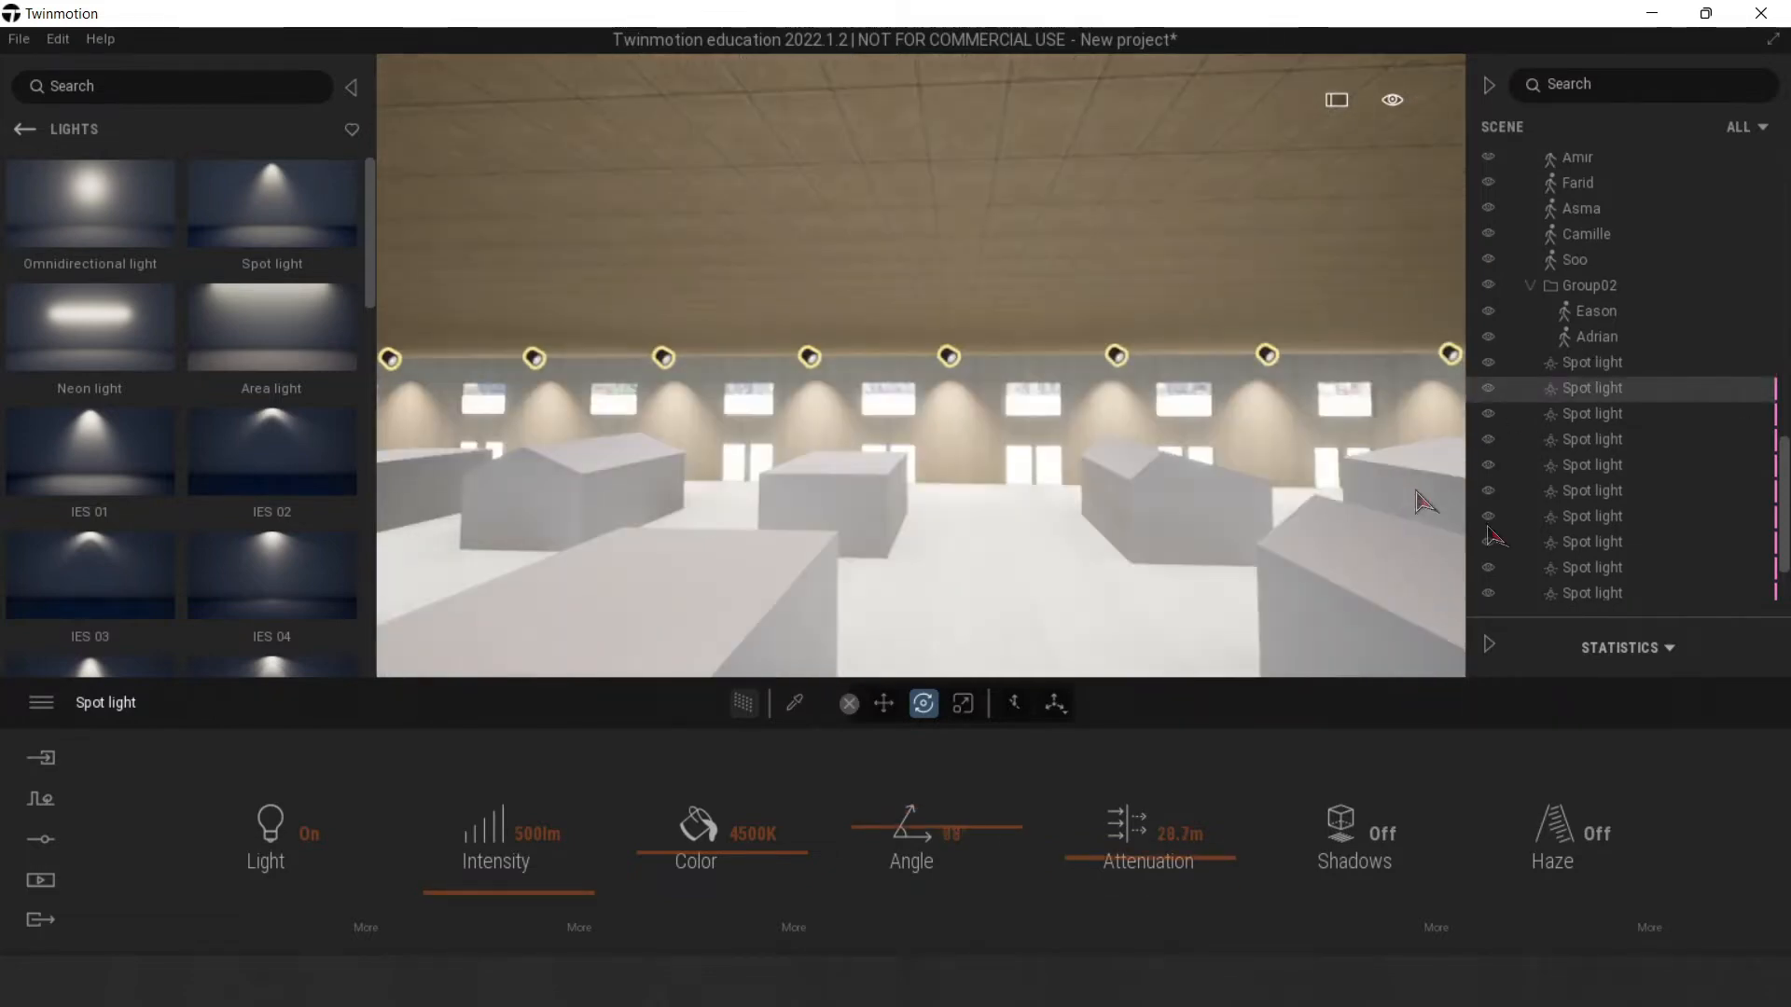
scroll(1651, 508, "down", 3)
left_click(1673, 591, "shift")
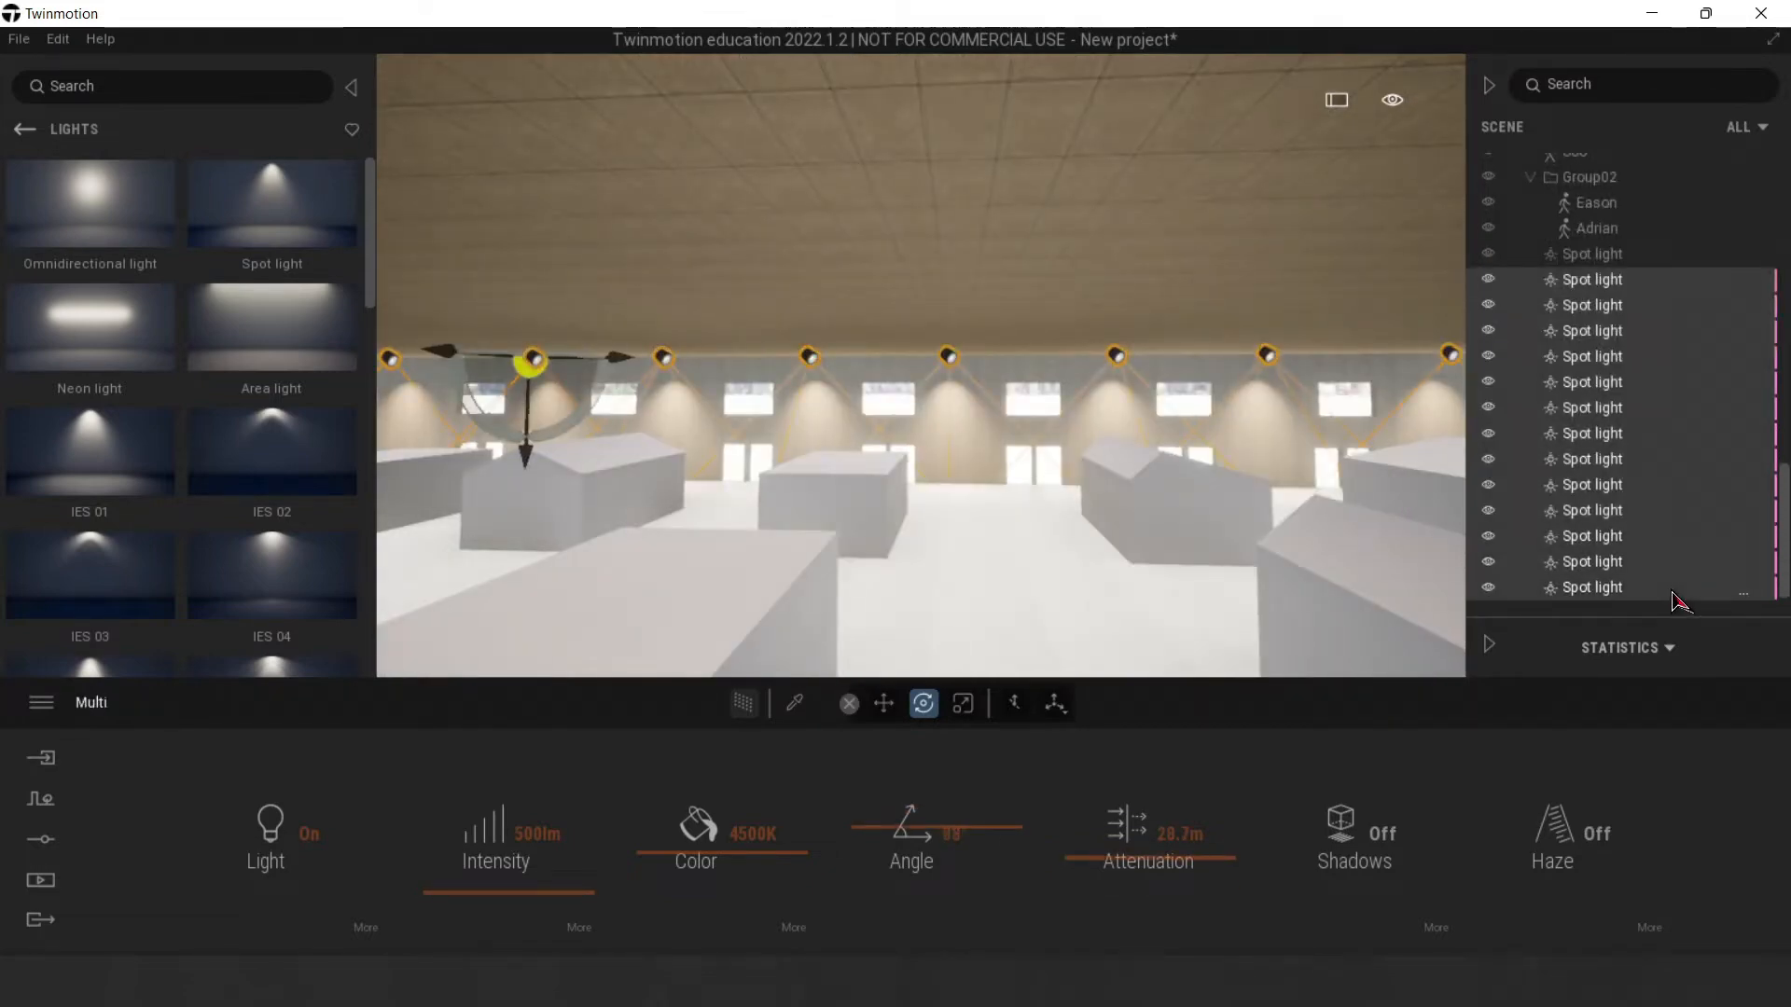
key("ctrl+v")
left_click(875, 618)
Step: Move the pasted row of spot lights about 64.3 m across the hall to the opposite windowed wall
right_click_drag(1115, 544, 793, 550)
key("d")
key("s")
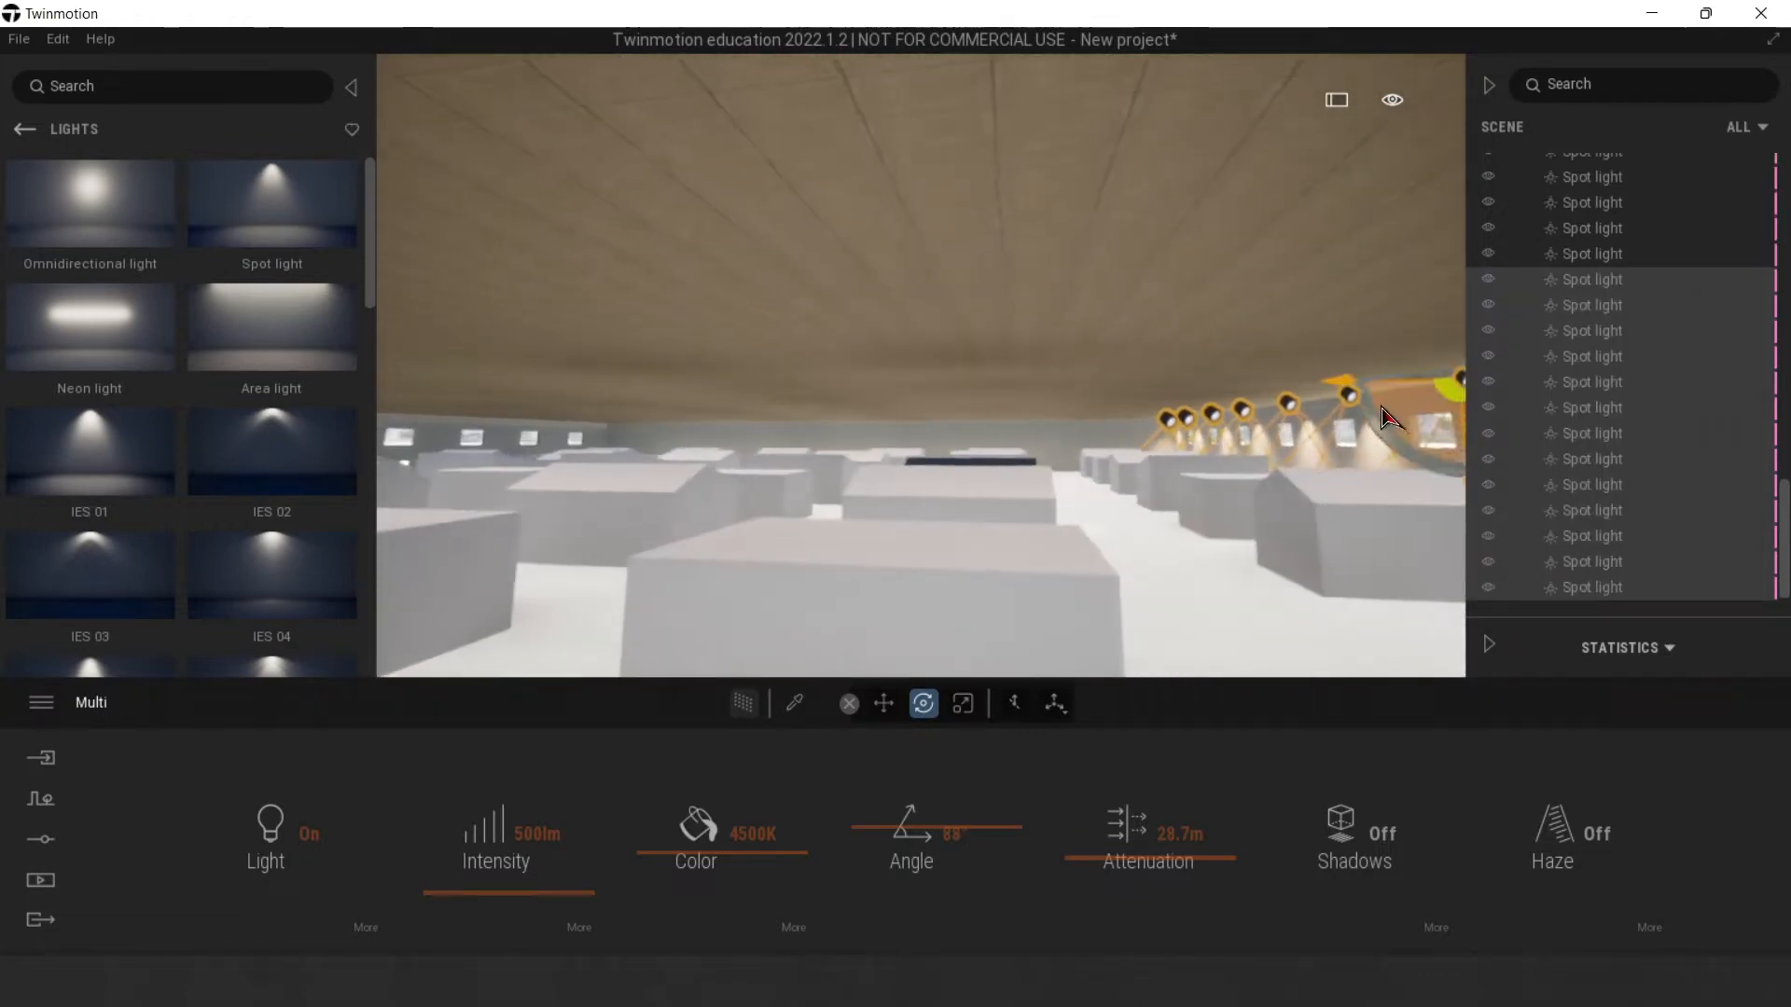
left_click_drag(1444, 388, 763, 465)
right_click_drag(1390, 480, 1252, 485)
left_click_drag(1154, 413, 723, 443)
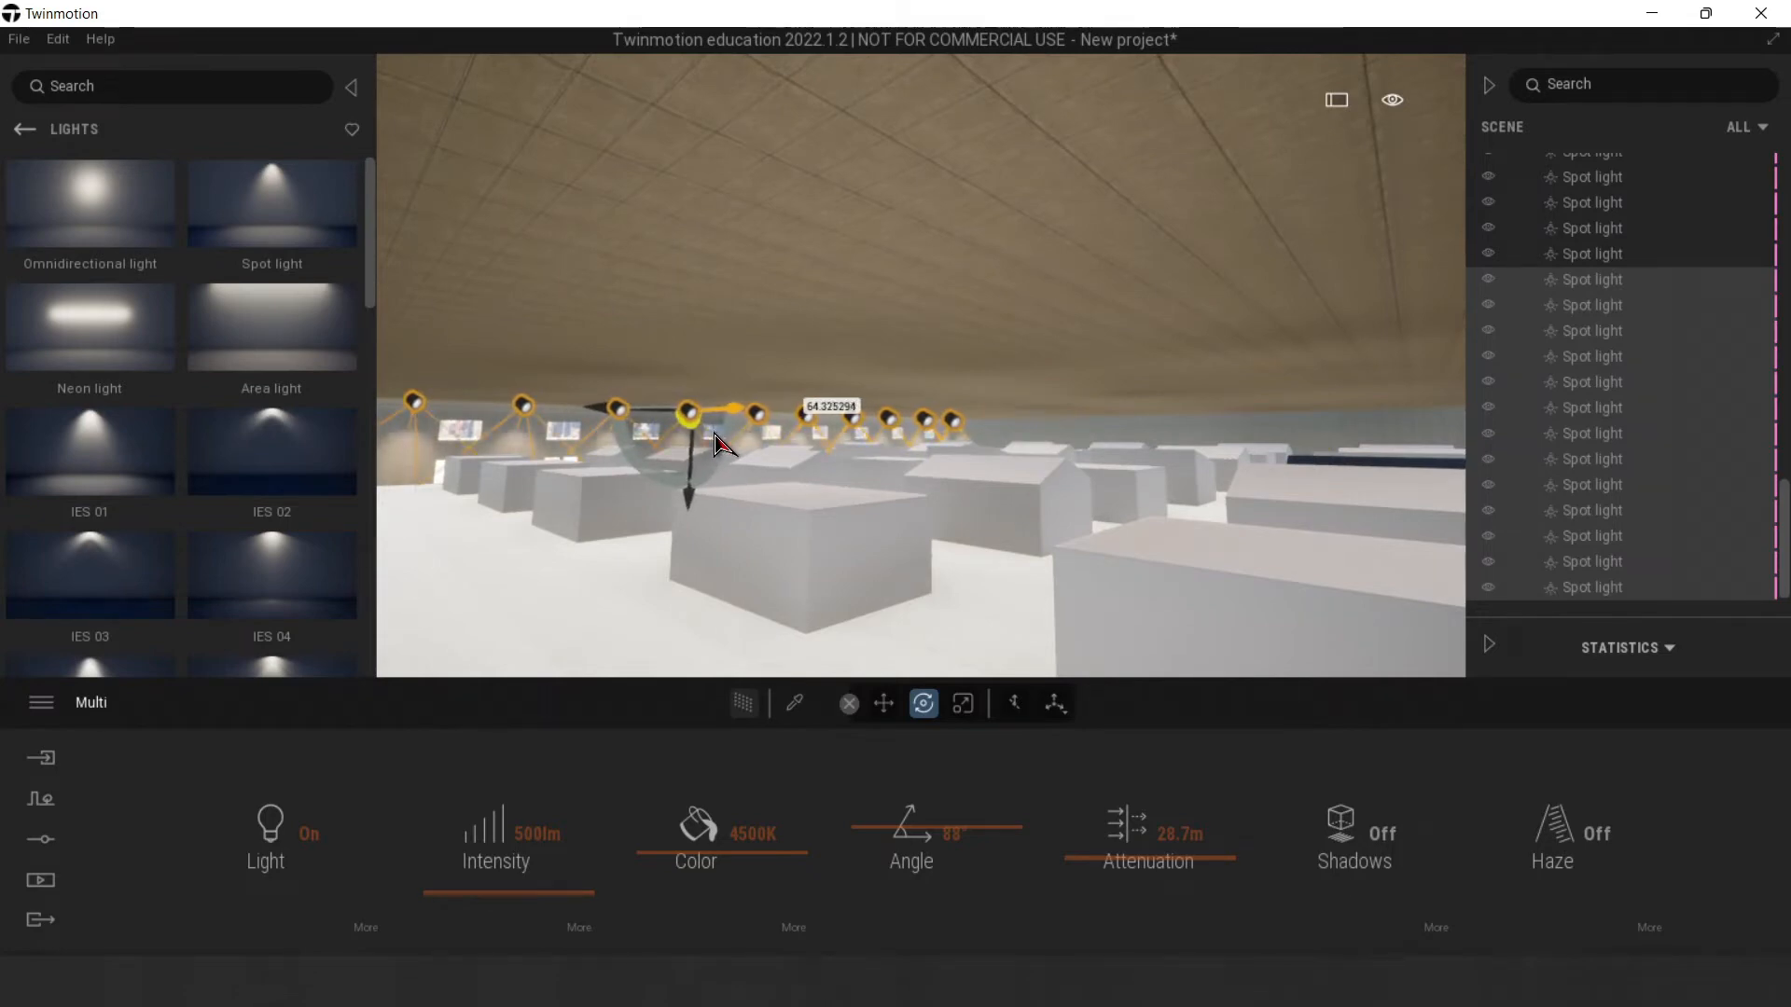
left_click_drag(720, 437, 721, 439)
Step: Paste another row of spot light instances and move it from the opposite wall inward over the stands
right_click_drag(721, 439, 791, 442)
key("ctrl+v")
left_click(814, 609)
key("w")
right_click_drag(843, 583, 940, 466)
key("a")
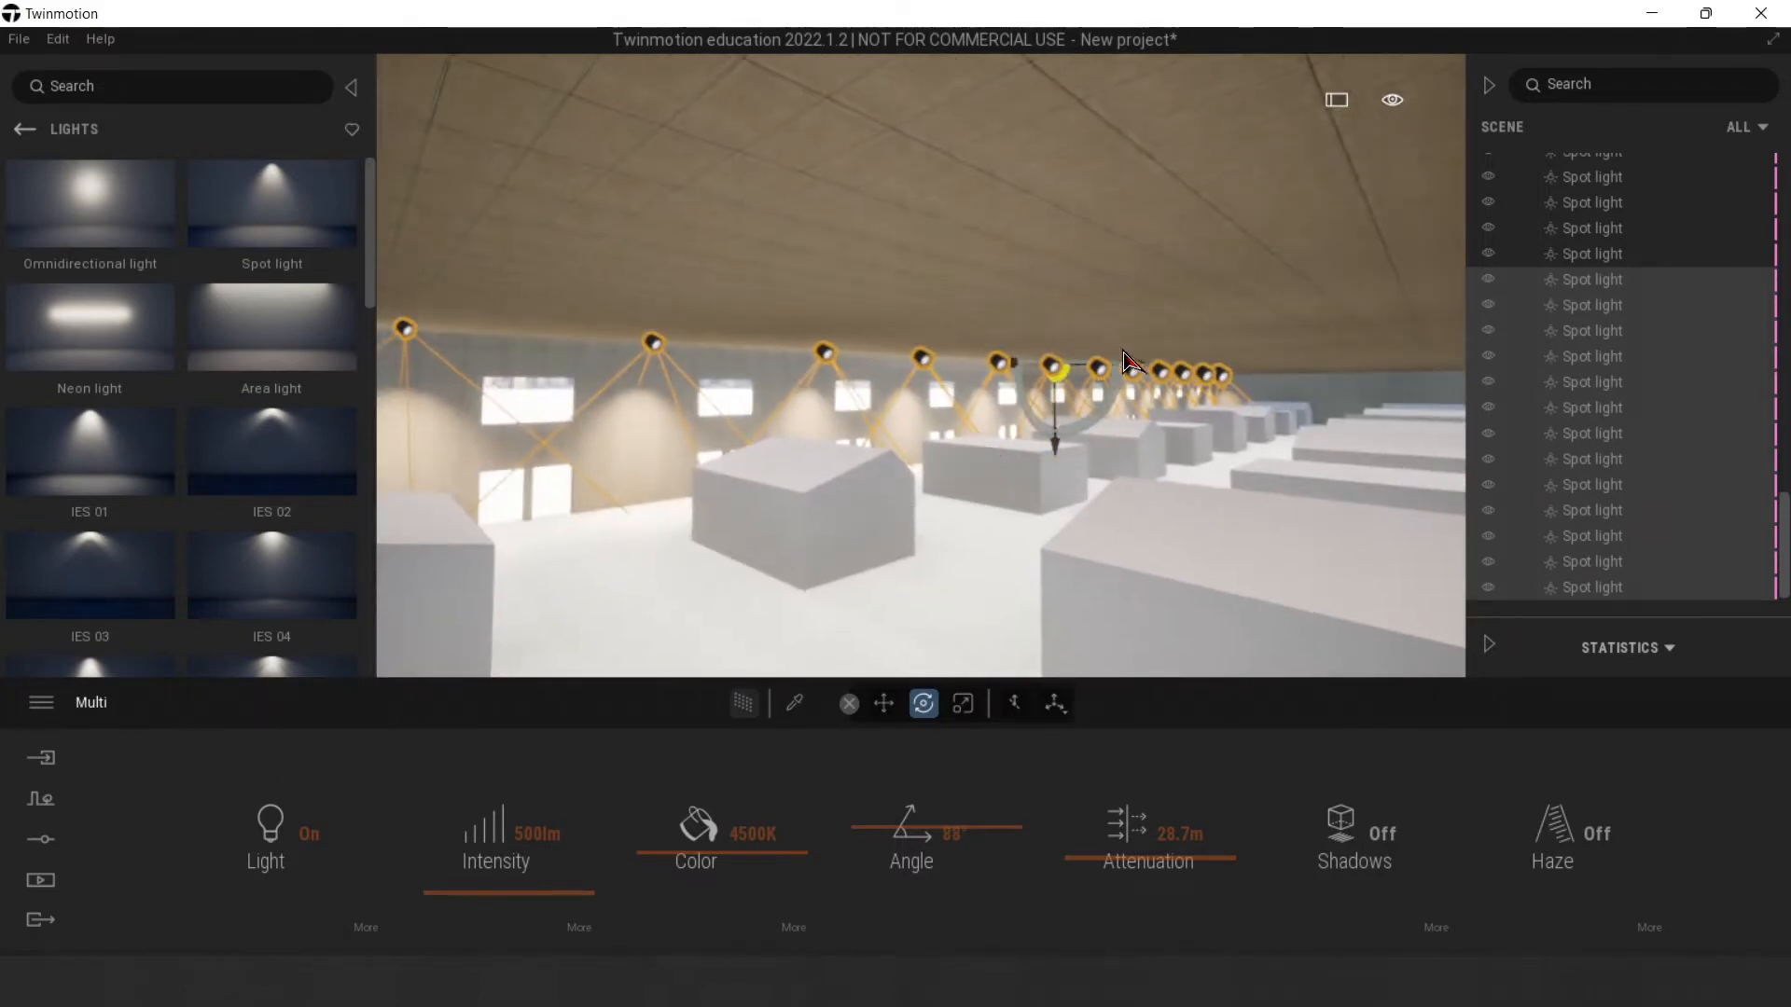
left_click_drag(1154, 376, 1417, 396)
Step: Paste a further row of spot light instances, move it toward the hall's middle and adjust its spacing from the previous row
right_click_drag(1417, 396, 1600, 390)
key("a")
key("ctrl+v")
left_click(845, 614)
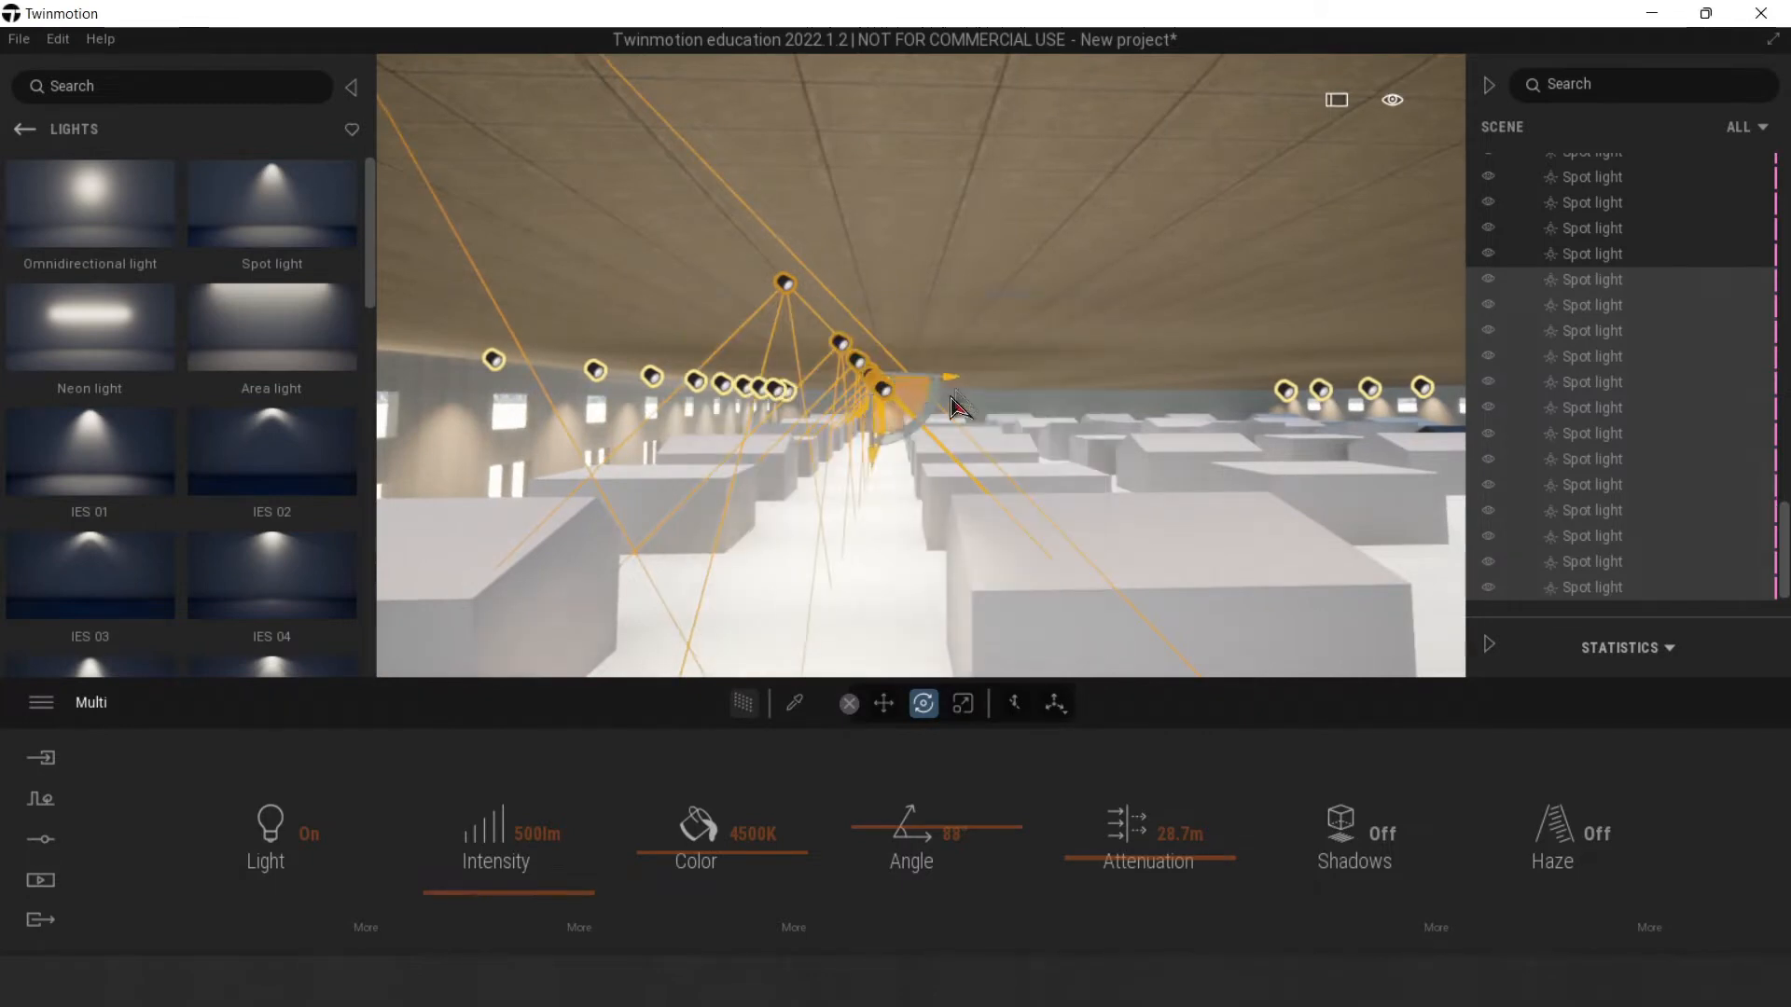
left_click_drag(956, 391, 1172, 384)
key("d")
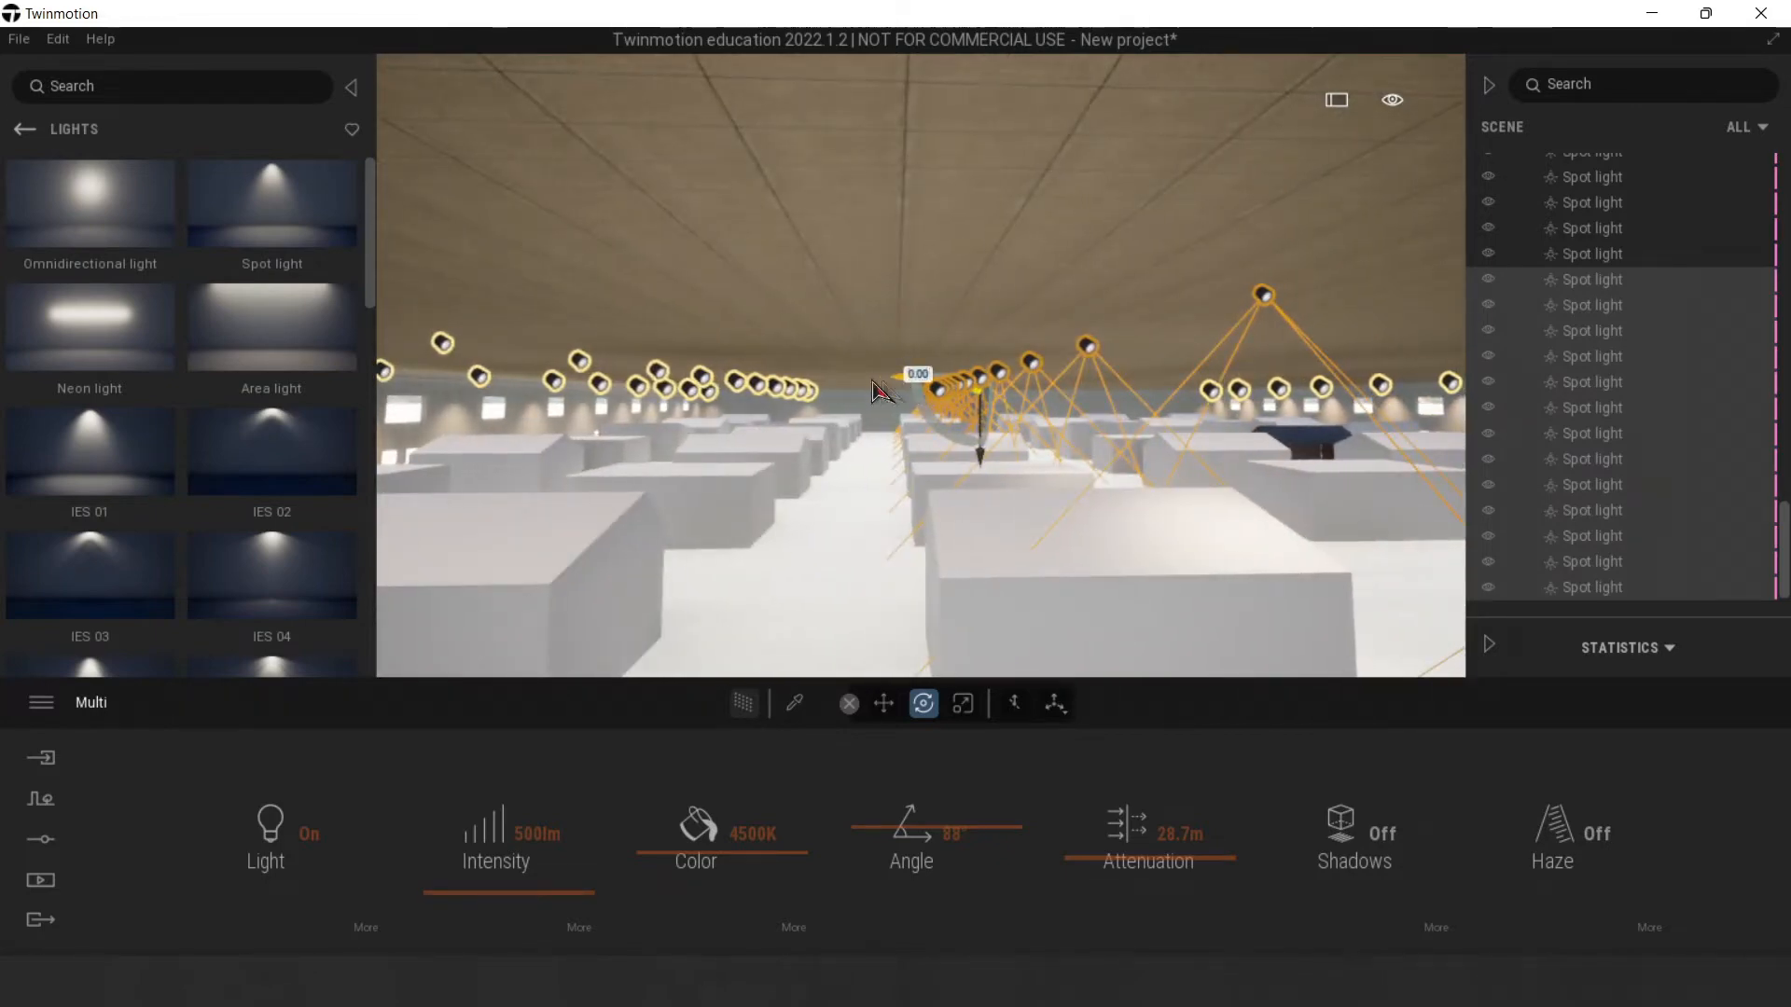
left_click_drag(880, 391, 776, 397)
Step: Paste one more row of spot light instances and move it about 17.2 m further across the hall
key("ctrl+v")
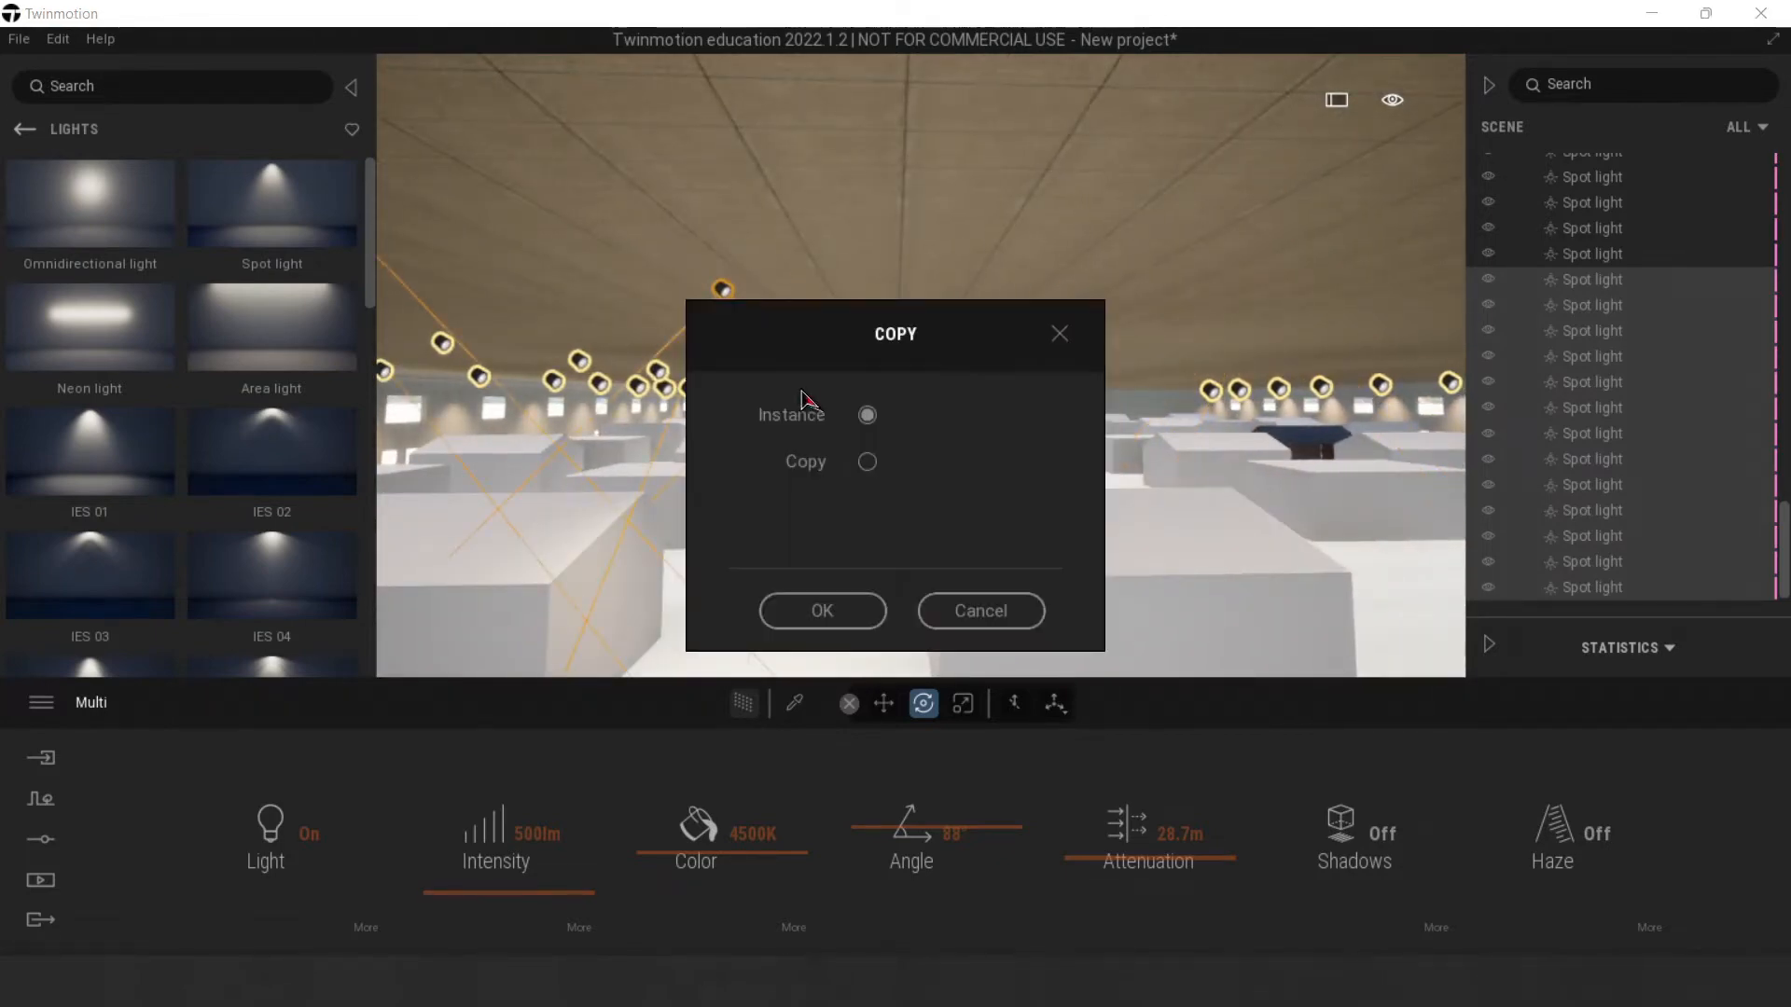
left_click(808, 609)
left_click_drag(940, 386, 1000, 381)
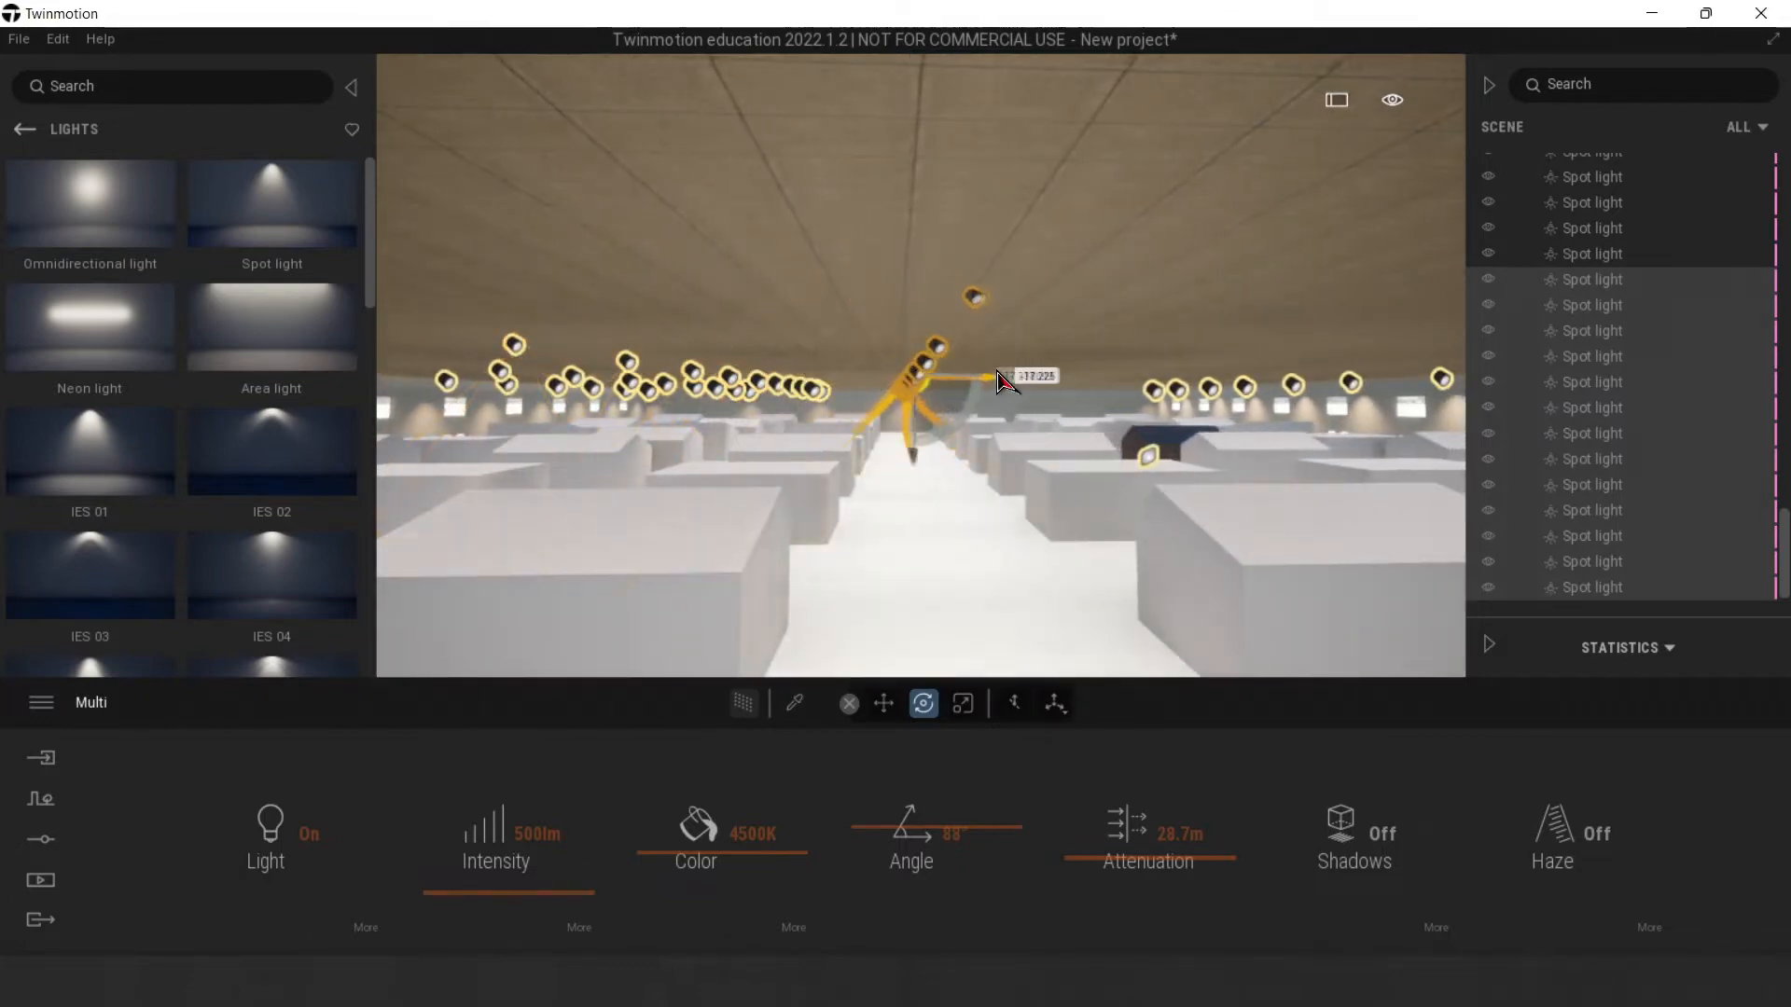
Step: Paste another row of spot light instances and move it further across the hall over the next aisle
key("d")
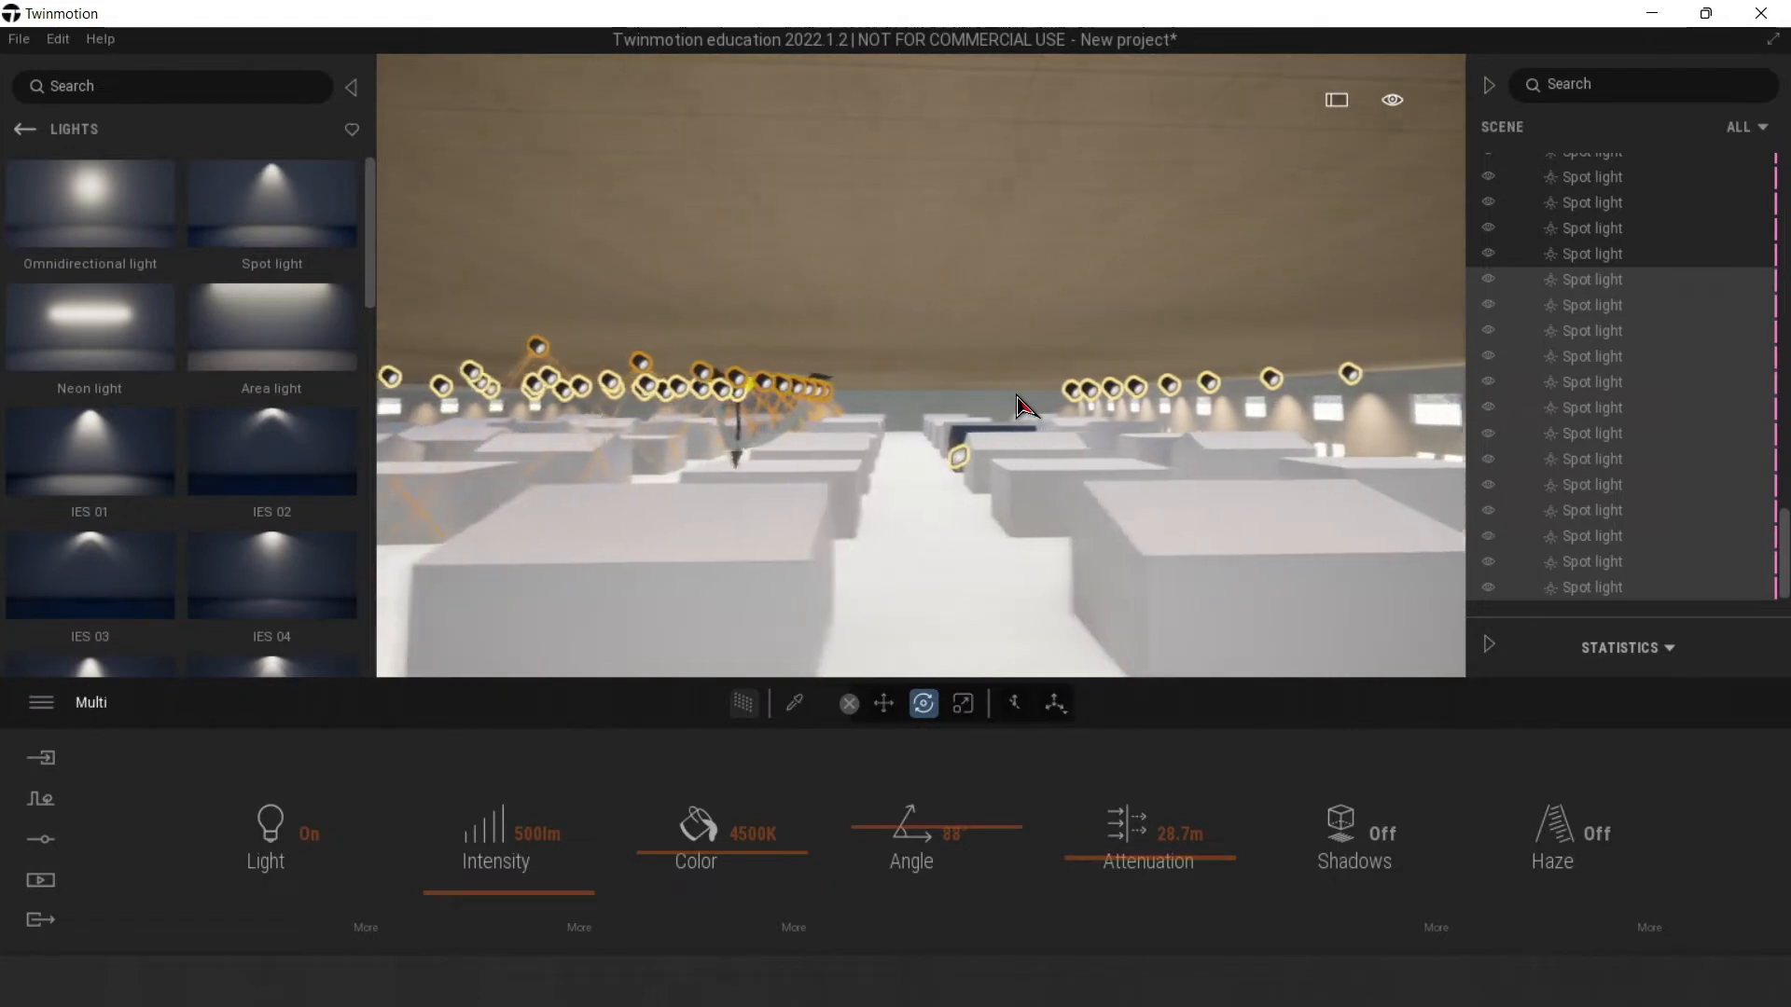
key("ctrl+v")
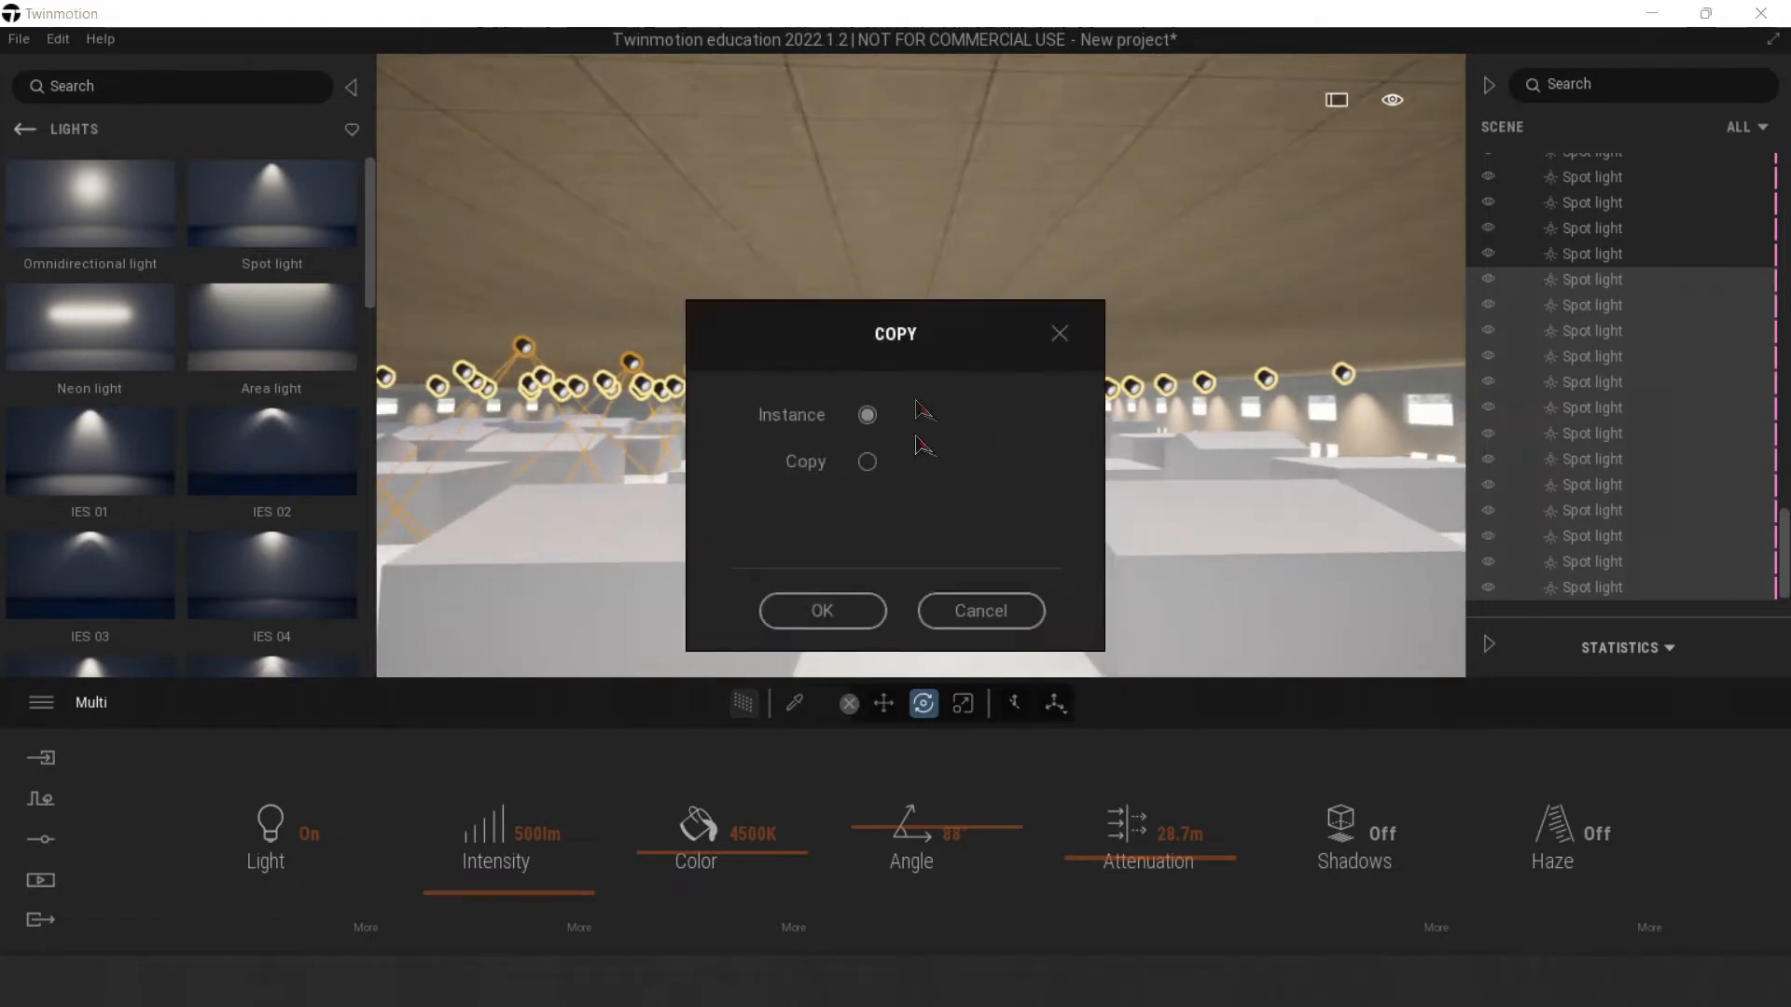
left_click(822, 612)
left_click_drag(825, 396, 1008, 338)
left_click(946, 378)
Step: Select a hall spot light beside the pavilion and raise its intensity to 1600 lm and attenuation to 46.4 m
left_click(916, 355)
key("a")
right_click_drag(916, 359, 485, 369)
key("w")
key("d")
key("w")
key("d")
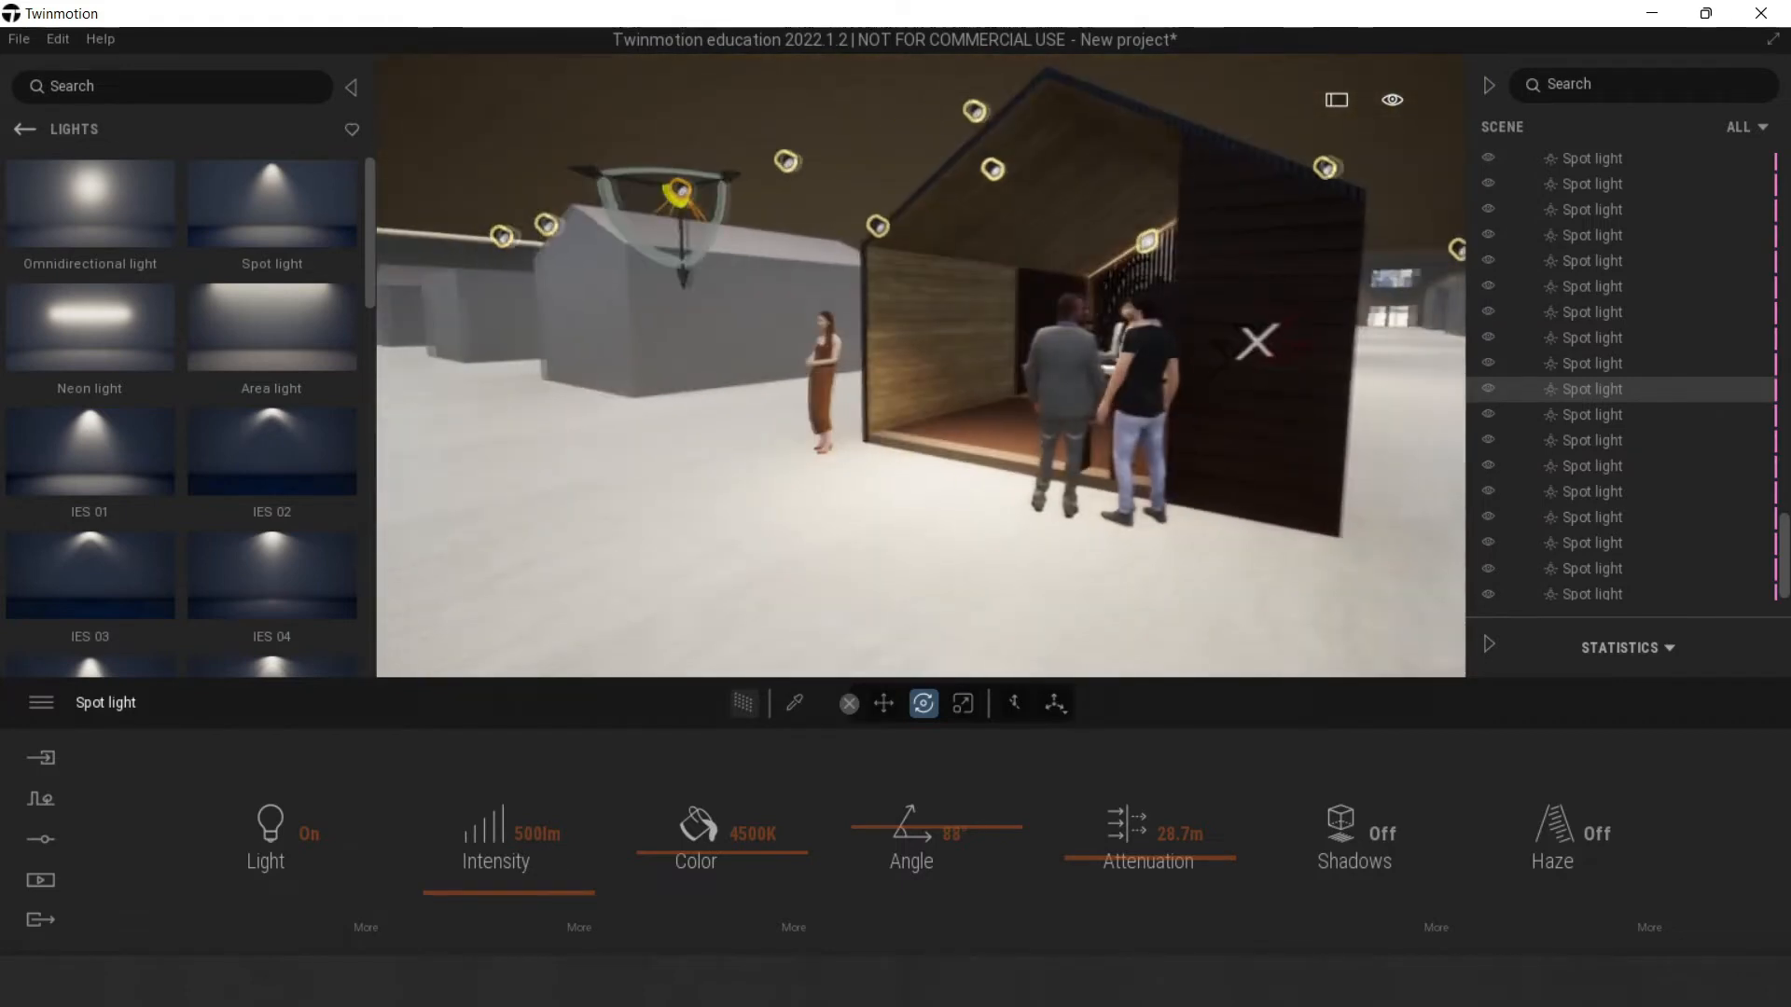
left_click_drag(516, 893, 517, 876)
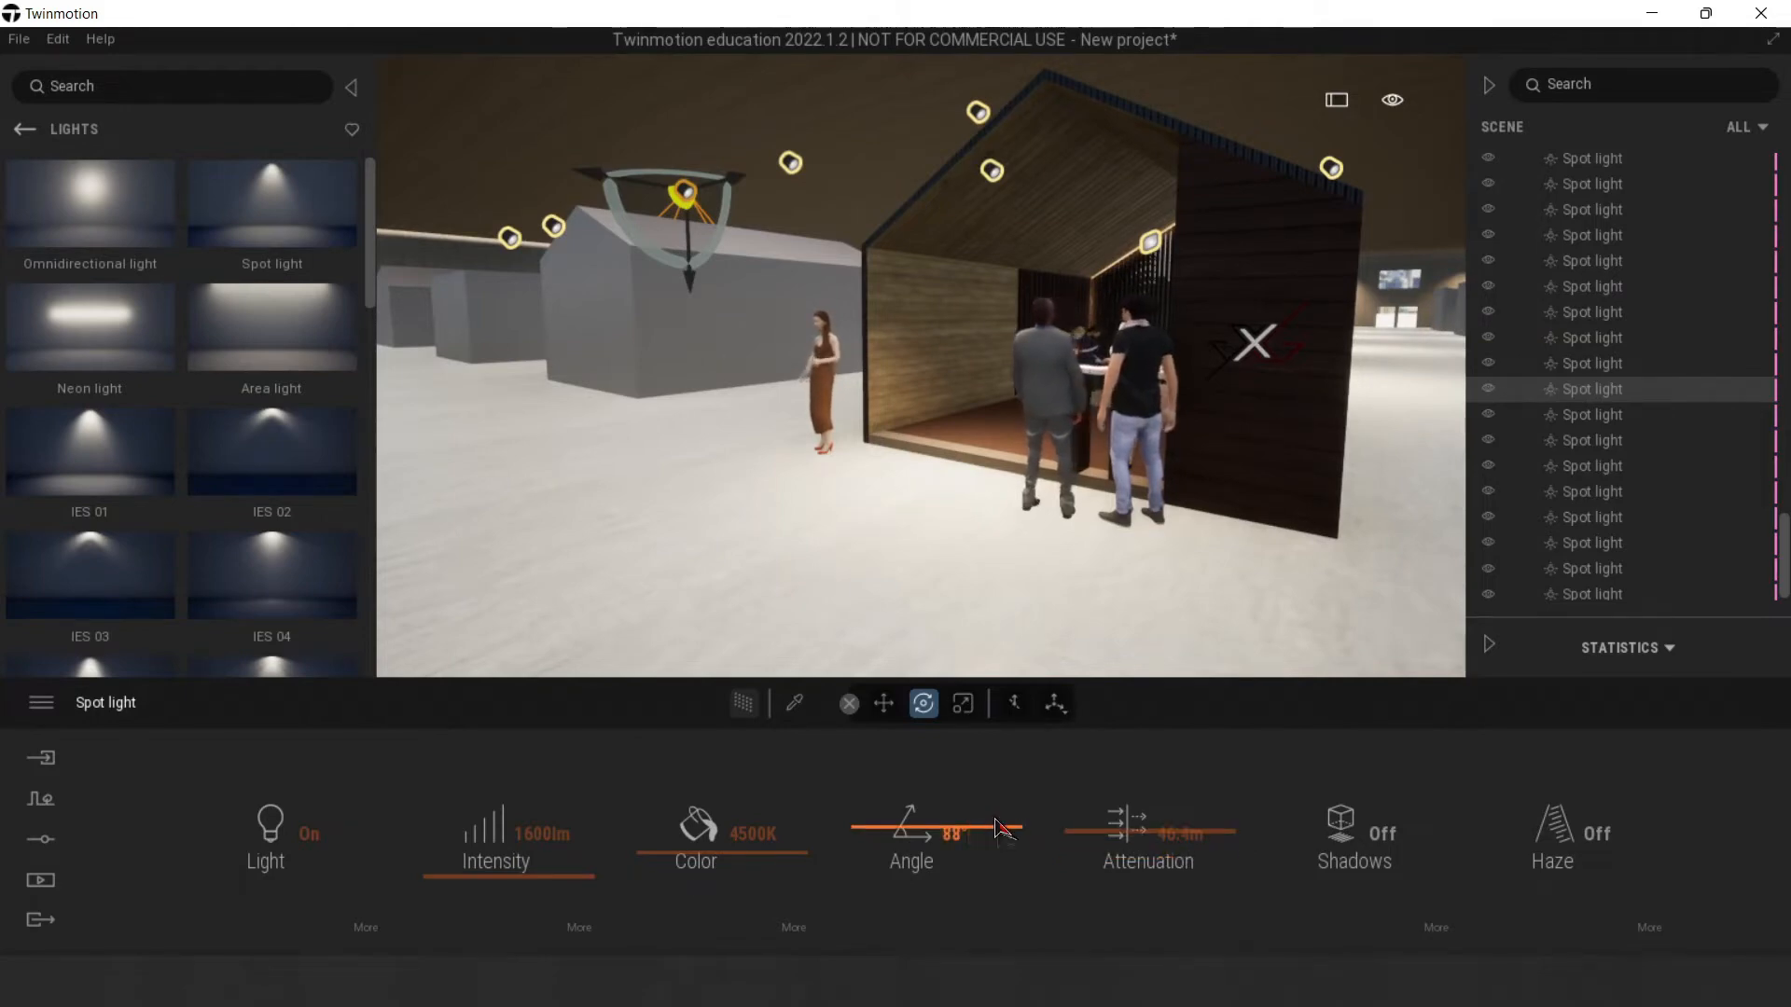
Step: Set the desktop rendering quality preset to High in the preferences
left_click(19, 38)
mouse_move(58, 39)
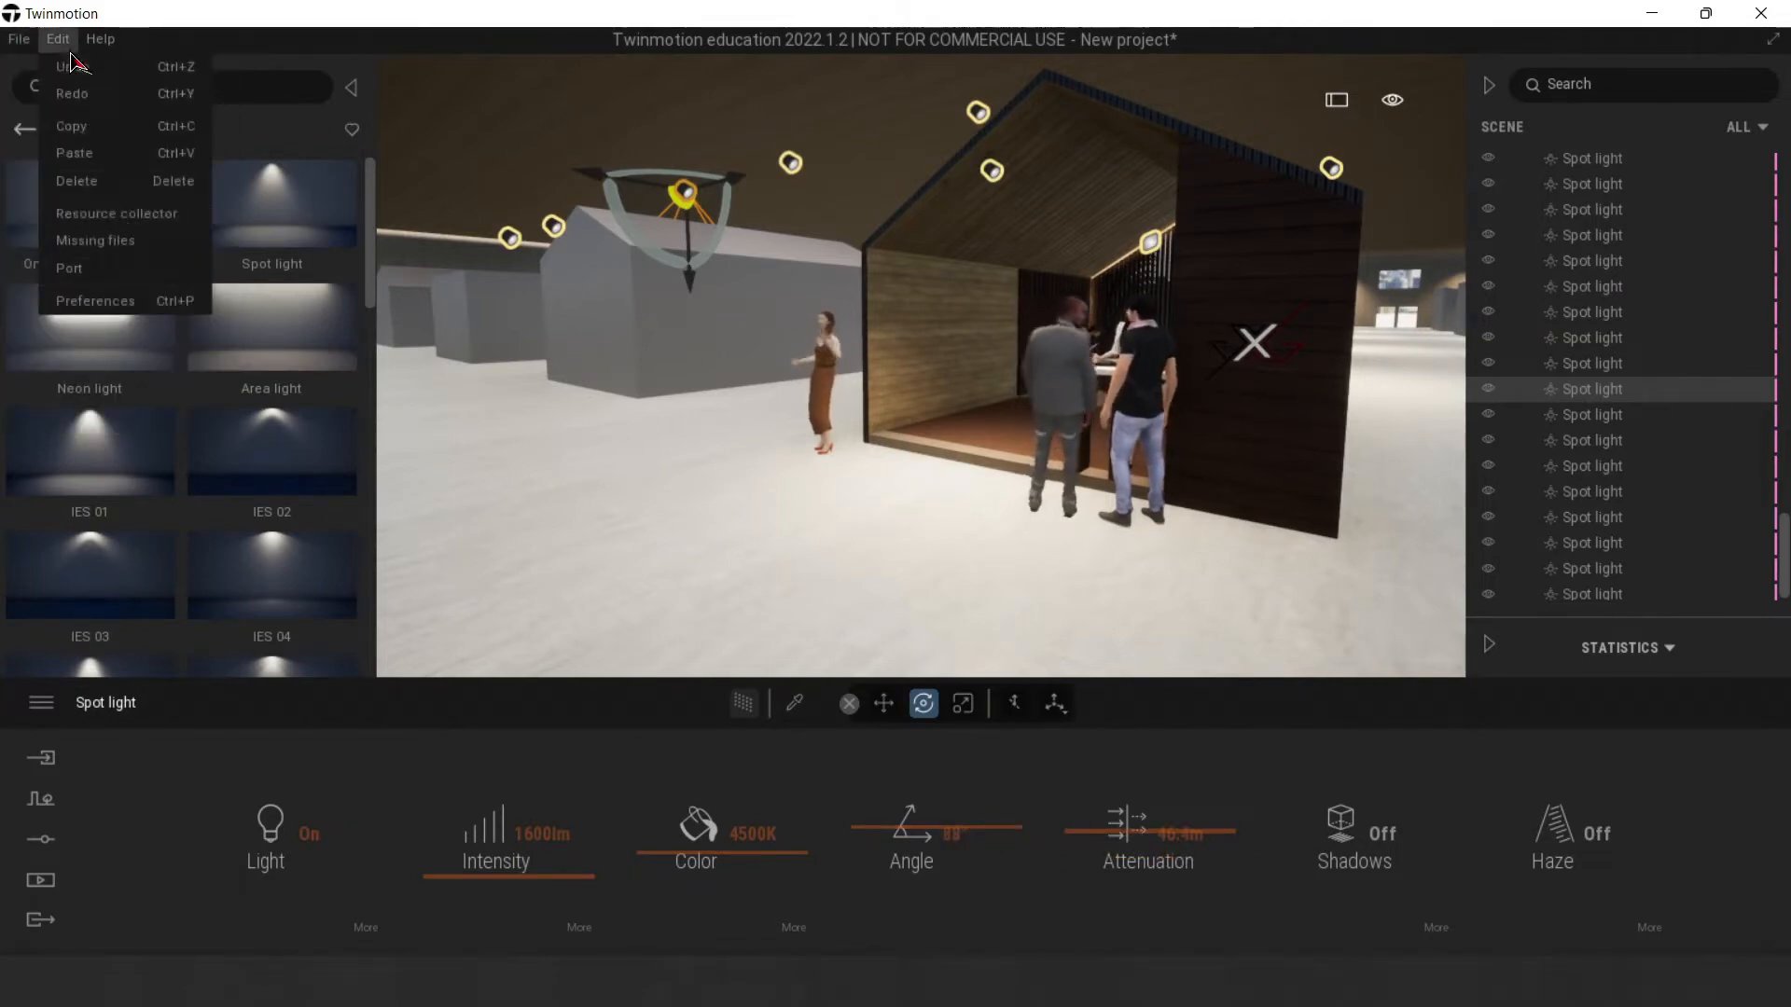
left_click(95, 300)
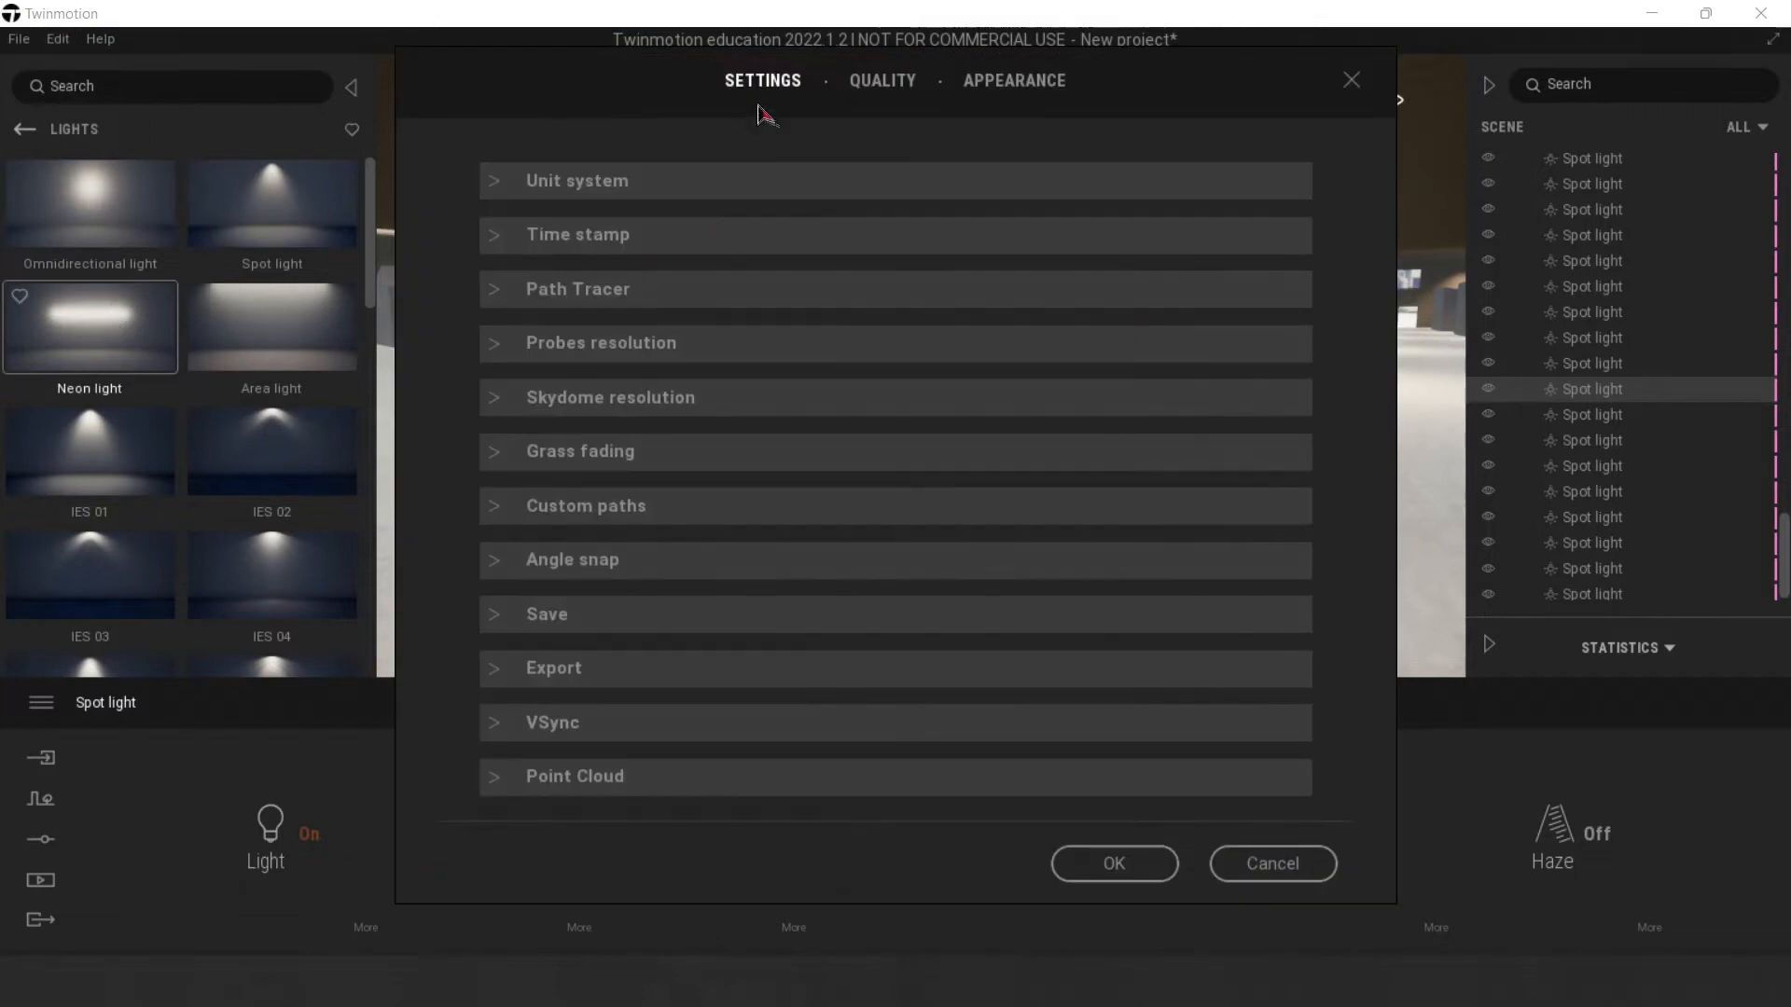
left_click(877, 82)
left_click(514, 466)
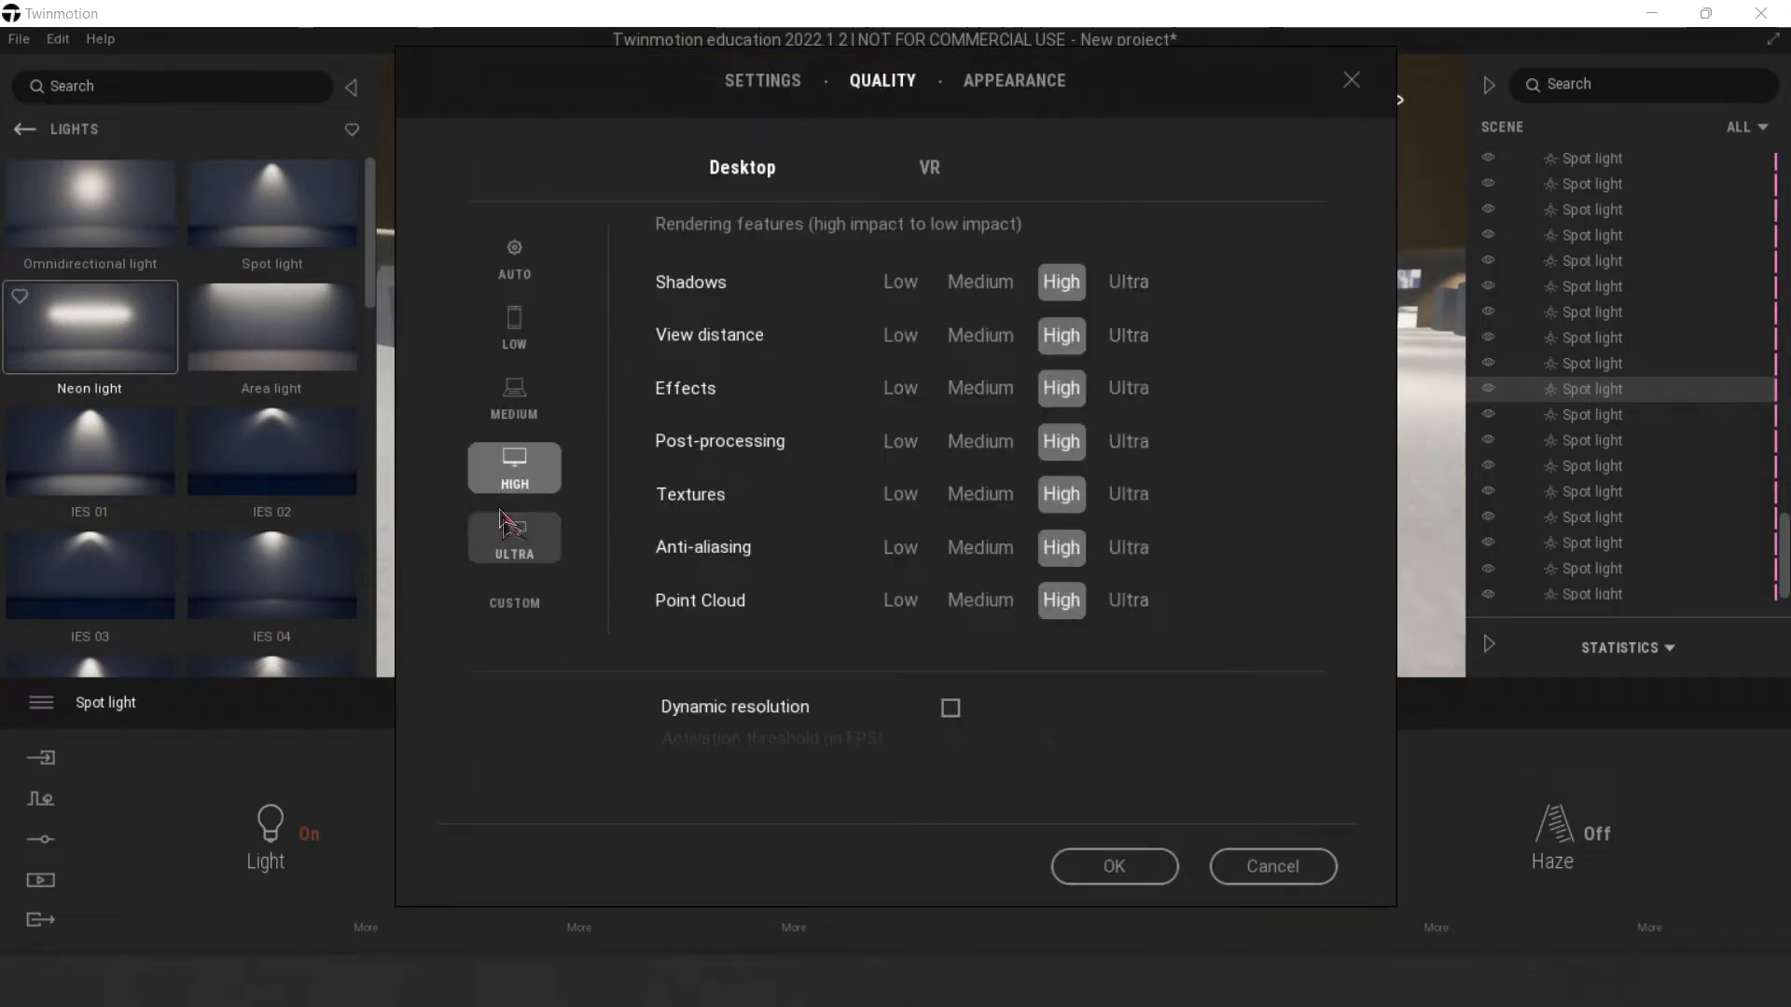
left_click(1097, 872)
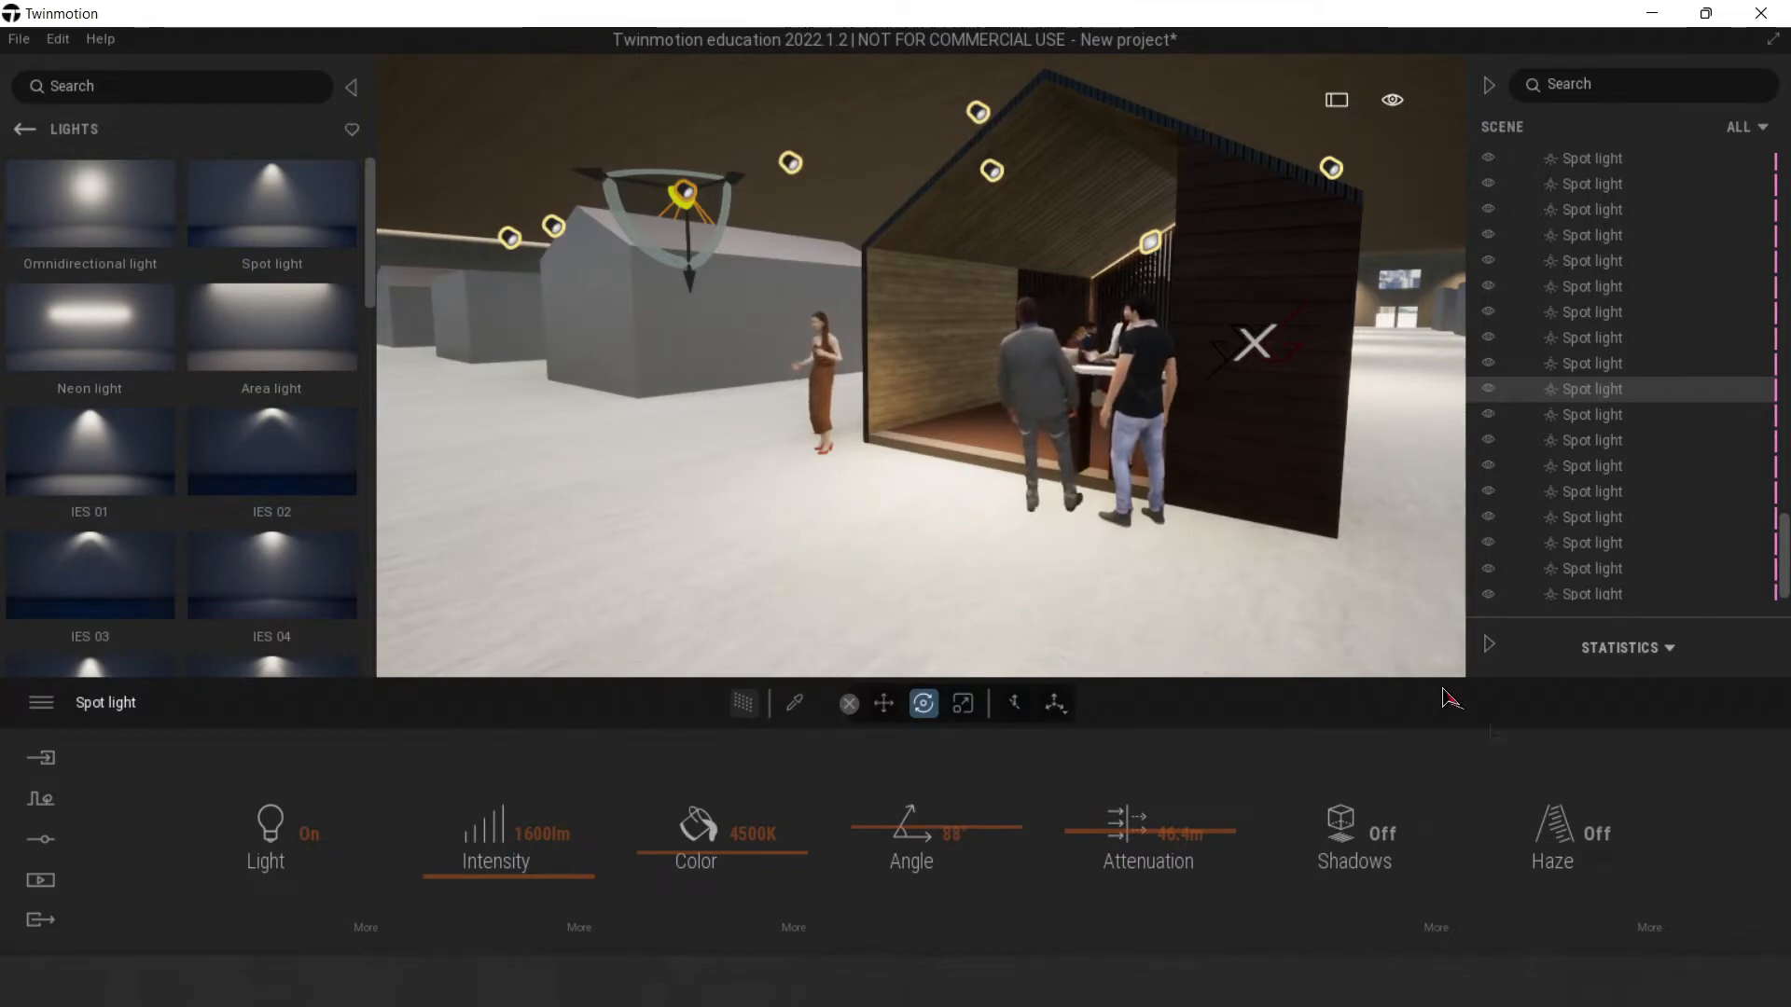
Step: Enable shadows for the hall spot light and for the 300 lm spot light at the pavilion's front gable
key("a")
right_click_drag(1153, 349, 1153, 232)
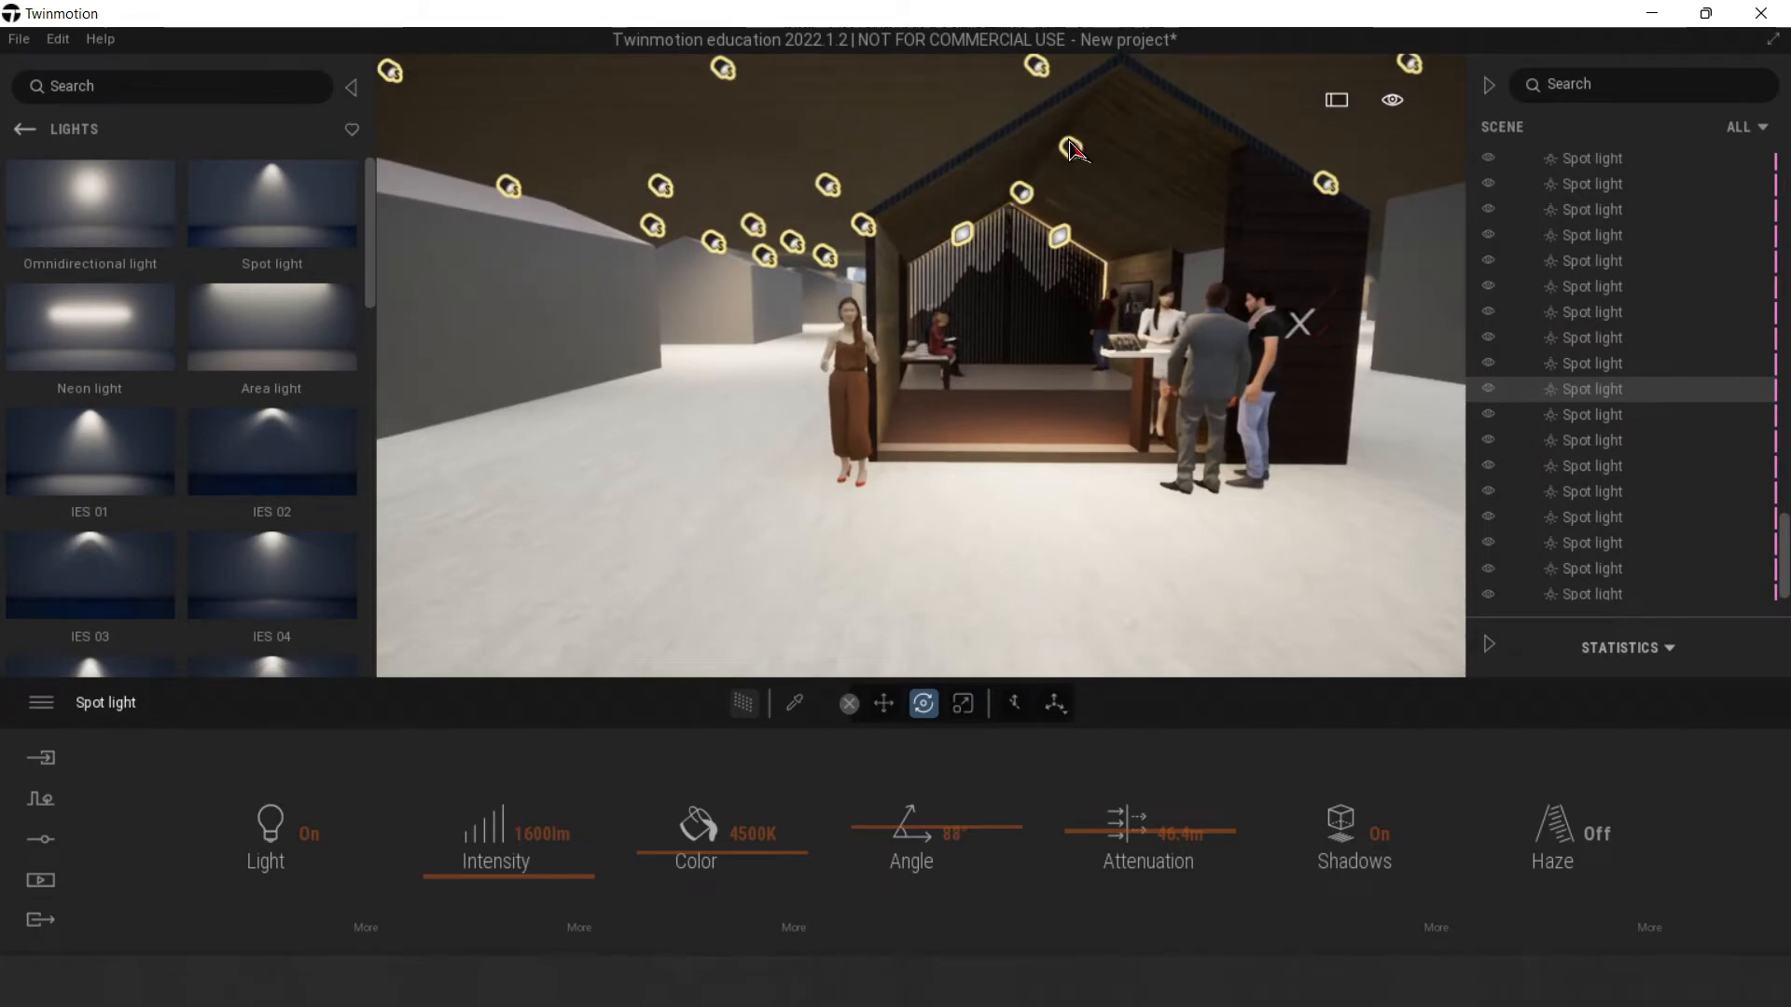
left_click(1025, 193)
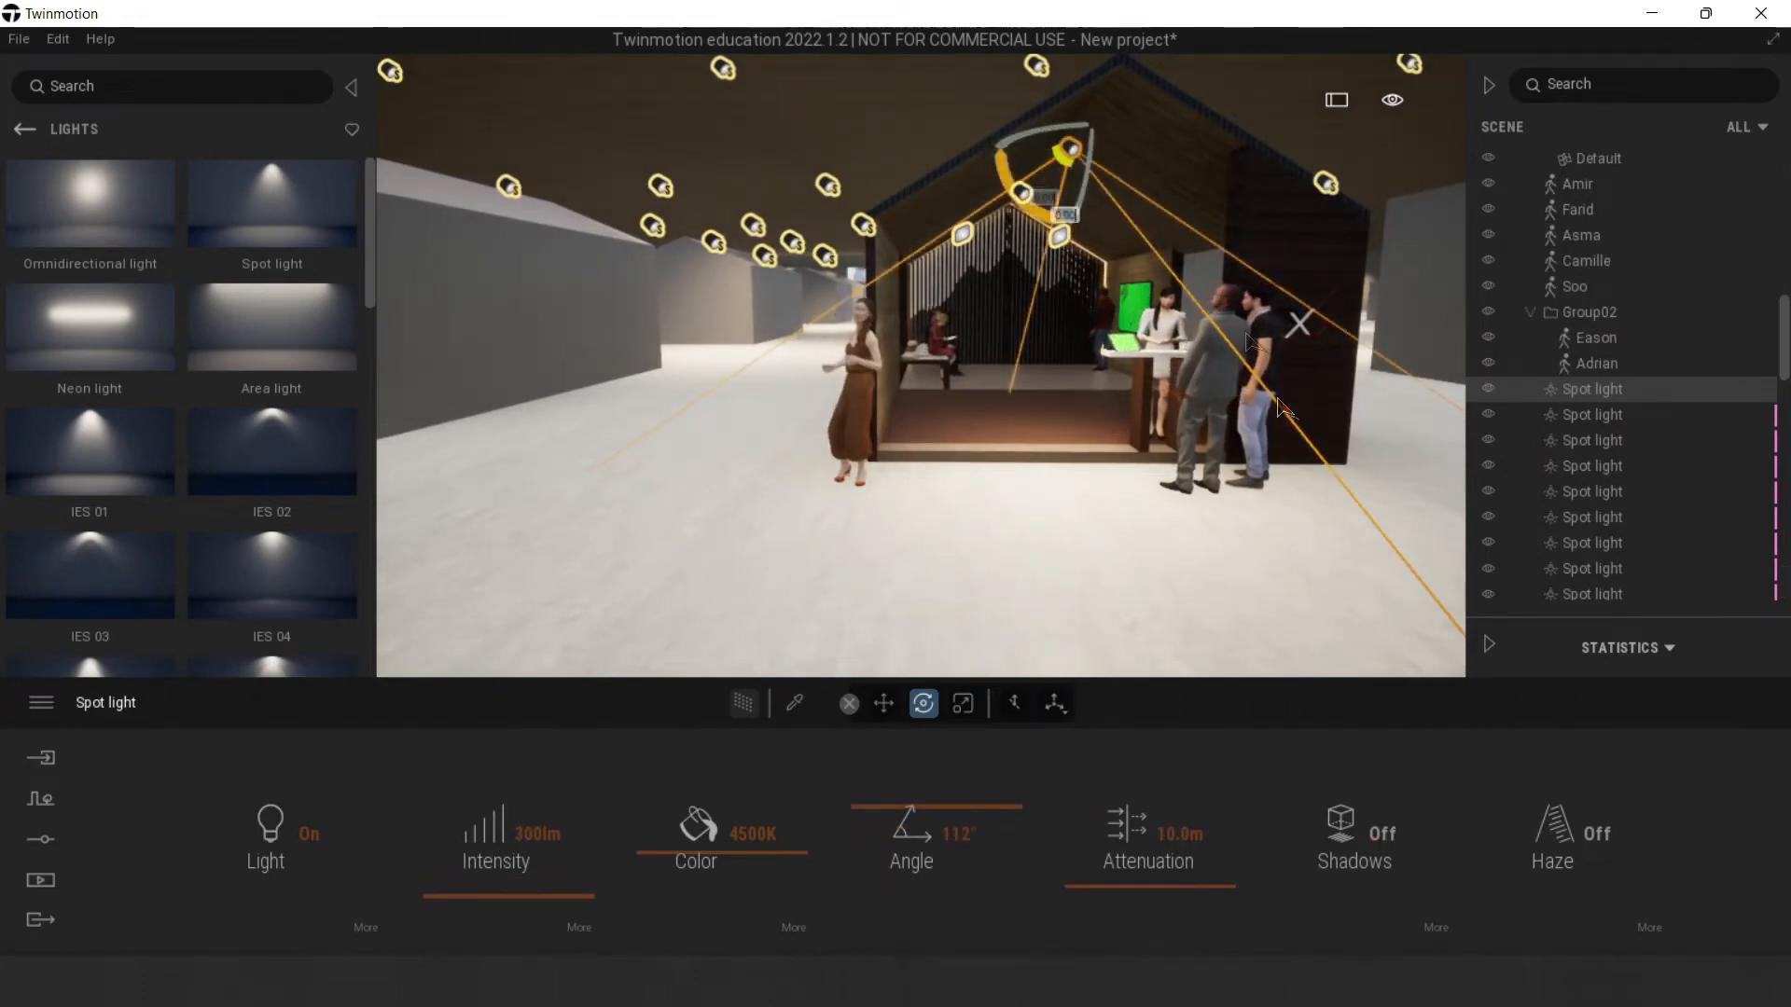
left_click(1349, 828)
left_click_drag(1025, 193, 1028, 198)
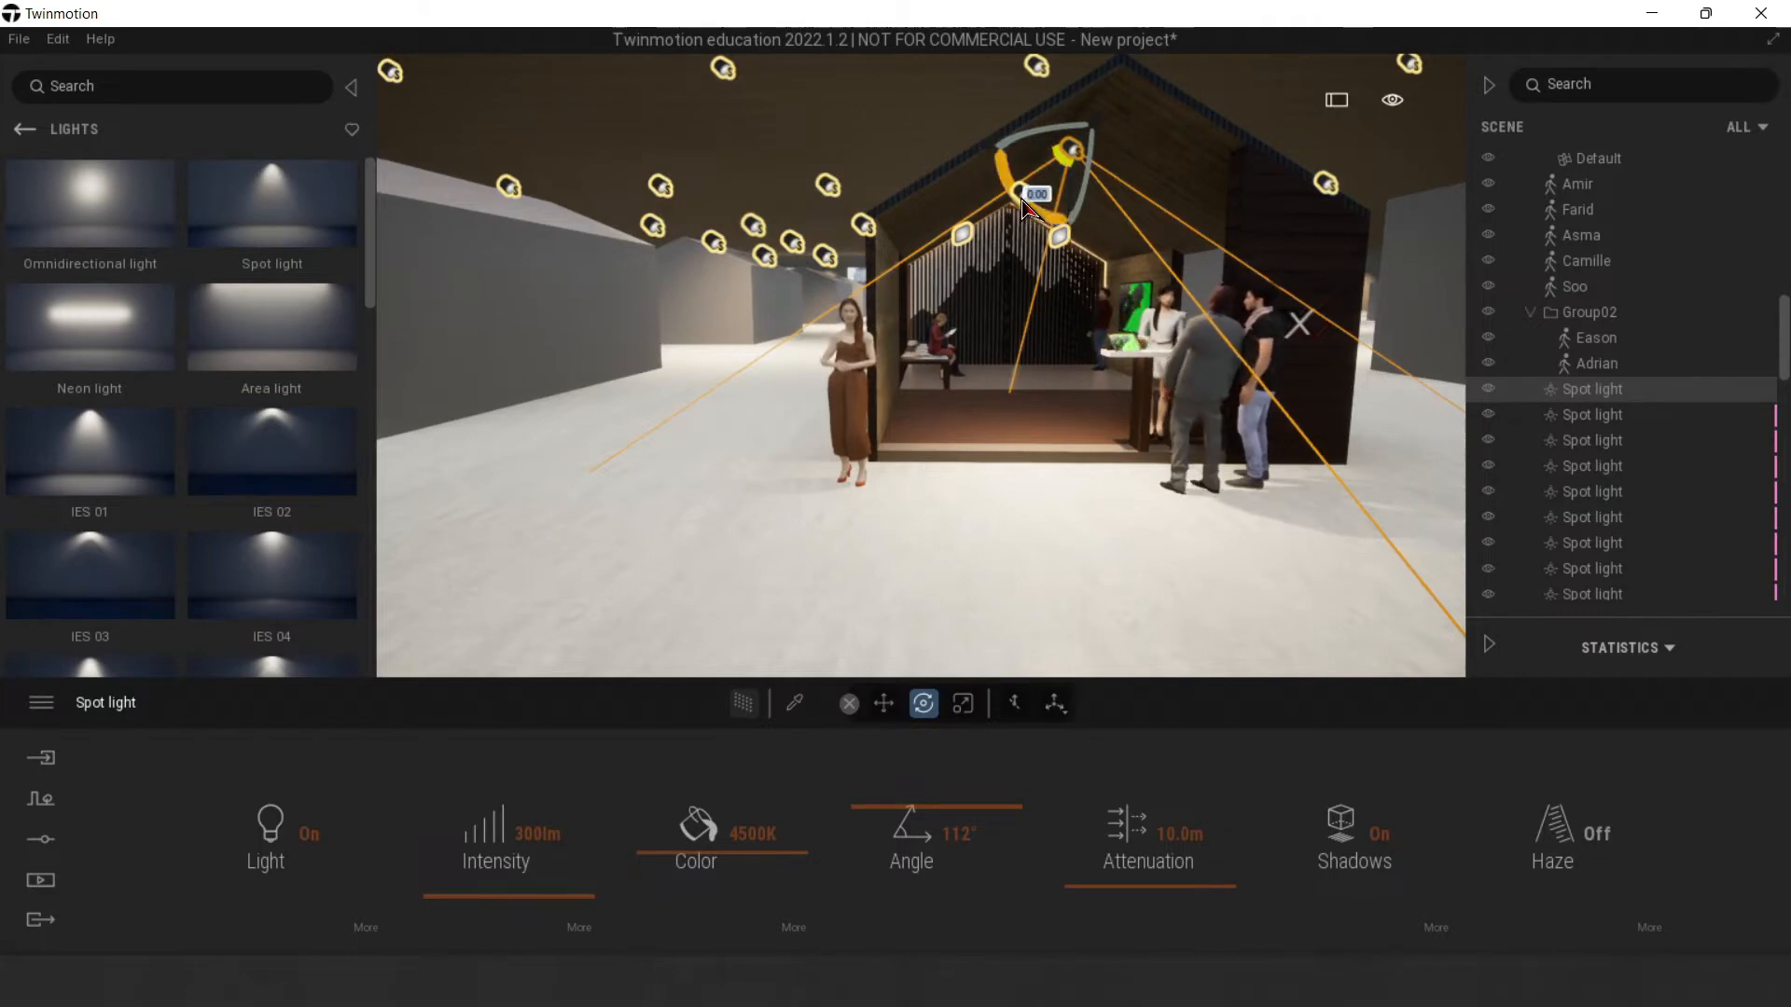
Step: Enable shadows for the 20 lm spot light inside the pavilion and deselect it
key("w")
left_click(1071, 452)
left_click(1040, 174)
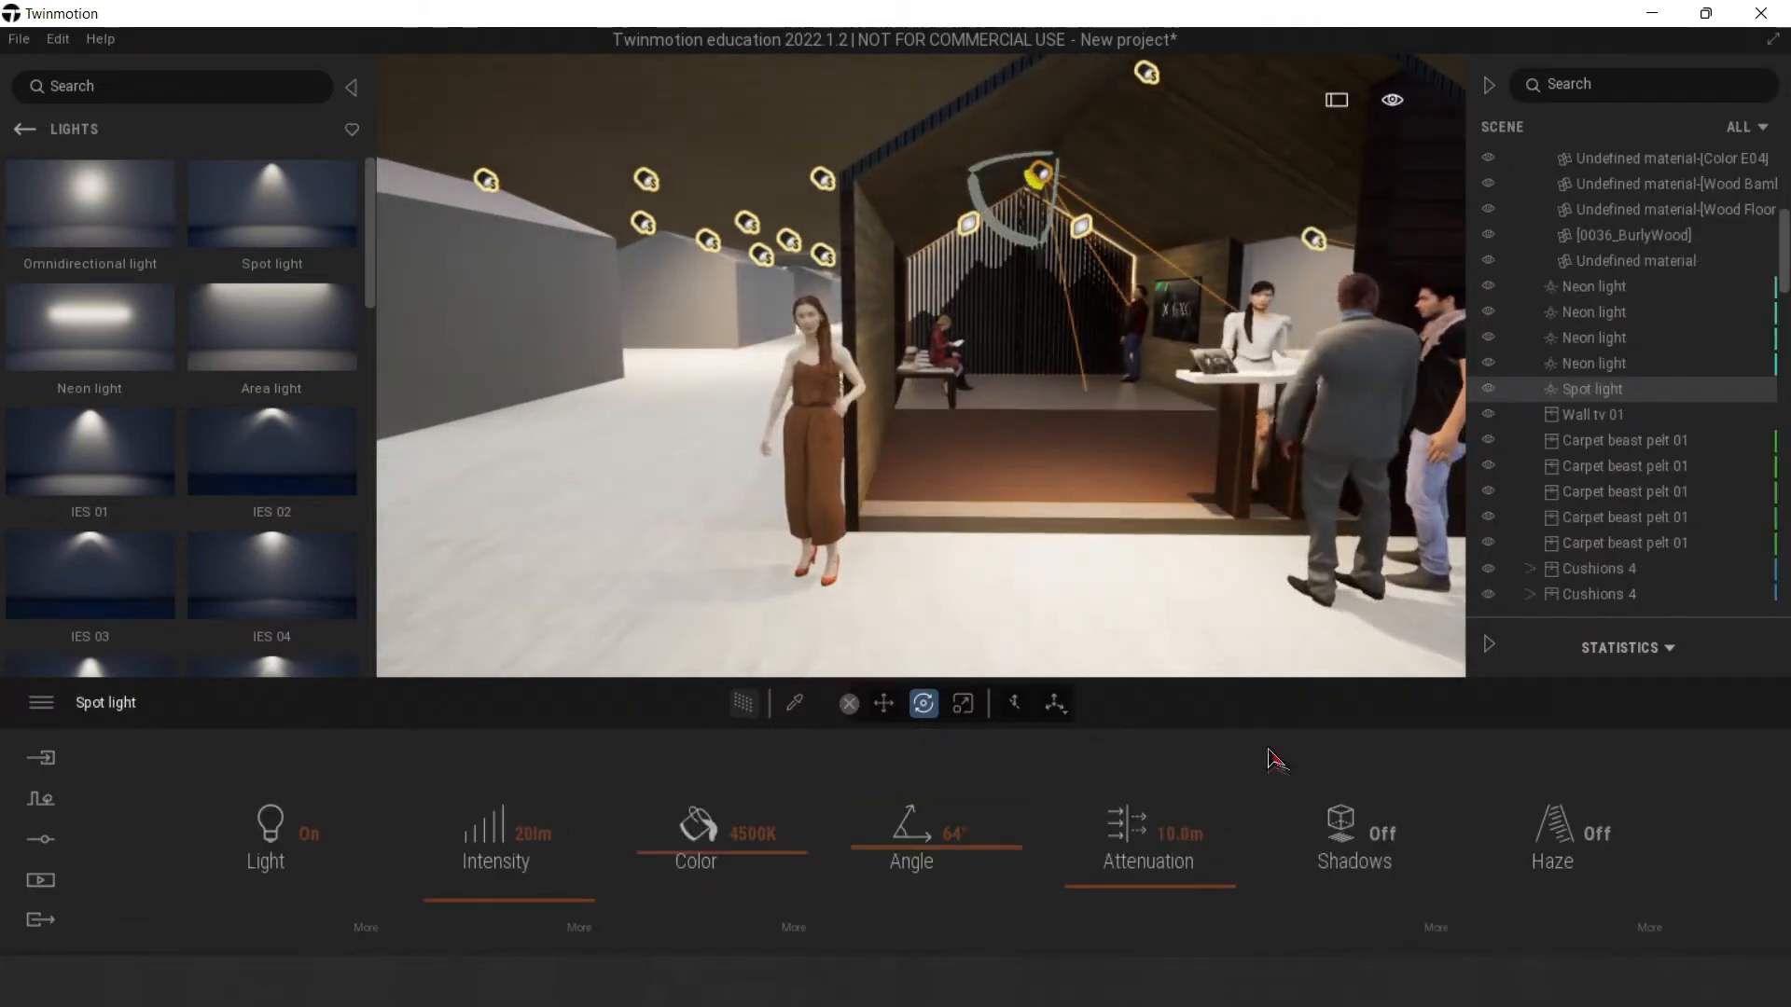
left_click(1342, 842)
key("Escape")
Step: Select a hall spot light near the pavilion and set its cone angle to 90°
key("s")
right_click_drag(1060, 572, 981, 335)
left_click(837, 163)
mouse_move(937, 837)
left_mouse_down()
mouse_move(961, 827)
mouse_move(942, 825)
left_mouse_up()
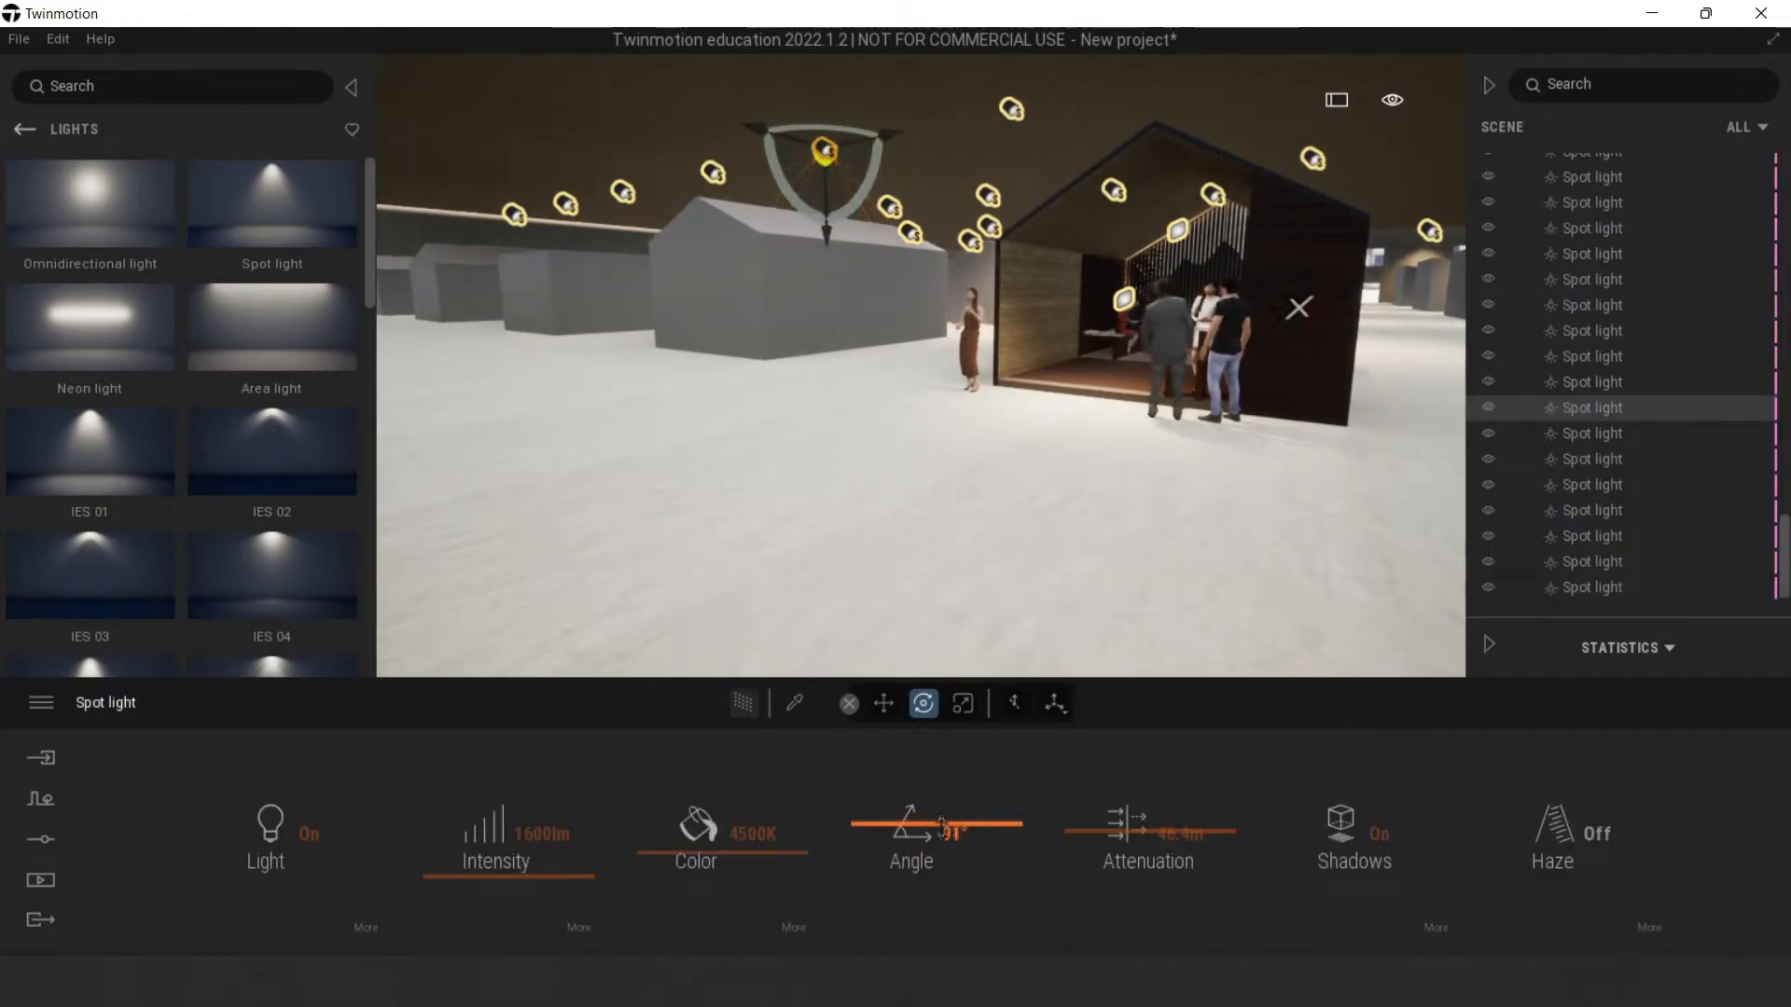
right_click_drag(822, 482, 924, 447)
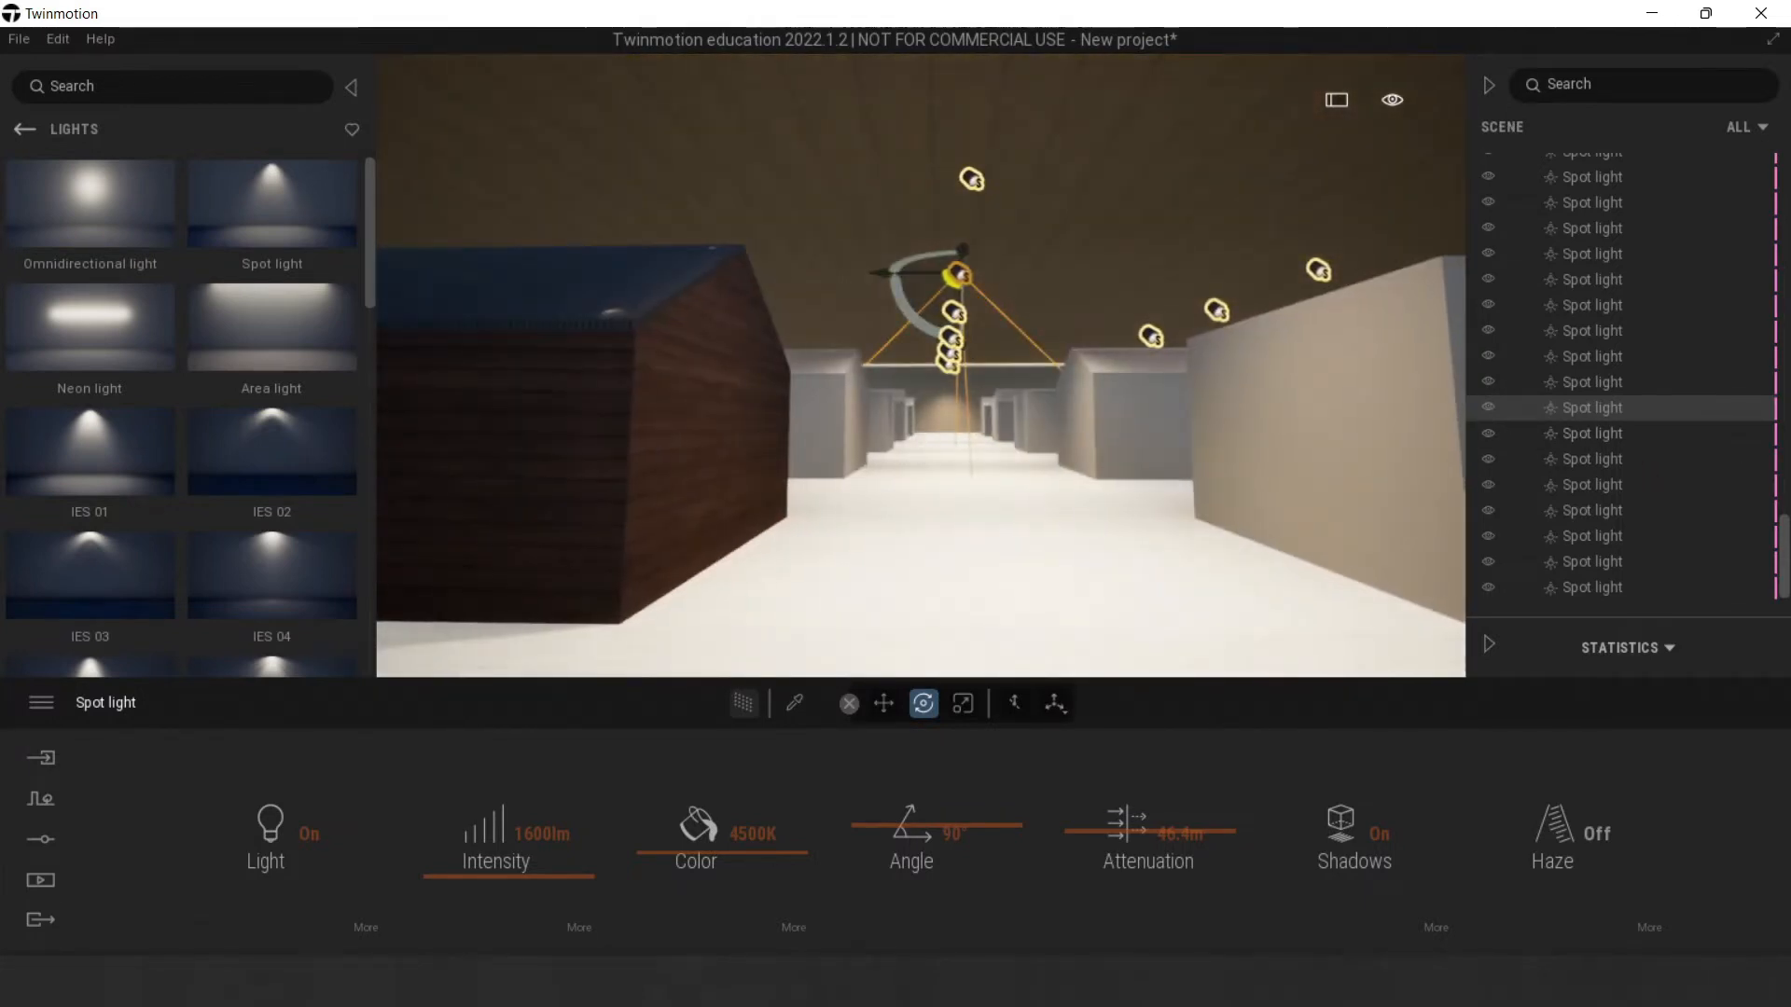
Step: Check individual spot lights in the scene list to identify which ones belong to the row above the aisle
left_click(1667, 385)
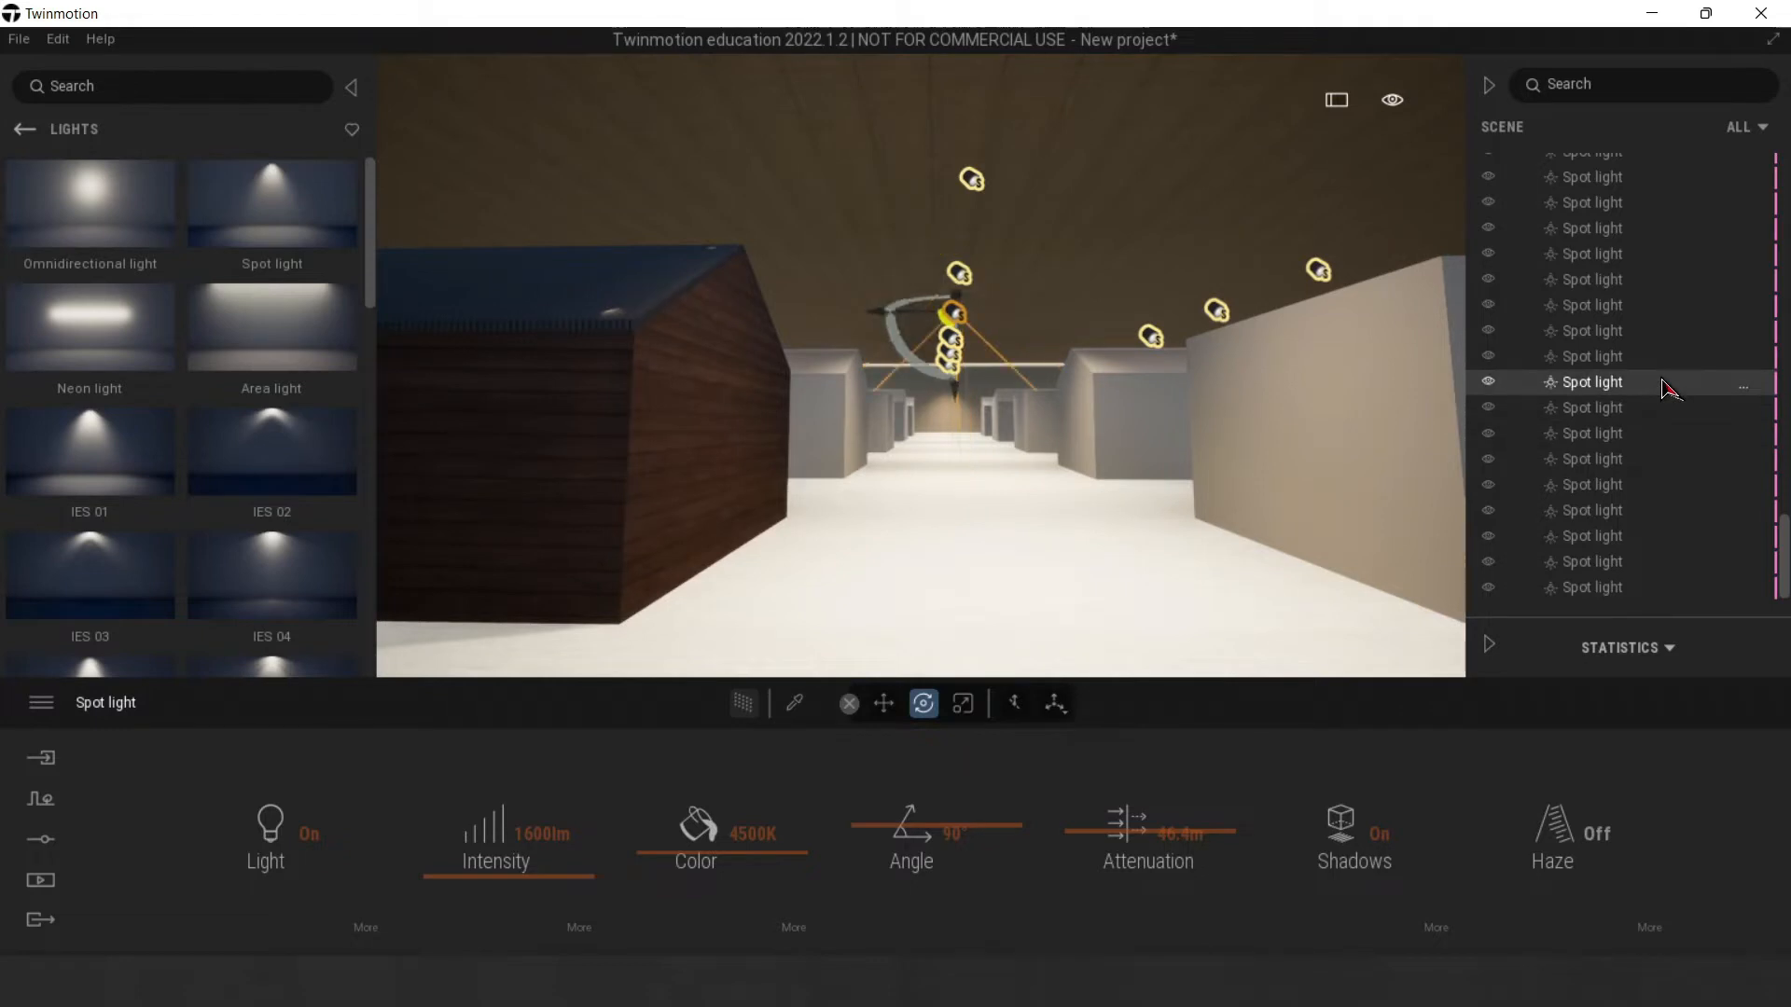
key("w")
left_click(1664, 285)
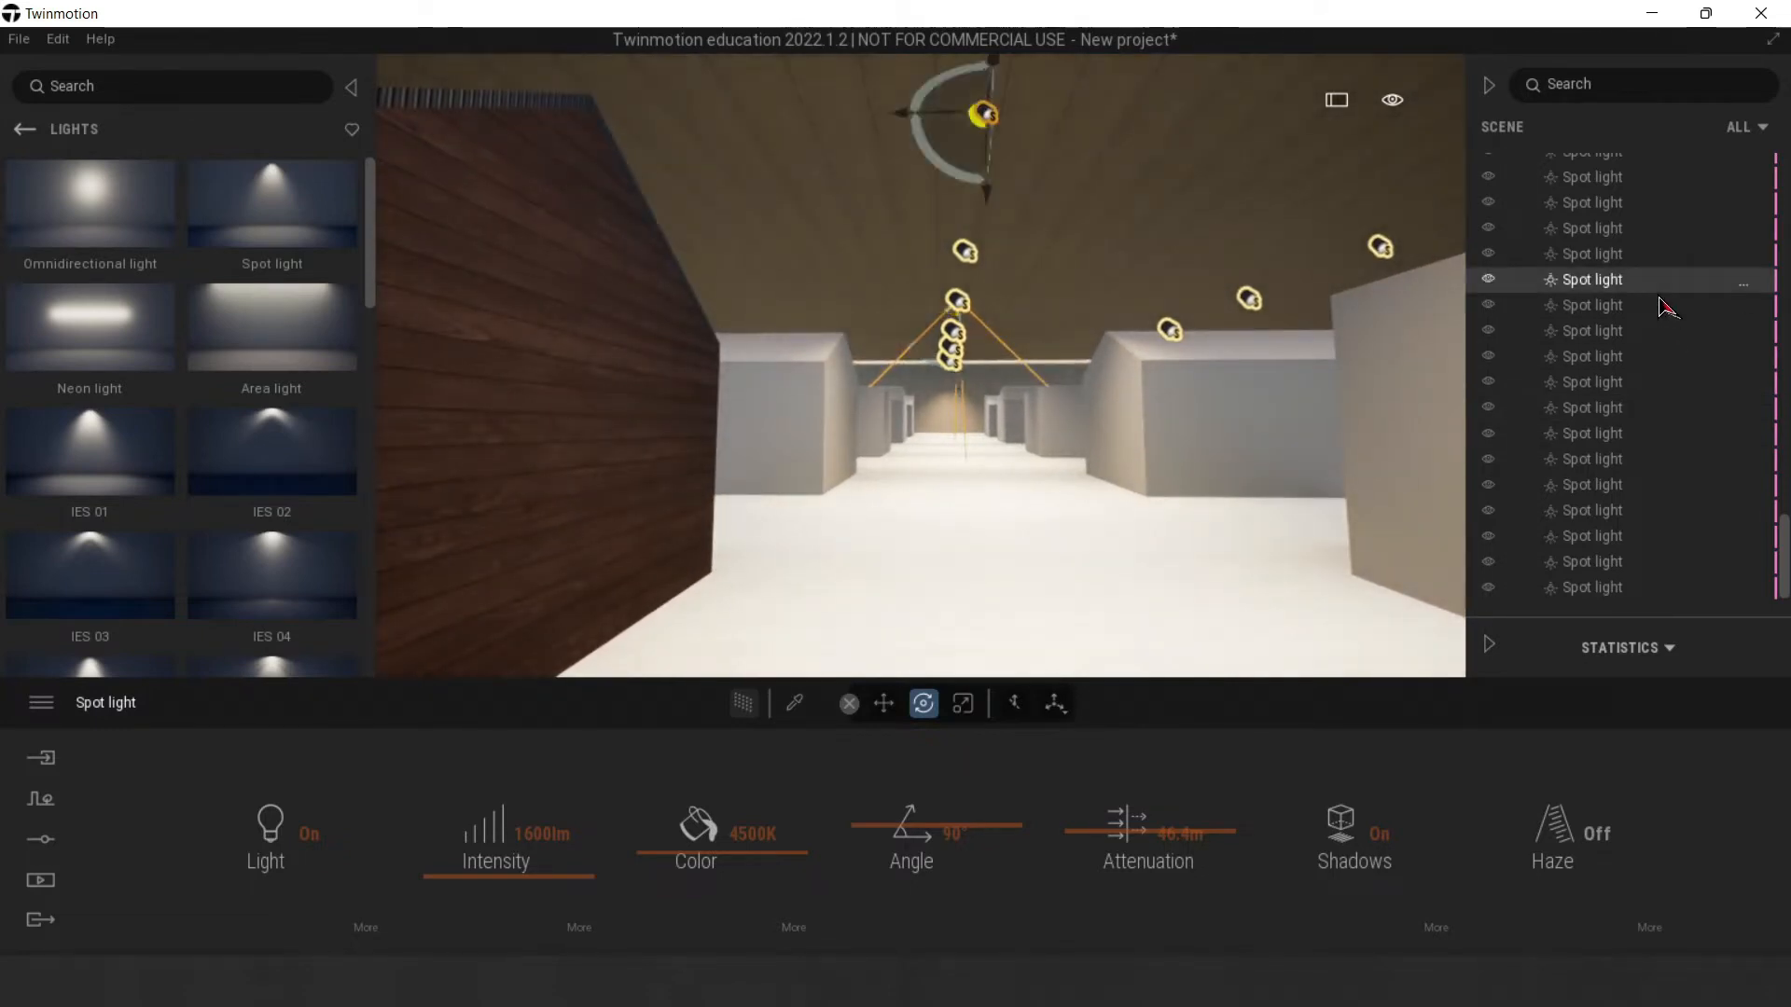
mouse_move(1222, 449)
right_mouse_down()
mouse_move(1334, 378)
mouse_move(1343, 424)
mouse_move(1223, 448)
right_mouse_up()
key("w")
scroll(1616, 210, "up", 1)
left_click(1618, 207)
scroll(1627, 170, "up", 4)
left_click(1646, 265)
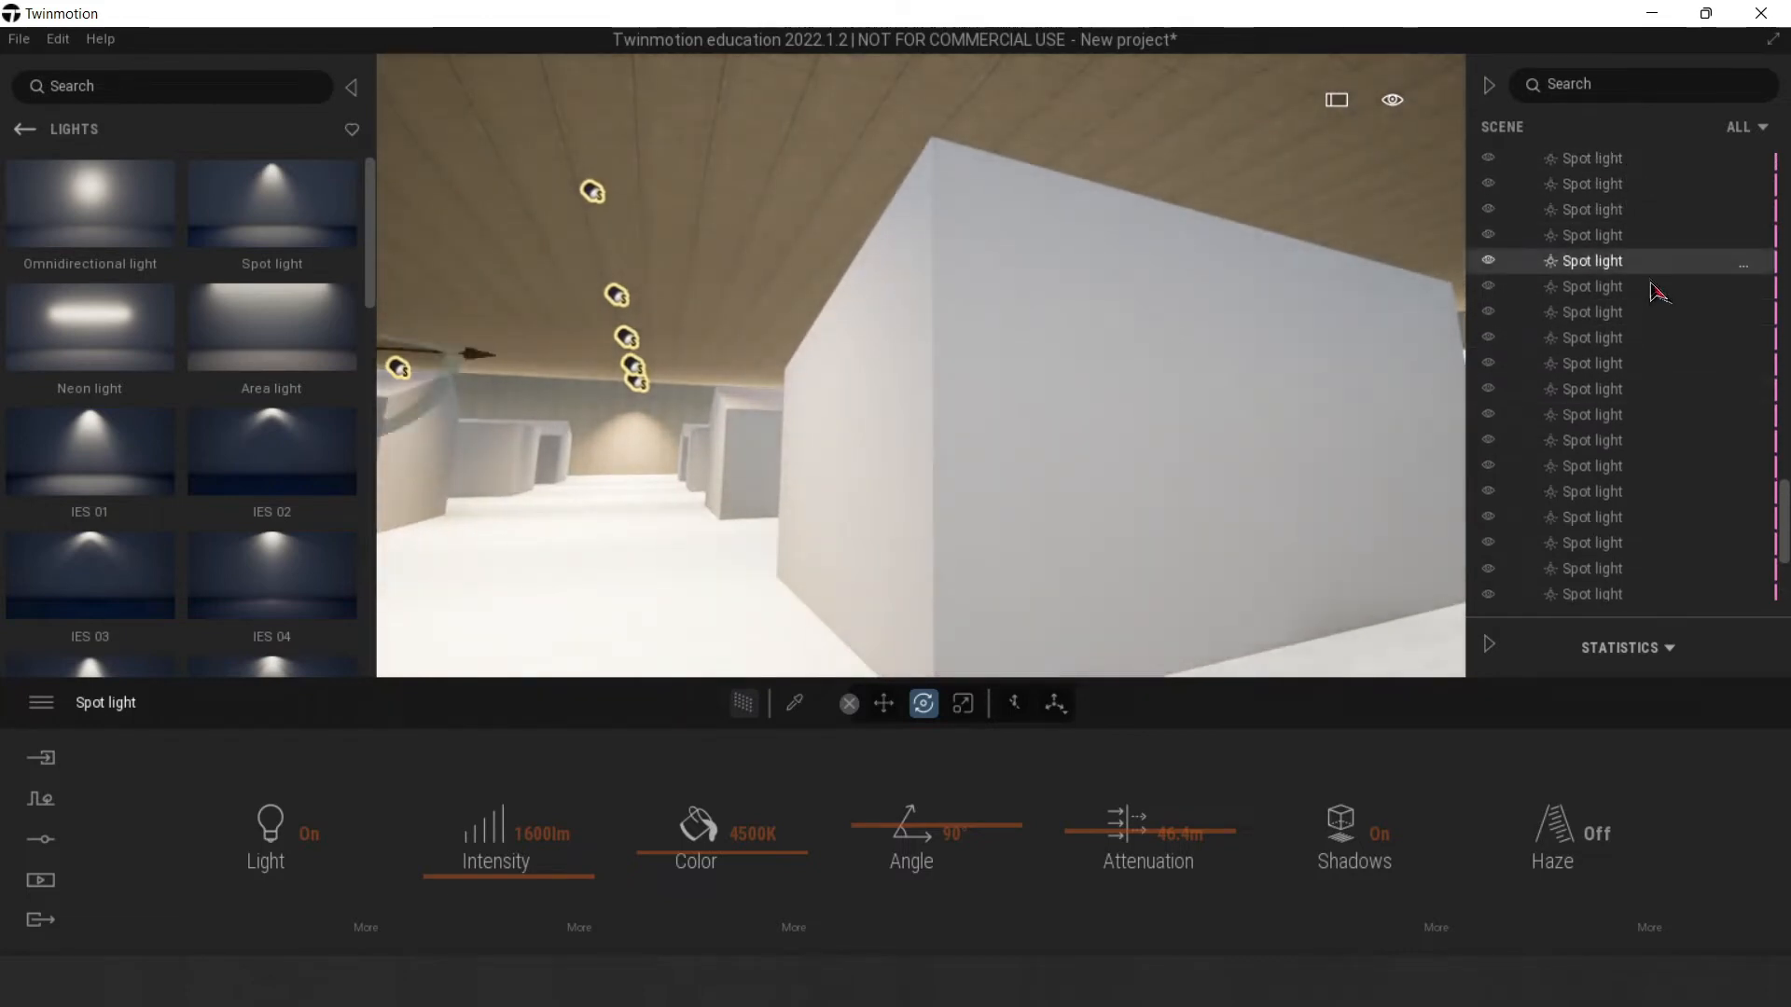
left_click(1657, 412)
left_click(1657, 493)
left_click(1655, 545)
scroll(1647, 577, "down", 3)
scroll(1649, 581, "down", 2)
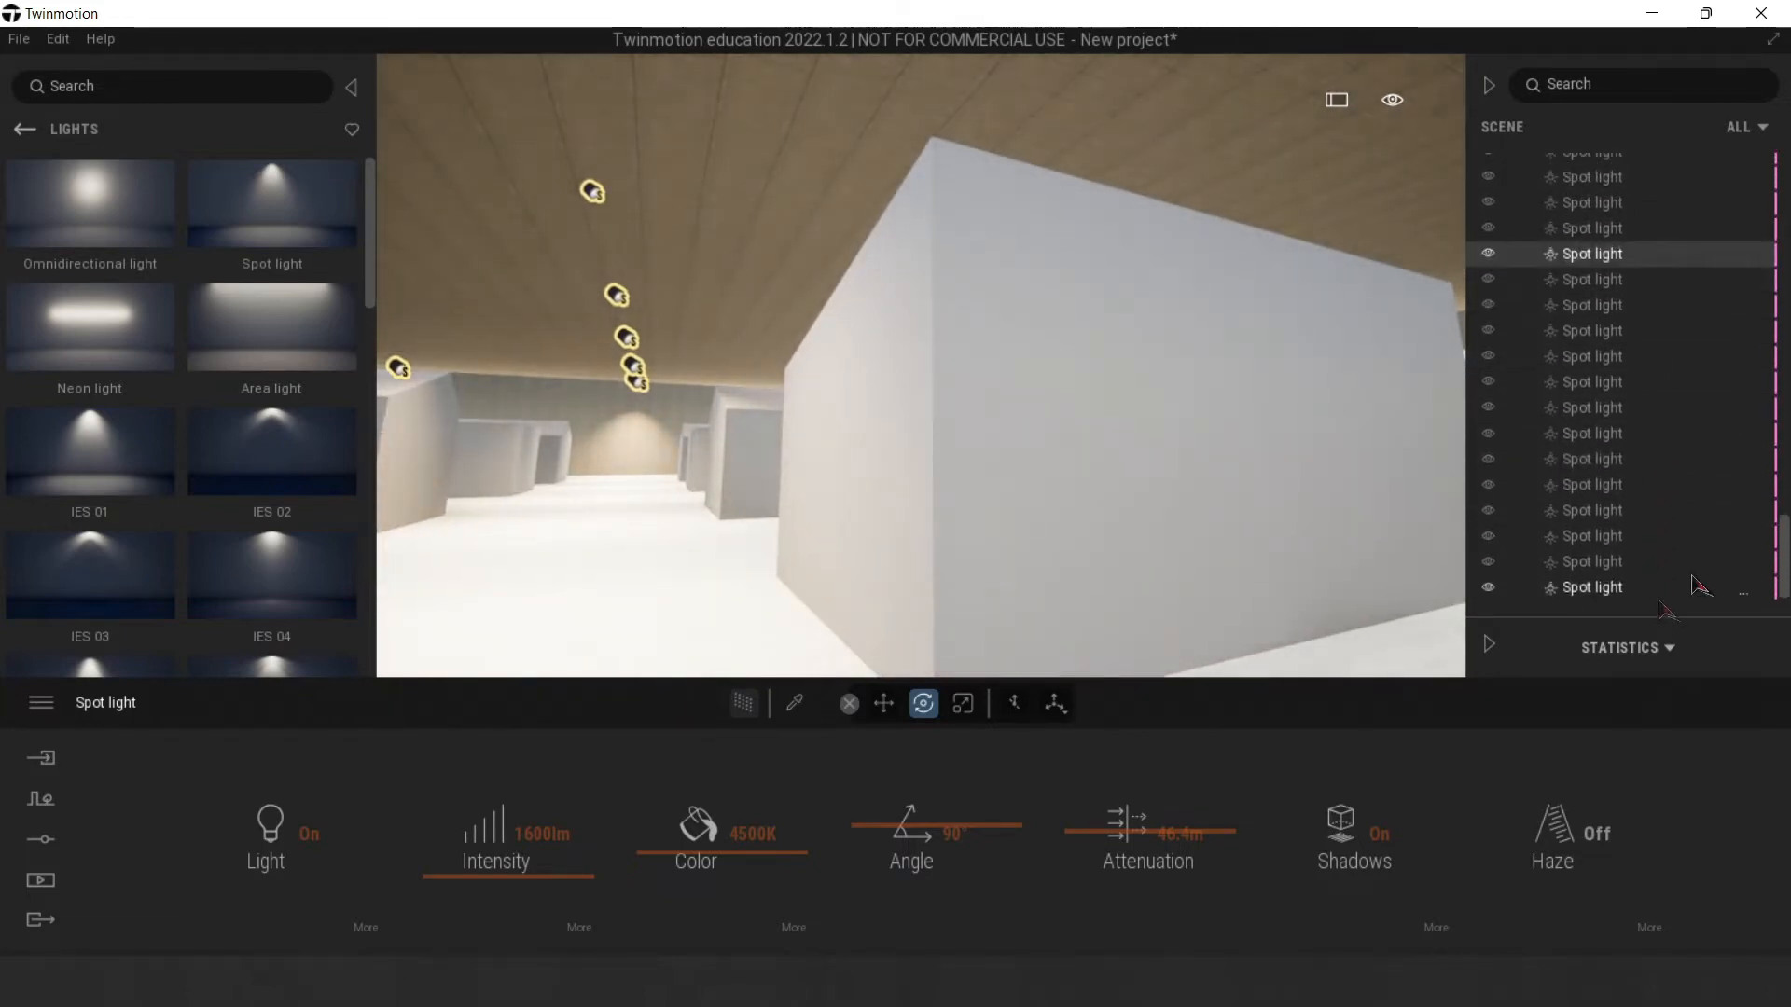
left_click(1633, 589)
left_click(1635, 538)
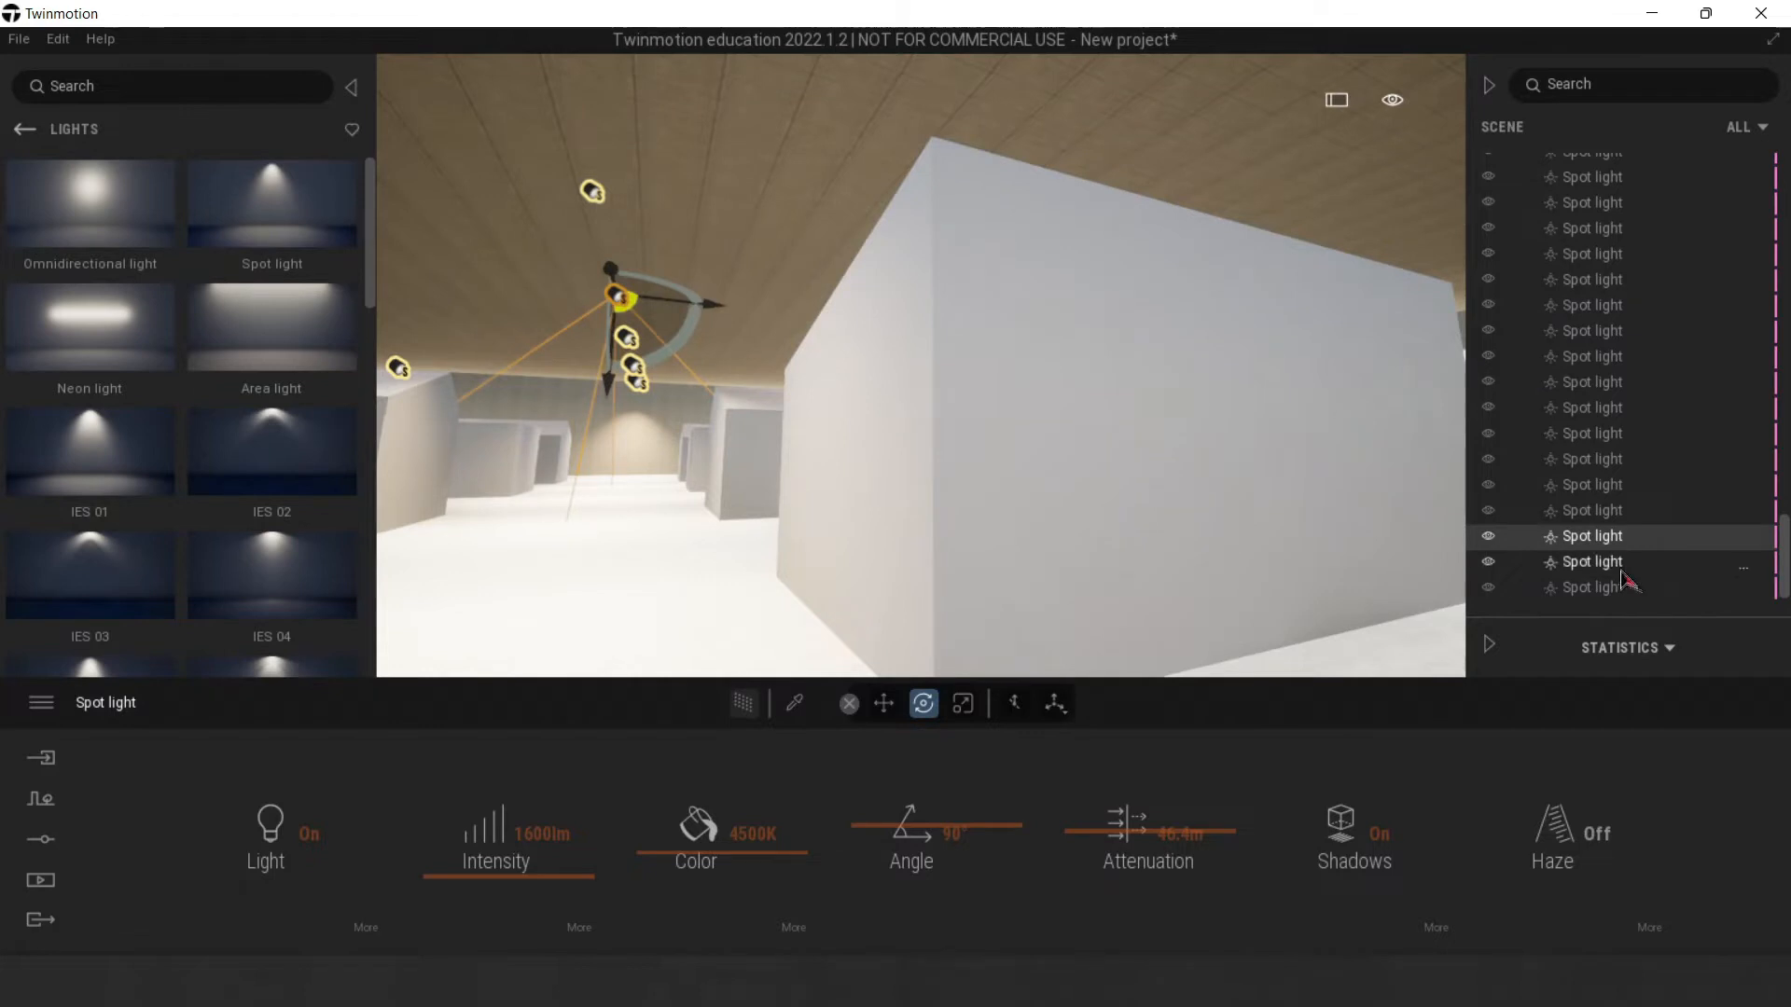
left_click(1632, 564)
left_click(1619, 589)
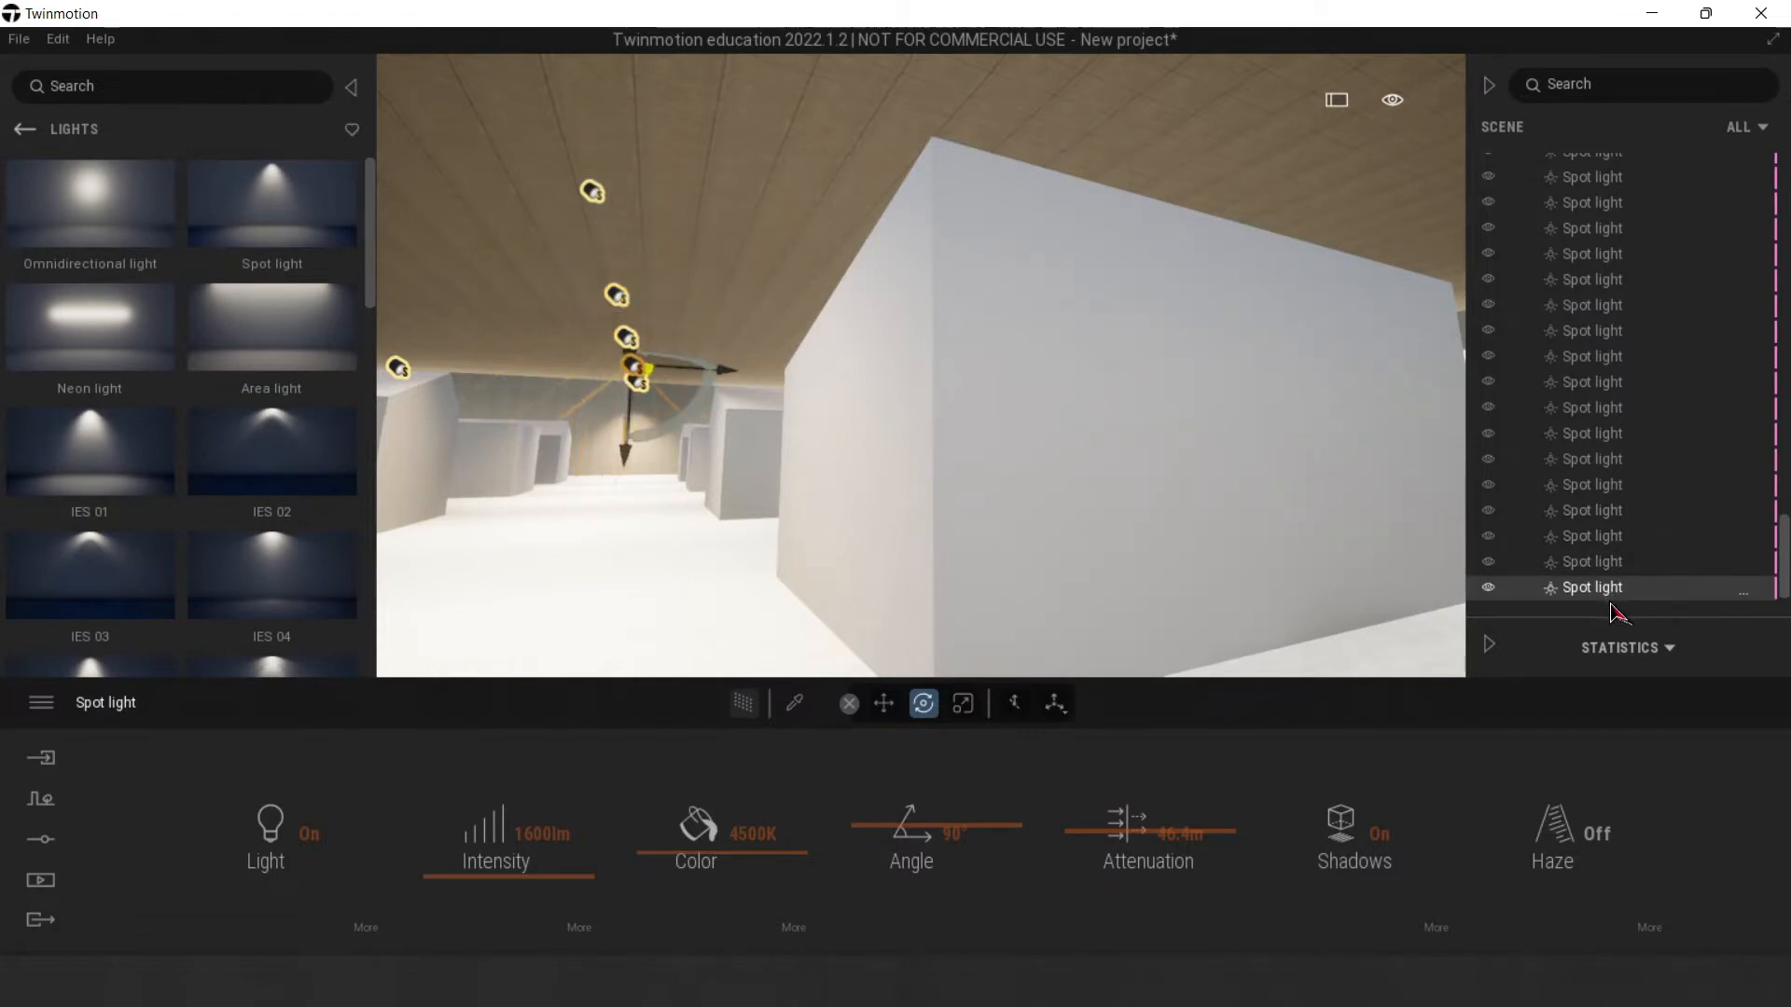
Step: Select the last six spot lights in the scene list and check their positions from above the stands
left_click(1657, 438)
left_click(1651, 467)
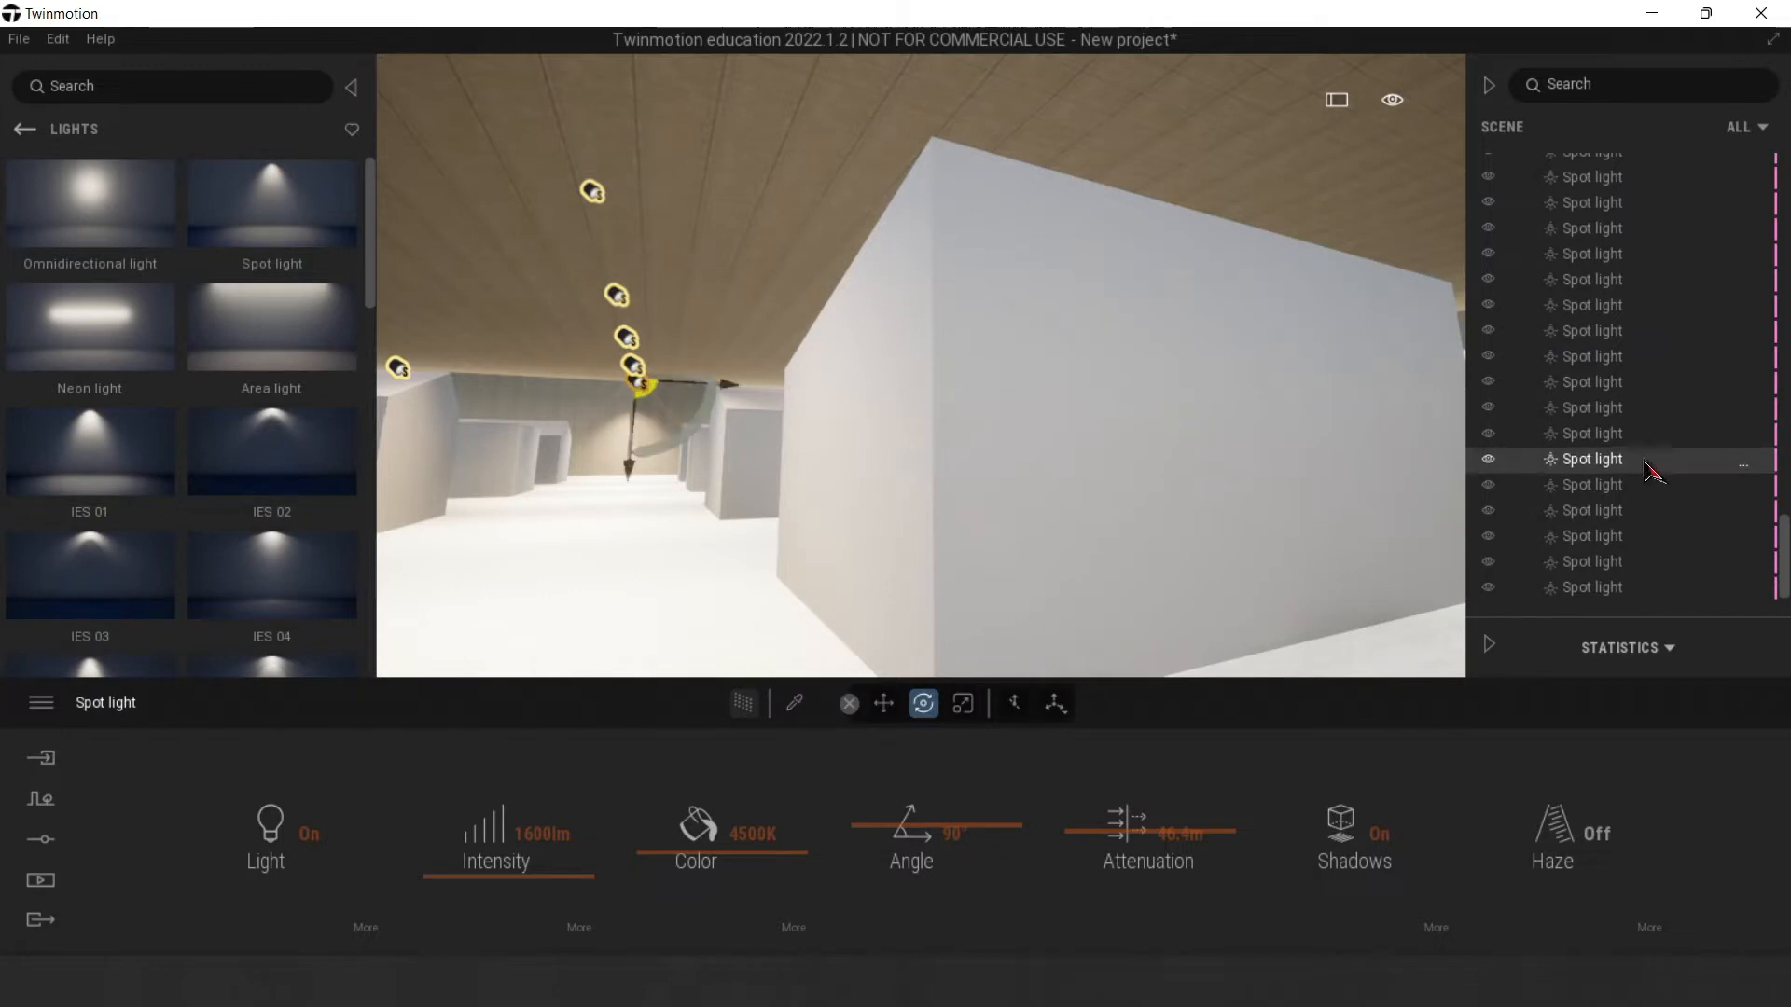
left_click(1662, 594, "shift")
right_click_drag(1056, 472, 1129, 535)
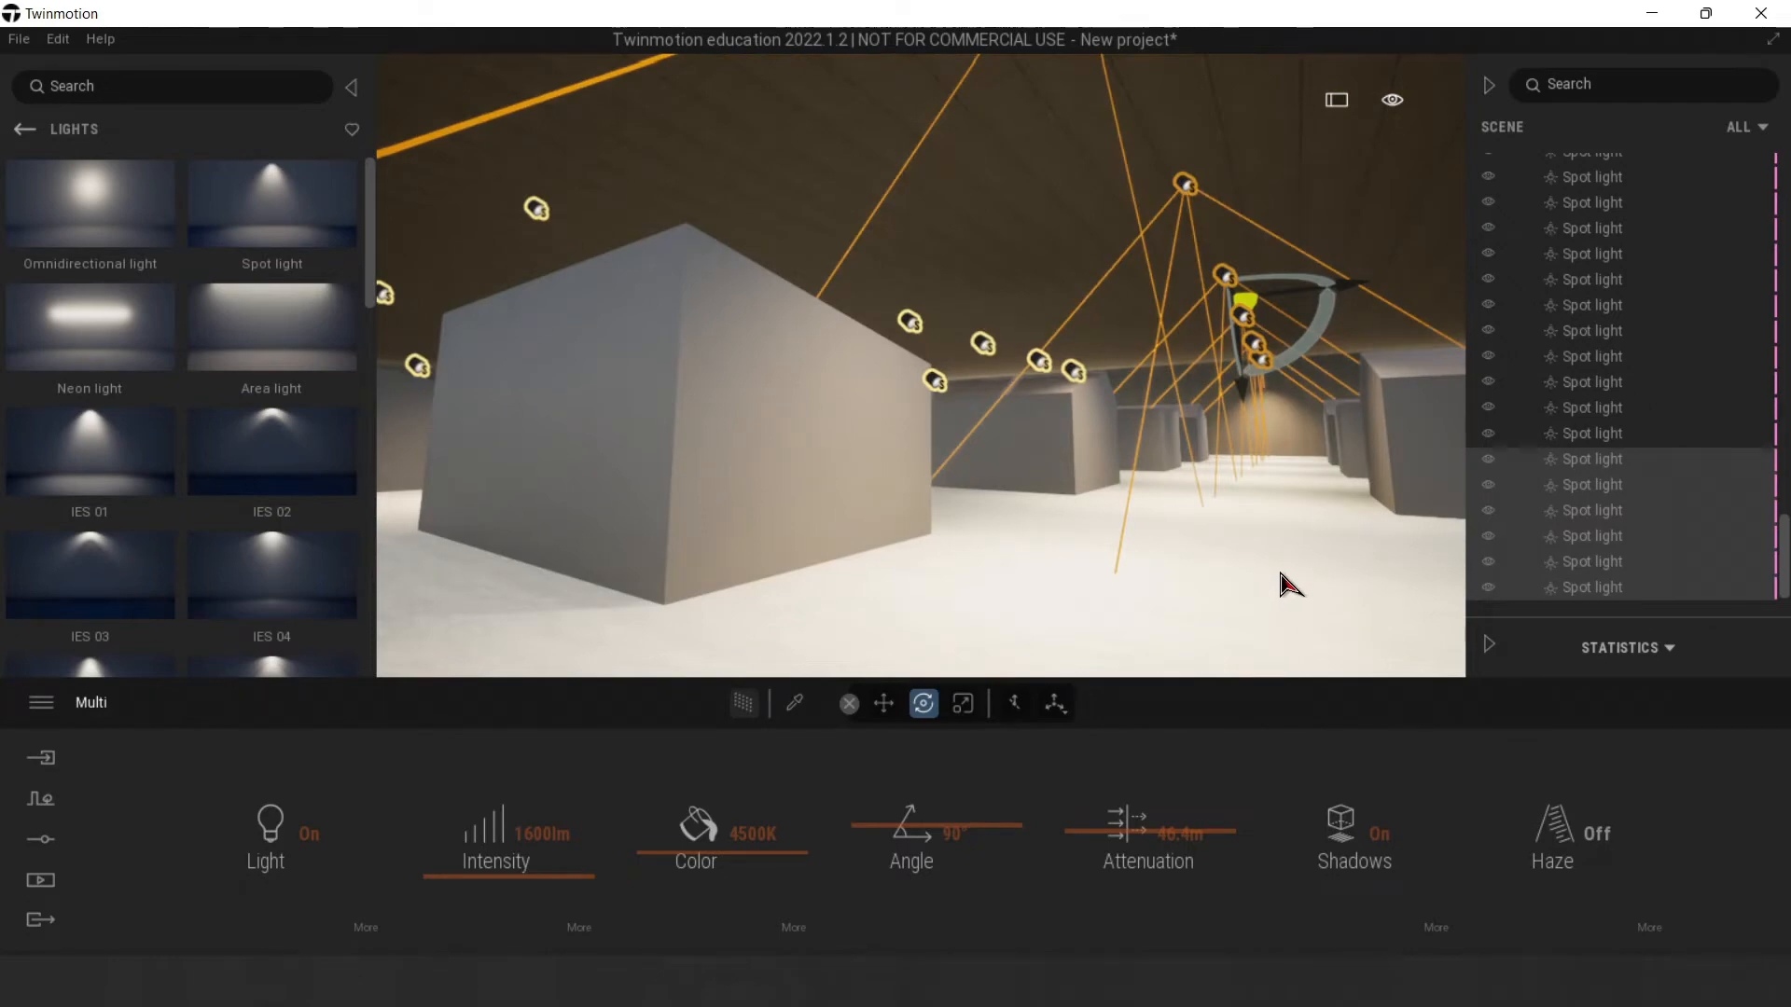
key("e")
right_click_drag(1309, 552, 1379, 572)
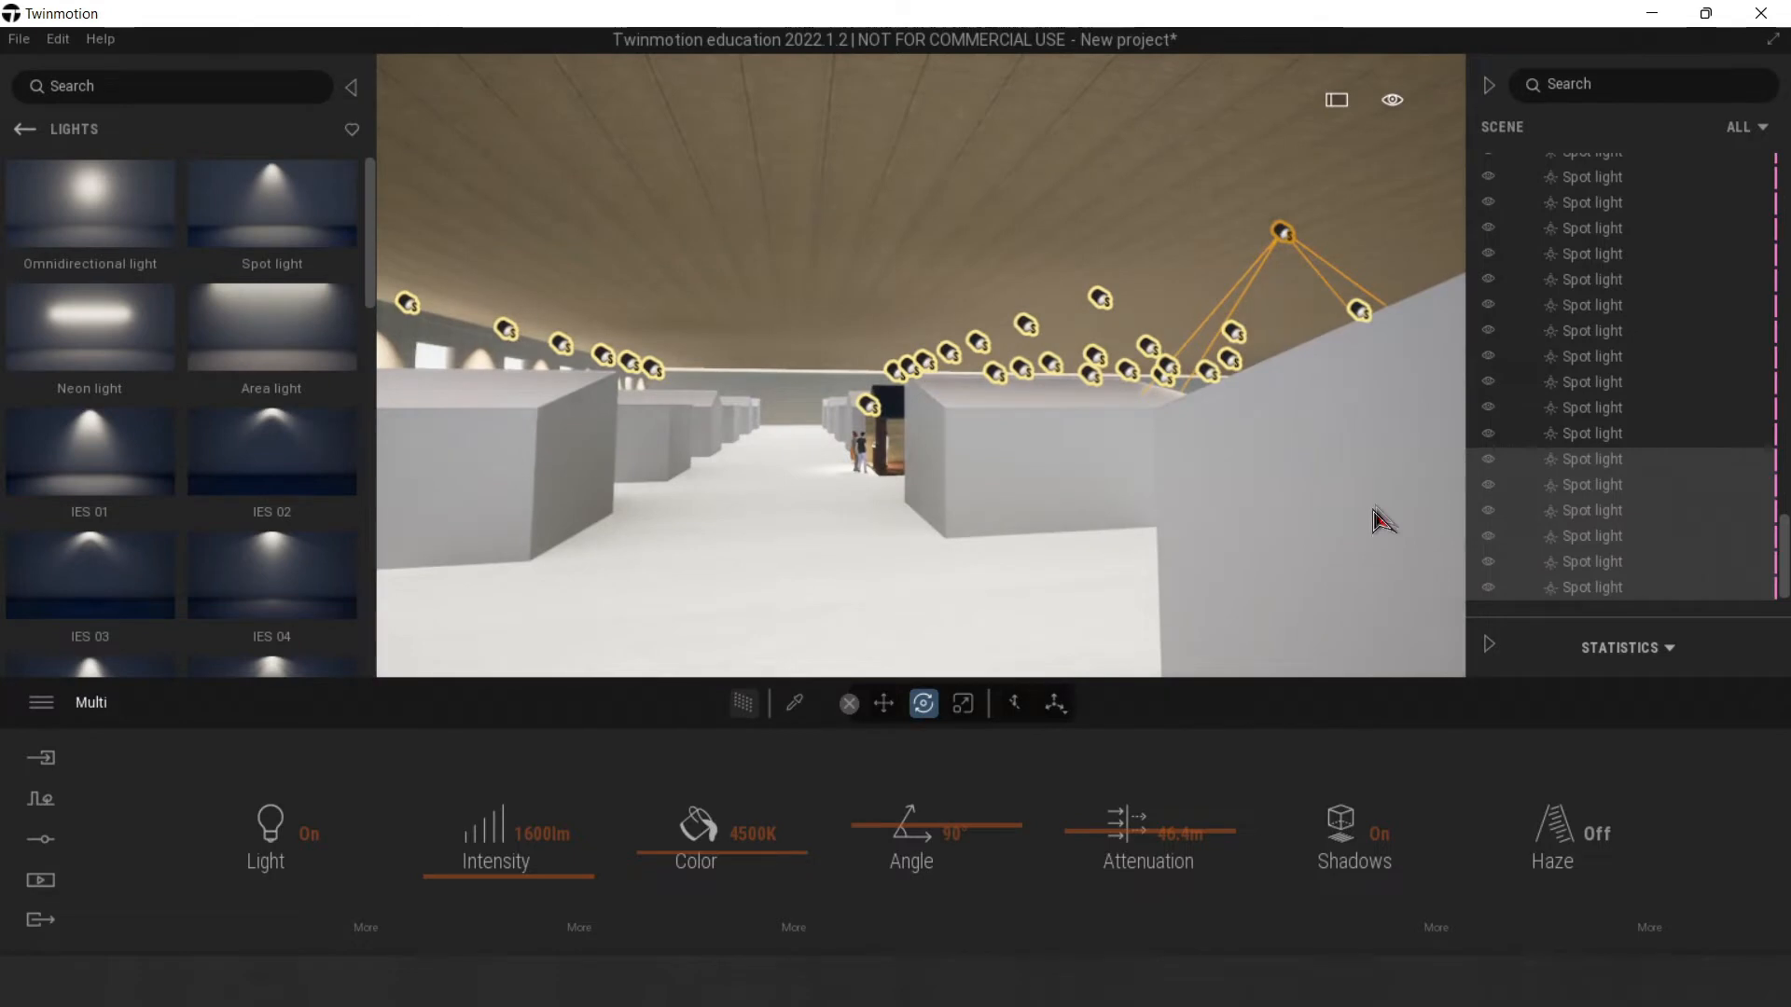
key("e")
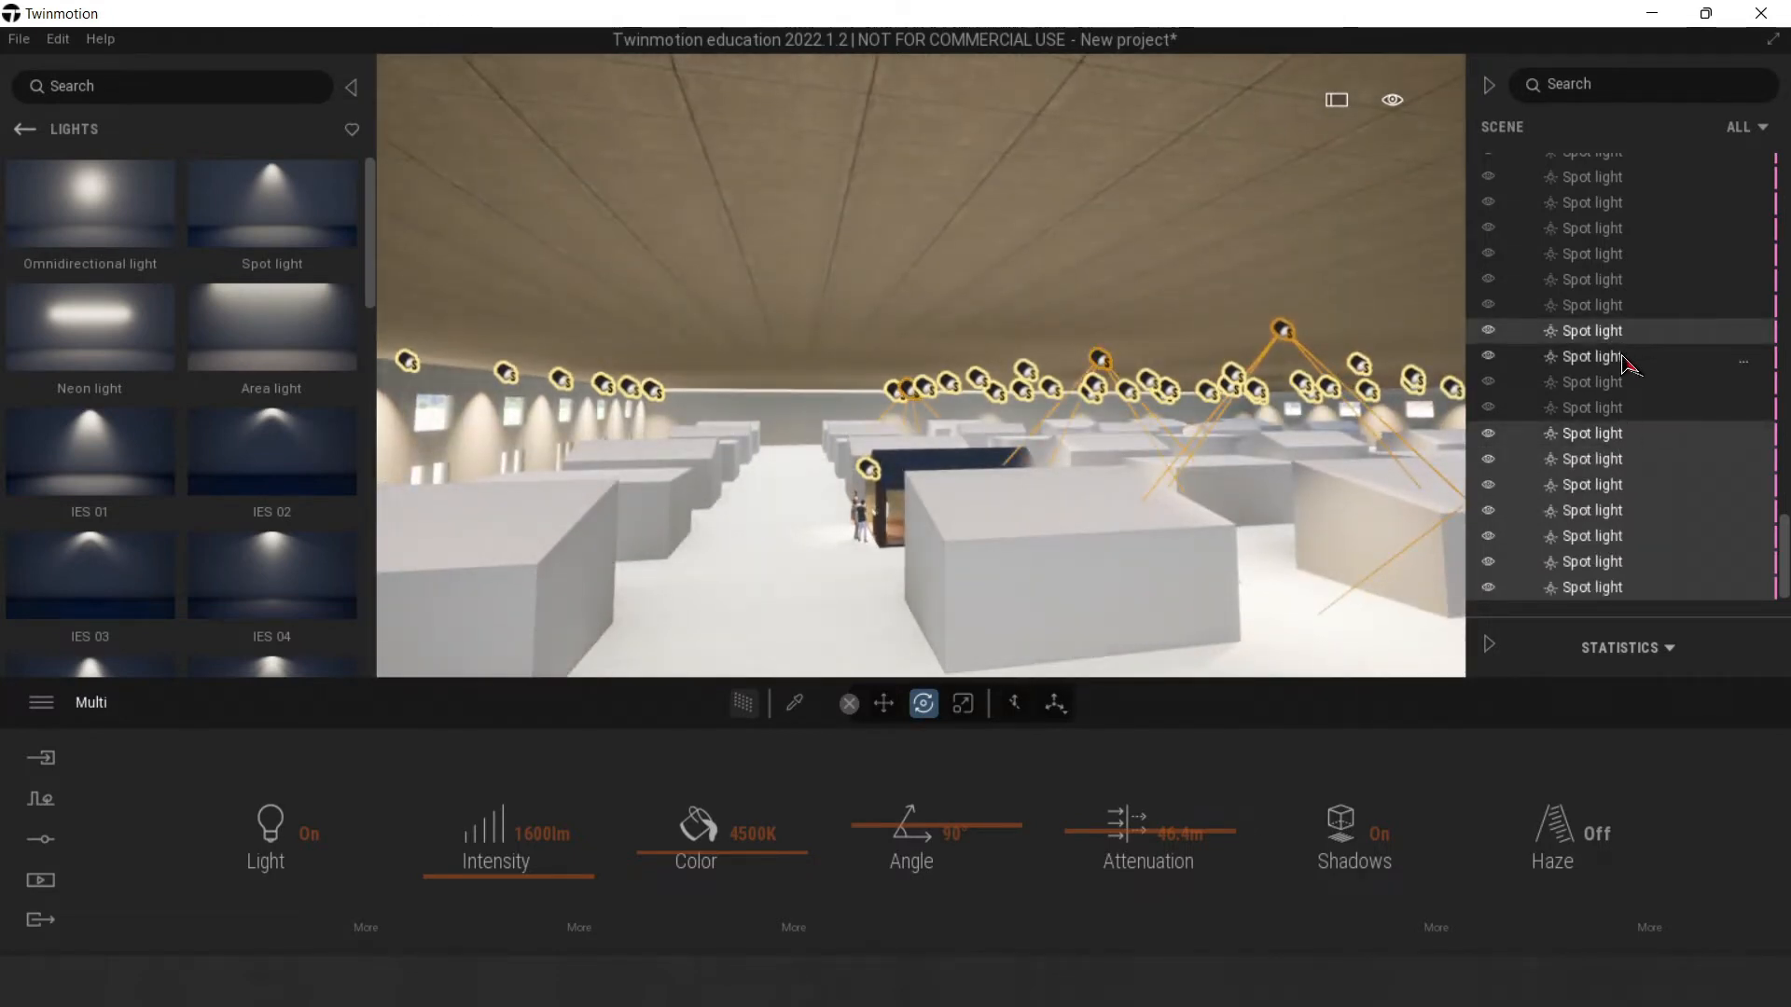
Step: Extend the selection upward in the scene list to cover the whole aisle row, dropping the surplus spot lights
left_click(1594, 408, "shift")
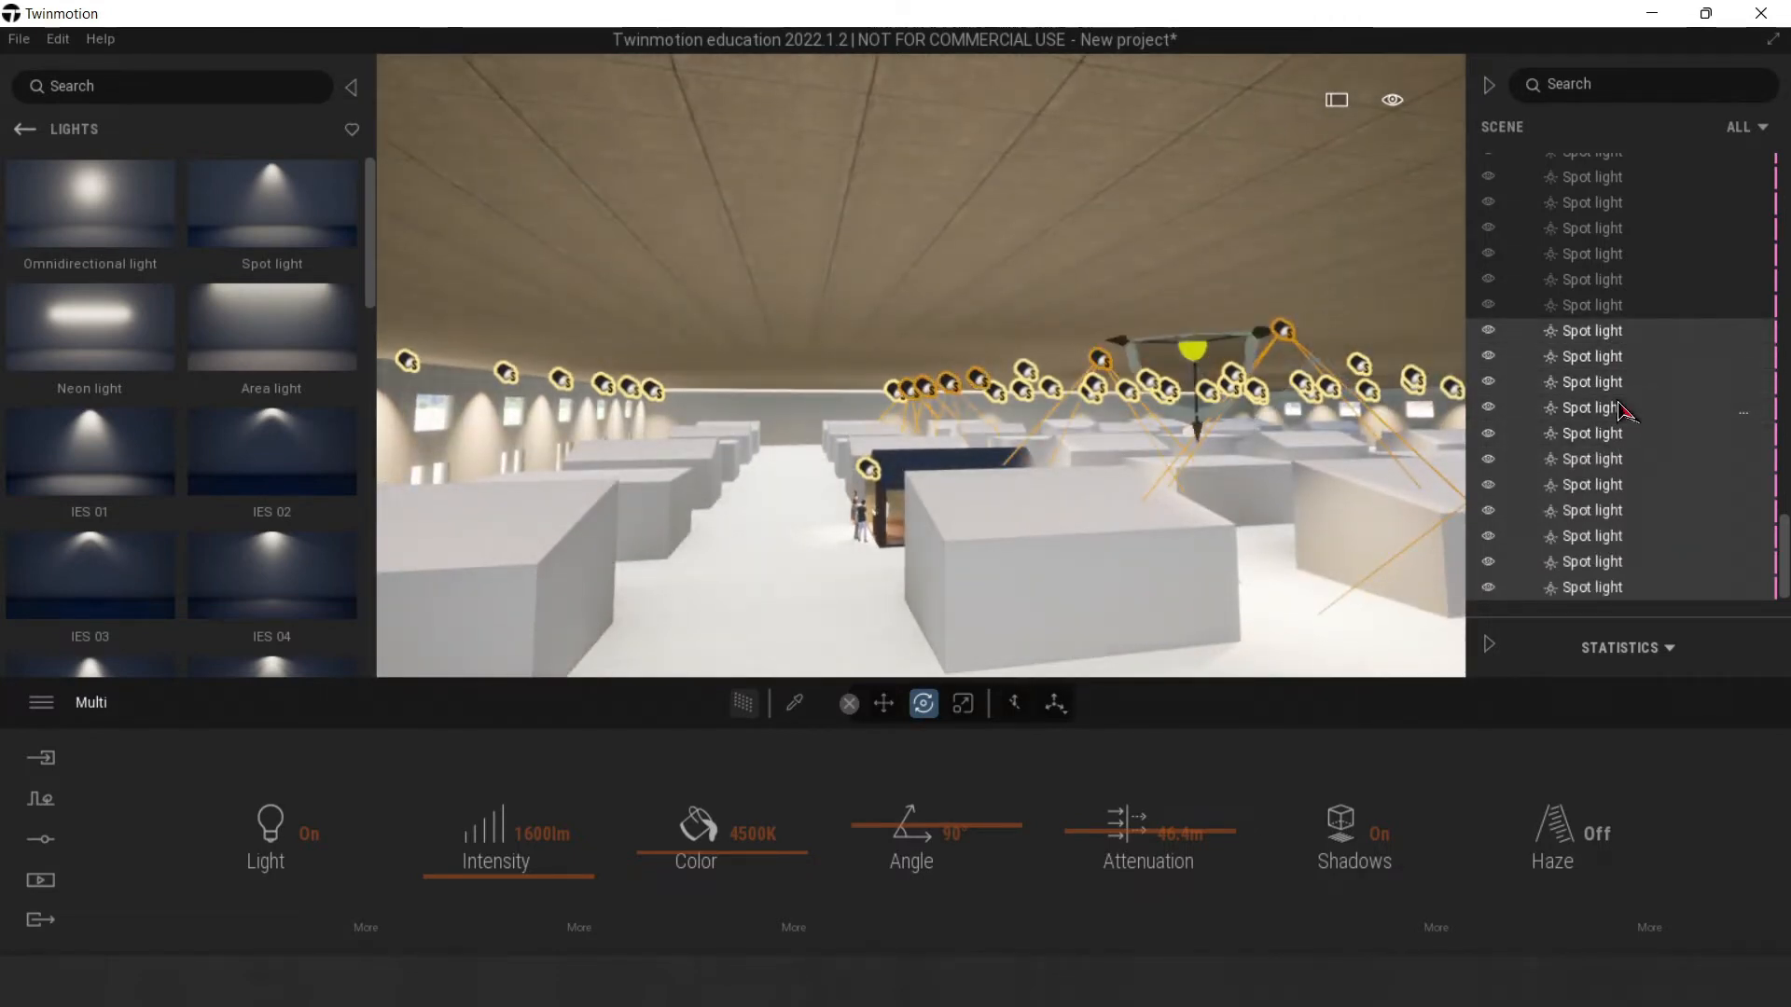
left_click(1645, 308, "shift")
left_click(1639, 291, "shift")
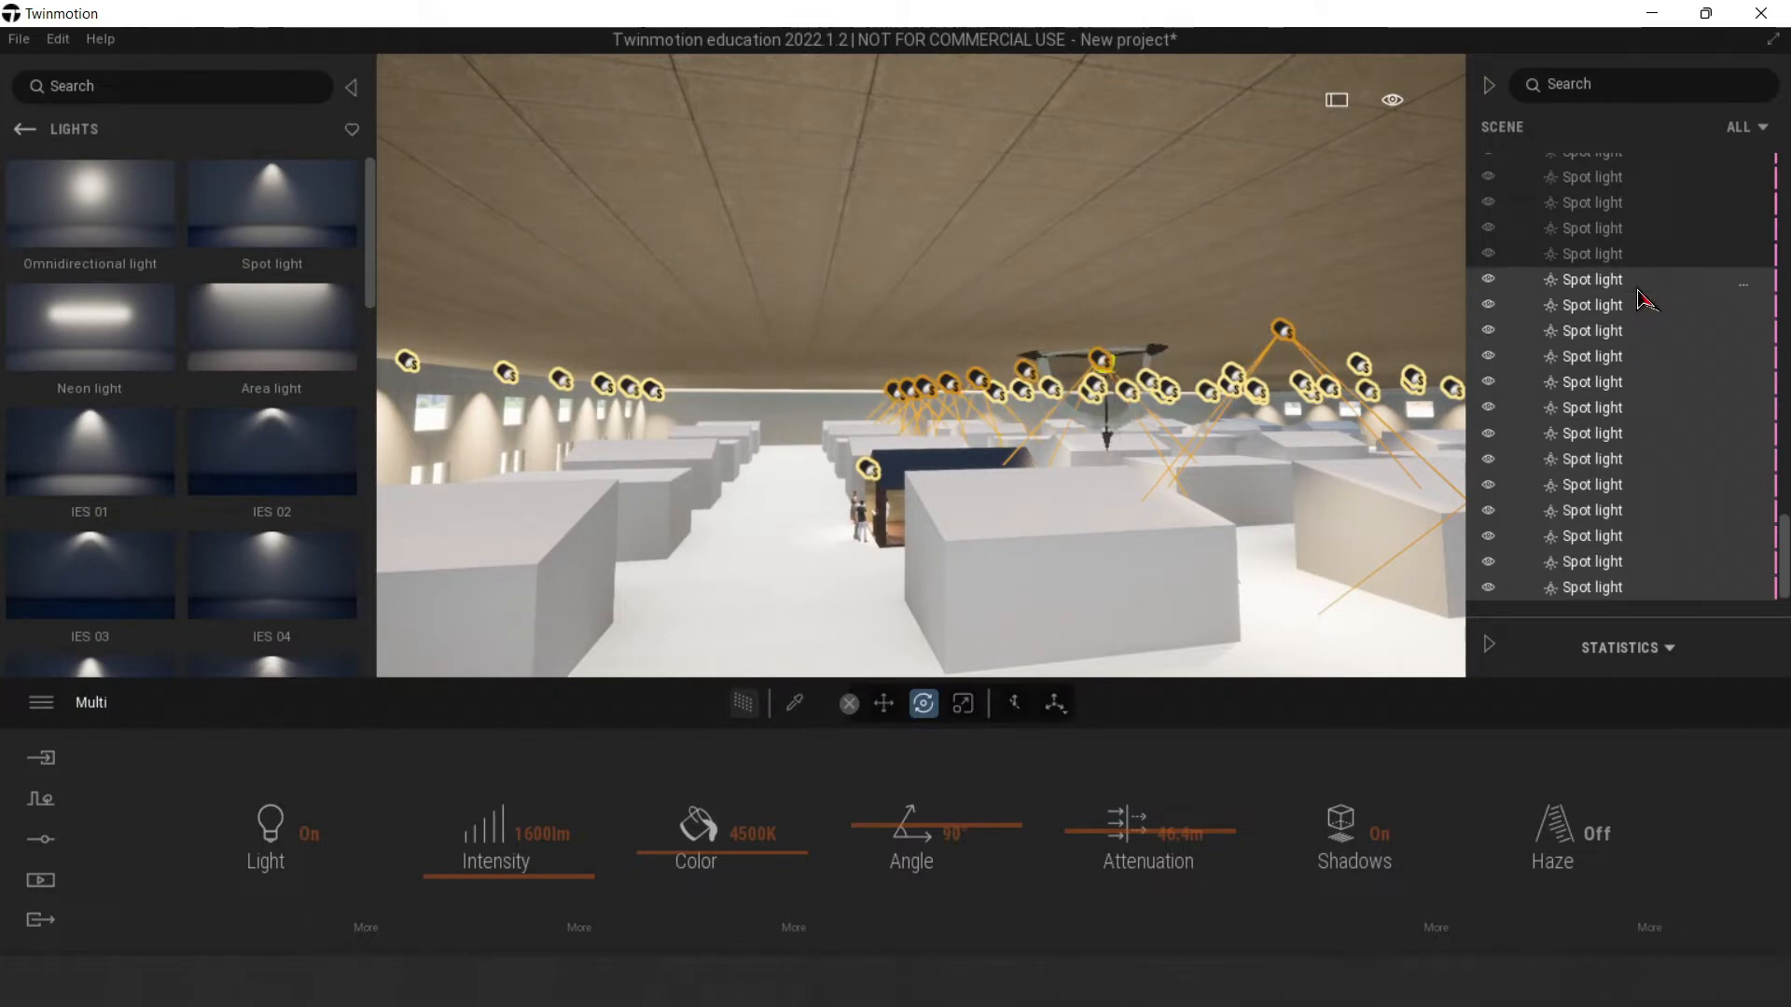
left_click(1652, 266, "shift")
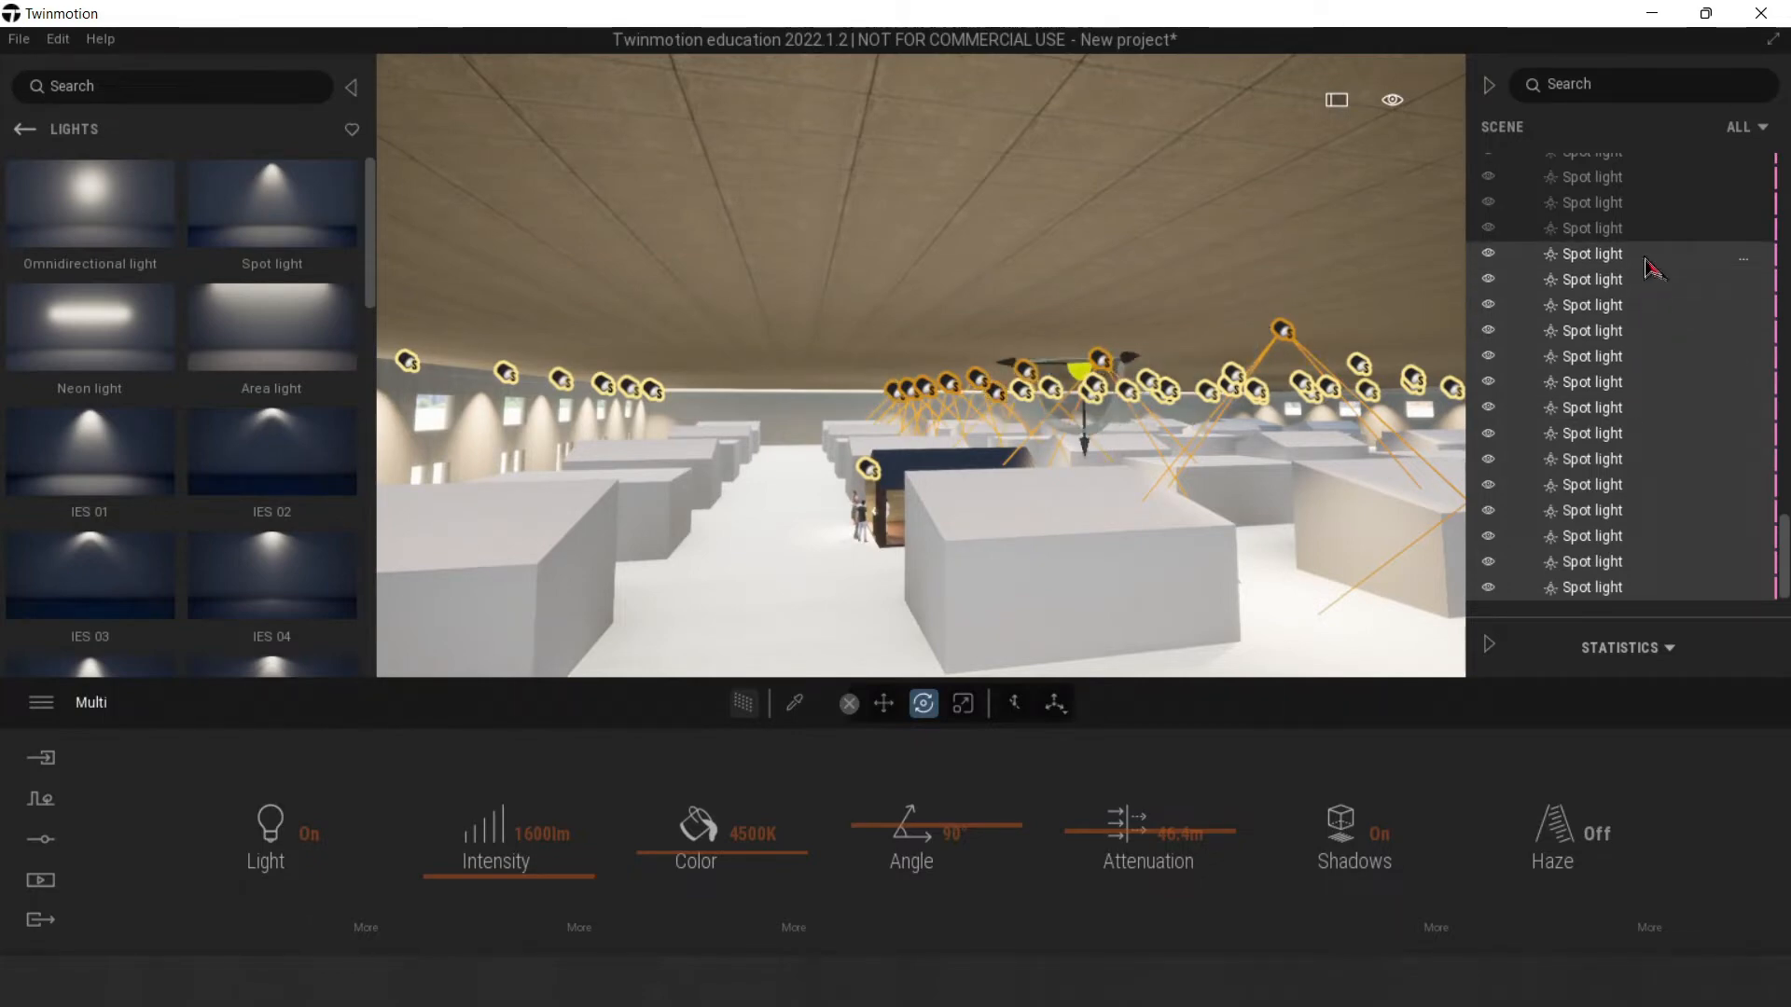
left_click(1651, 239, "shift")
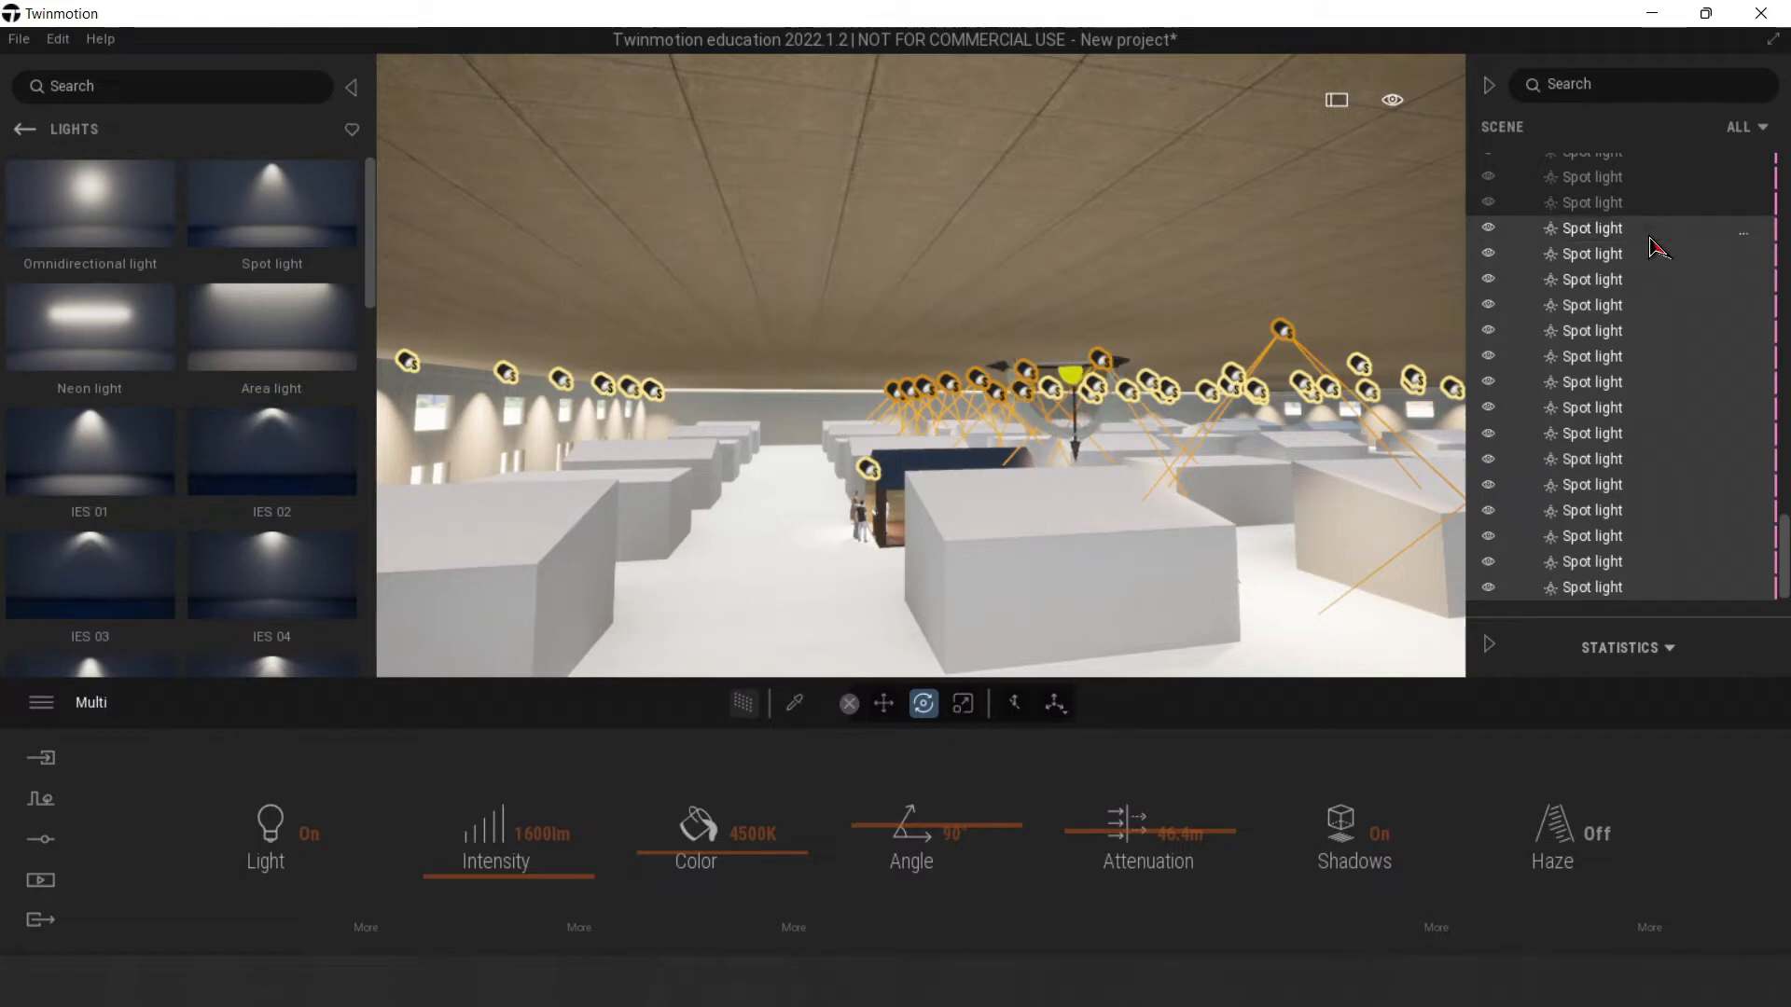
left_click(1658, 213, "shift")
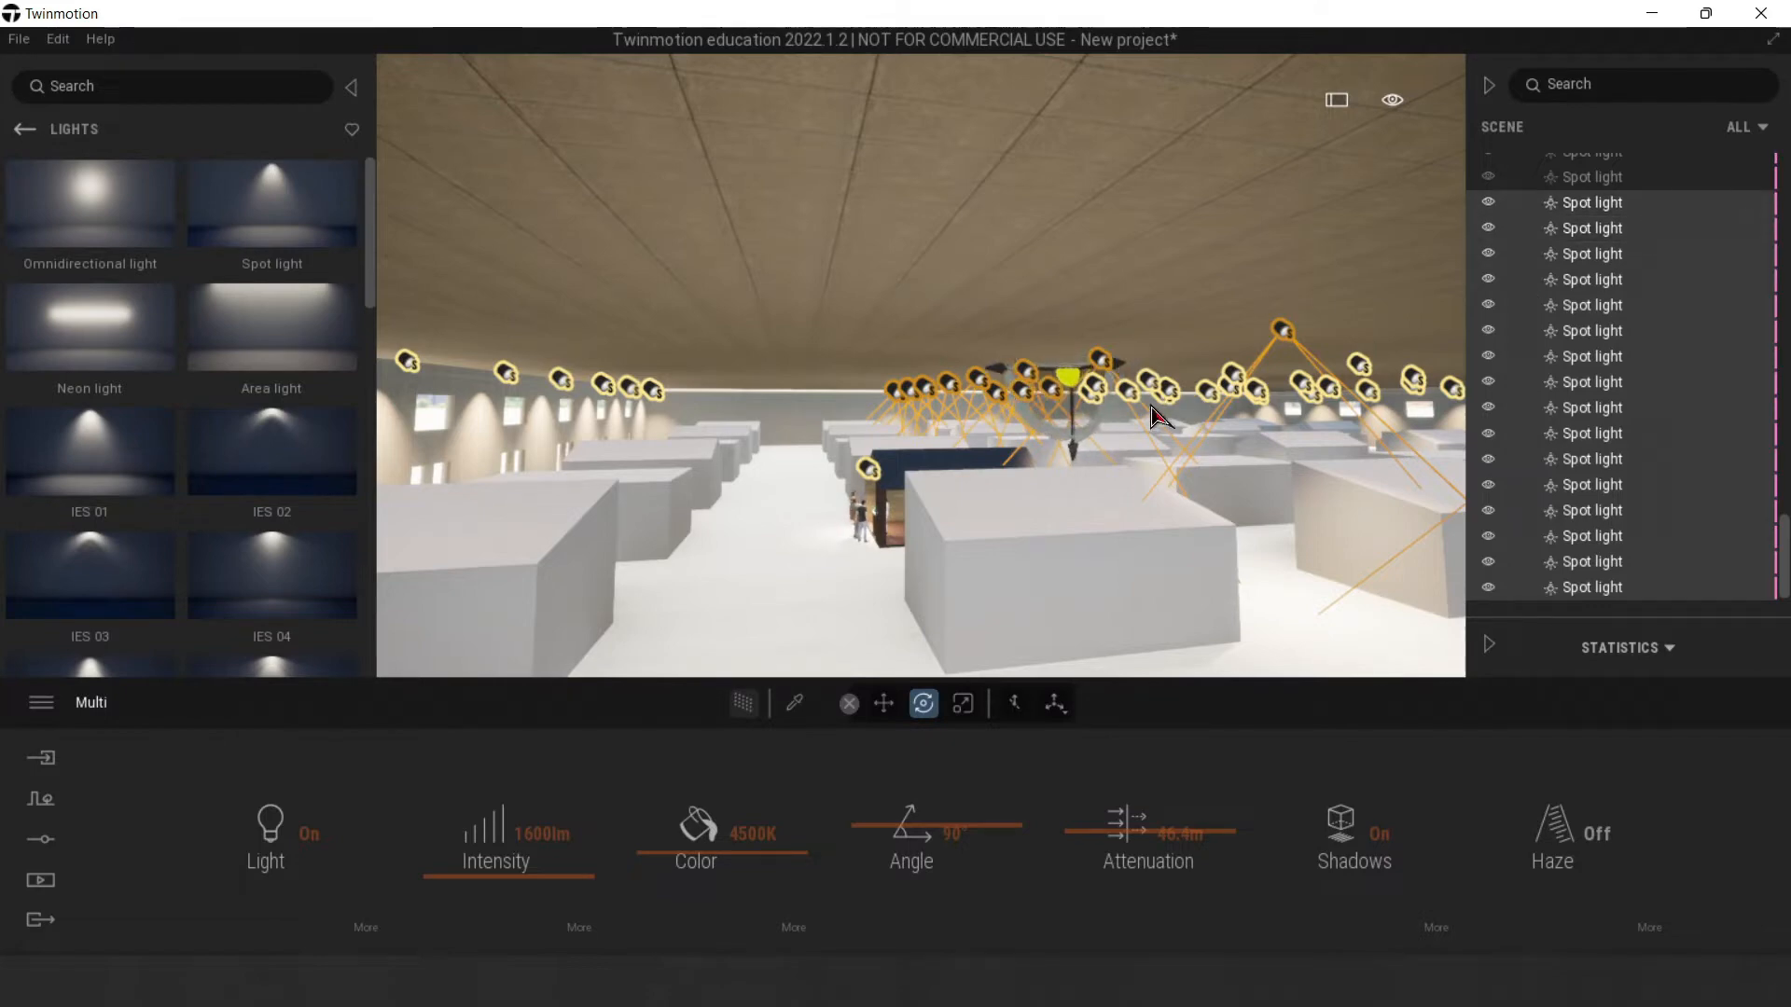
middle_click_drag(1156, 417, 919, 424)
left_click(1576, 203, "ctrl")
left_click(1581, 228, "ctrl")
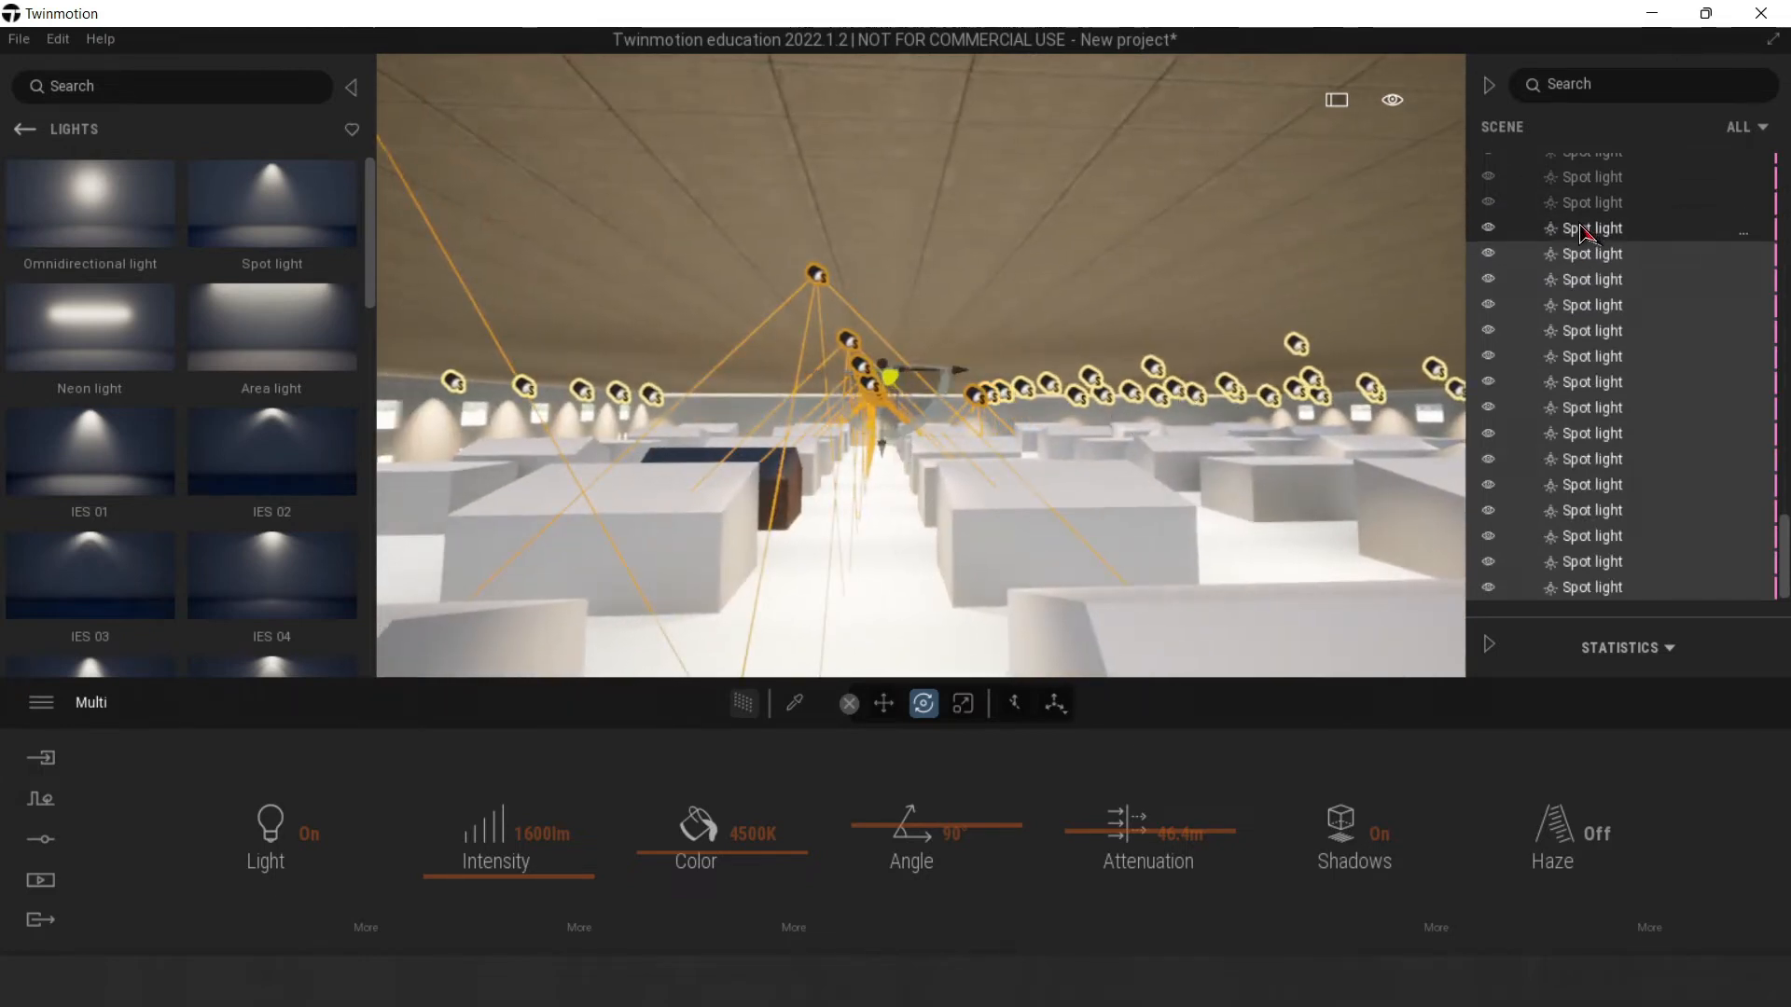
Step: Paste the selected spot light row as instances and move it over the aisle in front of the pavilion
key("ctrl+v")
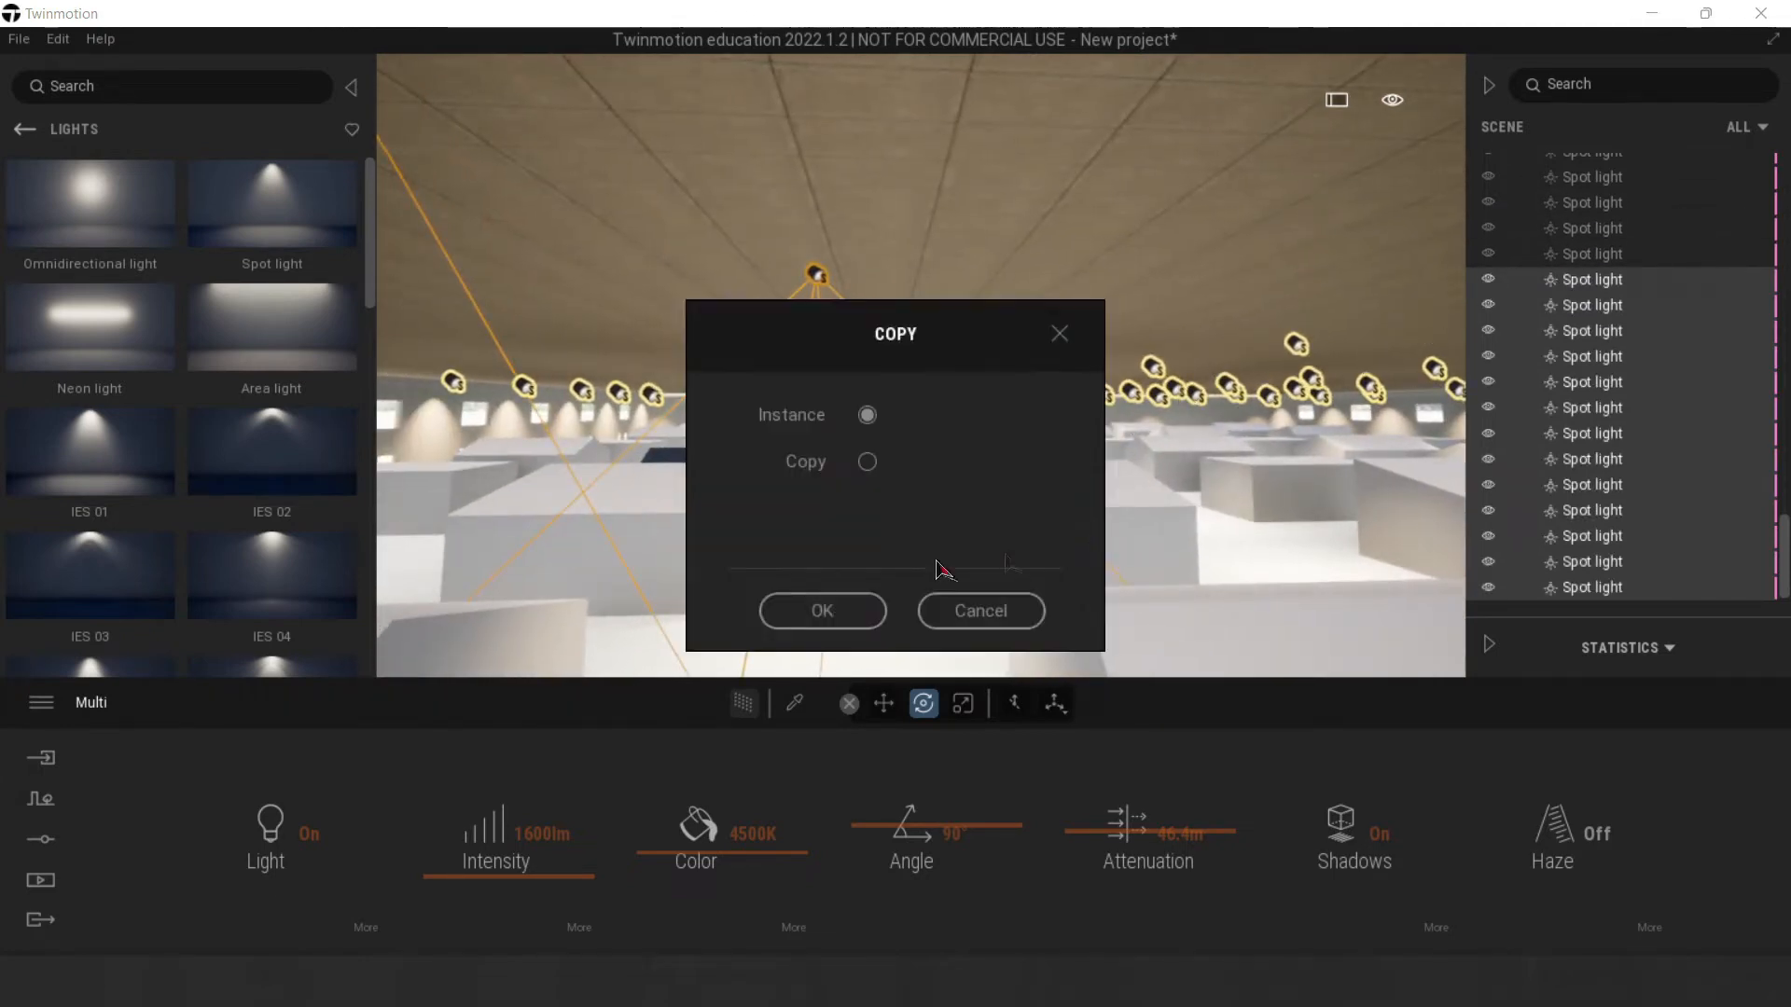
left_click(824, 613)
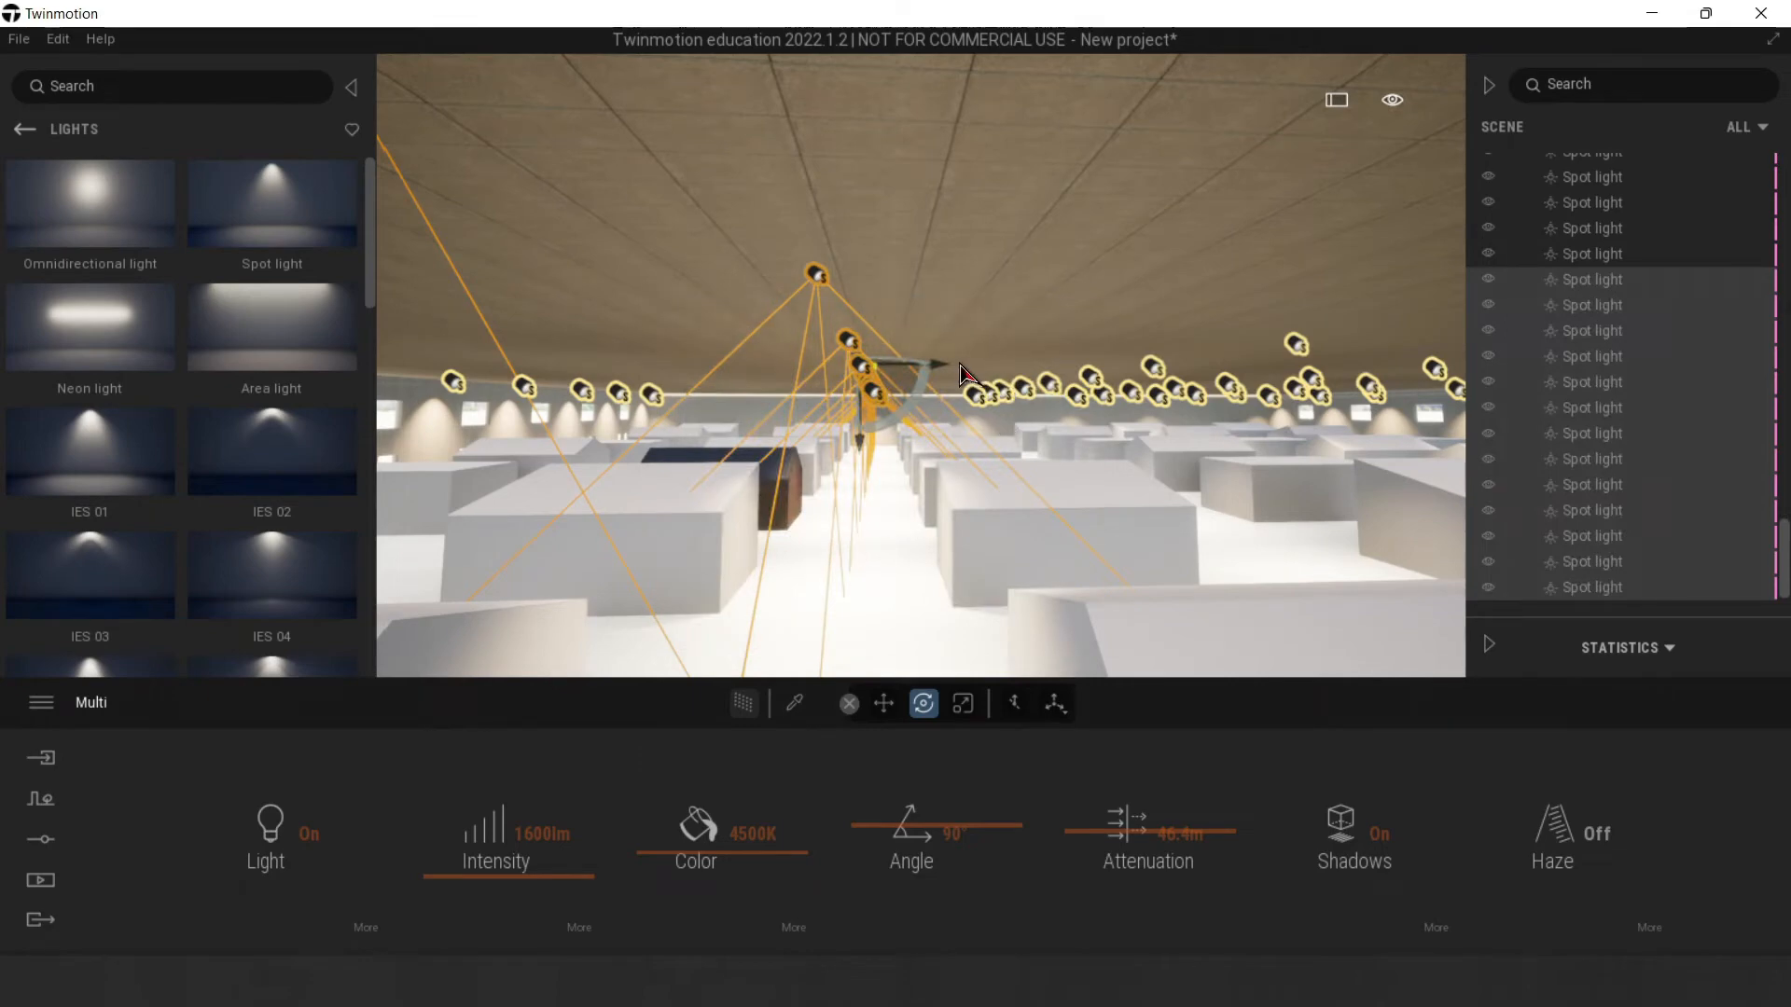
left_click_drag(944, 375, 751, 371)
key("a")
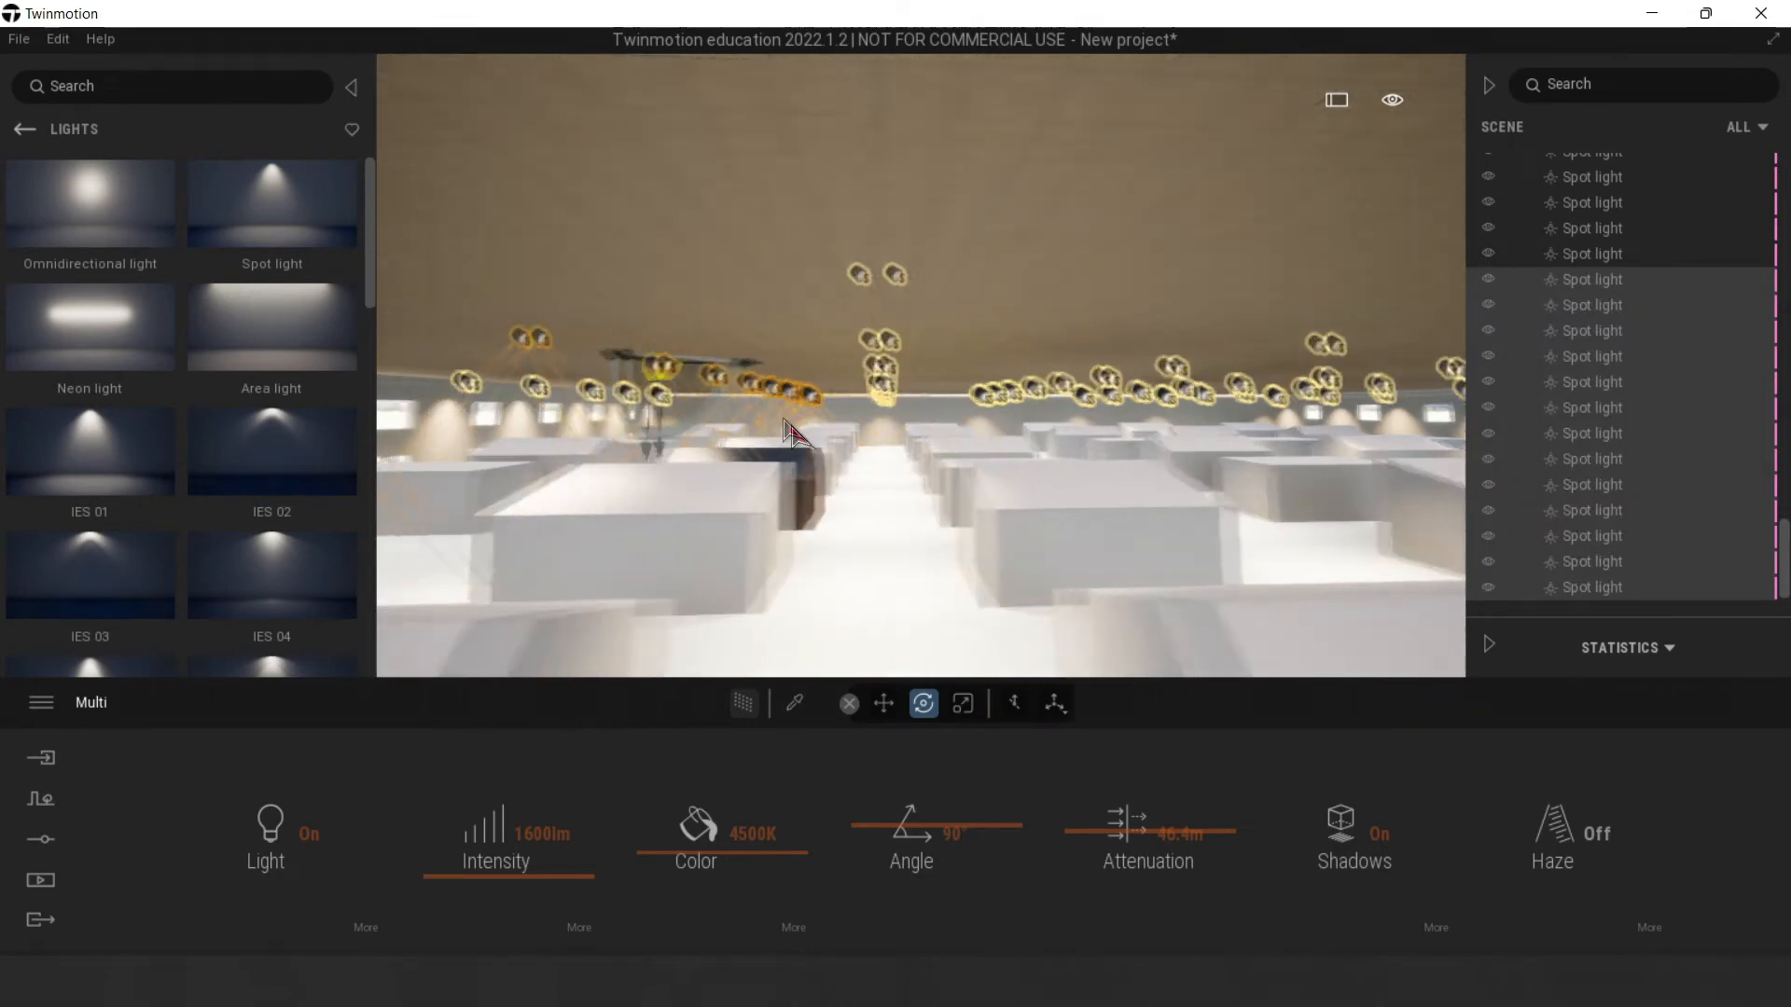
left_click_drag(975, 364, 874, 457)
Step: Inspect the new row's placement from above and the resulting lighting at the pavilion's entrance
key("a")
key("d")
key("w")
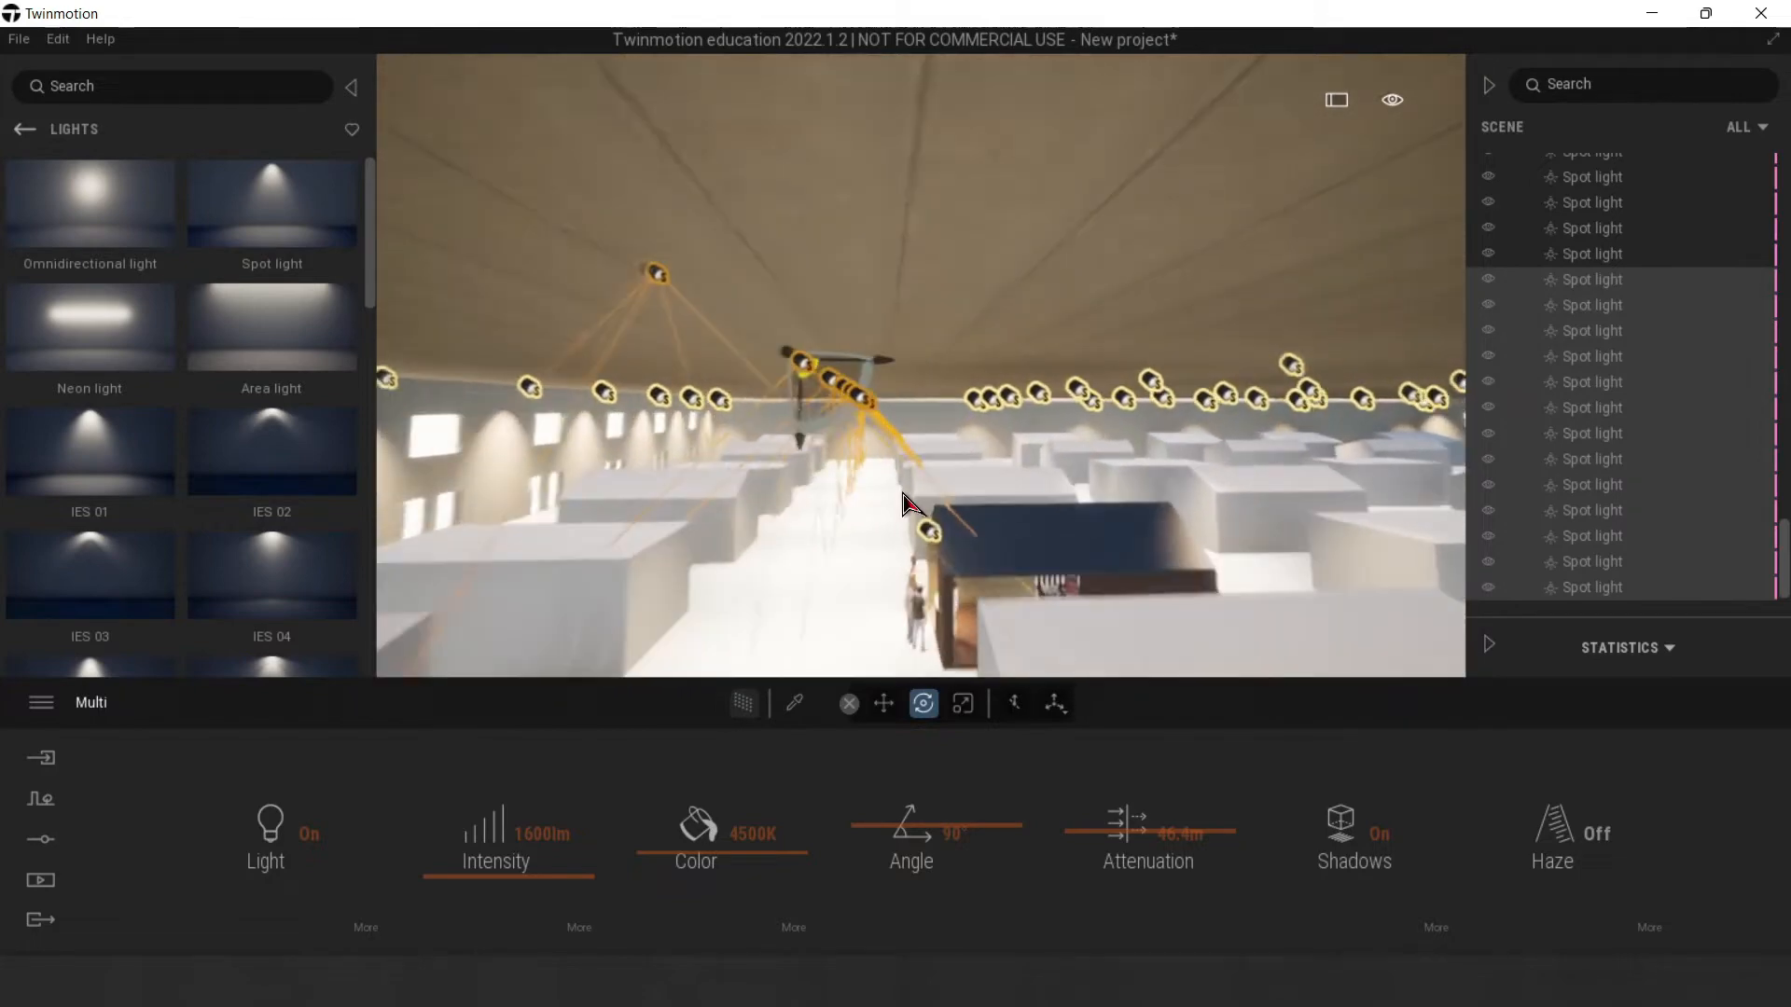
key("q")
key("w")
right_click_drag(899, 515, 953, 522)
key("a")
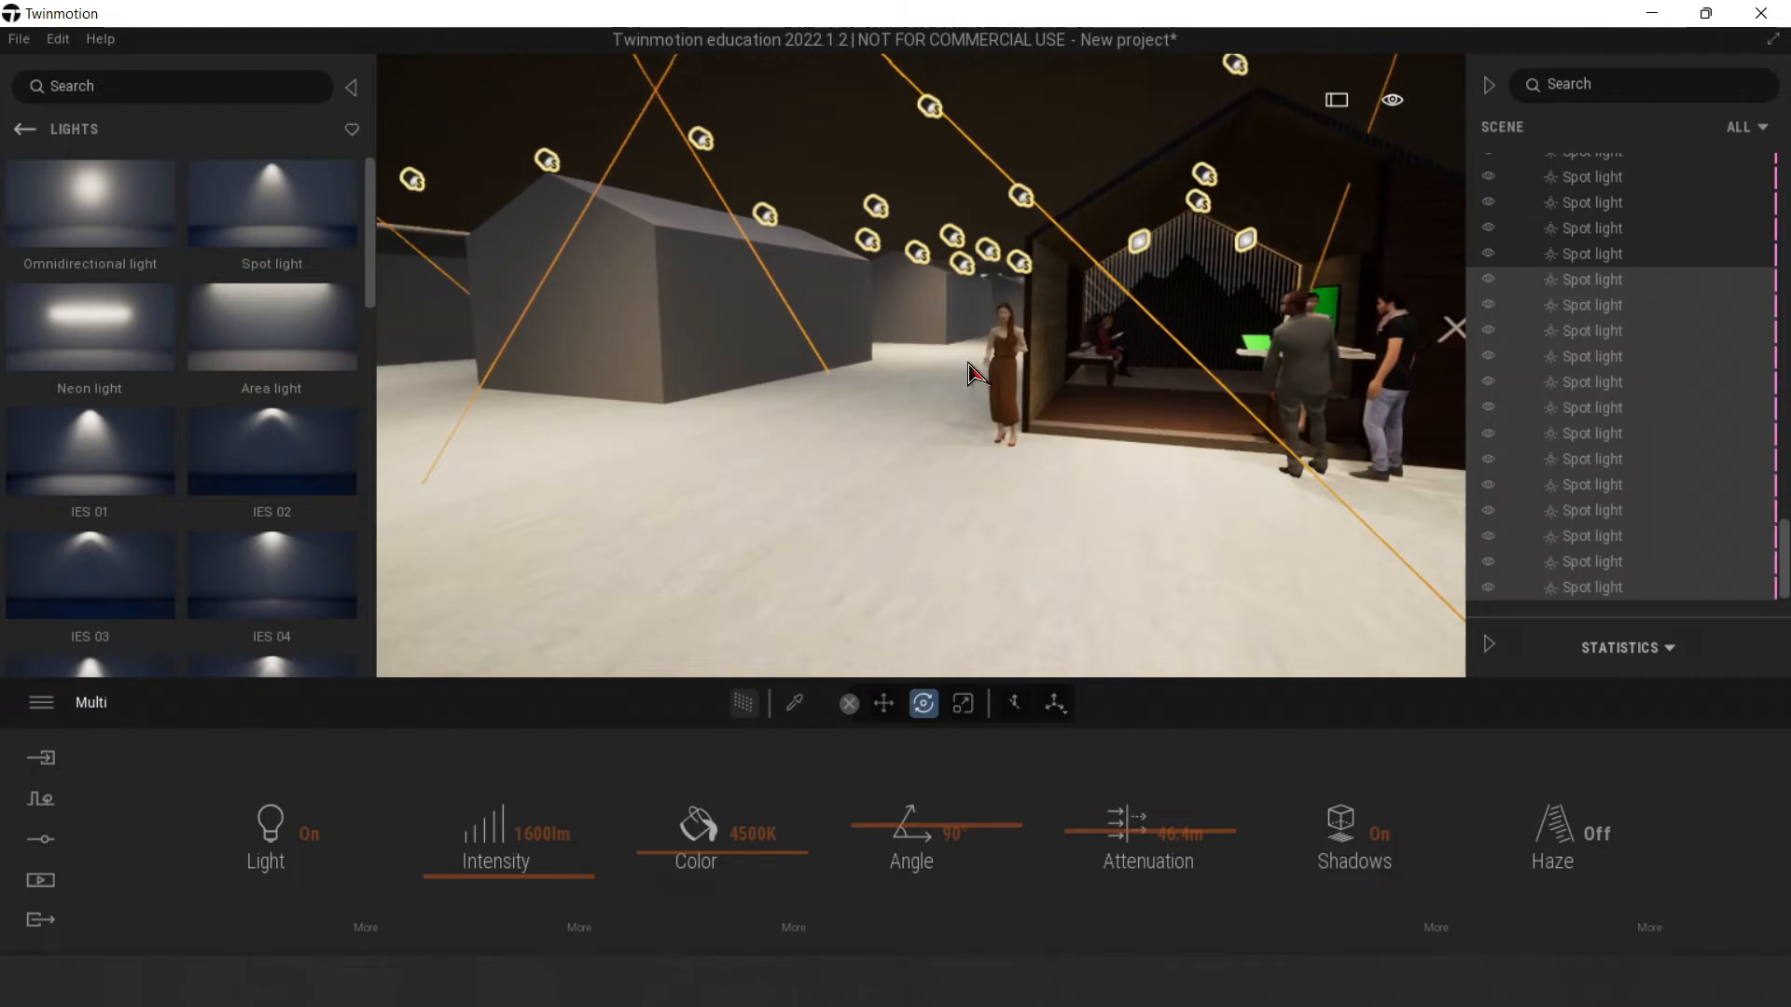
Step: Select a spot light beside the pavilion and set its angle to 54° and its intensity to 1000 lm
key("Escape")
left_click(954, 240)
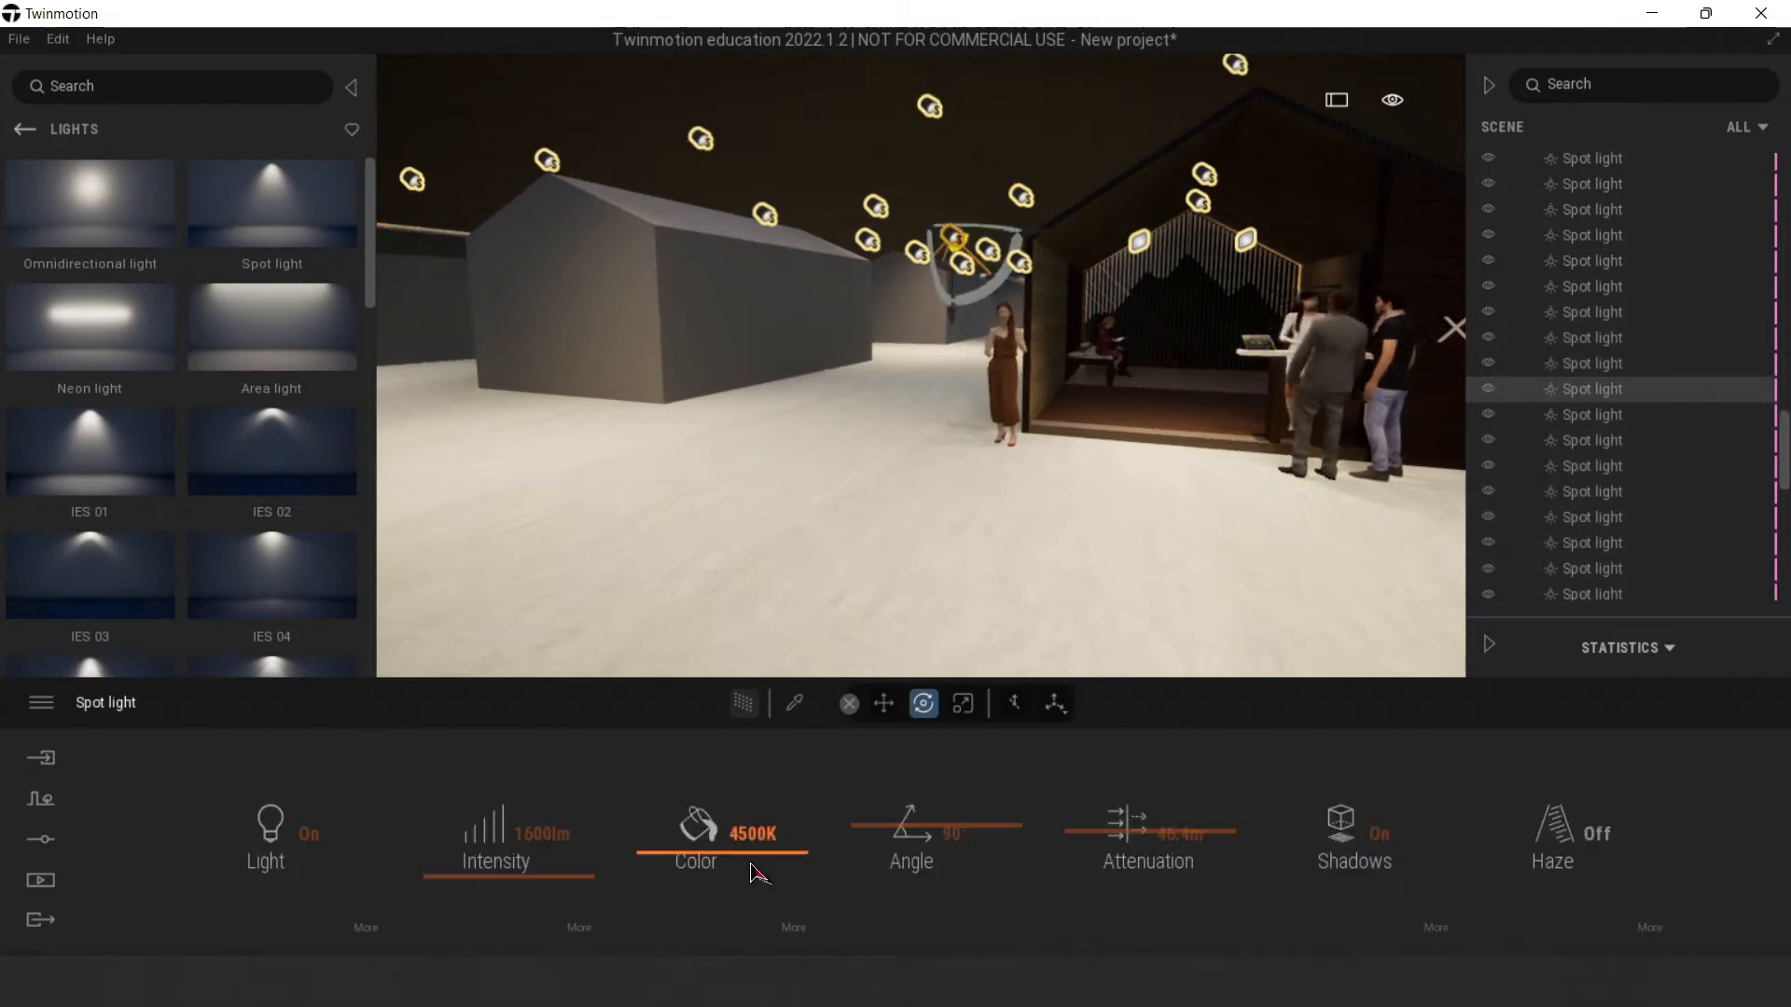
left_click_drag(972, 833, 942, 852)
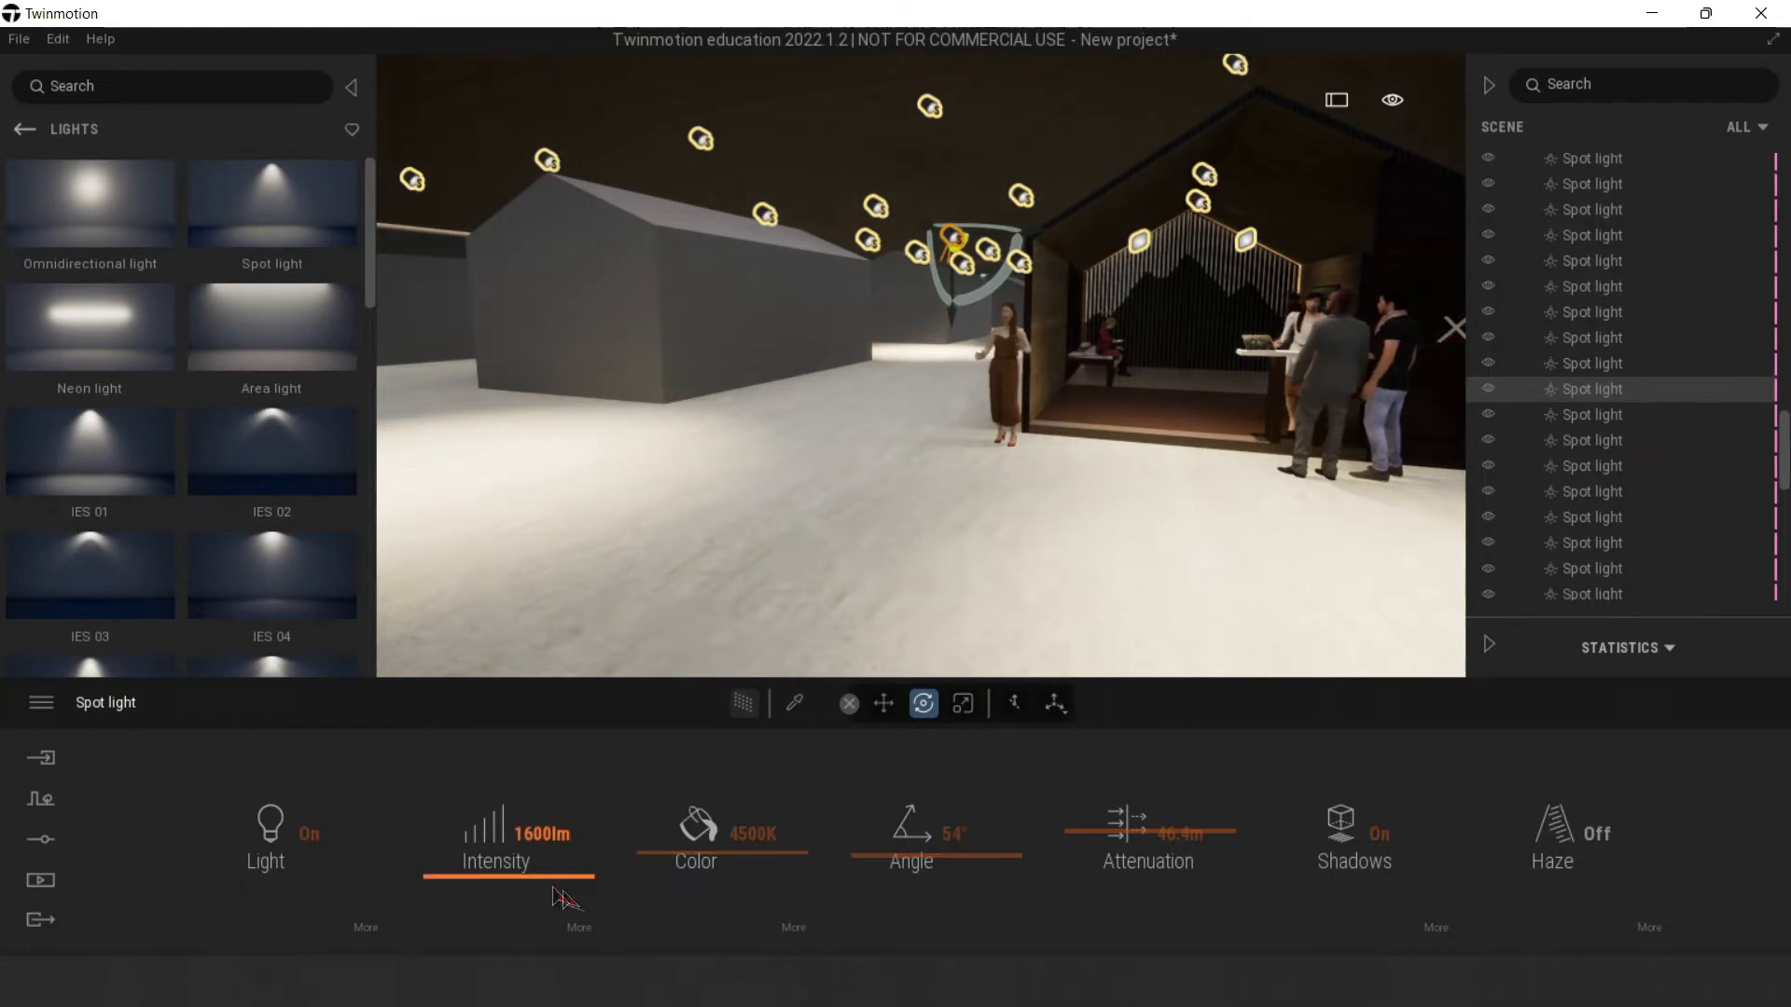
mouse_move(557, 888)
left_mouse_down()
mouse_move(467, 882)
mouse_move(551, 880)
left_mouse_up()
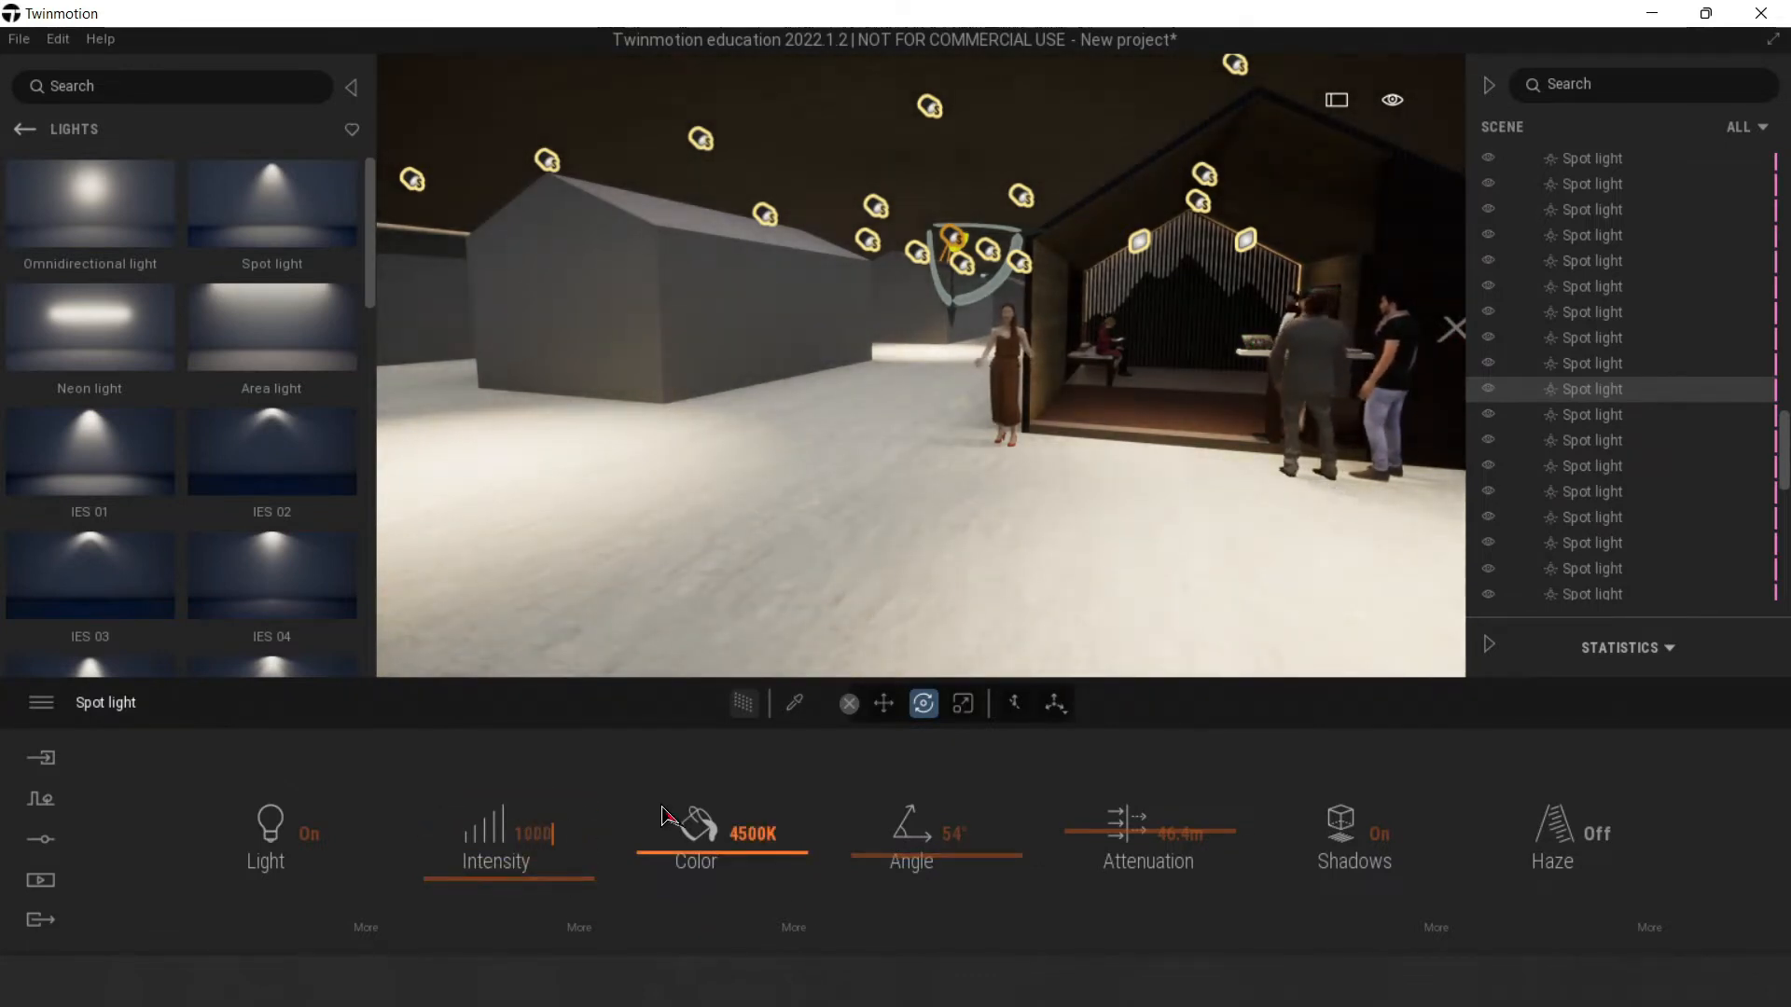
key("Return")
key("BackSpace")
key("Return")
Step: Set the spot lights' color to 6335K and attenuation to 89.6 m, trying the haze on and off again
left_click_drag(722, 853, 717, 835)
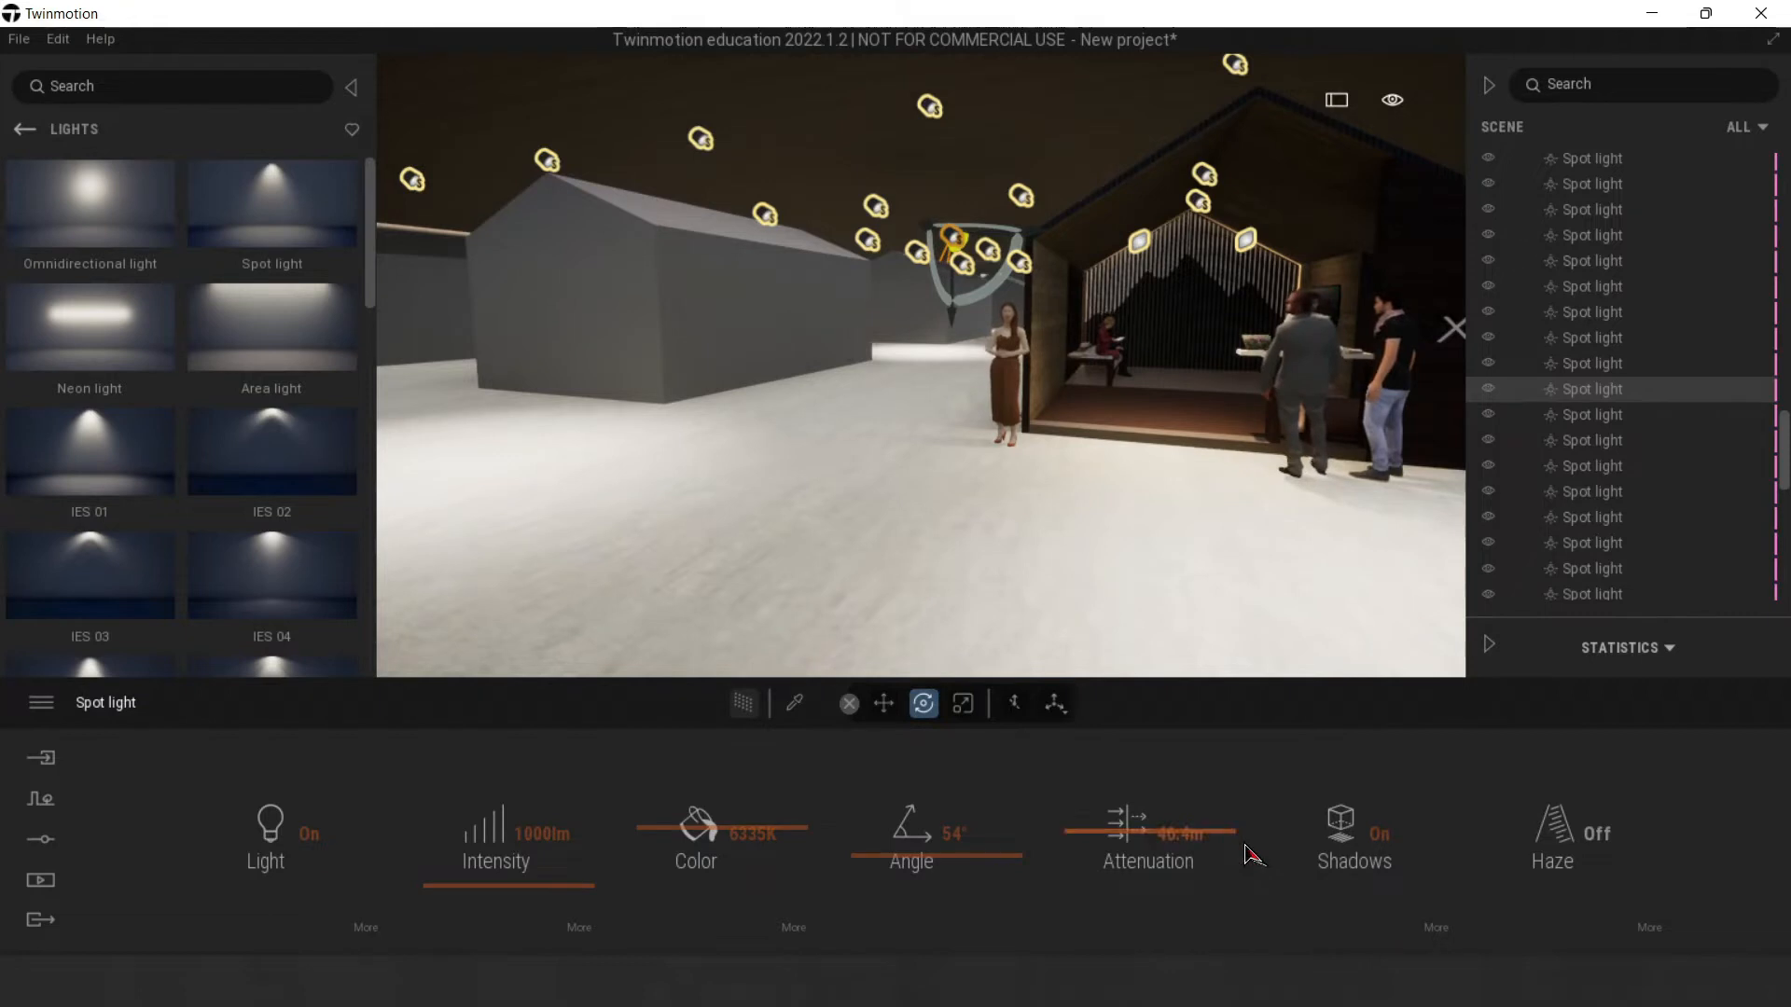
left_click_drag(1198, 873, 1189, 766)
left_click(1545, 833)
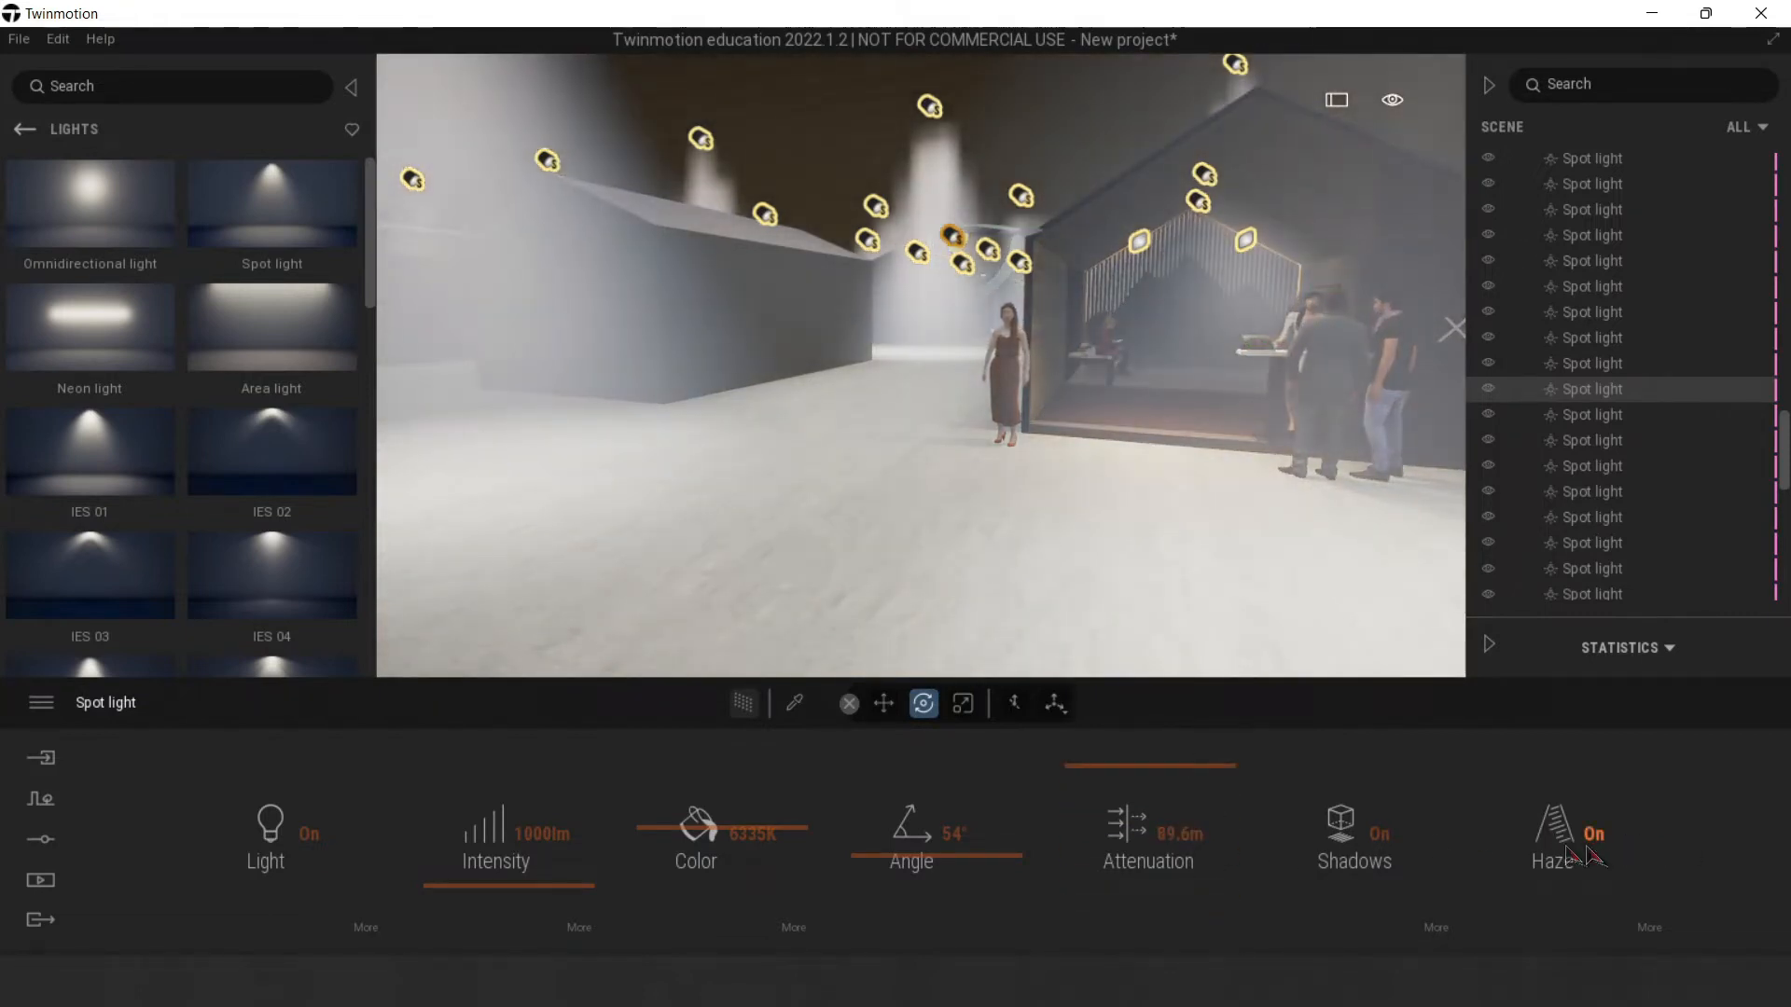
left_click(1534, 844)
Step: Hide the hall's enclosing roof and wall geometry in the scene so the stands can be viewed from above
mouse_move(1008, 590)
right_mouse_down()
mouse_move(1086, 510)
mouse_move(1108, 338)
mouse_move(1054, 522)
mouse_move(990, 583)
mouse_move(1007, 580)
right_mouse_up()
key("w")
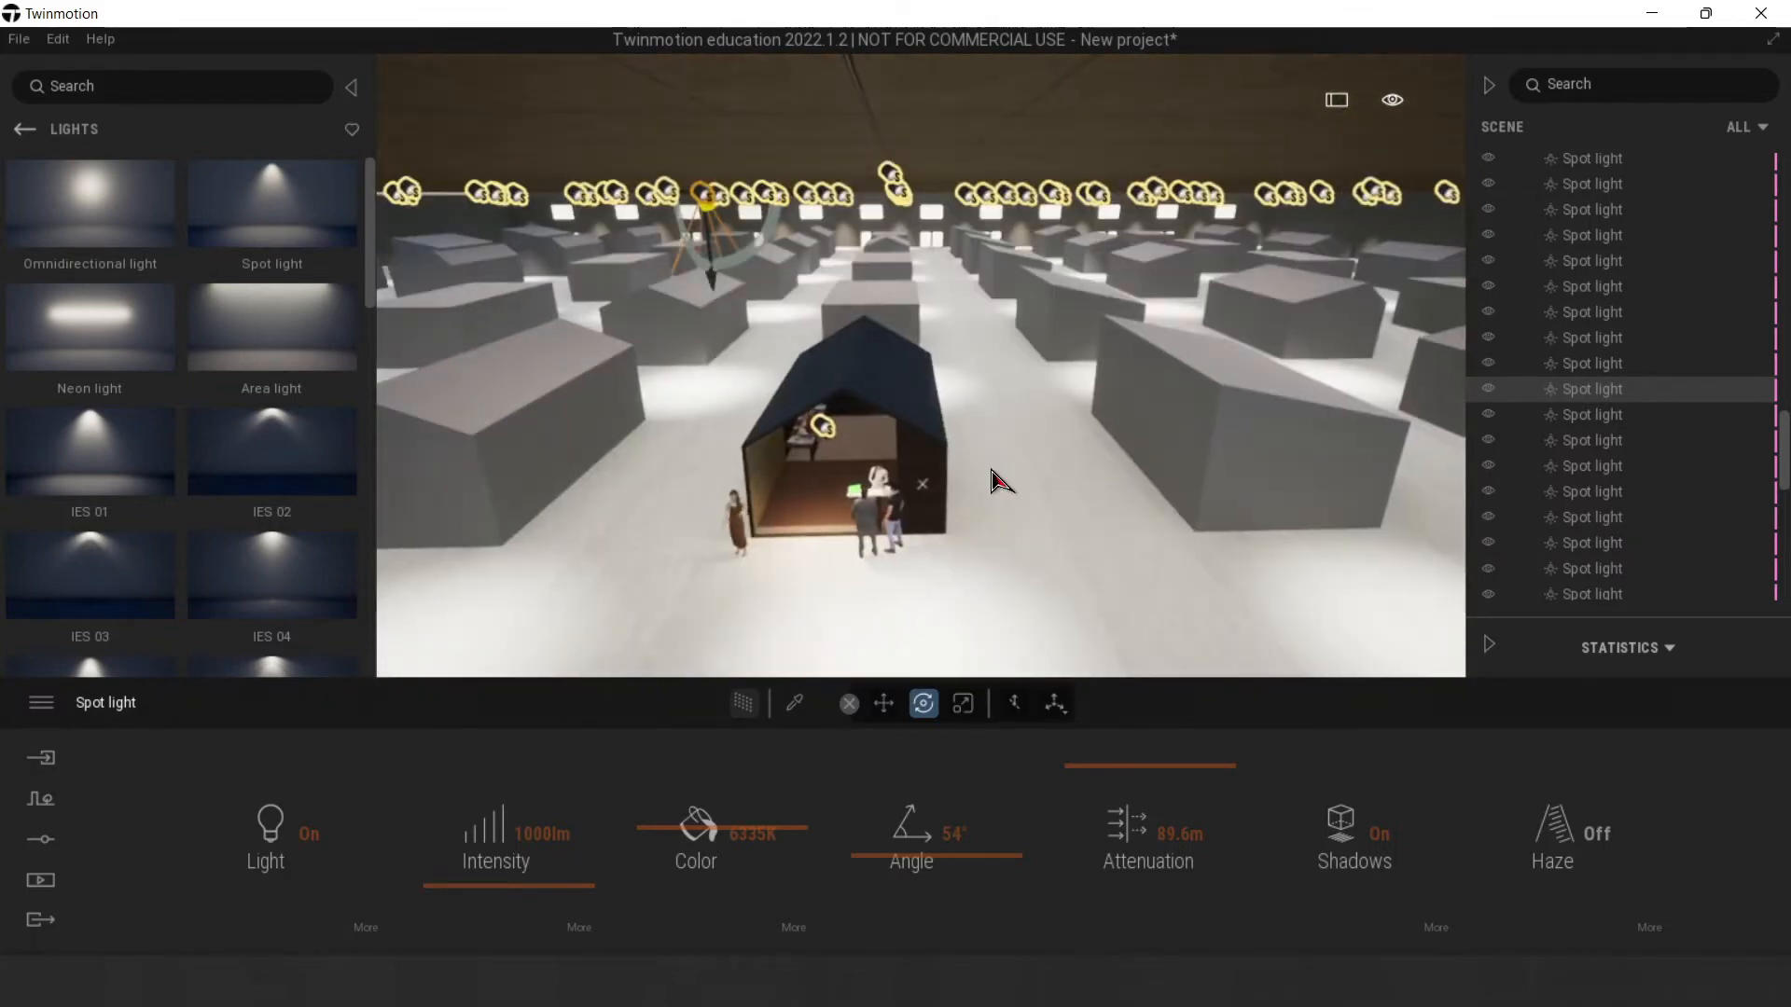
left_click(1131, 156)
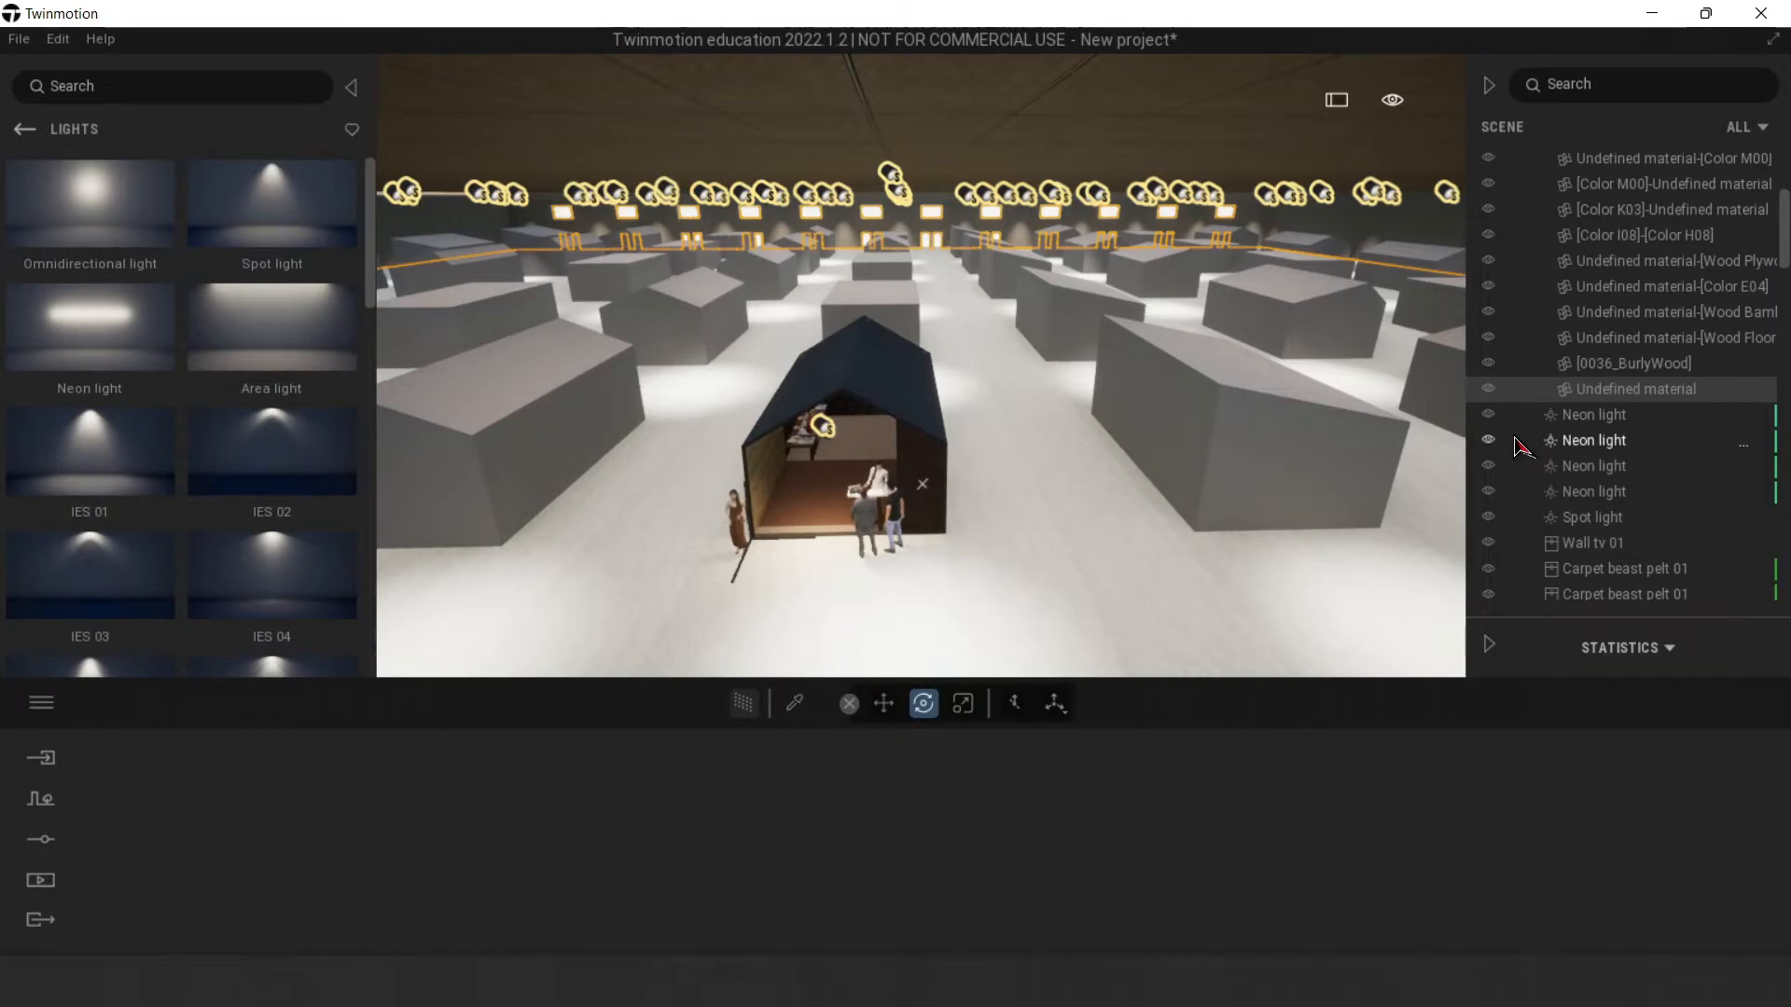
left_click(1488, 389)
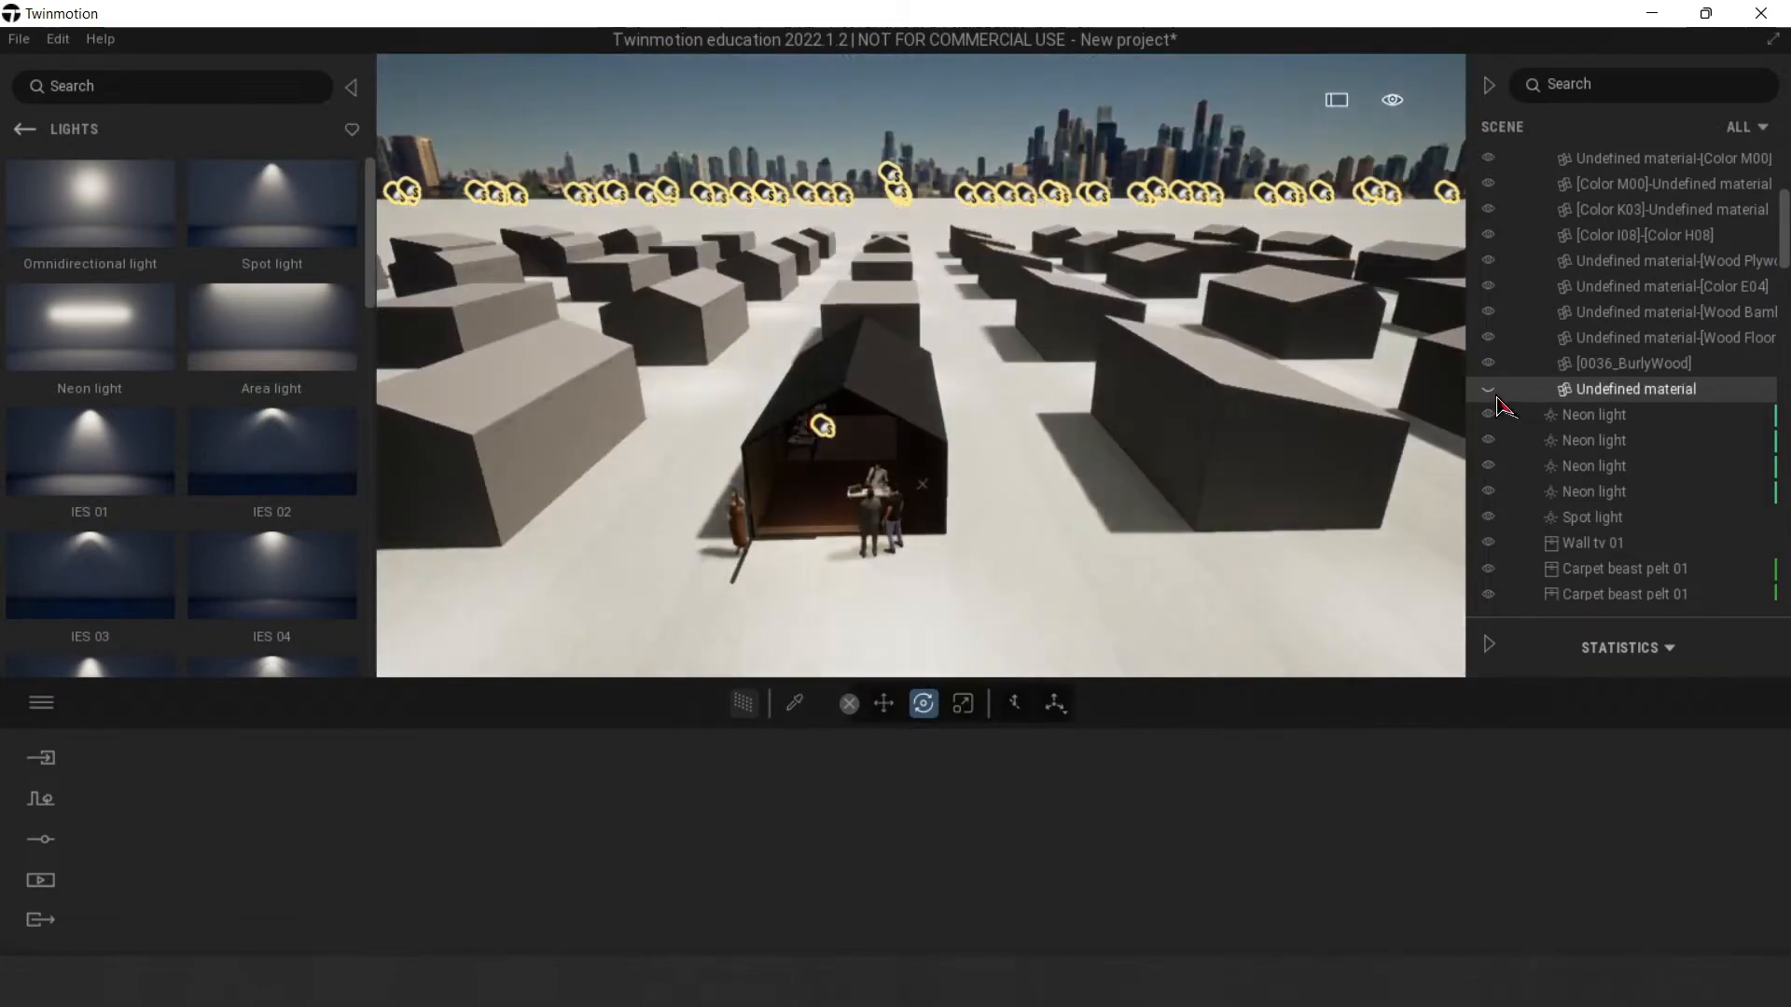
Step: Switch to the top view and frame the pavilion with the stands around it
left_click(1392, 105)
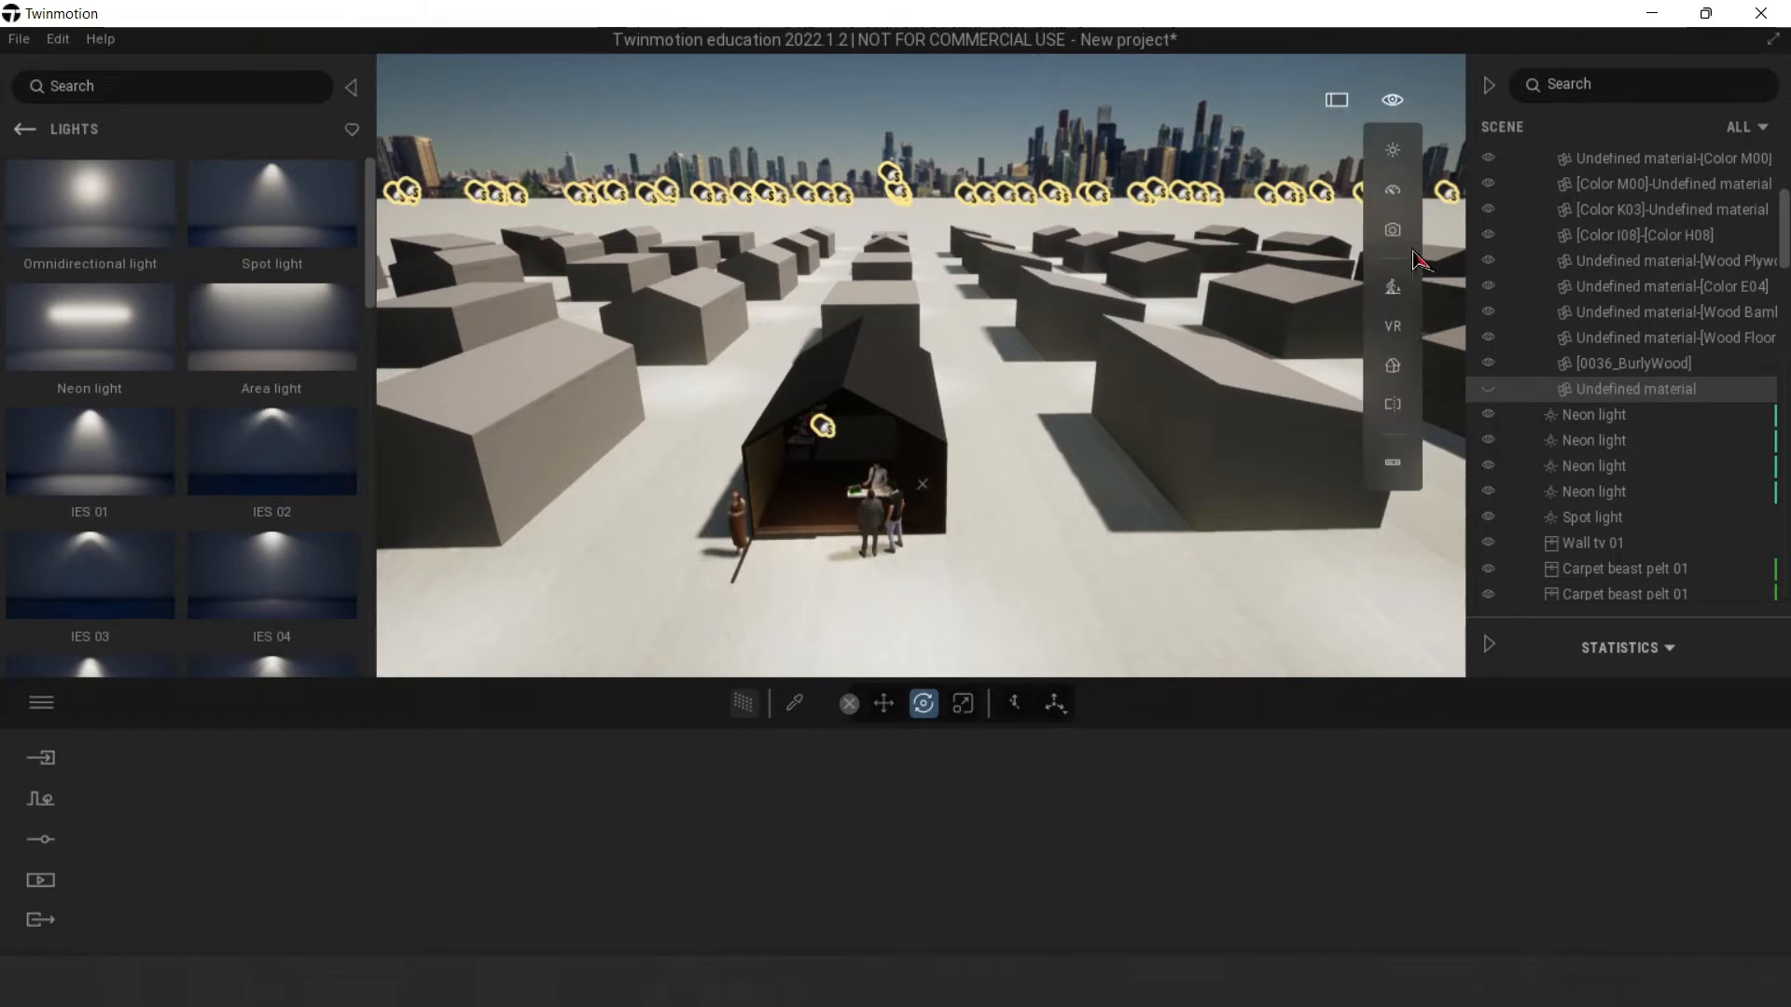
left_click(1392, 365)
left_click(1275, 309)
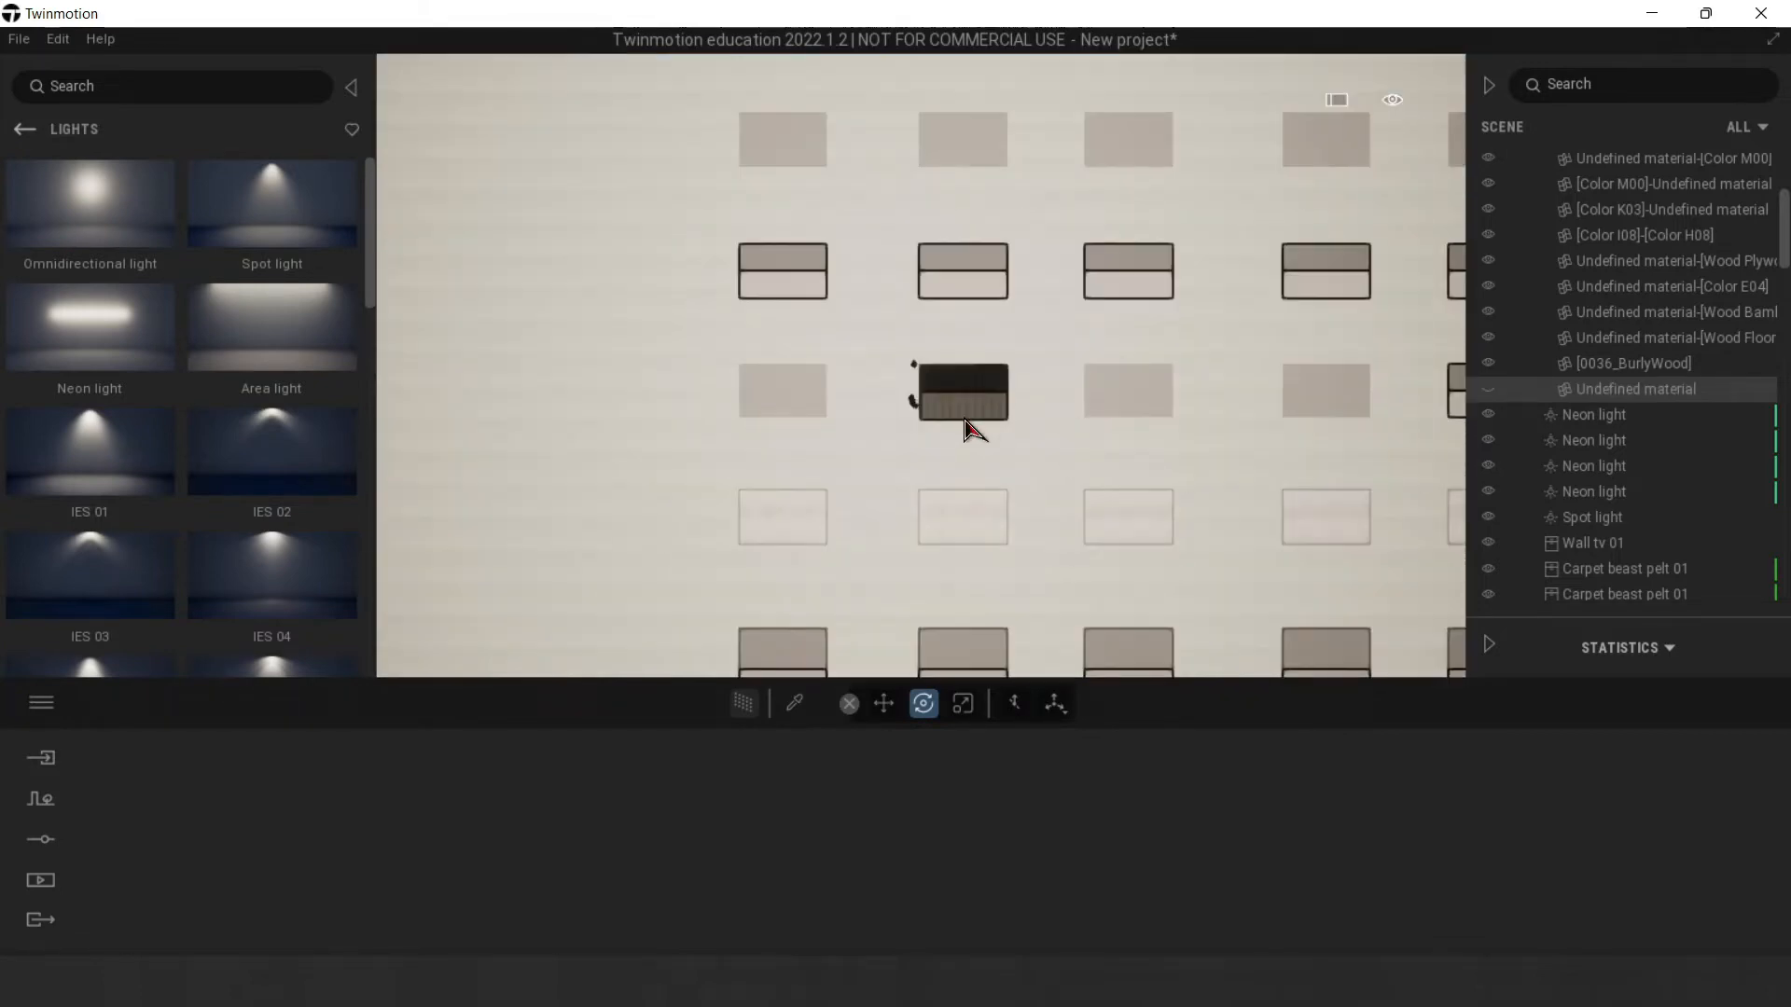
scroll(991, 451, "down", 5)
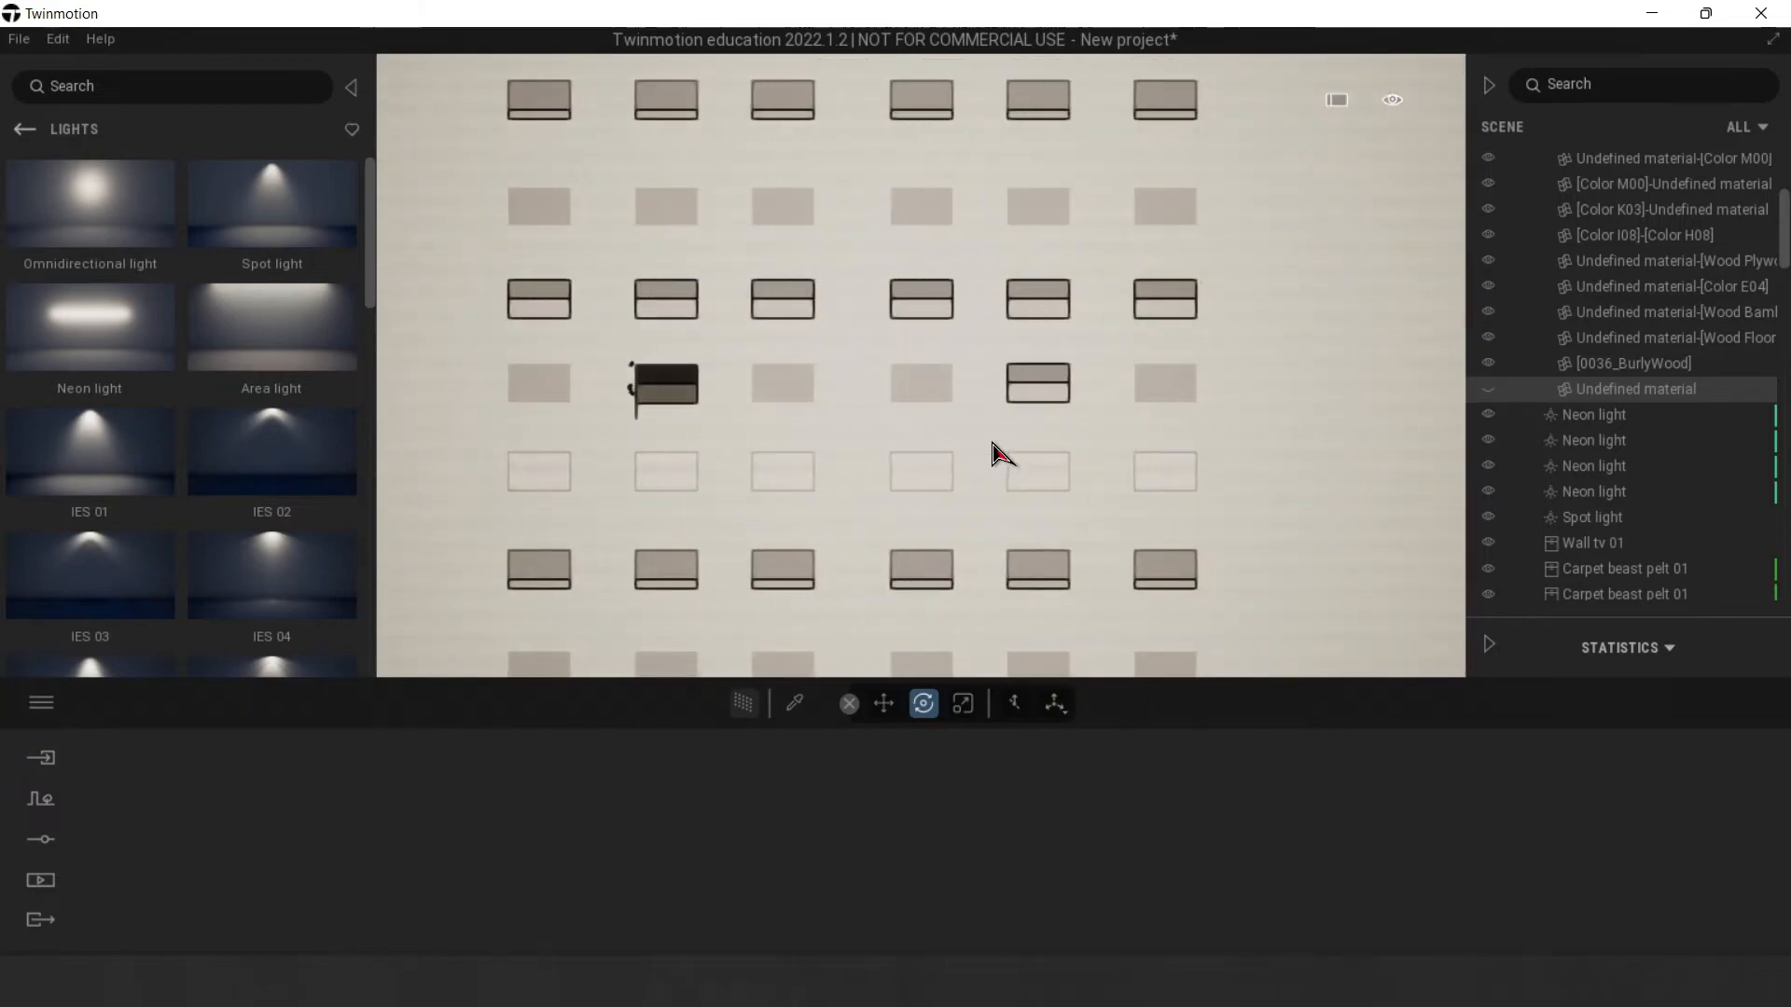
scroll(994, 452, "up", 5)
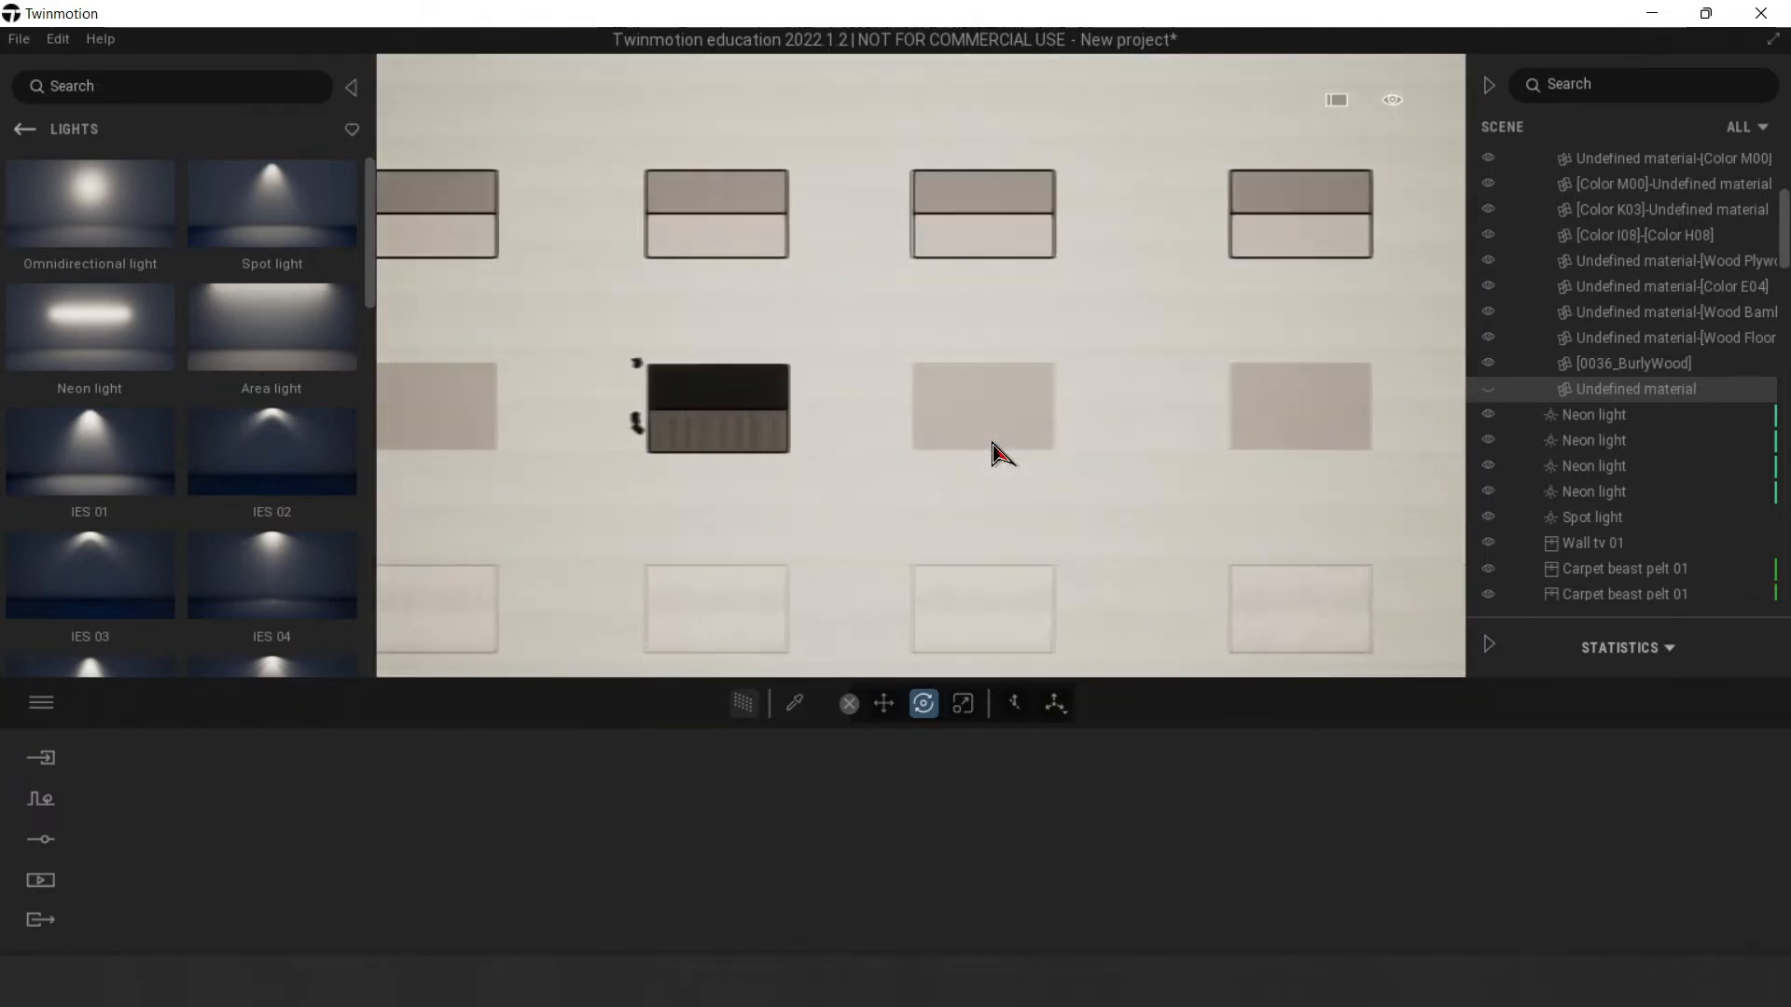
key("a")
scroll(993, 448, "down", 4)
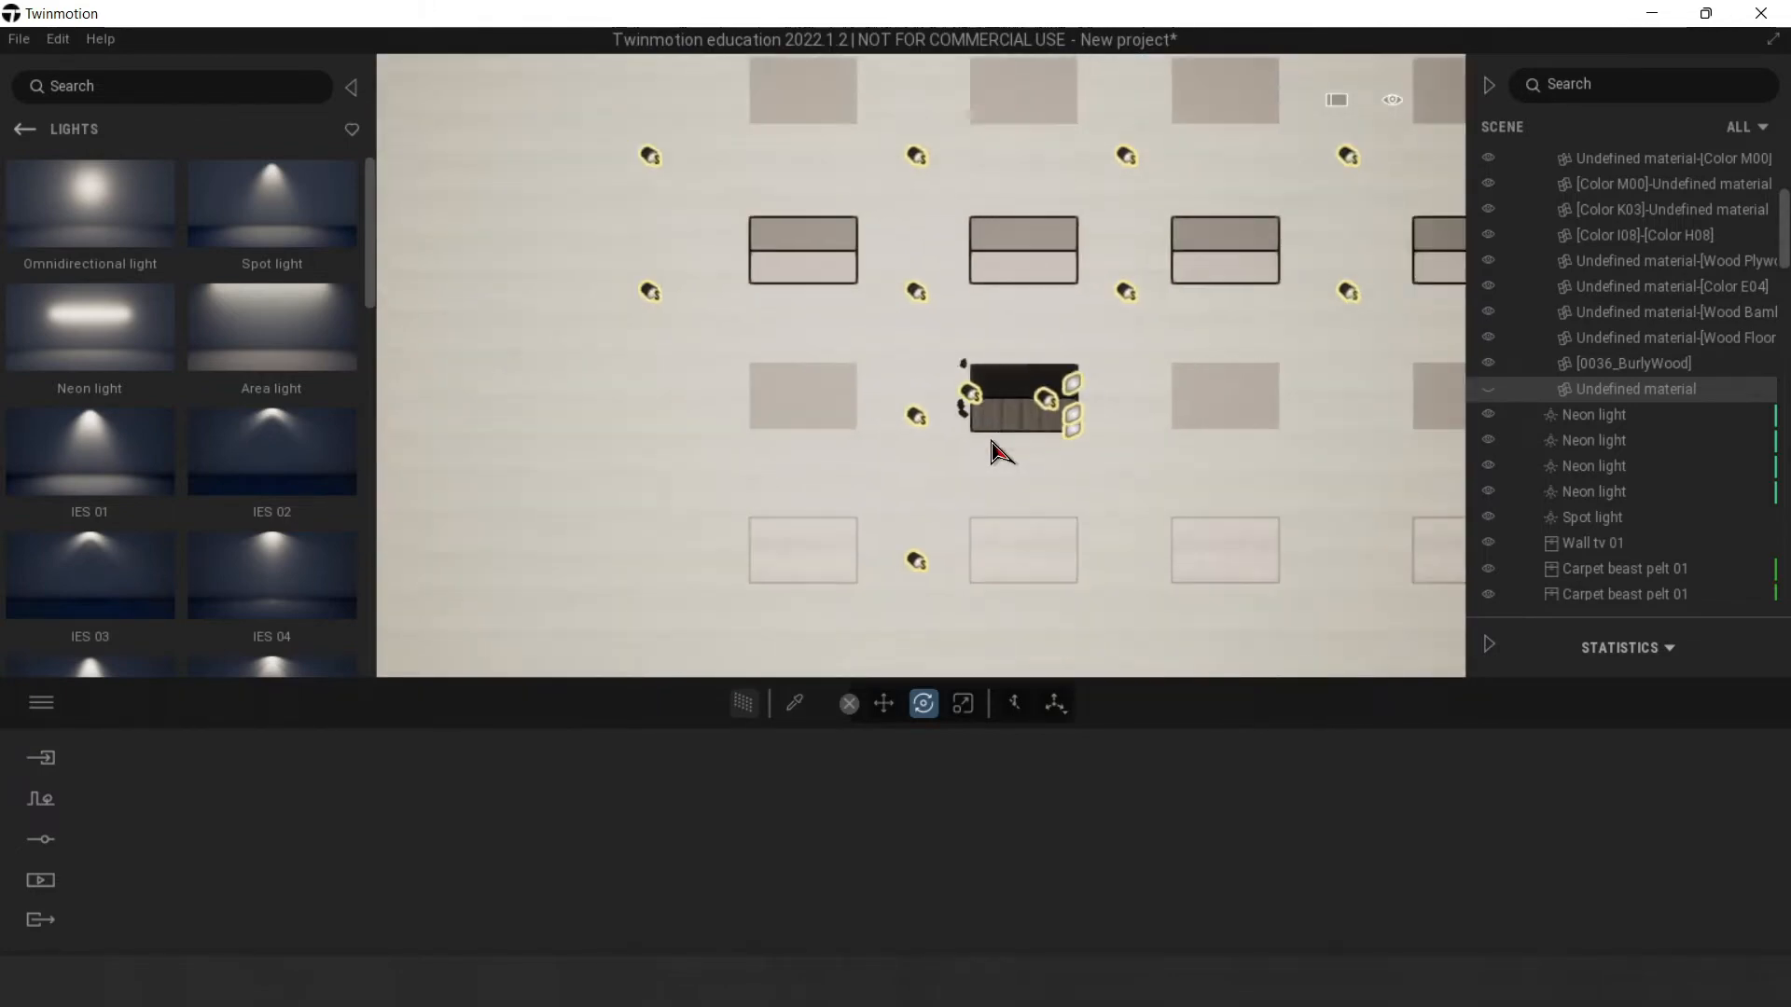
left_click(42, 800)
left_click(634, 833)
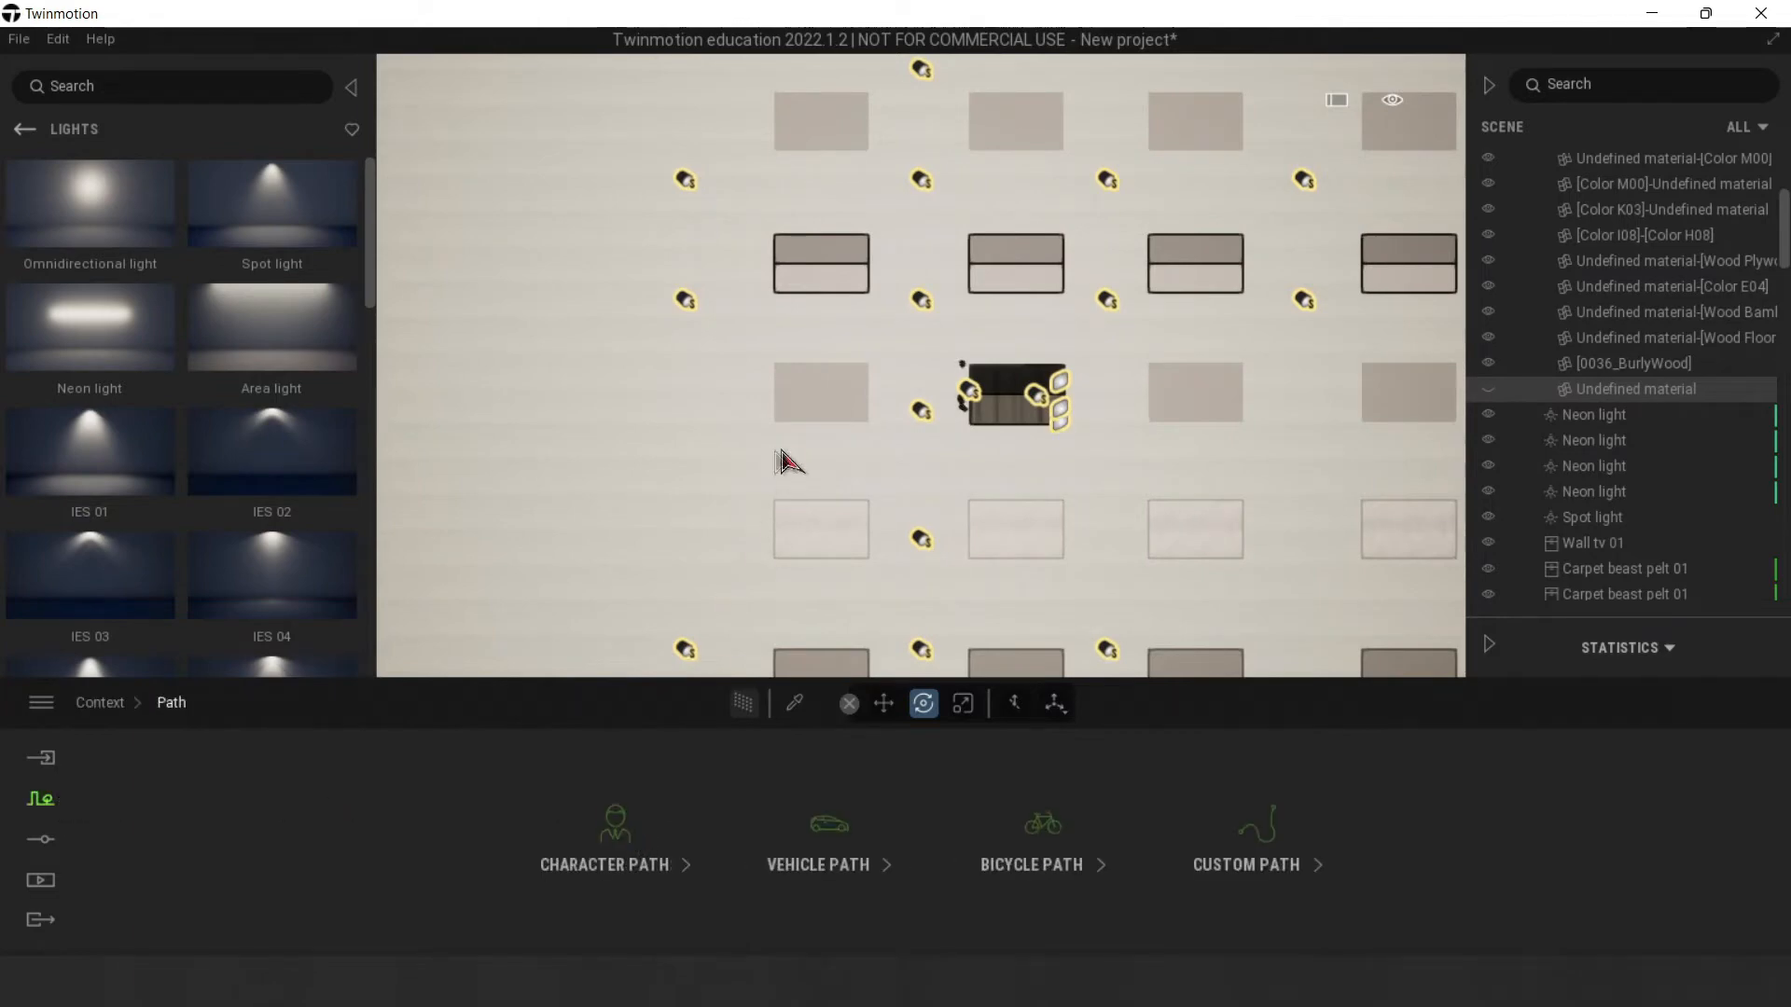
left_click(676, 851)
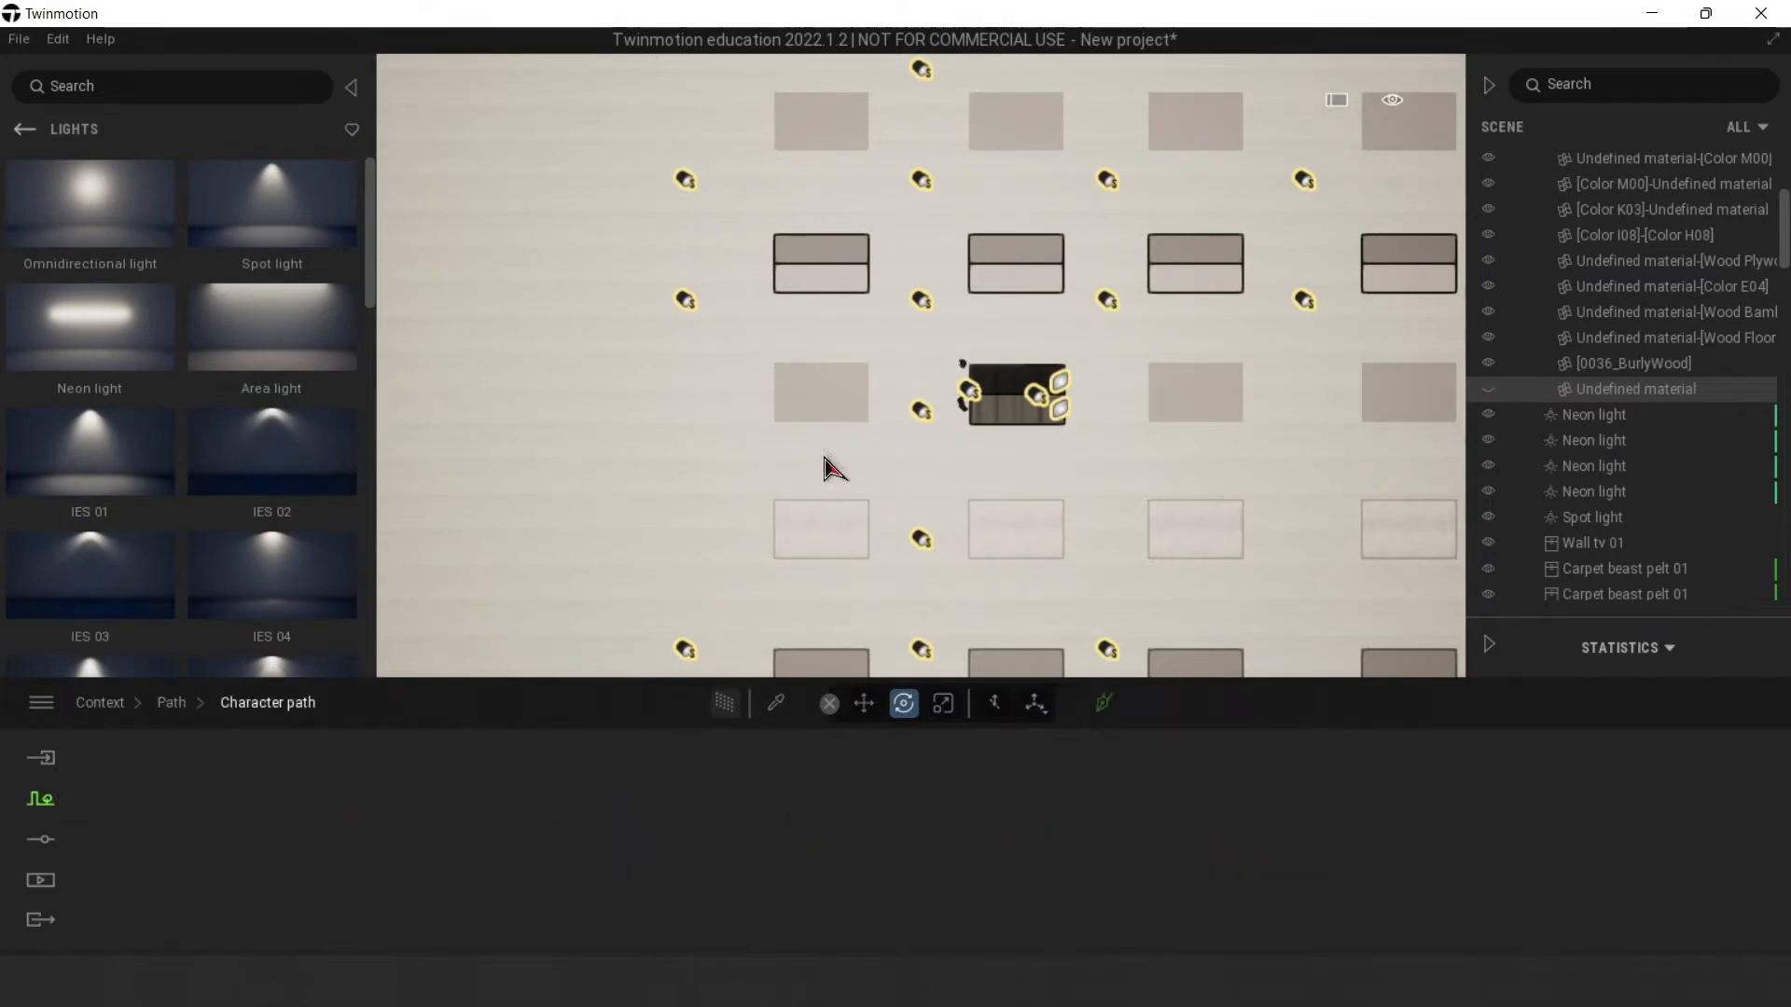
scroll(820, 480, "down", 2)
left_click(860, 468)
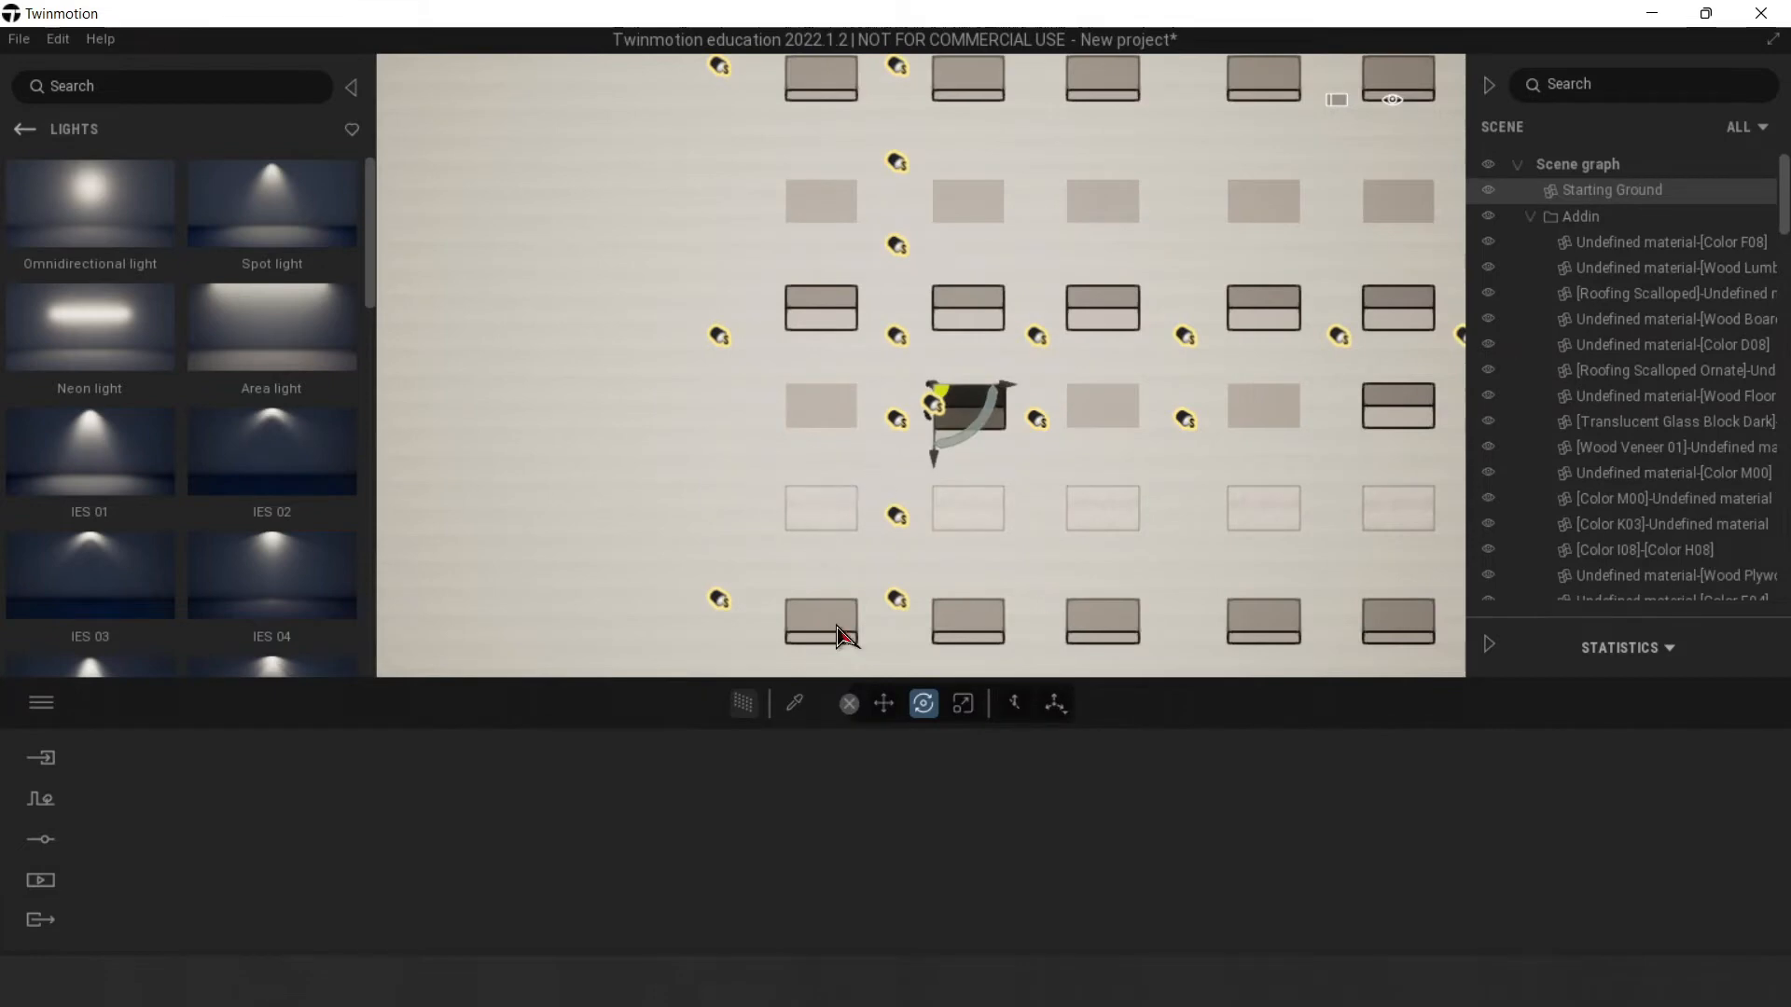
Step: Draw character paths that run through the aisles past the pavilion and loop around the surrounding stands
left_click(40, 799)
left_click(597, 844)
left_click(616, 835)
left_click(1105, 703)
left_click(785, 466)
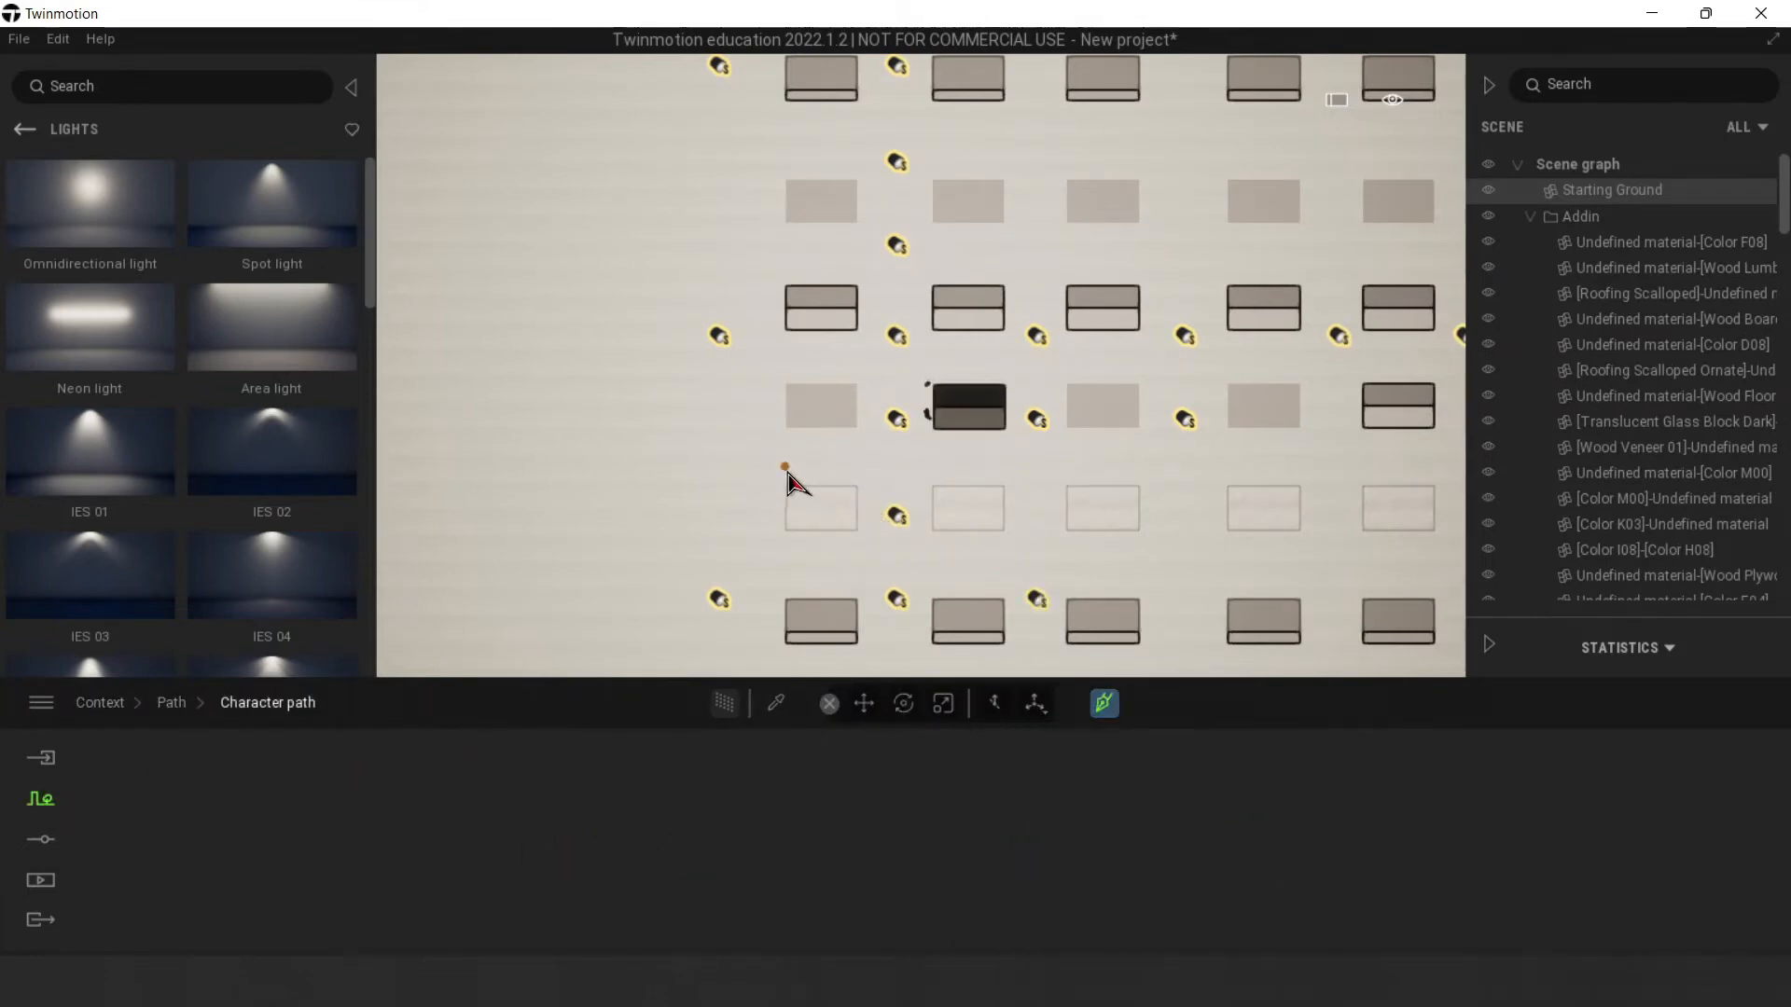
left_click(905, 463)
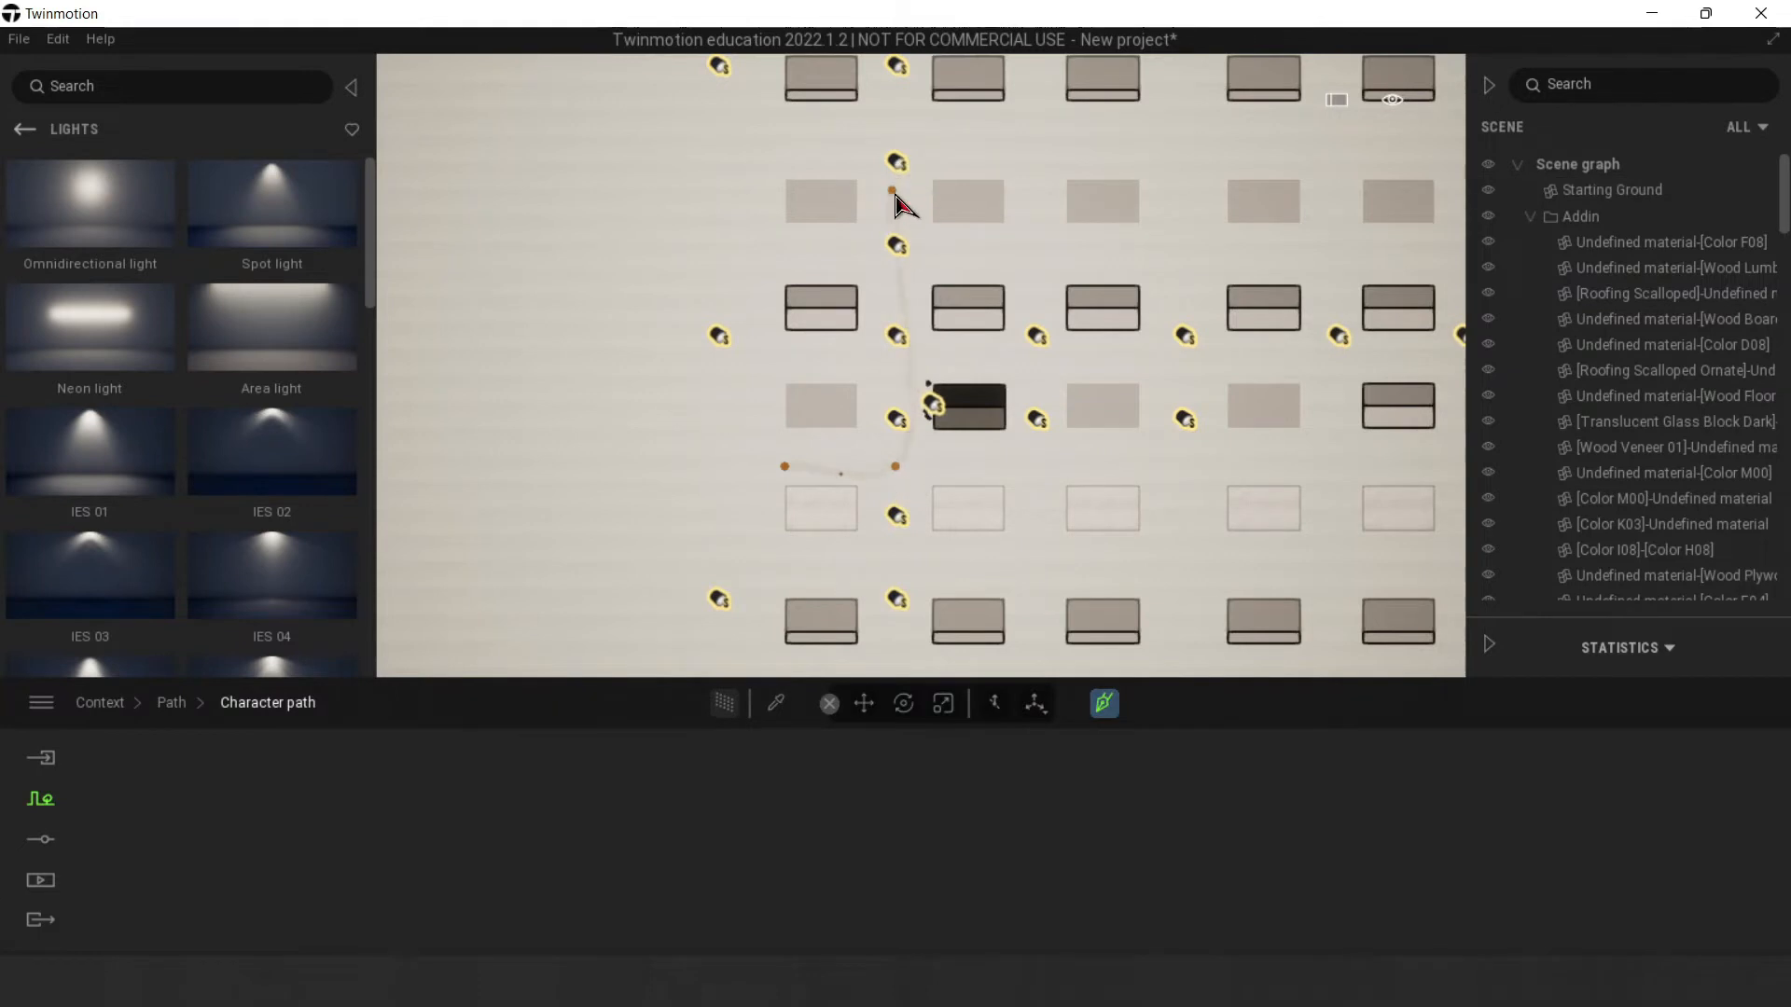
left_click(880, 133)
left_click(1252, 145)
scroll(986, 265, "down", 4)
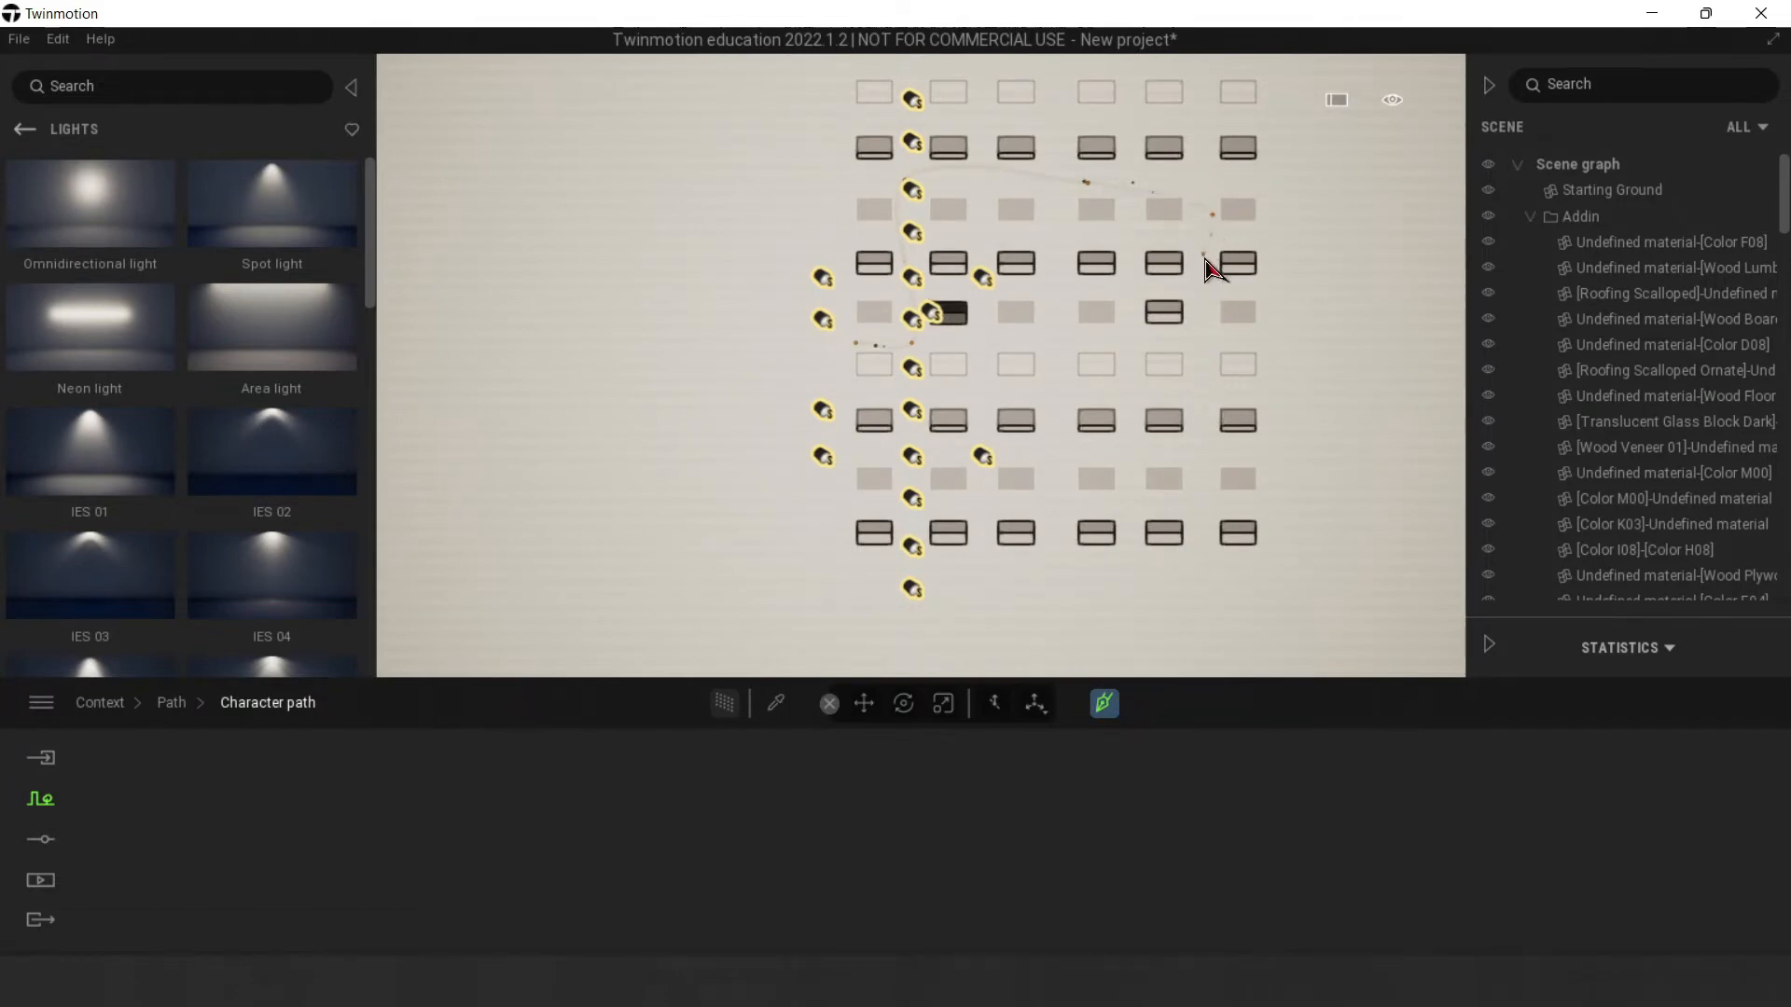
left_click(1187, 454)
key("Escape")
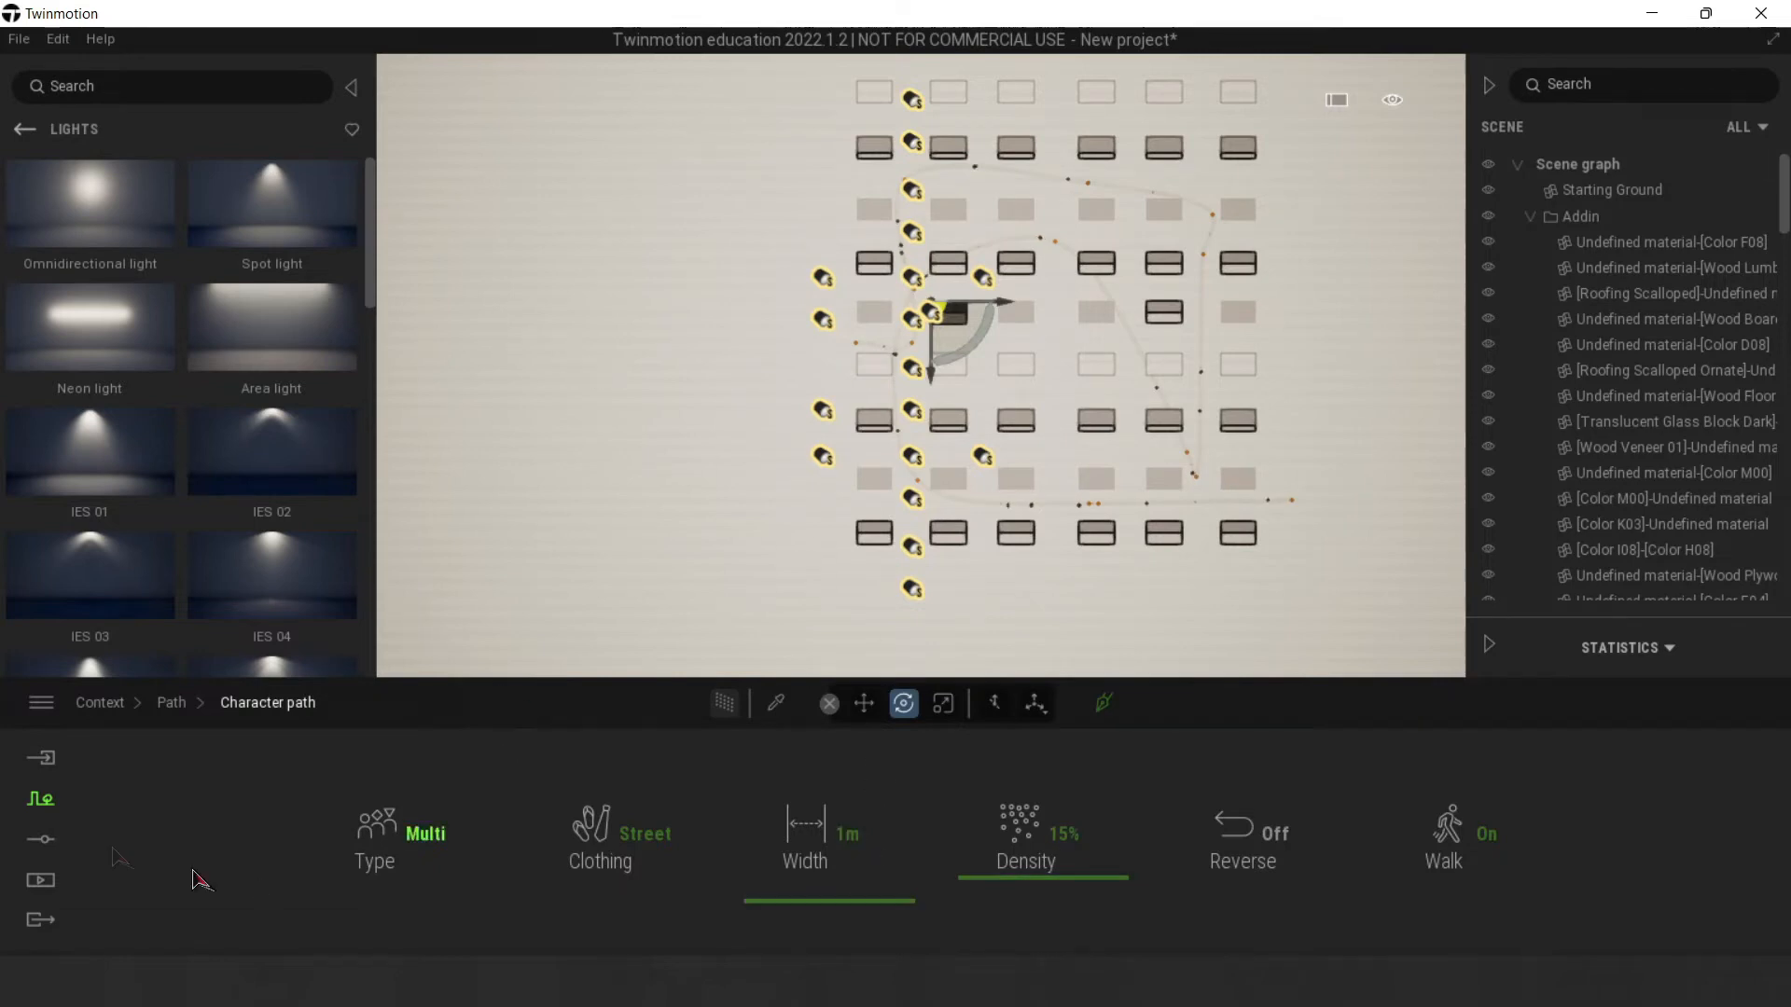
Step: Draw another character path winding through the aisles behind and around the pavilion and along the outer edge of the stands
left_click(42, 797)
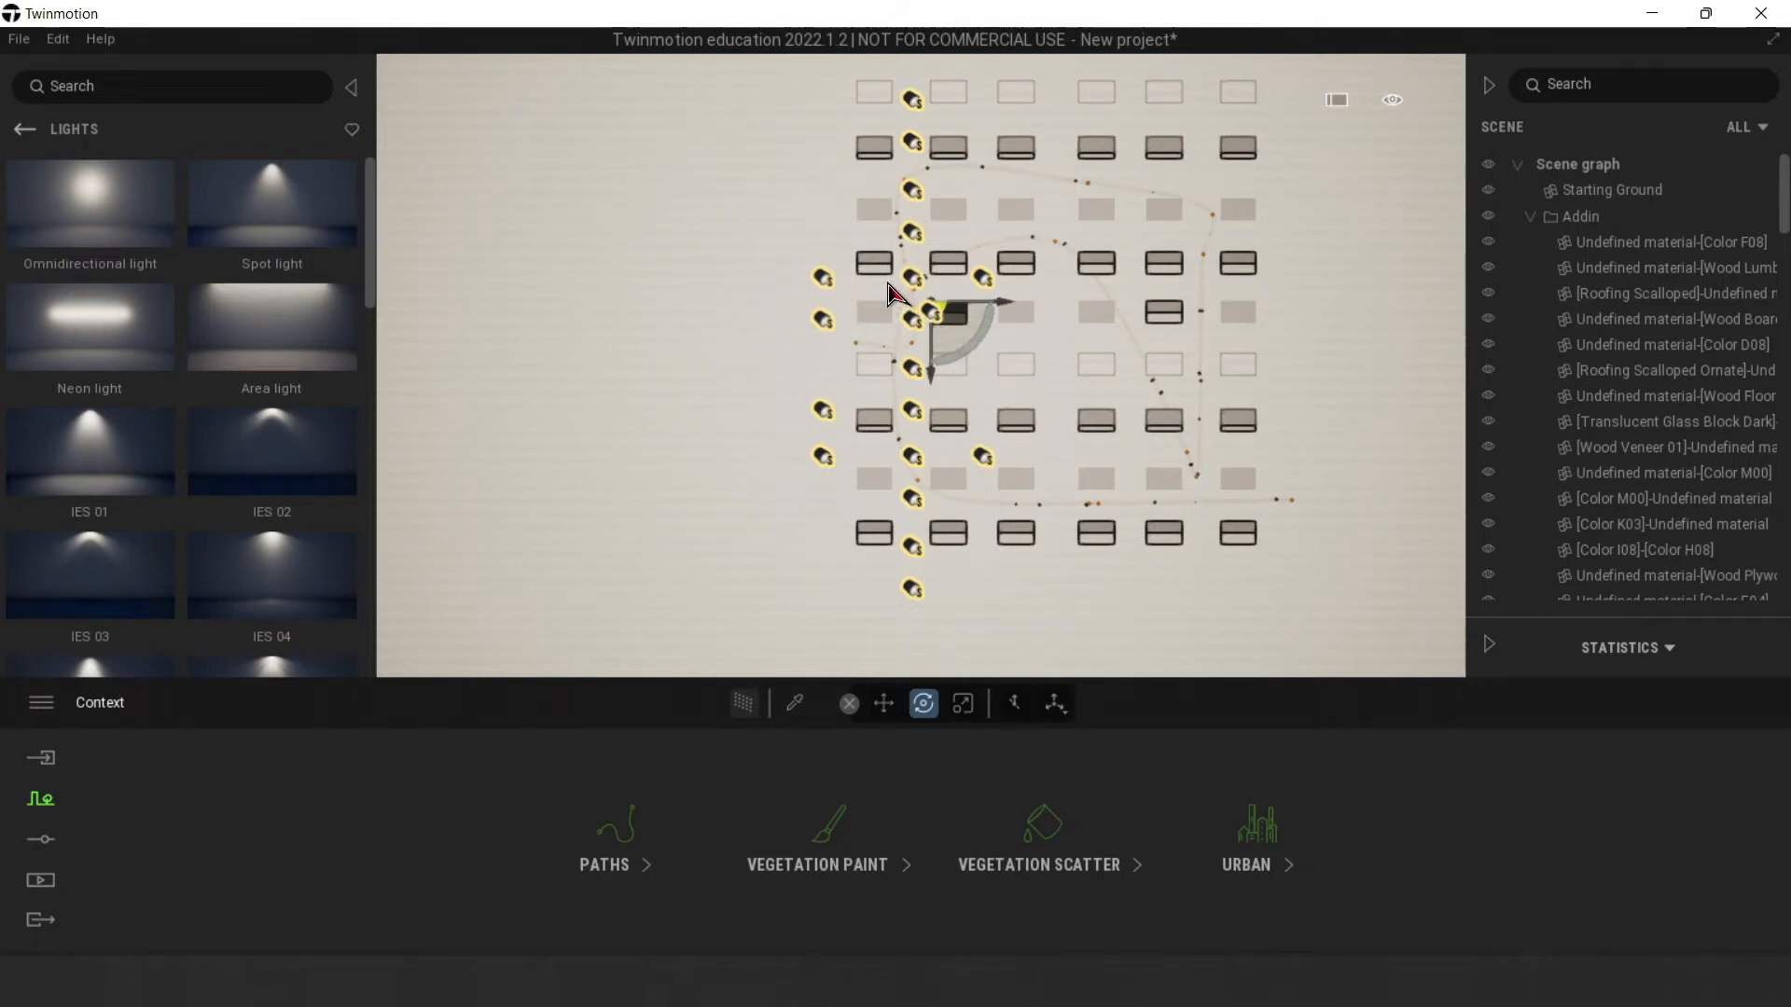
left_click(617, 840)
left_click(635, 844)
left_click(1099, 705)
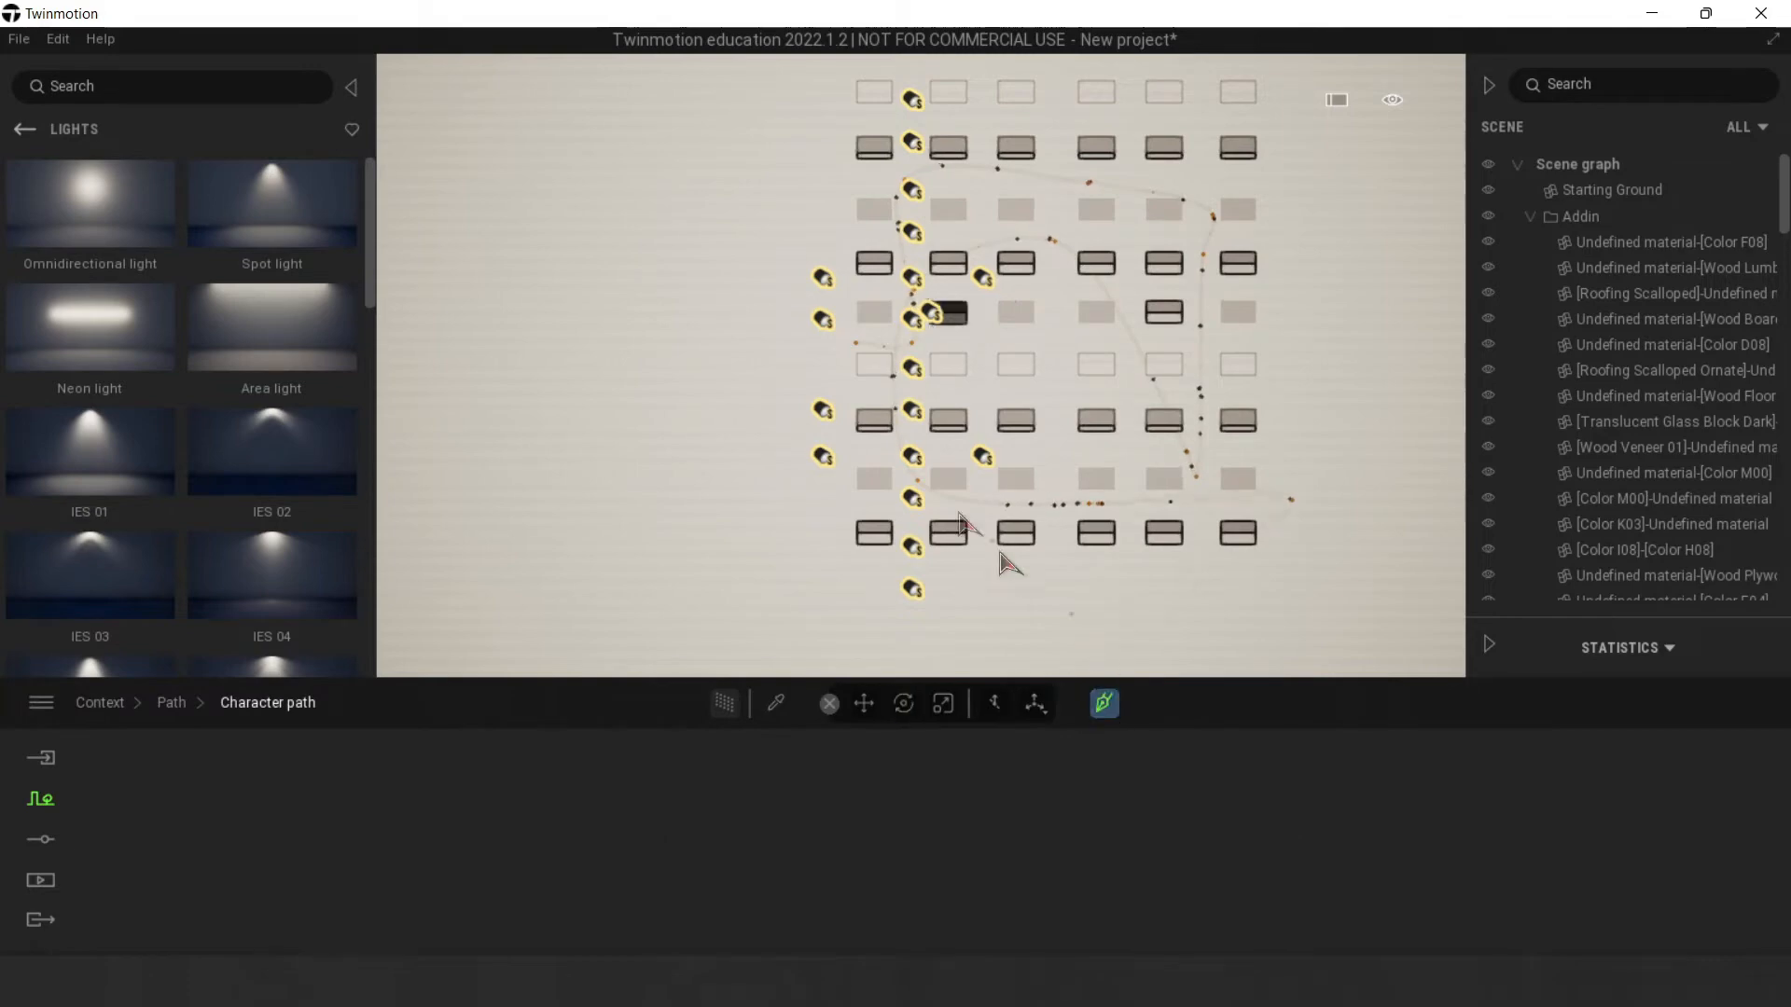
left_click(1272, 339)
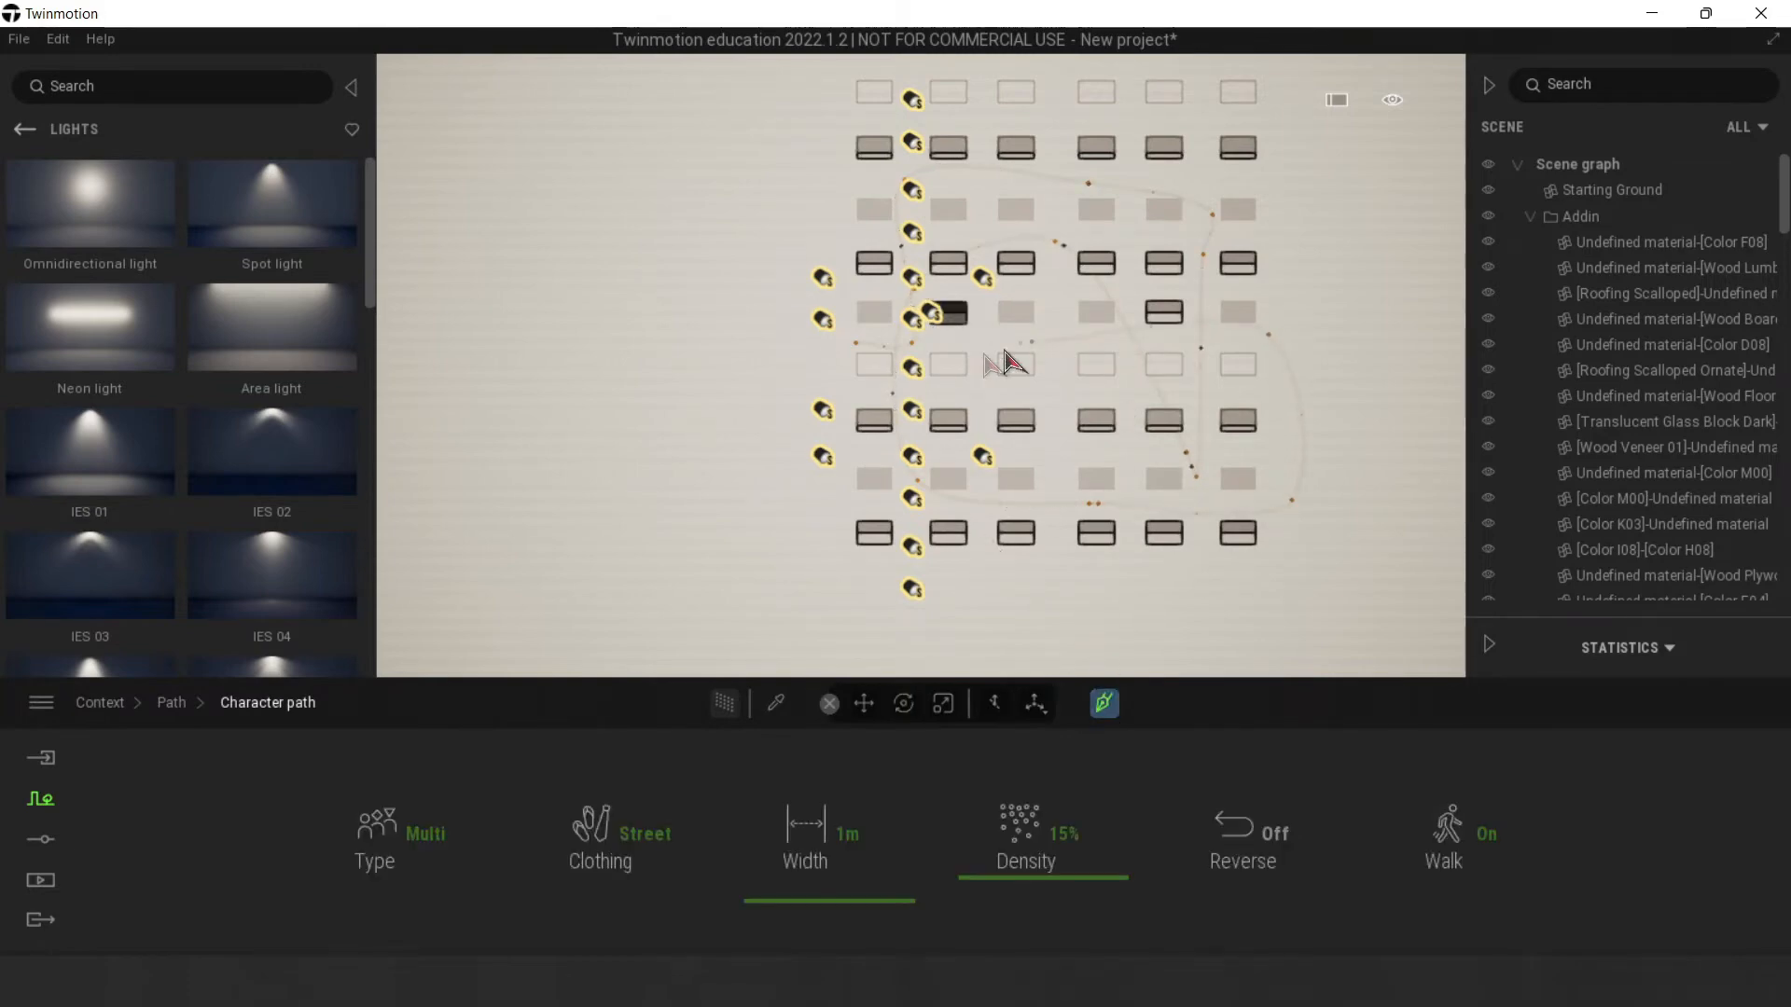
scroll(937, 356, "up", 5)
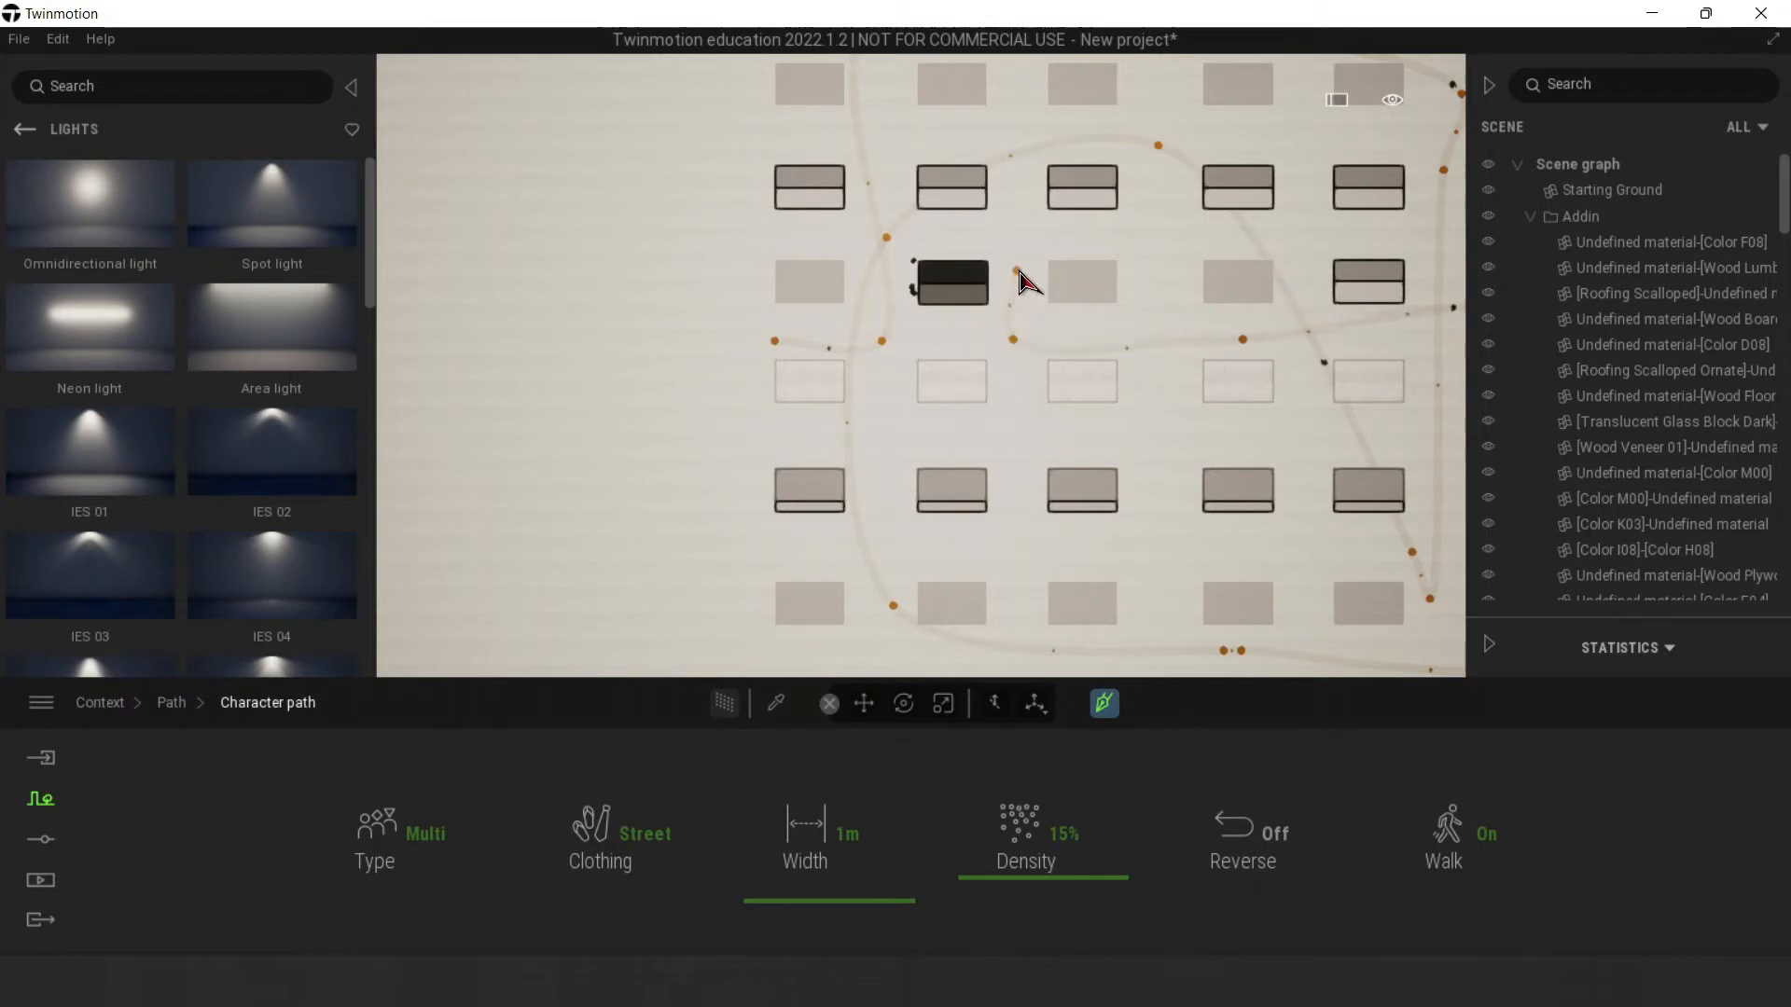
left_click(1014, 76)
scroll(1013, 377, "down", 2)
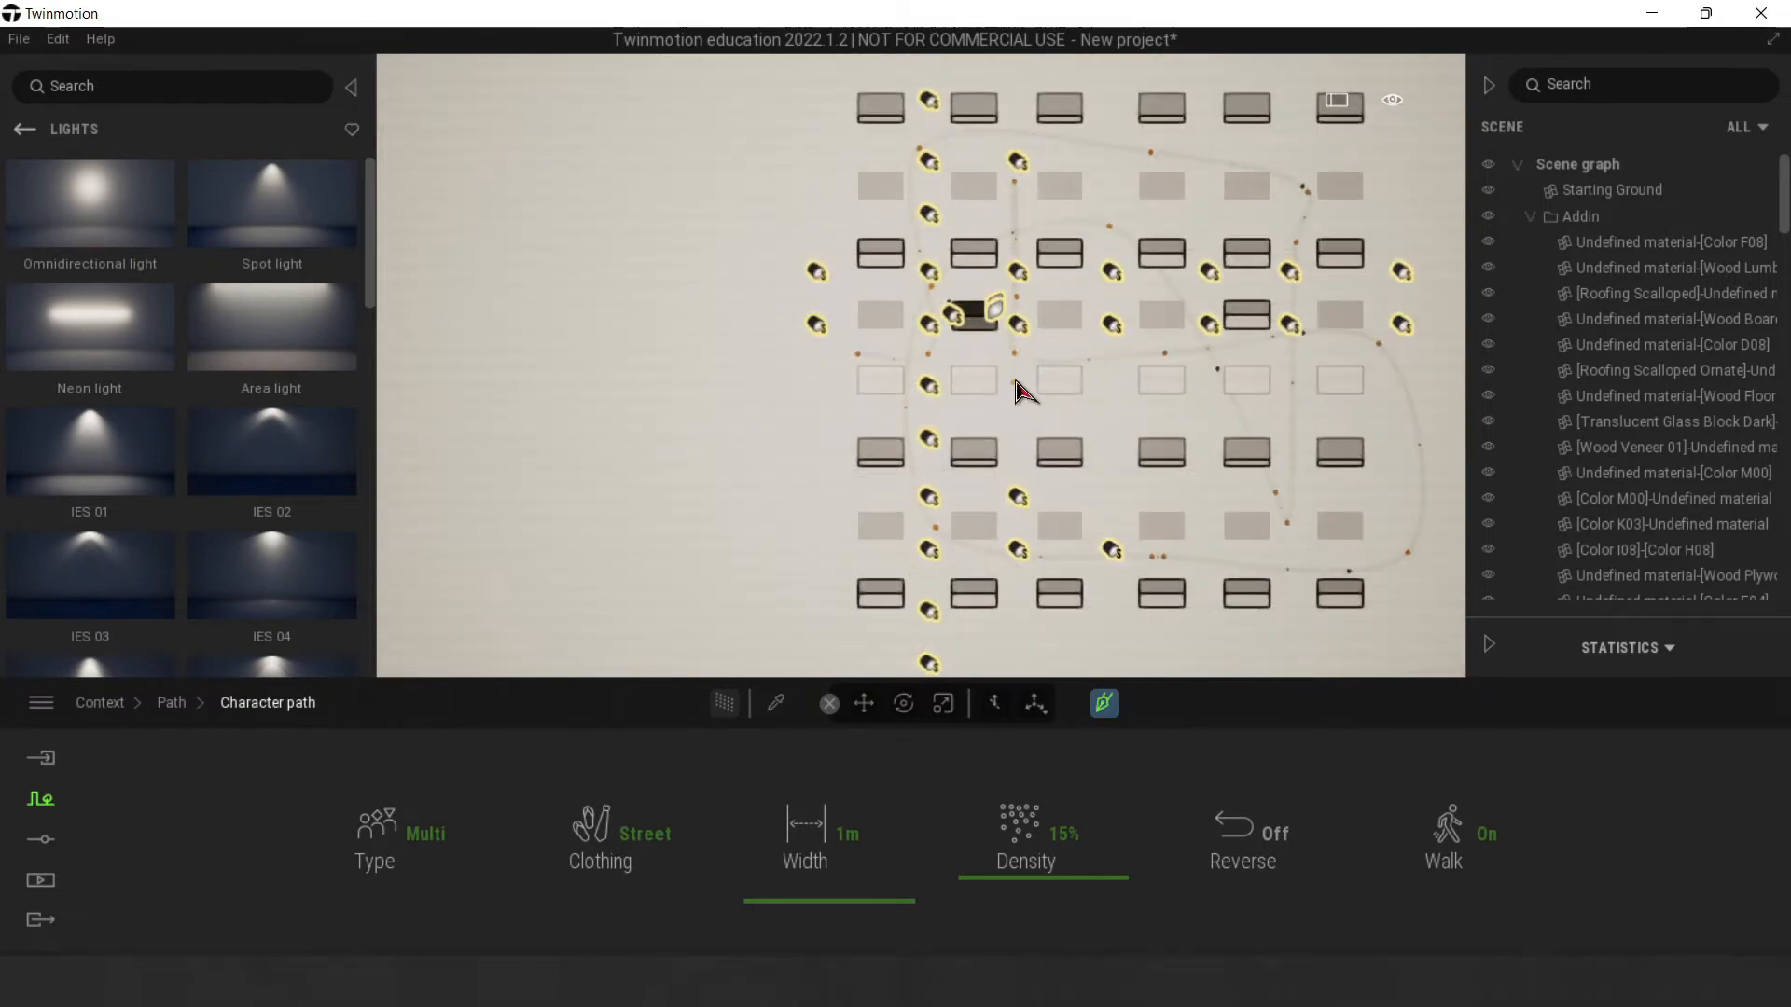
scroll(998, 173, "up", 1)
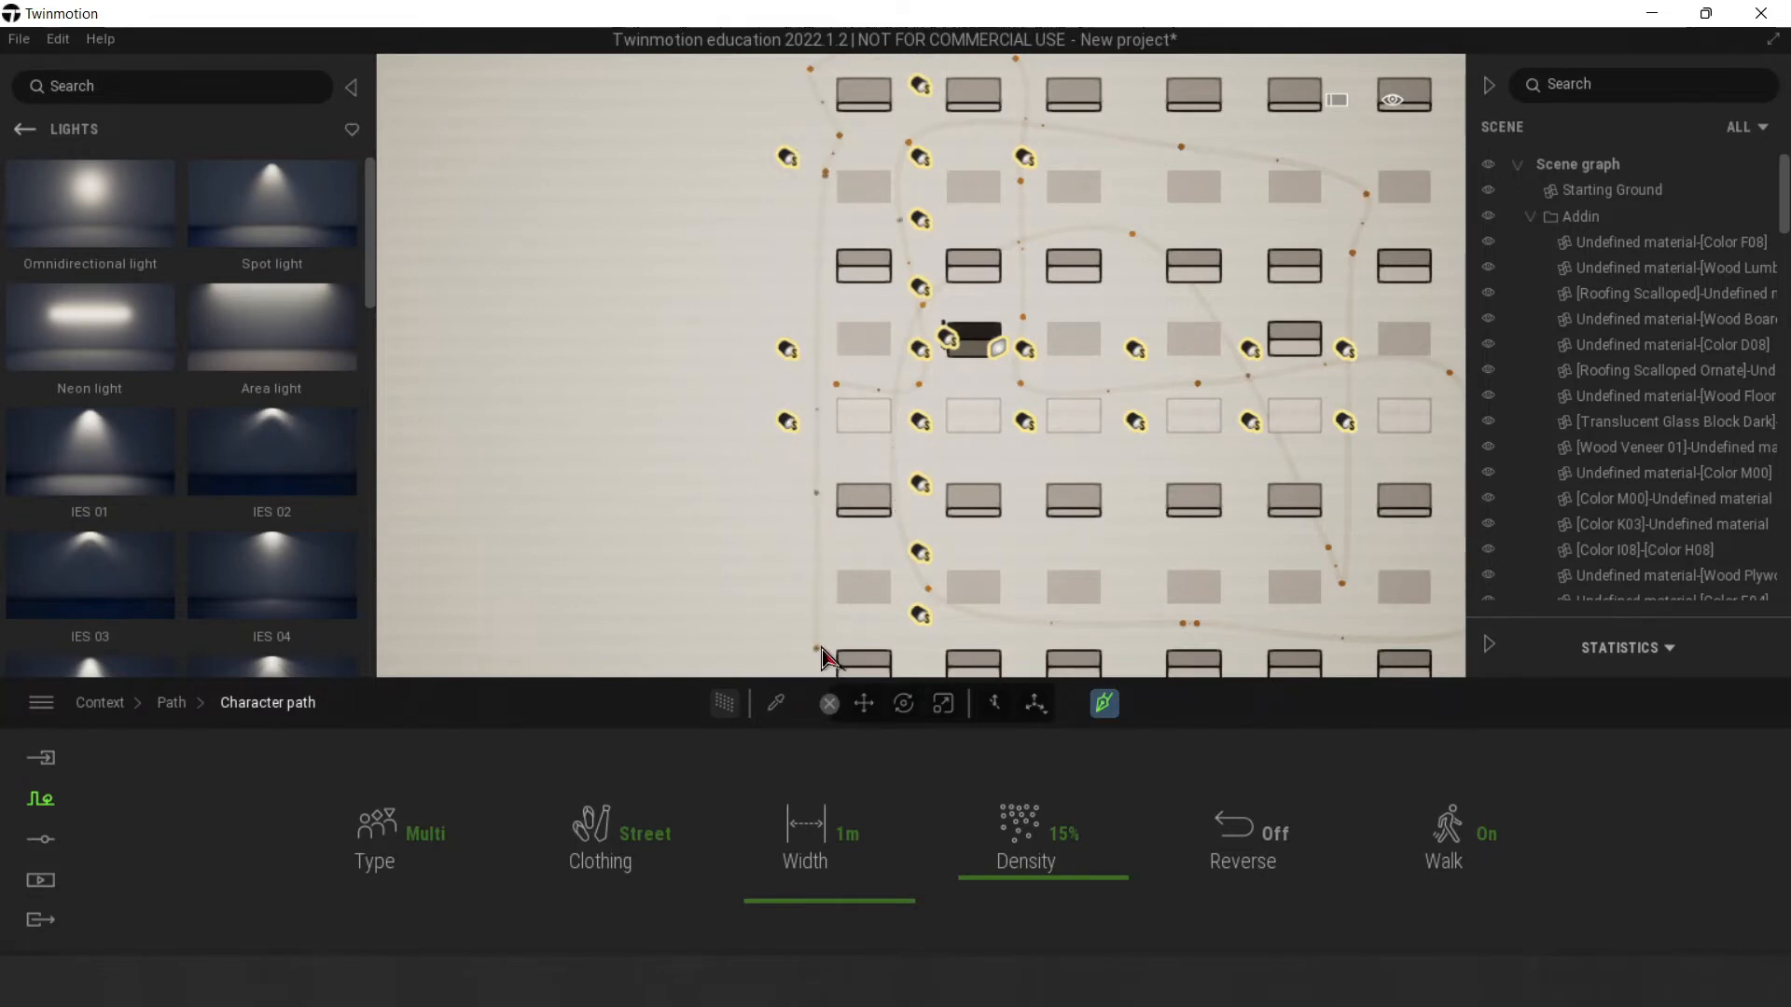
scroll(830, 643, "down", 2)
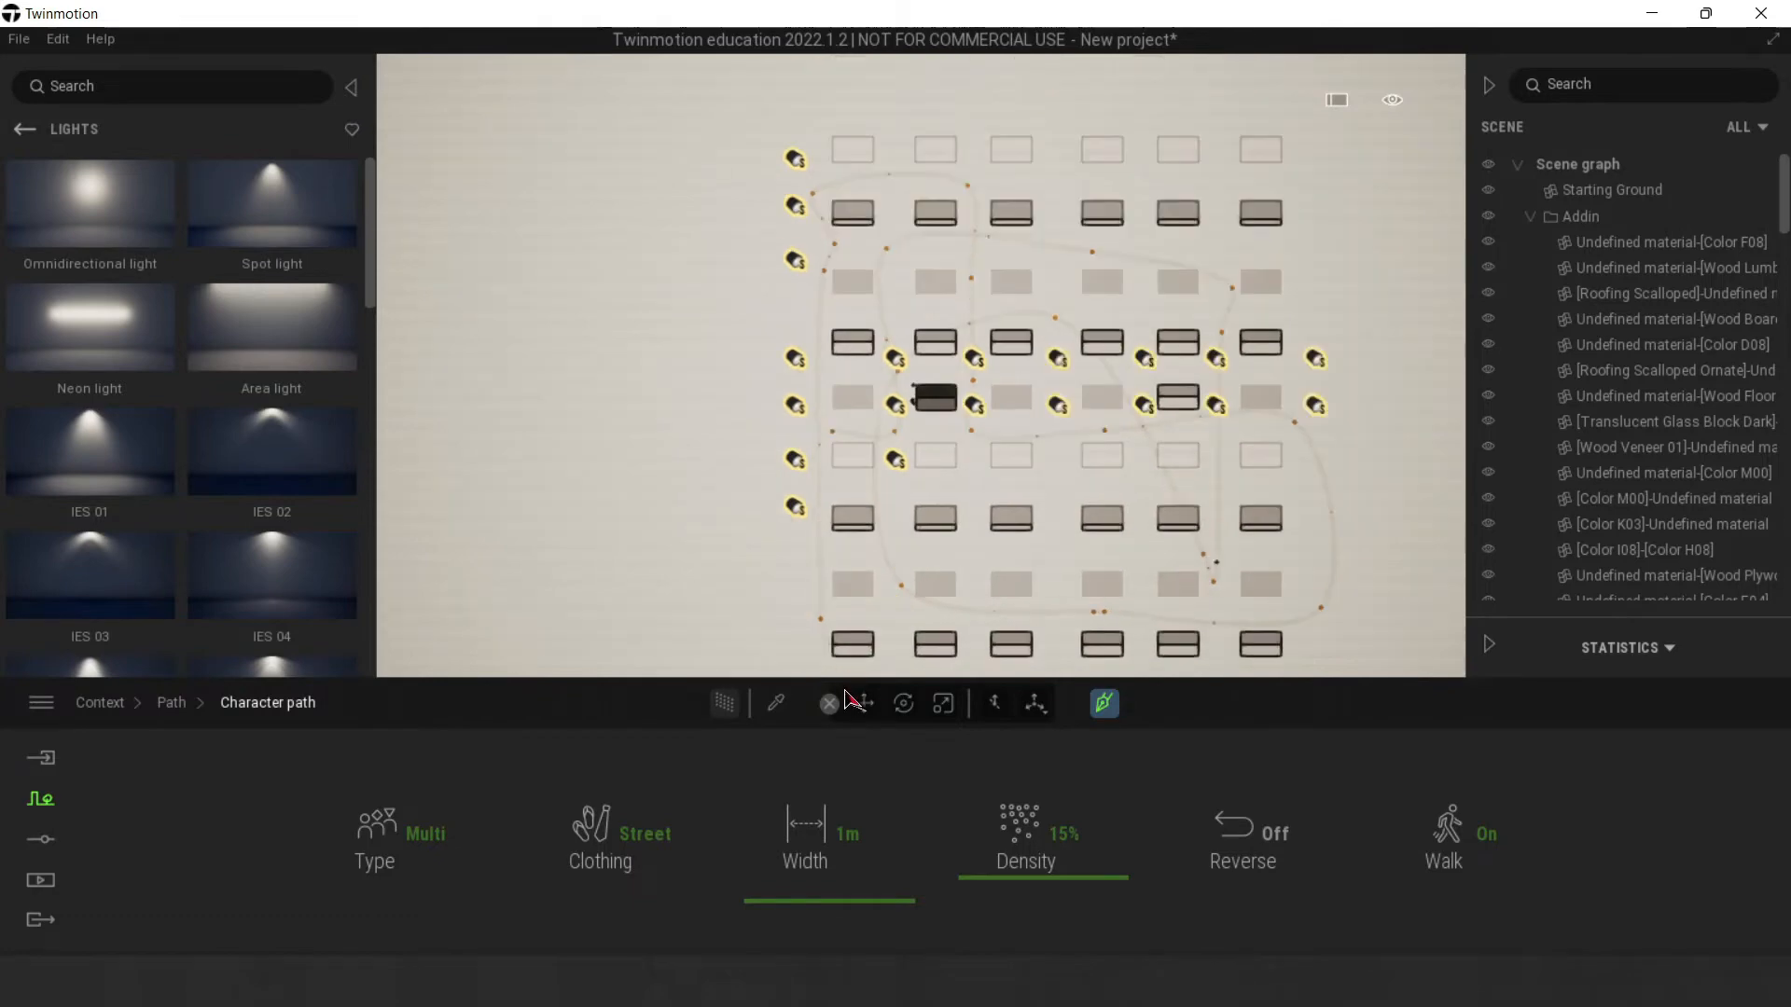
scroll(845, 617, "up", 2)
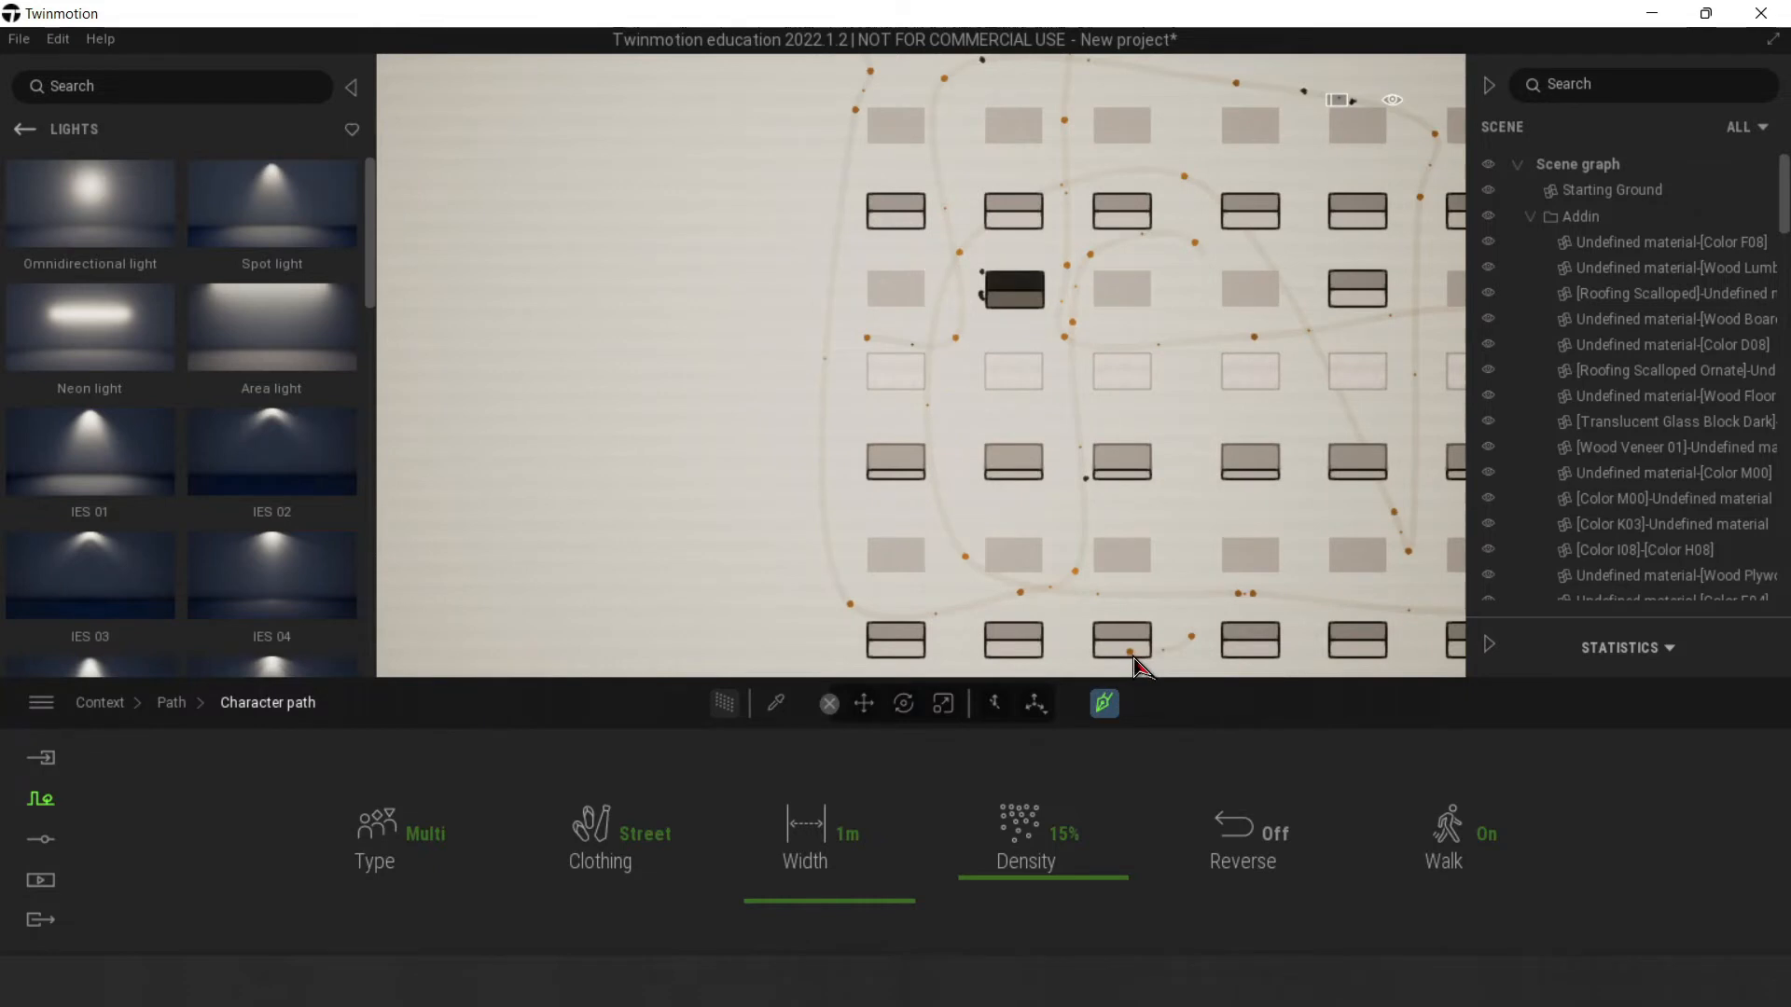
key("r")
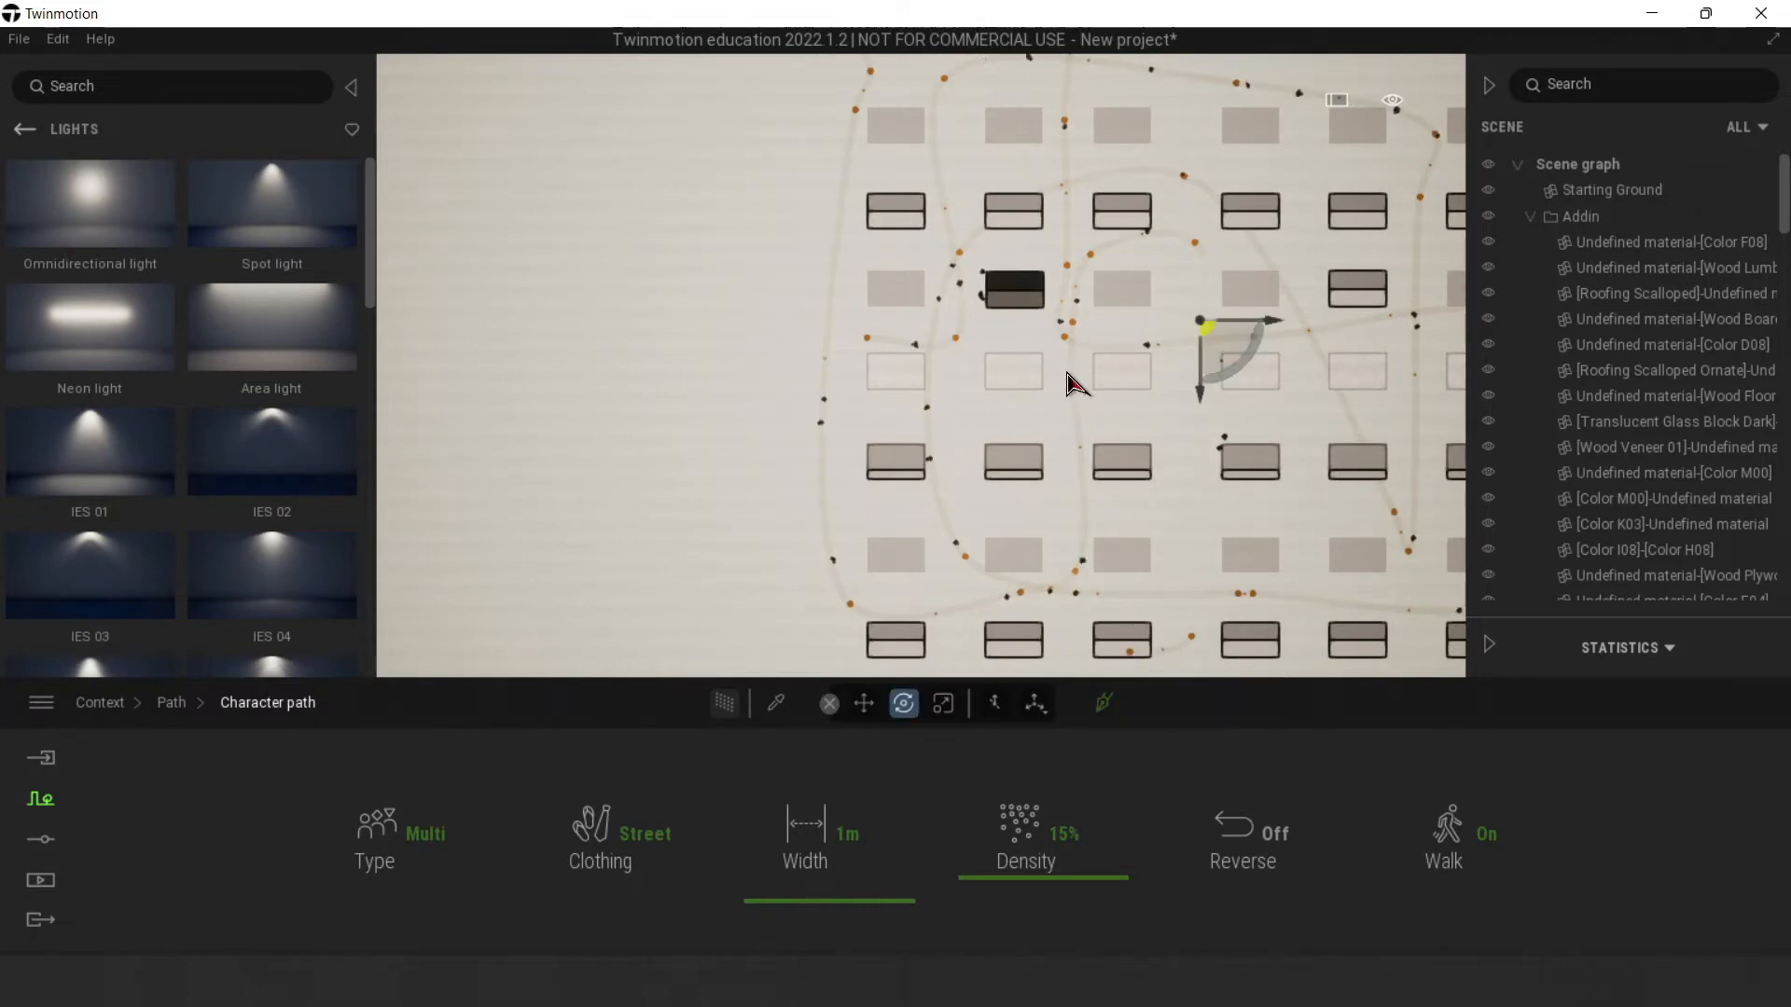
Step: Set the desktop rendering quality preset to Low and open the Groups category of the character library
left_click(23, 132)
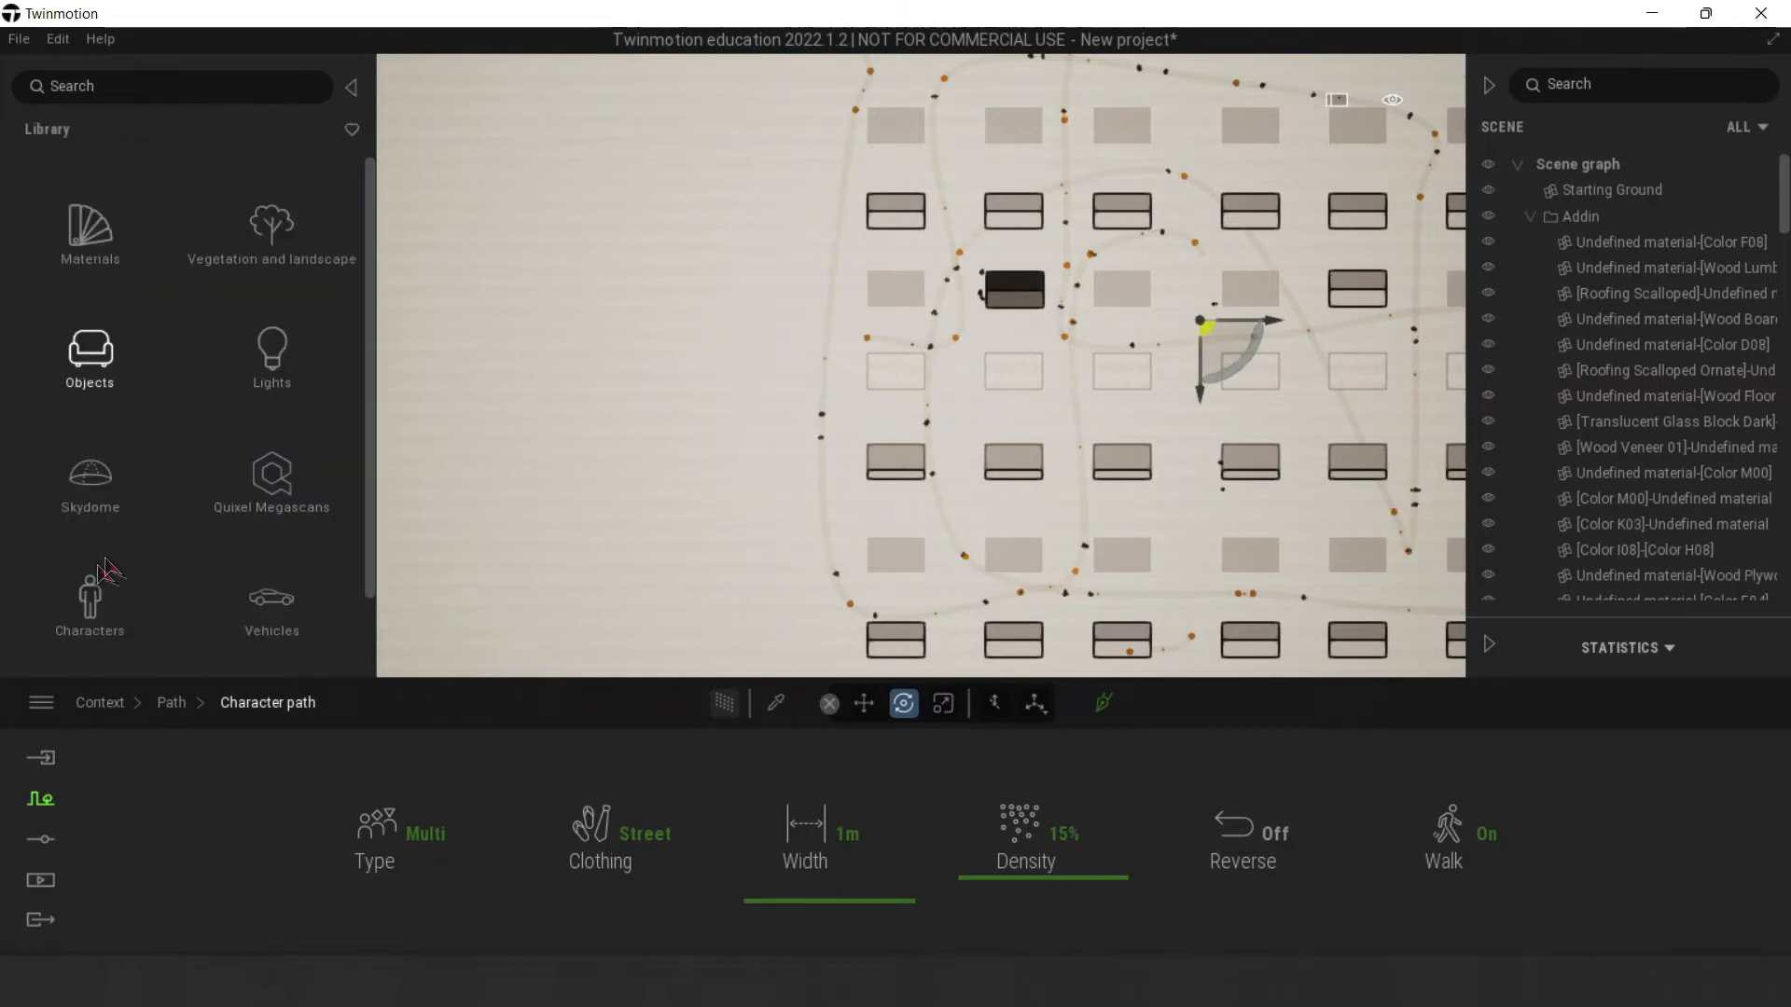
left_click(90, 605)
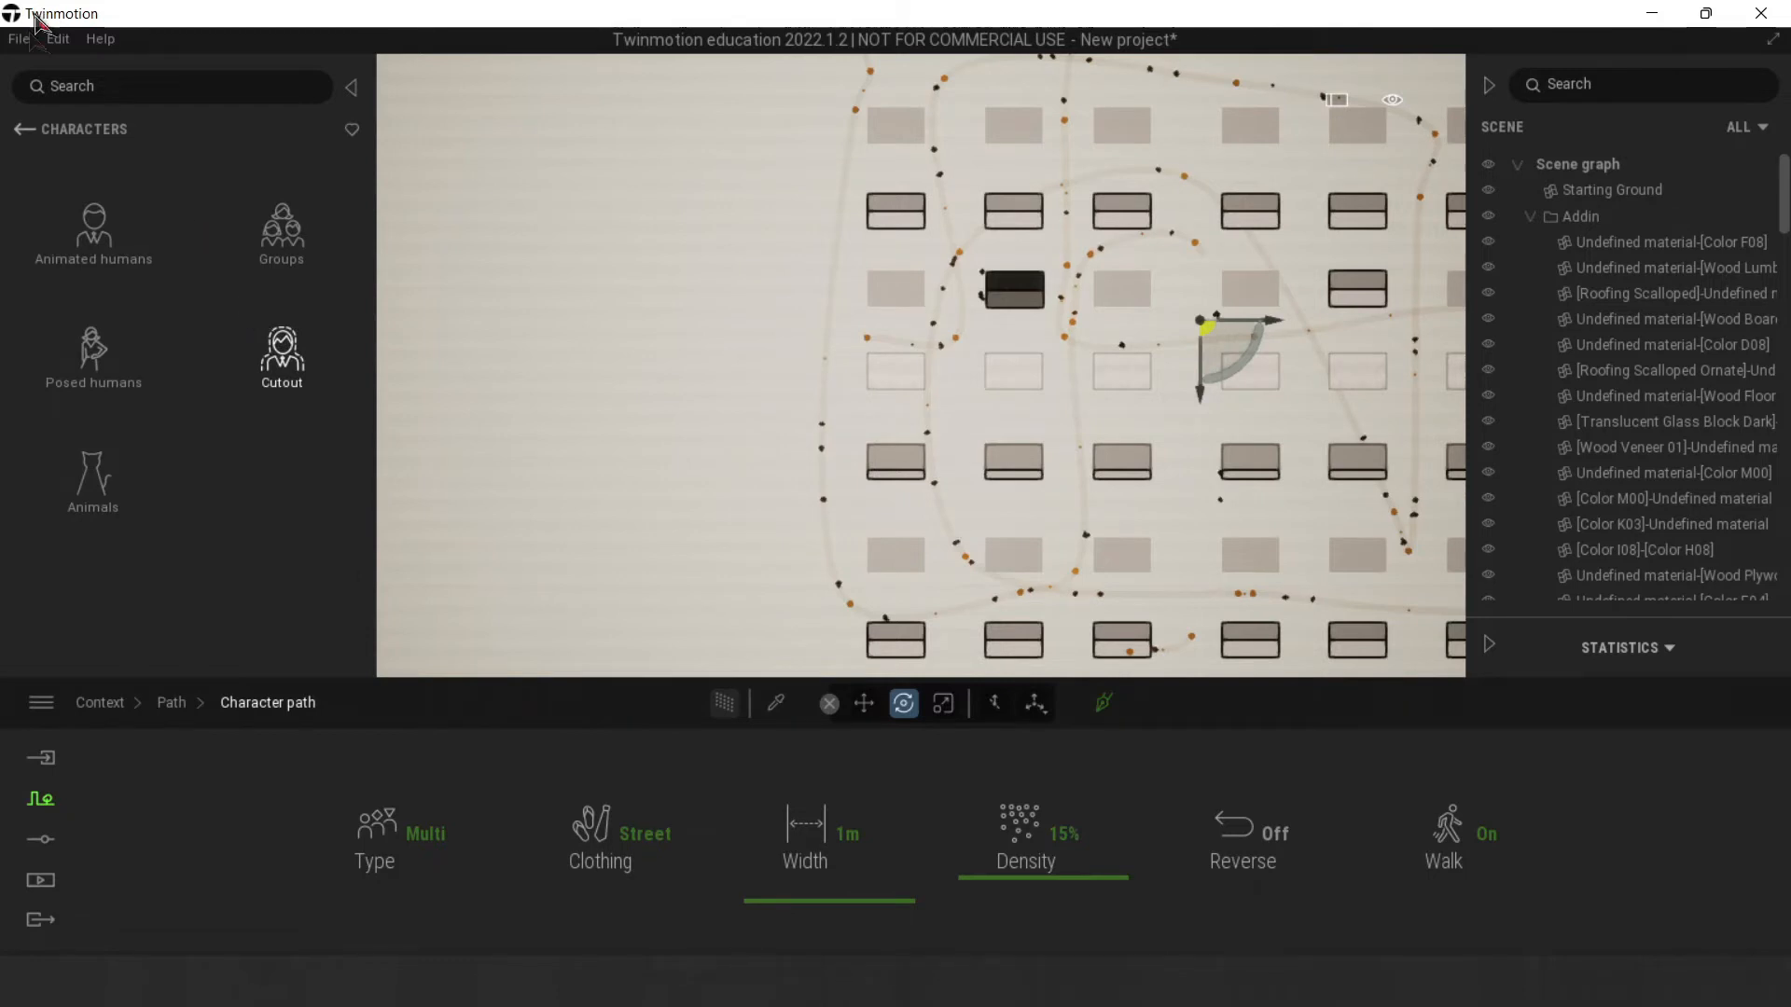
left_click(57, 38)
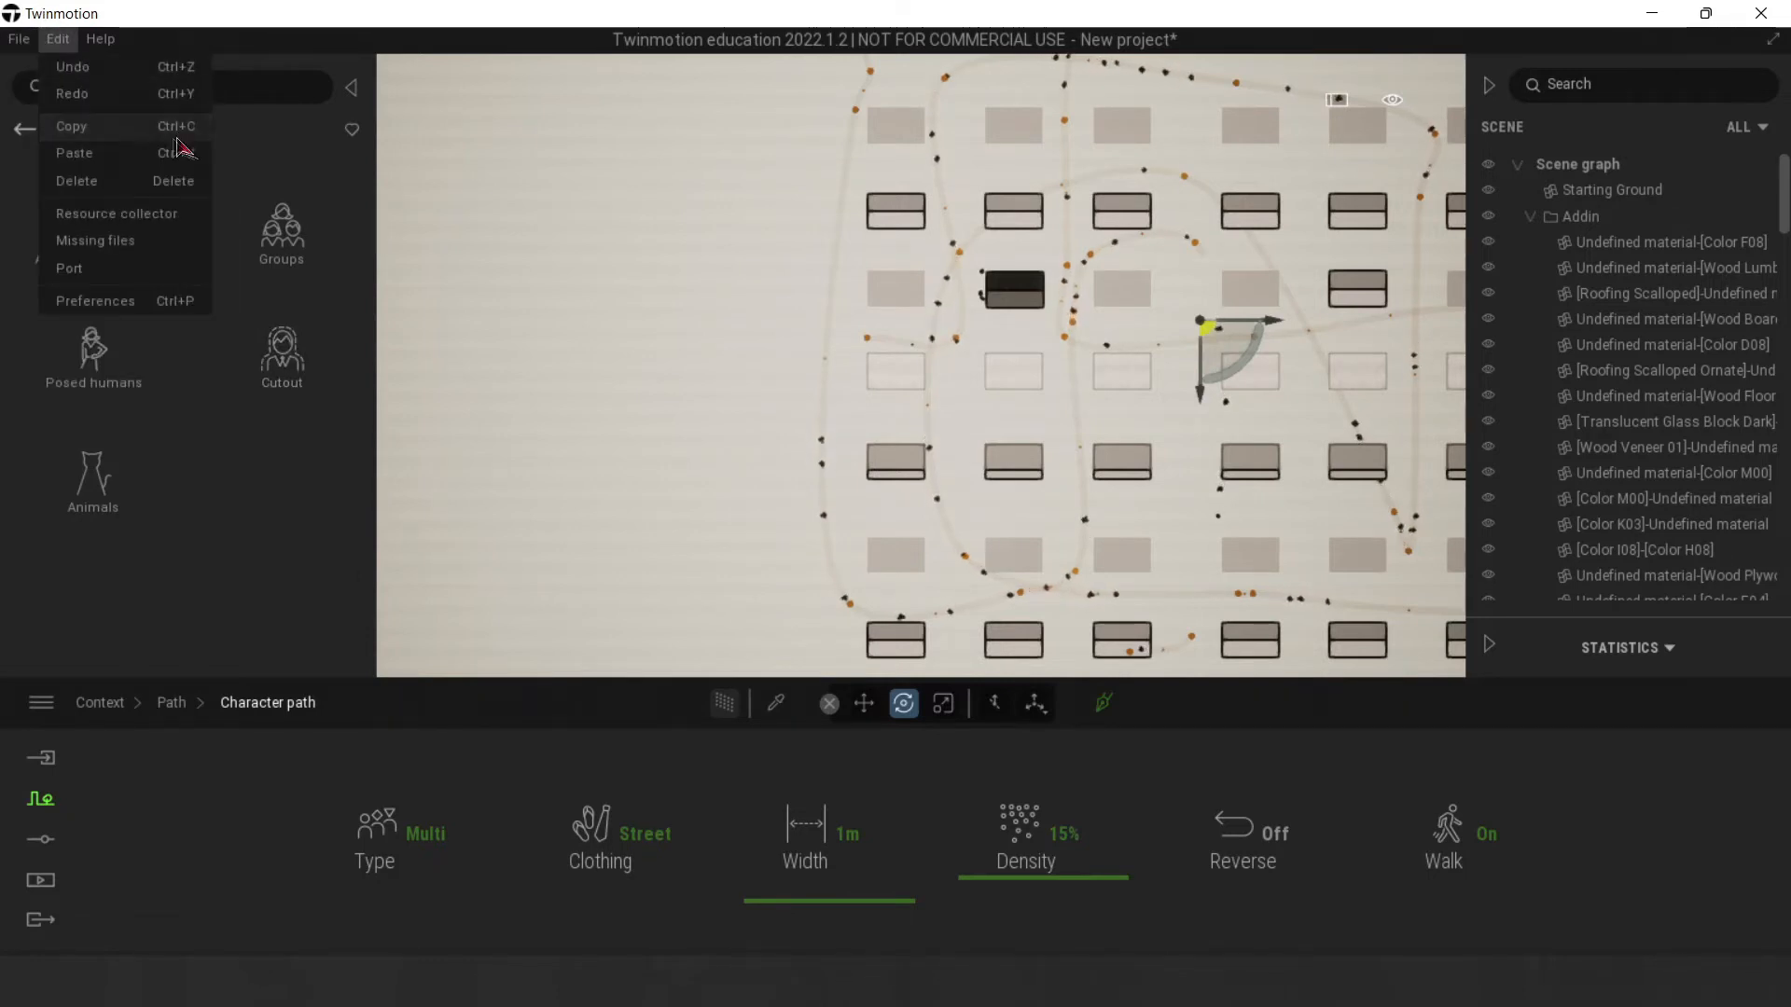
left_click(109, 300)
left_click(884, 82)
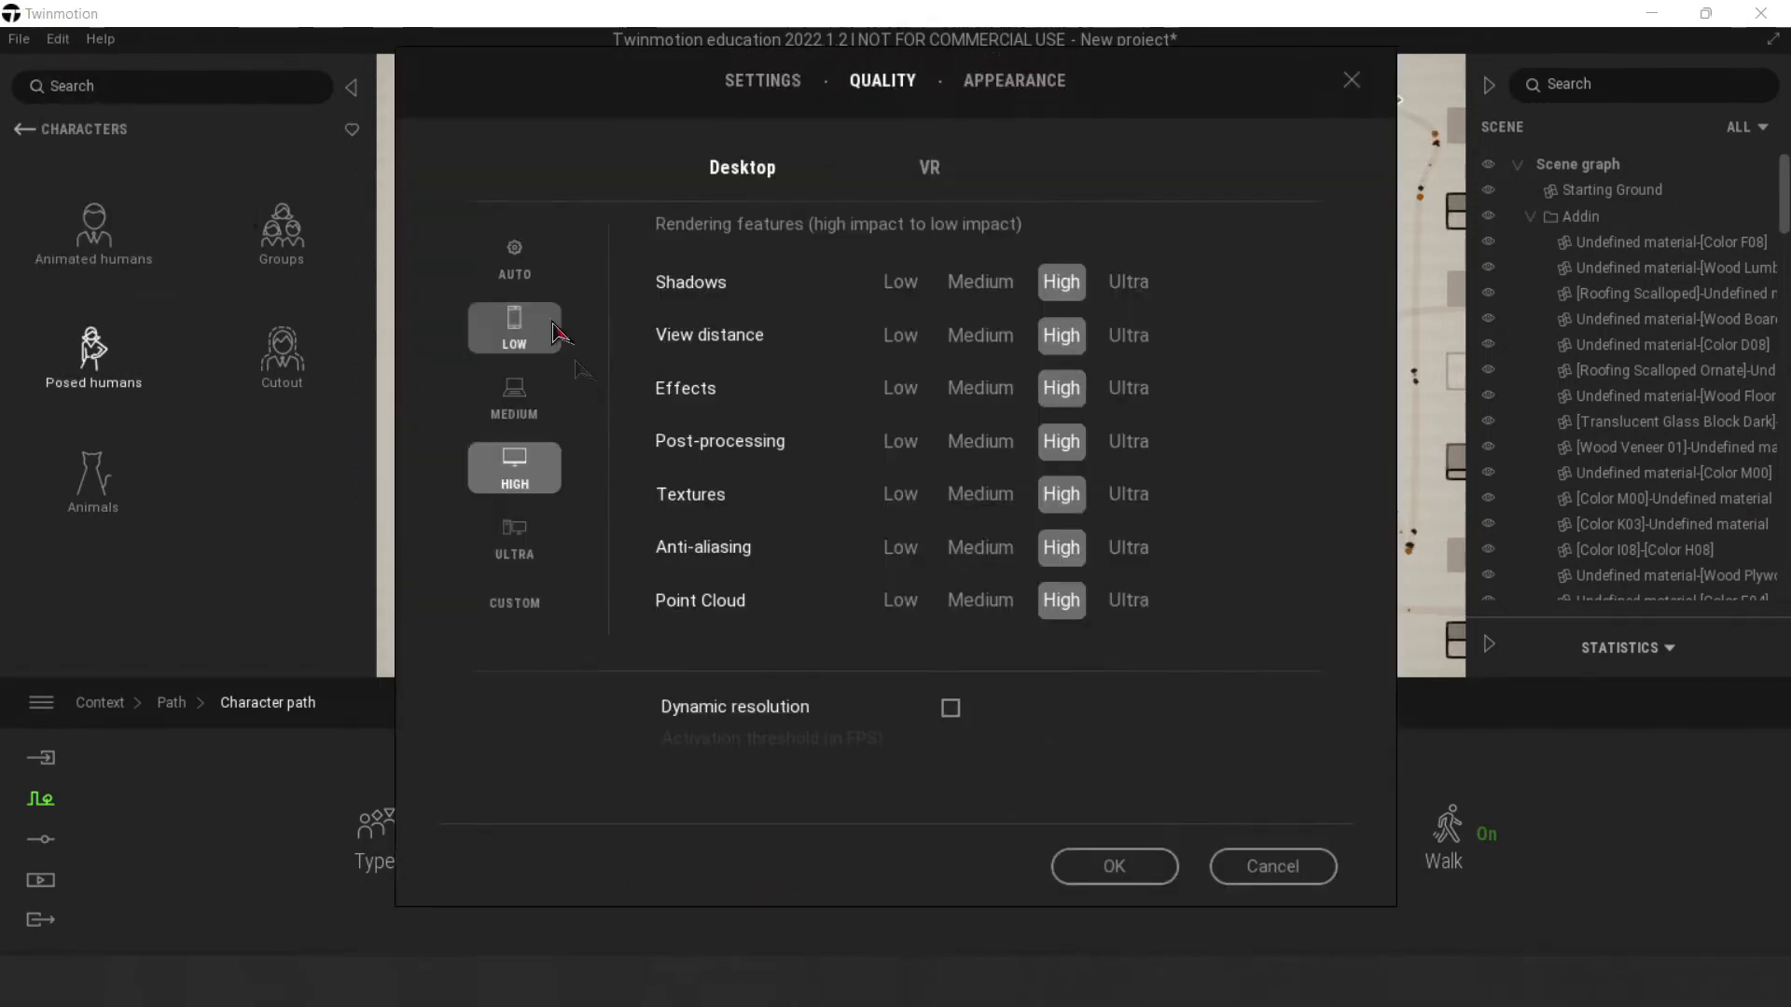
left_click(514, 324)
left_click(1120, 868)
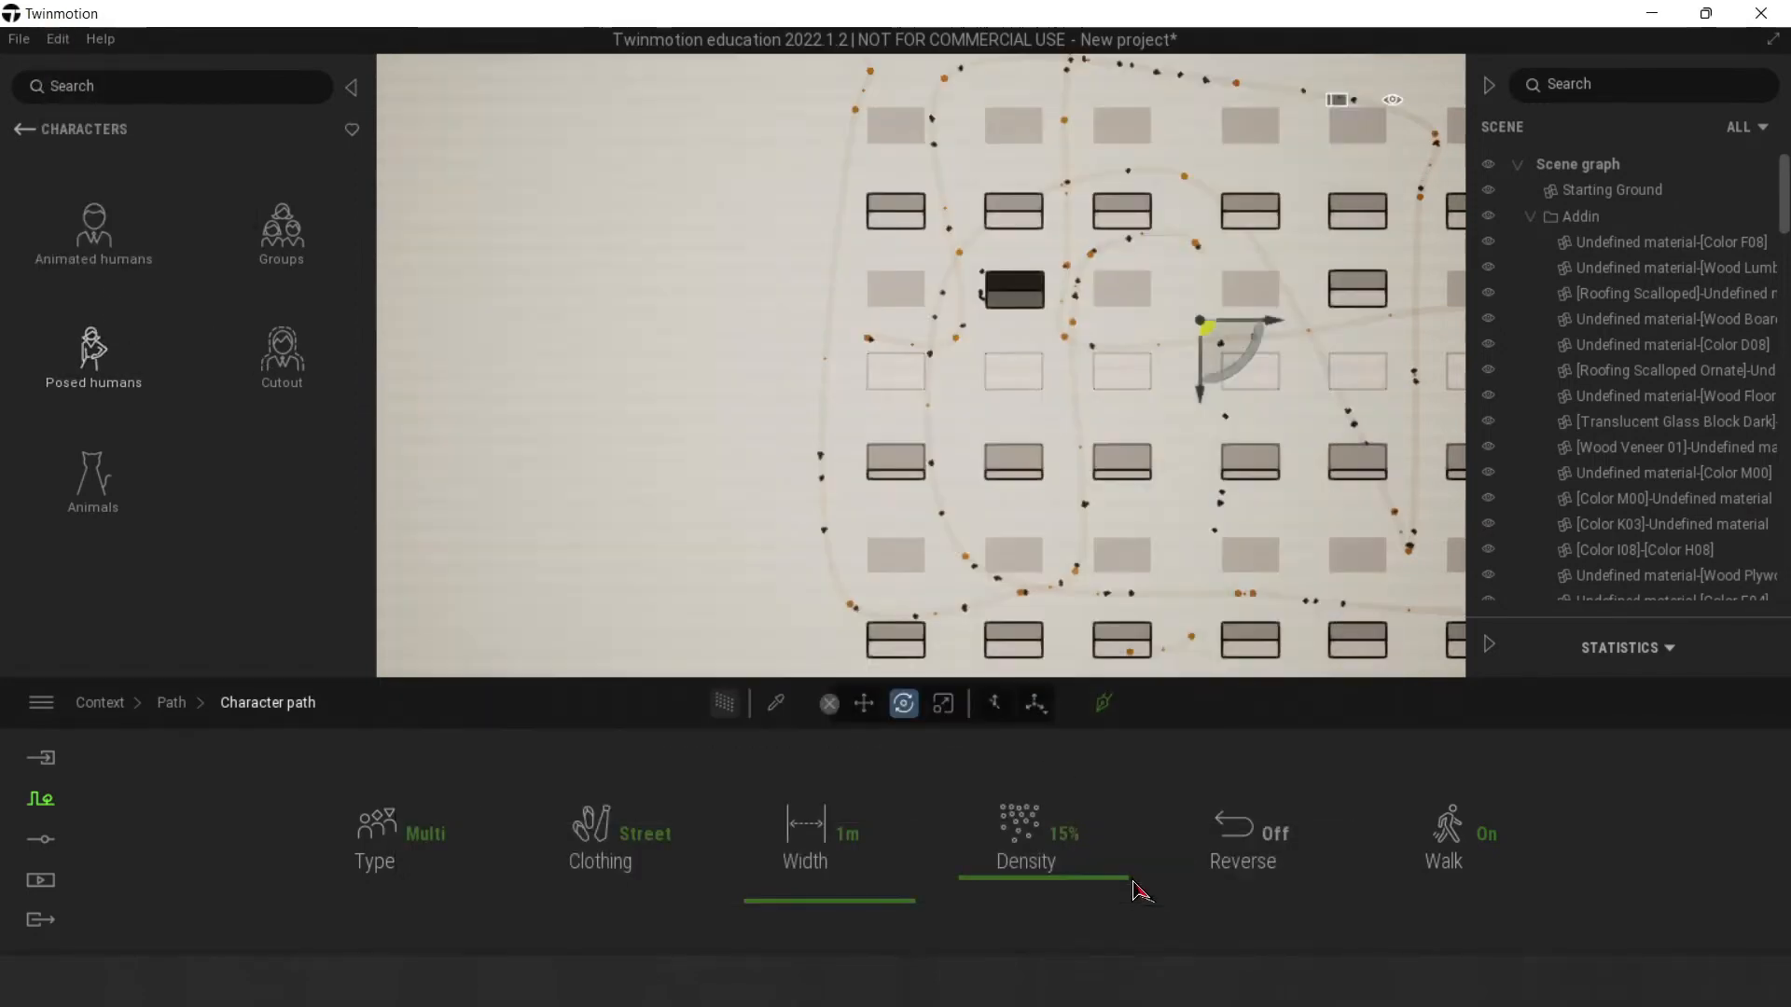
left_click(281, 233)
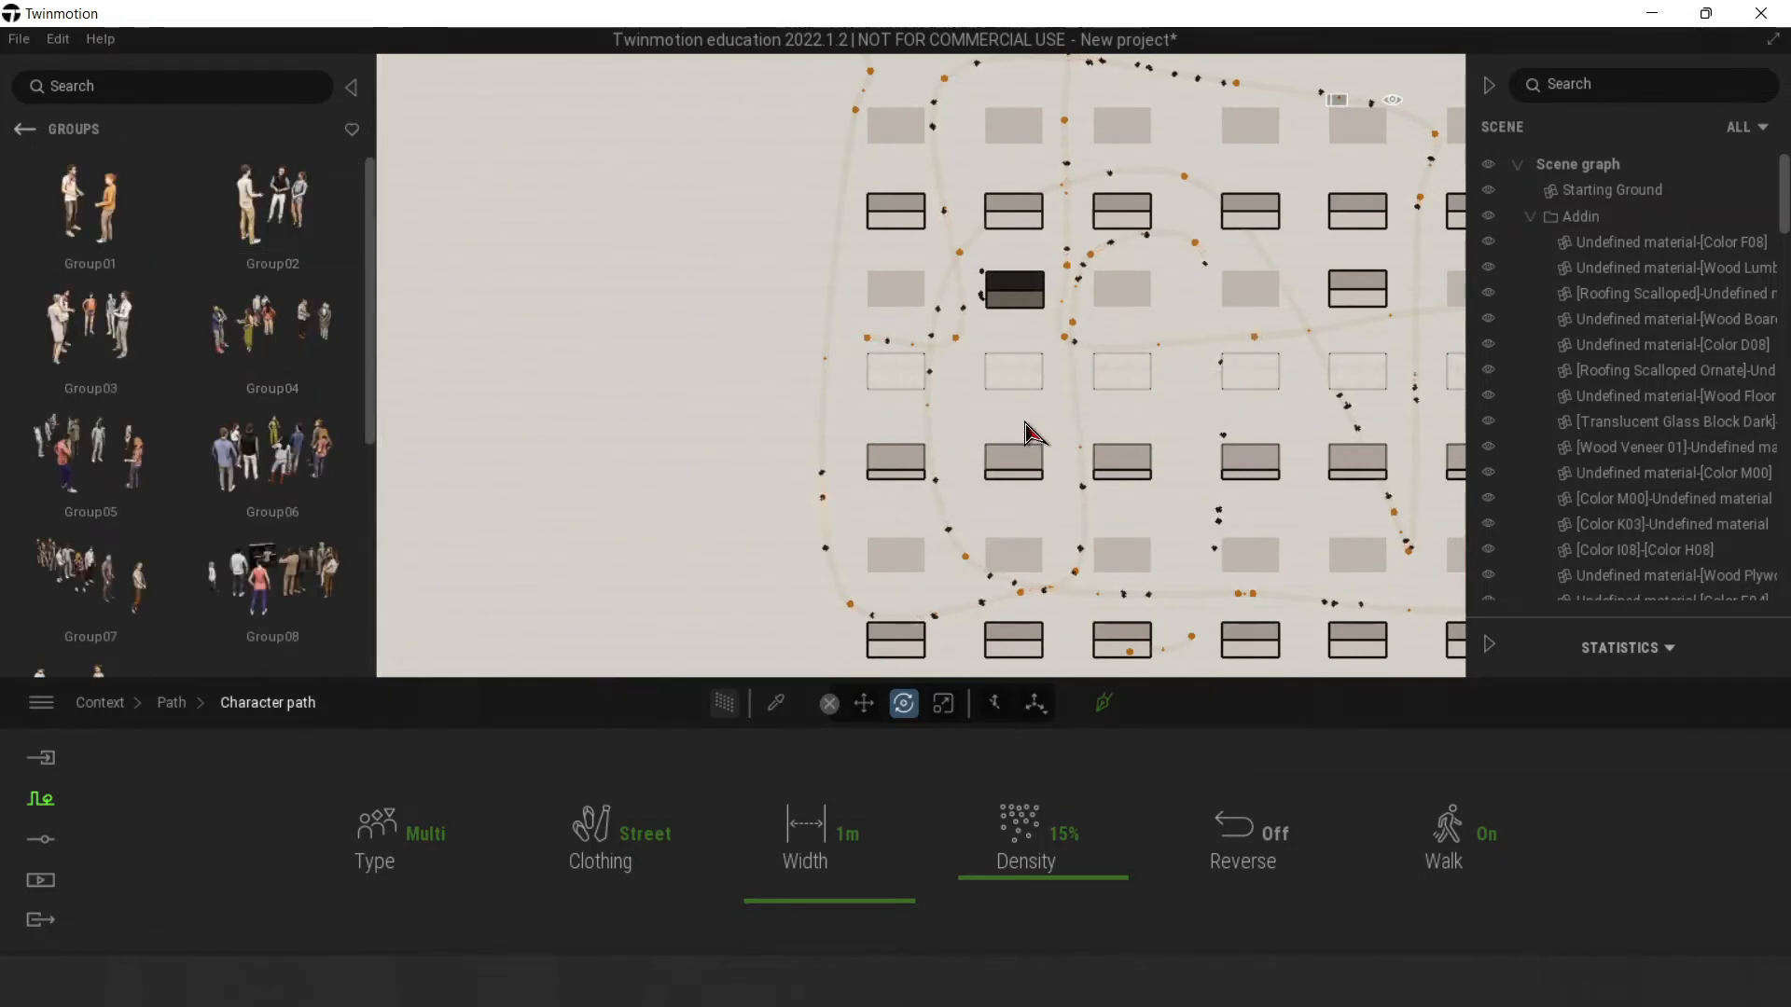
Step: Place three Group04 people groups in the aisles around the pavilion and the neighbouring stands
left_click_drag(1030, 434, 1008, 440)
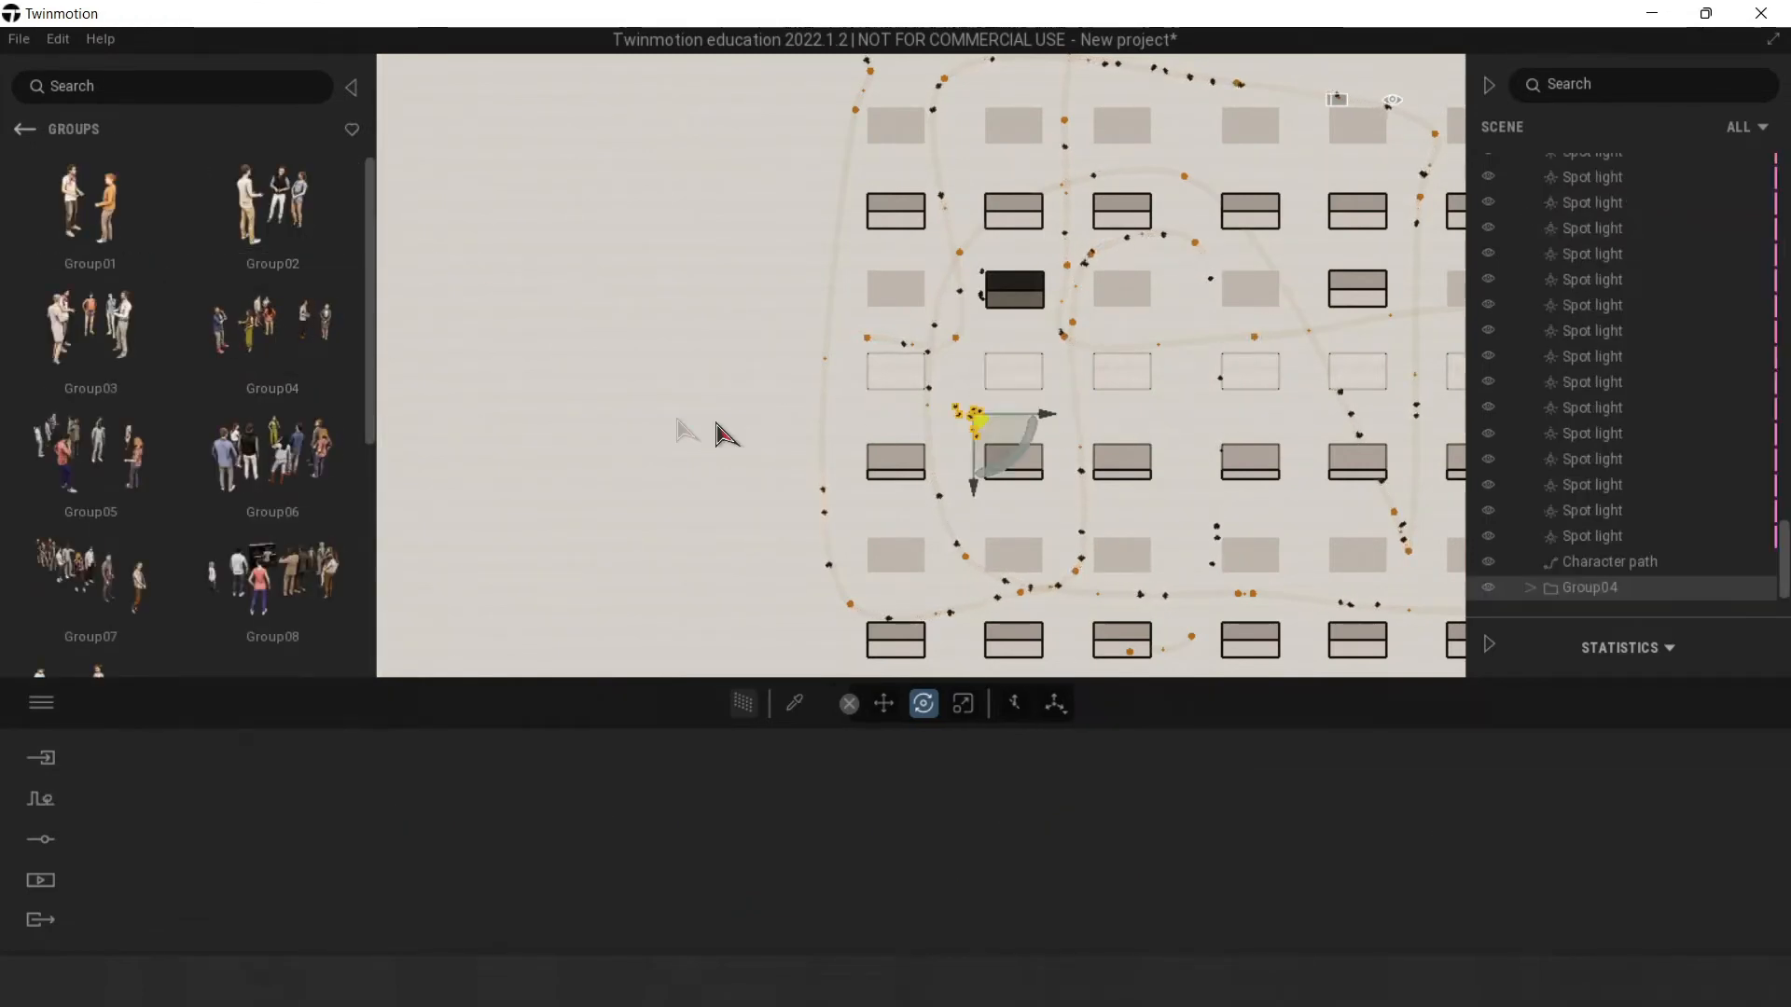
left_click(322, 375)
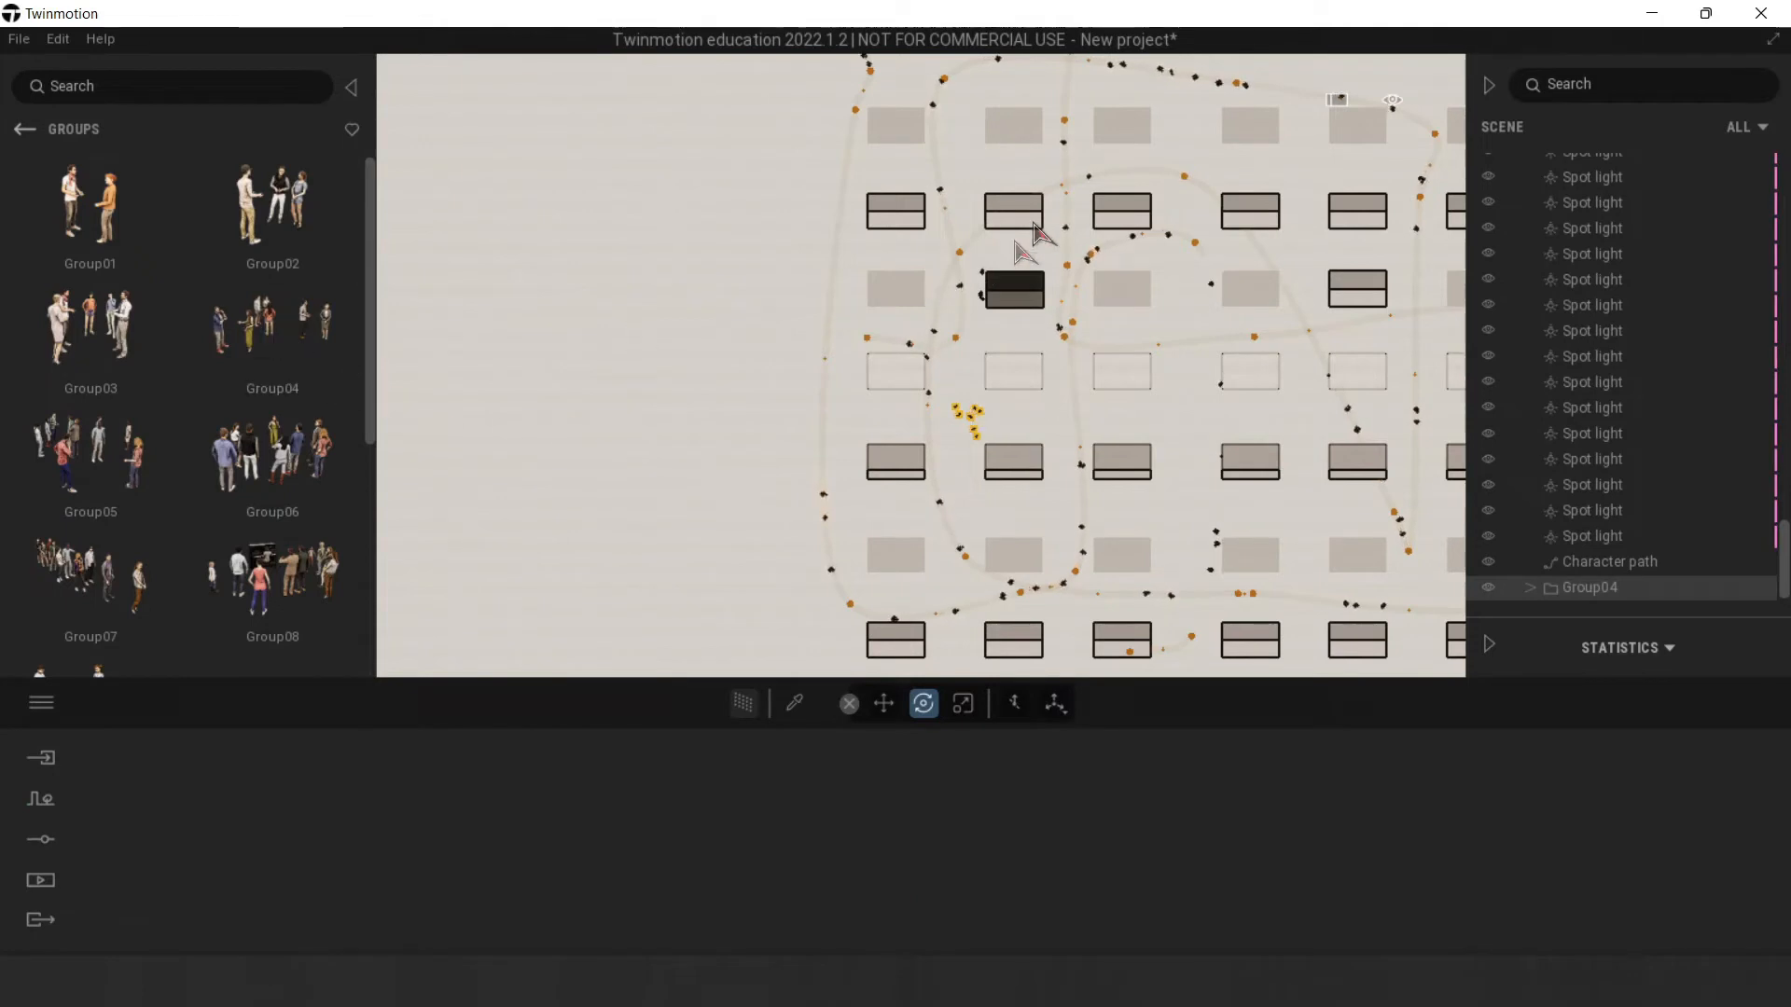
left_click(974, 168)
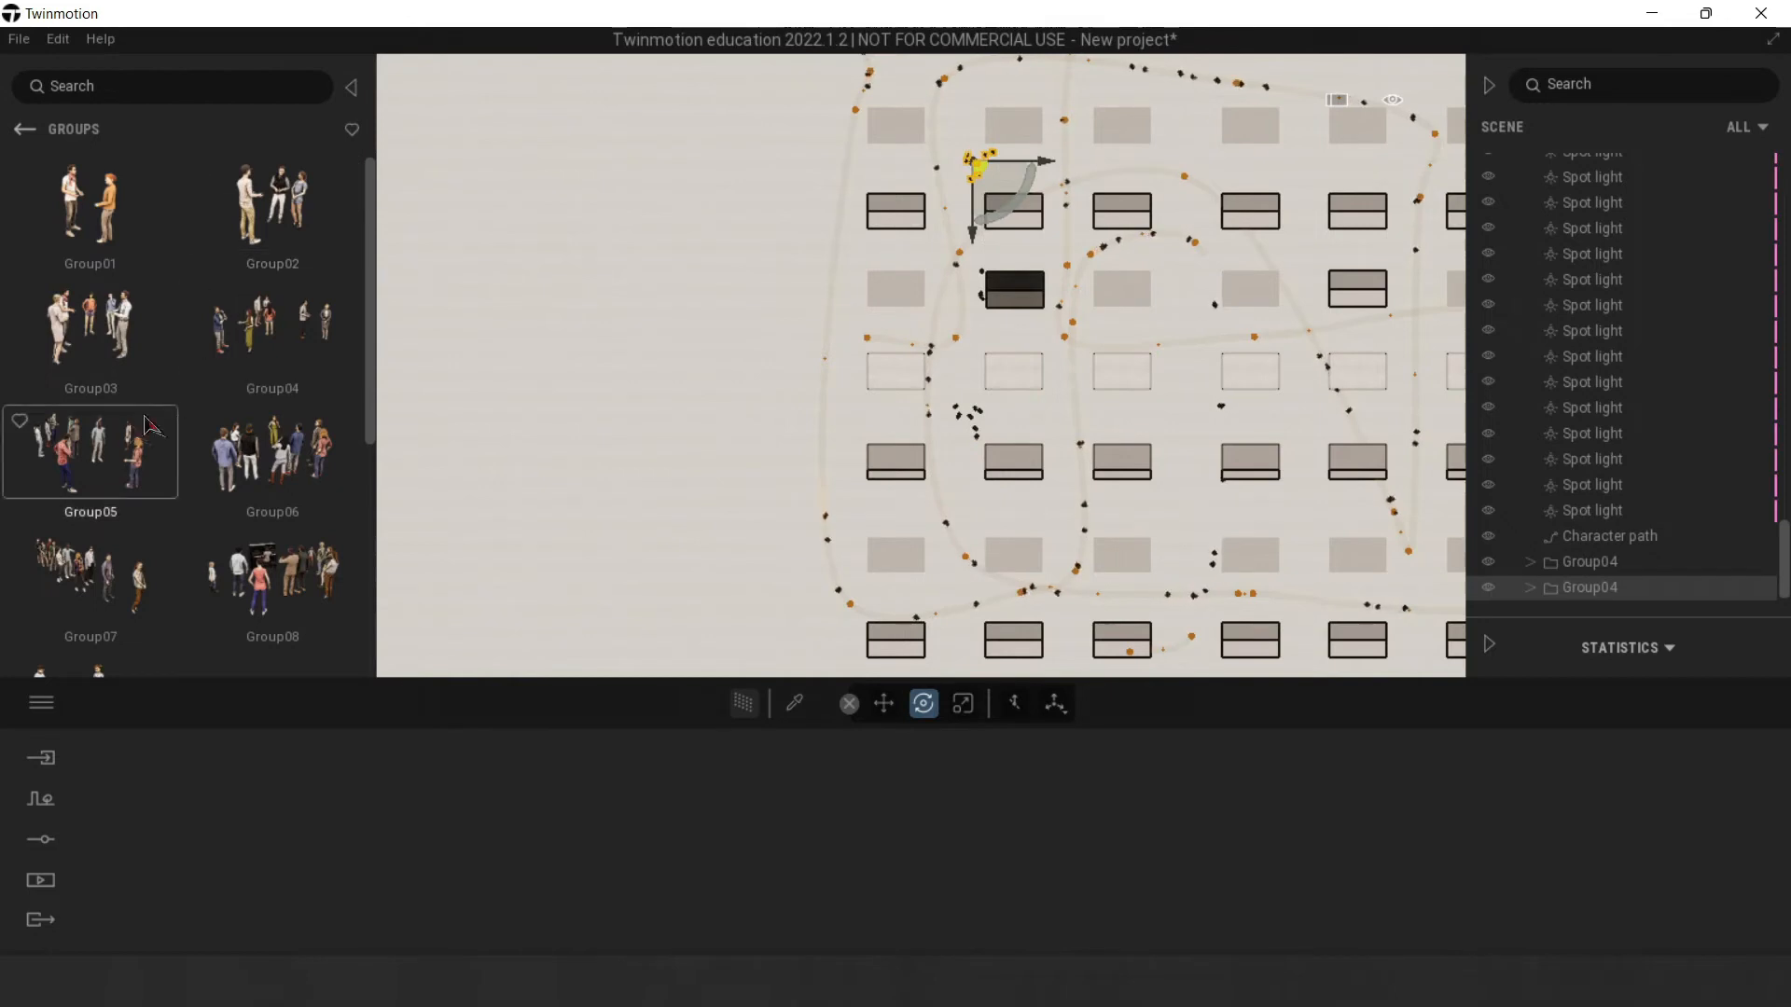
left_click(135, 439)
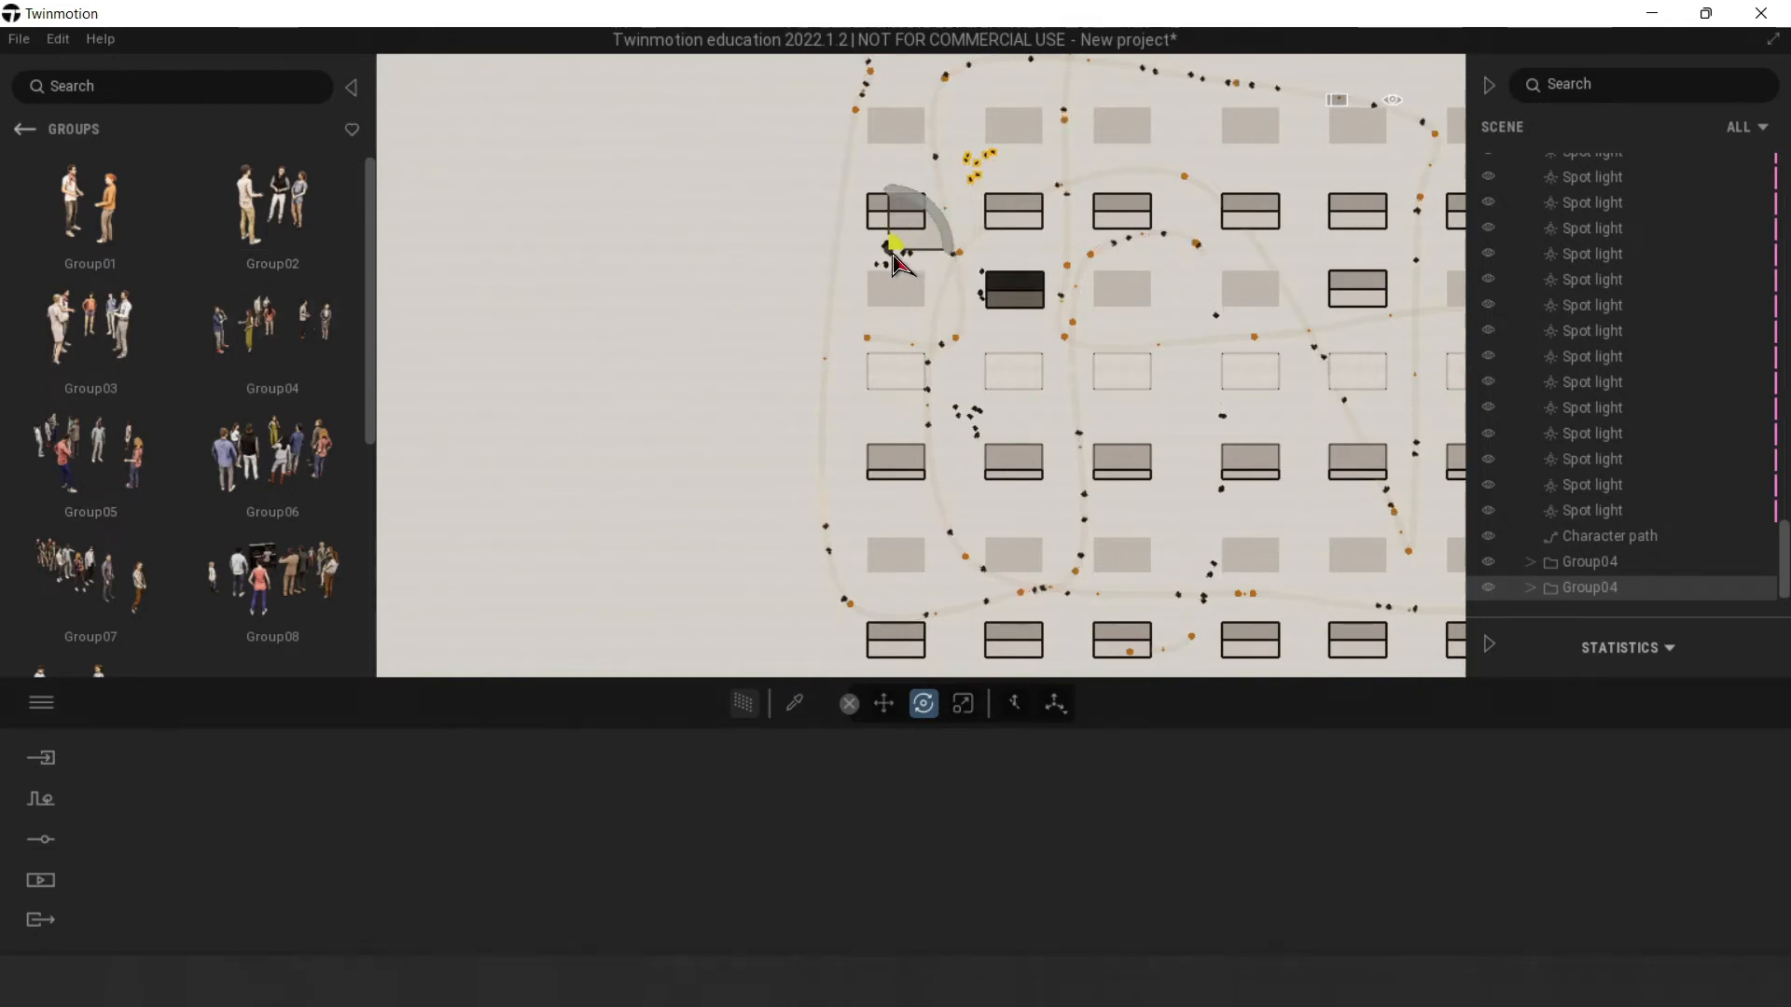
left_click(873, 263)
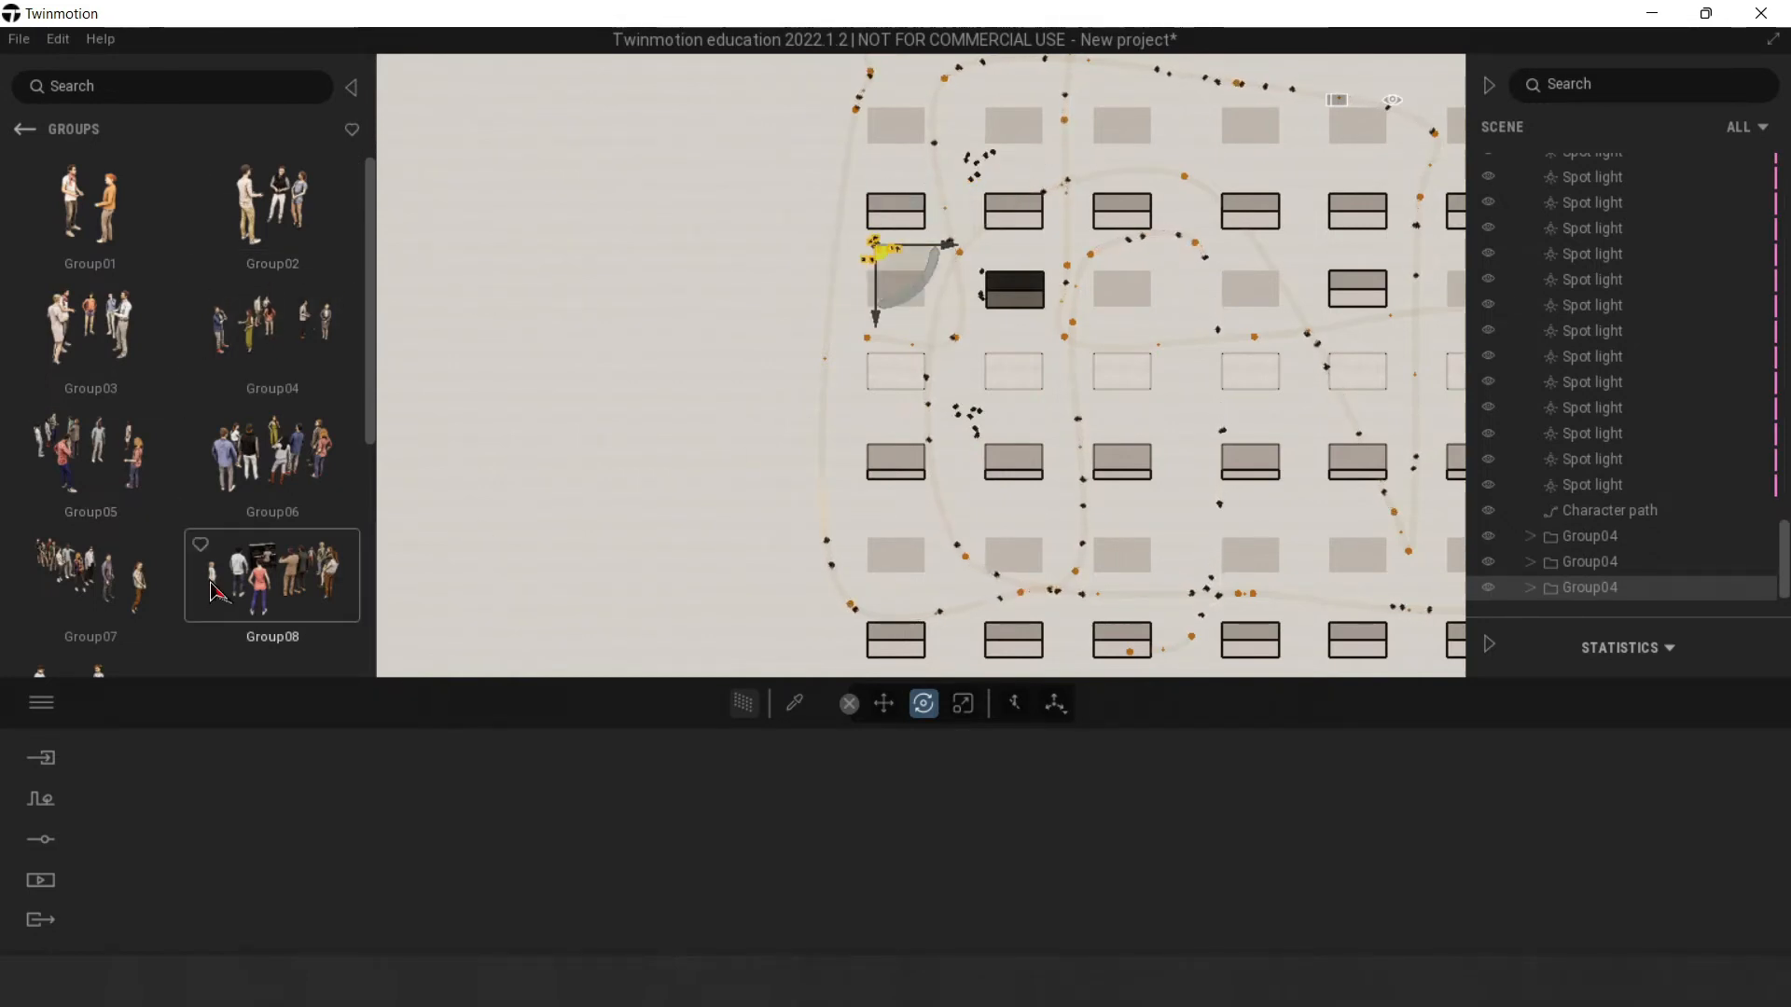
Step: Place a Group07 crowd at the outer edge of the stands and a Group14 group in the aisle in front of the pavilion
left_click(77, 607)
scroll(96, 653, "down", 1)
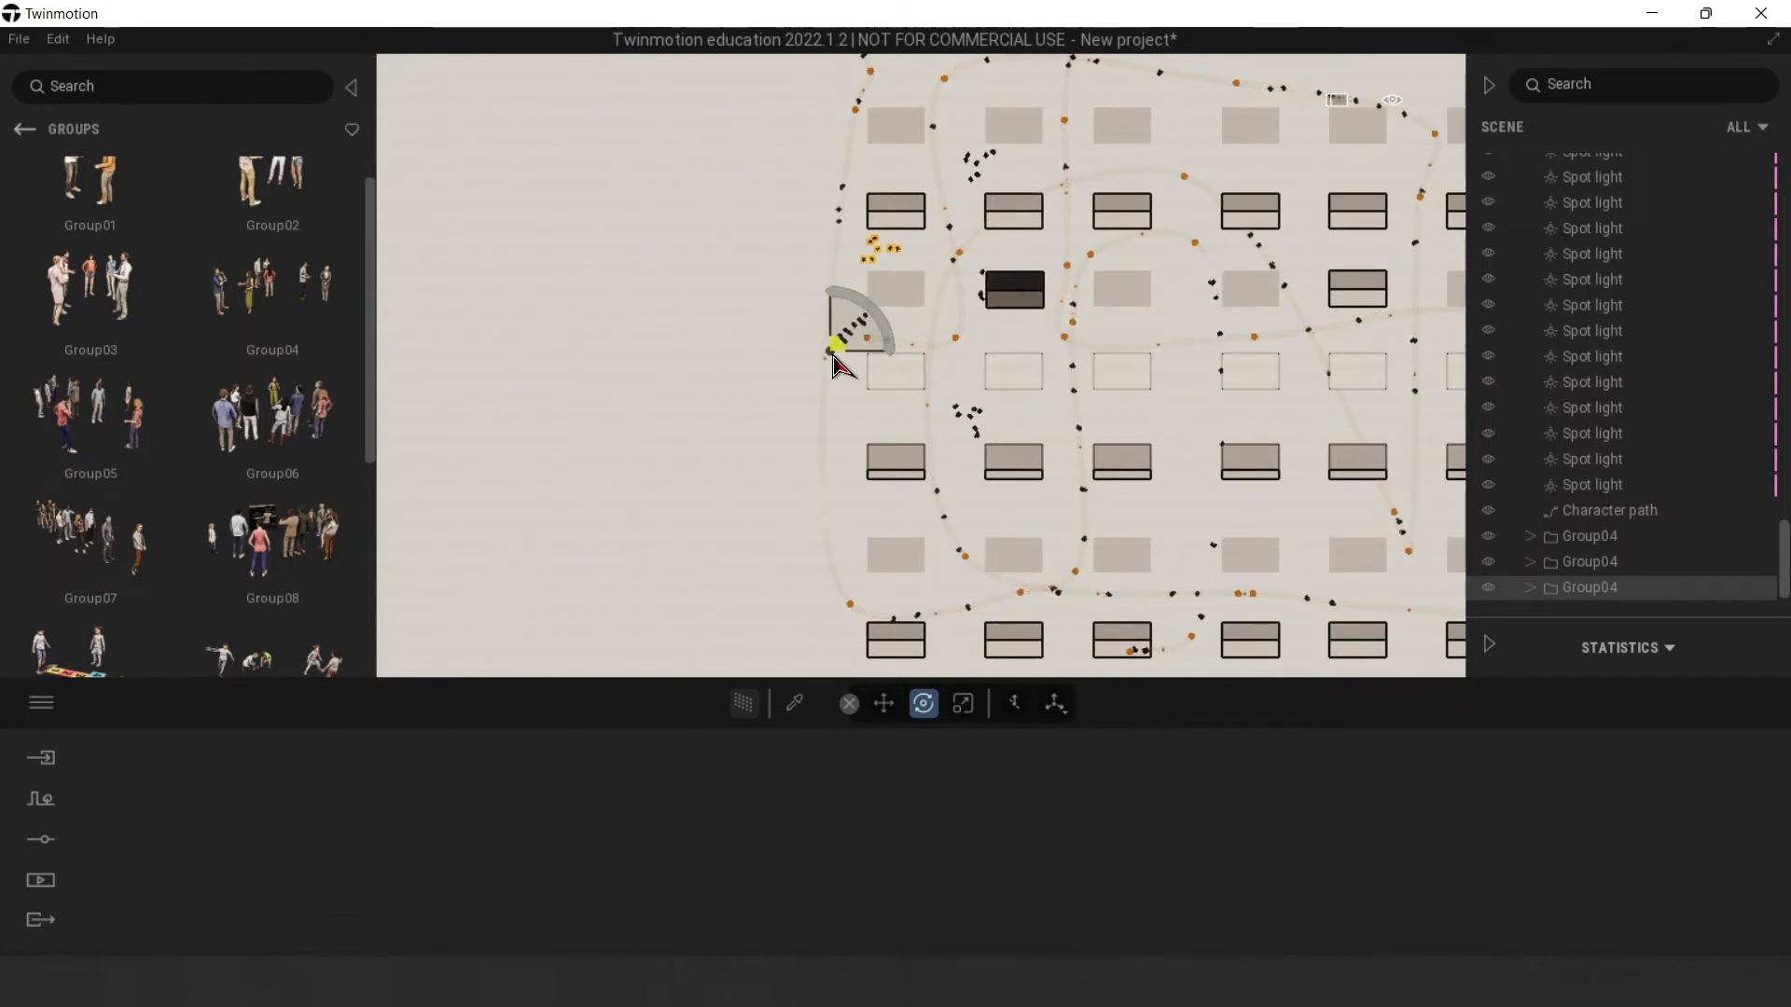
left_click_drag(839, 357, 860, 362)
scroll(280, 560, "down", 5)
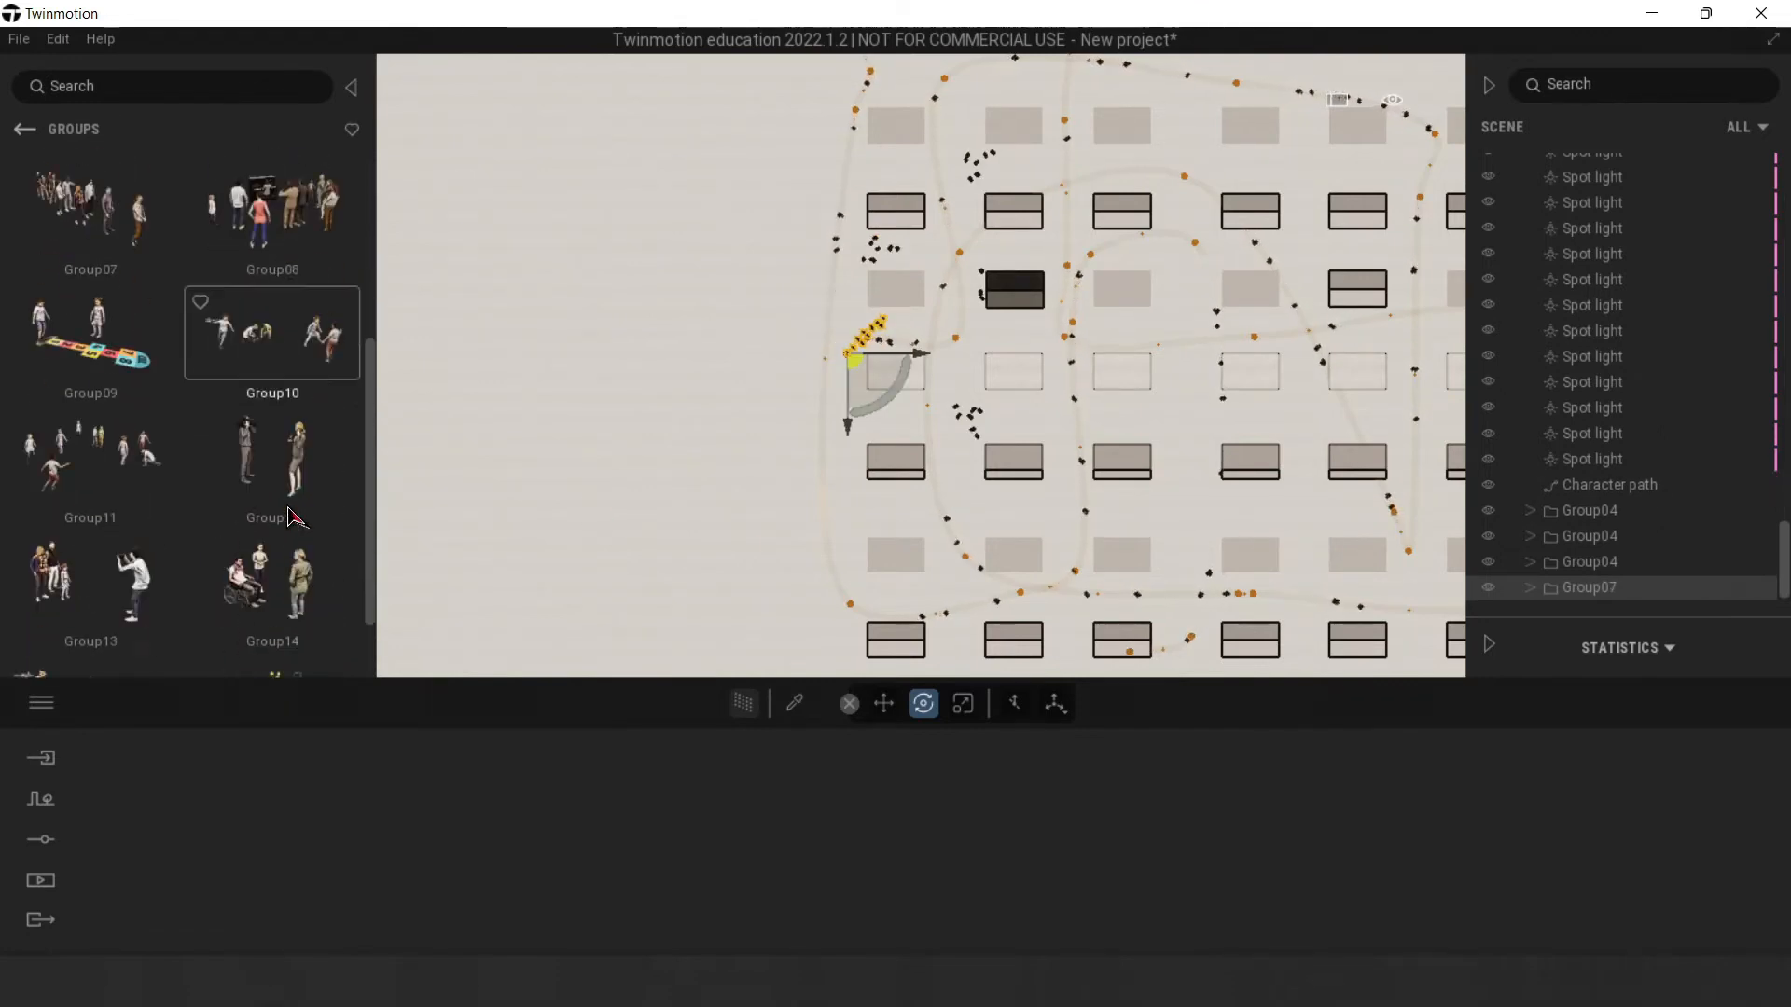
left_click(286, 605)
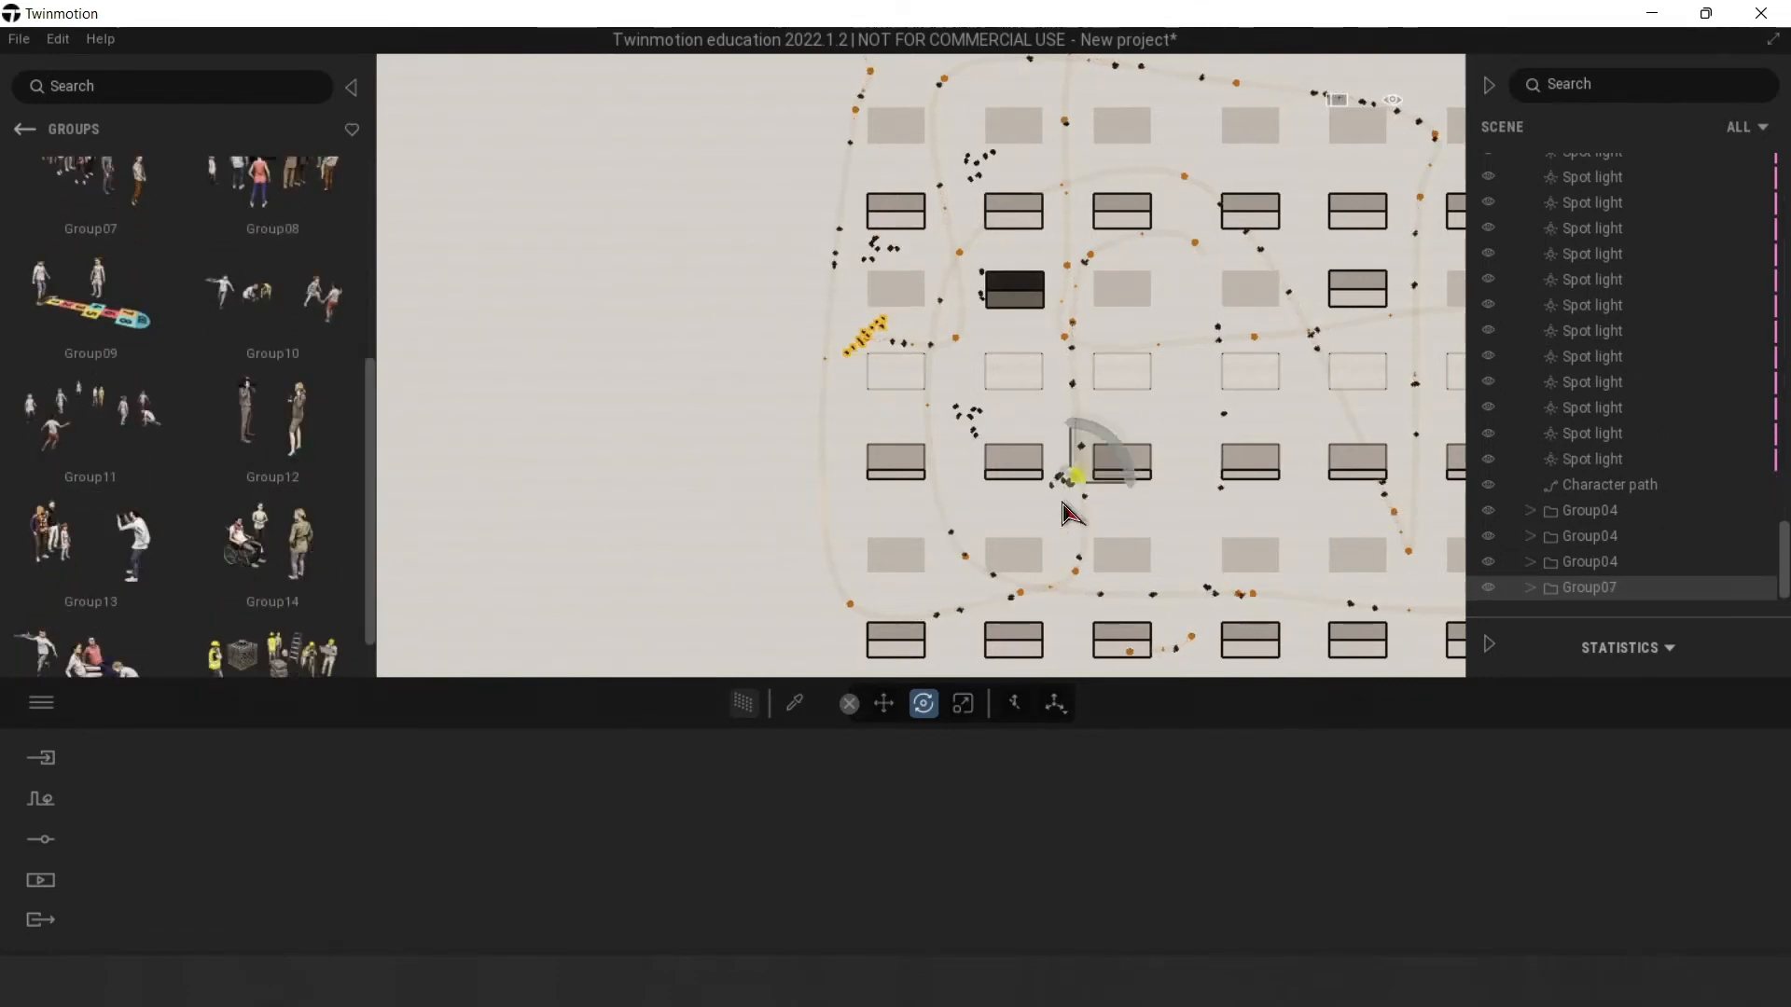
left_click(977, 392)
scroll(140, 520, "down", 1)
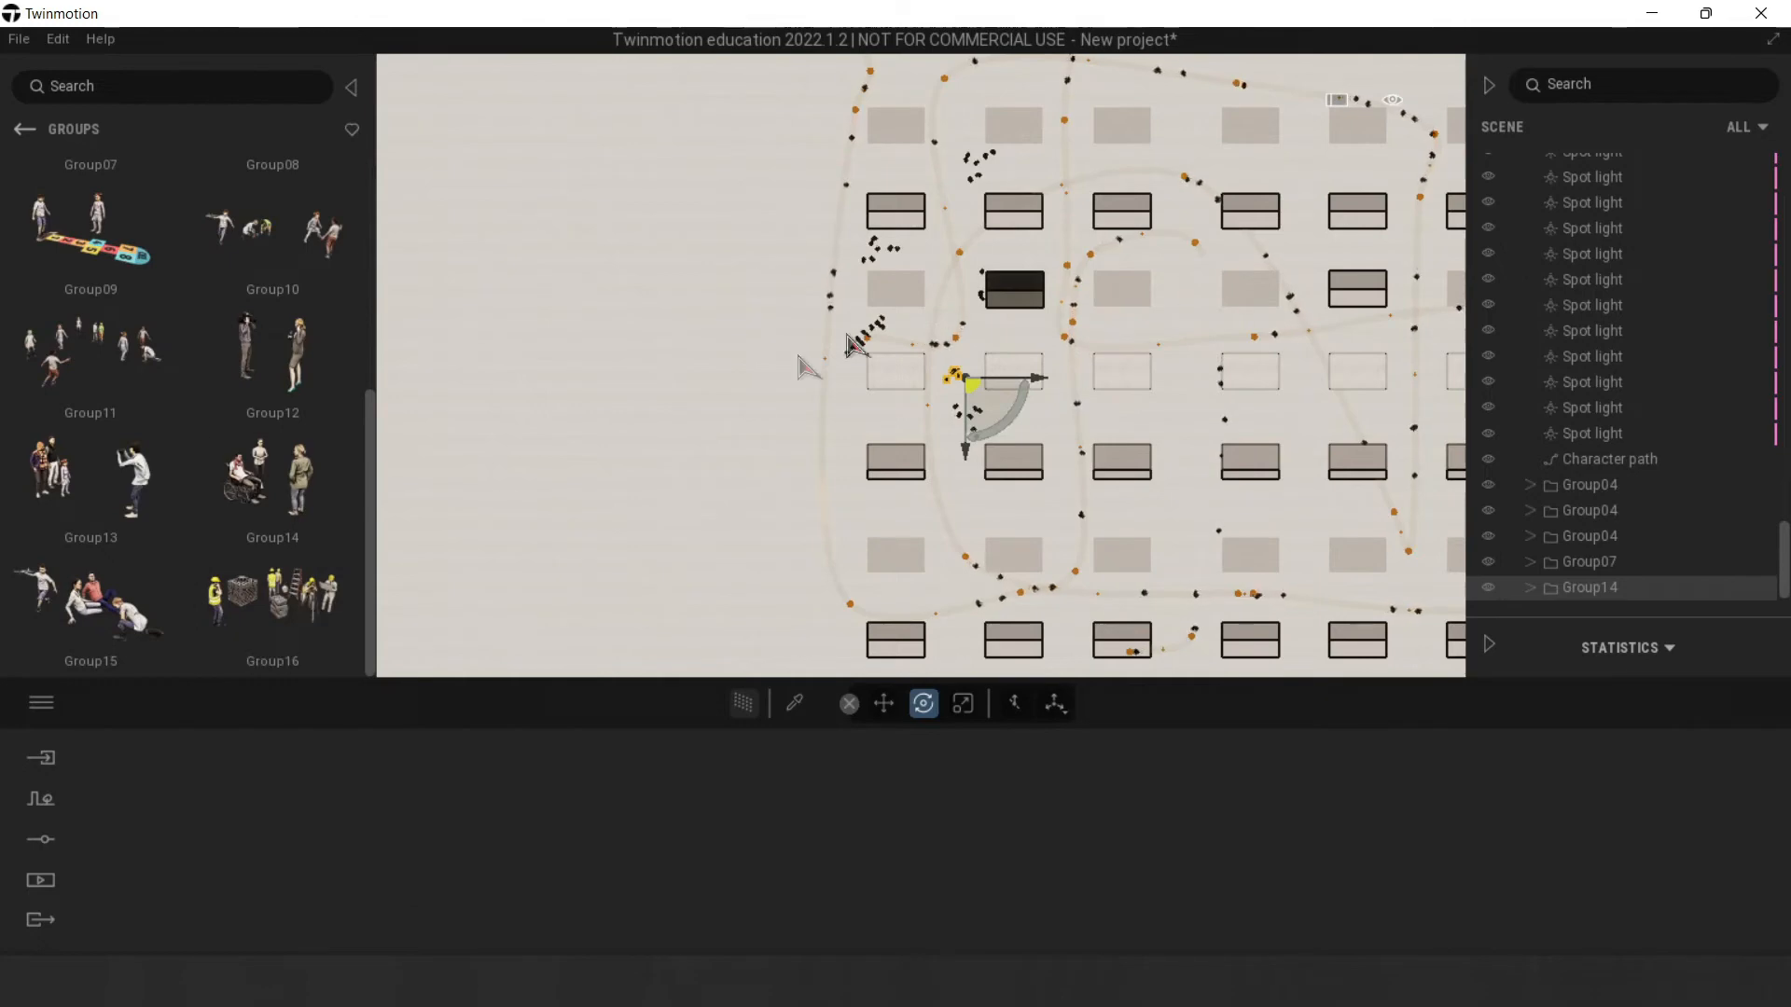
Step: Switch back to the perspective view and make the hidden hall ceiling and walls visible in the scene graph
mouse_move(1393, 101)
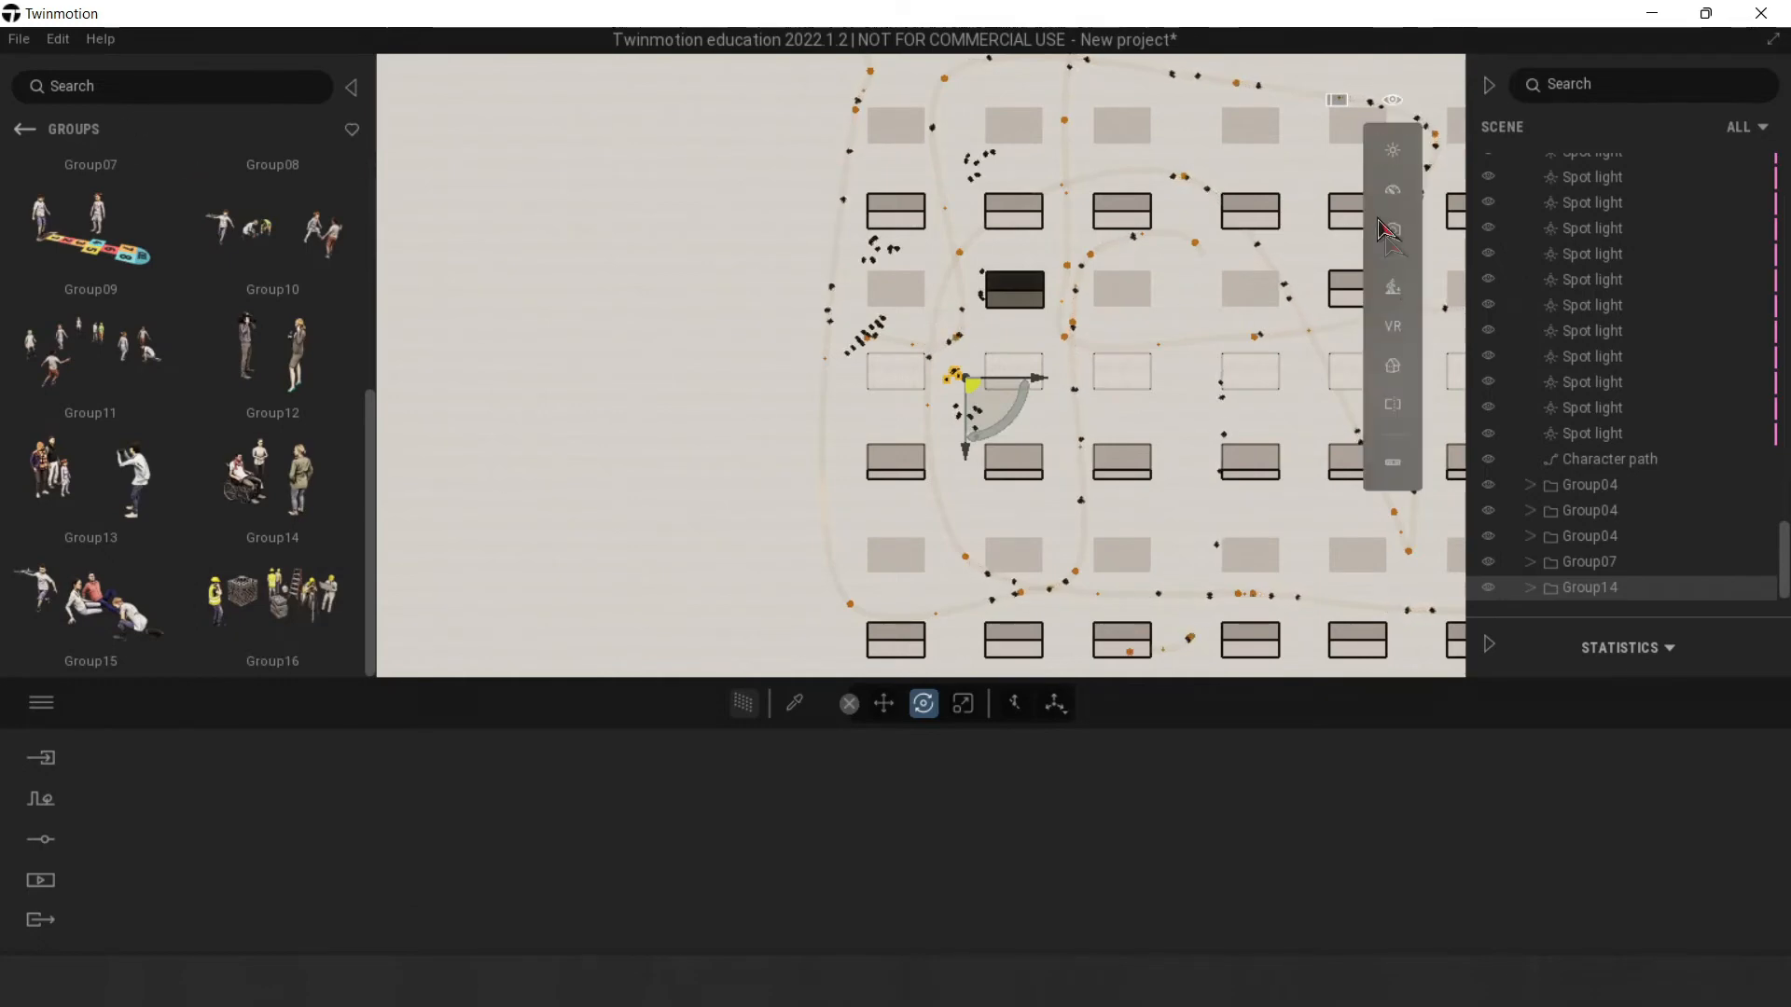
mouse_move(1397, 378)
left_click(1278, 385)
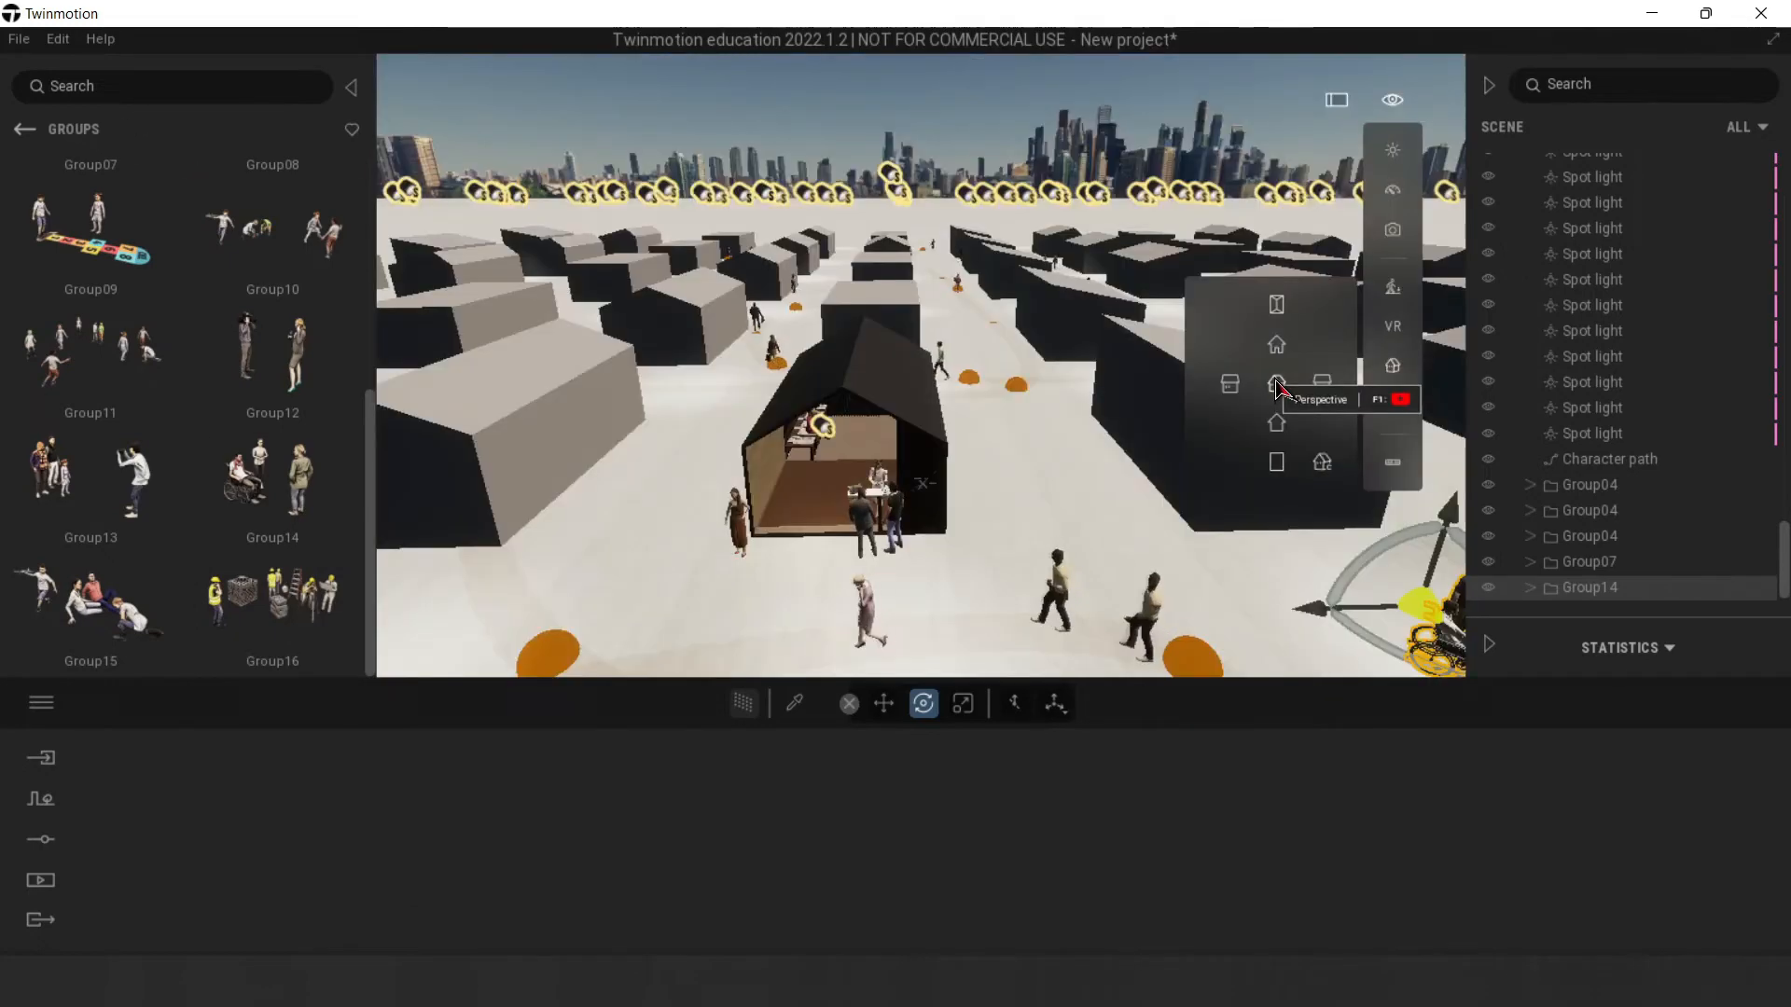
scroll(1520, 401, "up", 2)
scroll(1521, 401, "up", 3)
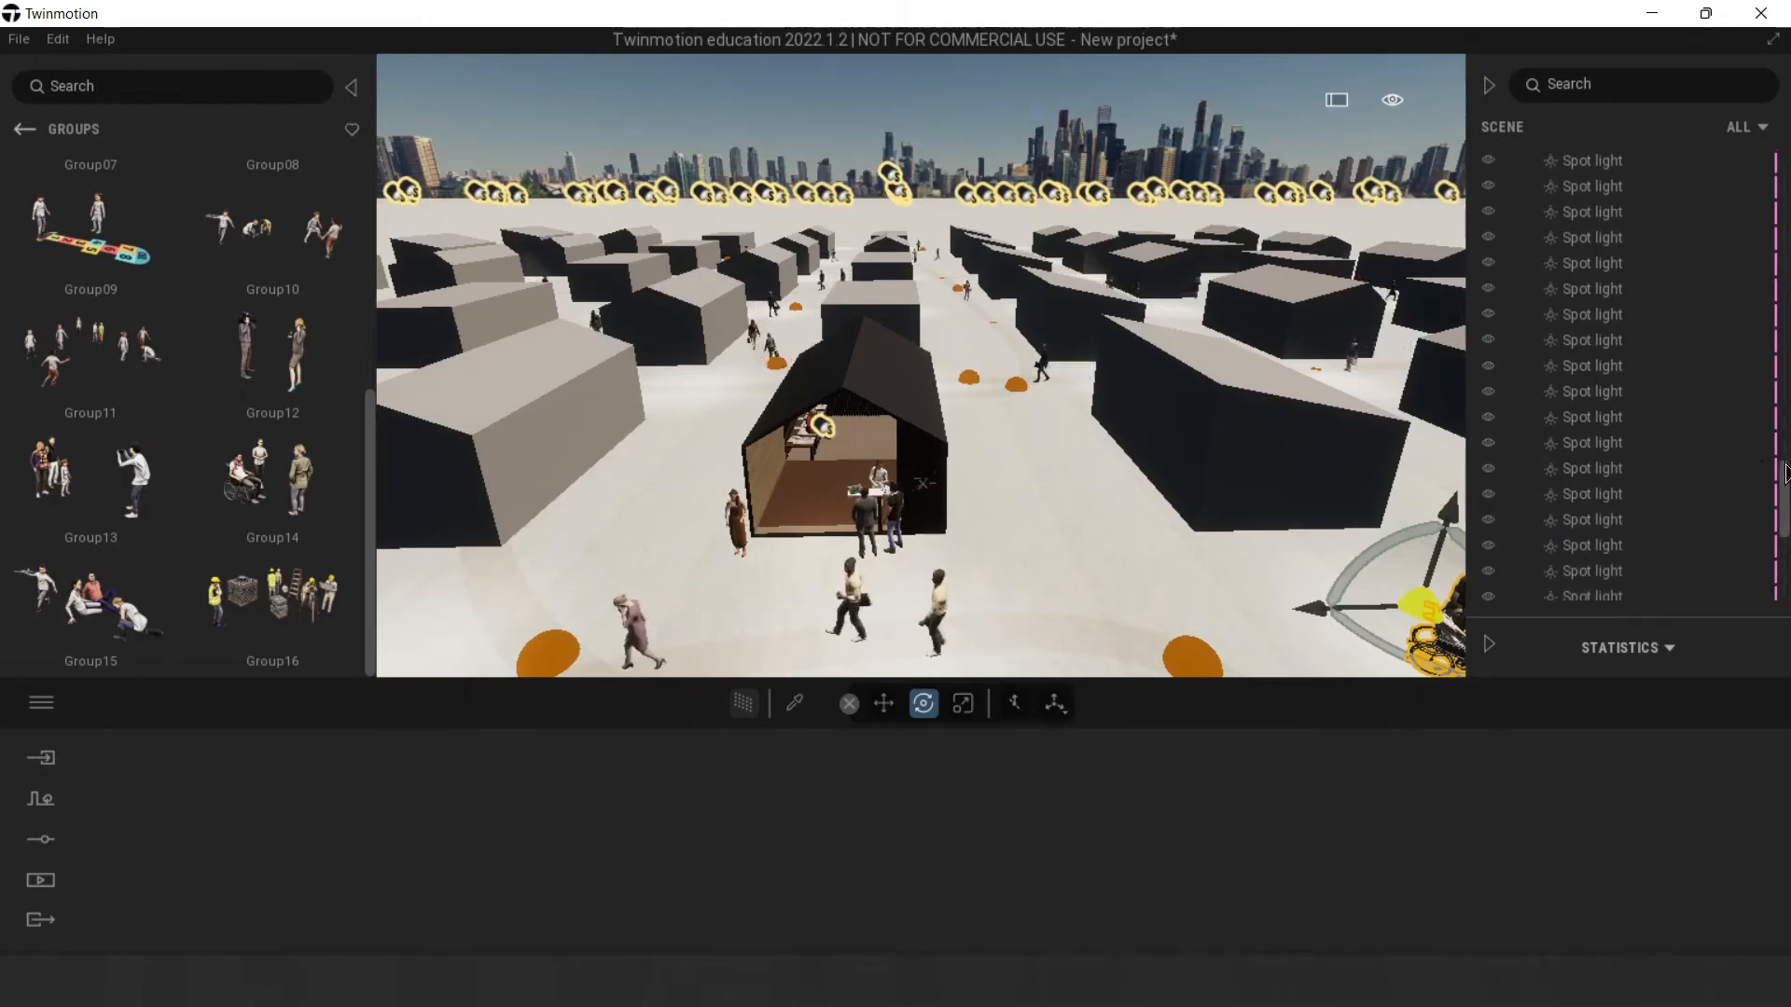
left_click_drag(1781, 499, 1782, 216)
left_click(1490, 385)
Step: Inspect the pavilion front from eye level and move in on the logo on its dark wooden wall
right_click_drag(1173, 505, 1096, 401)
scroll(1173, 505, "up", 5)
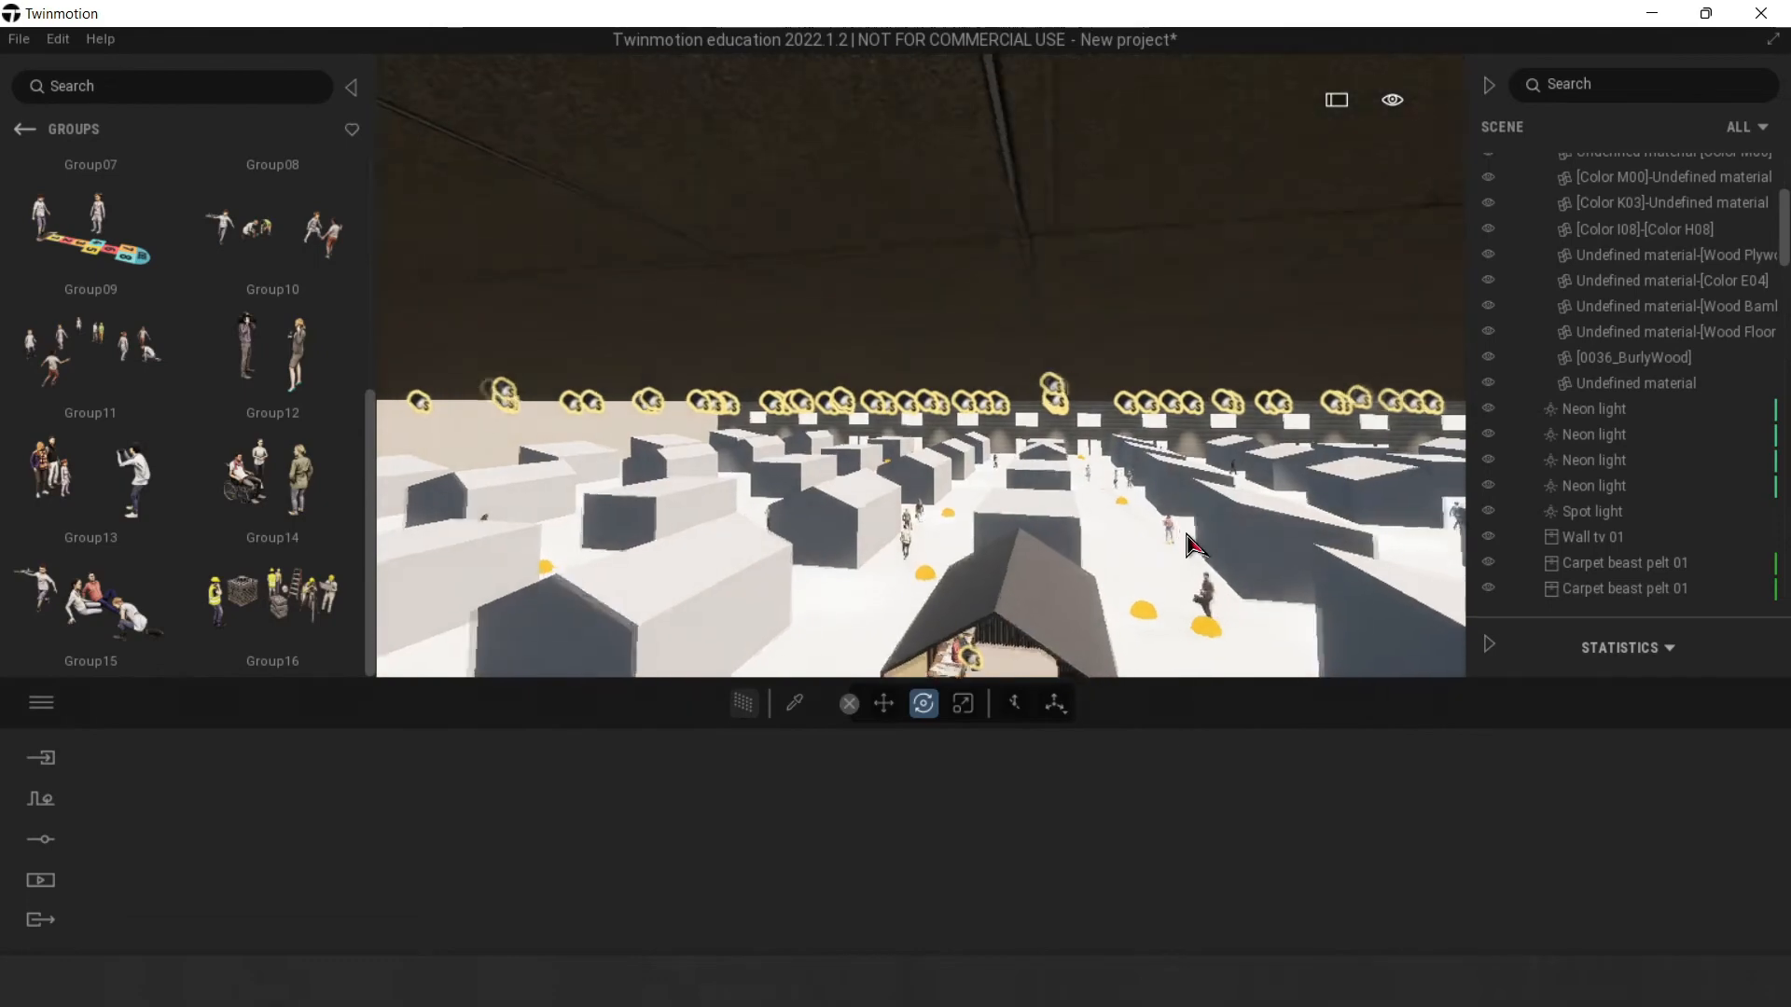
key("q")
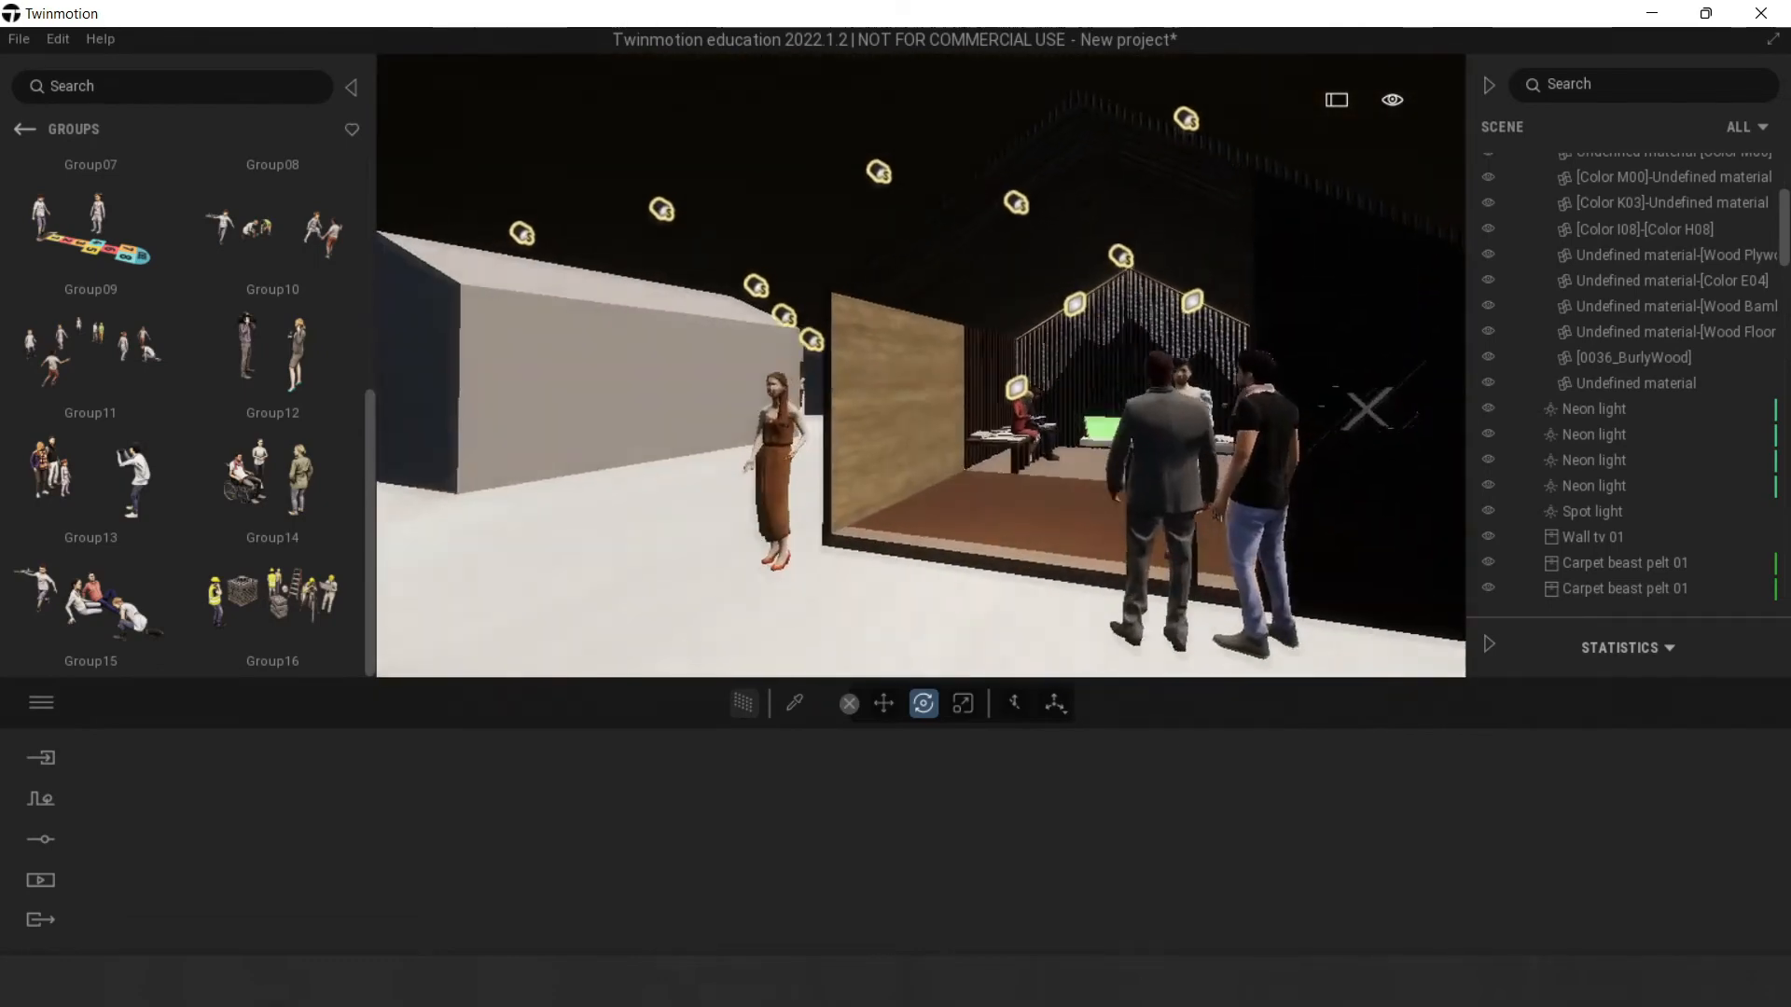
key("s")
key("w")
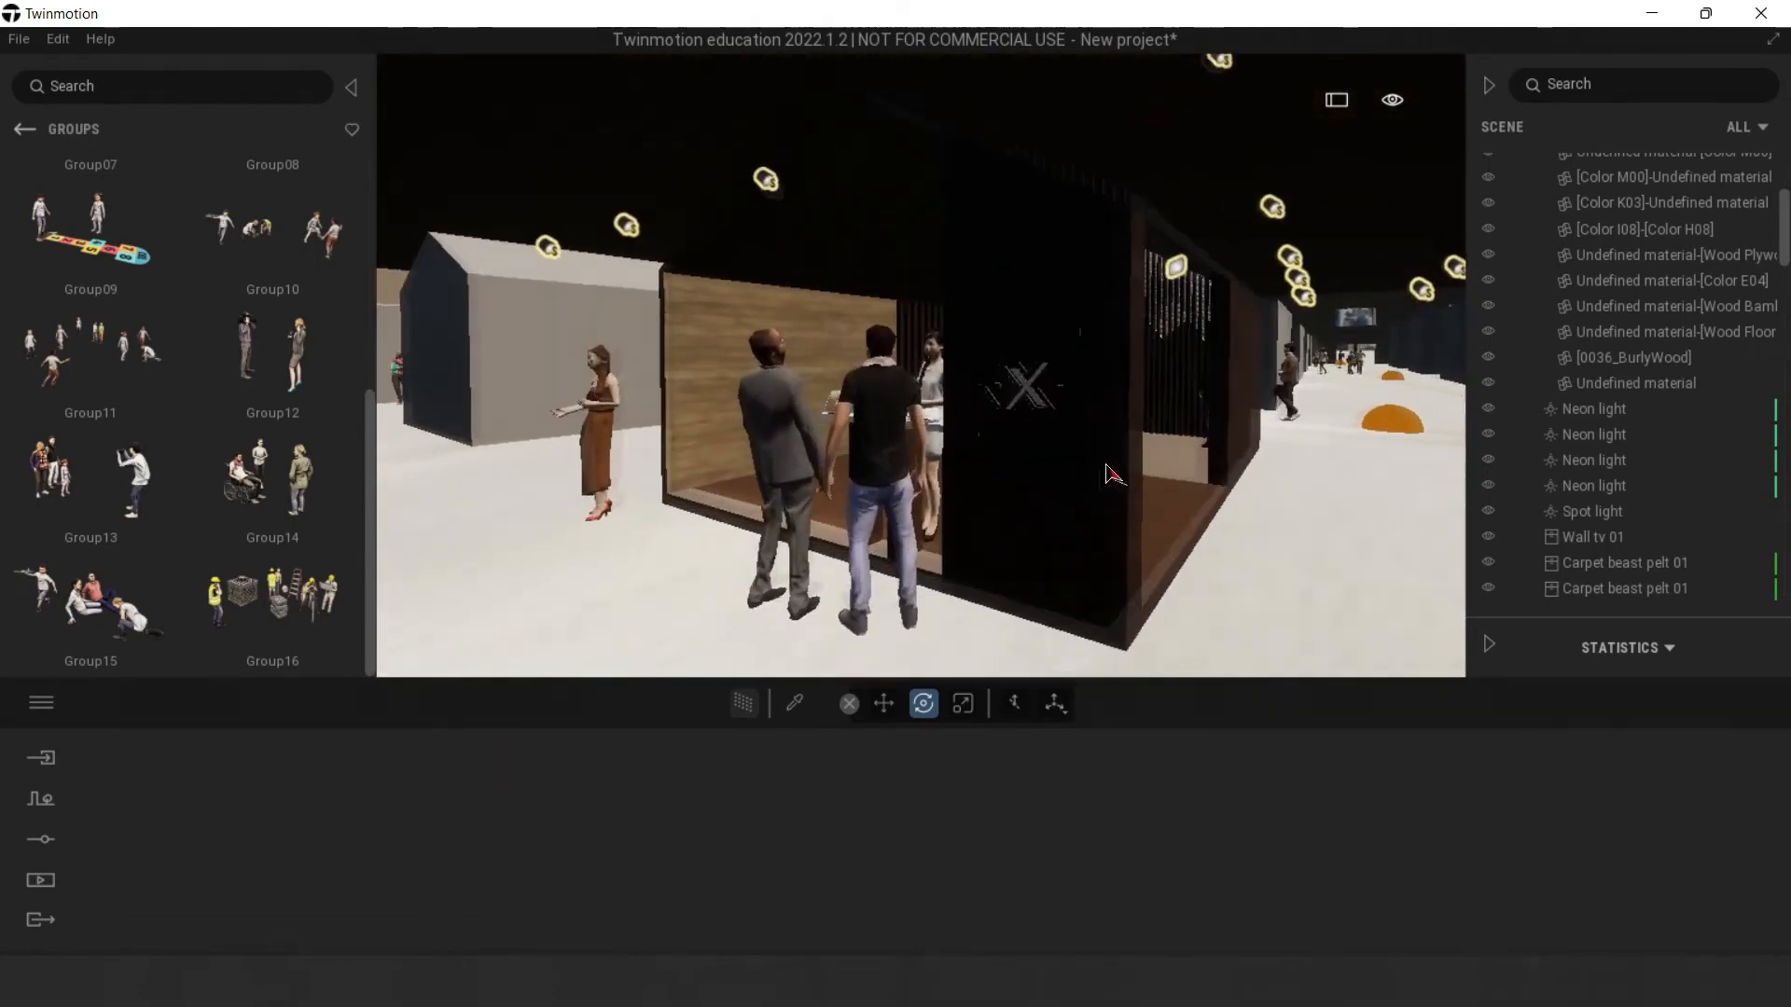
key("d")
right_click_drag(1099, 462, 1025, 461)
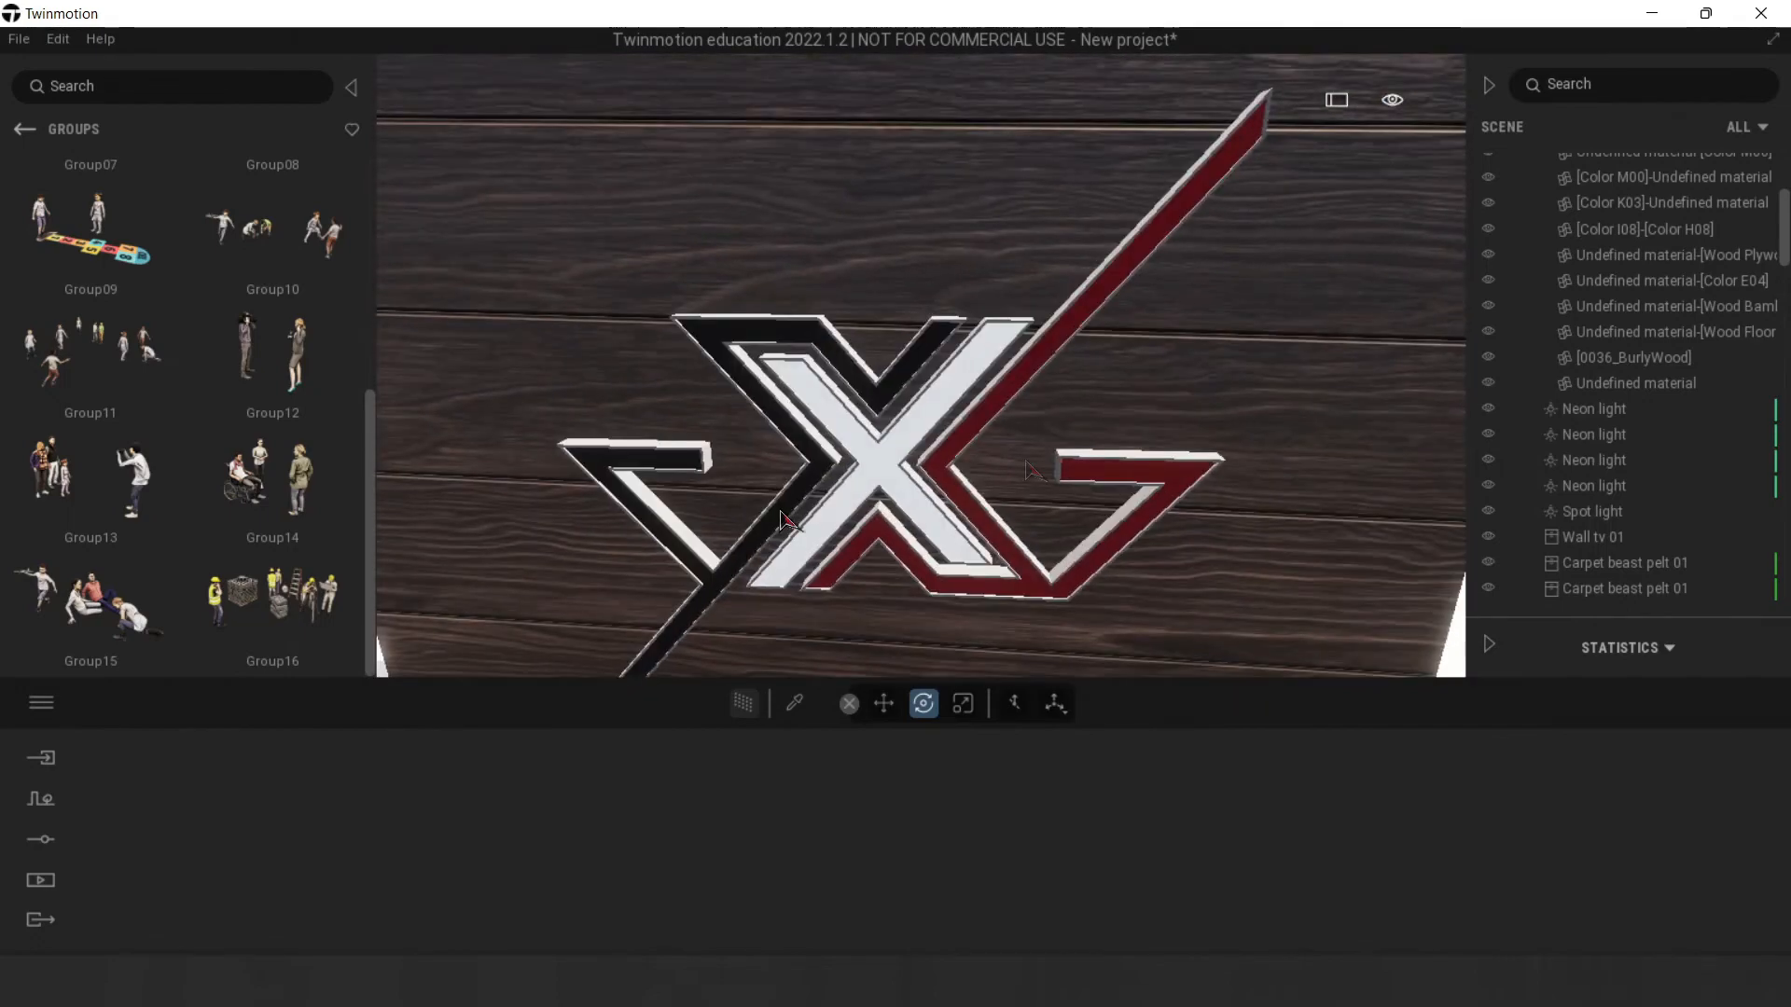
Step: Open the Neons category of the materials library
left_click(25, 131)
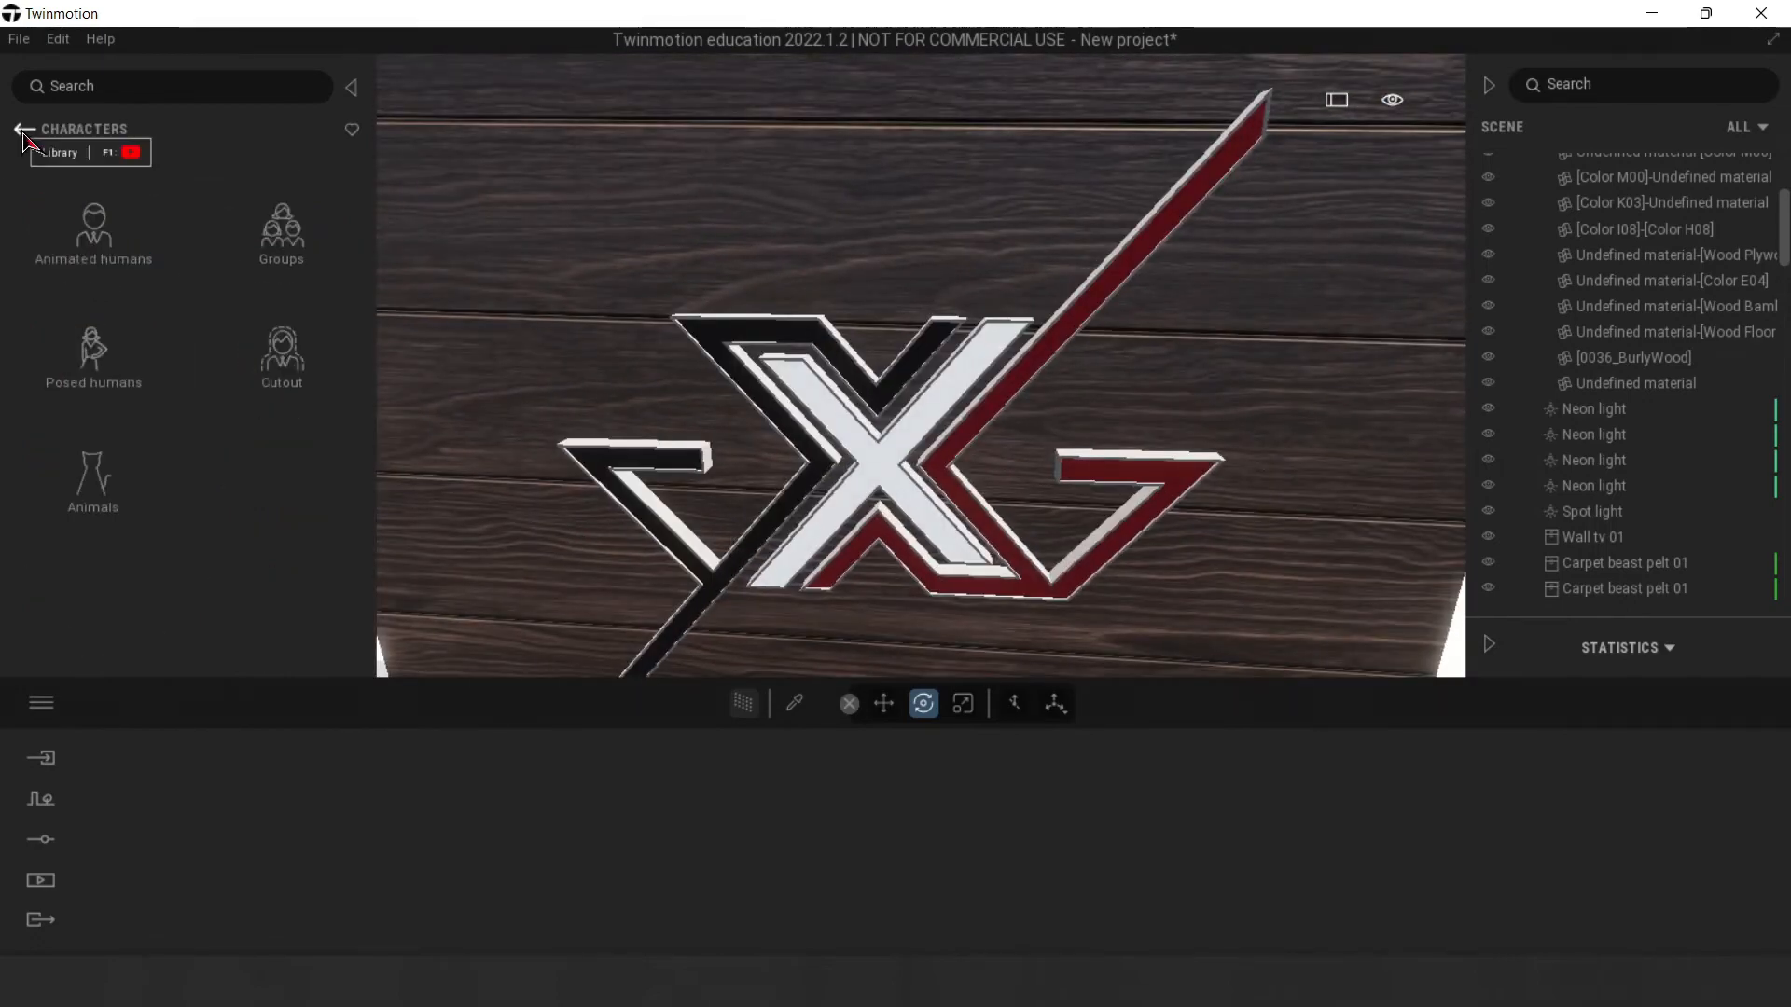
left_click(25, 131)
left_click(91, 224)
scroll(148, 439, "down", 5)
scroll(353, 492, "down", 1)
left_click(270, 497)
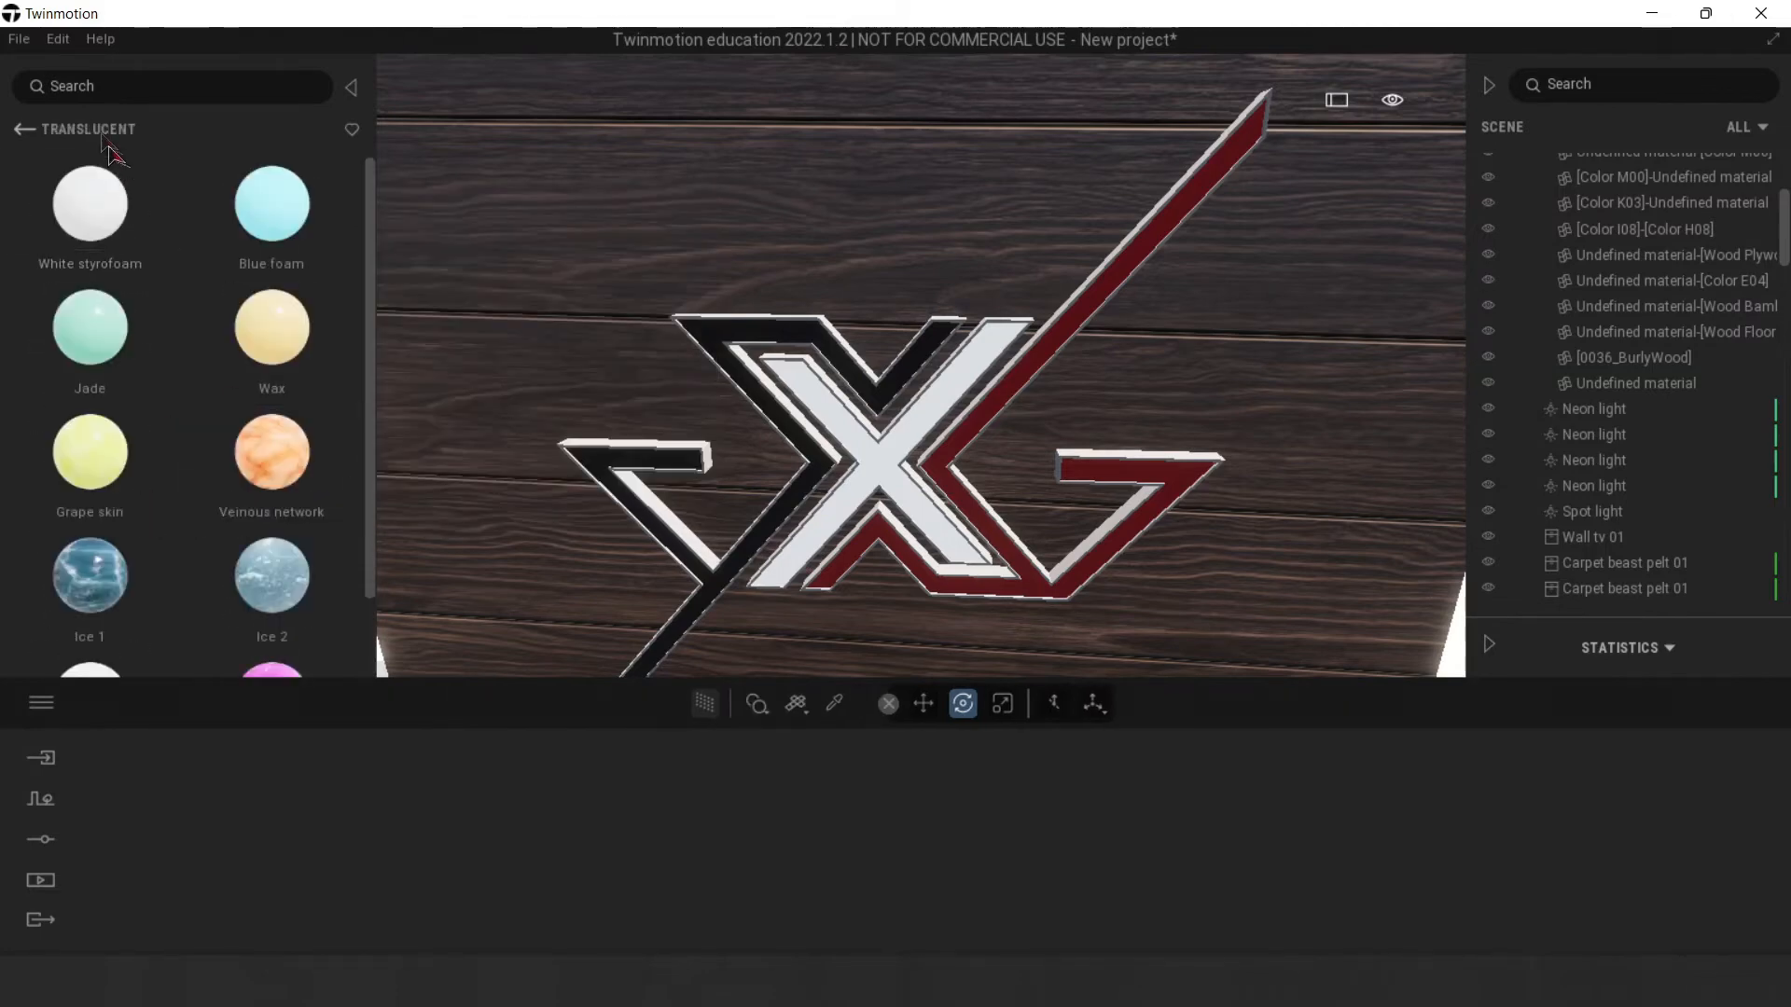
left_click(25, 130)
scroll(94, 522, "down", 3)
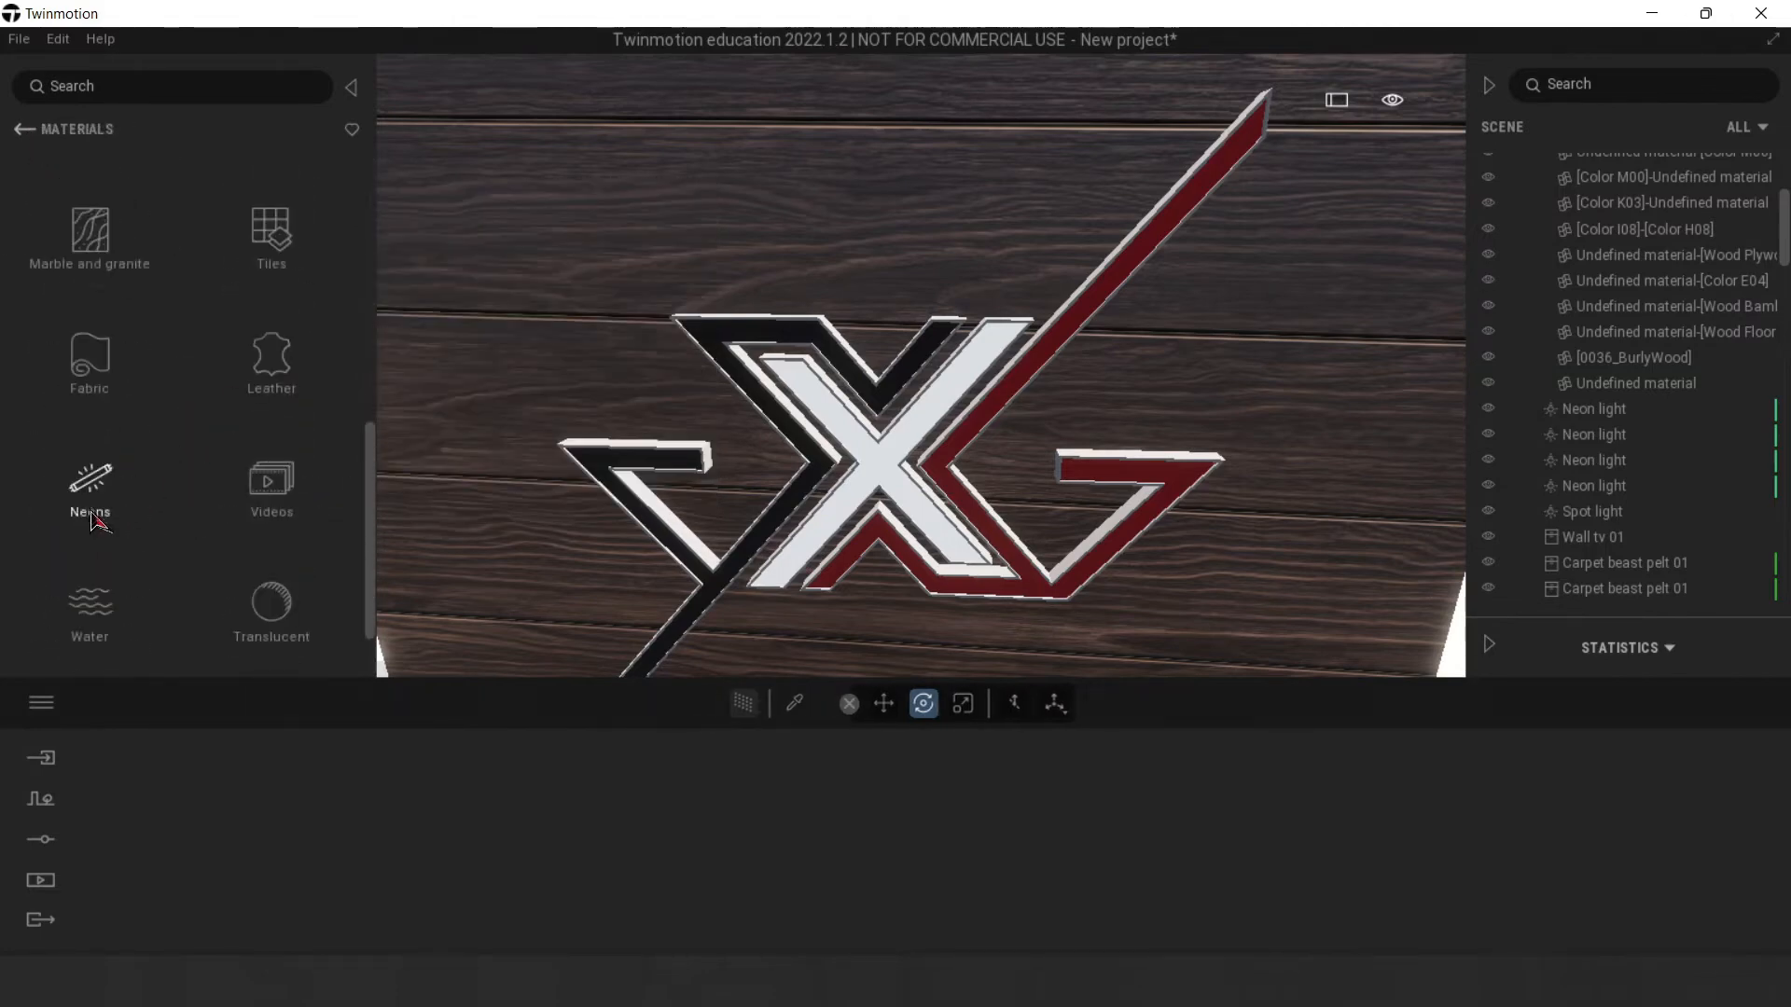
left_click(90, 382)
Step: Apply the Neon 01 material to the white X of the logo and set its glow to 12 nit
left_click_drag(144, 233, 808, 466)
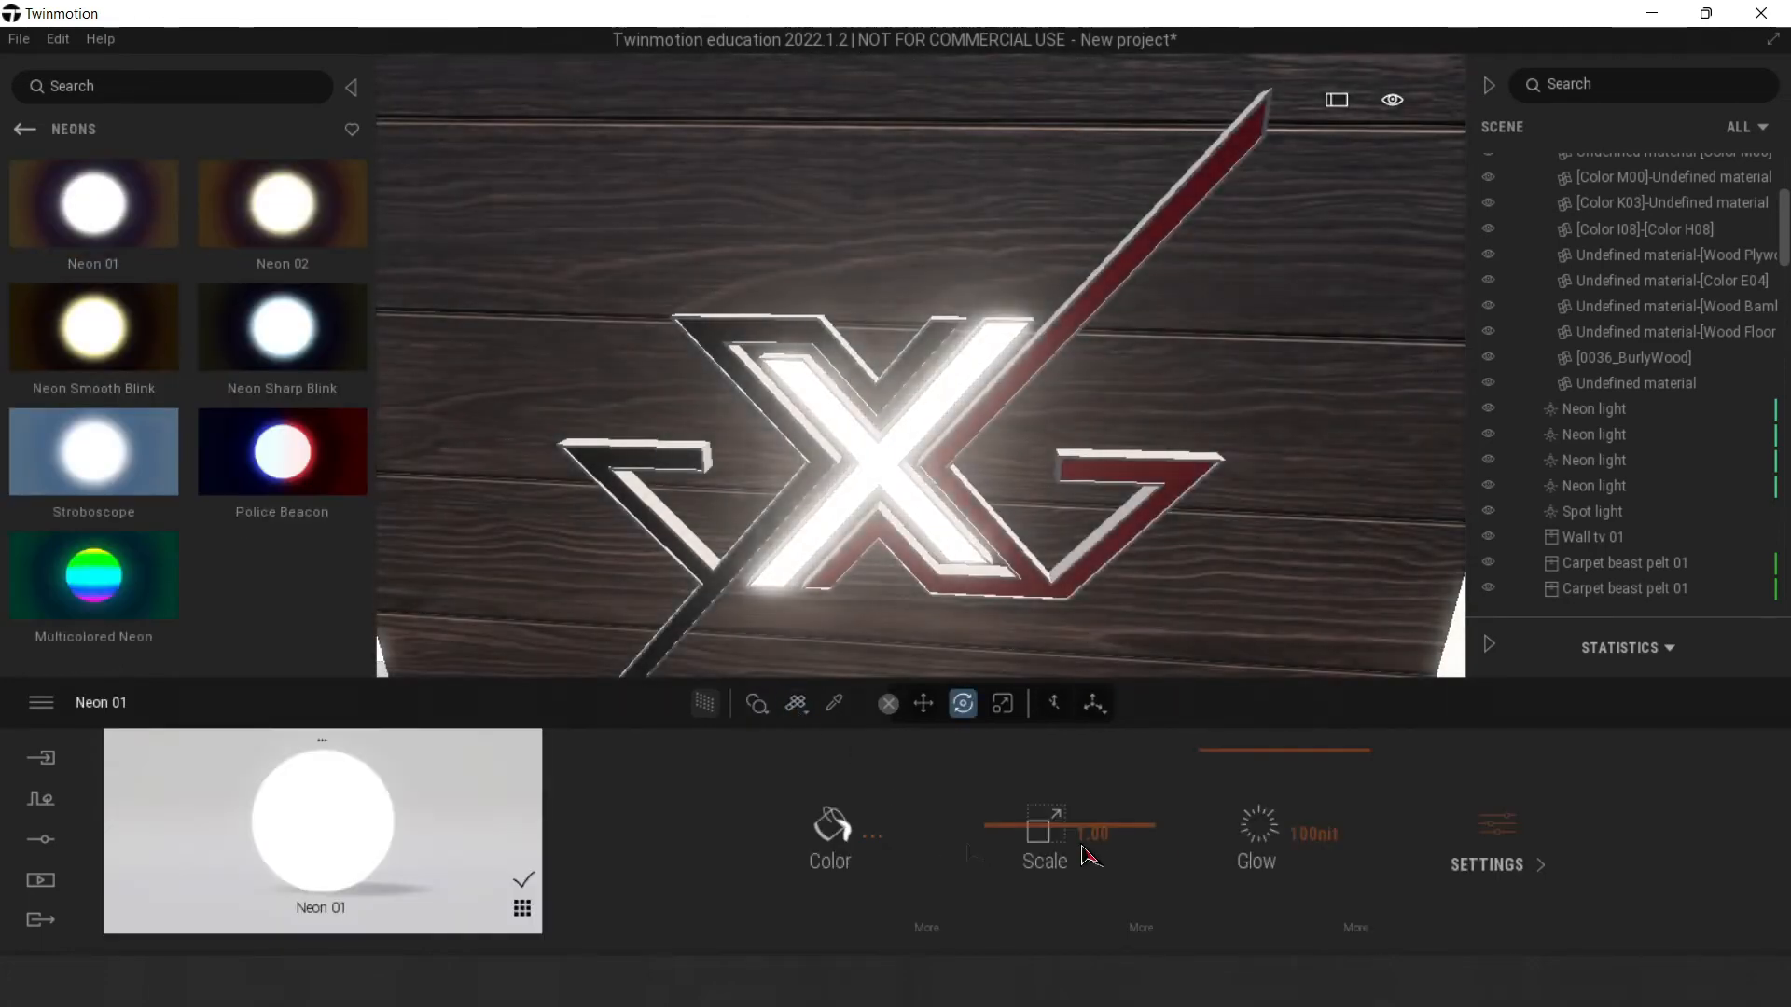
left_click_drag(1258, 830, 1304, 891)
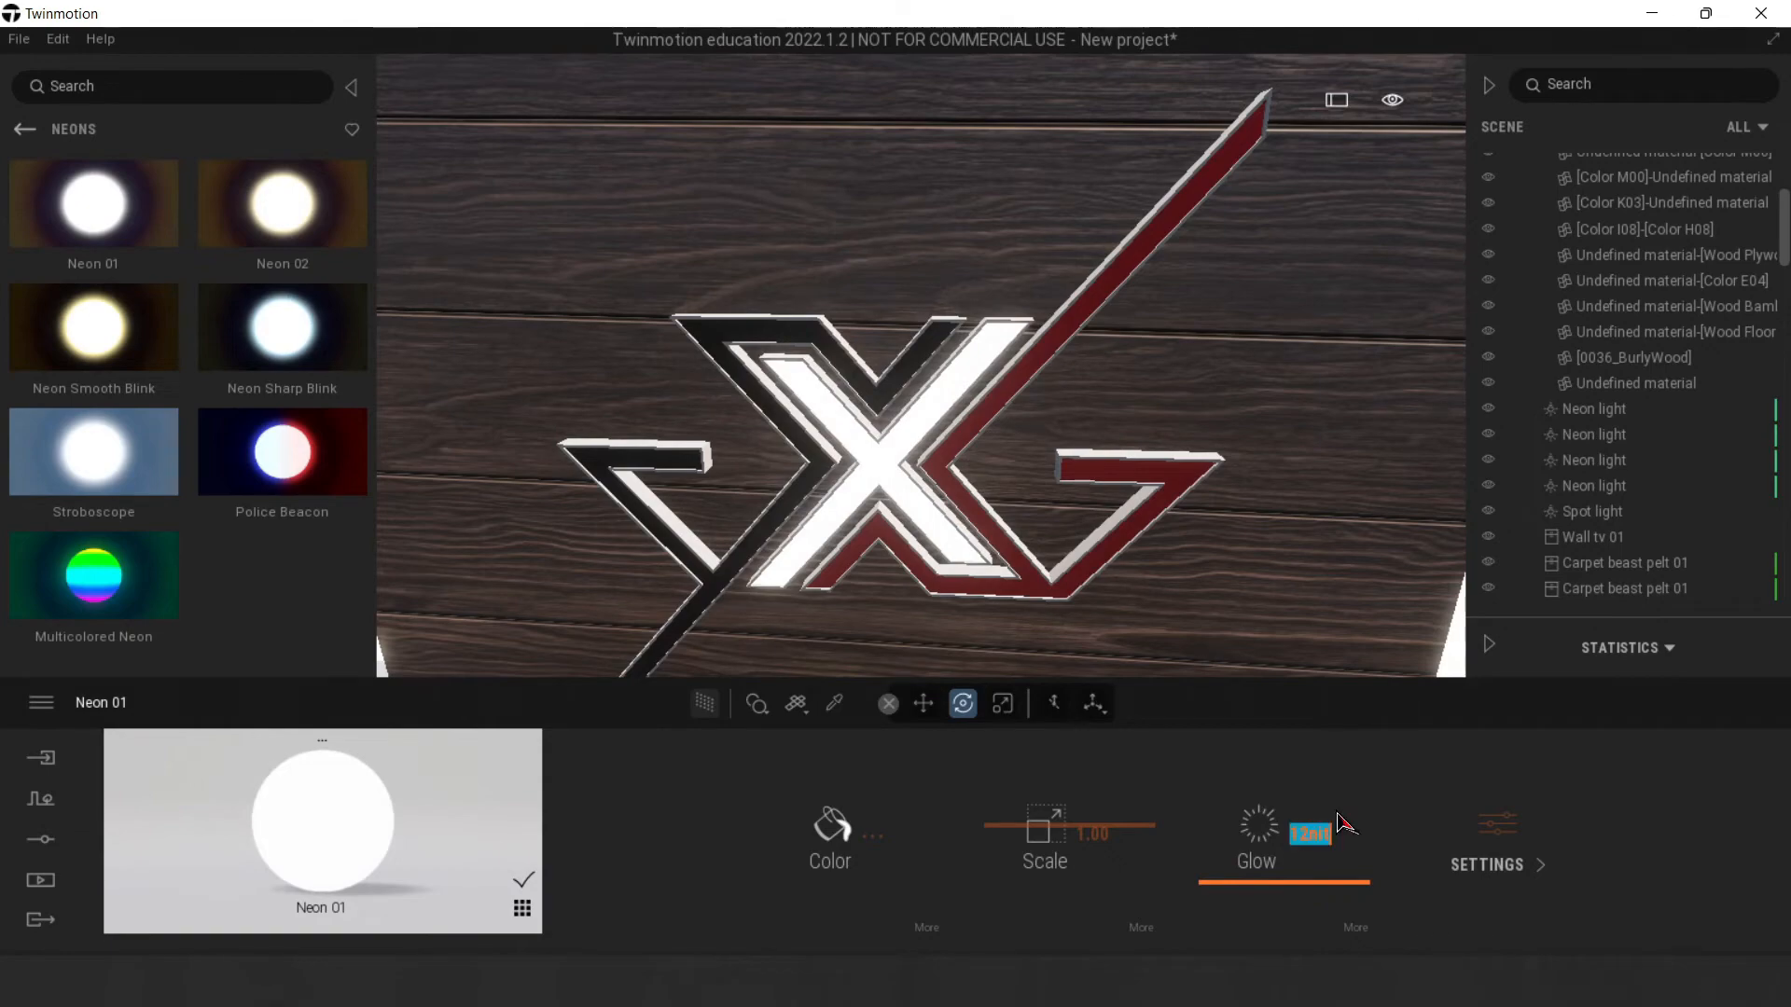
left_click(1198, 542)
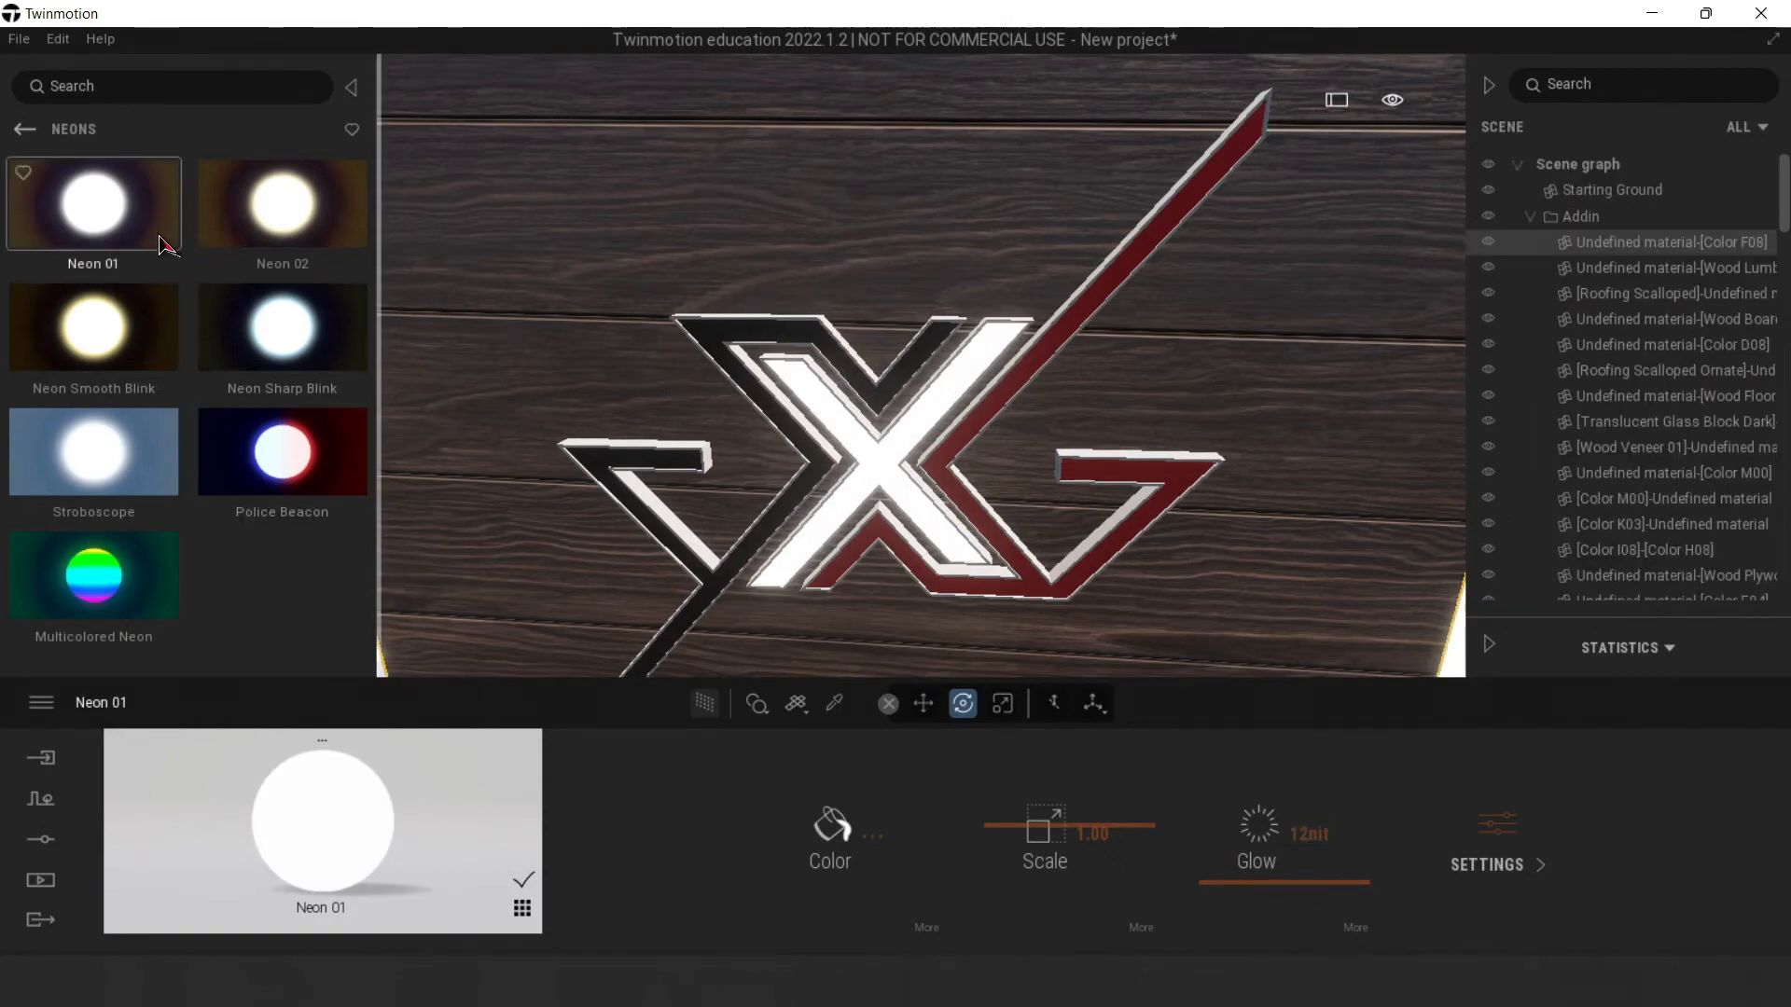
Step: Apply Neon 01 to the red part of the logo and set its colour to very dark red (#100000)
left_click_drag(162, 241, 1065, 462)
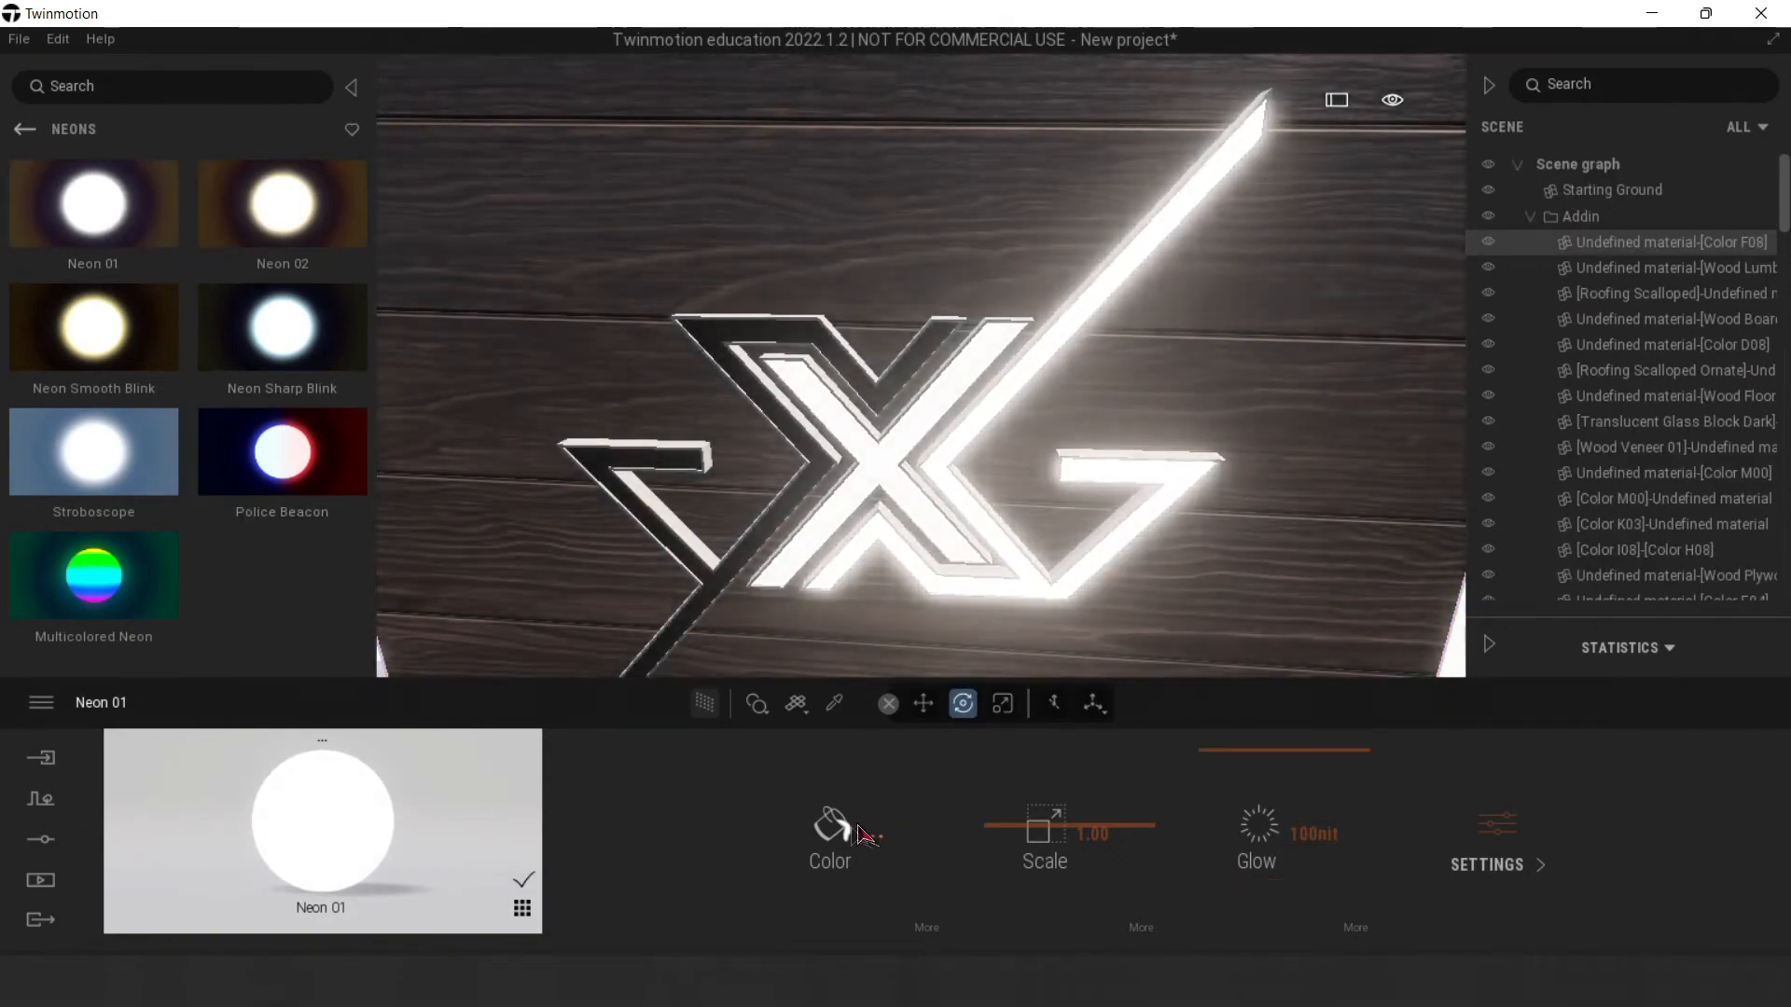
left_click(865, 833)
left_click(836, 458)
left_click(860, 557)
left_click_drag(859, 557, 855, 585)
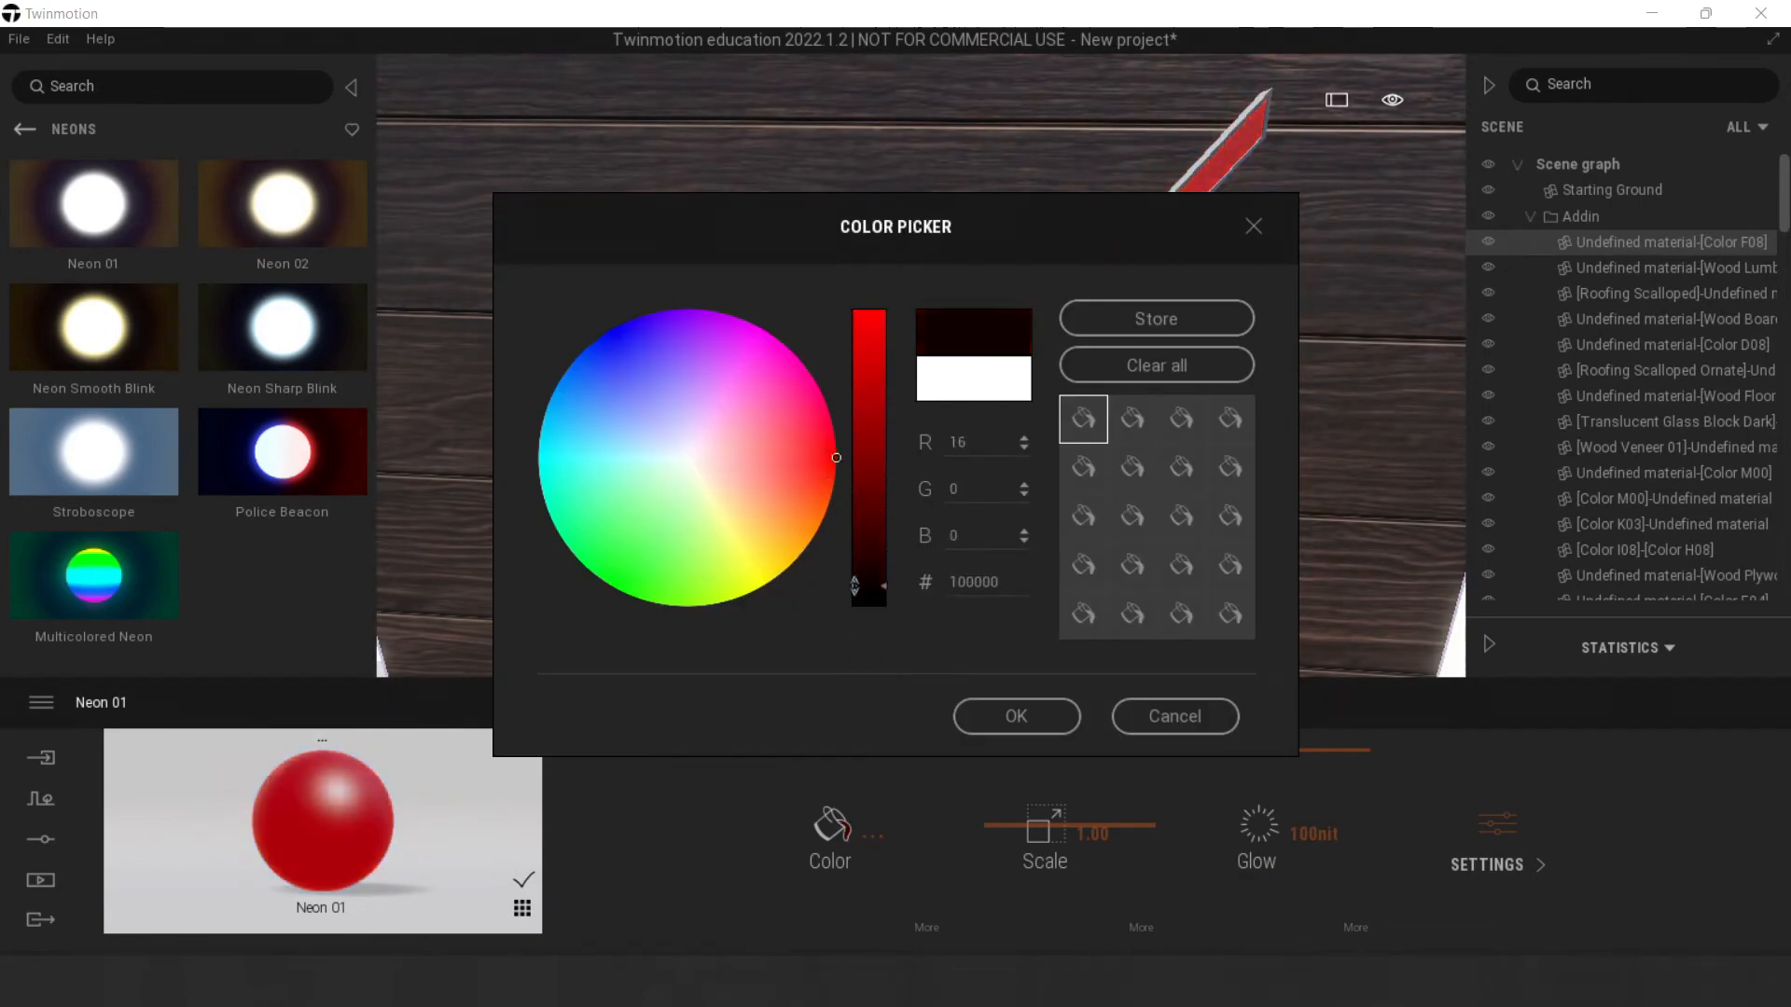
left_click(1047, 731)
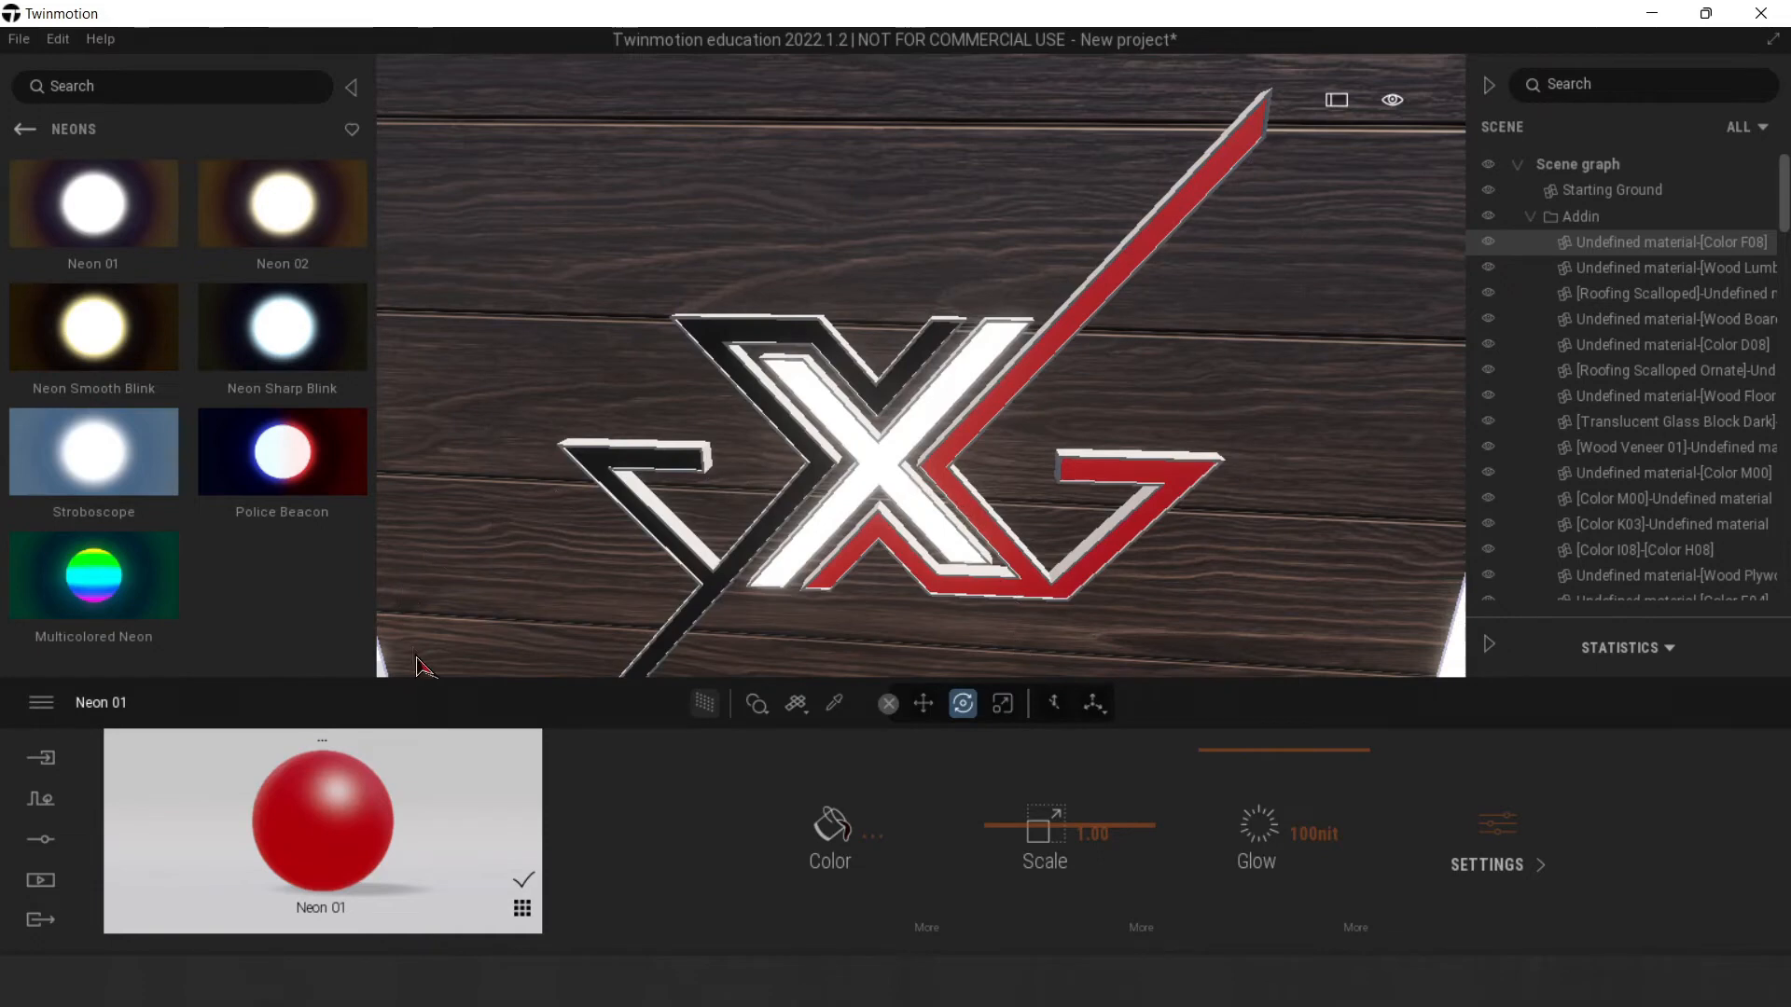
Step: Apply Neon 01 to the black part of the logo and darken its colour to near black
left_click_drag(112, 216, 709, 336)
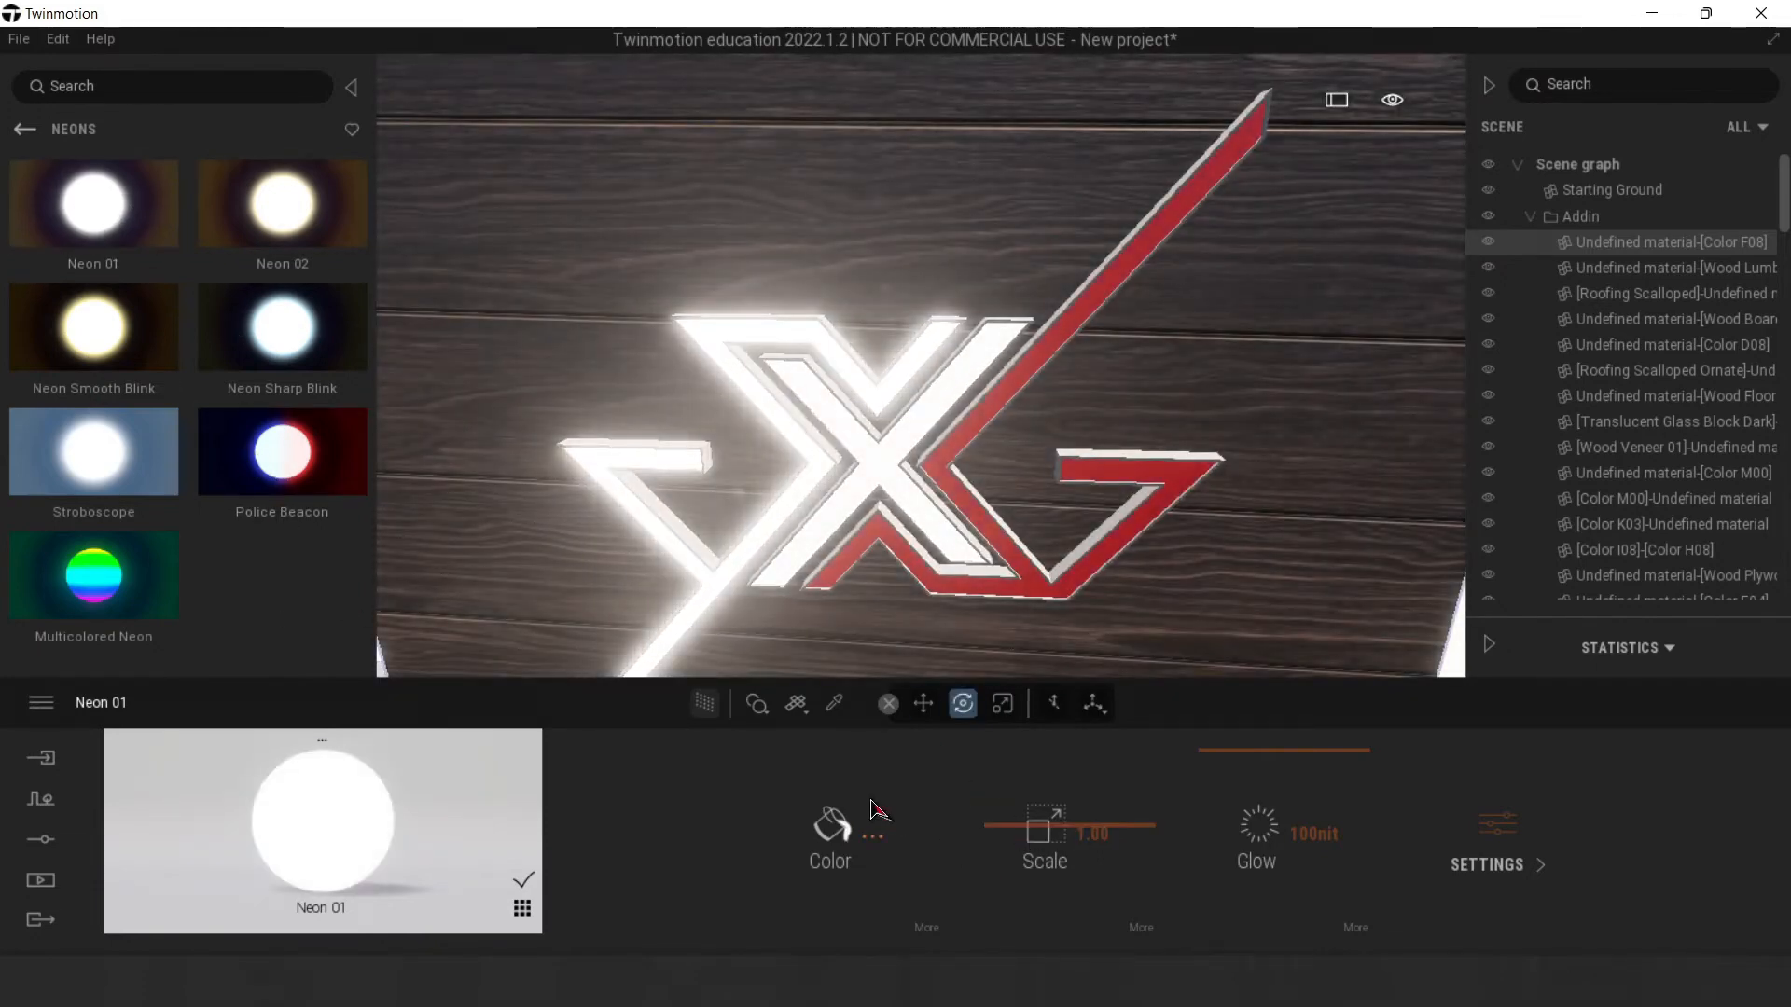
left_click(877, 810)
left_click_drag(849, 621, 846, 676)
left_click(975, 780)
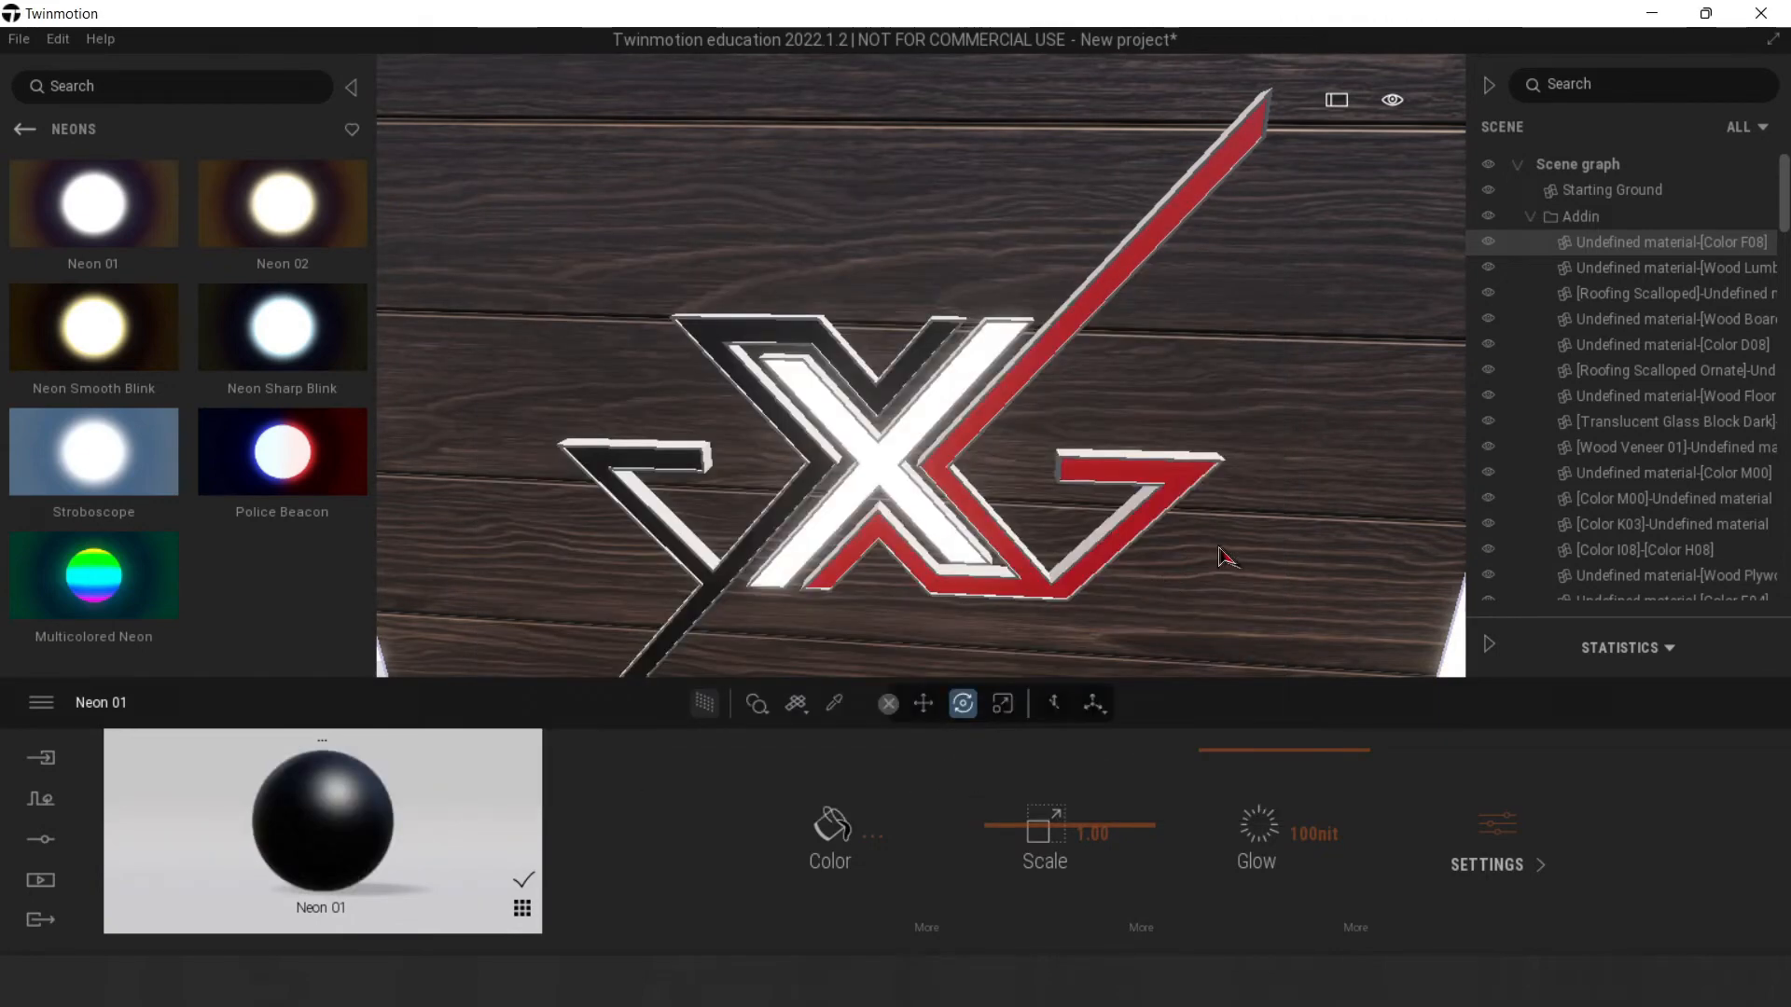
Step: Sample the white X of the logo with the material picker and set its neon glow to 5 nit
right_click_drag(1180, 501, 1213, 485)
scroll(1183, 504, "down", 5)
scroll(1183, 503, "up", 5)
middle_click_drag(1182, 503, 1248, 563)
left_click(1240, 617)
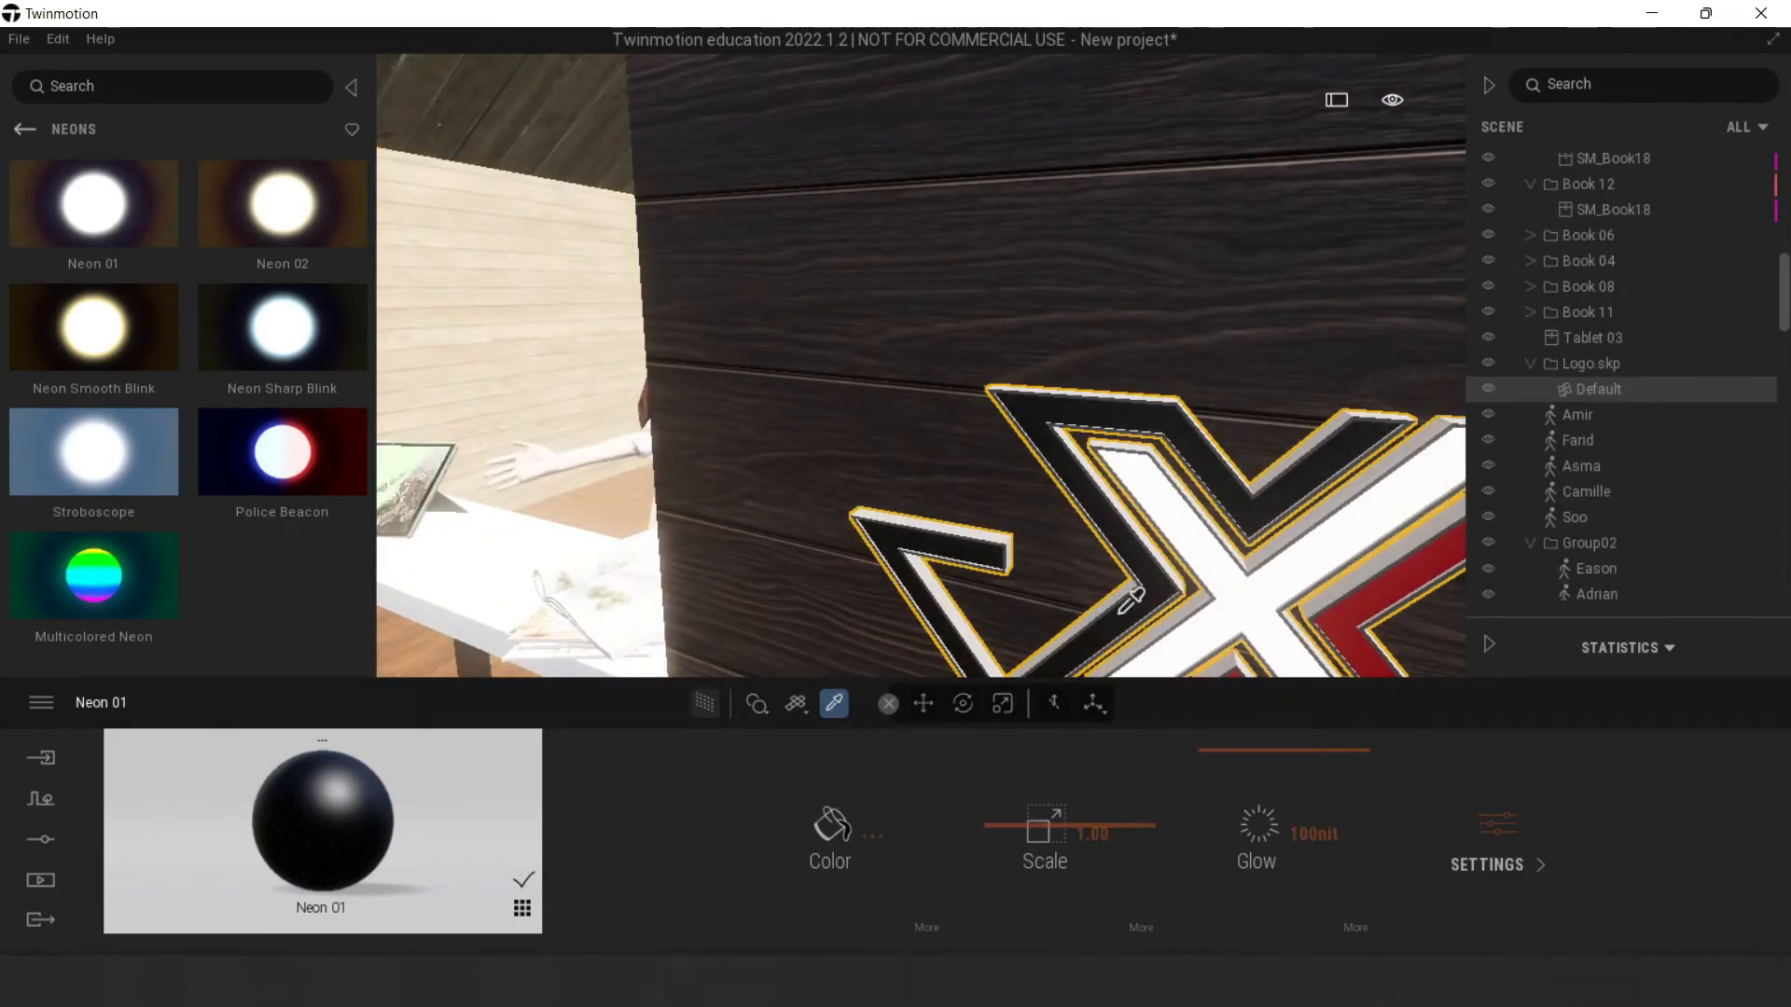
left_click(1237, 600)
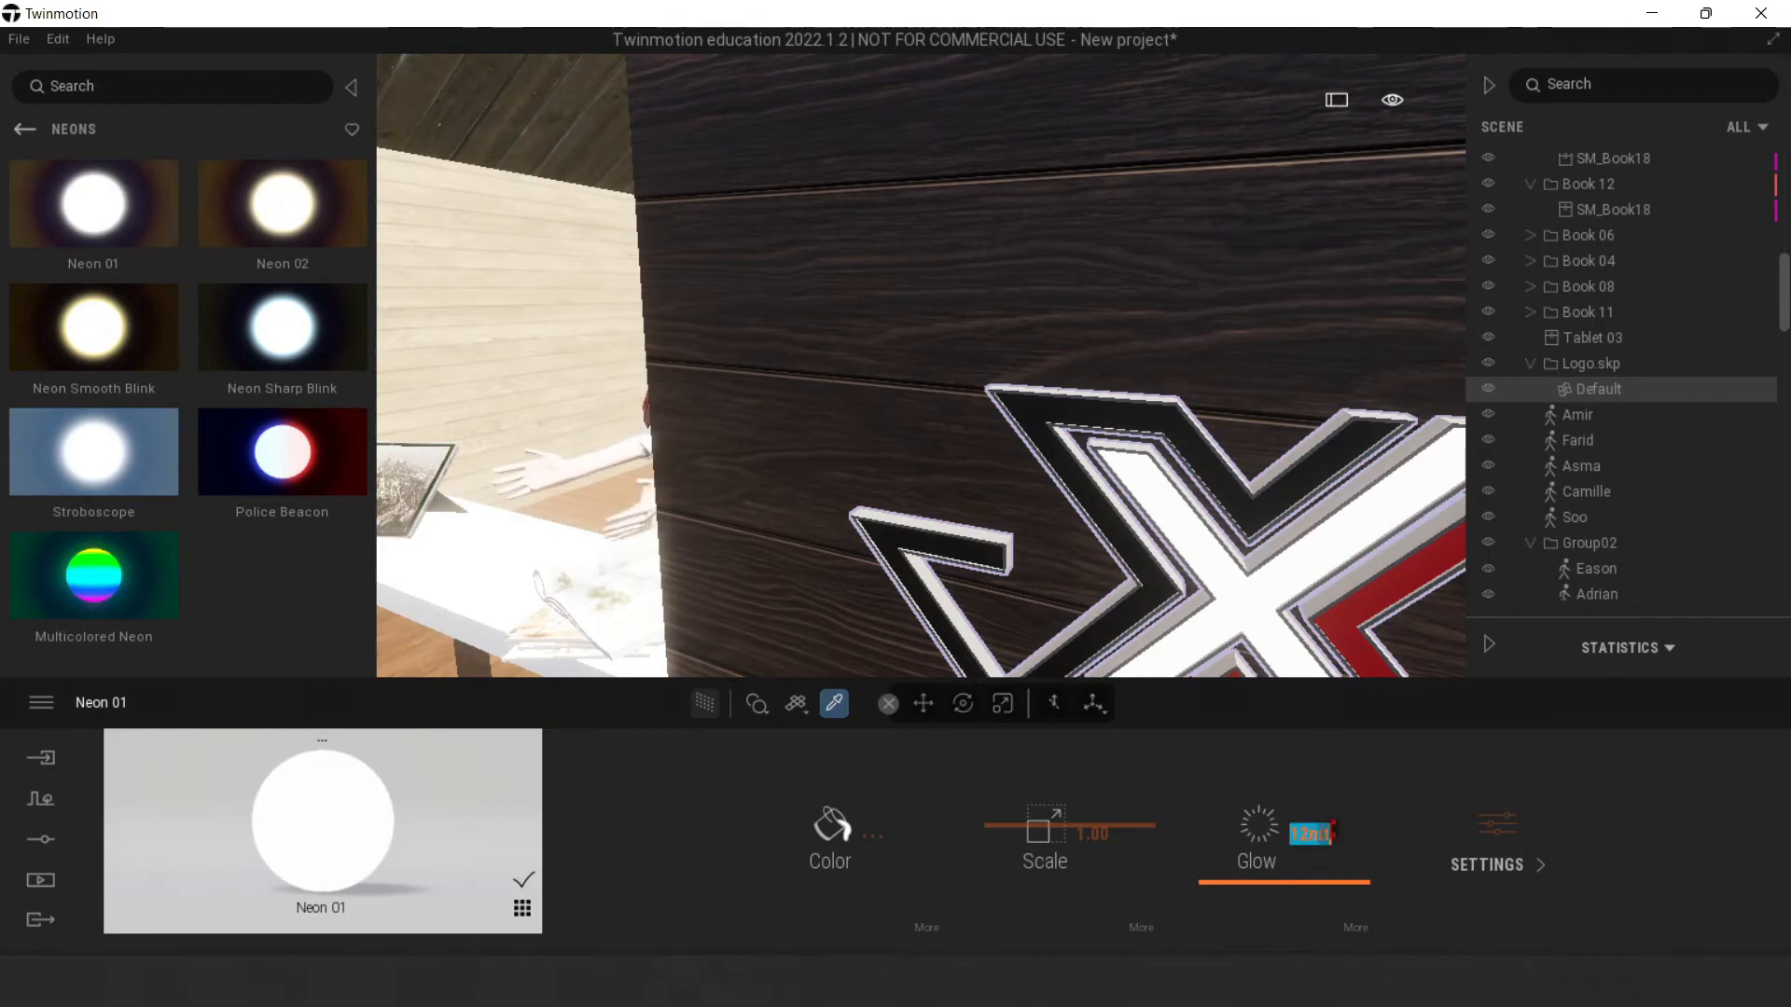
key("Return")
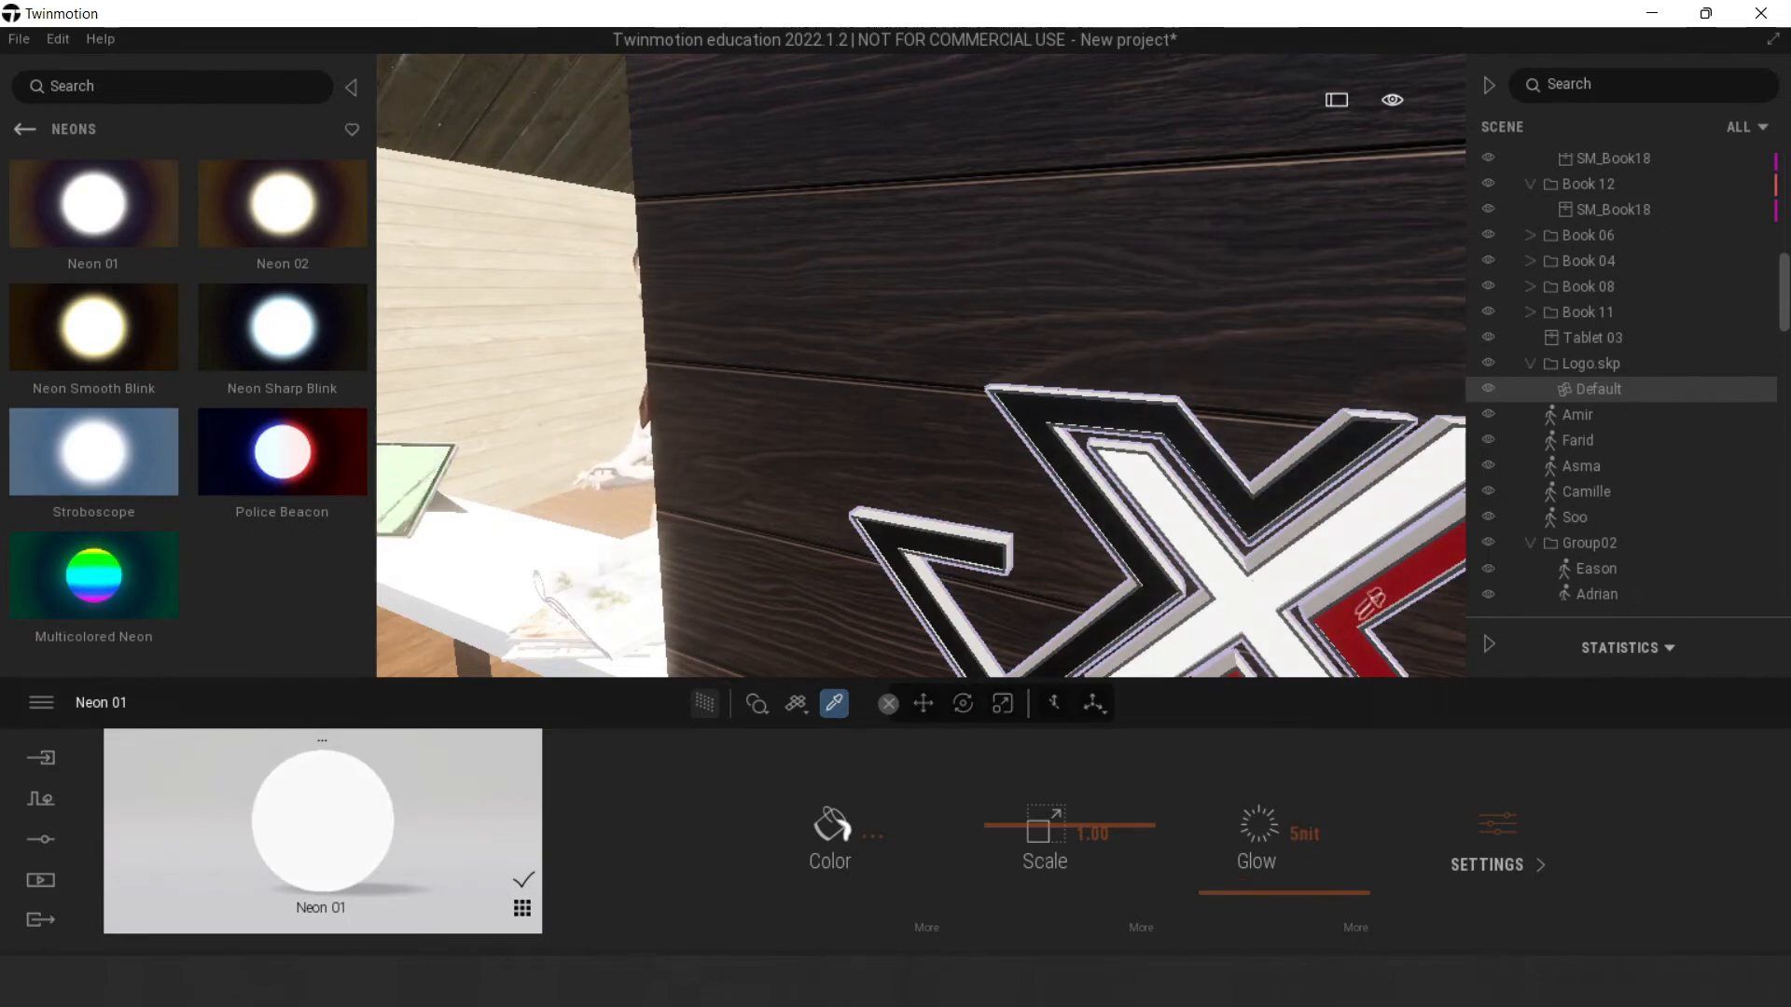
Step: Sample the red and black parts of the logo to check their neon material settings
left_click(1352, 666)
left_click(1366, 612)
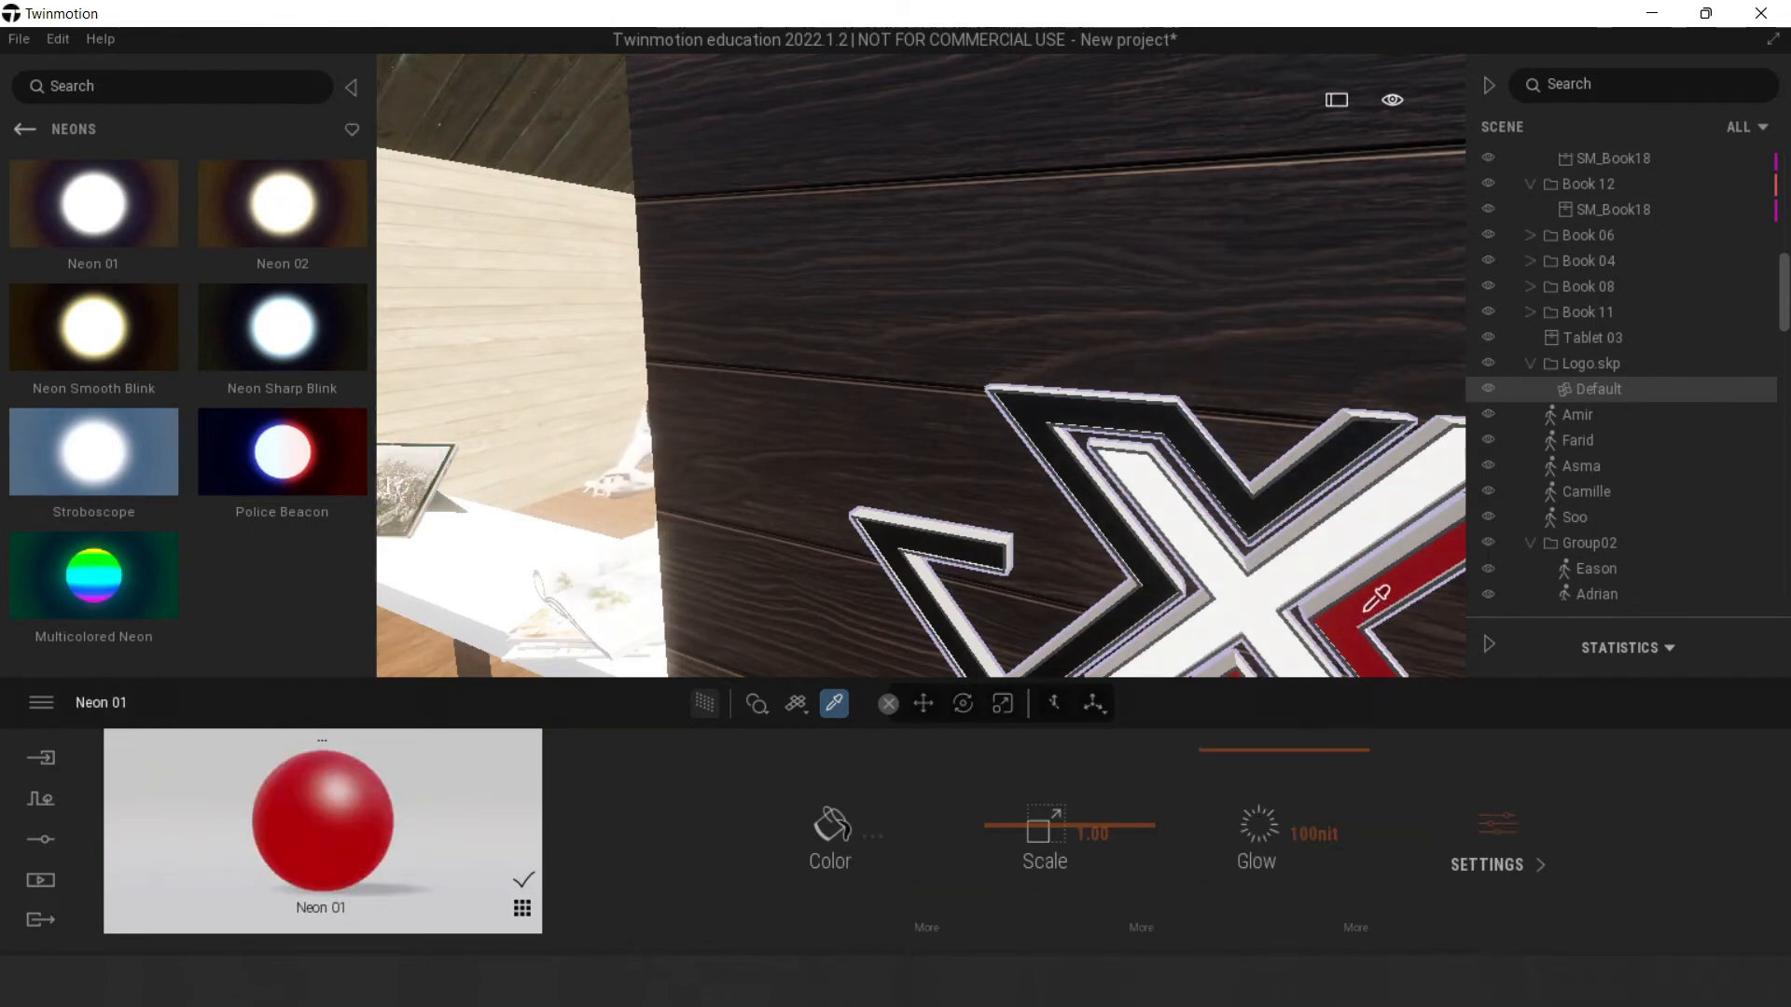
left_click(1123, 549)
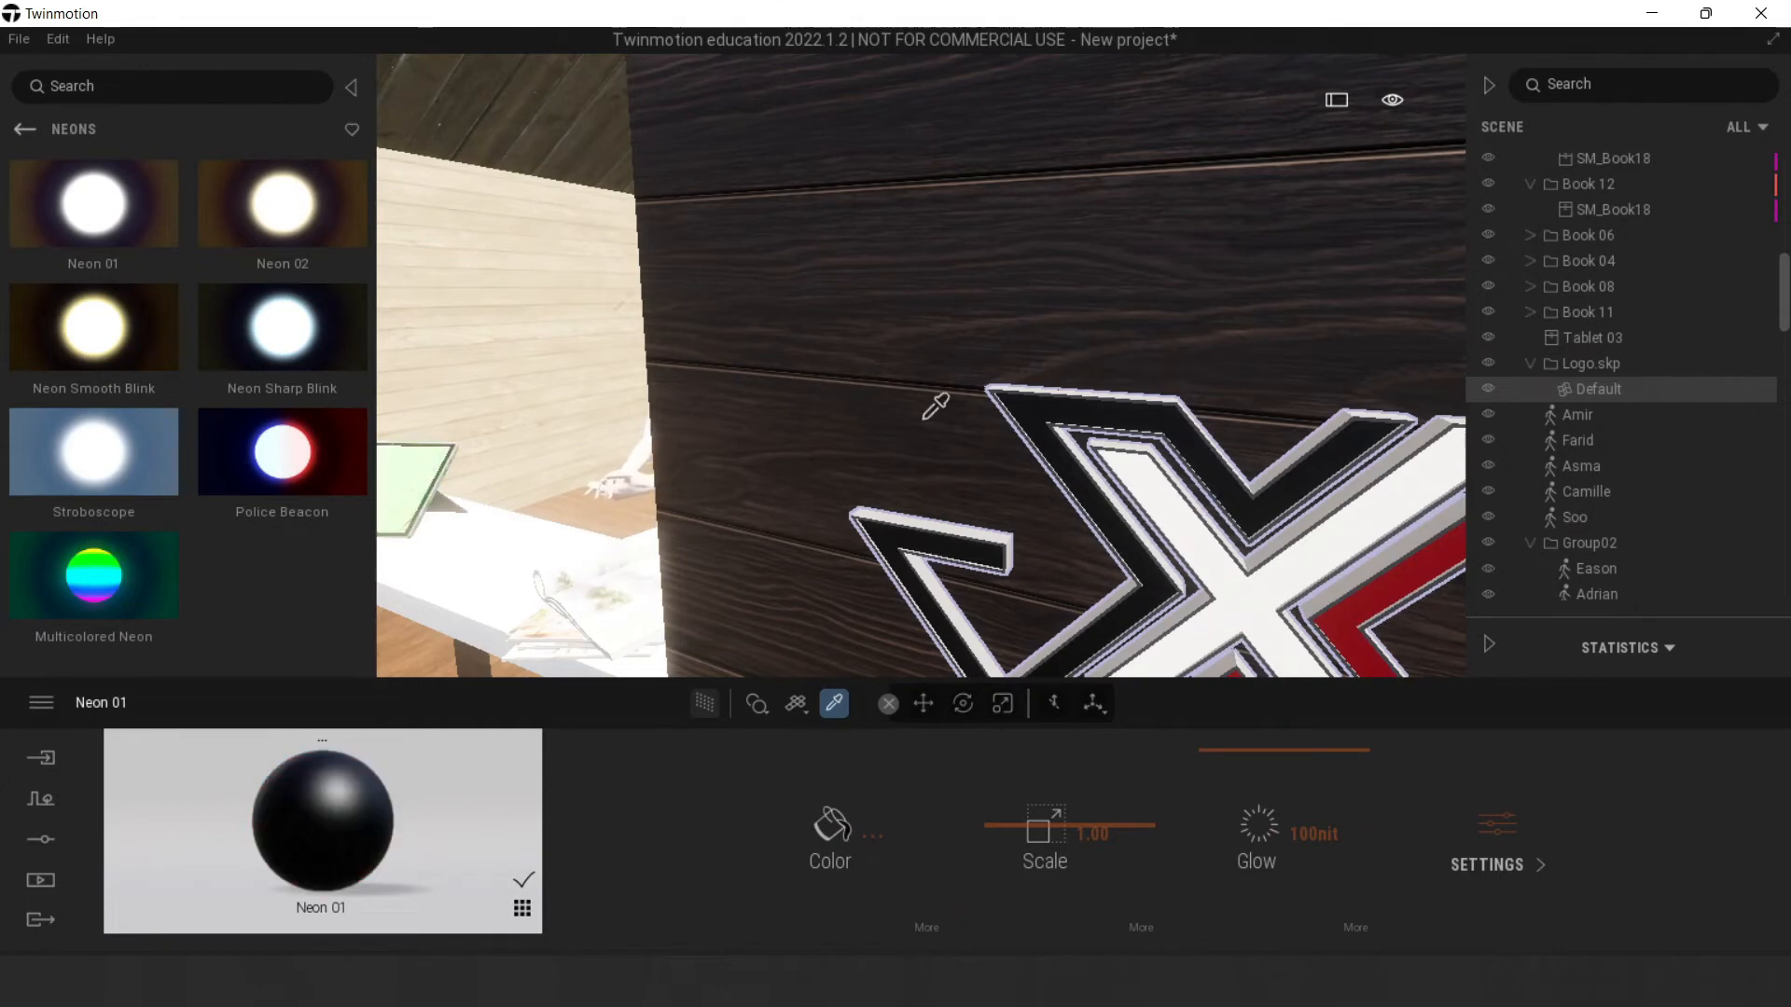
Step: Apply the Galvanised steel 01 material from the Metal category to the side edges of the logo
left_click(20, 131)
left_click(272, 233)
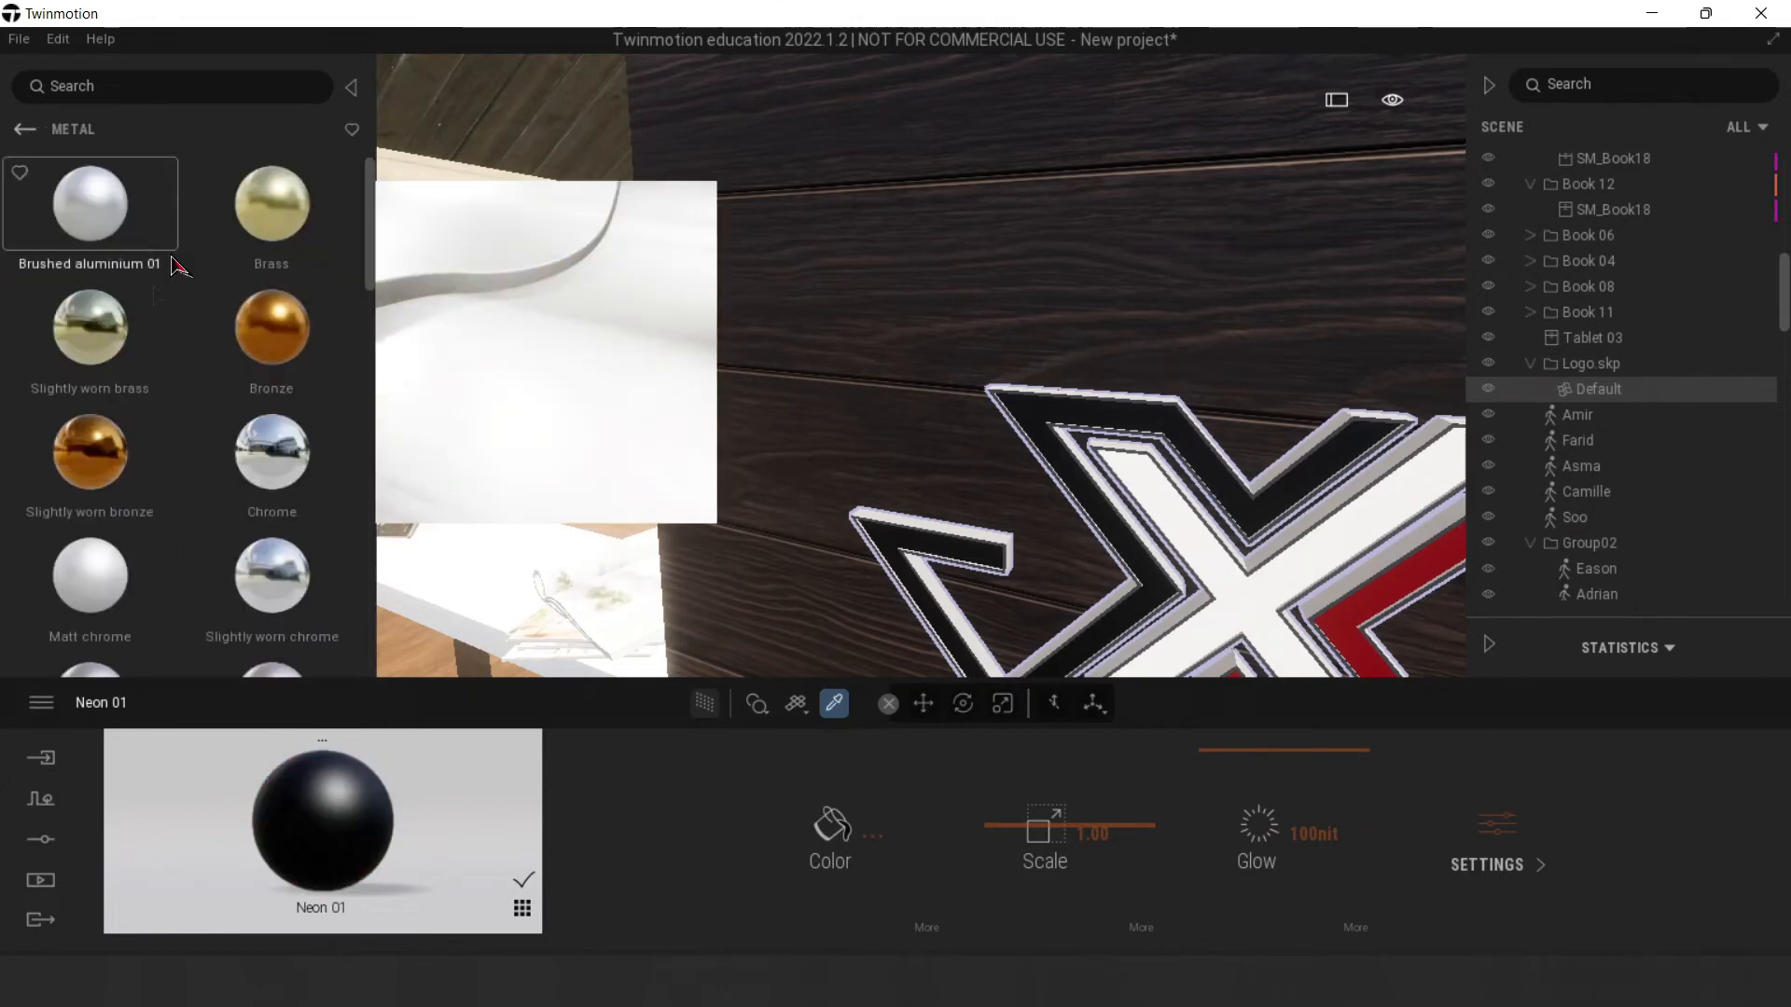
scroll(280, 438, "down", 6)
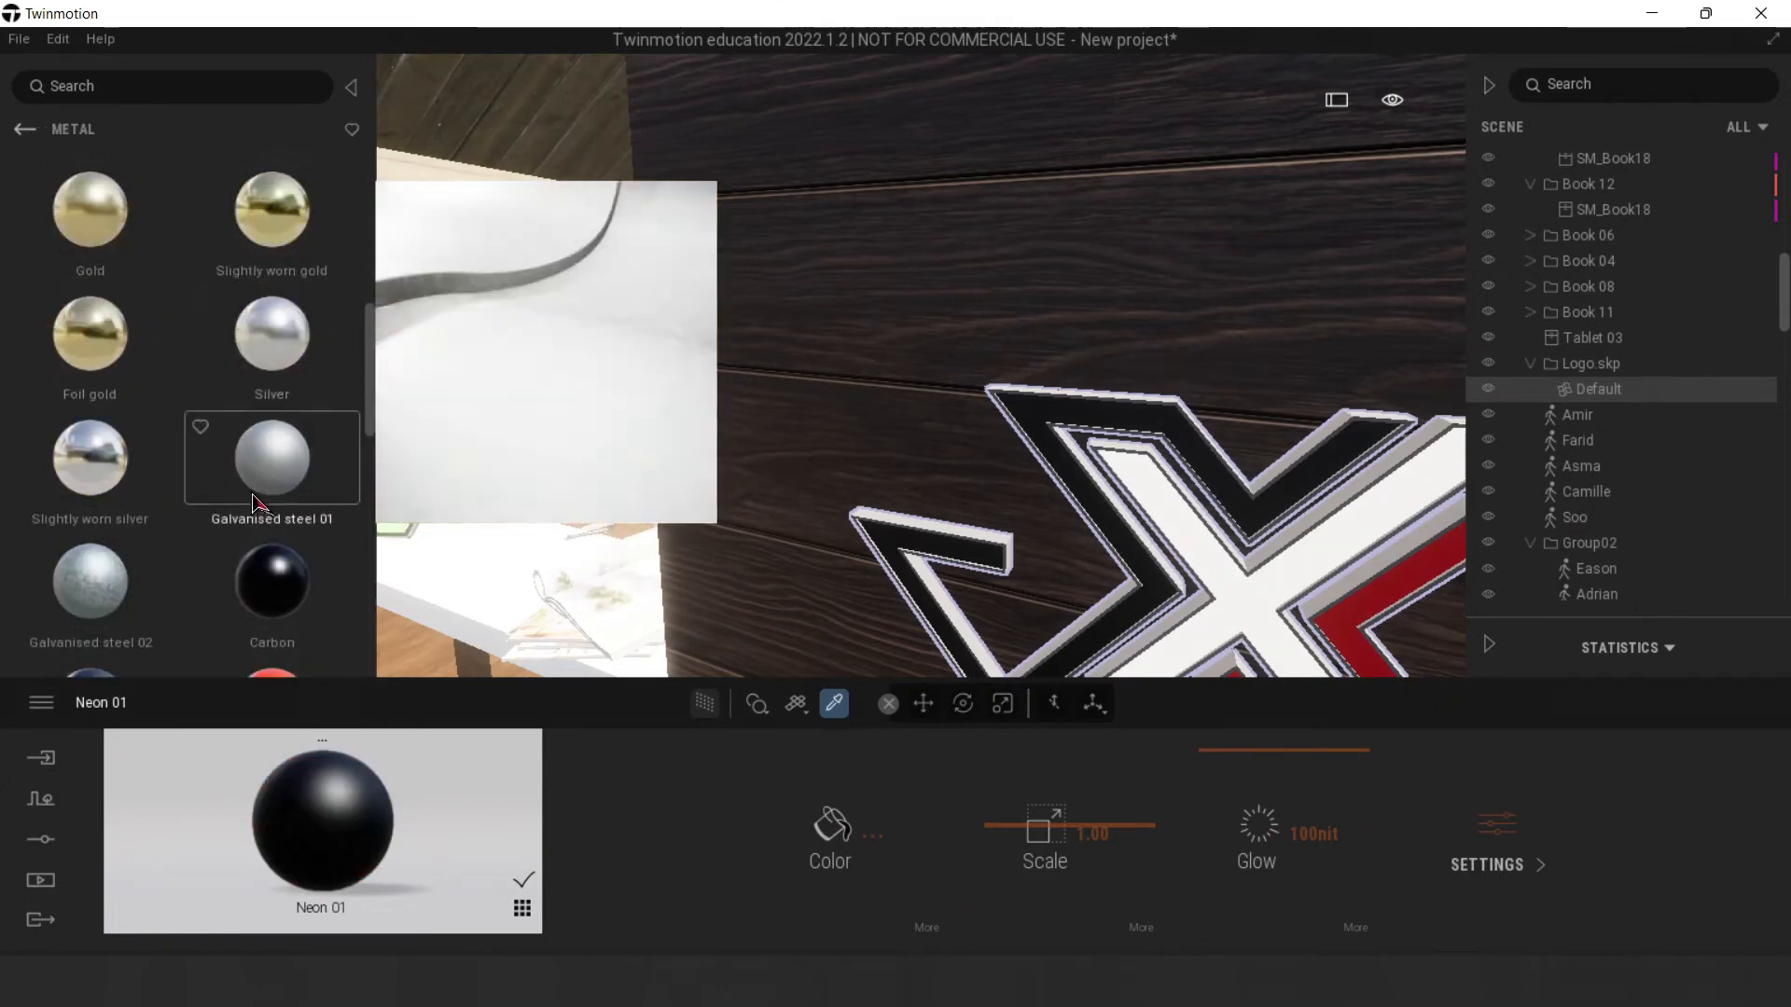
left_click_drag(271, 315, 1066, 402)
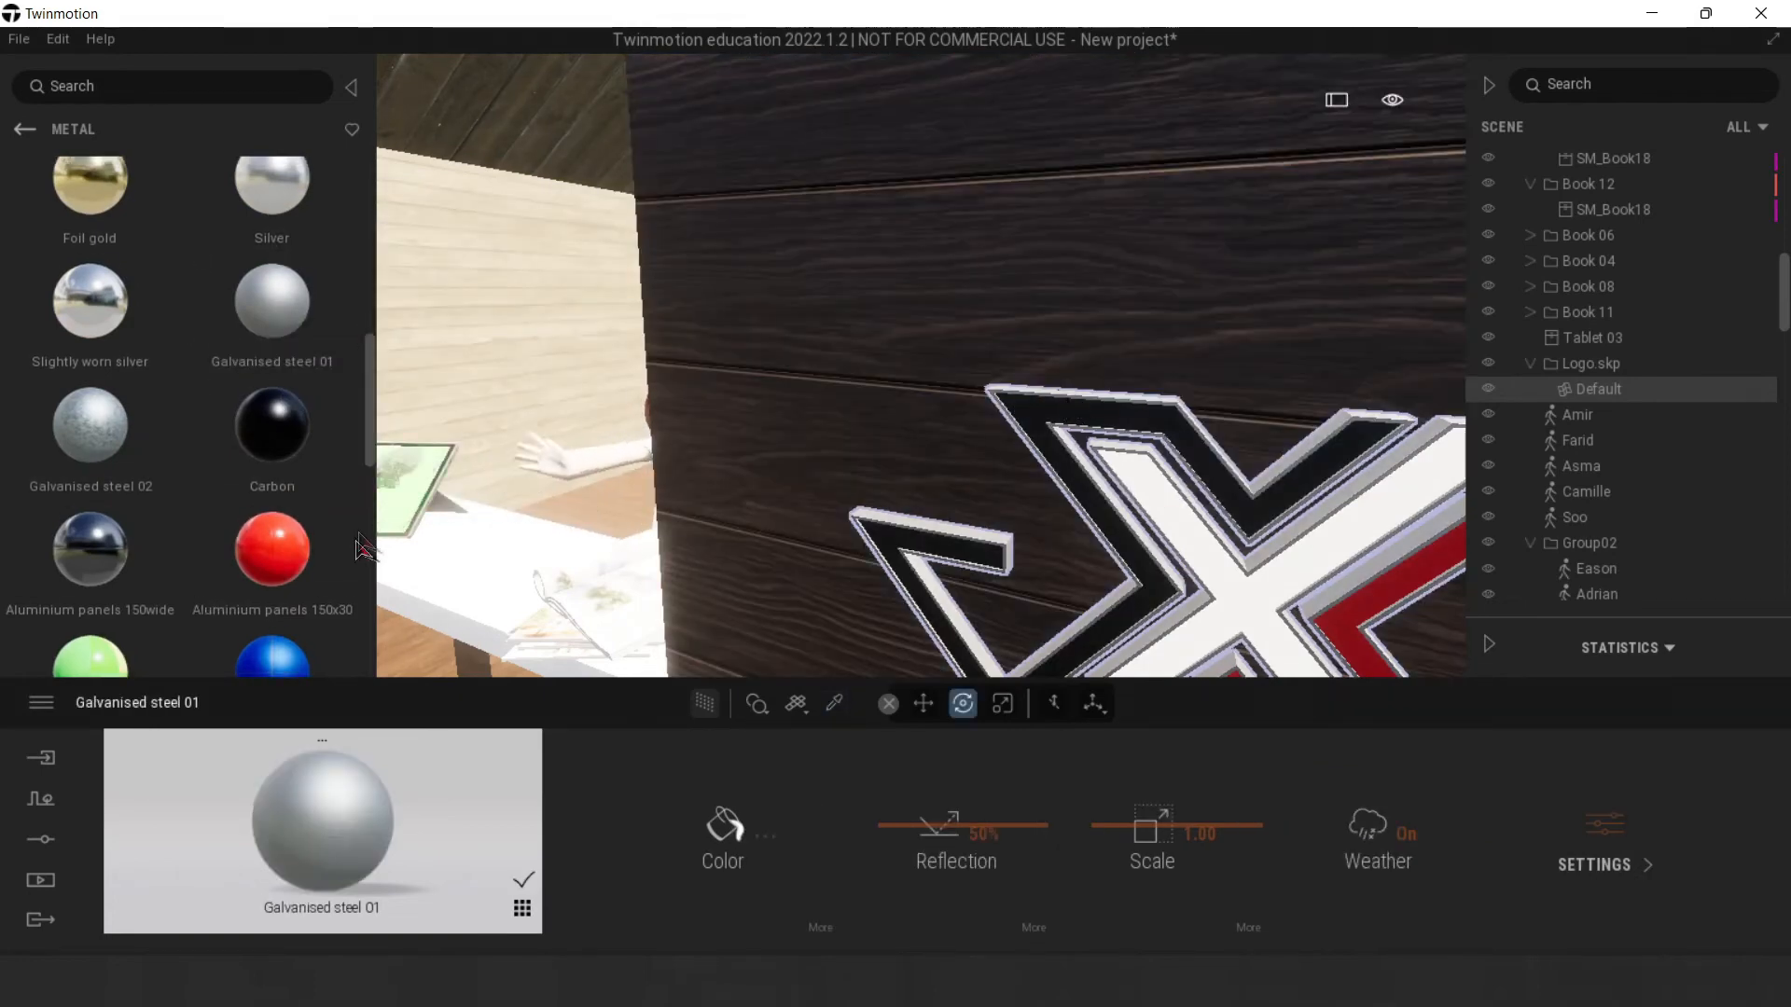
Step: Darken the colour of the logo's Galvanised steel 01 side edges to mid grey #919191
left_click(718, 830)
left_click(869, 453)
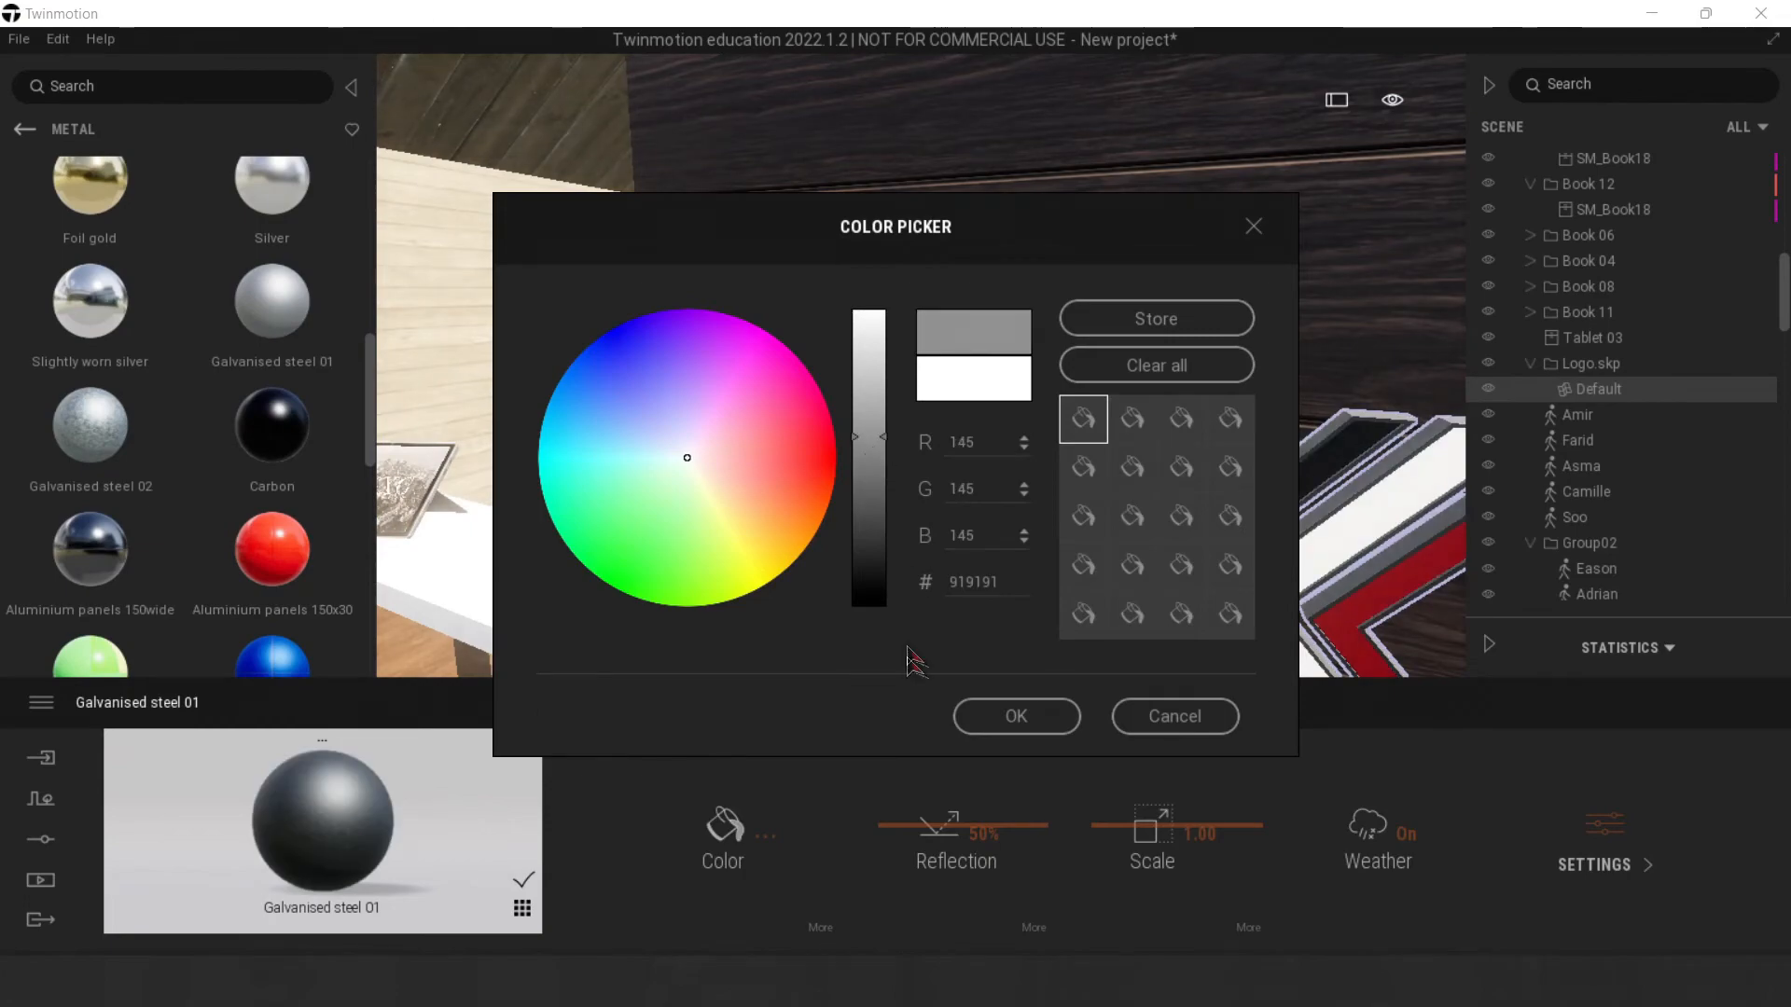
left_click(971, 713)
Step: Return to a view of the pavilion's front corner and open the image section of the media settings
scroll(1031, 474, "down", 5)
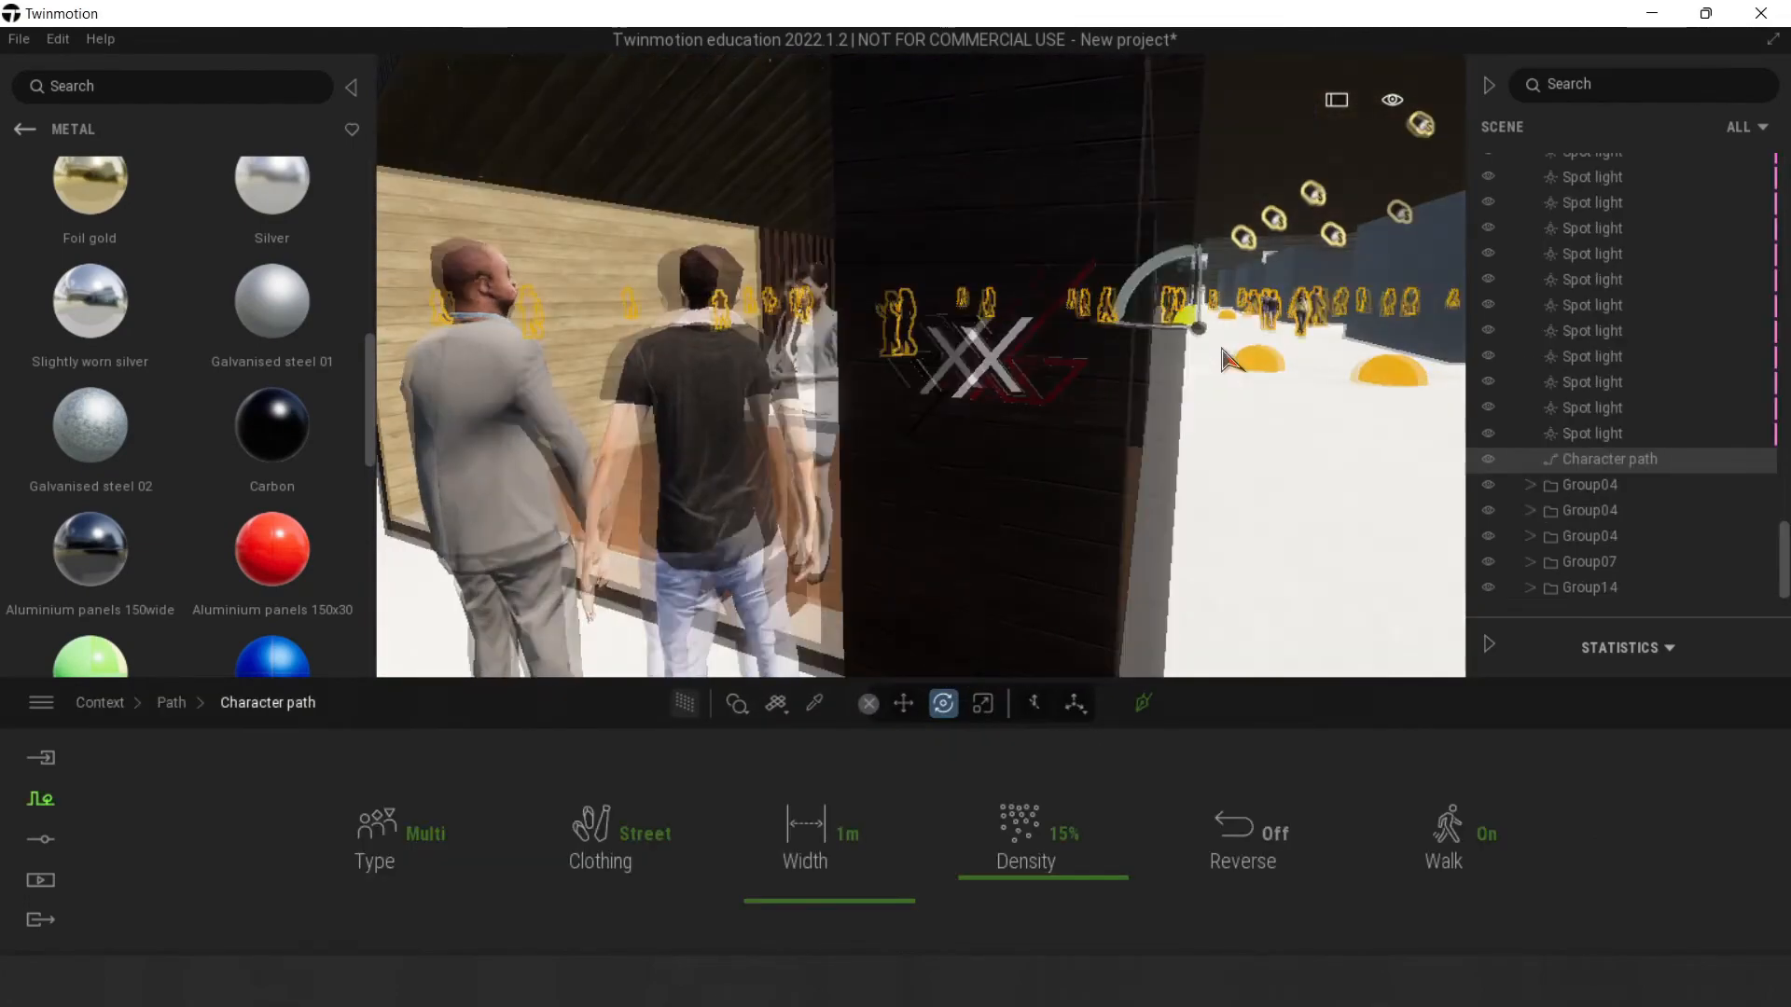
key("s")
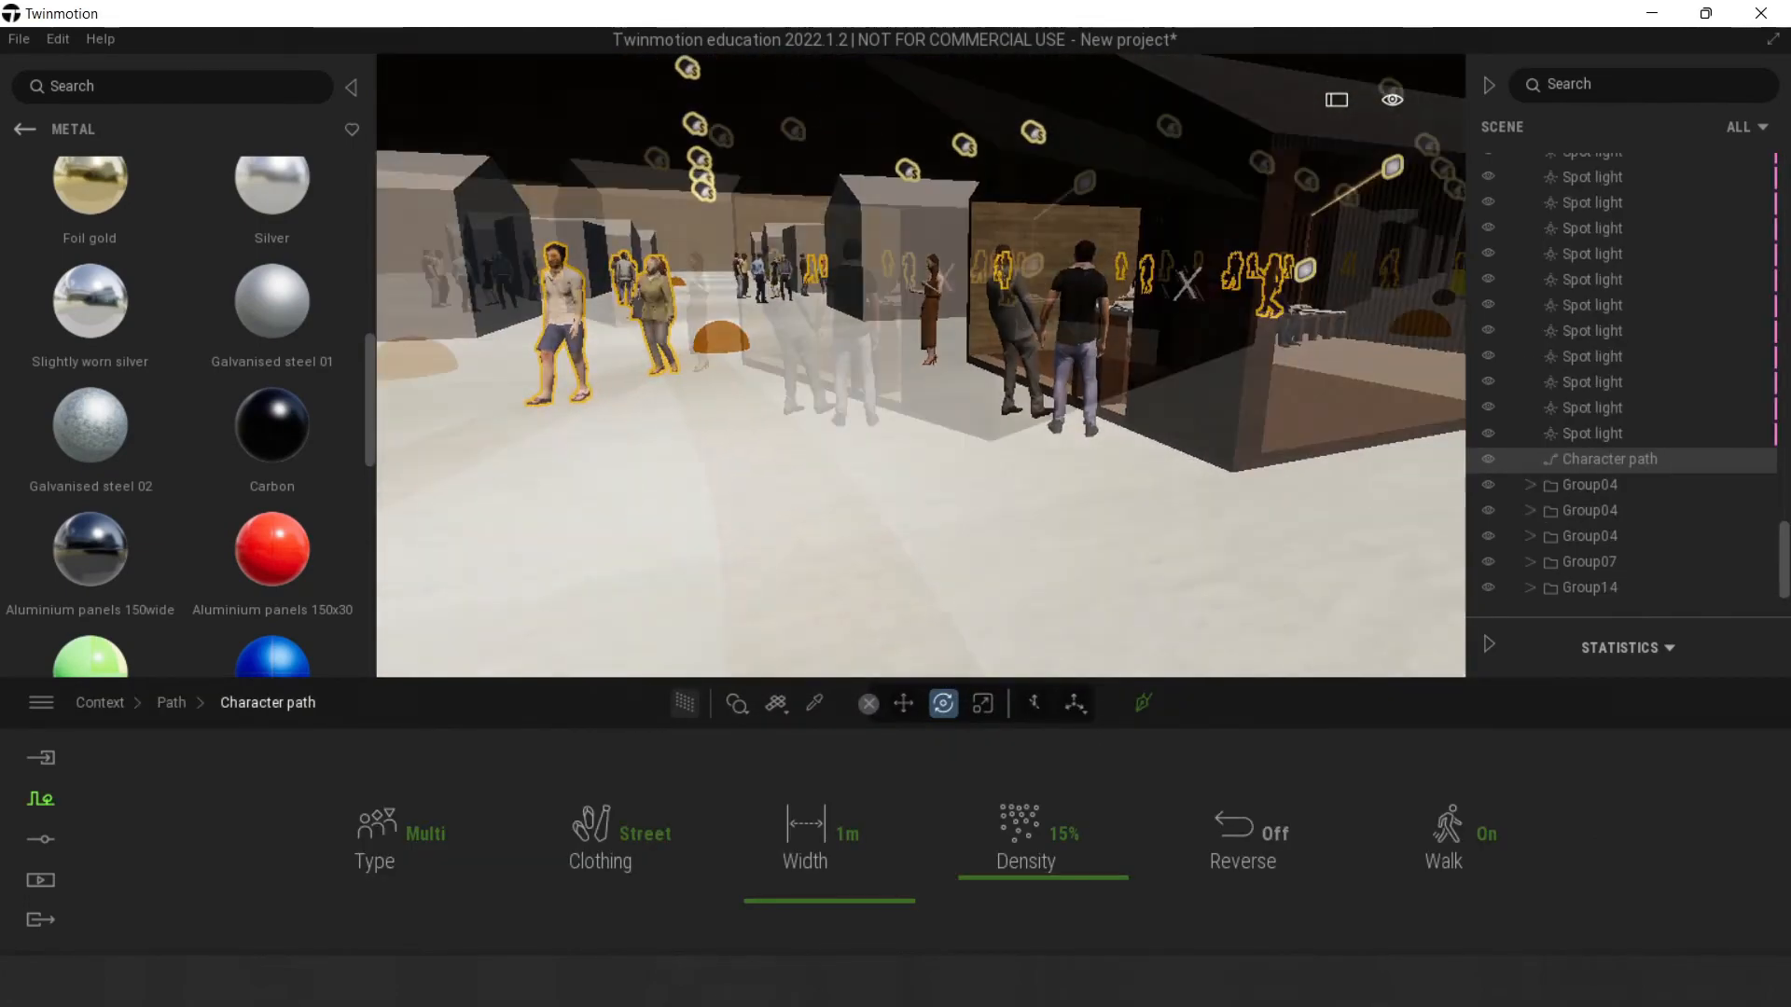
left_click(38, 886)
right_click_drag(896, 363, 933, 359)
left_click(58, 40)
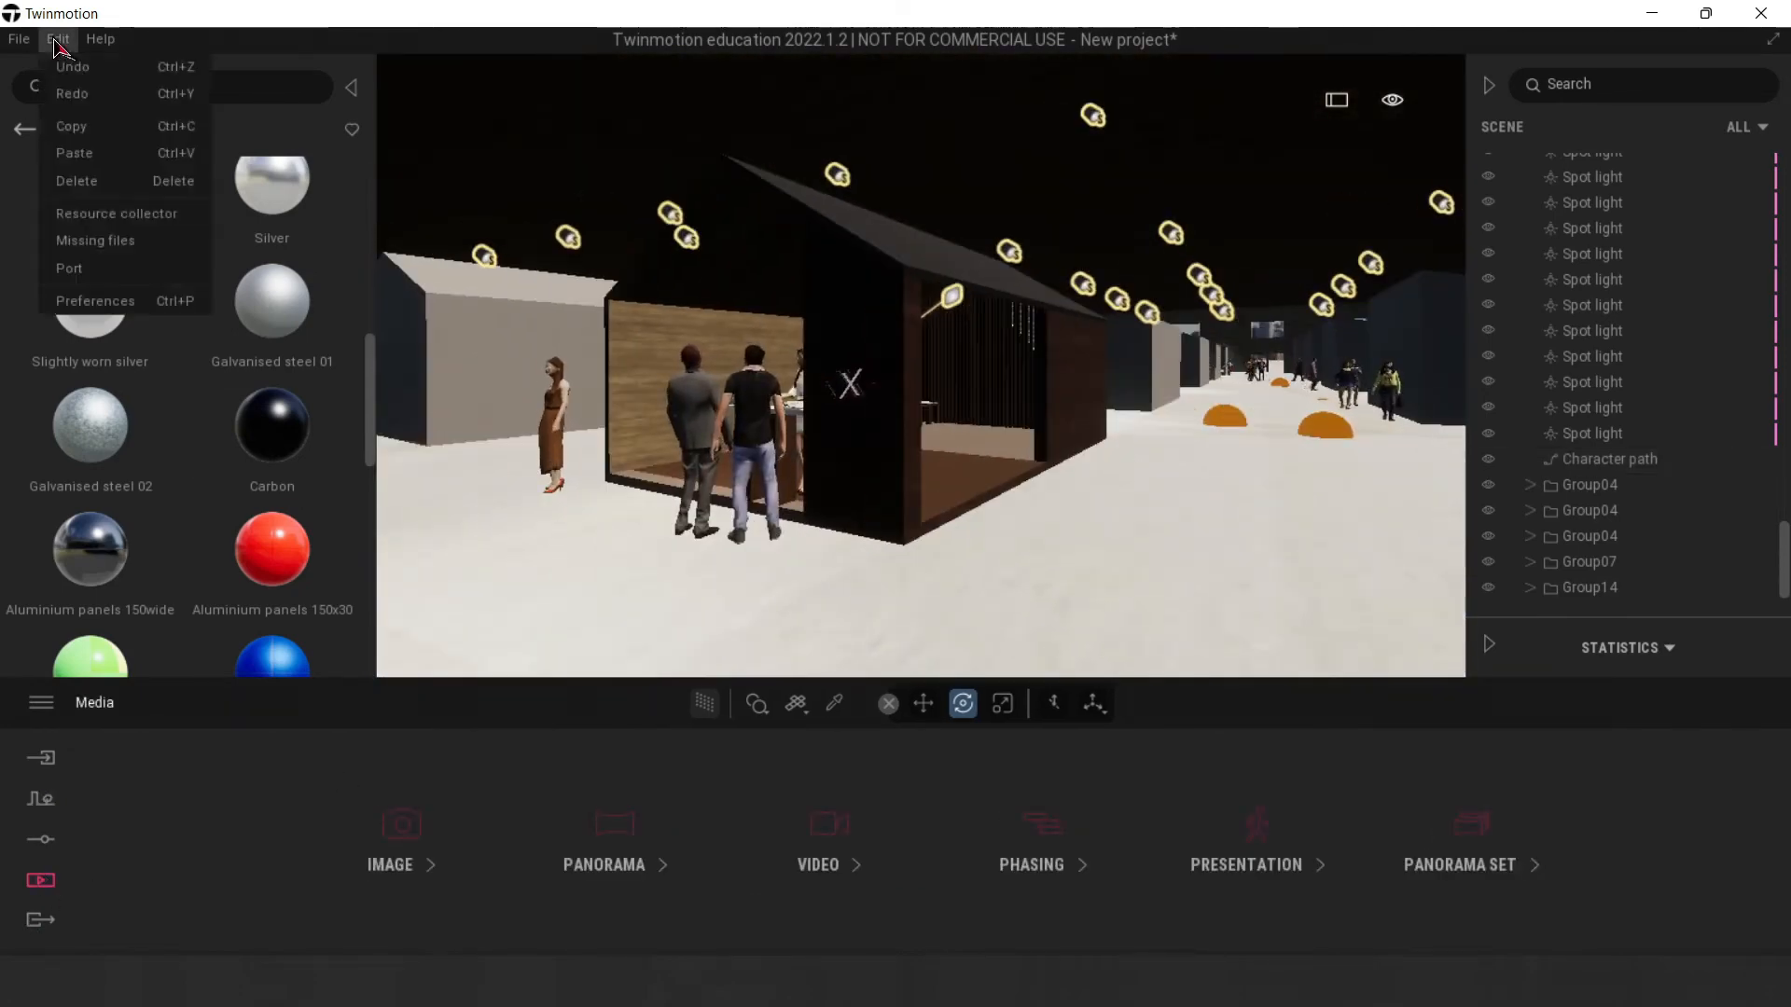
left_click(401, 840)
Step: Set the desktop rendering quality to Ultra in the preferences
left_click(58, 39)
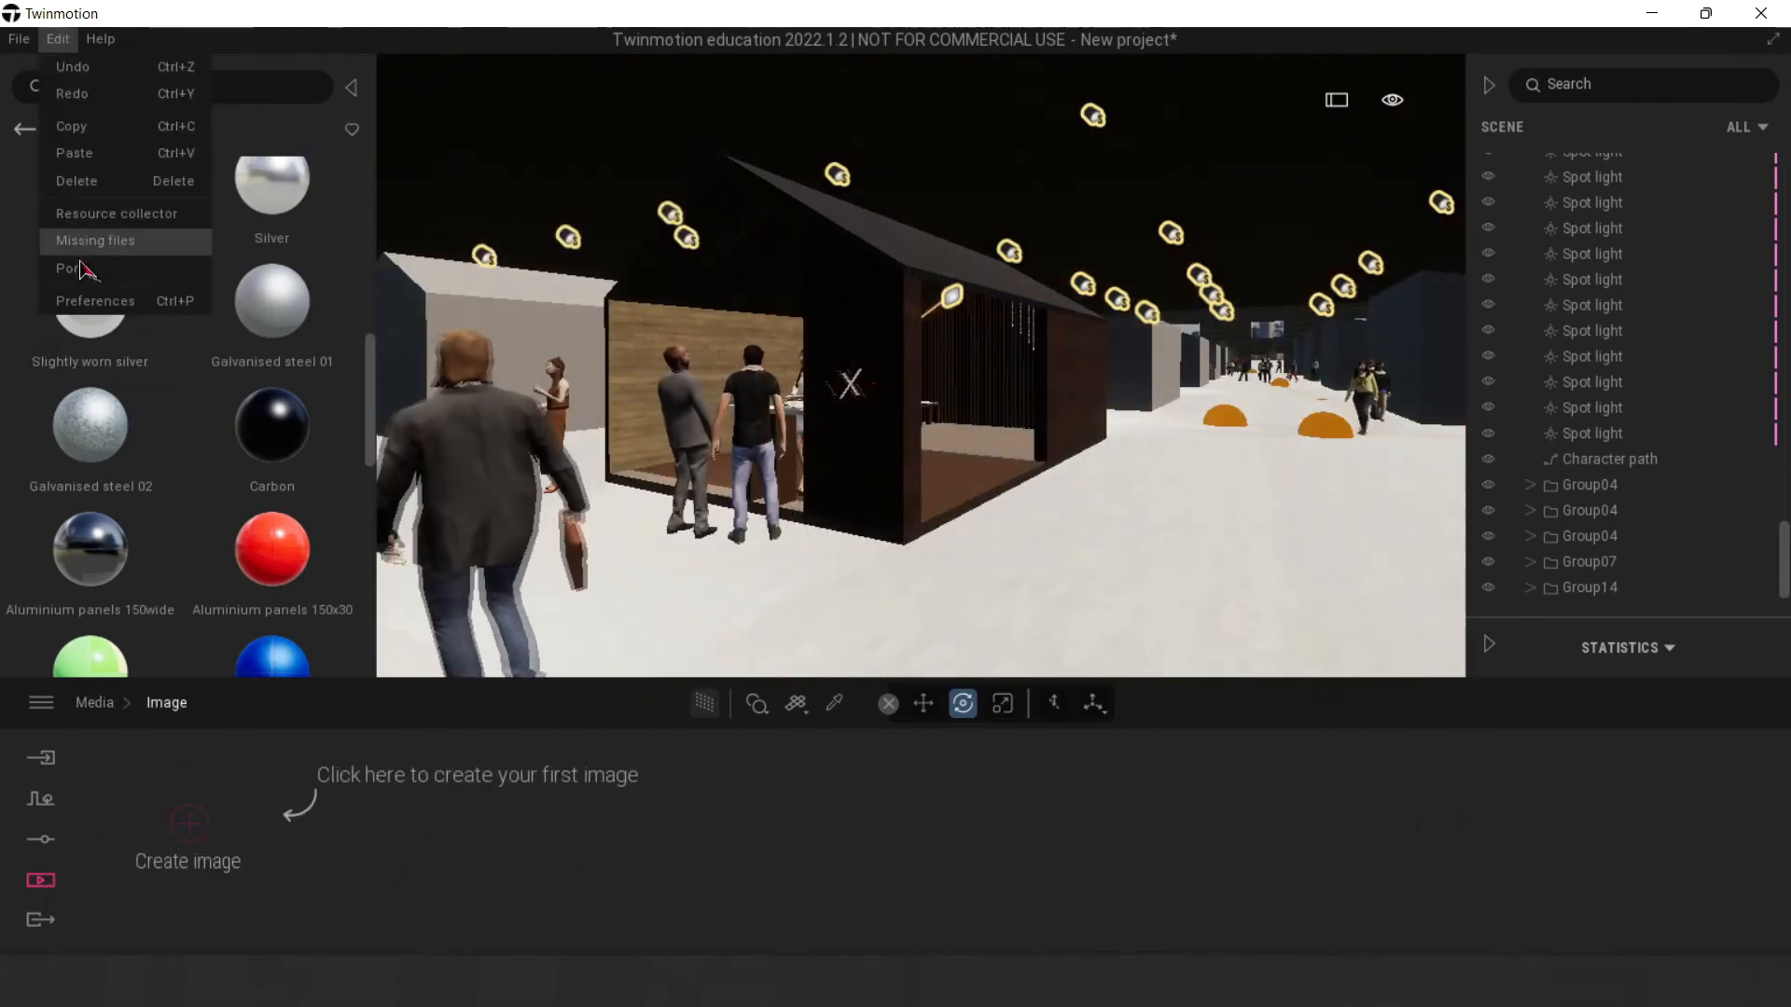
left_click(85, 302)
left_click(882, 81)
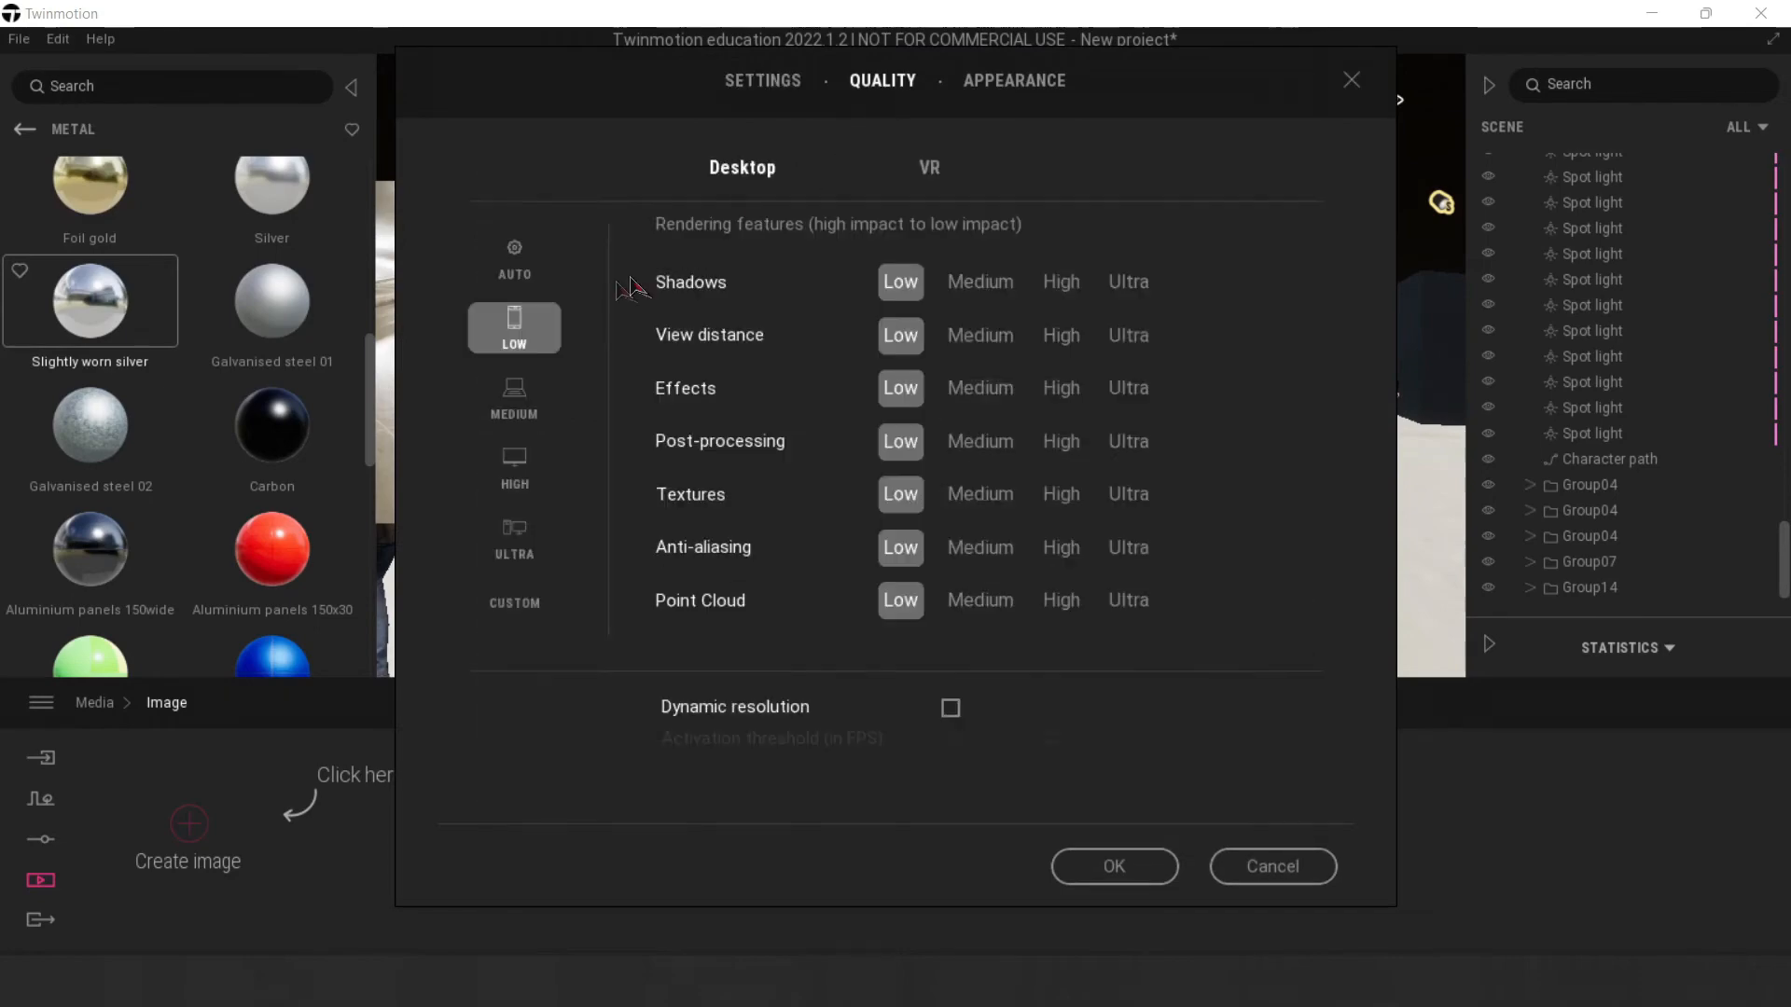
left_click(514, 539)
left_click(1114, 867)
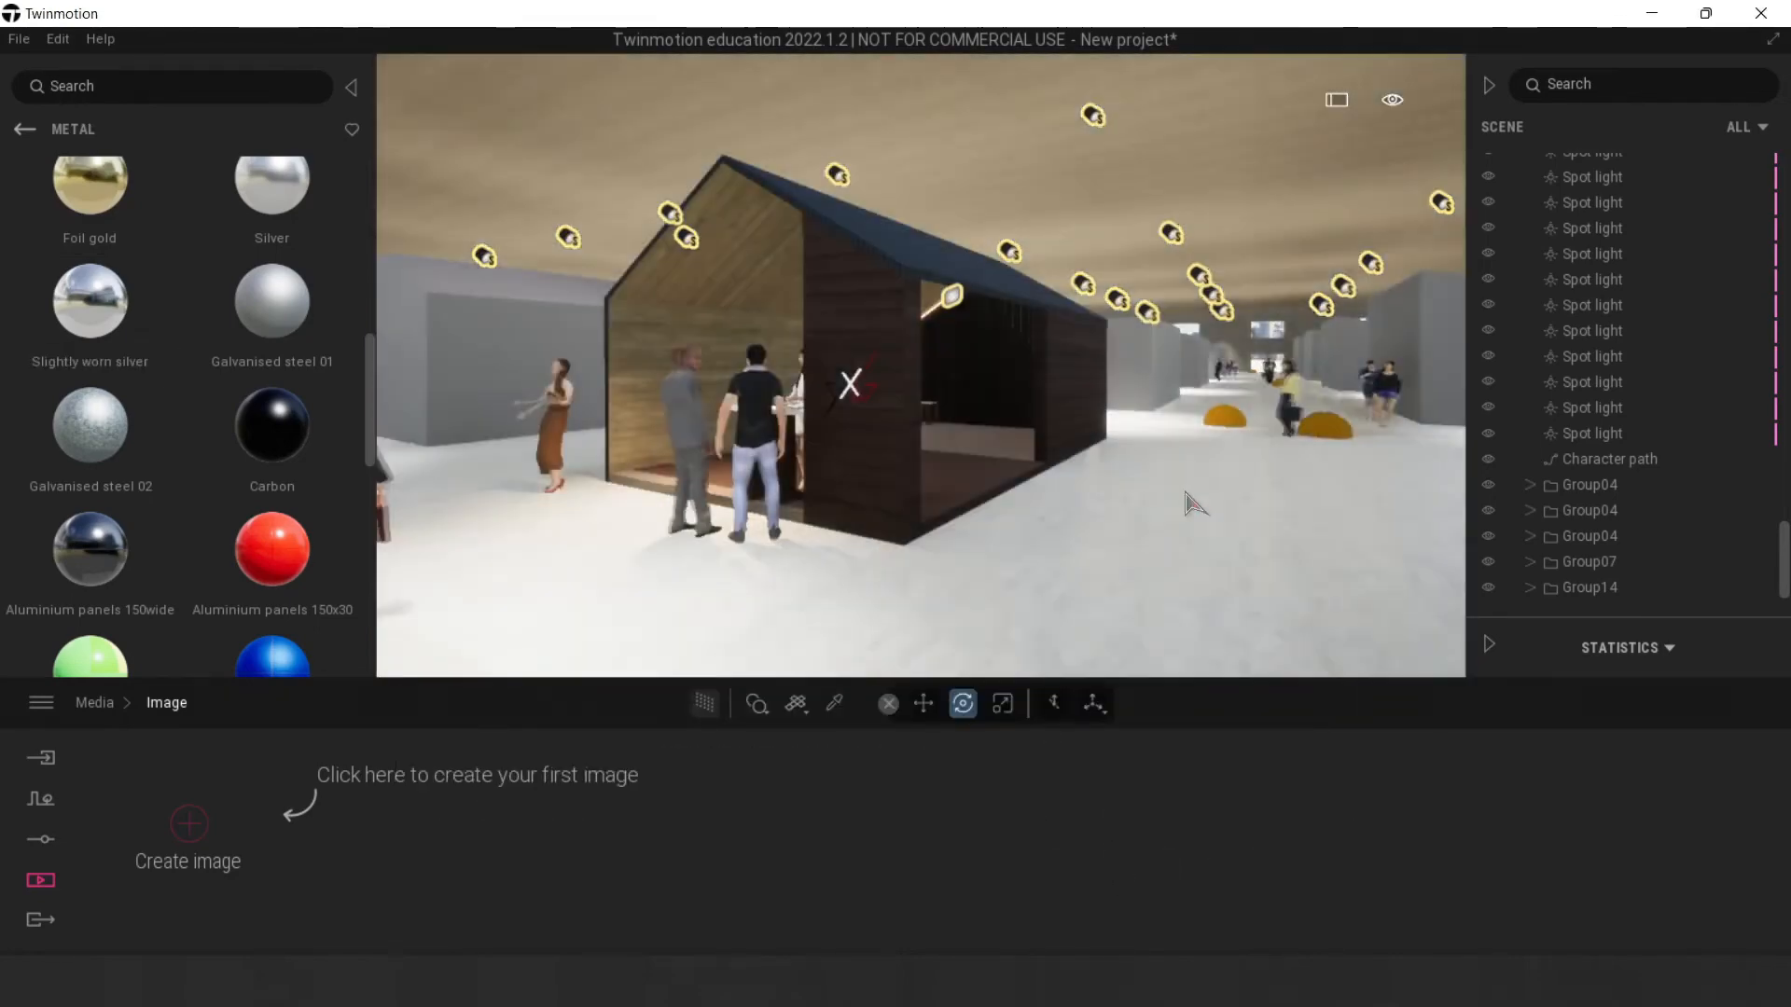
Step: Frame the pavilion in three-quarter view with the neighbouring booths around it and create an image from this view
right_click_drag(1192, 502, 1122, 501)
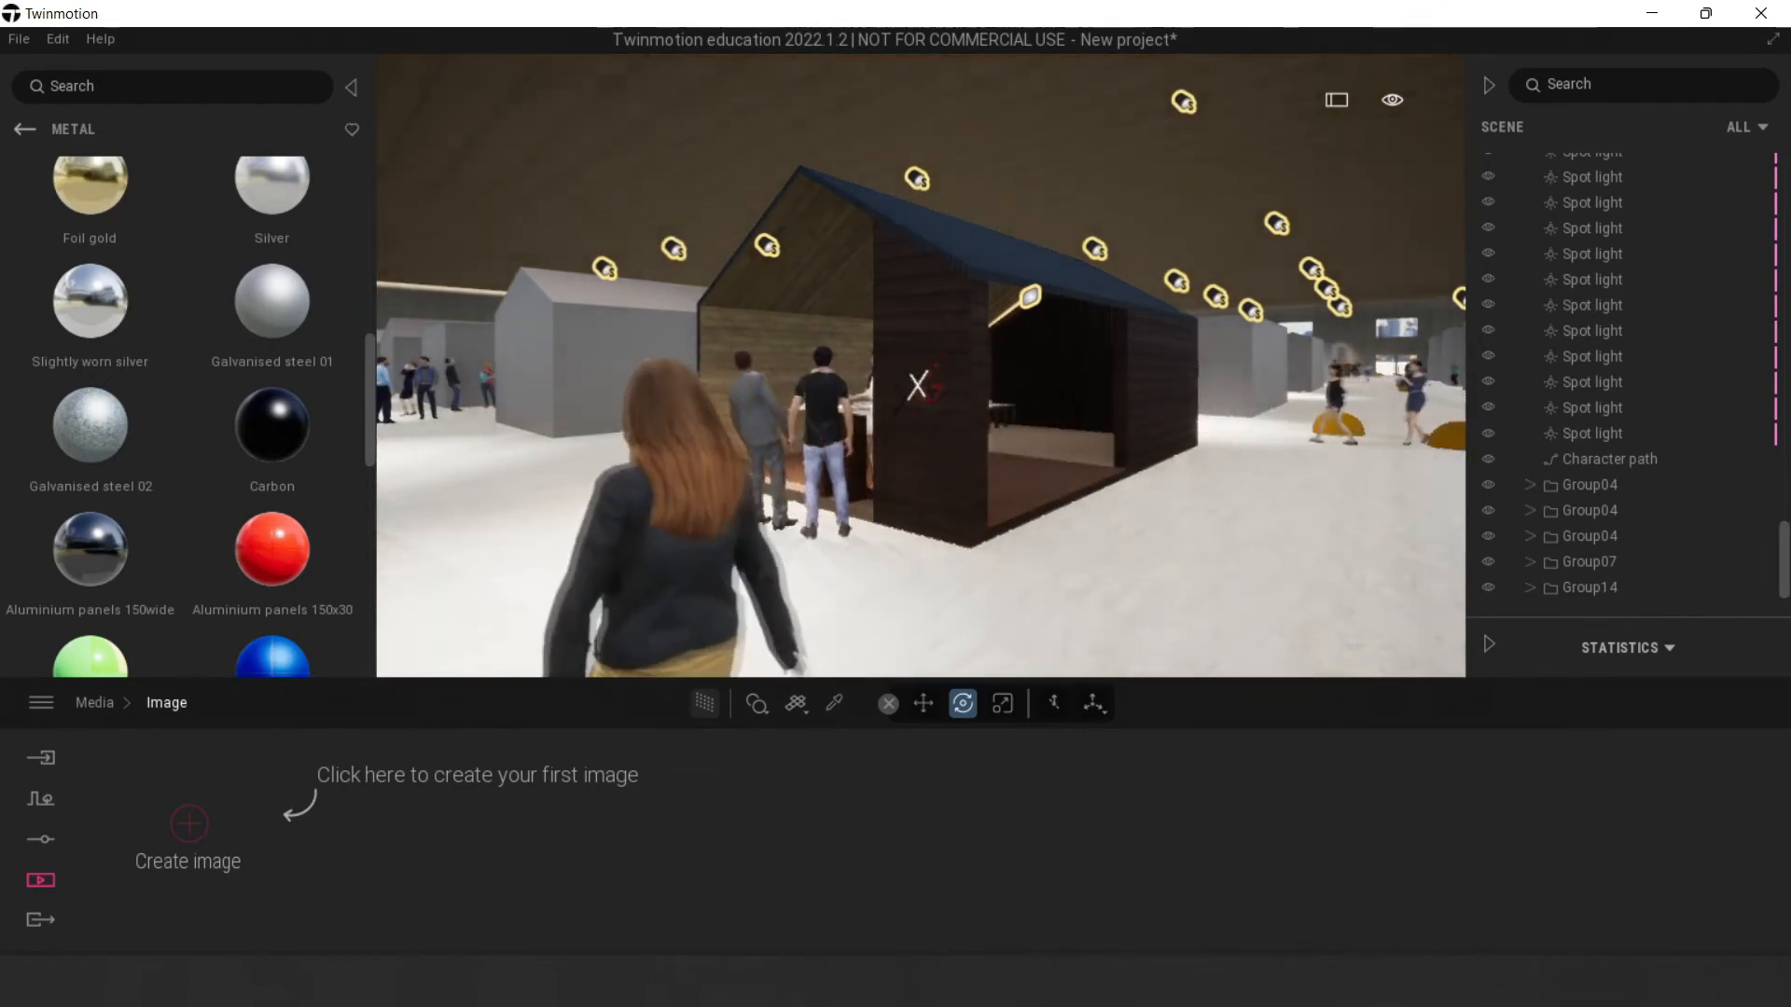
middle_click_drag(1123, 502, 1202, 502, "shift")
key("s")
key("d")
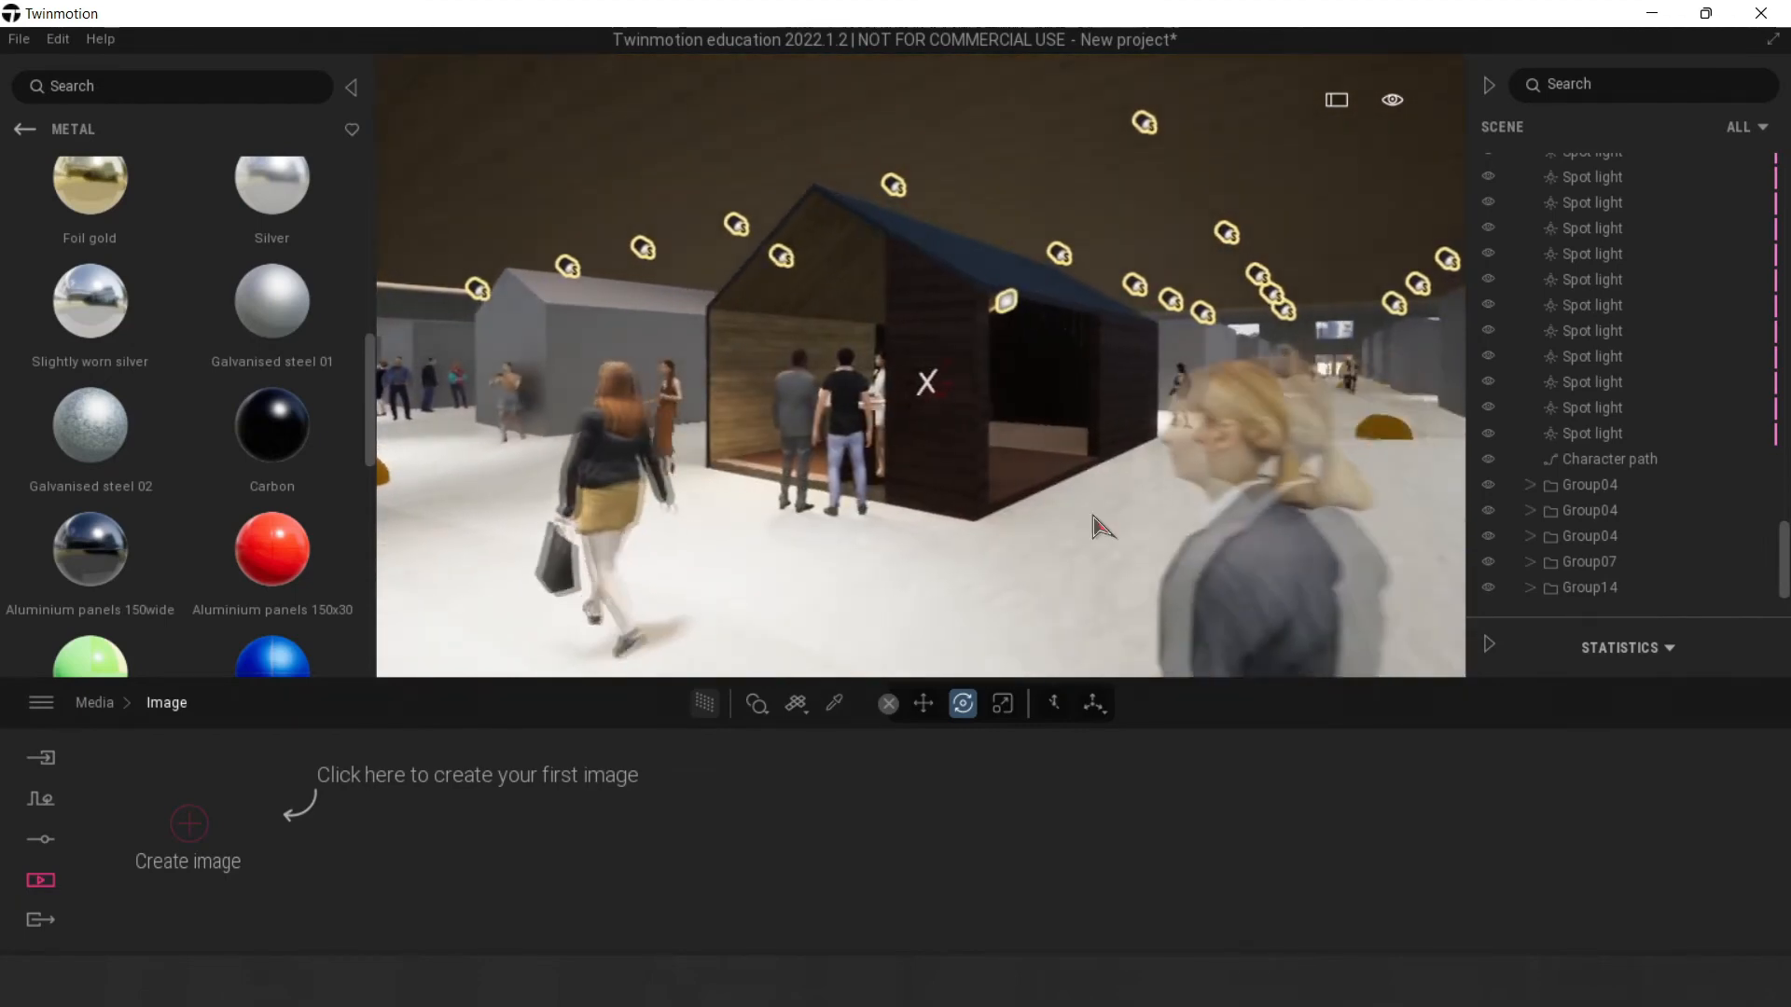
left_click(189, 827)
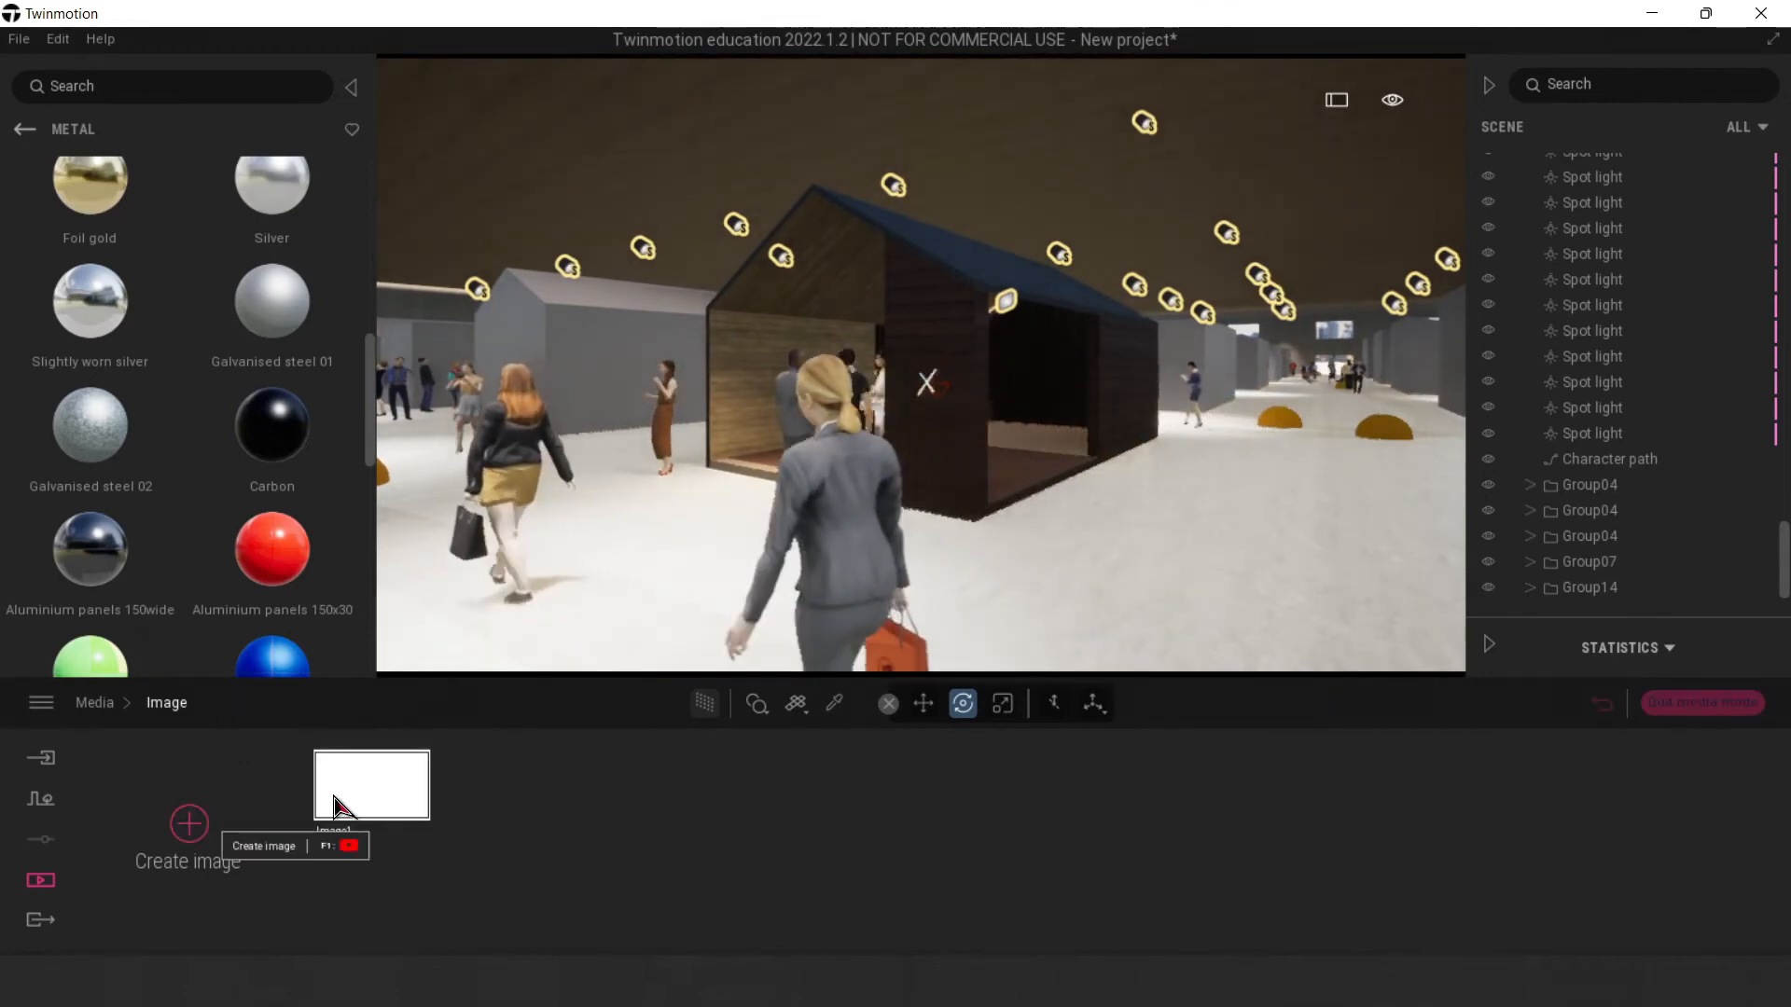
Step: Set the exposure in the new image's lighting settings to 1.50
left_click(403, 825)
left_click(602, 844)
mouse_move(601, 843)
left_mouse_down()
mouse_move(571, 833)
mouse_move(632, 829)
mouse_move(626, 842)
left_mouse_up()
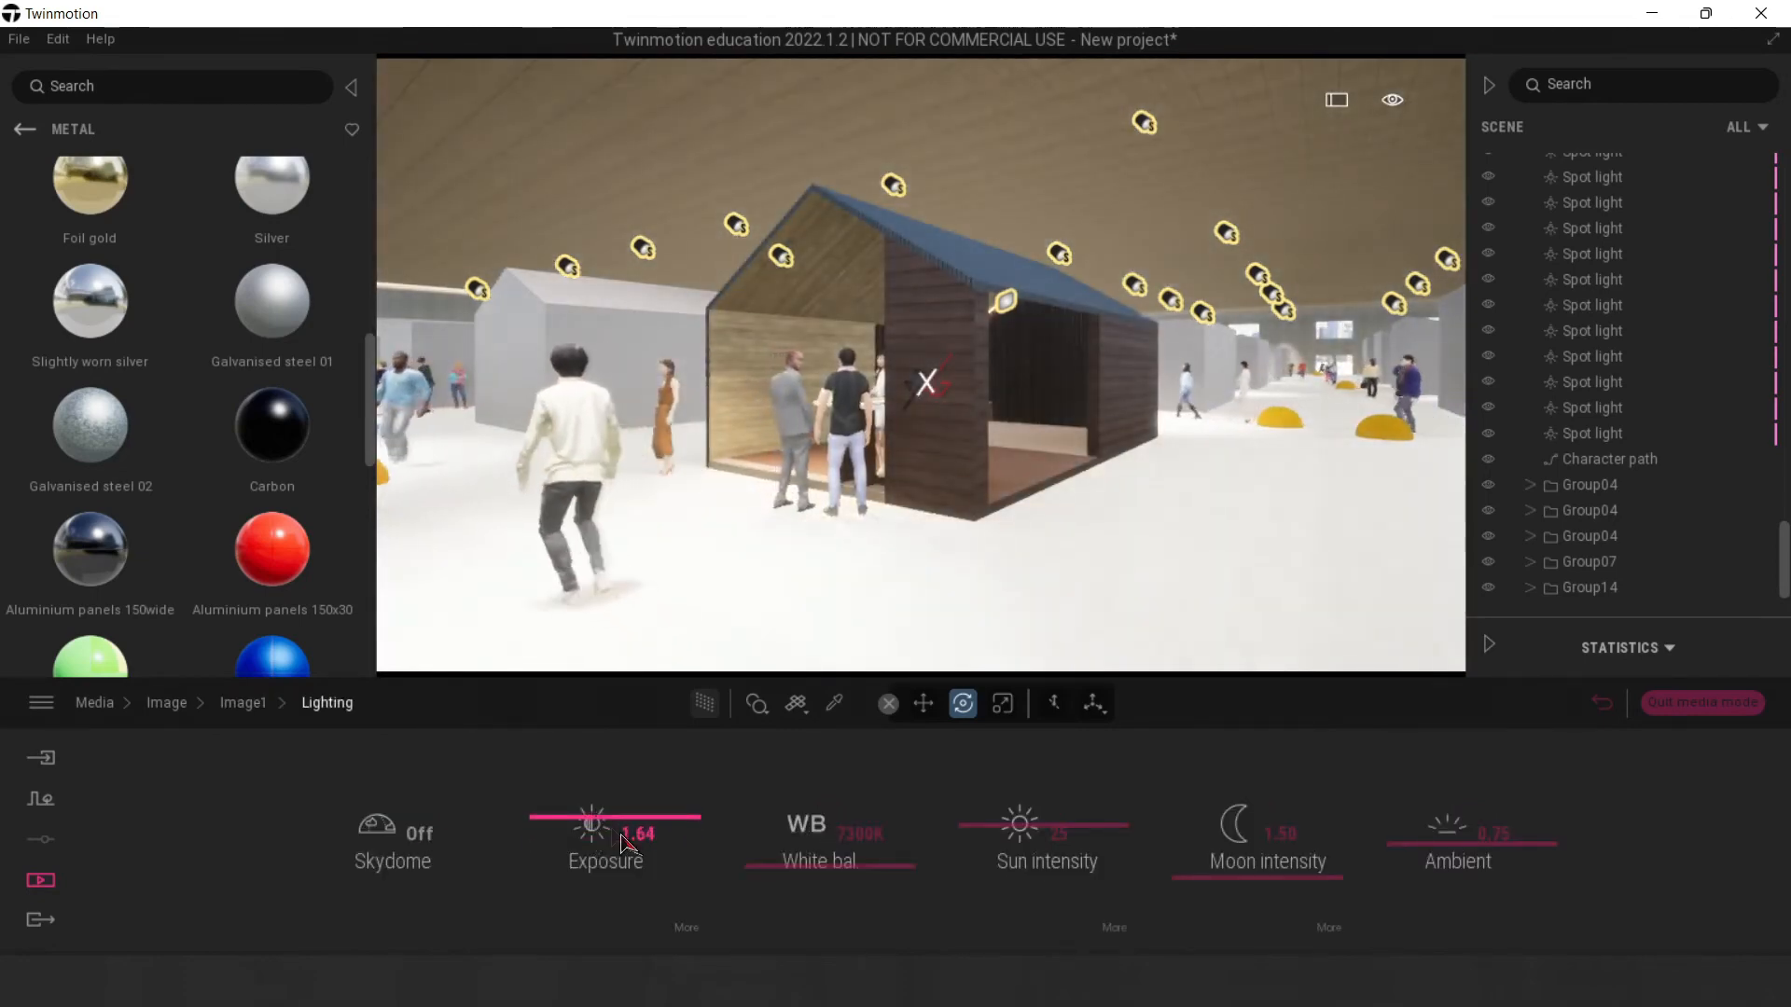
left_click(624, 835)
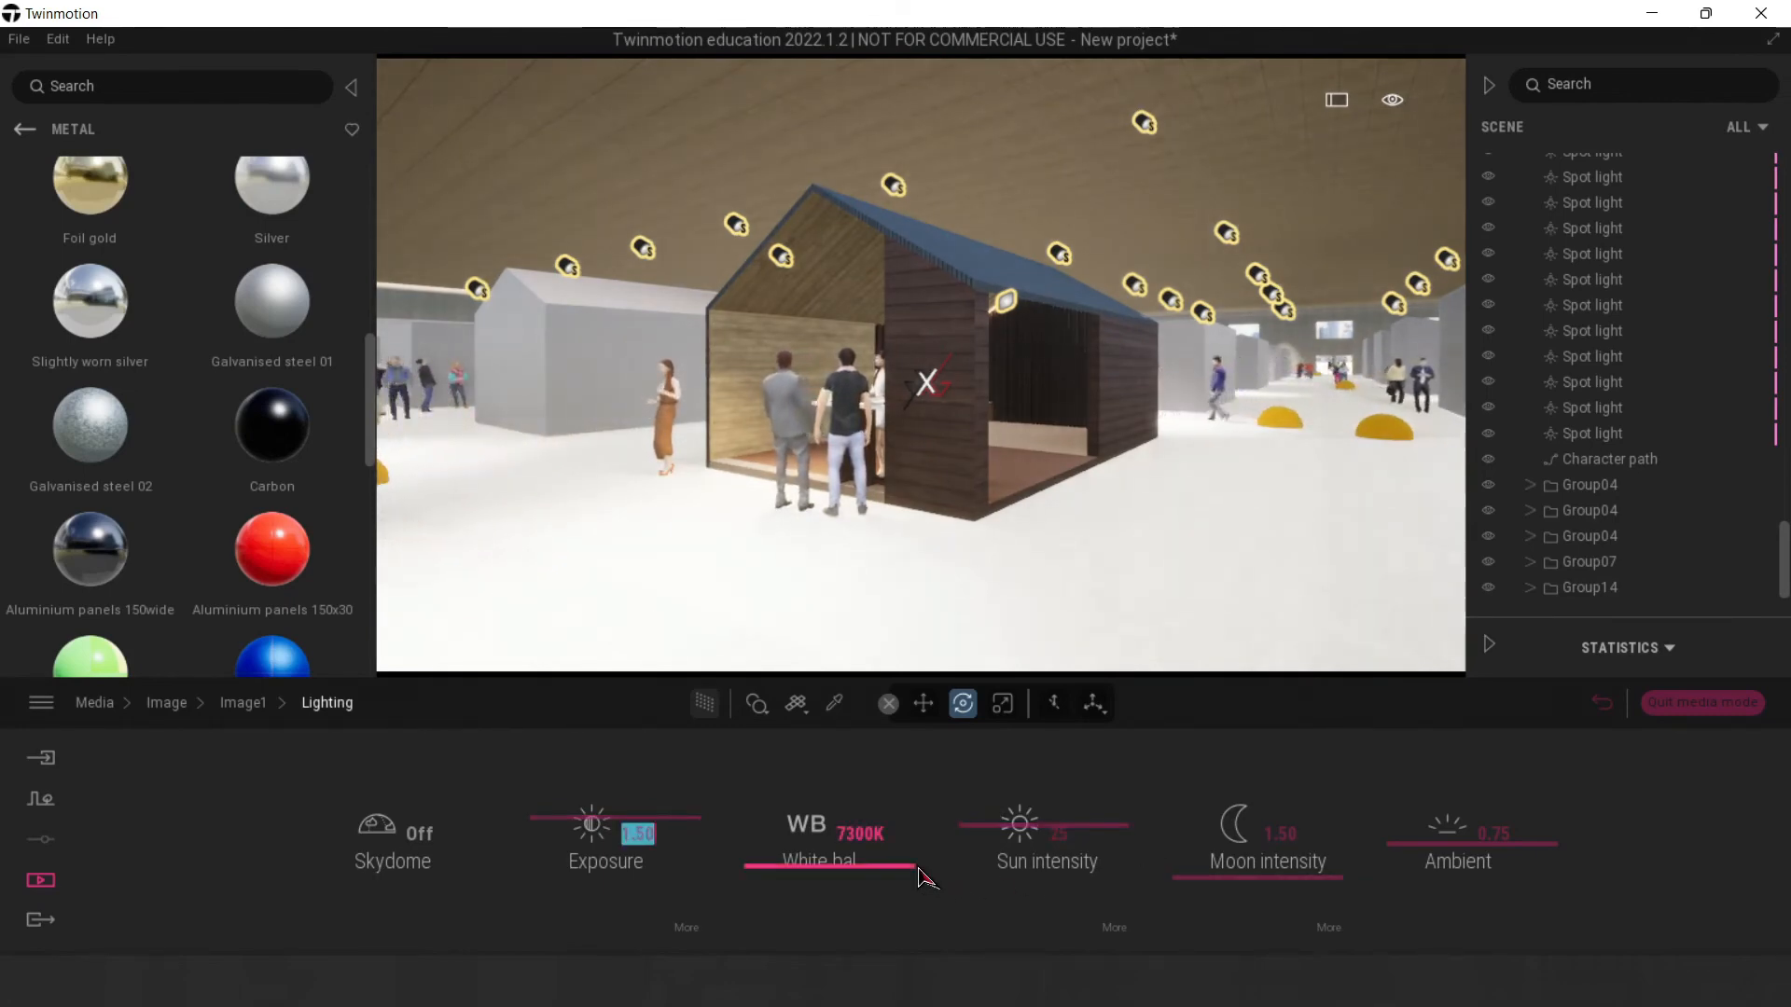
Step: Adjust the image's lighting to a 7000K white balance and sun intensity 18, with the skydome on
left_click_drag(919, 868, 886, 878)
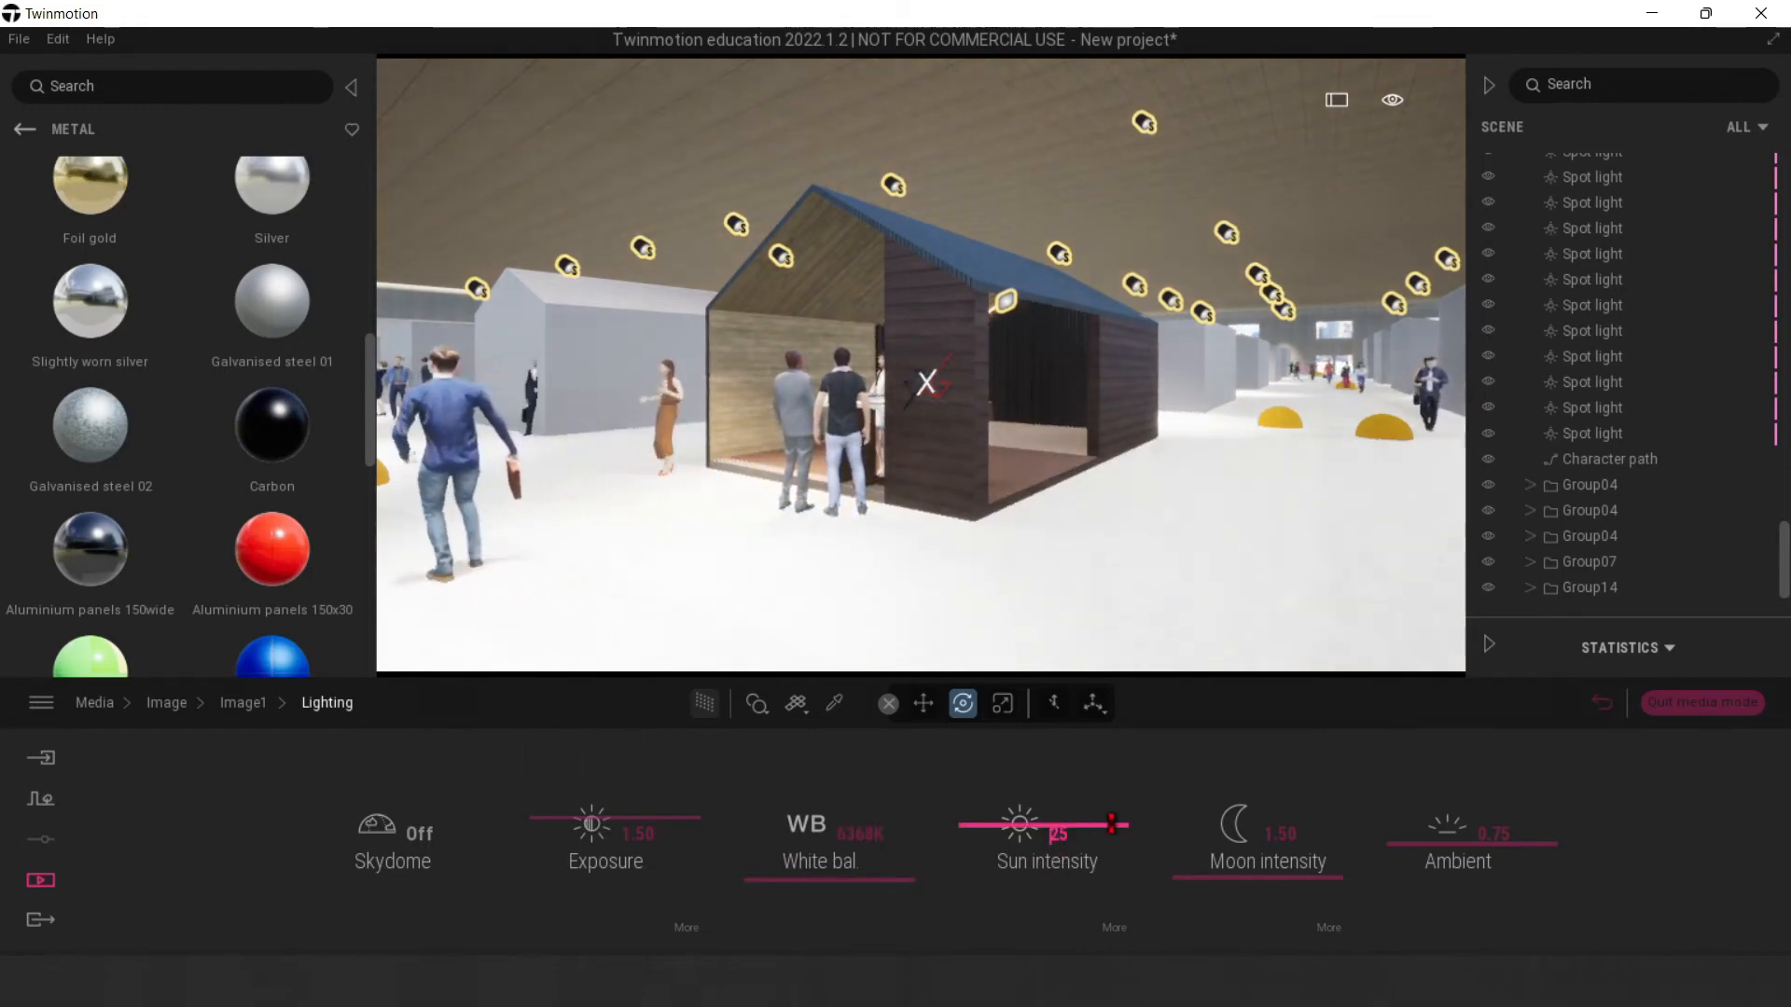
left_click_drag(1057, 829, 1125, 845)
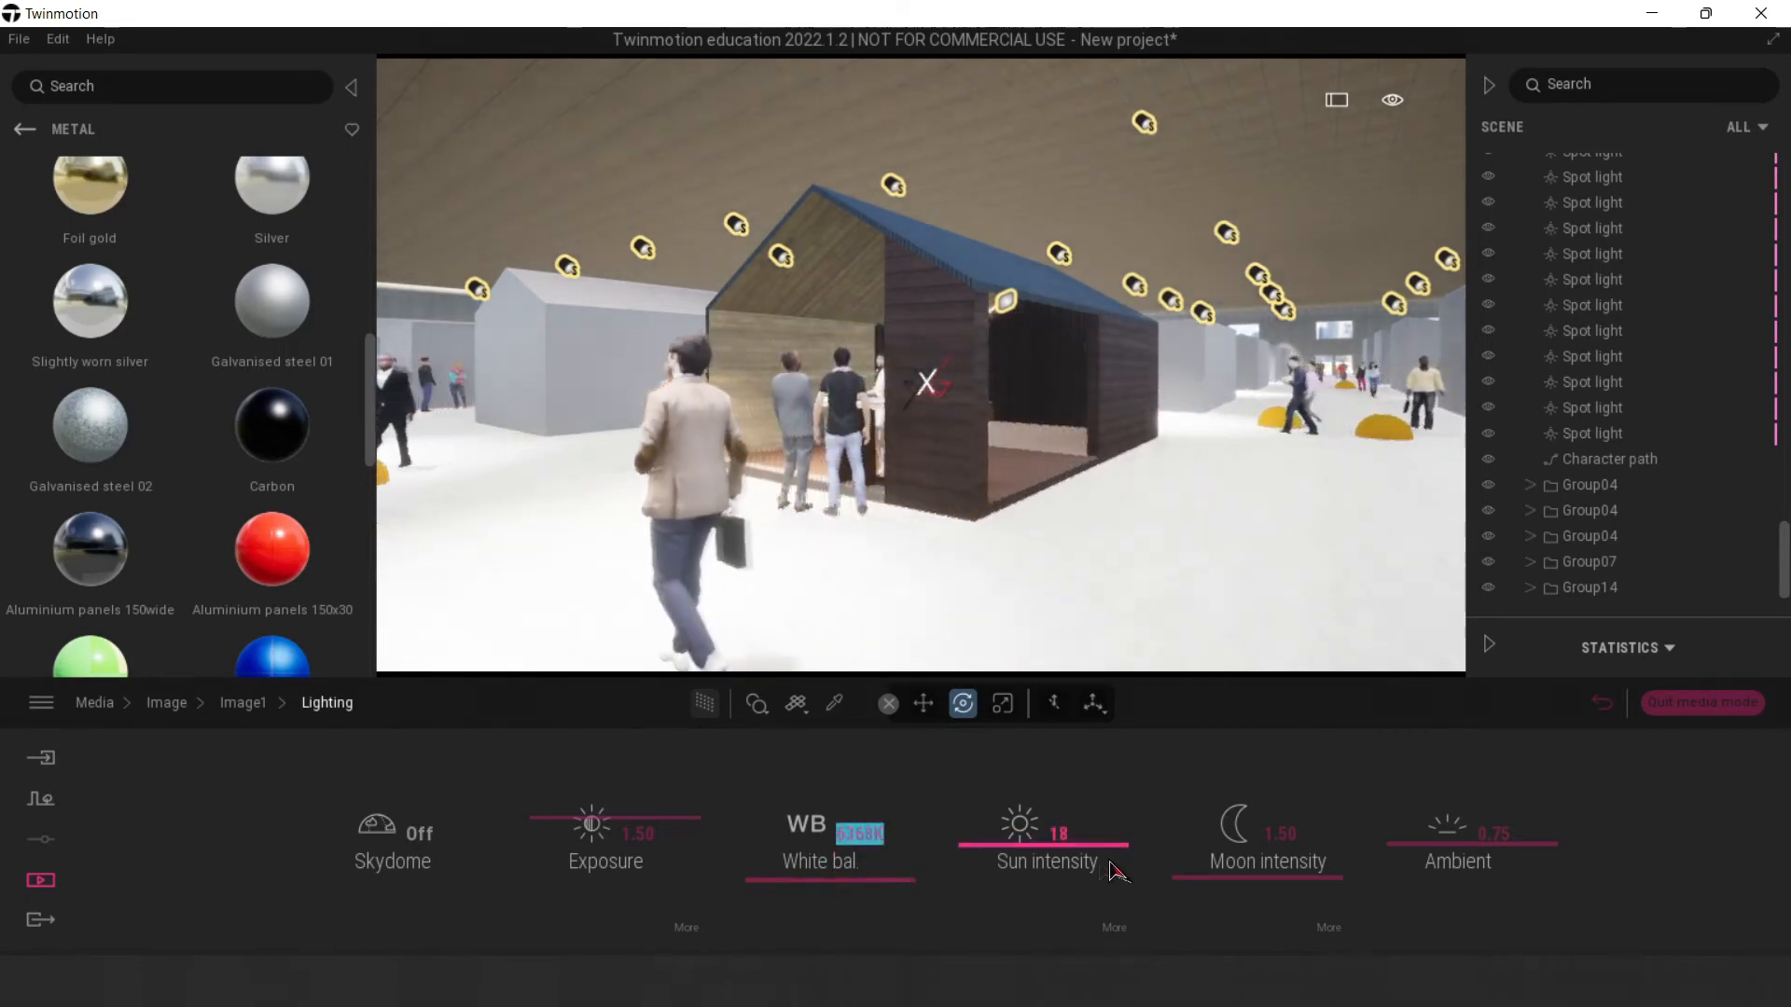
key("Return")
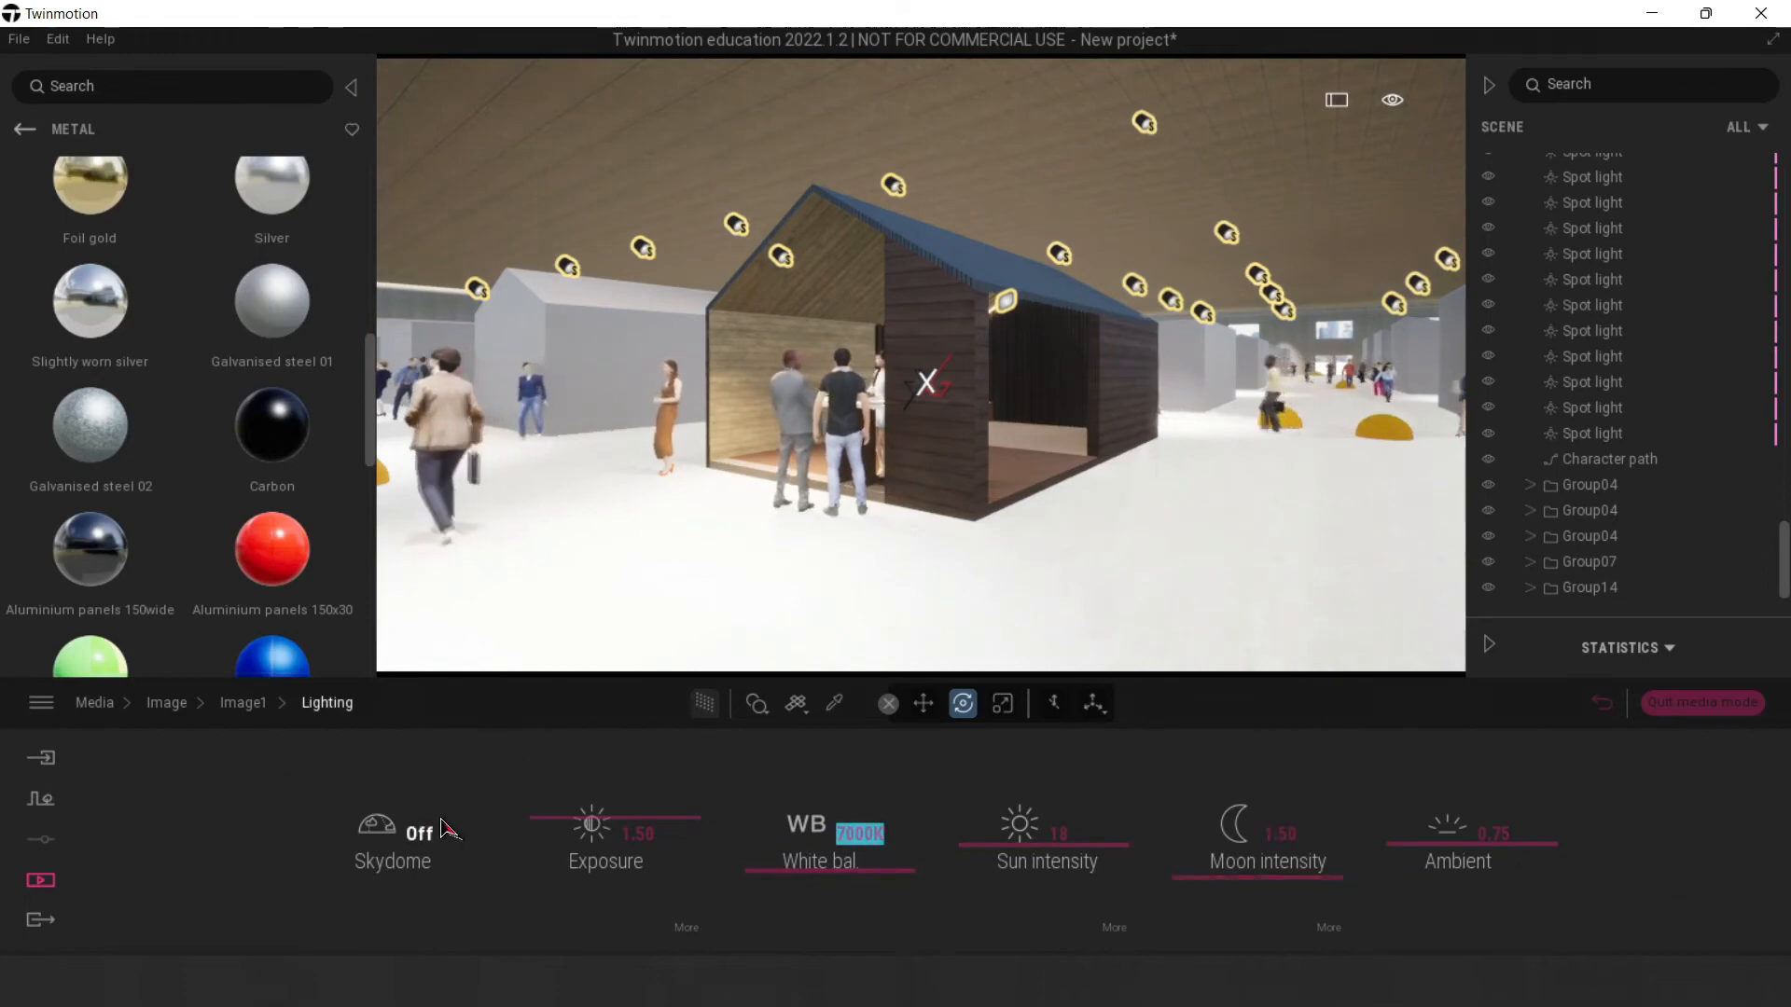
left_click(519, 809)
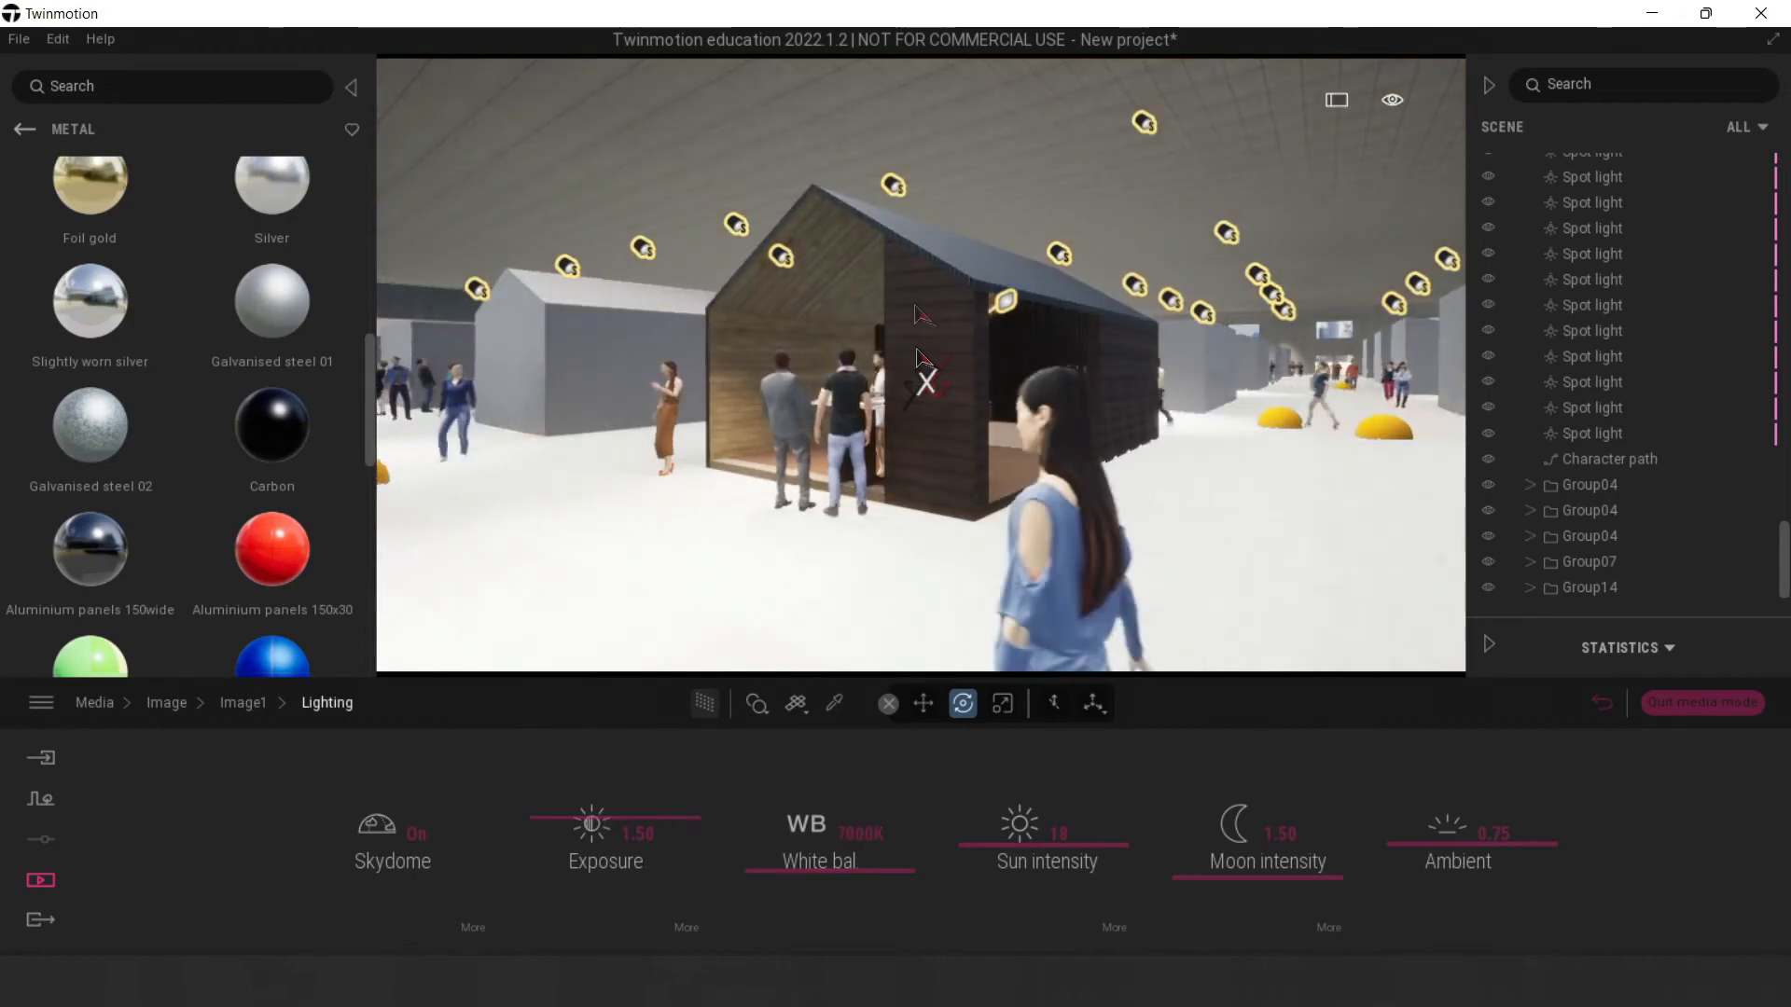
Step: Narrow the image camera's field of view to 69
left_click(260, 704)
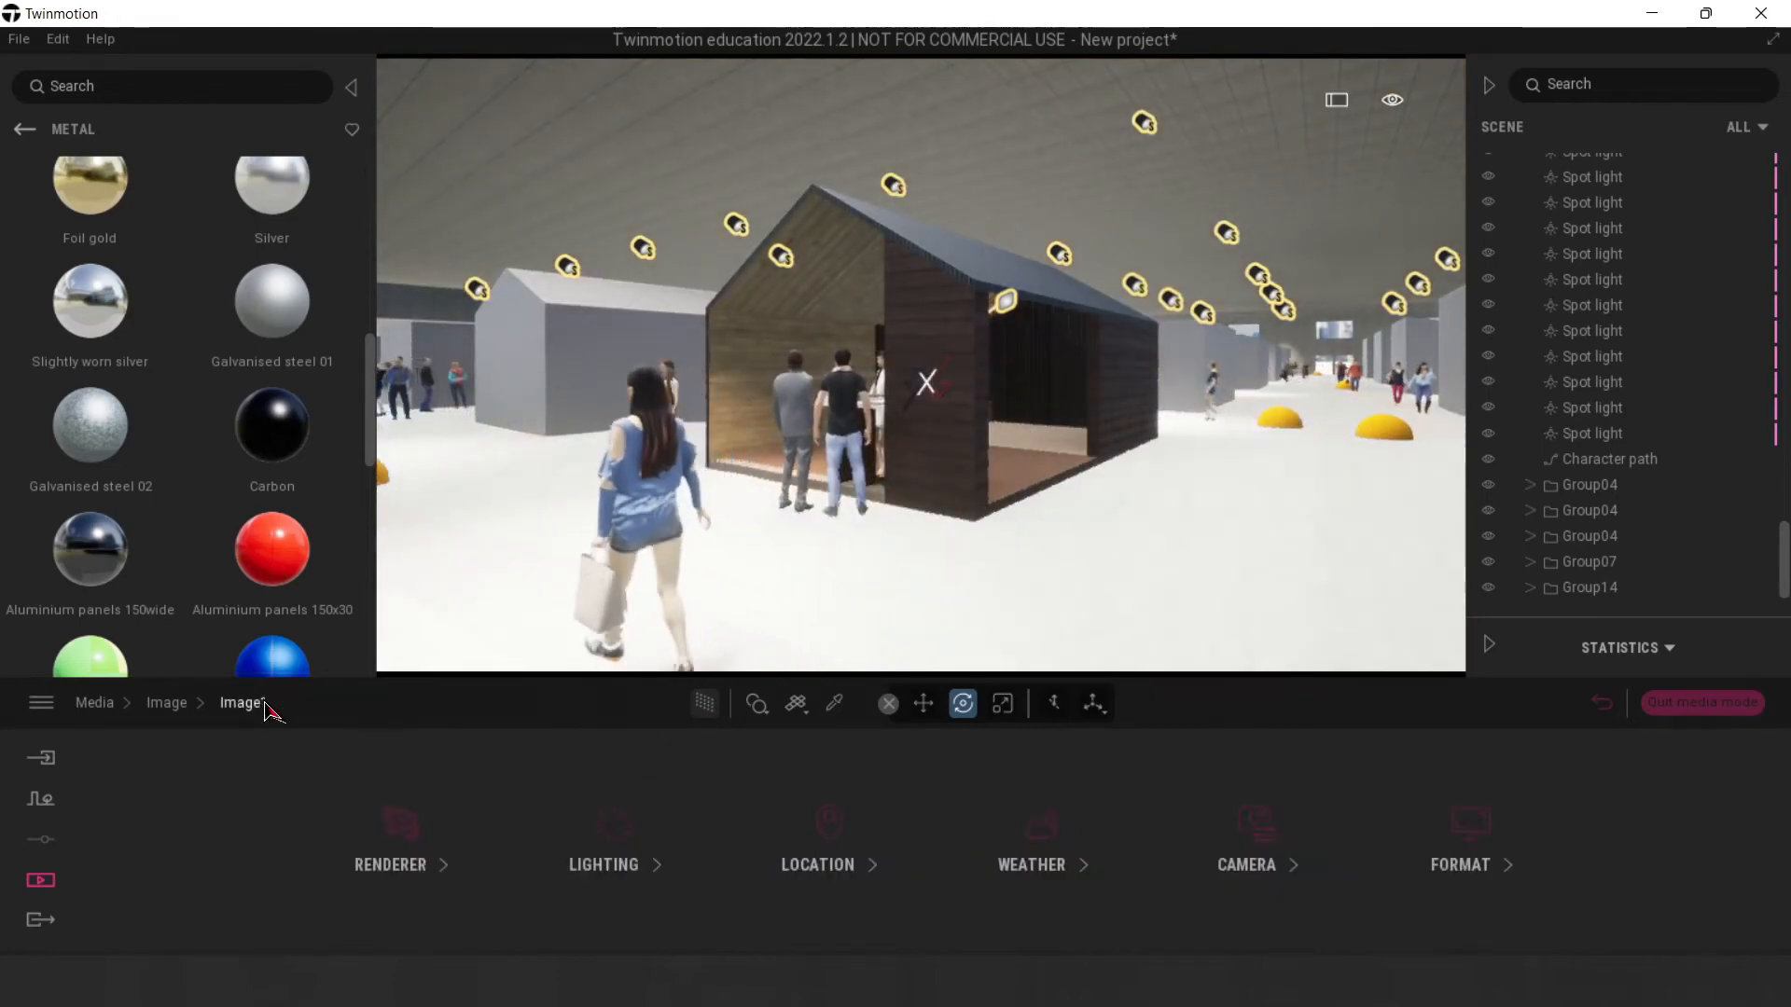
left_click(1031, 849)
left_click(245, 703)
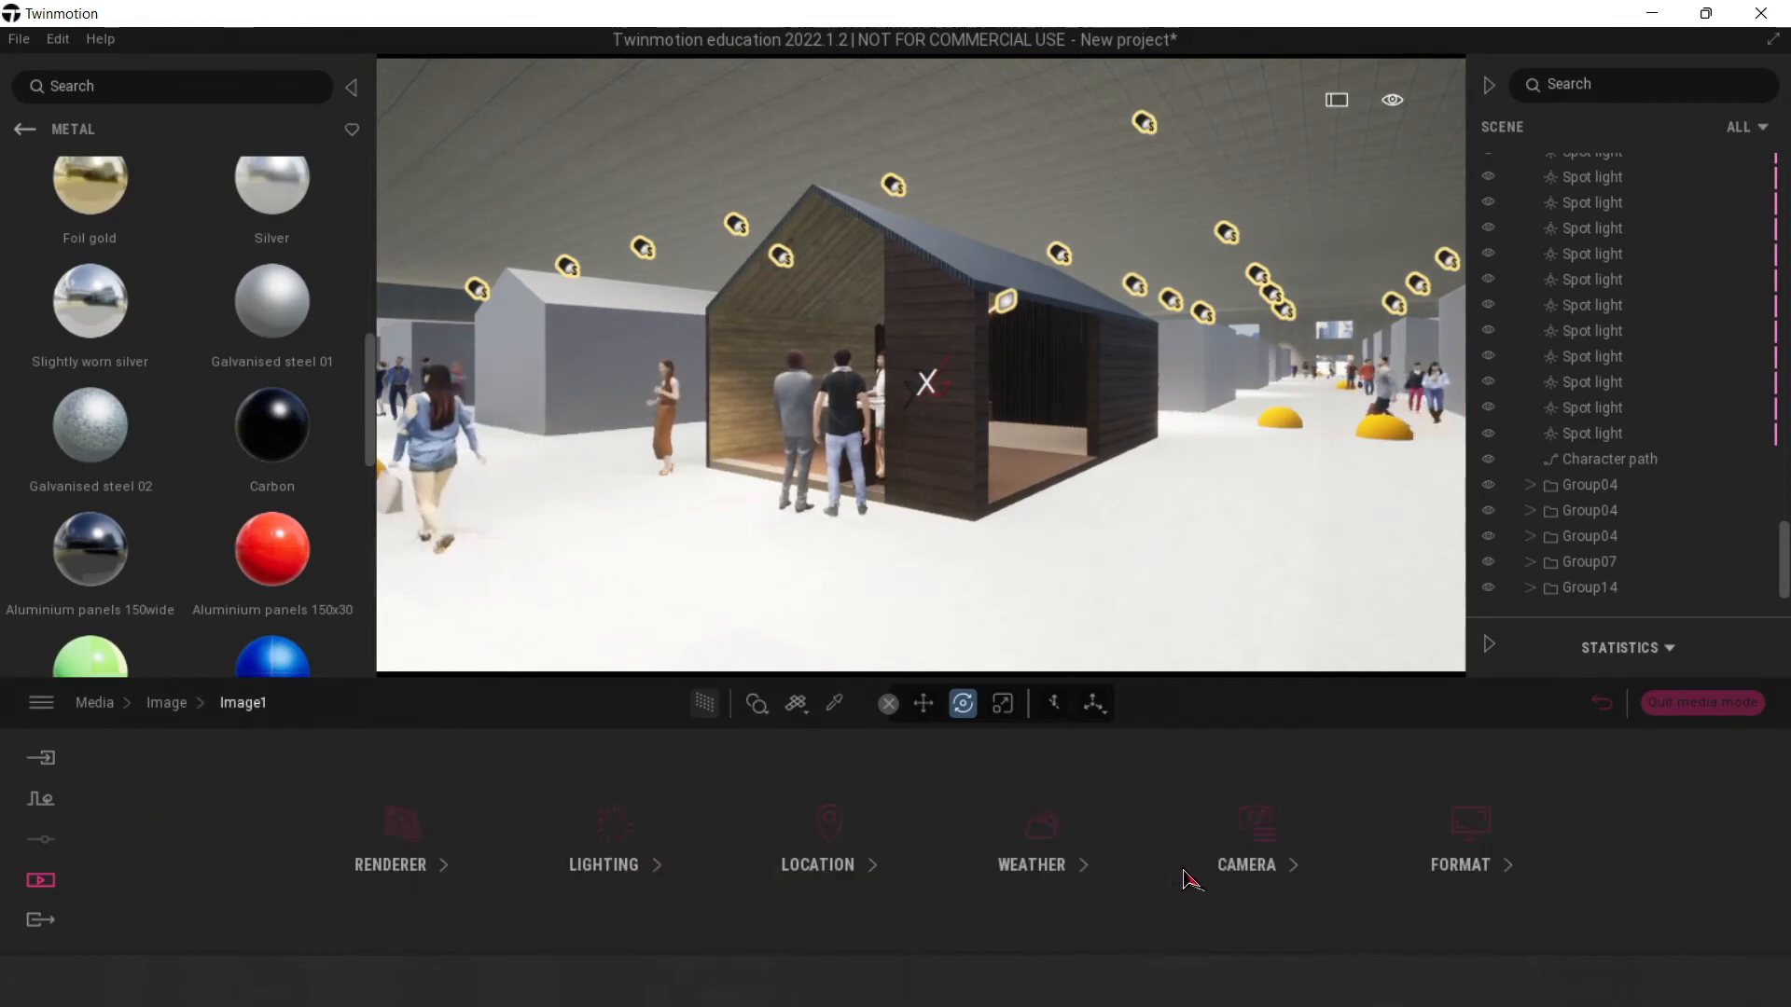
left_click(1239, 844)
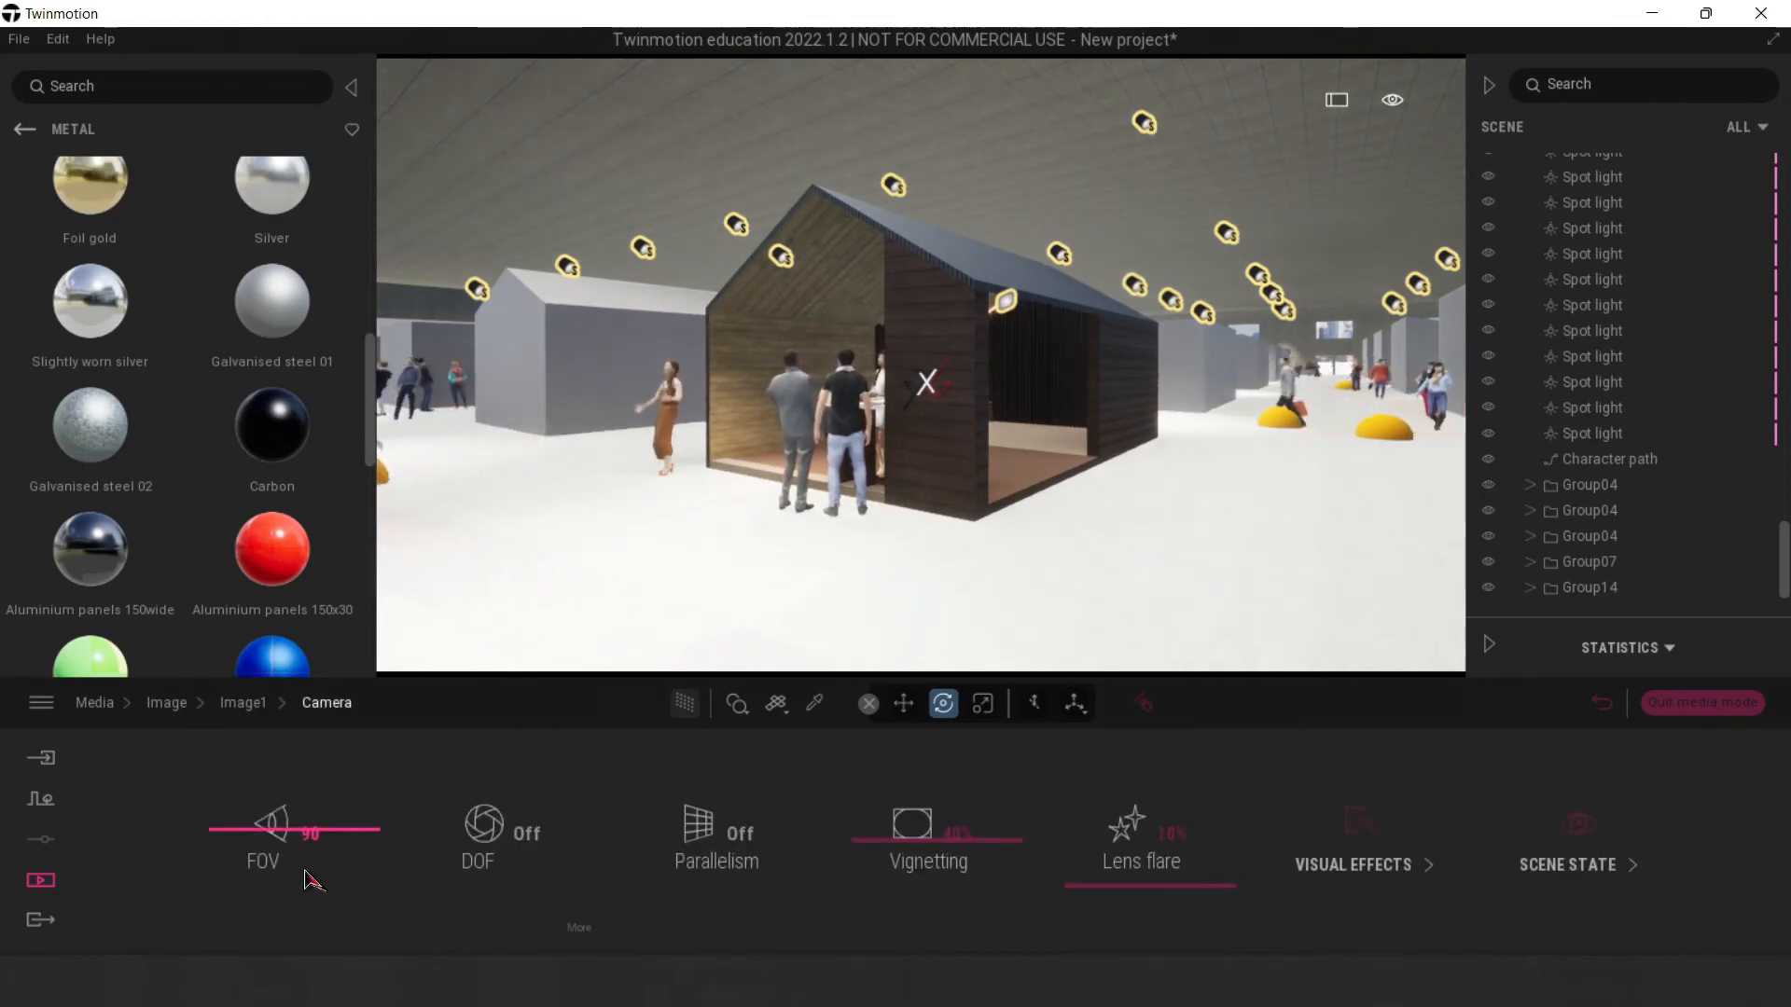
left_click_drag(277, 841, 289, 926)
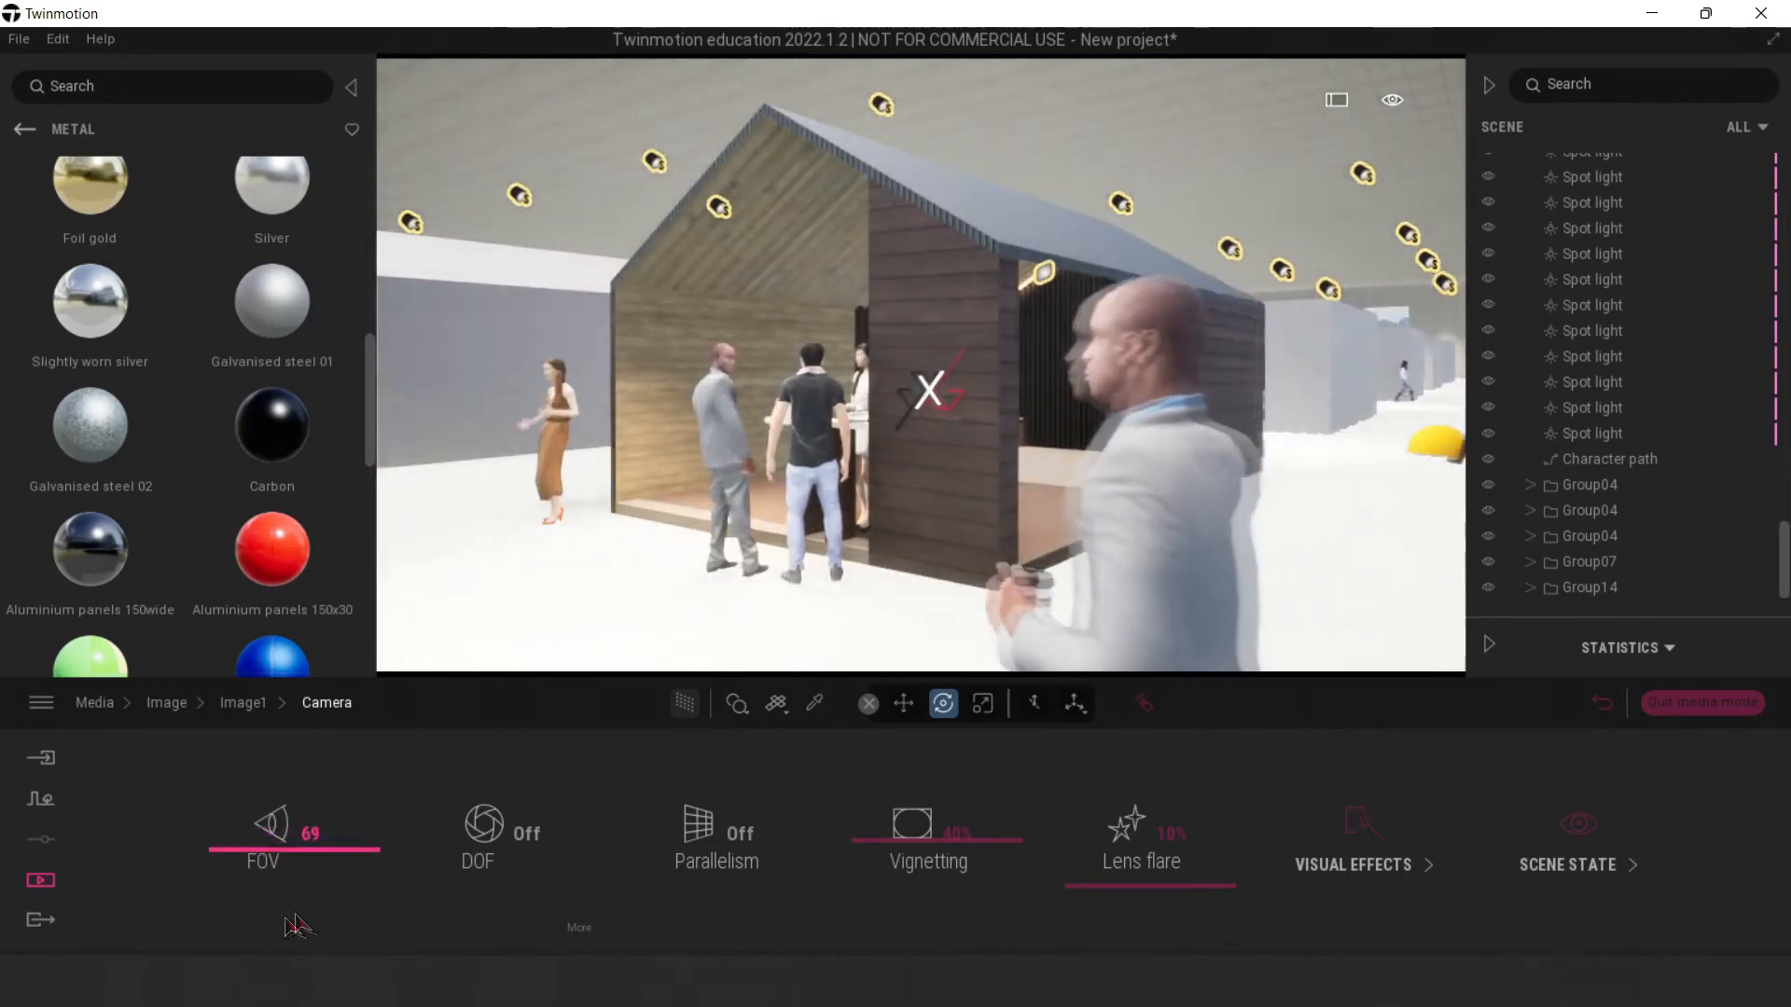
Step: Try depth of field on the image camera, leave it off, and enable parallelism with lens flare at 15%
left_click(487, 833)
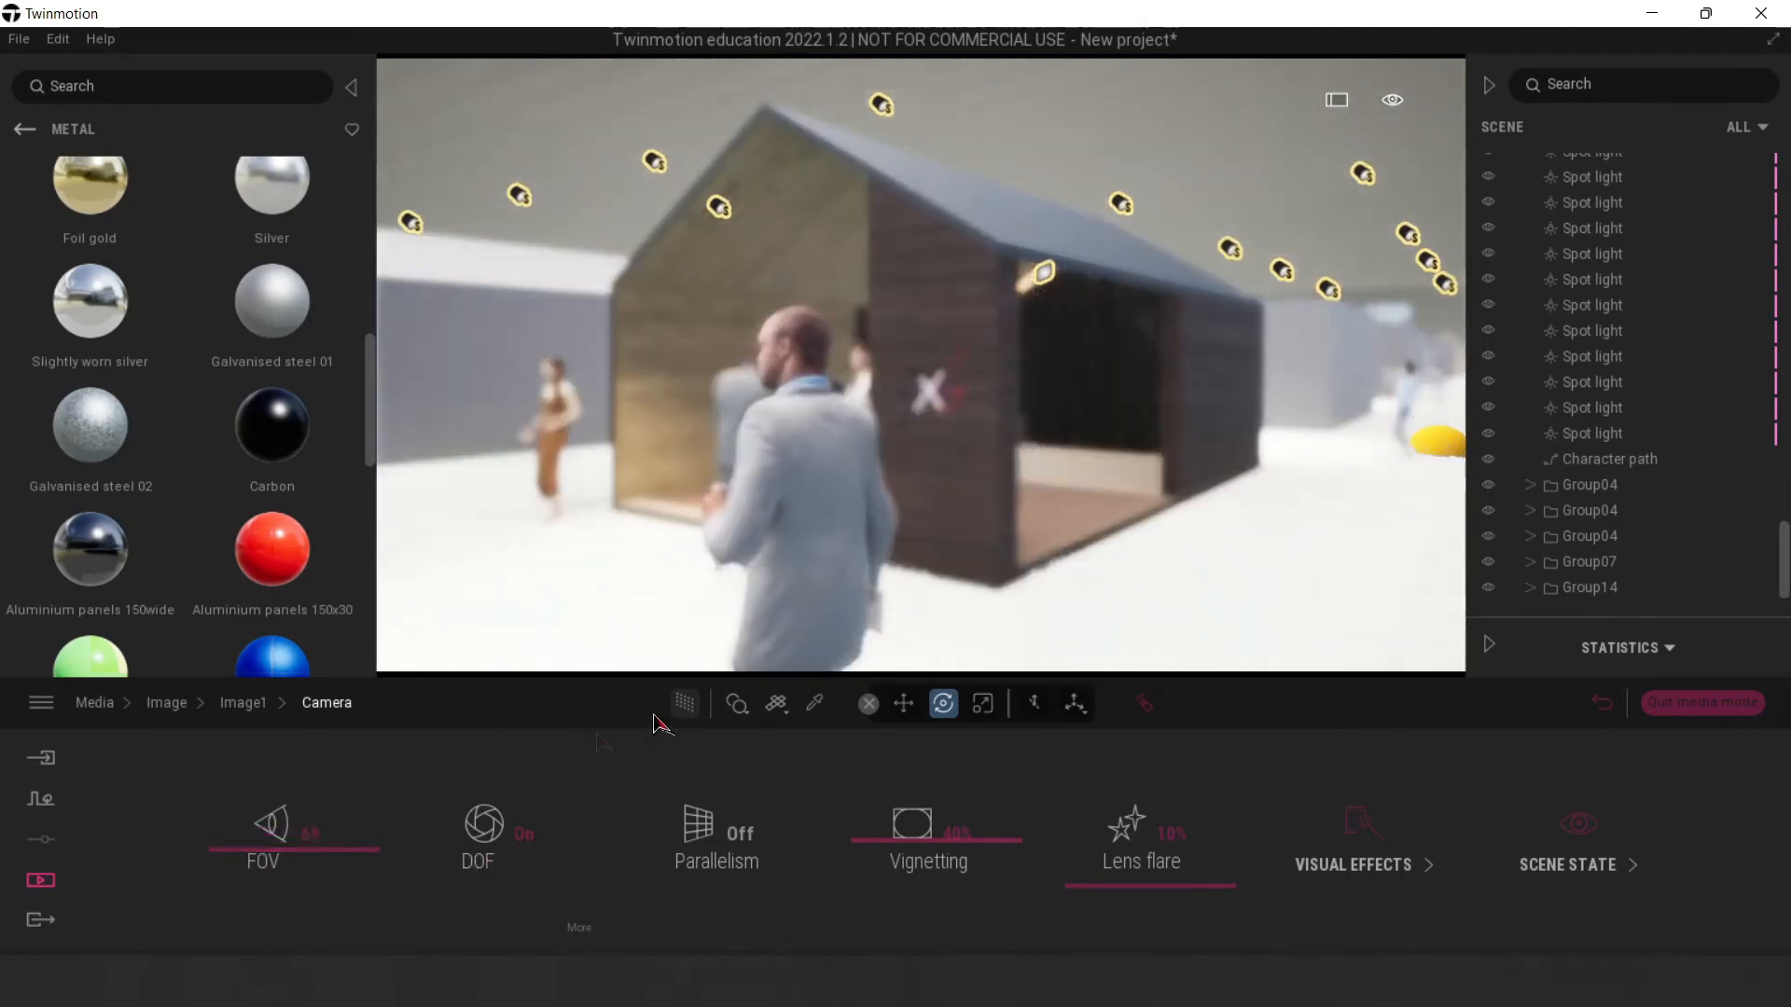
left_click(507, 853)
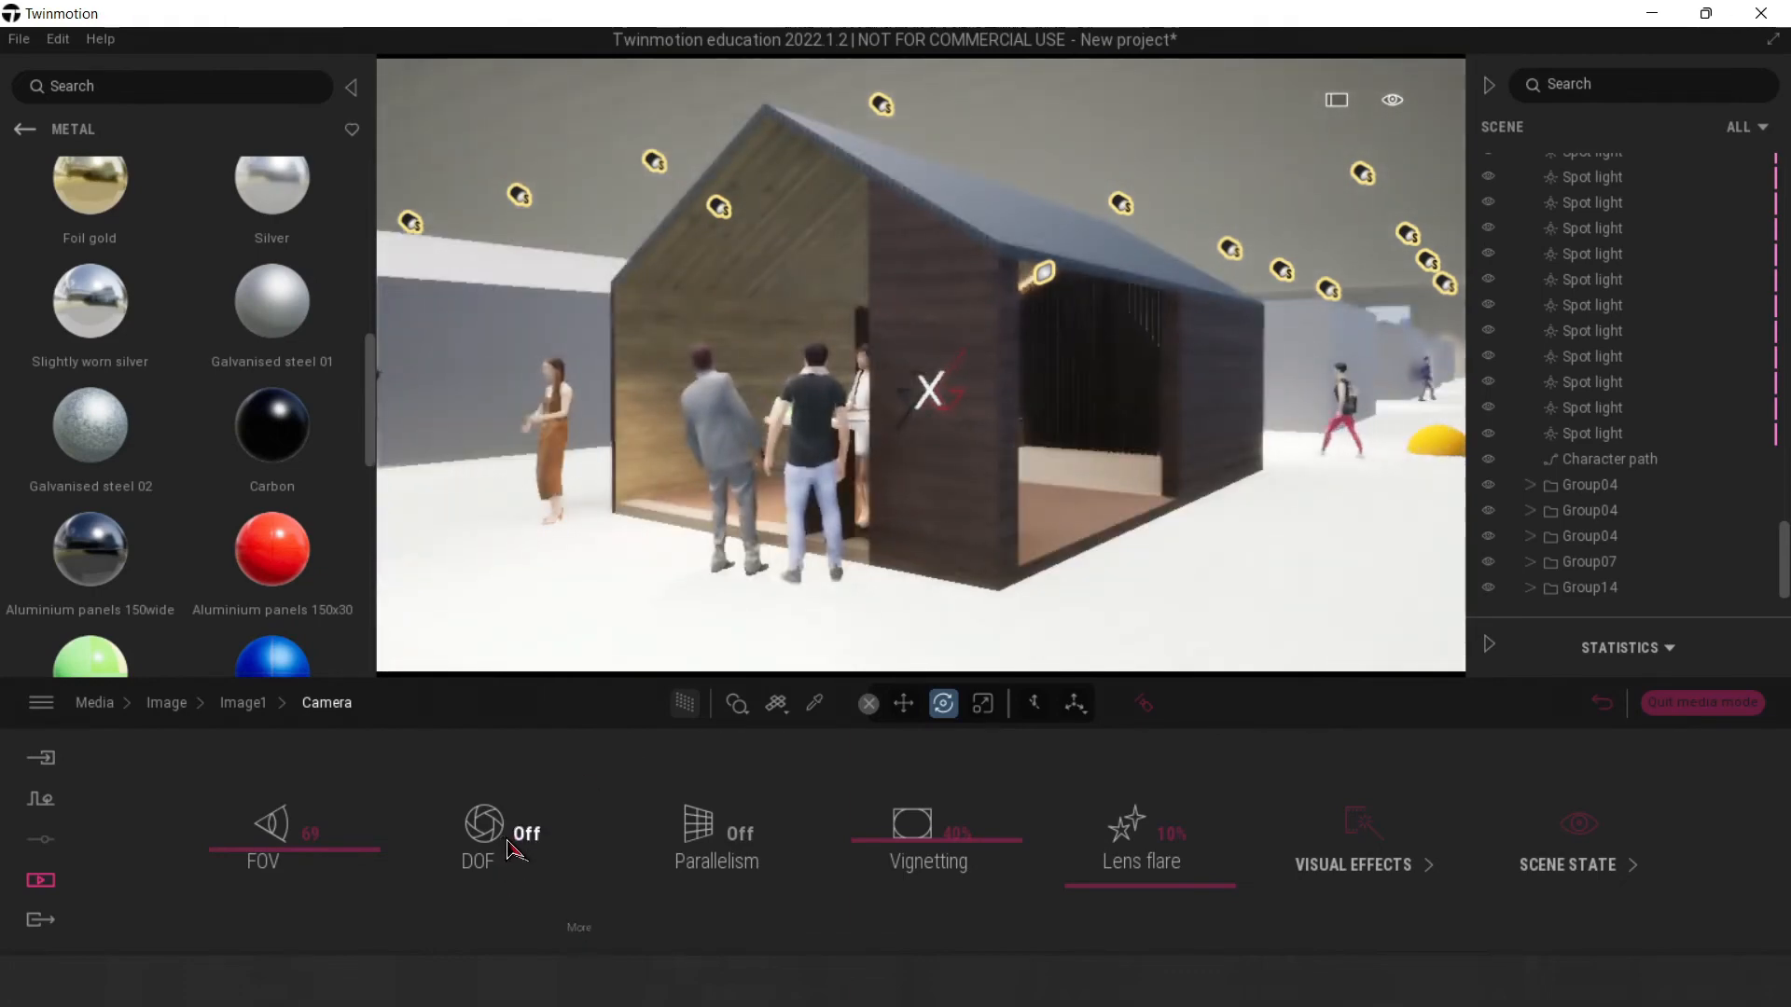
left_click(697, 844)
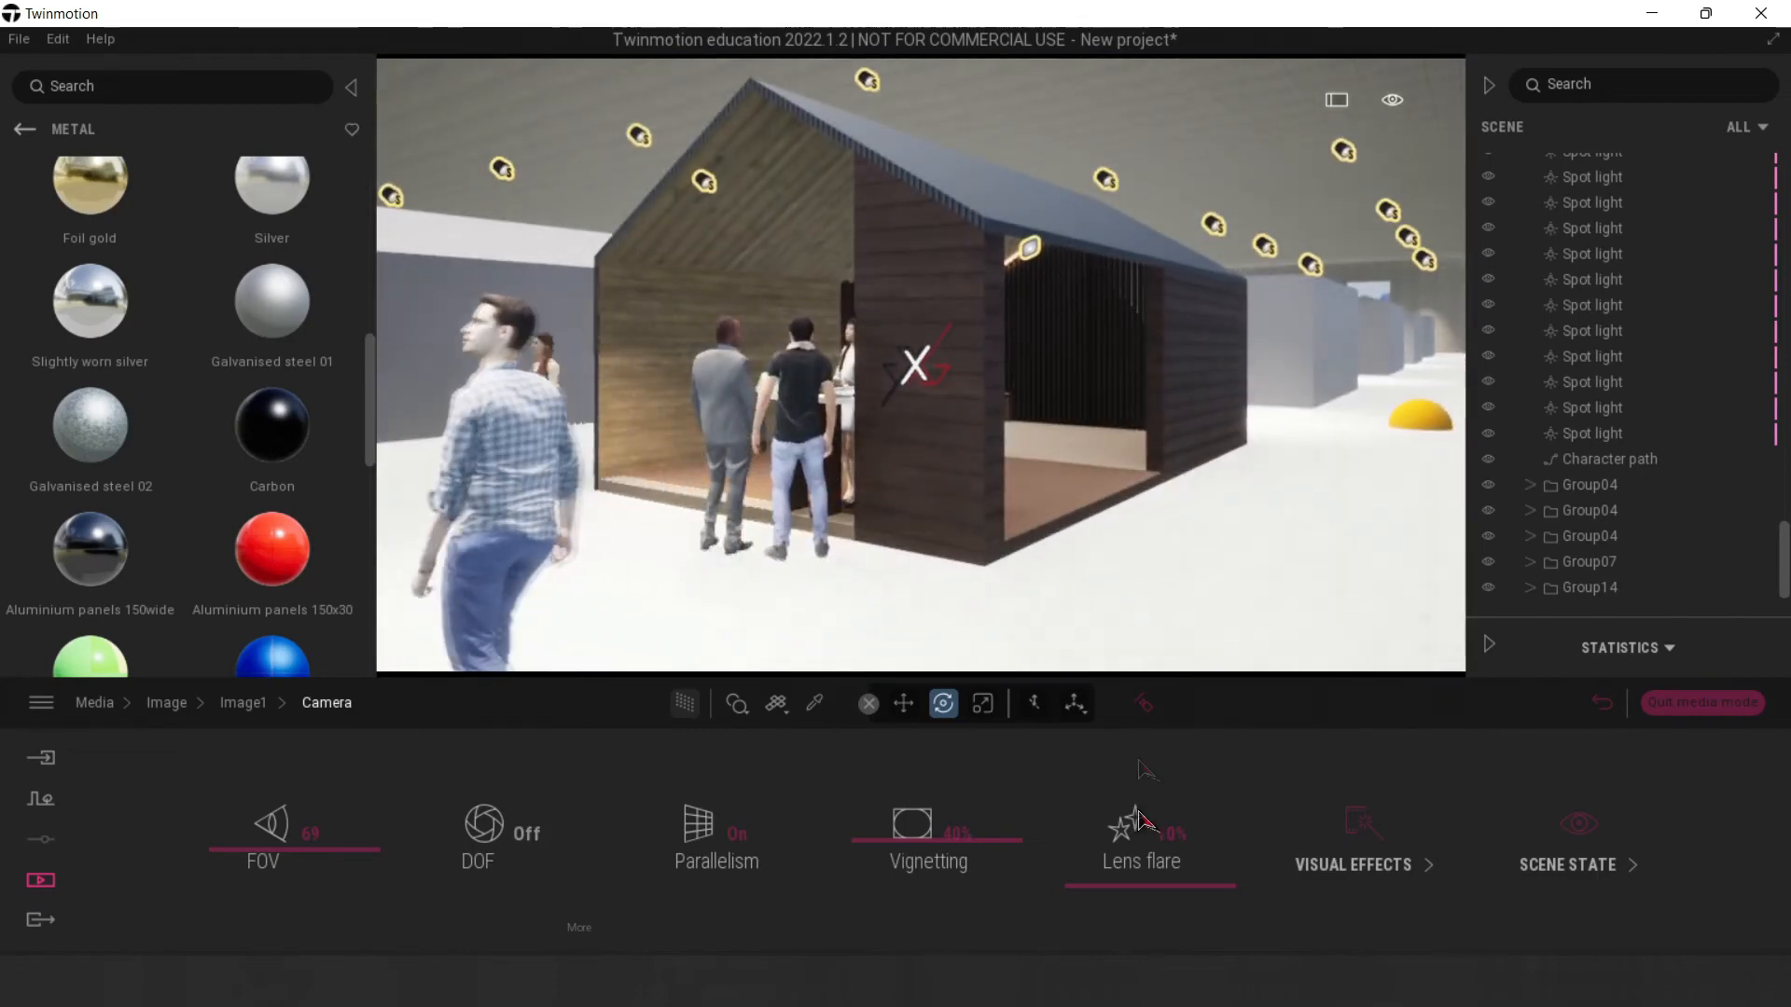
left_click_drag(1129, 830, 1168, 830)
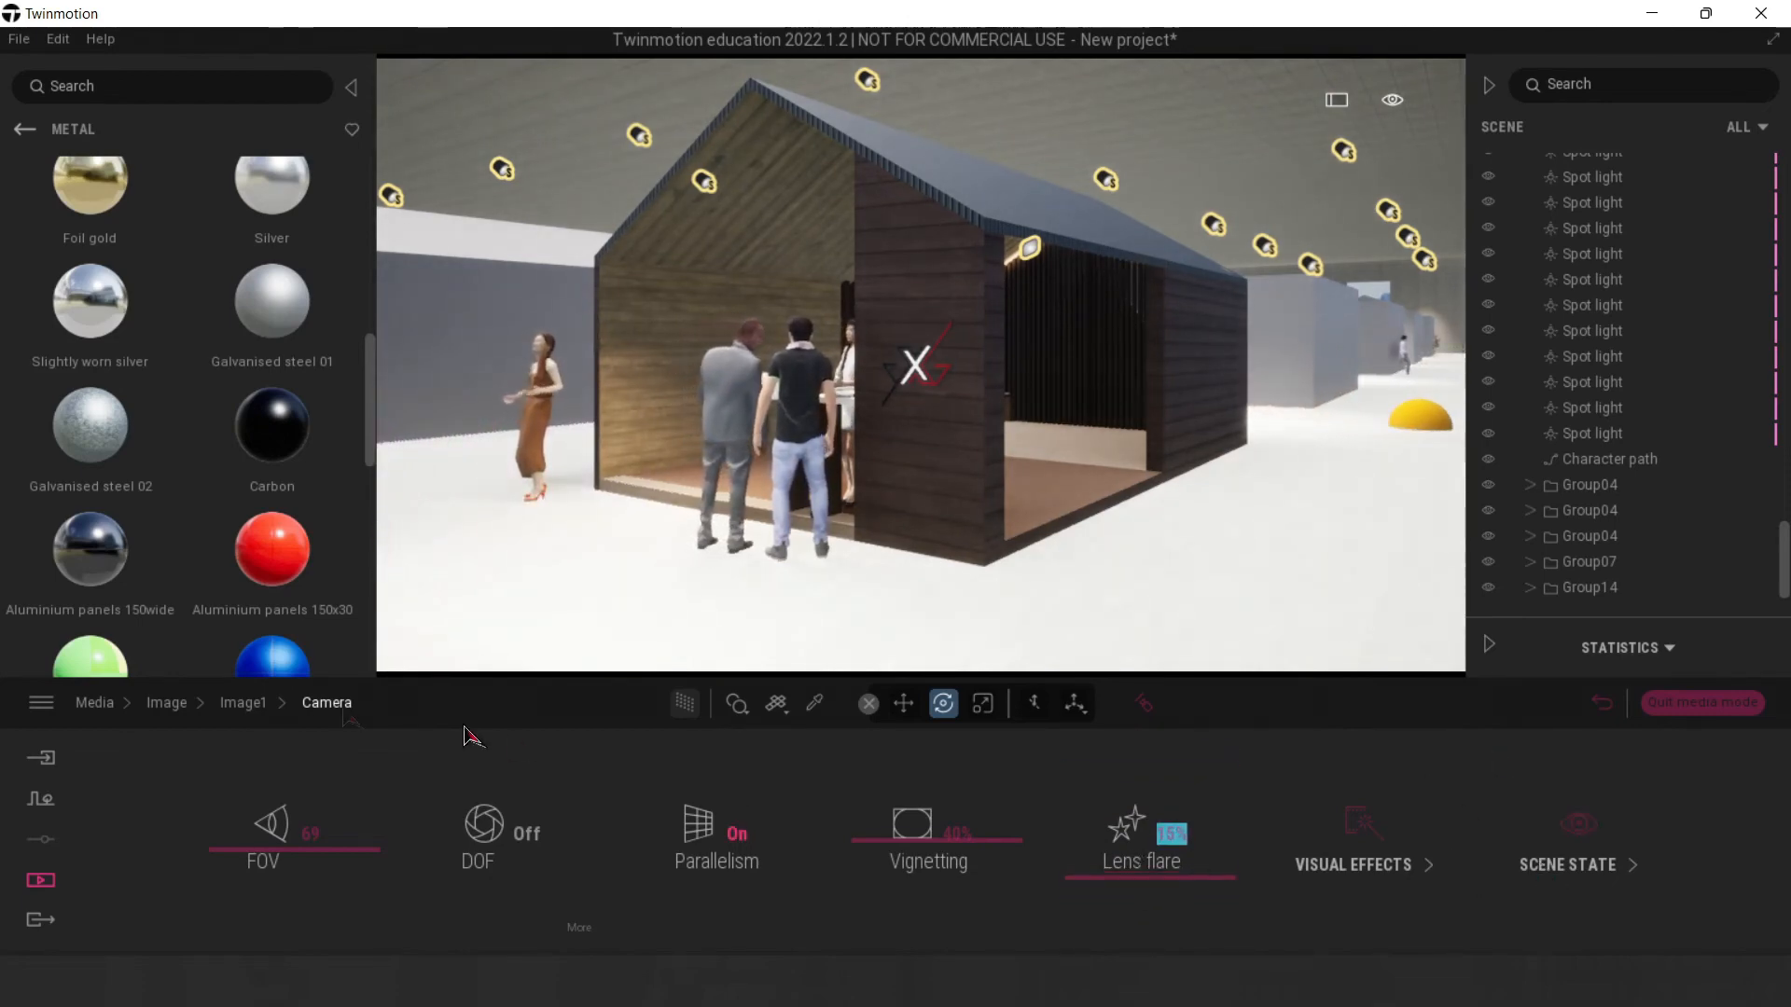
Step: Set the image's output size to 4K UHD 3840x2160 and check its renderer settings
left_click(274, 707)
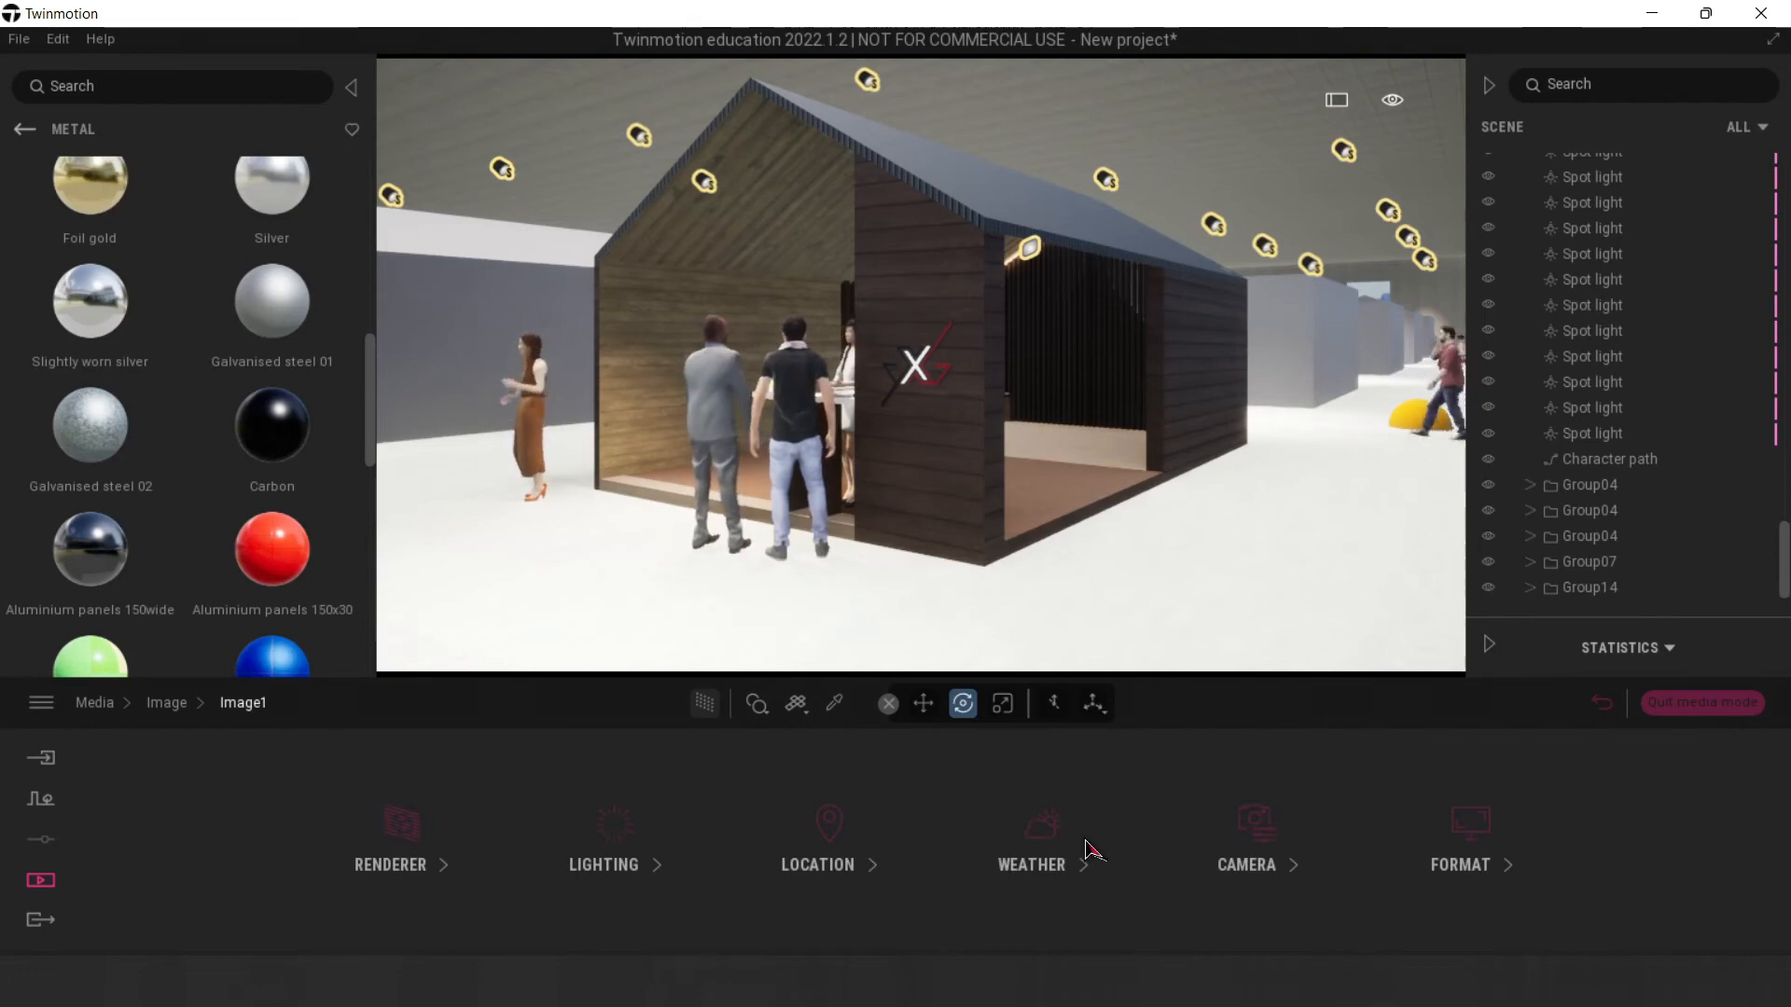
left_click(1420, 833)
left_click(989, 830)
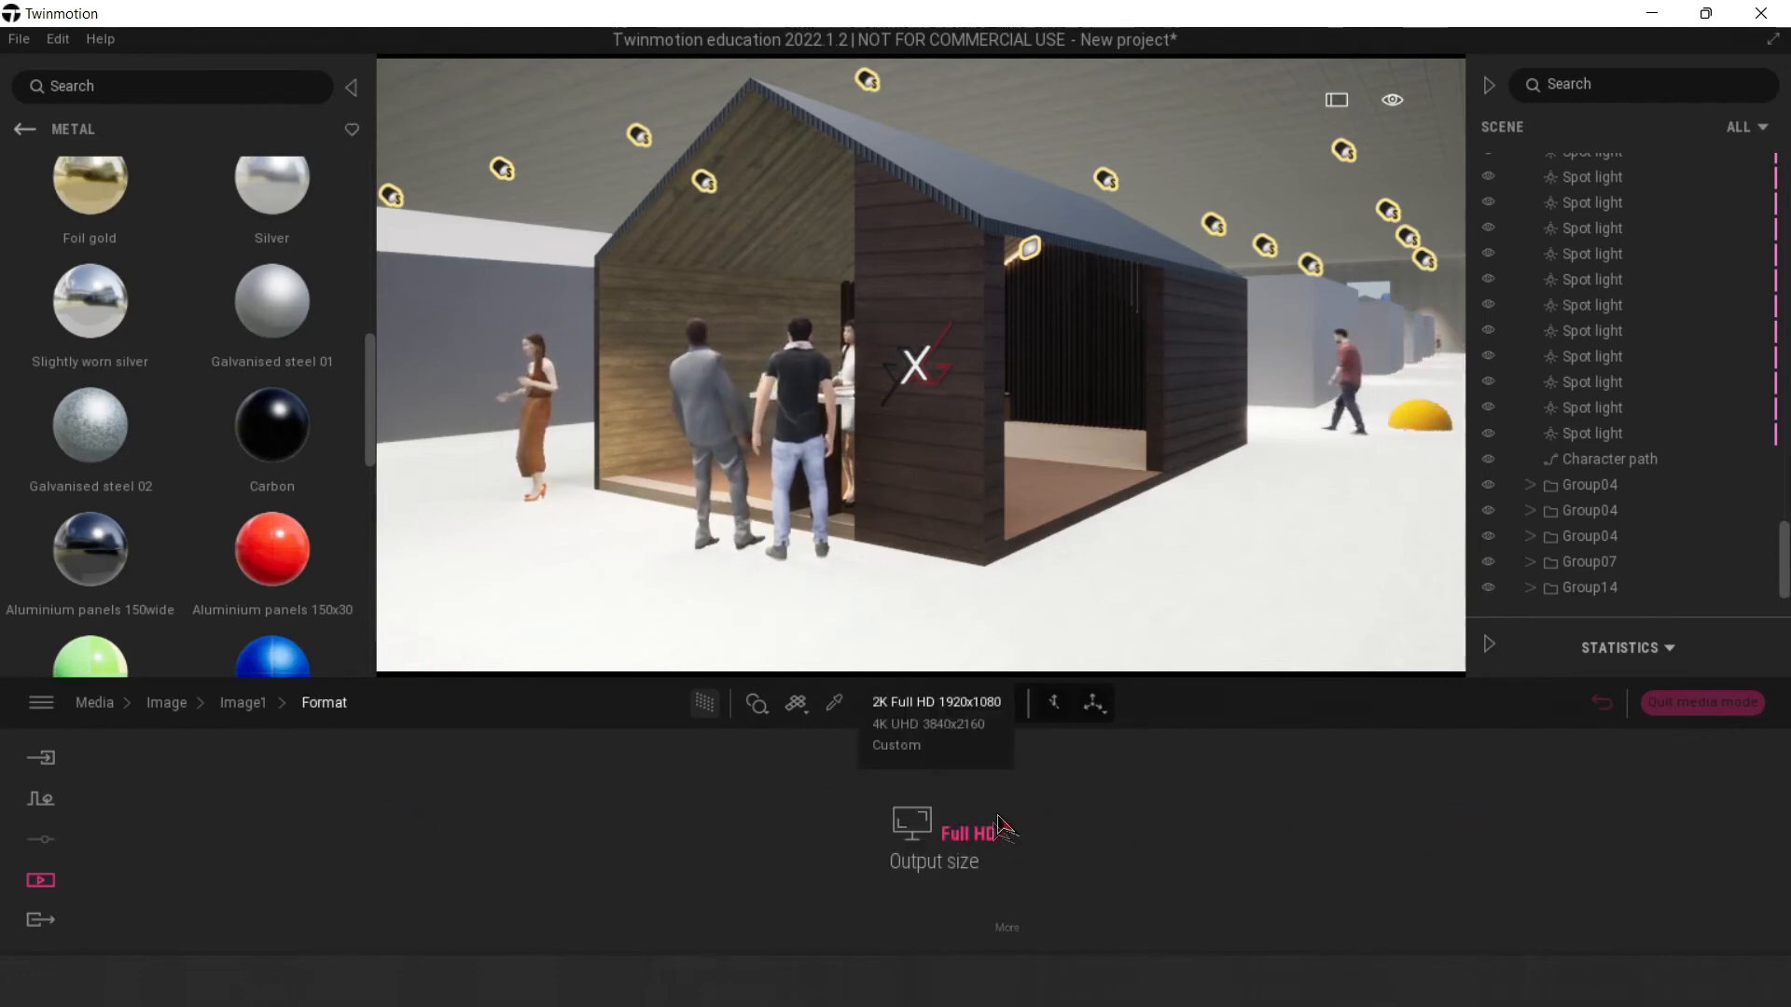
left_click(984, 727)
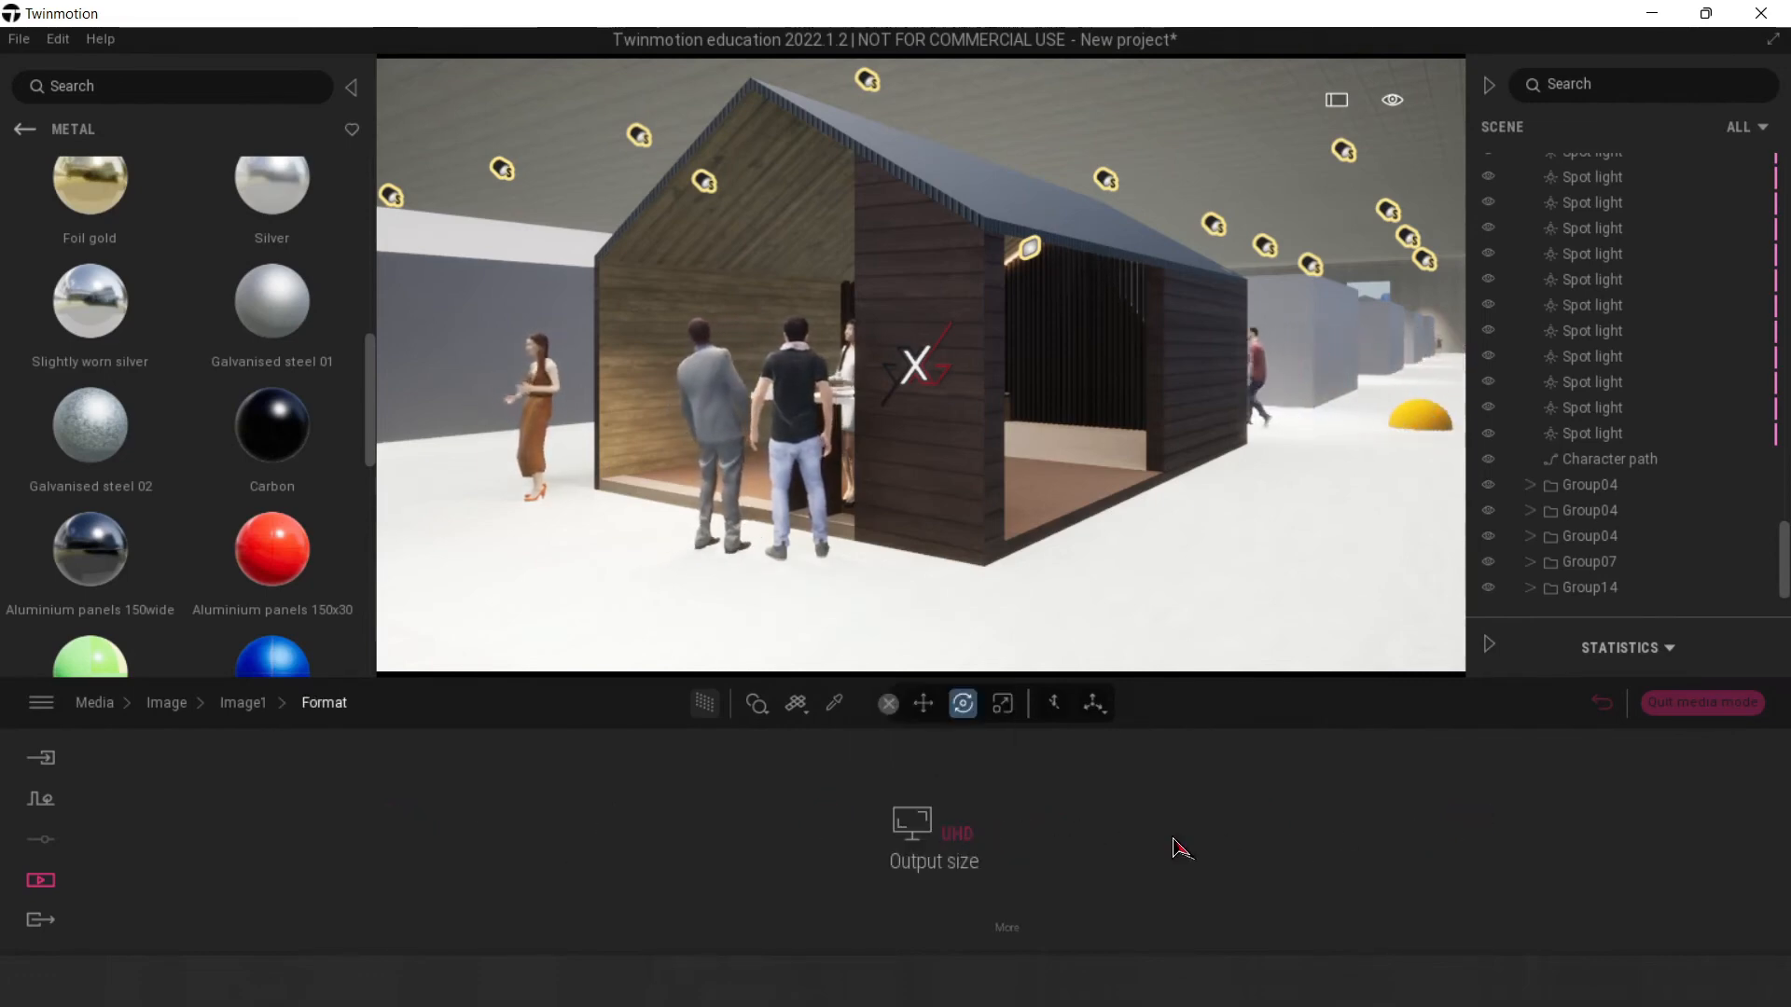
left_click(252, 707)
left_click(367, 851)
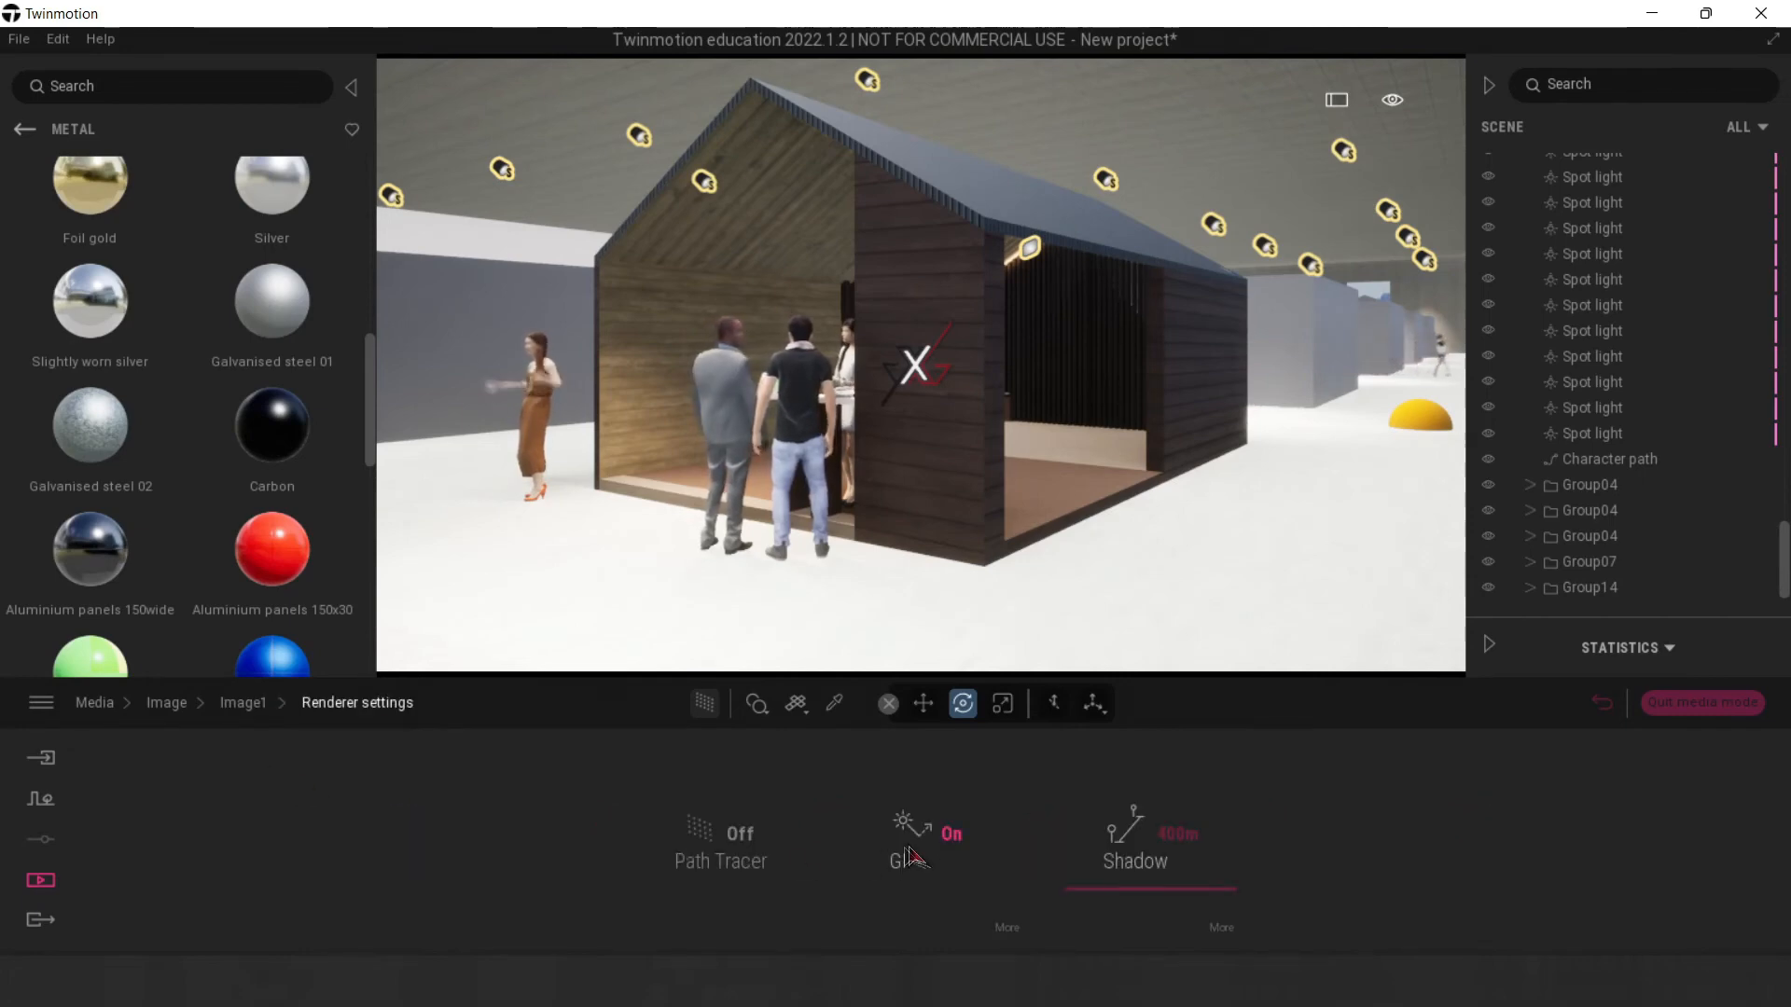
left_click(245, 709)
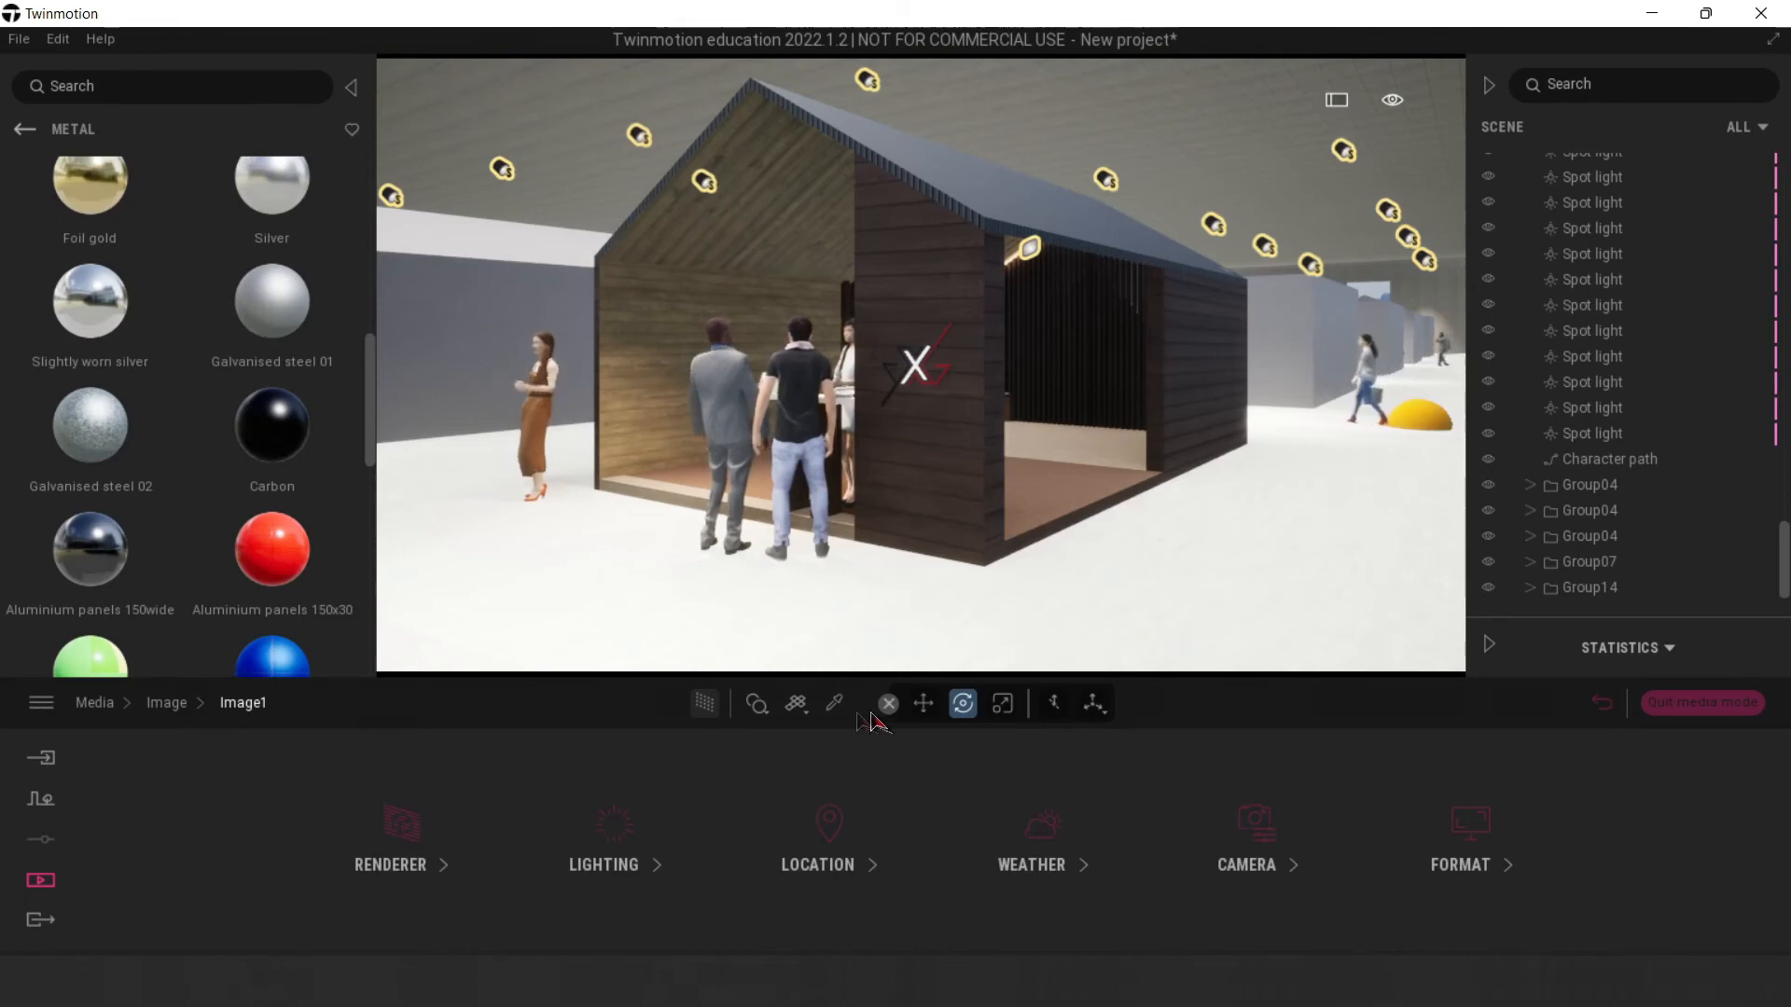
Step: Sample the hall floor's Bare concrete 02 material and darken its colour to light grey #C4C4C4
left_click(928, 612)
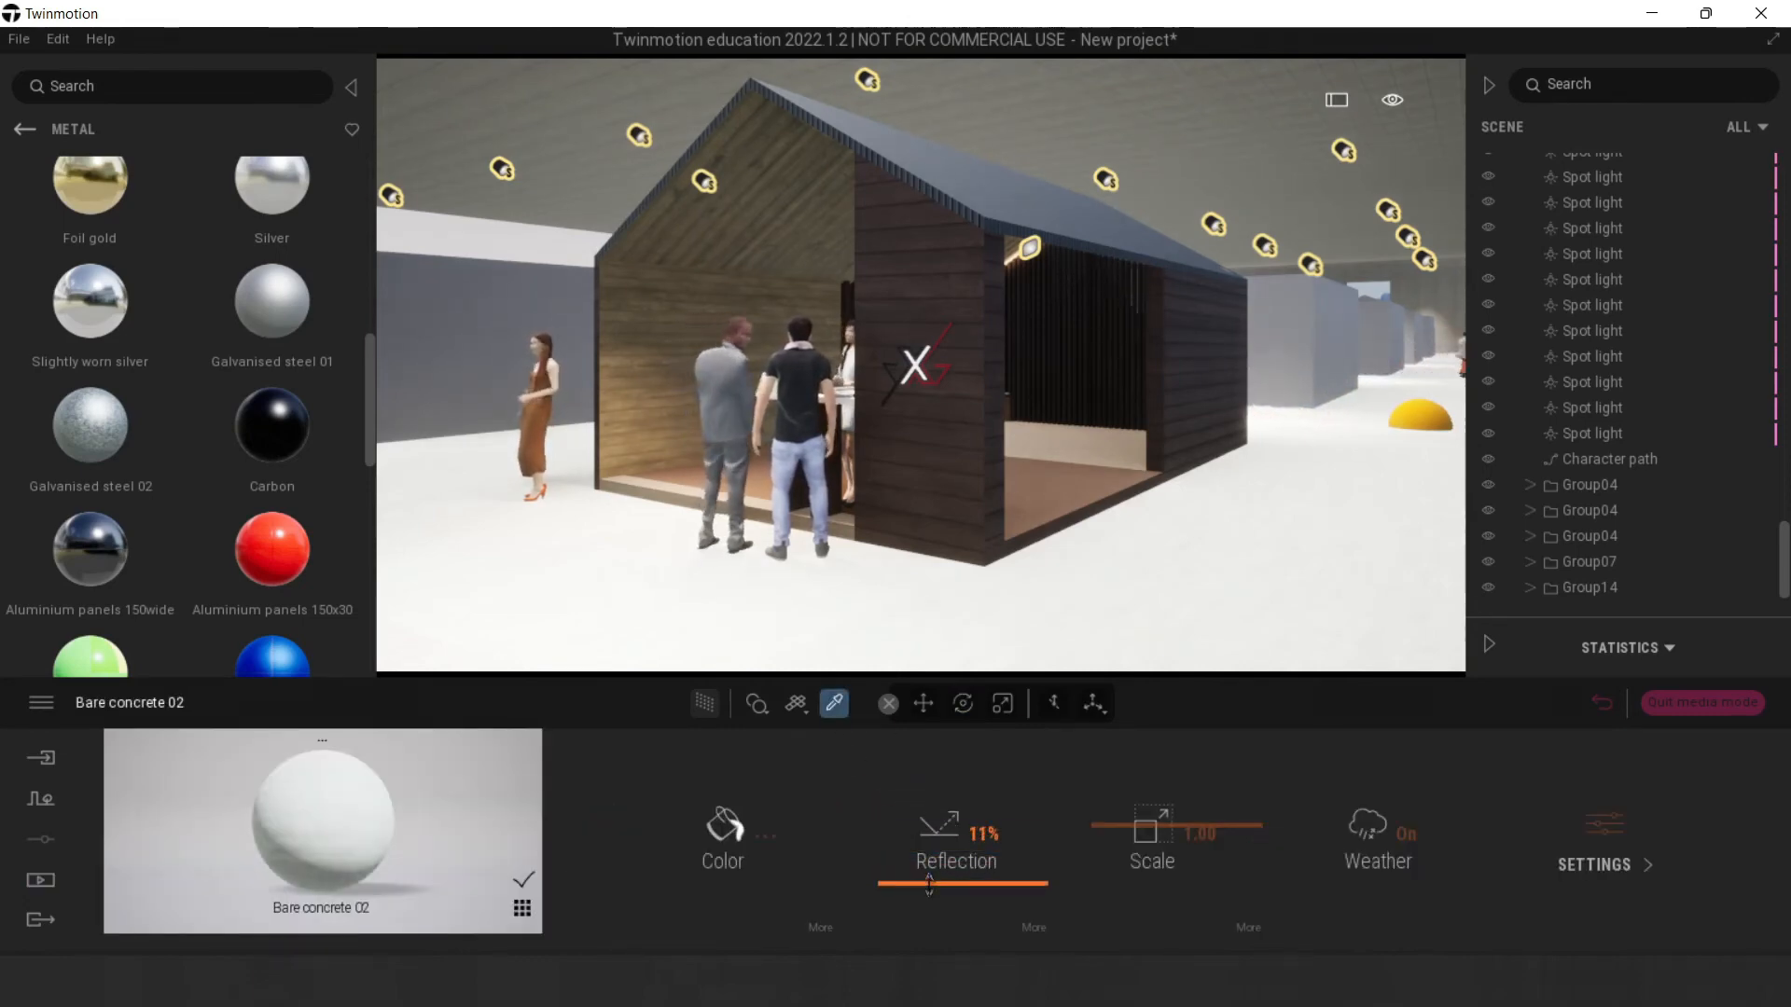
left_click(766, 834)
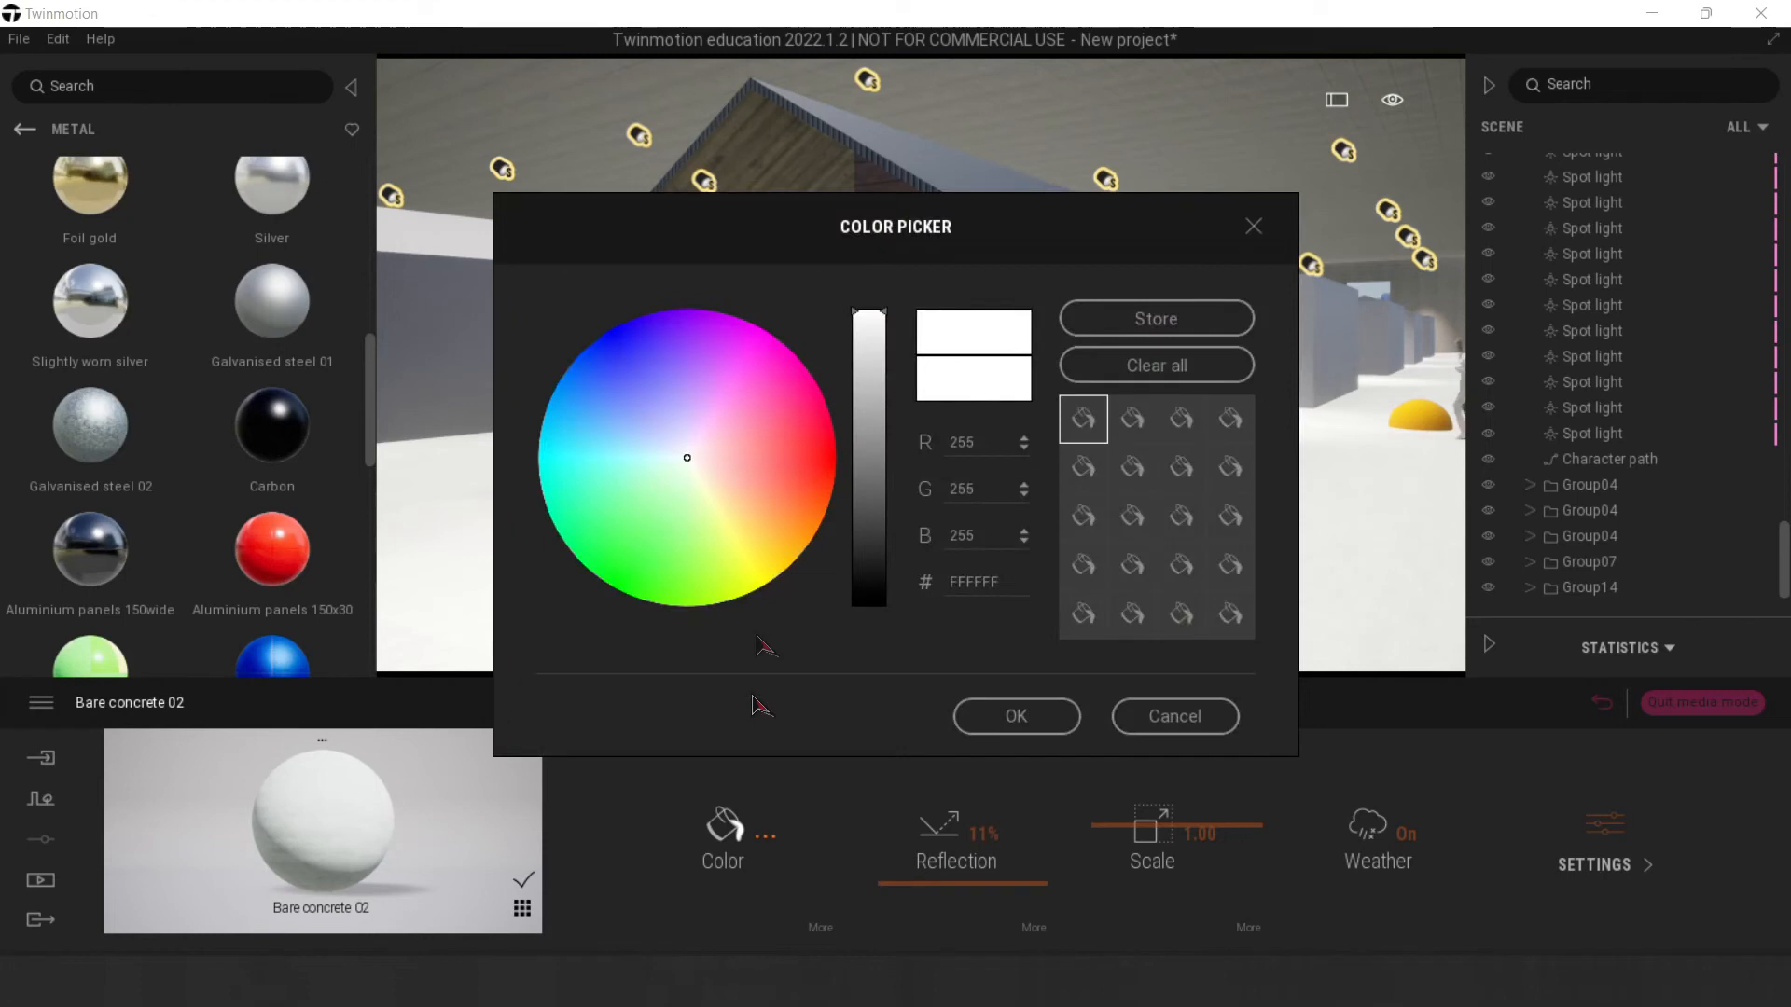
left_click(873, 365)
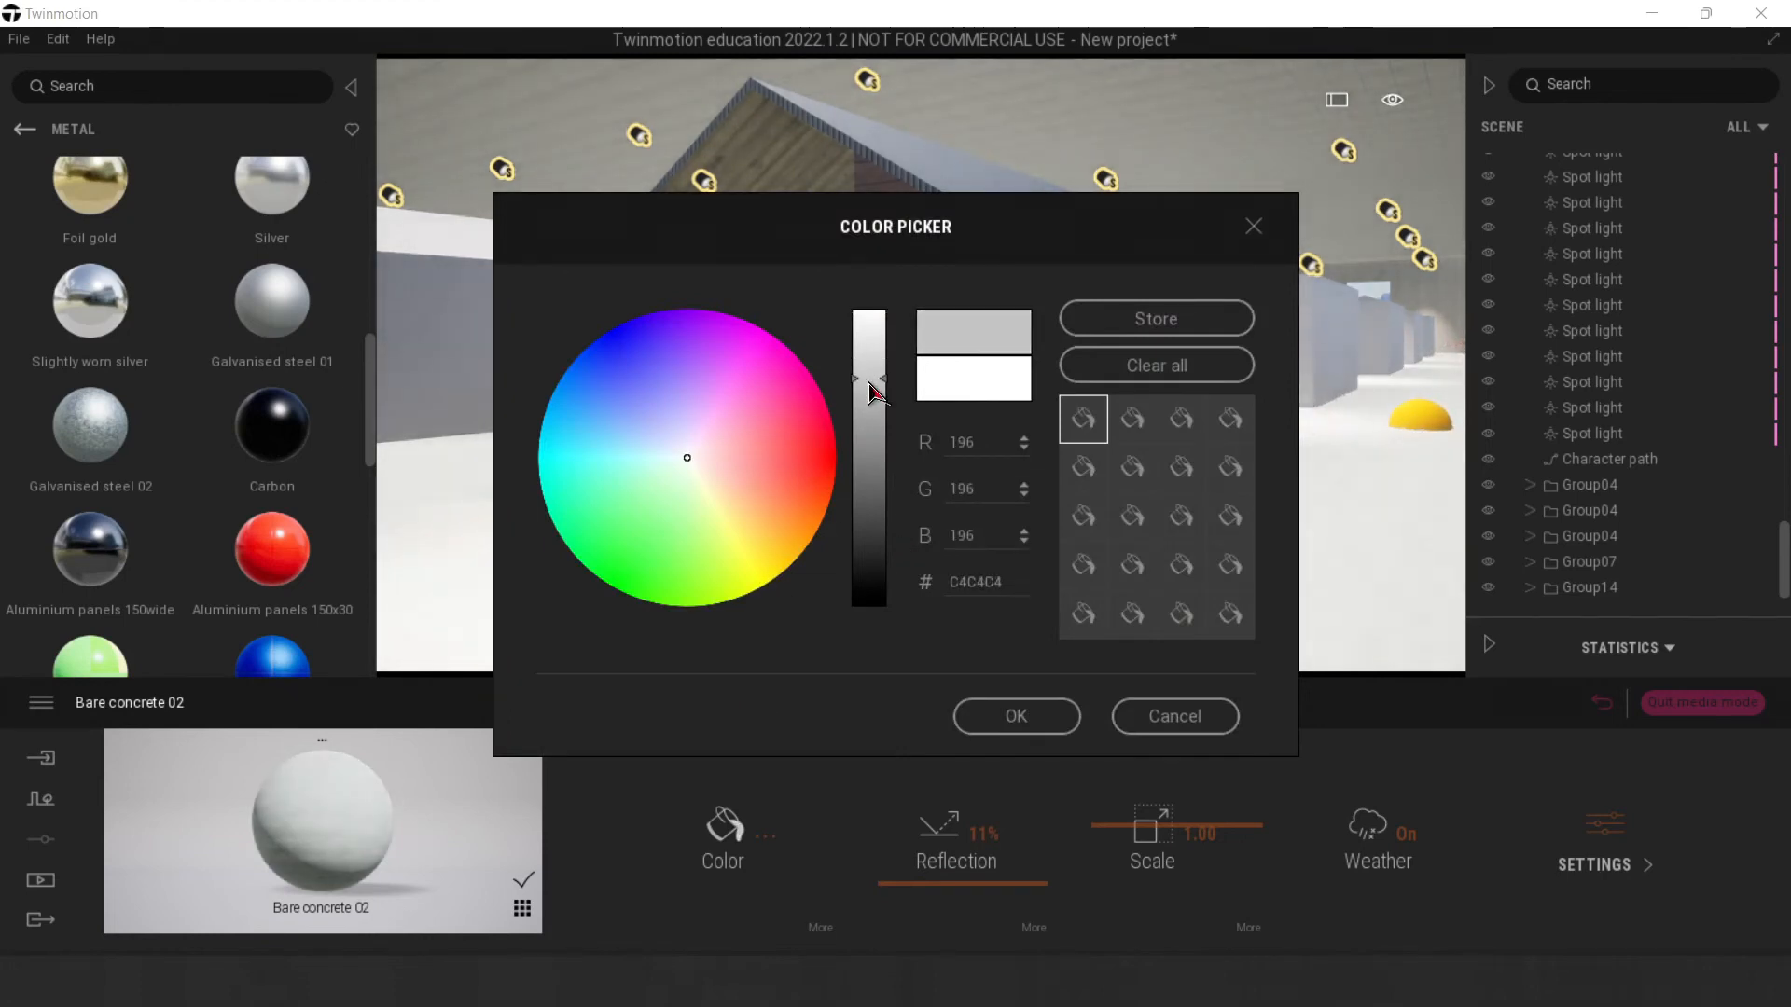
left_click(1020, 715)
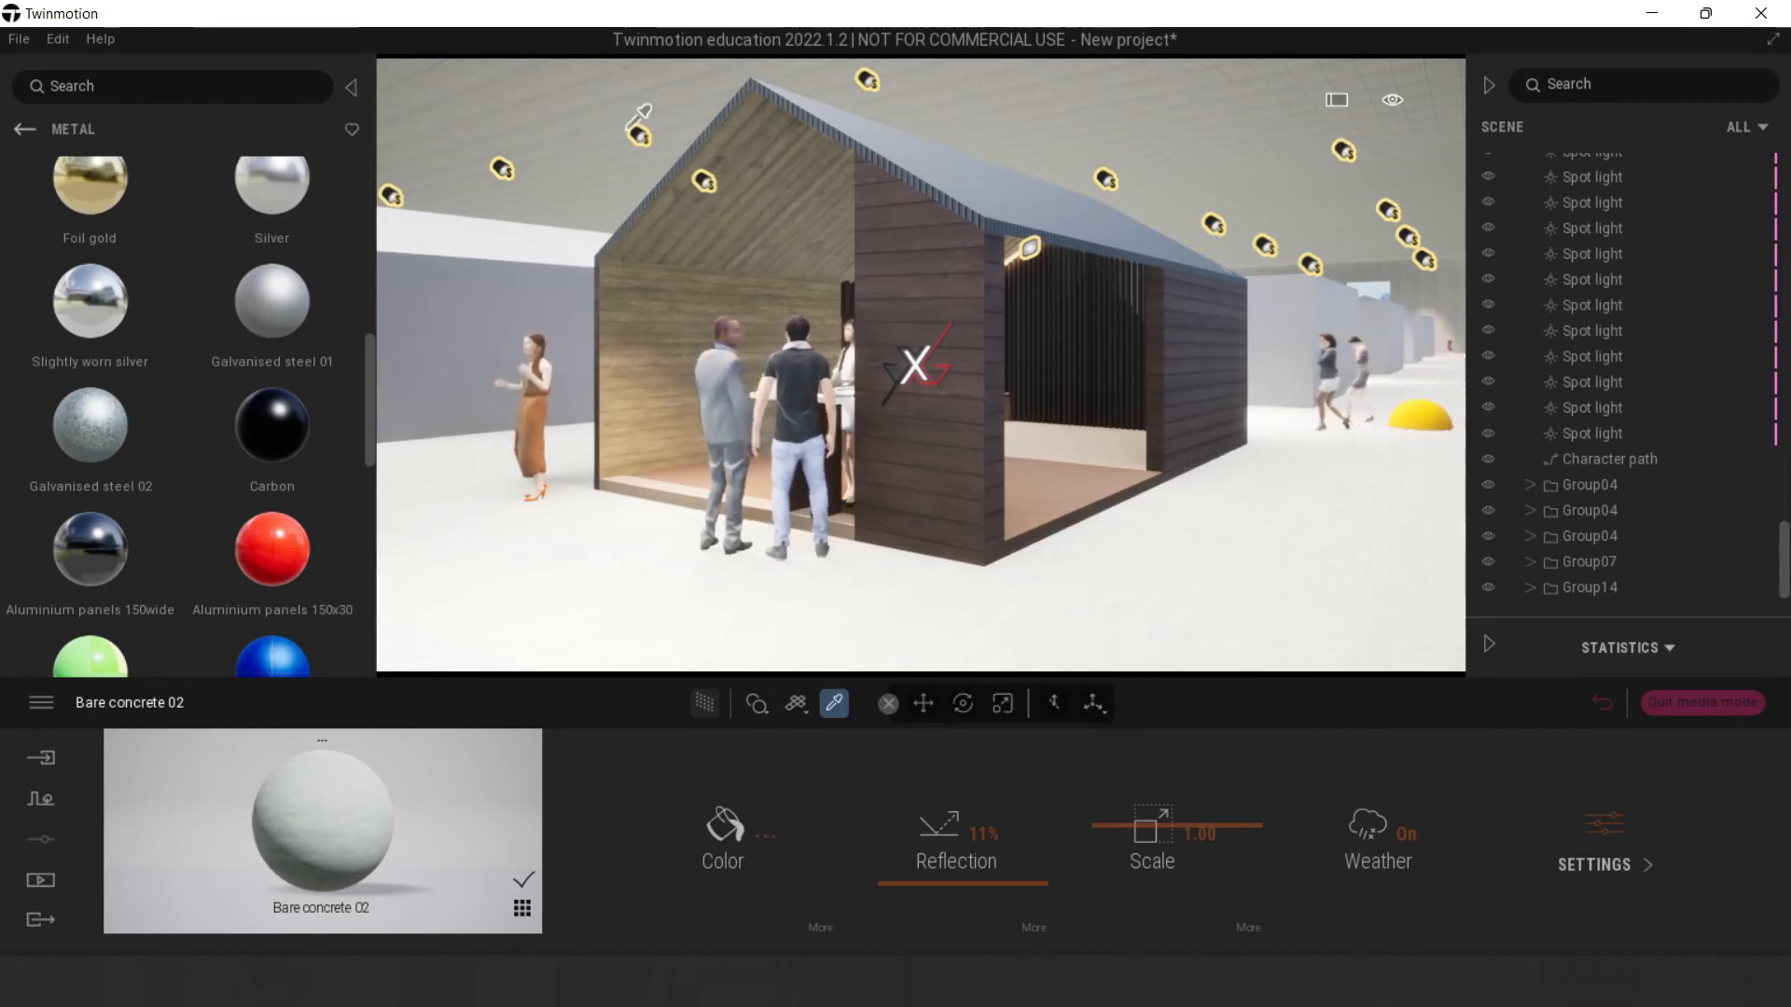
Step: Try an intensity of 0 lm on the hall spot light above the pavilion's front roof edge and undo it
left_click(639, 142)
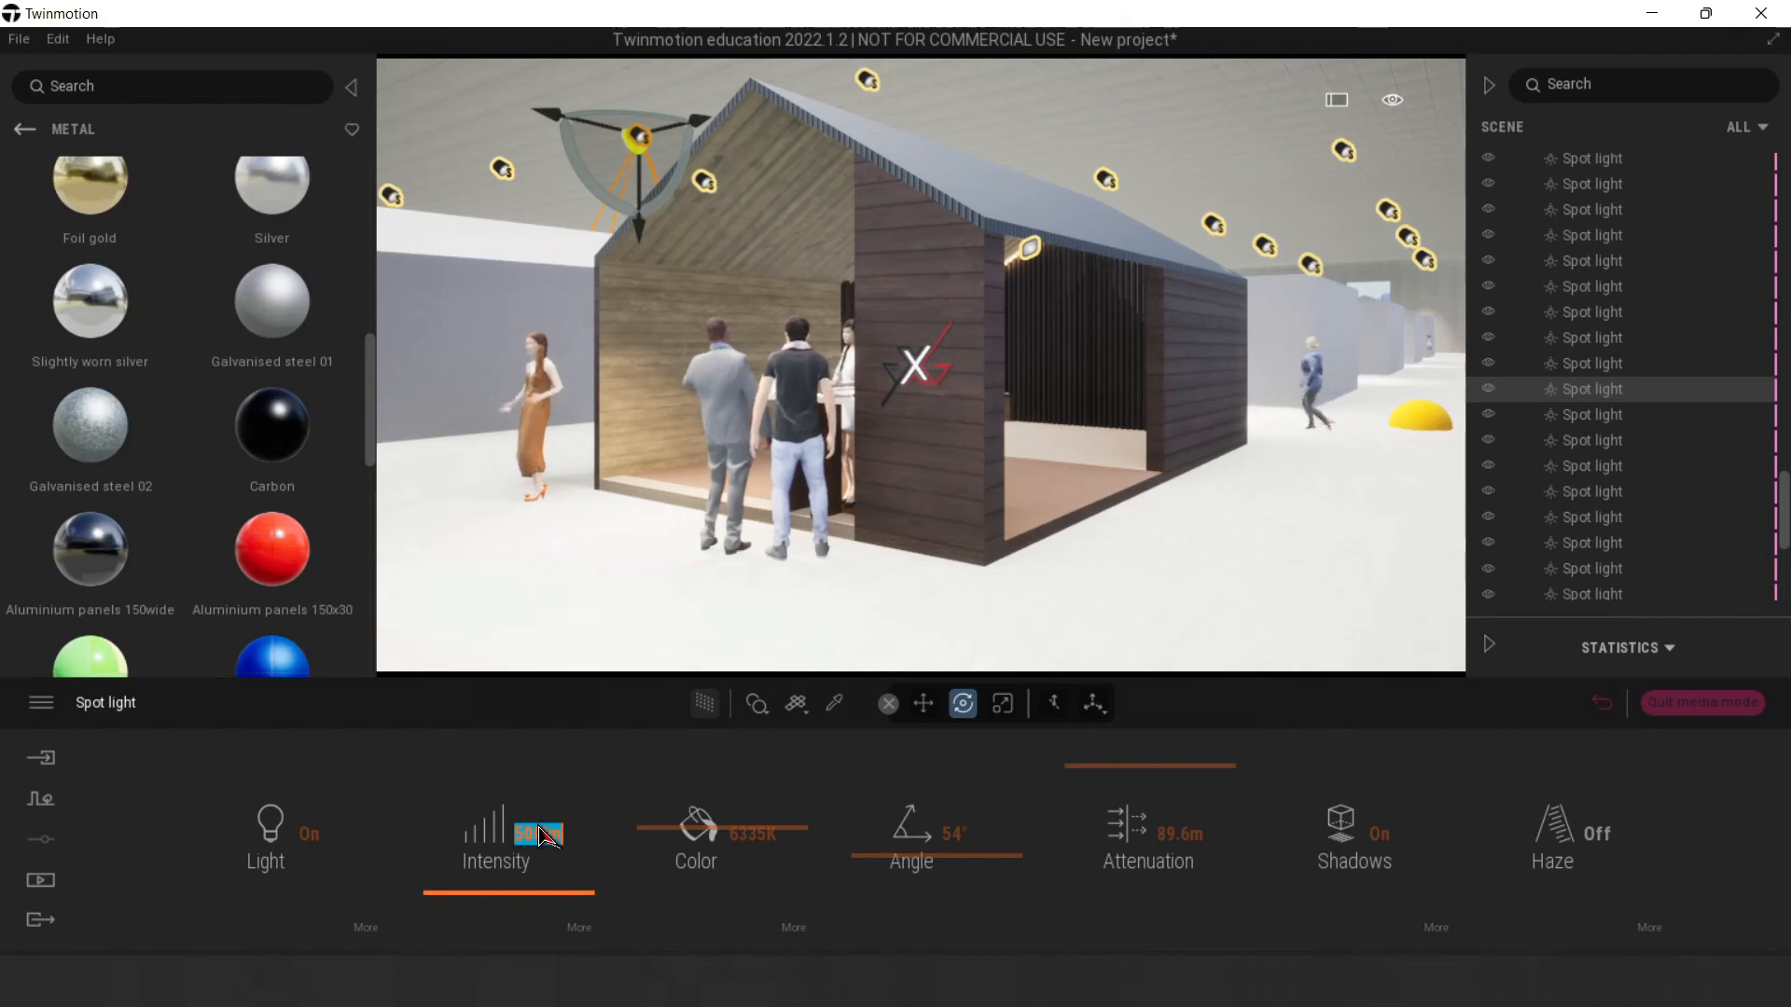
left_click(502, 902)
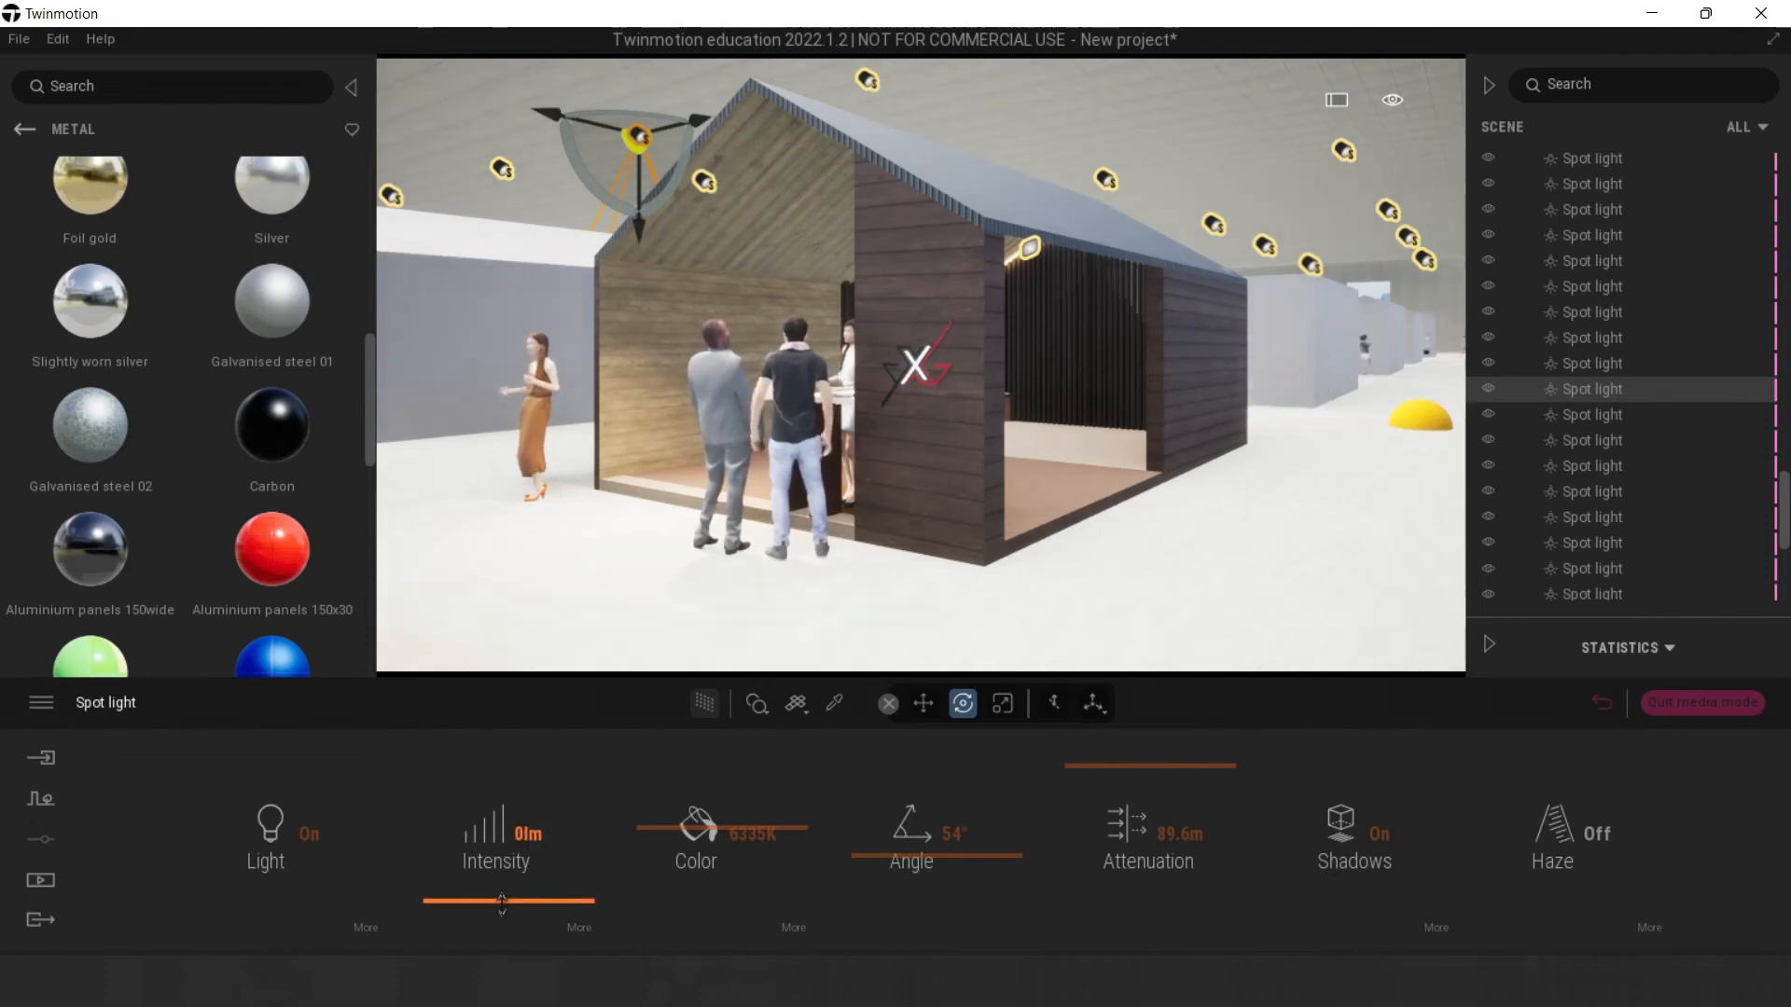
key("ctrl+z")
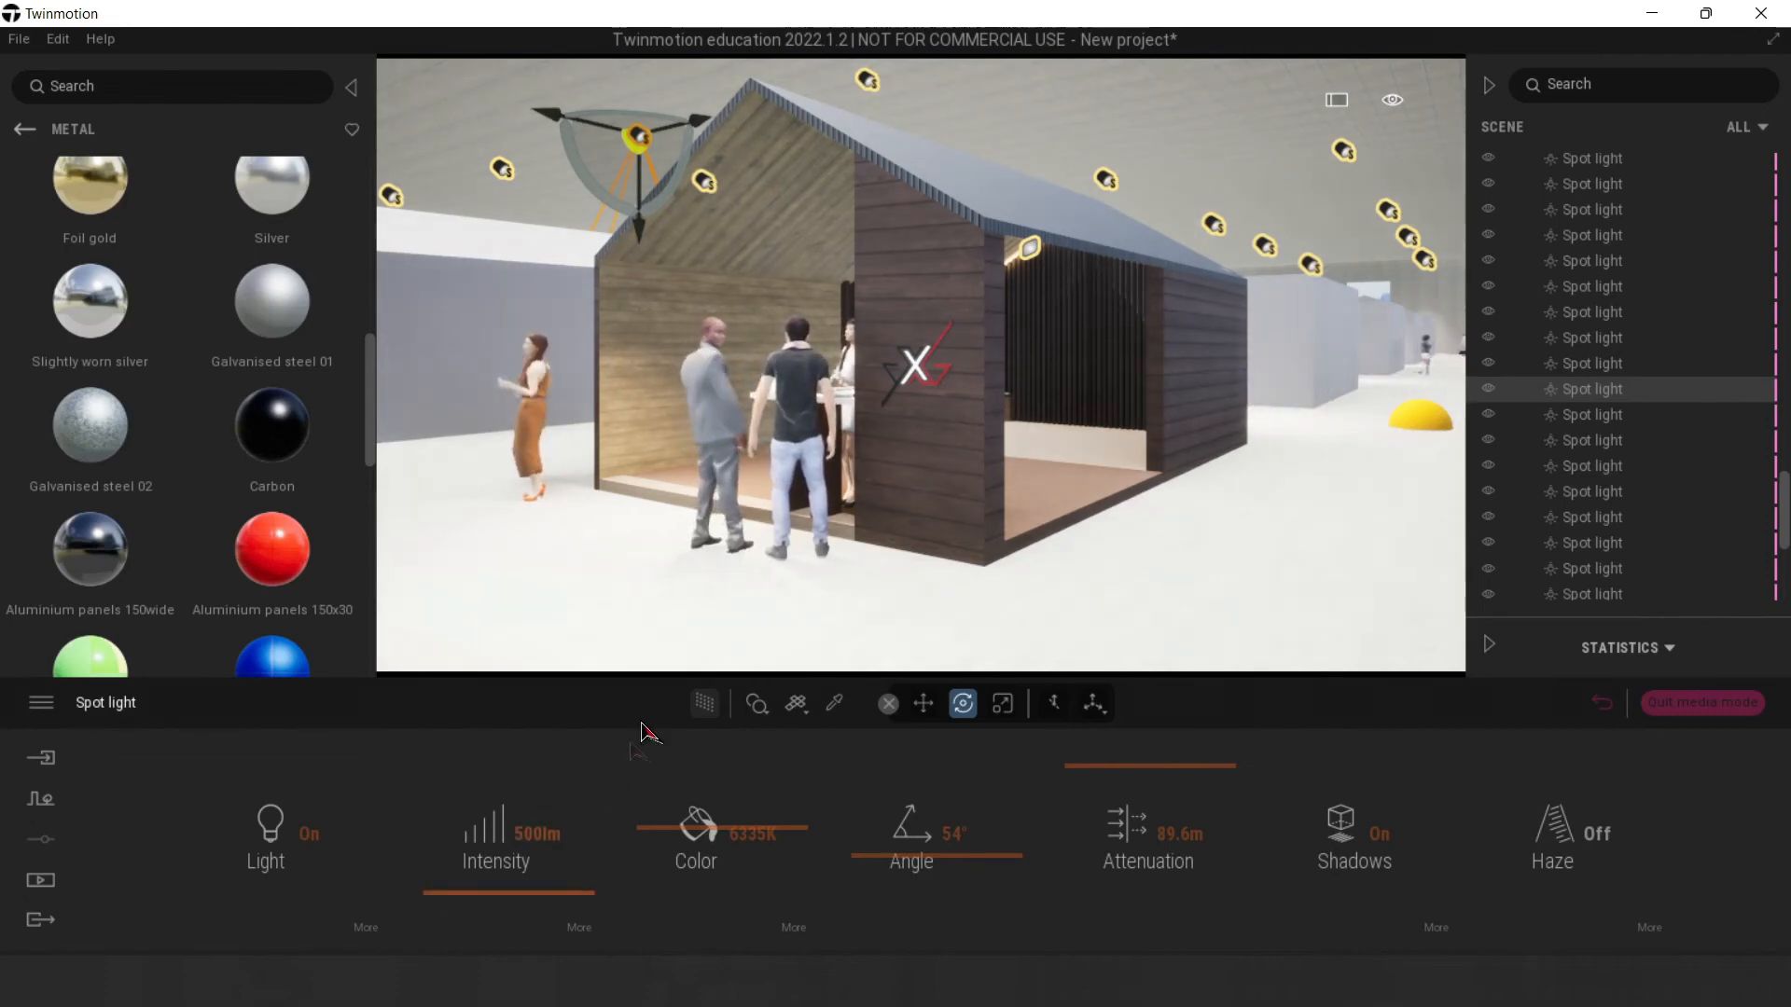
Step: Set the exposure in Image1's lighting settings to 1.00 and return to the list of images
left_click(45, 888)
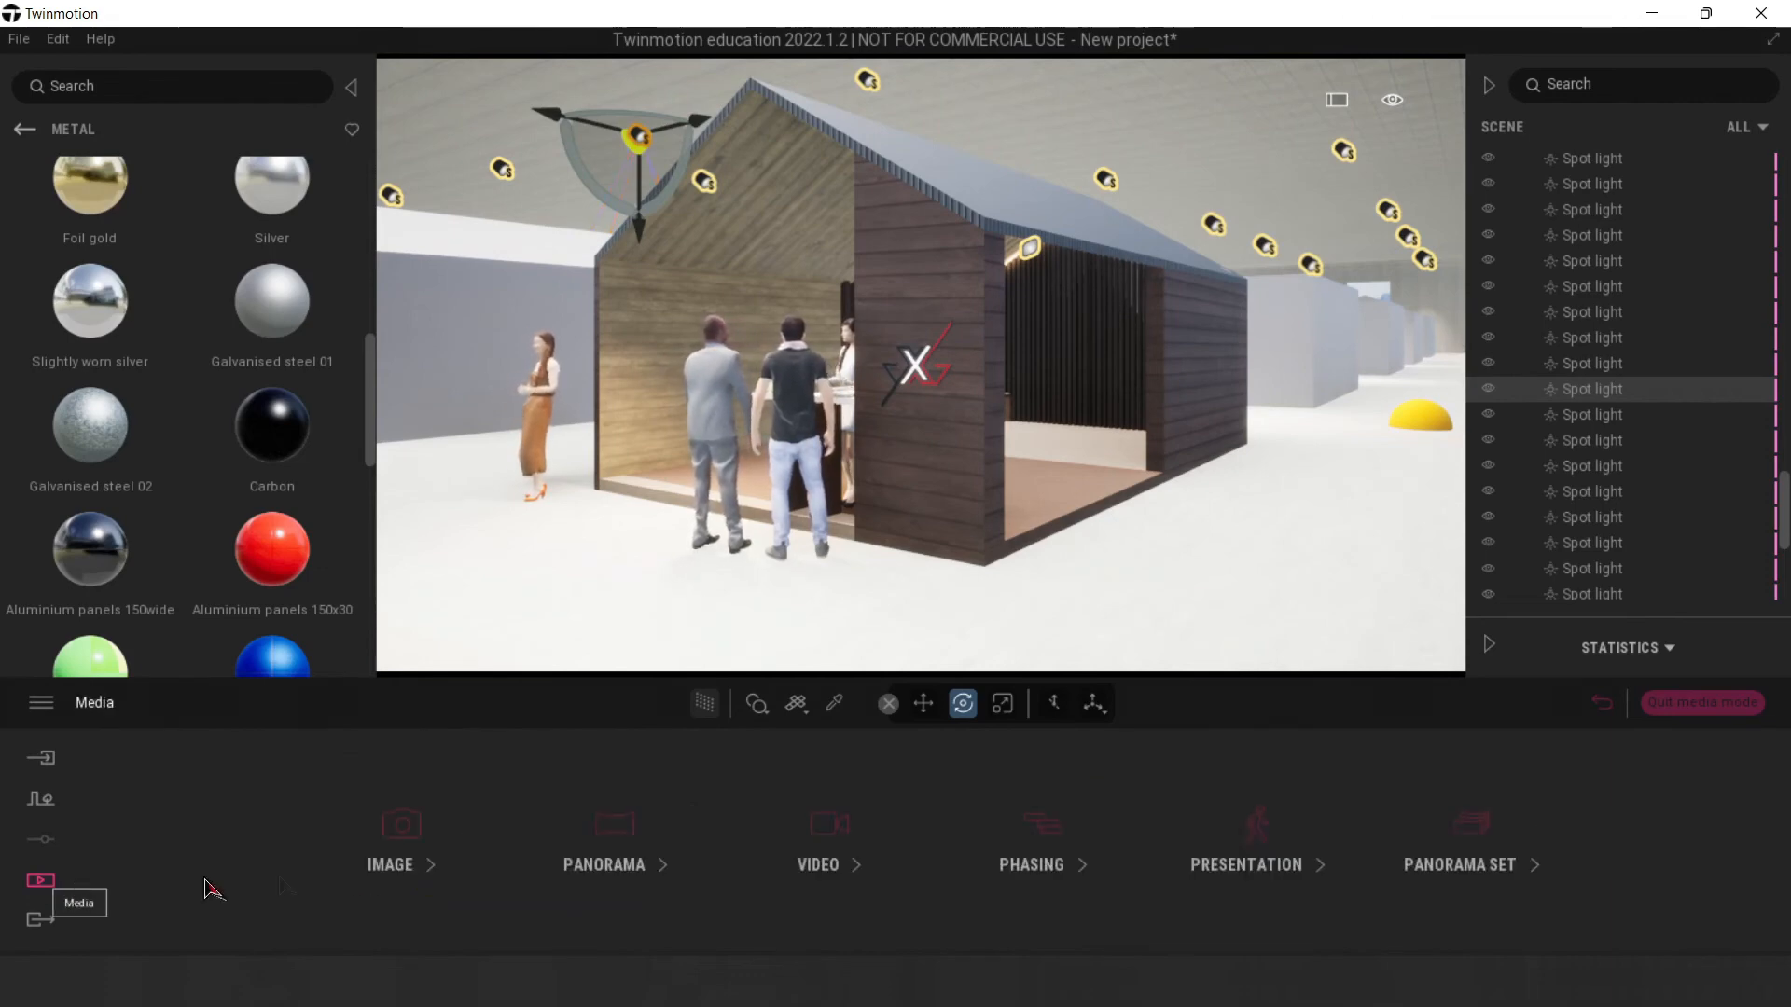
left_click(407, 856)
left_click(411, 833)
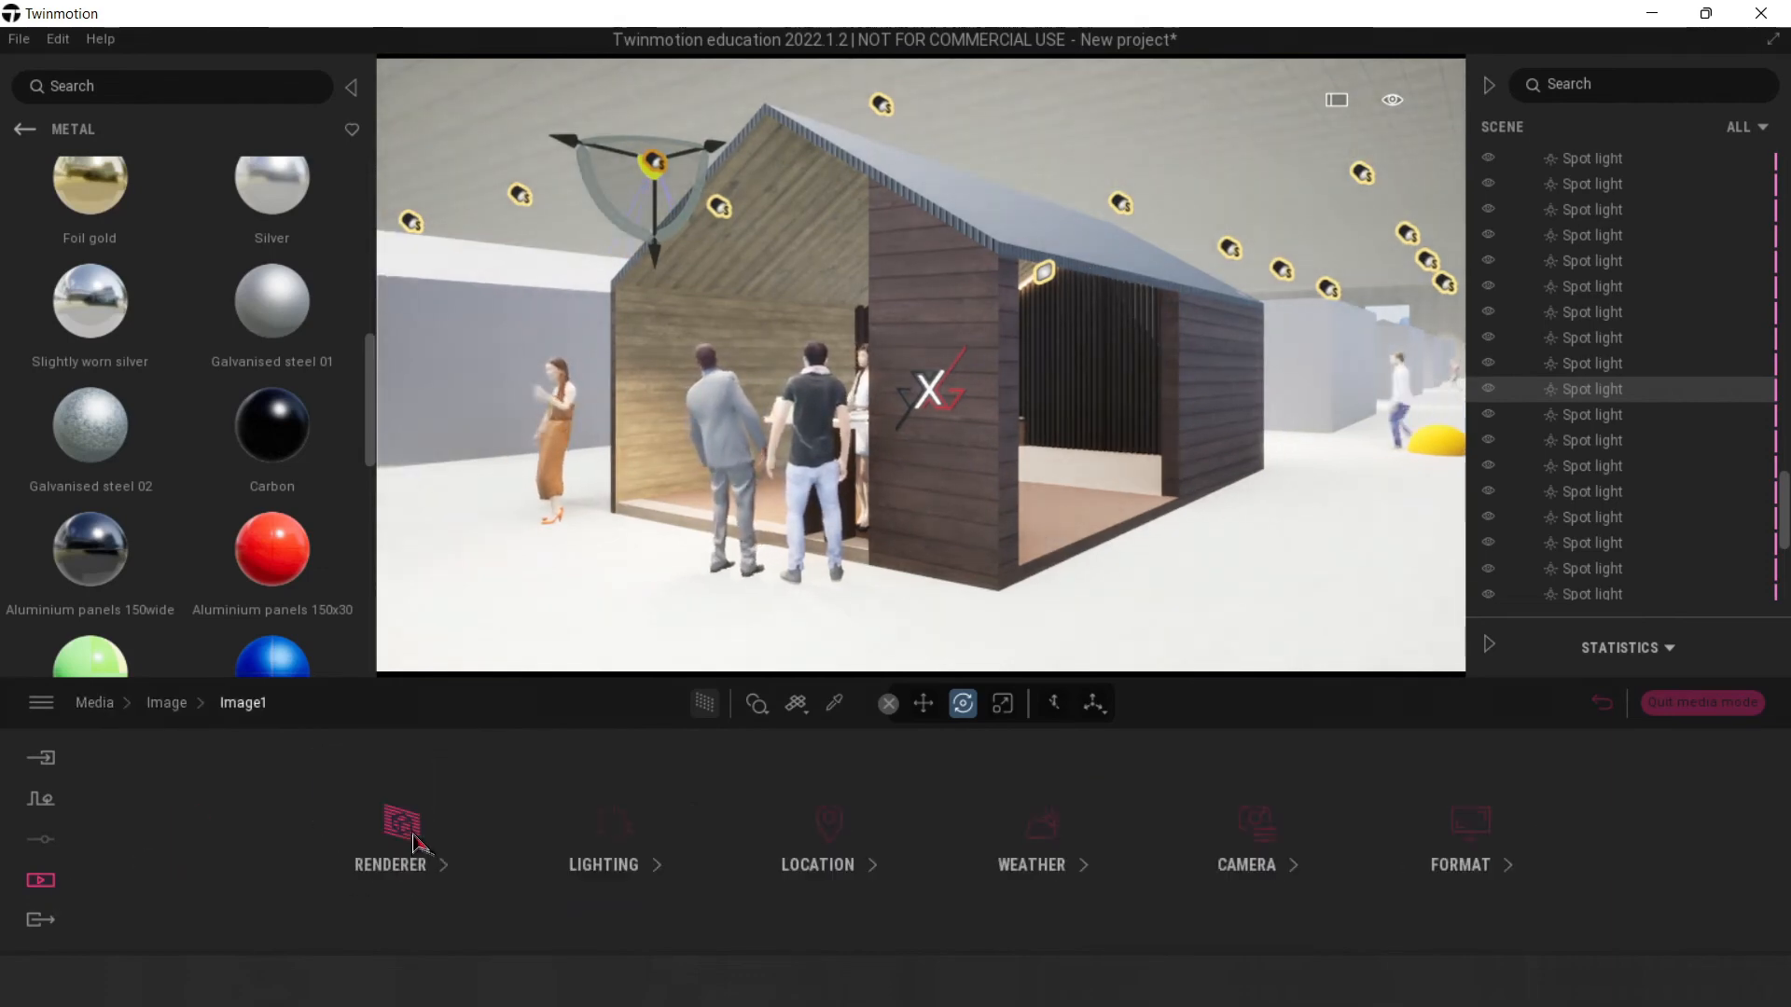
left_click(589, 848)
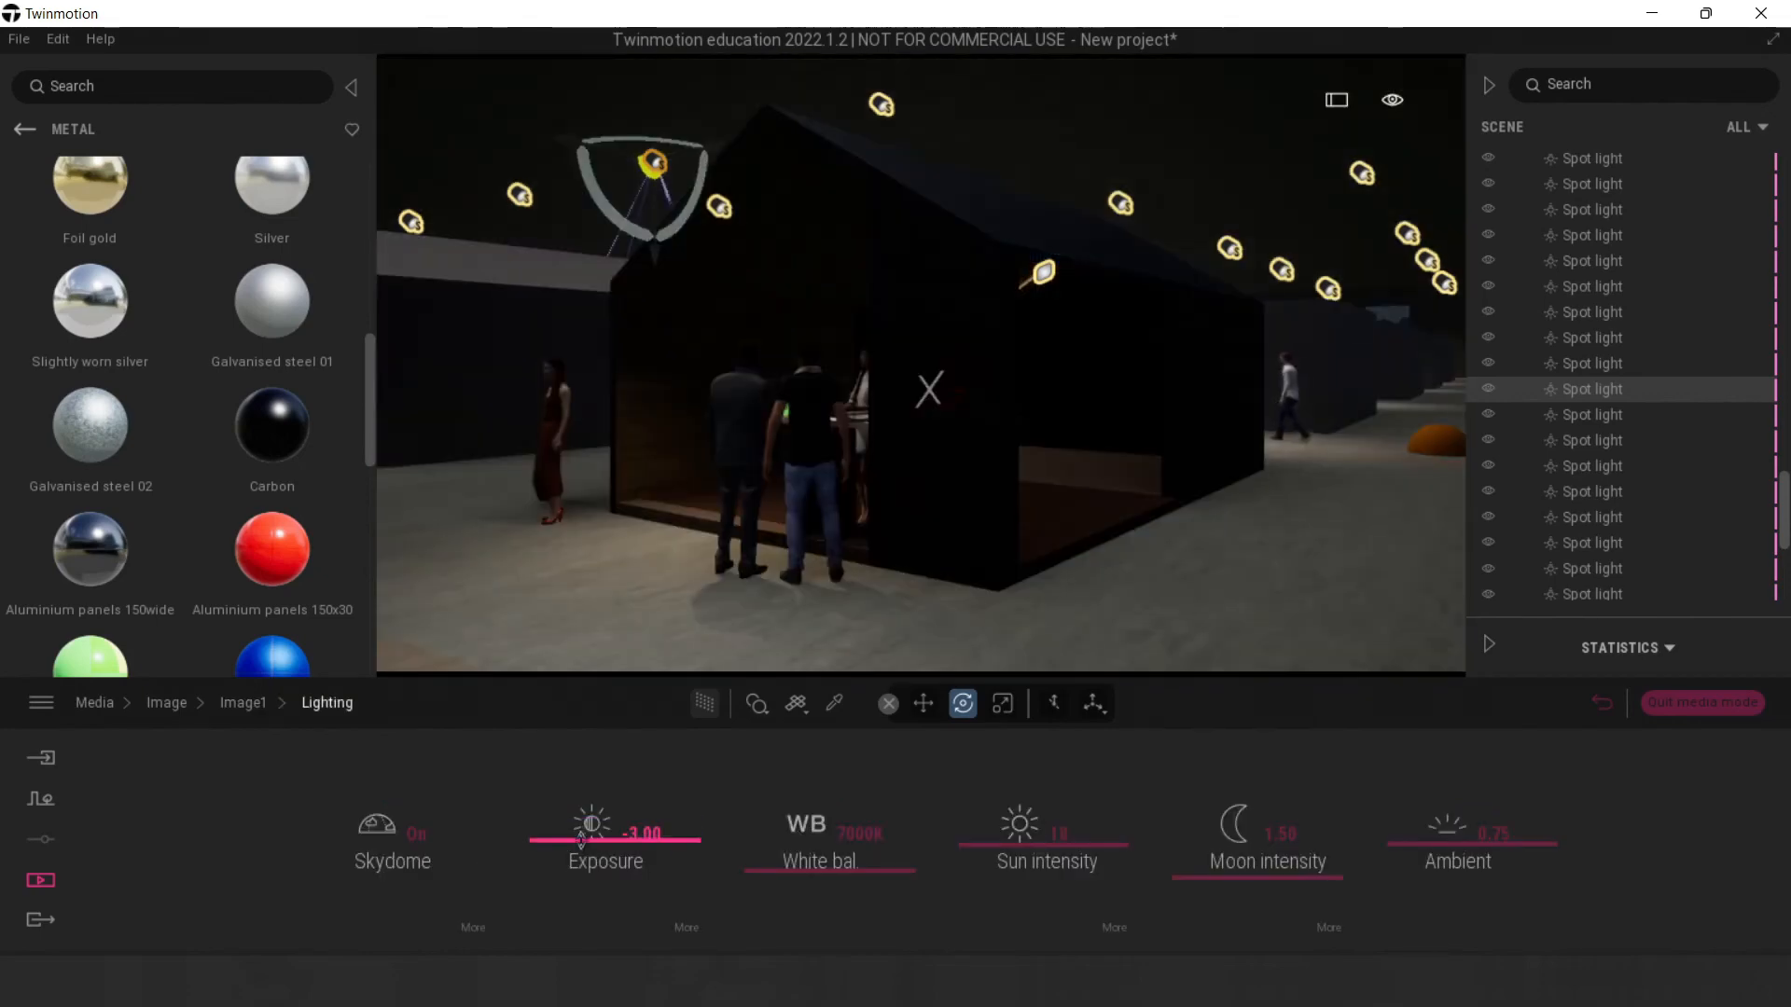
type("1")
key("Return")
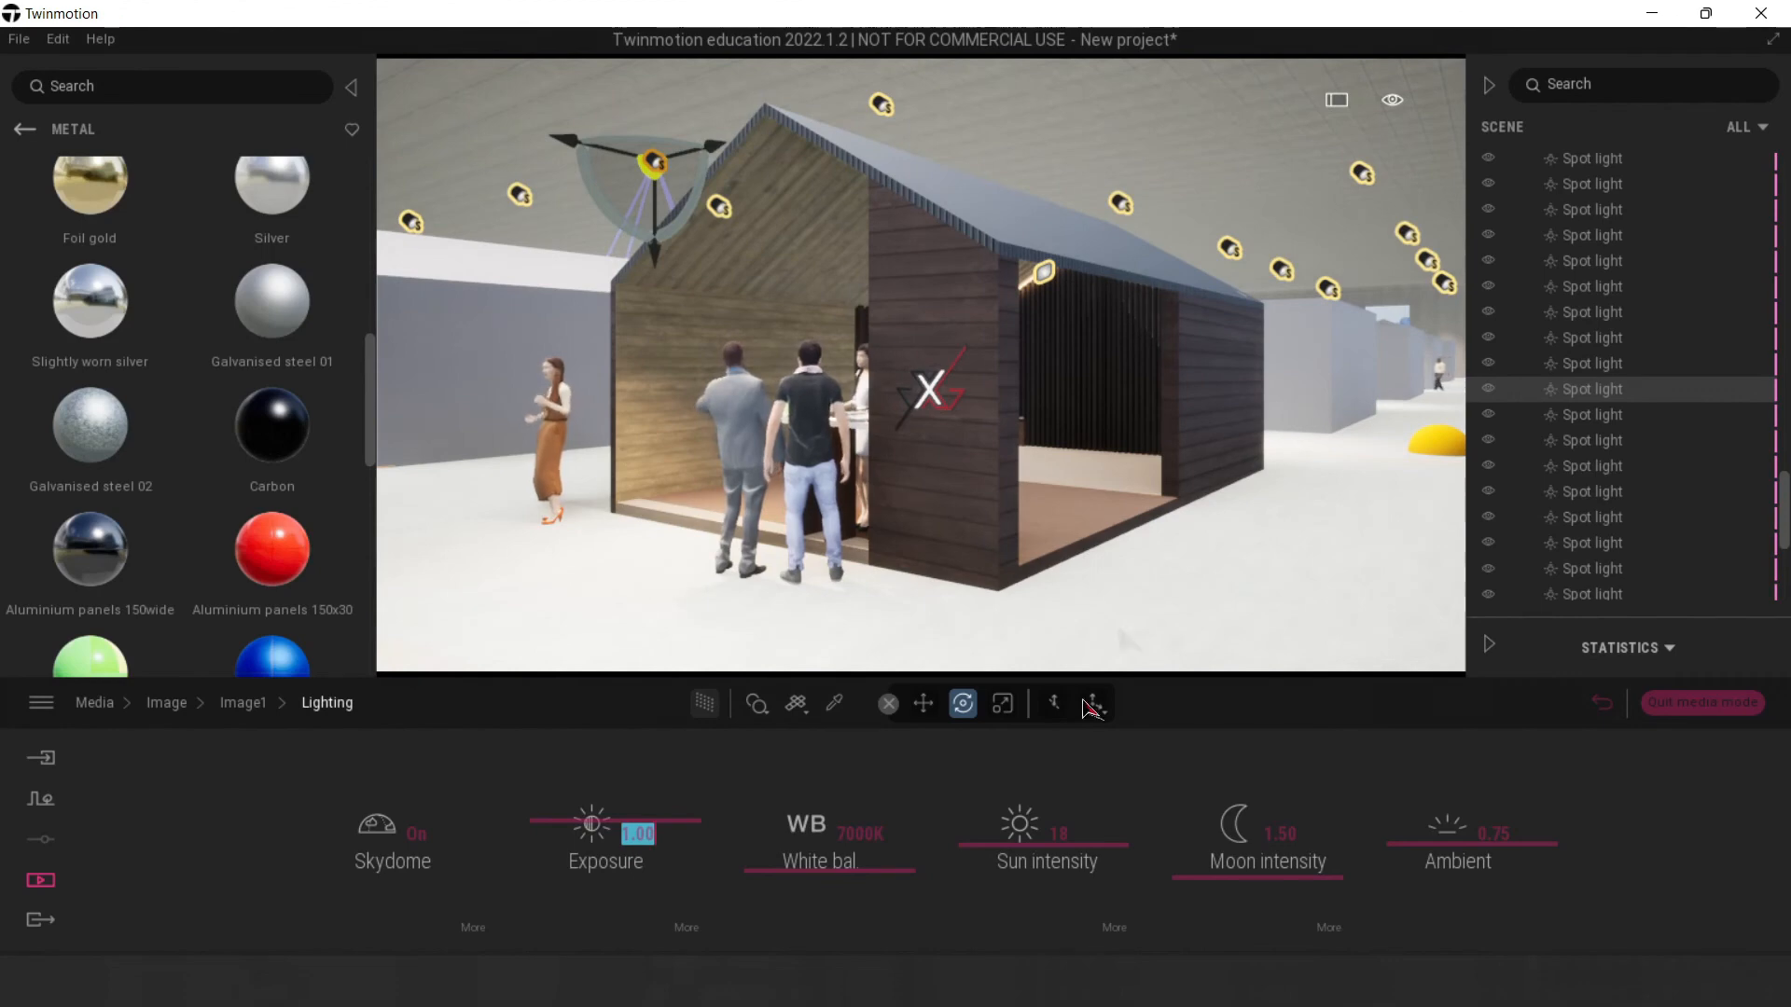
left_click(239, 709)
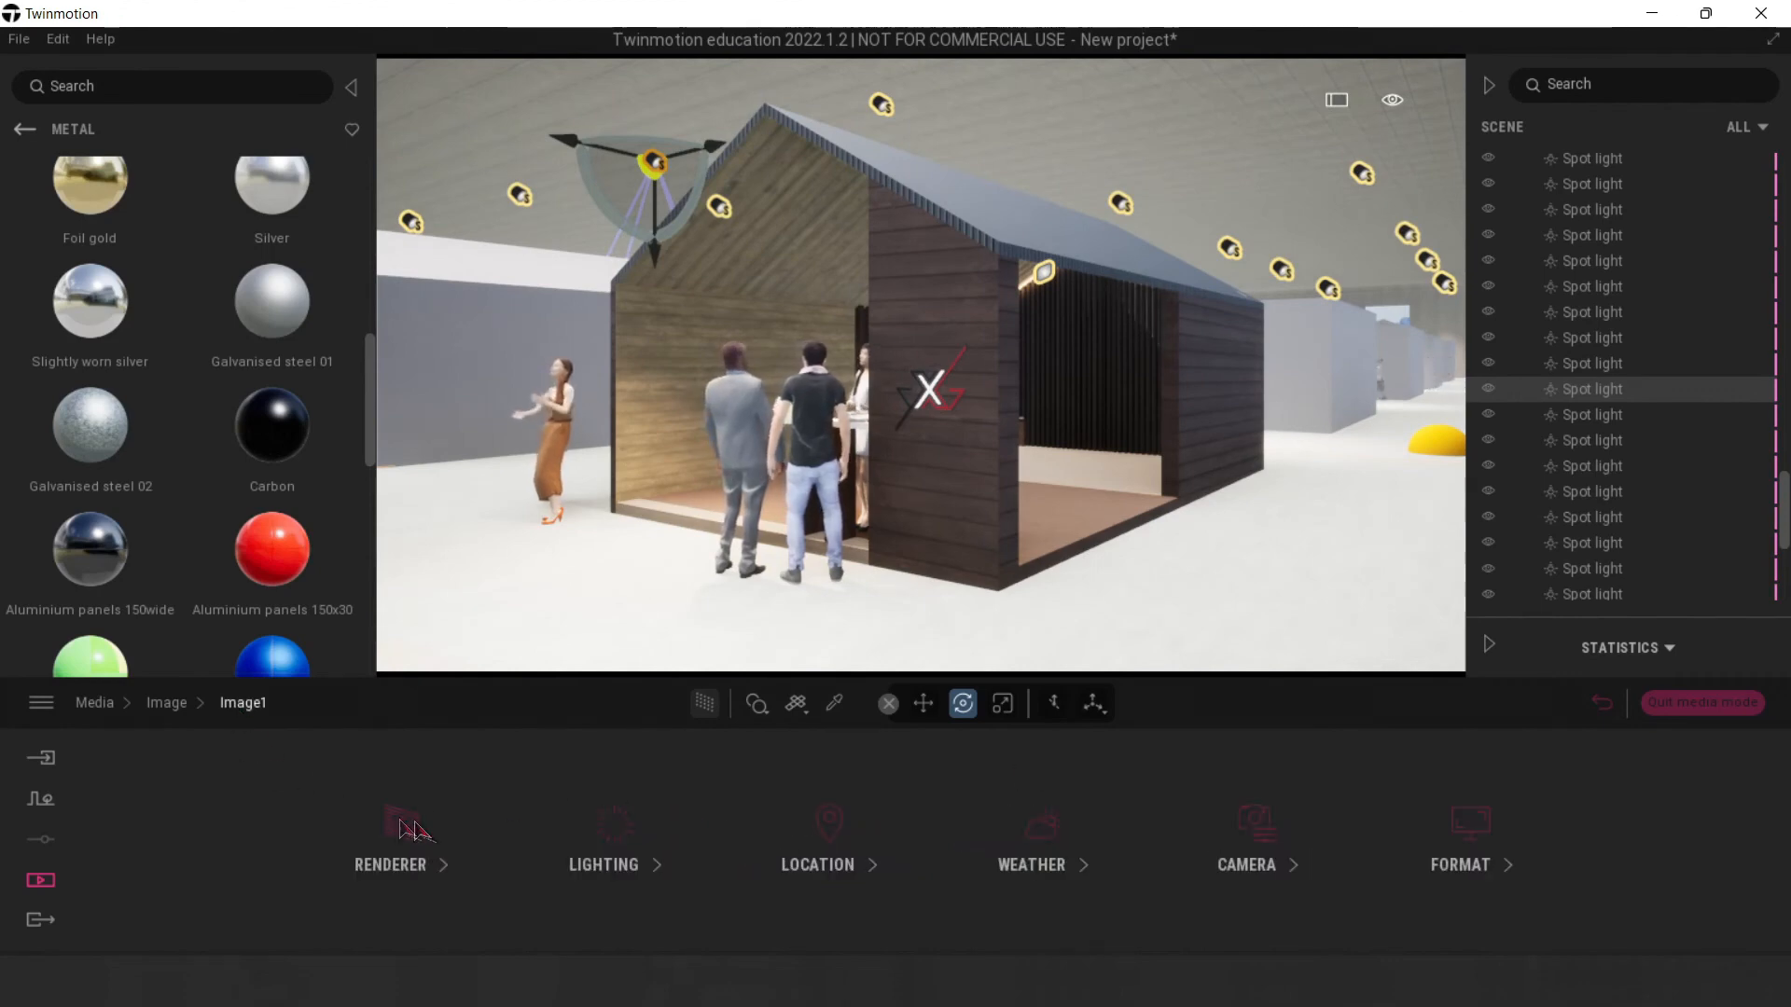
left_click(165, 704)
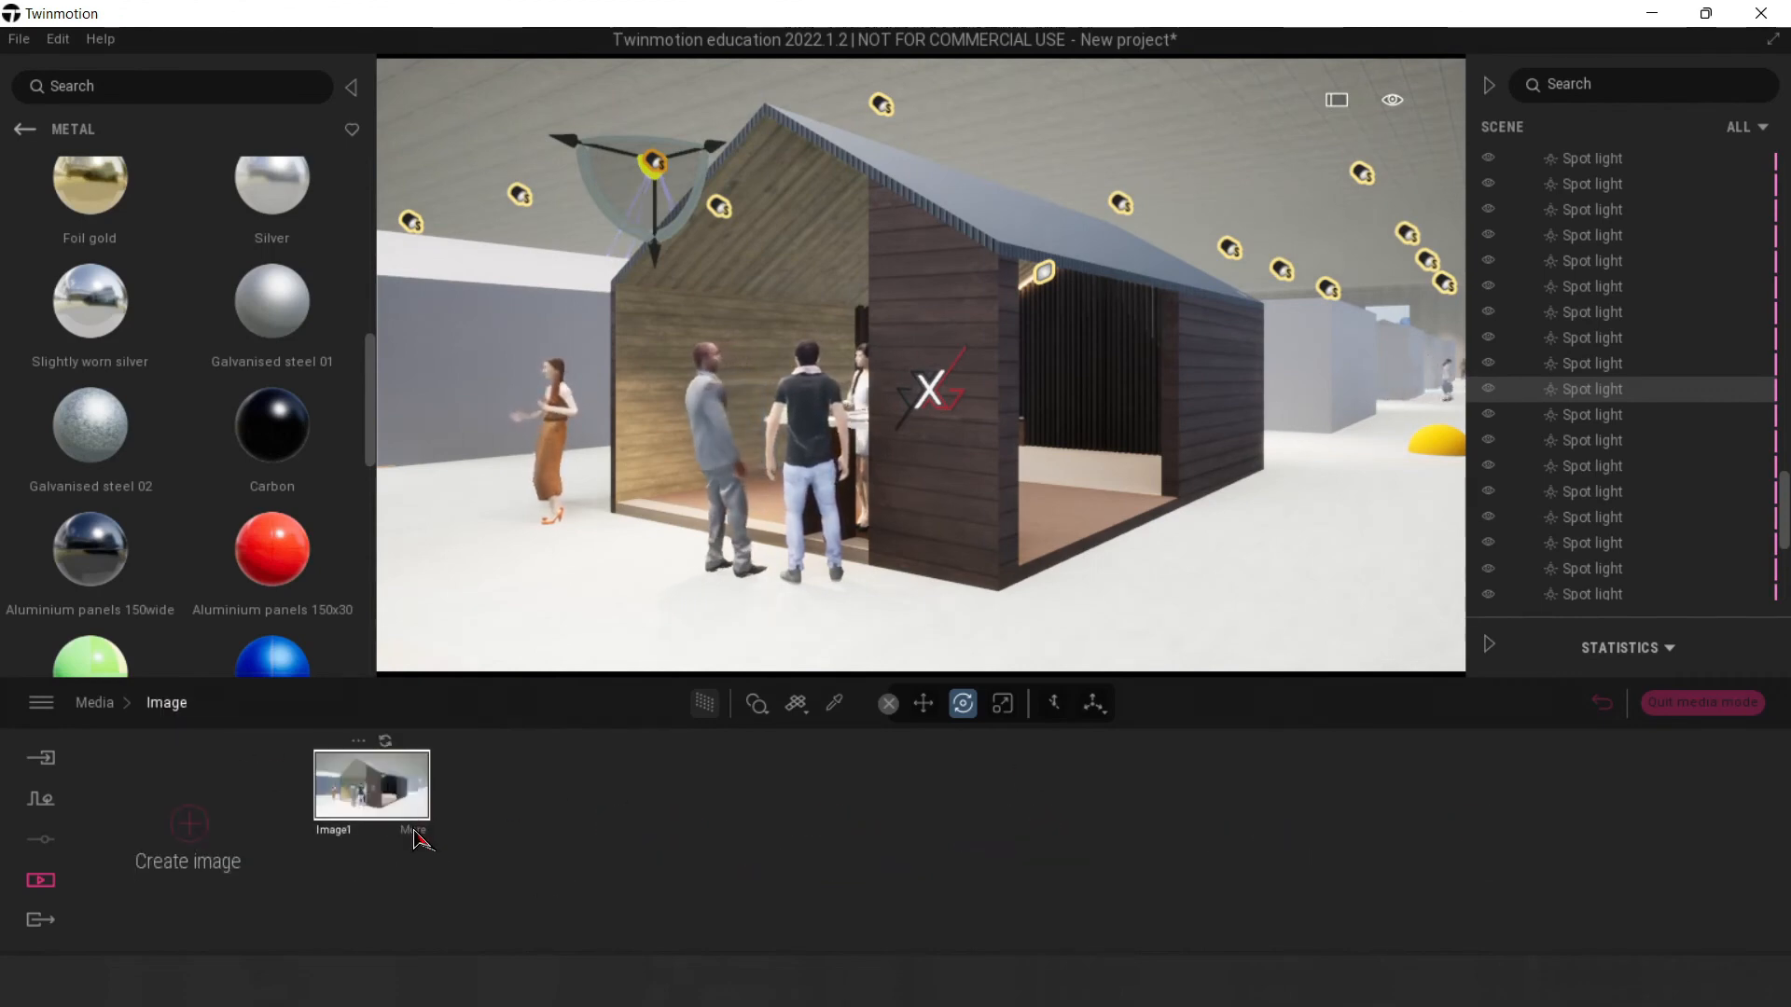
Step: Frame a frontal view of the pavilion's open gable end, with the standing visitors and the interior in view
key("a")
right_click_drag(788, 532, 942, 518)
key("a")
key("d")
key("d")
key("w")
key("w")
key("s")
key("s")
key("d")
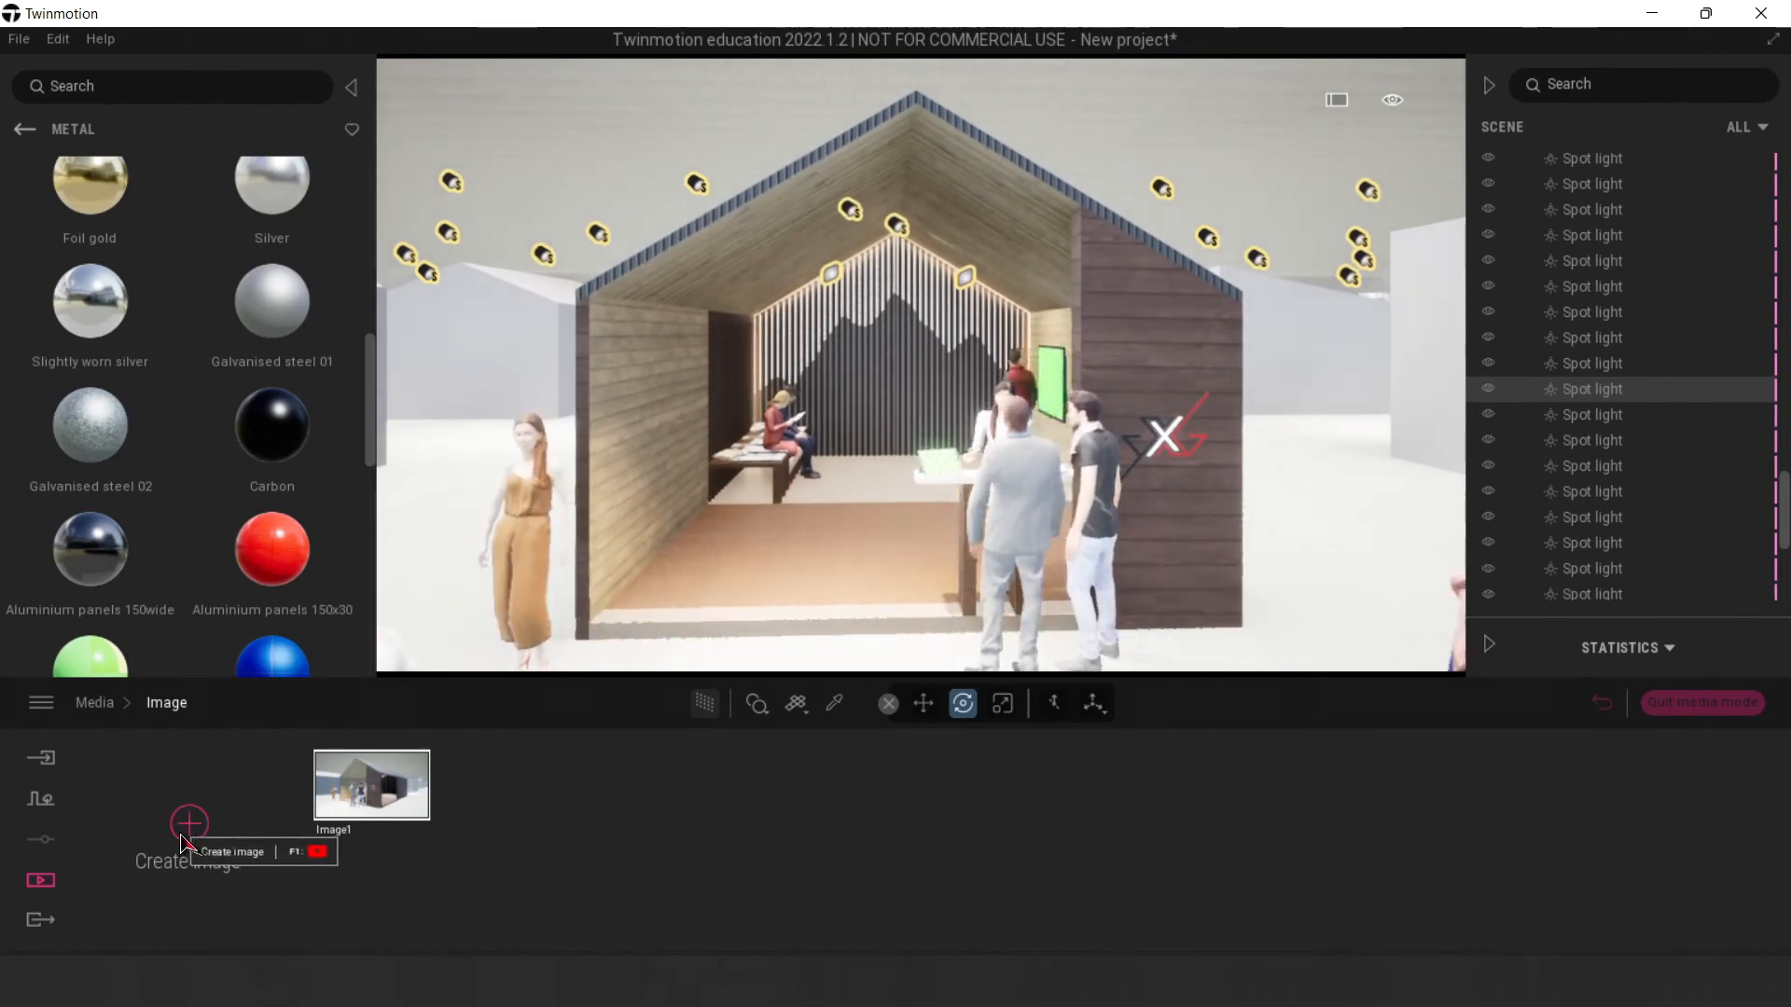
Step: Change the clothing colour of the woman standing outside the pavilion's front to the black variant
left_click(527, 560)
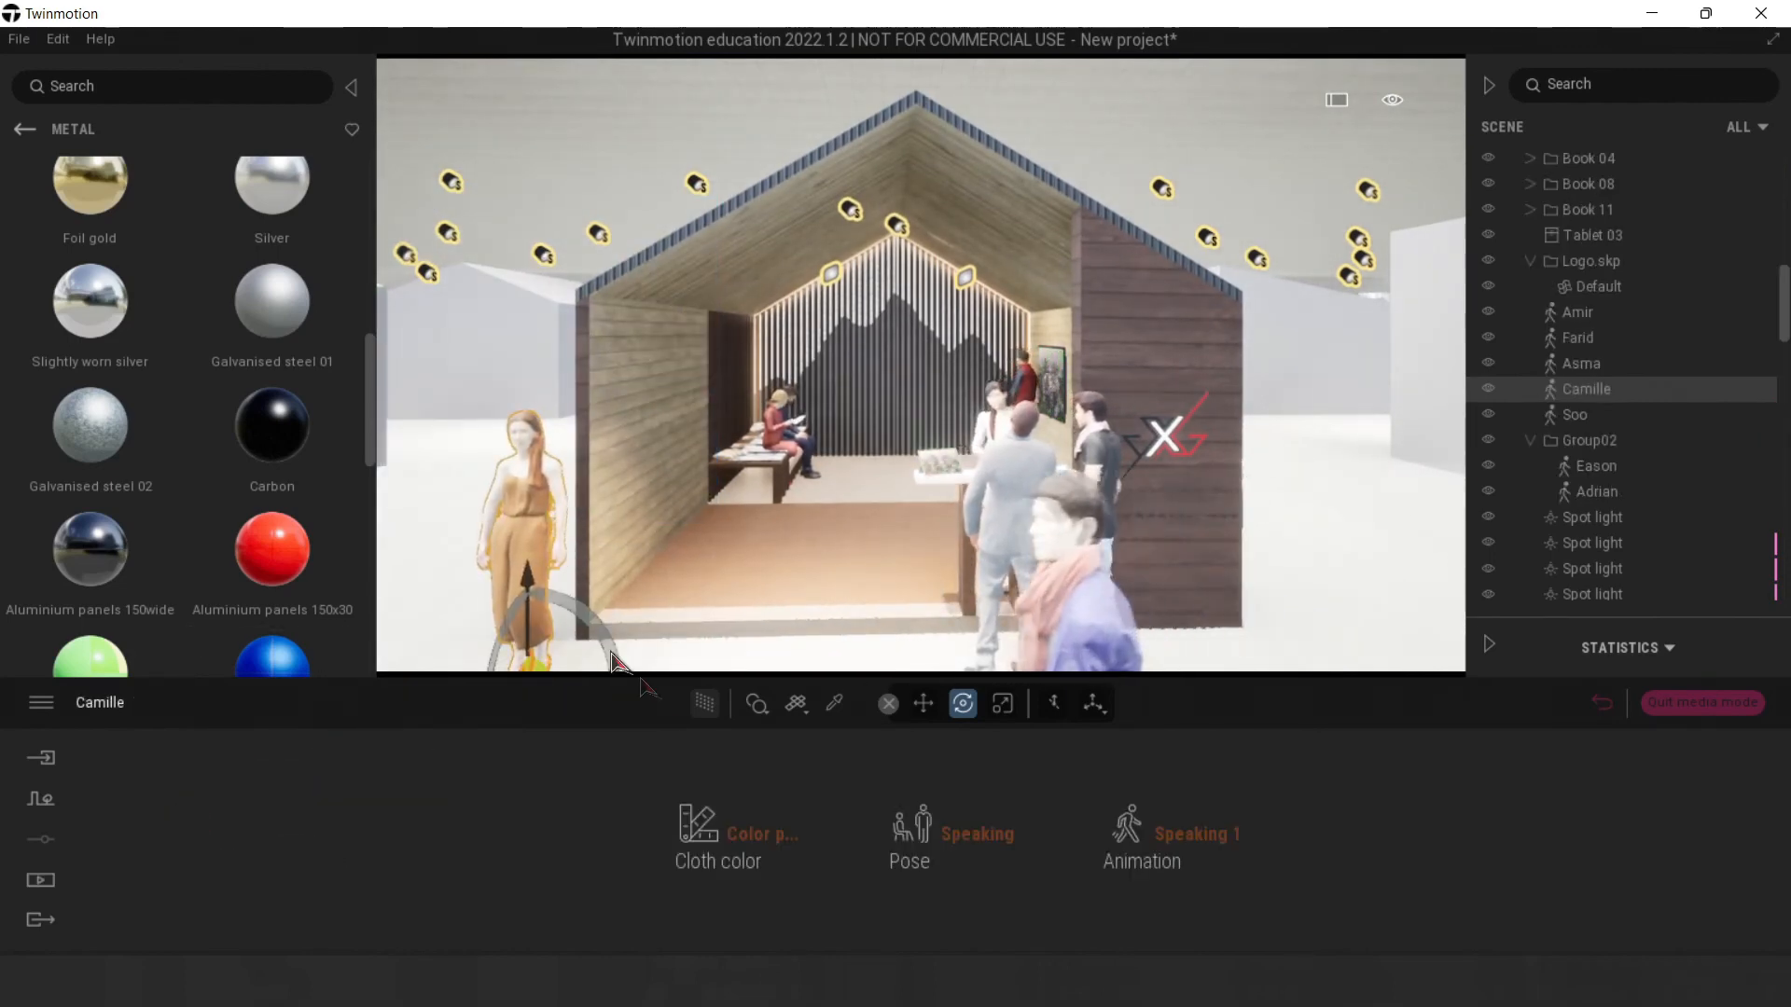
left_click(700, 833)
left_click(698, 712)
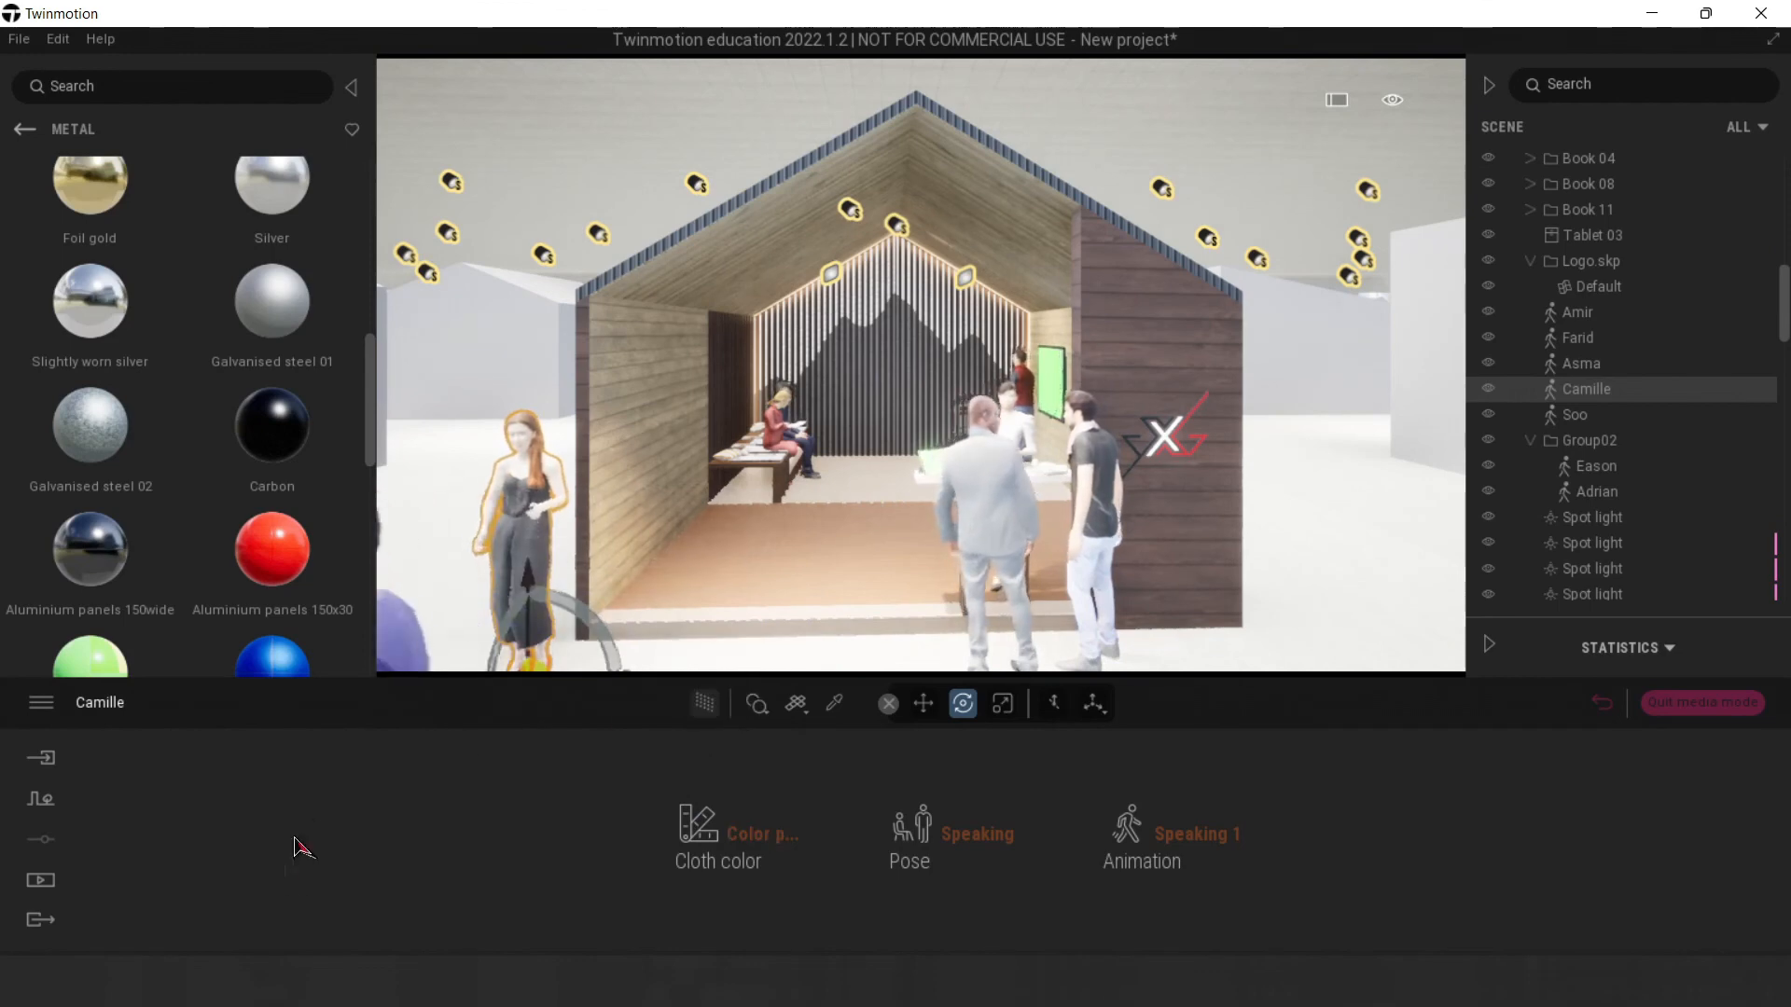
Step: Create a new image from the frontal view of the pavilion
left_click(41, 882)
left_click(410, 844)
left_click(191, 826)
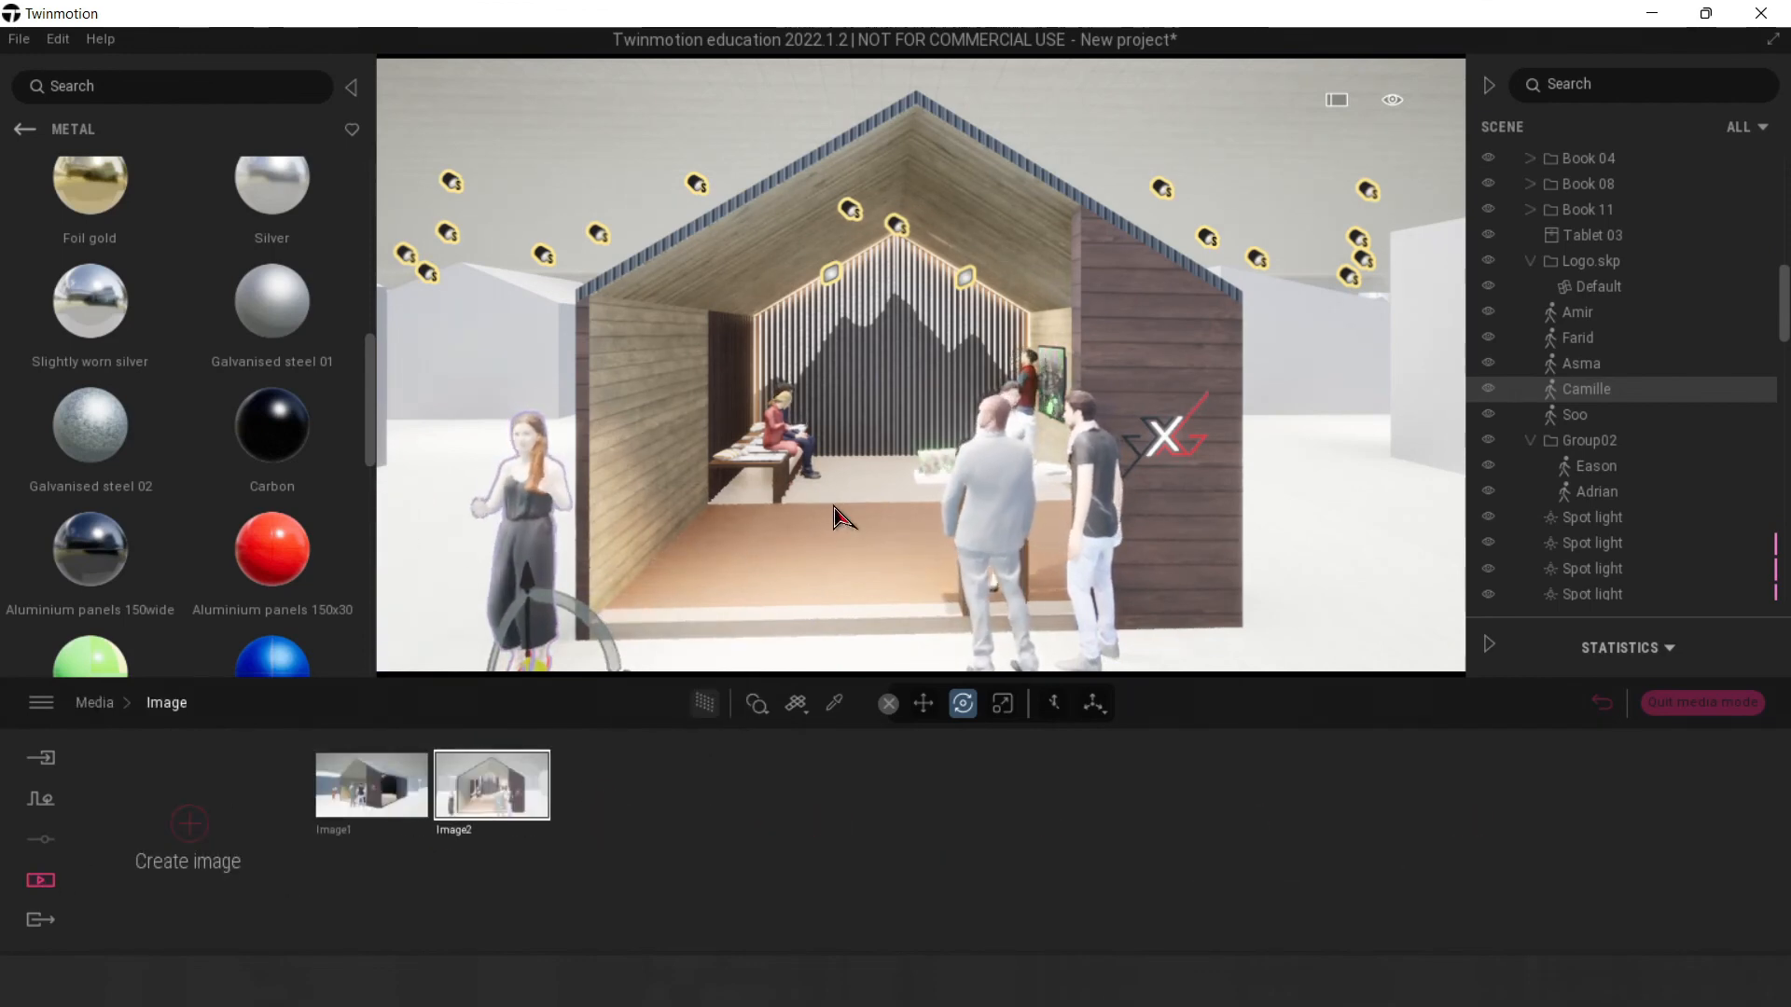
Step: Create a new image inside the pavilion showing the benches with seated visitors, the slatted mountain wall and the wall screen
key("w")
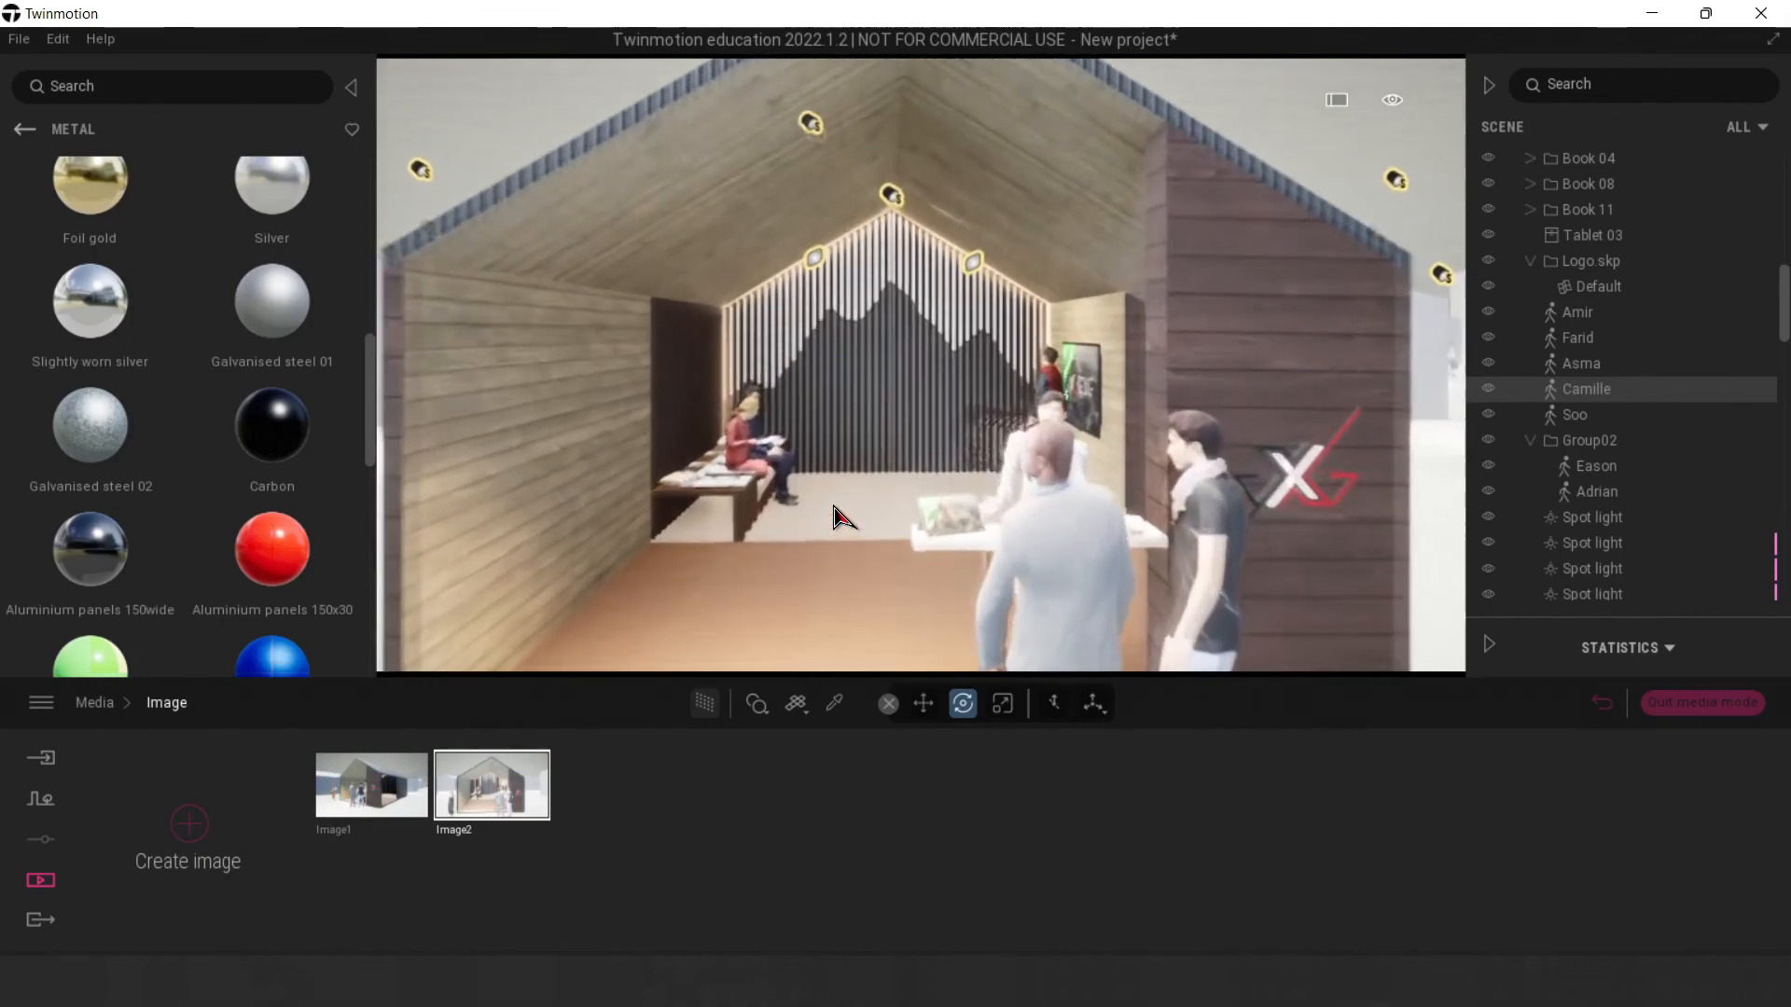
mouse_move(921, 364)
right_mouse_down()
mouse_move(704, 364)
mouse_move(947, 364)
right_mouse_up()
key("s")
key("s")
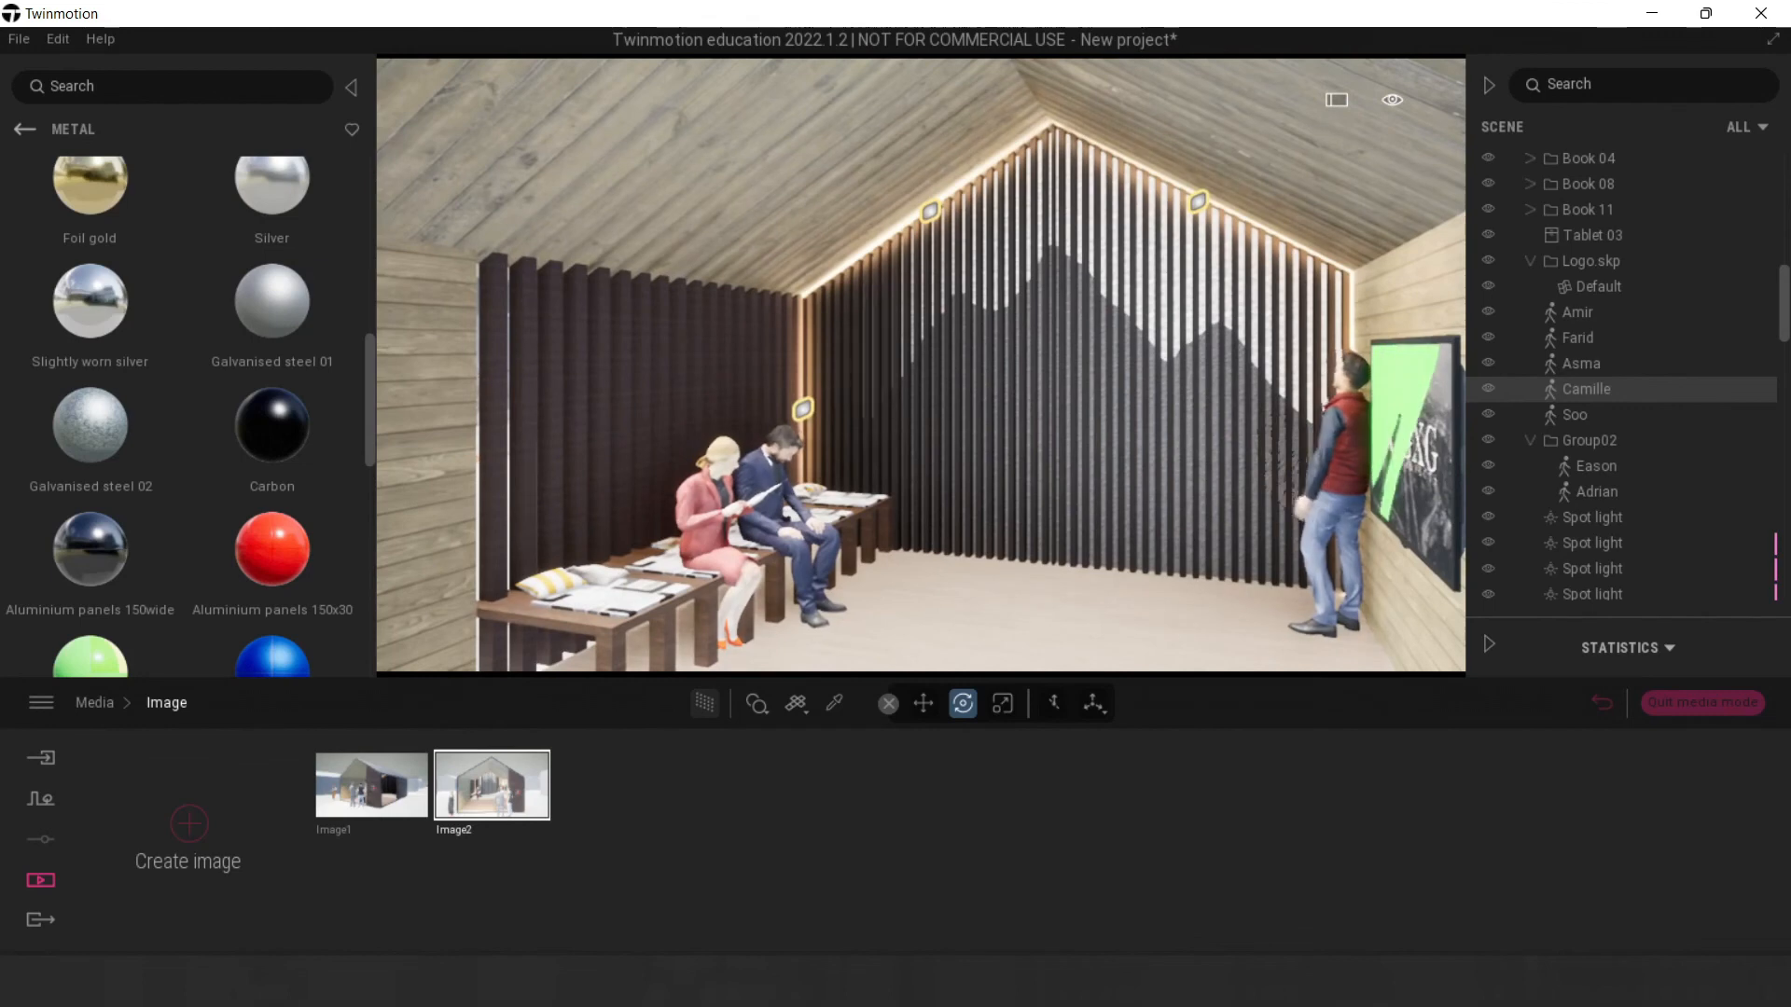
key("q")
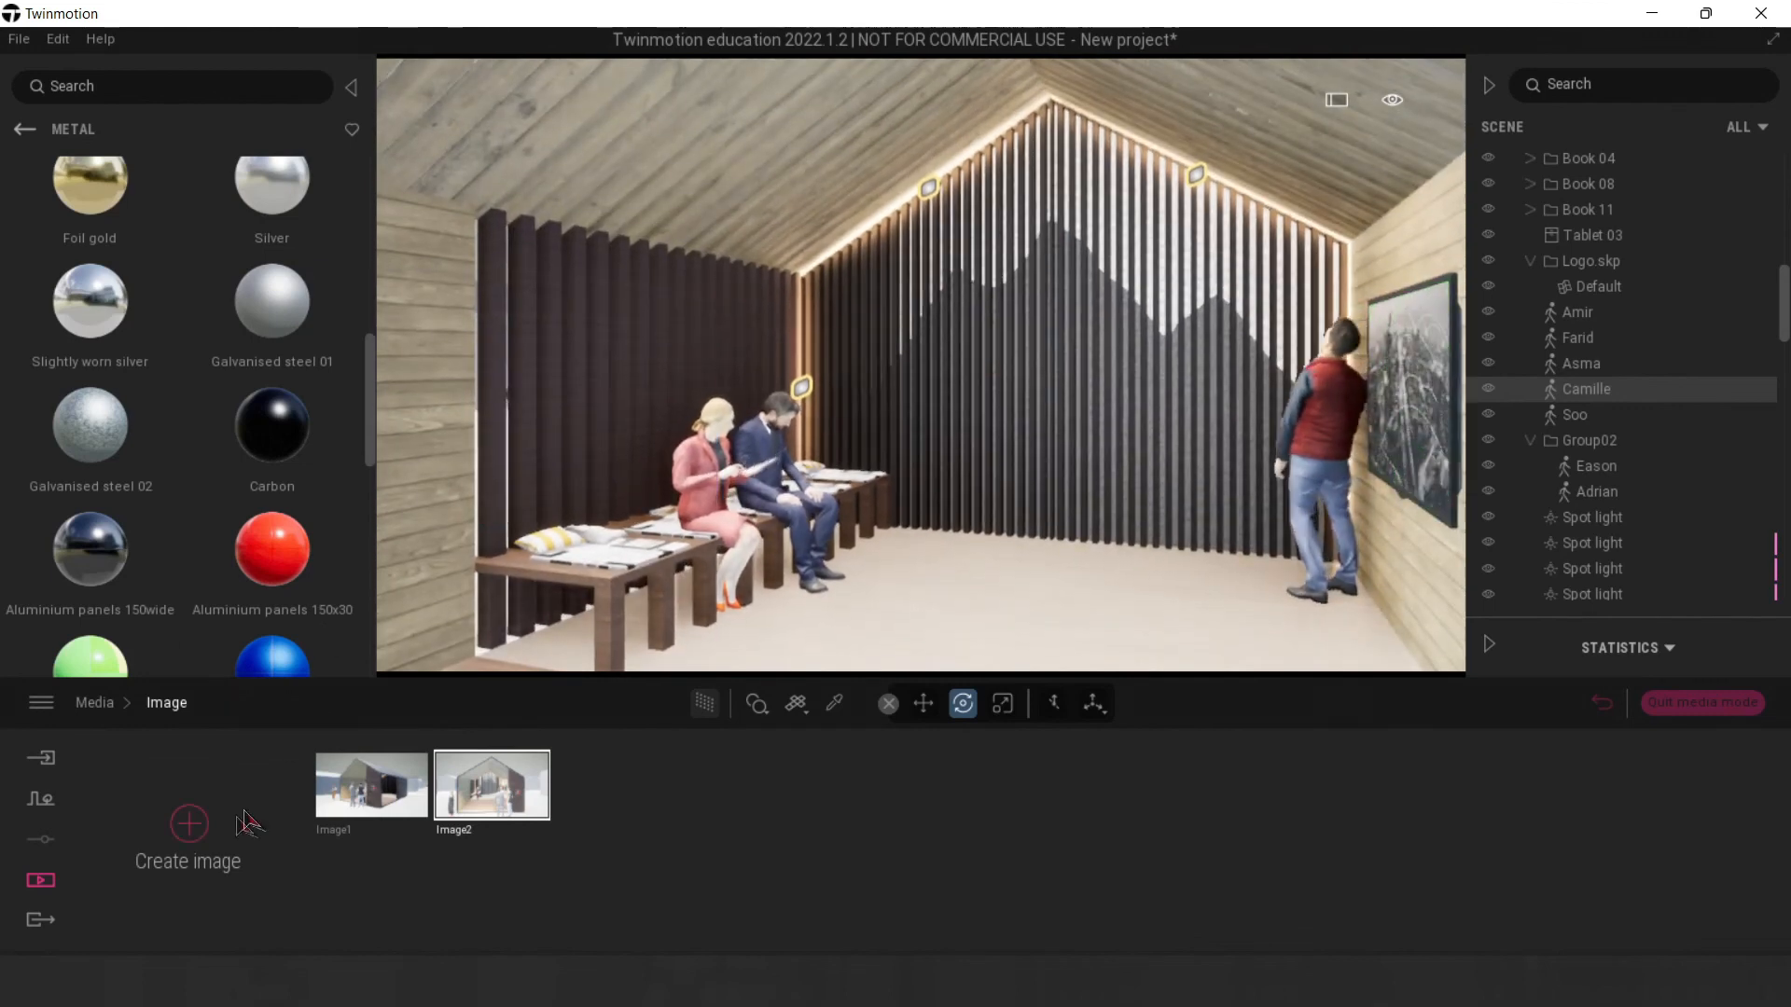
left_click(191, 831)
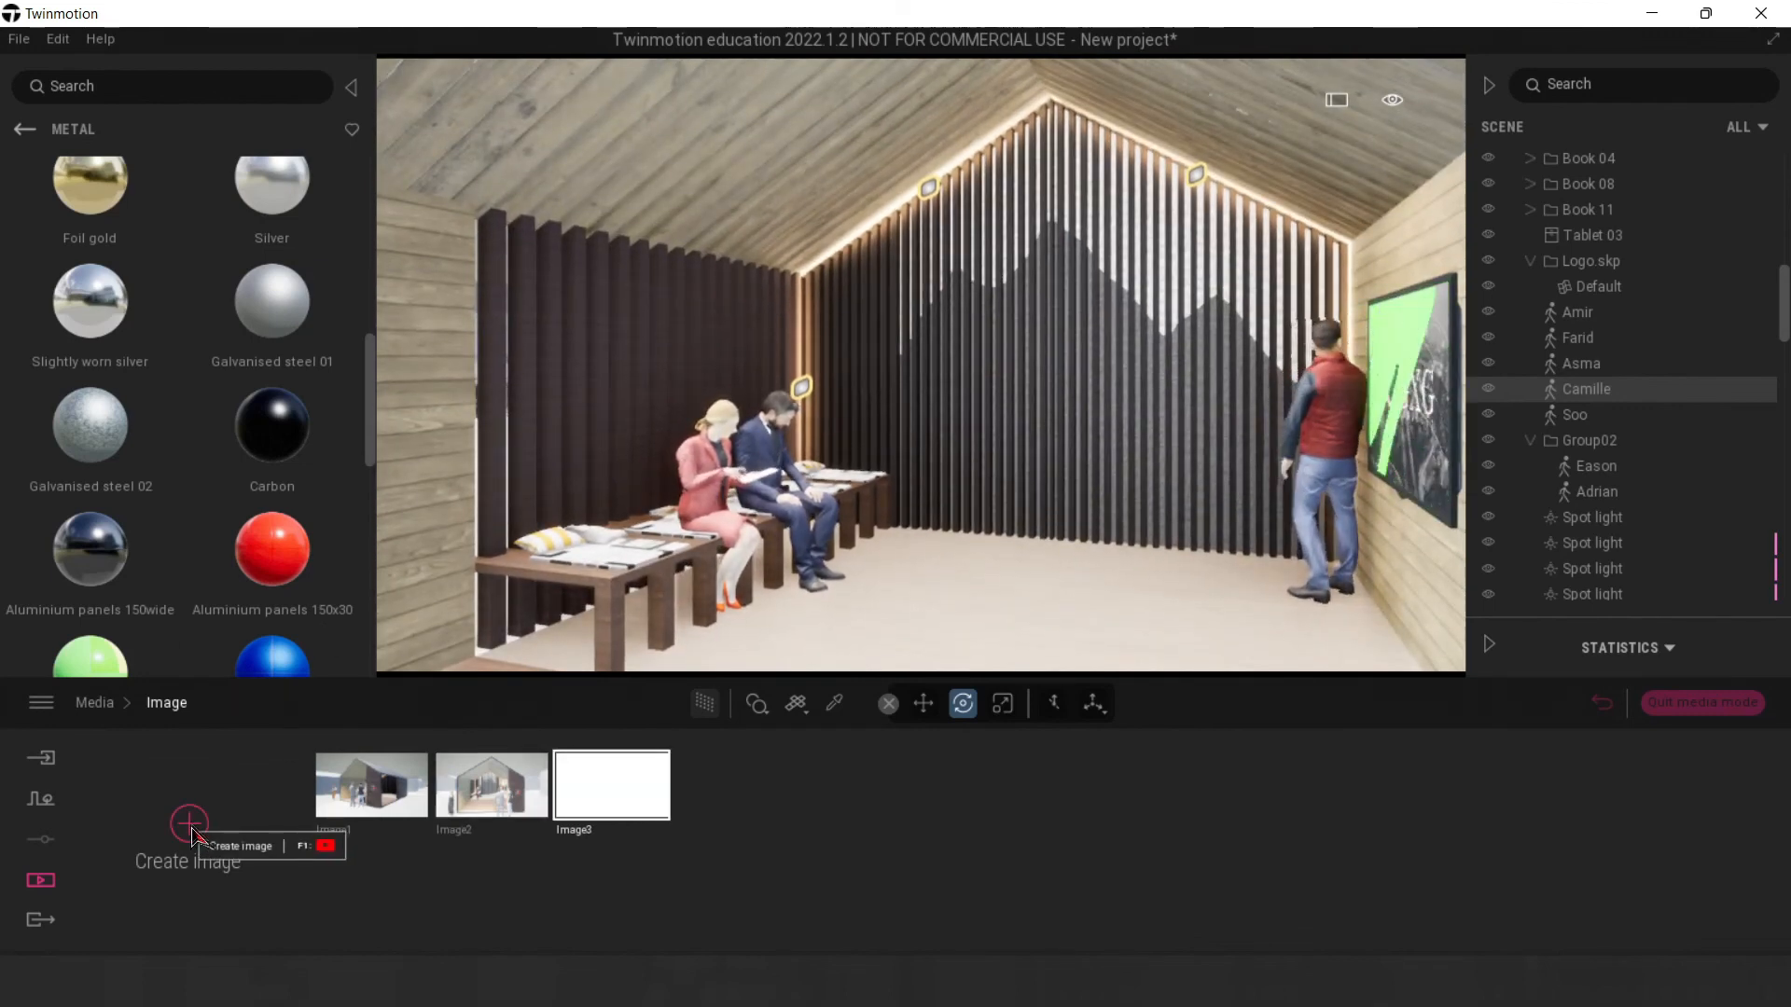
Step: Create a new image inside the pavilion looking out towards the entrance, with the screen, side opening and bookshelves in view
key("w")
right_click_drag(920, 364, 1409, 354)
key("s")
key("s")
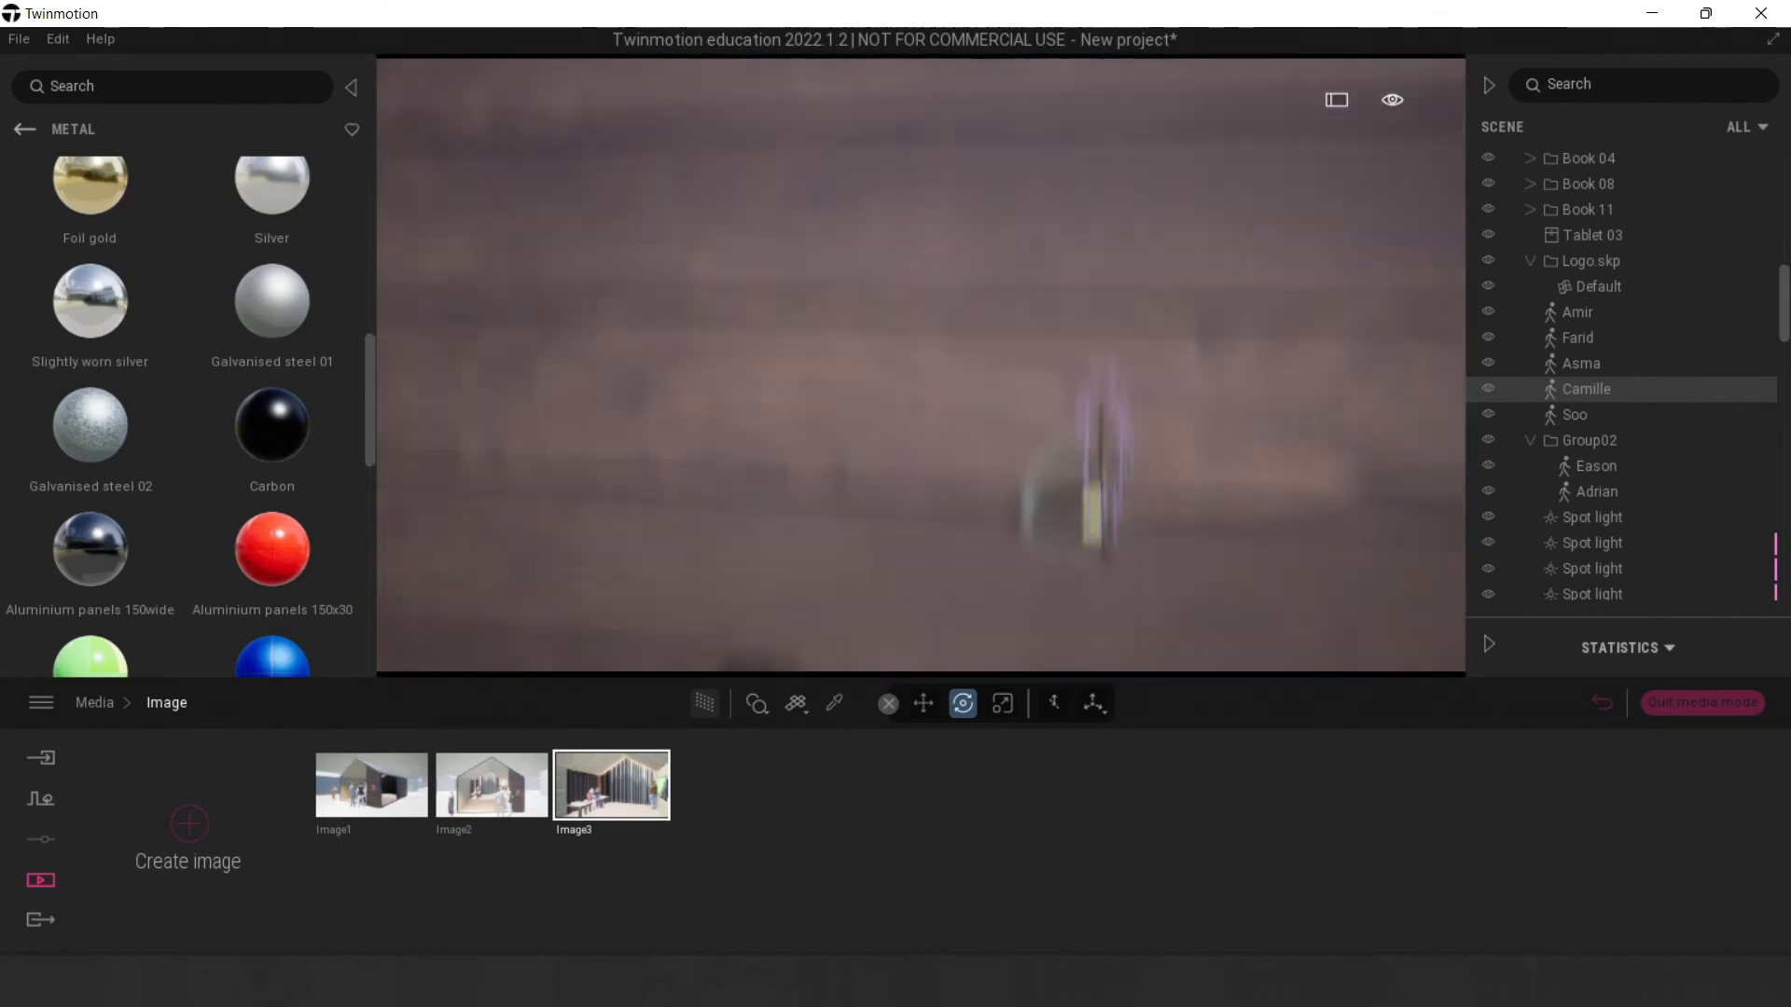
key("s")
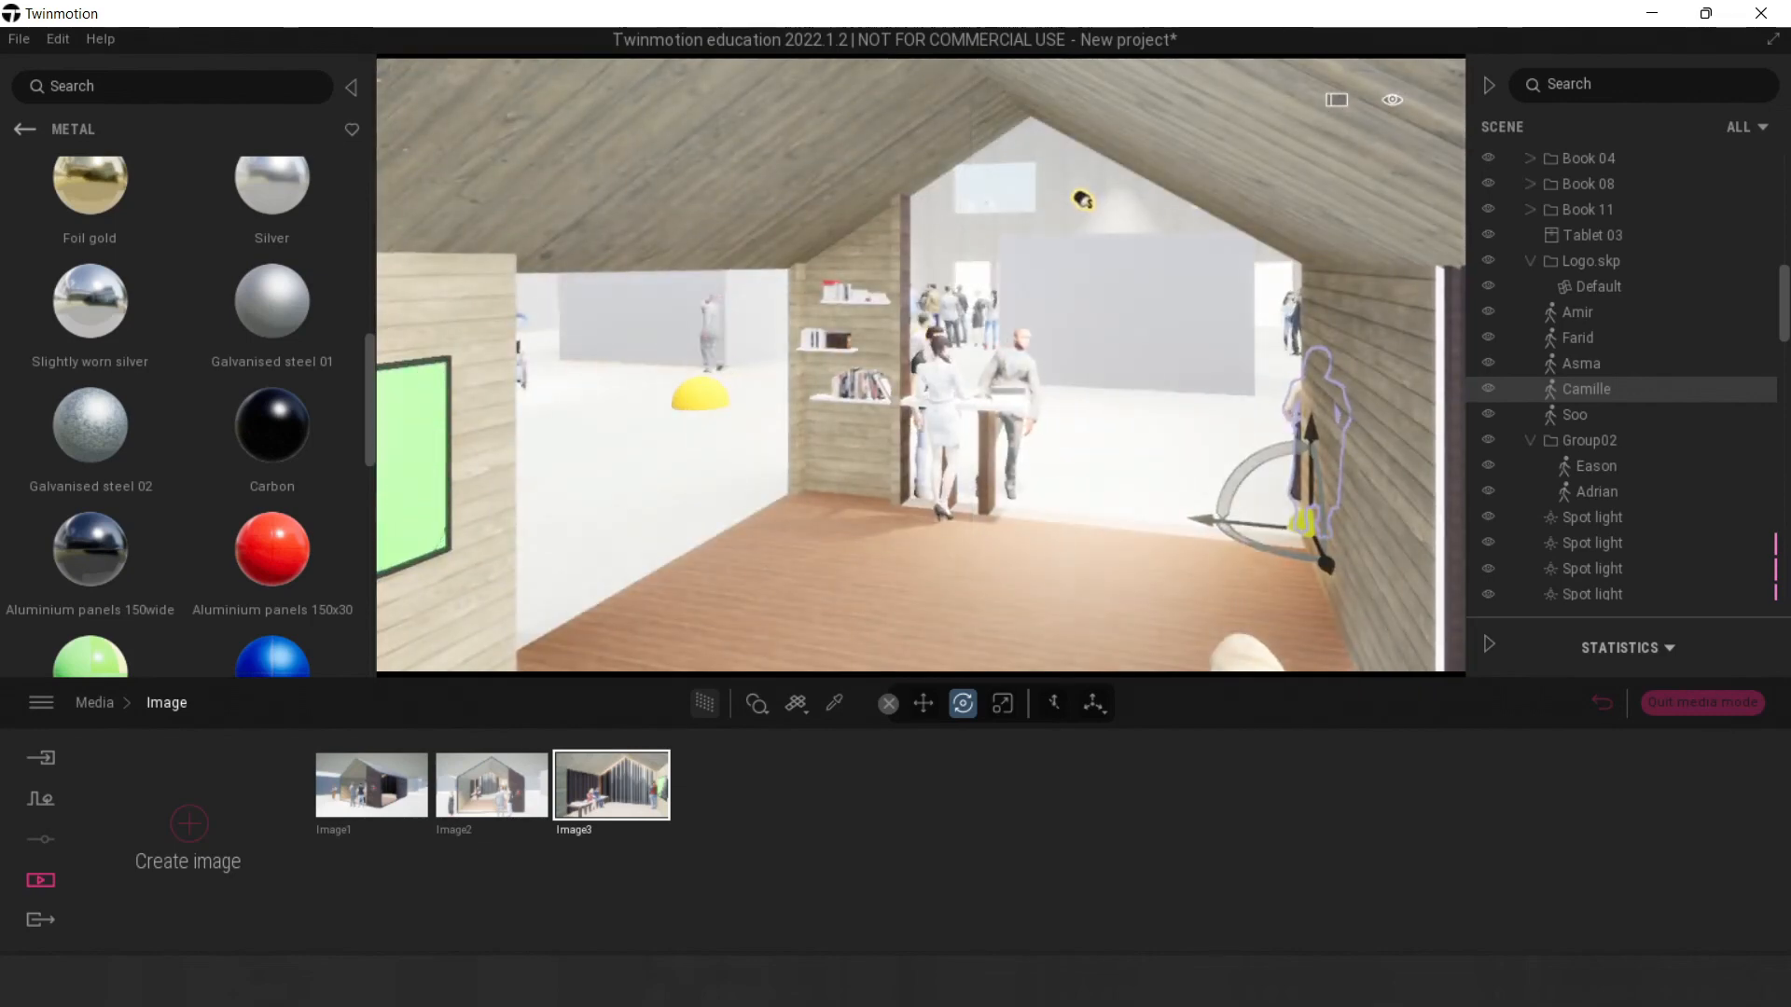
right_click_drag(921, 364, 880, 363)
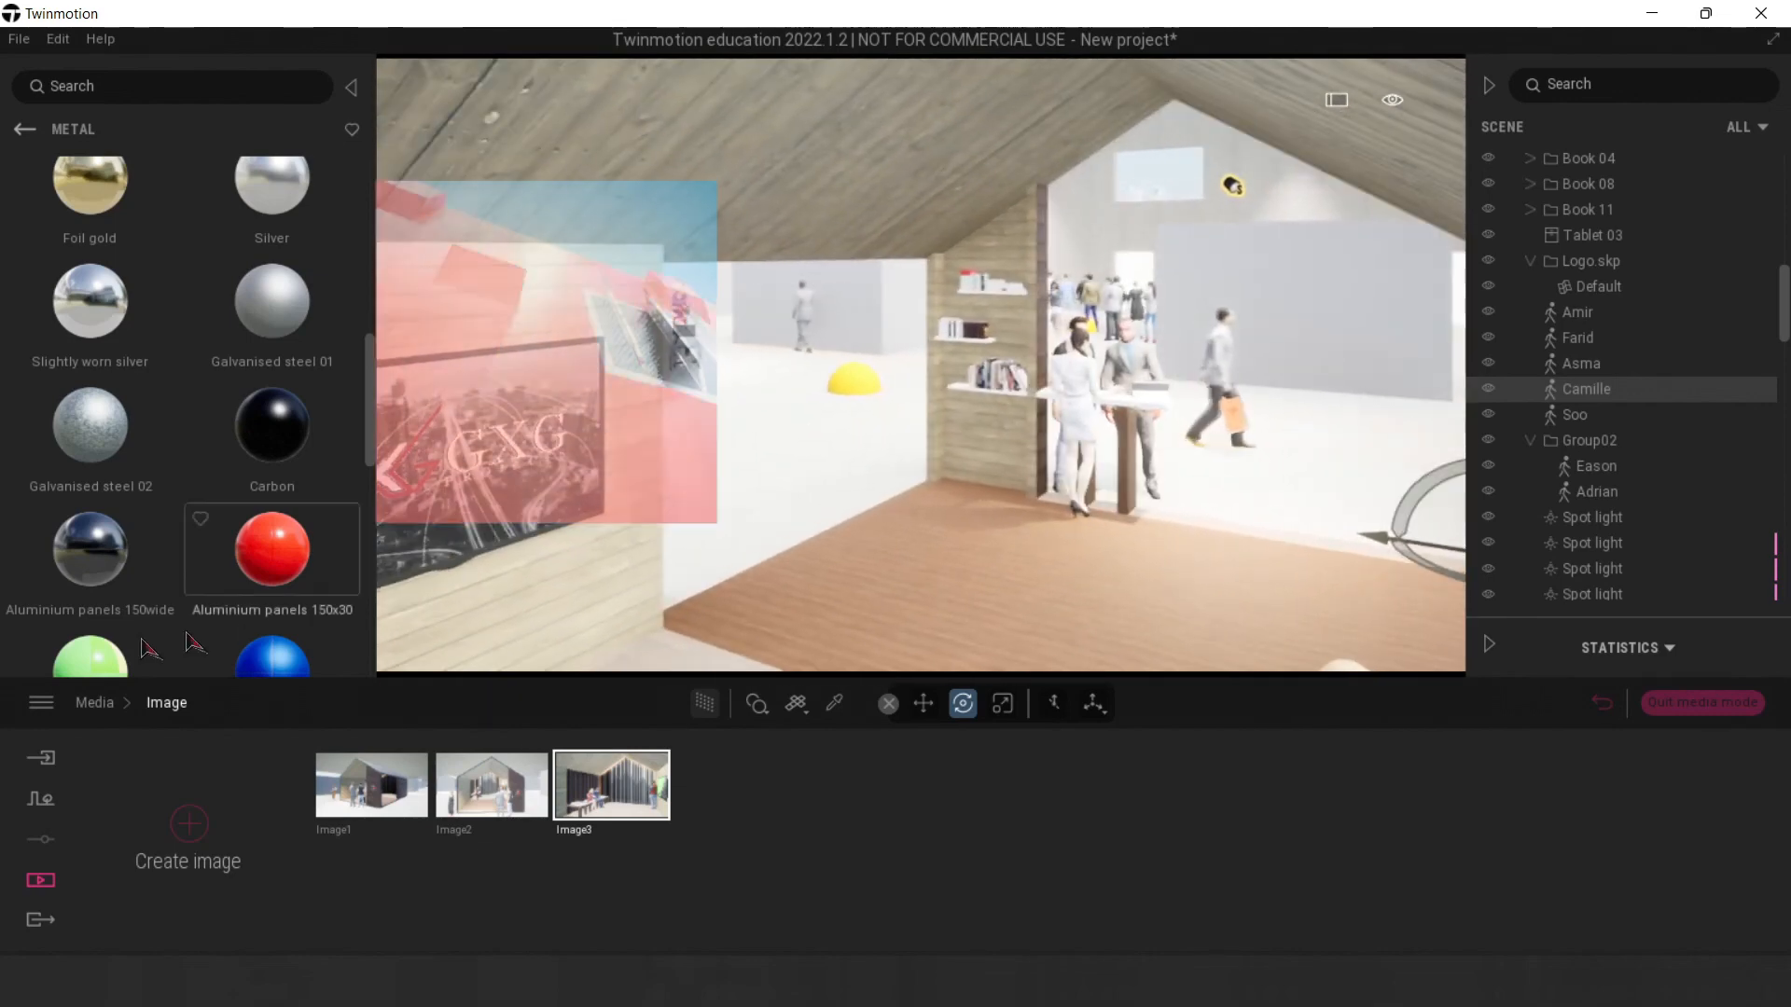
left_click(190, 824)
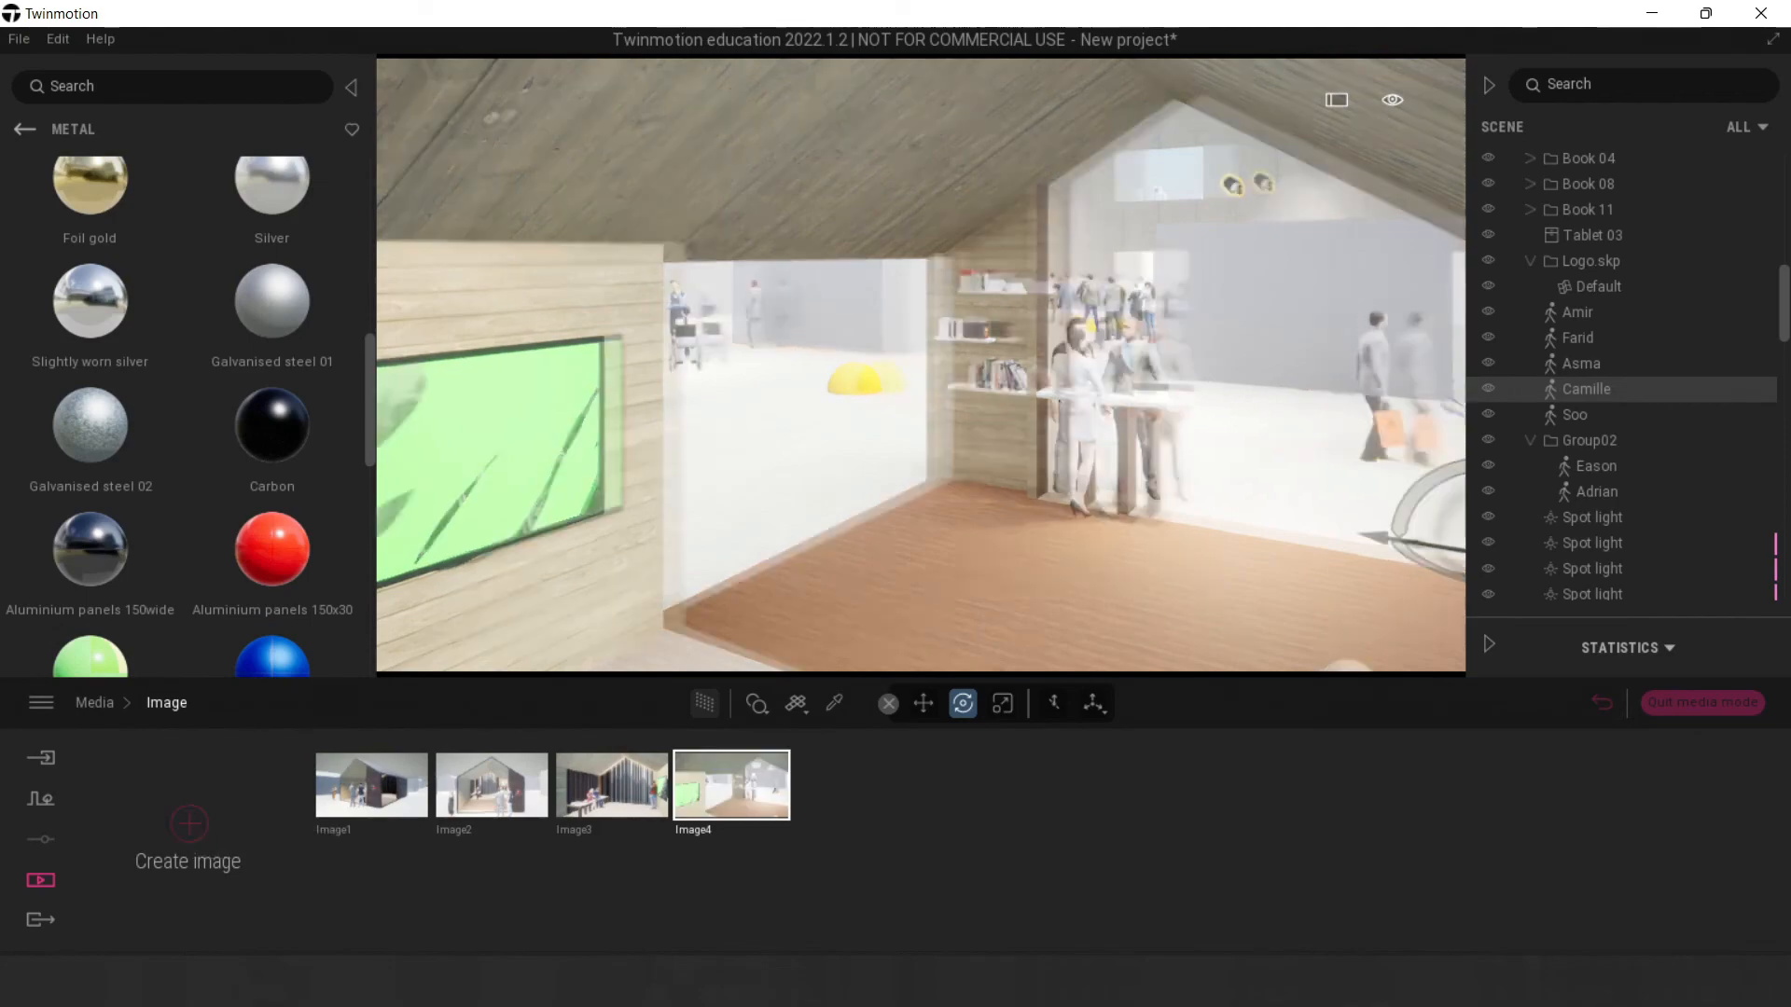
Step: Create a new exterior image of the pavilion's open long side, including the logo wall and the benches inside
key("w")
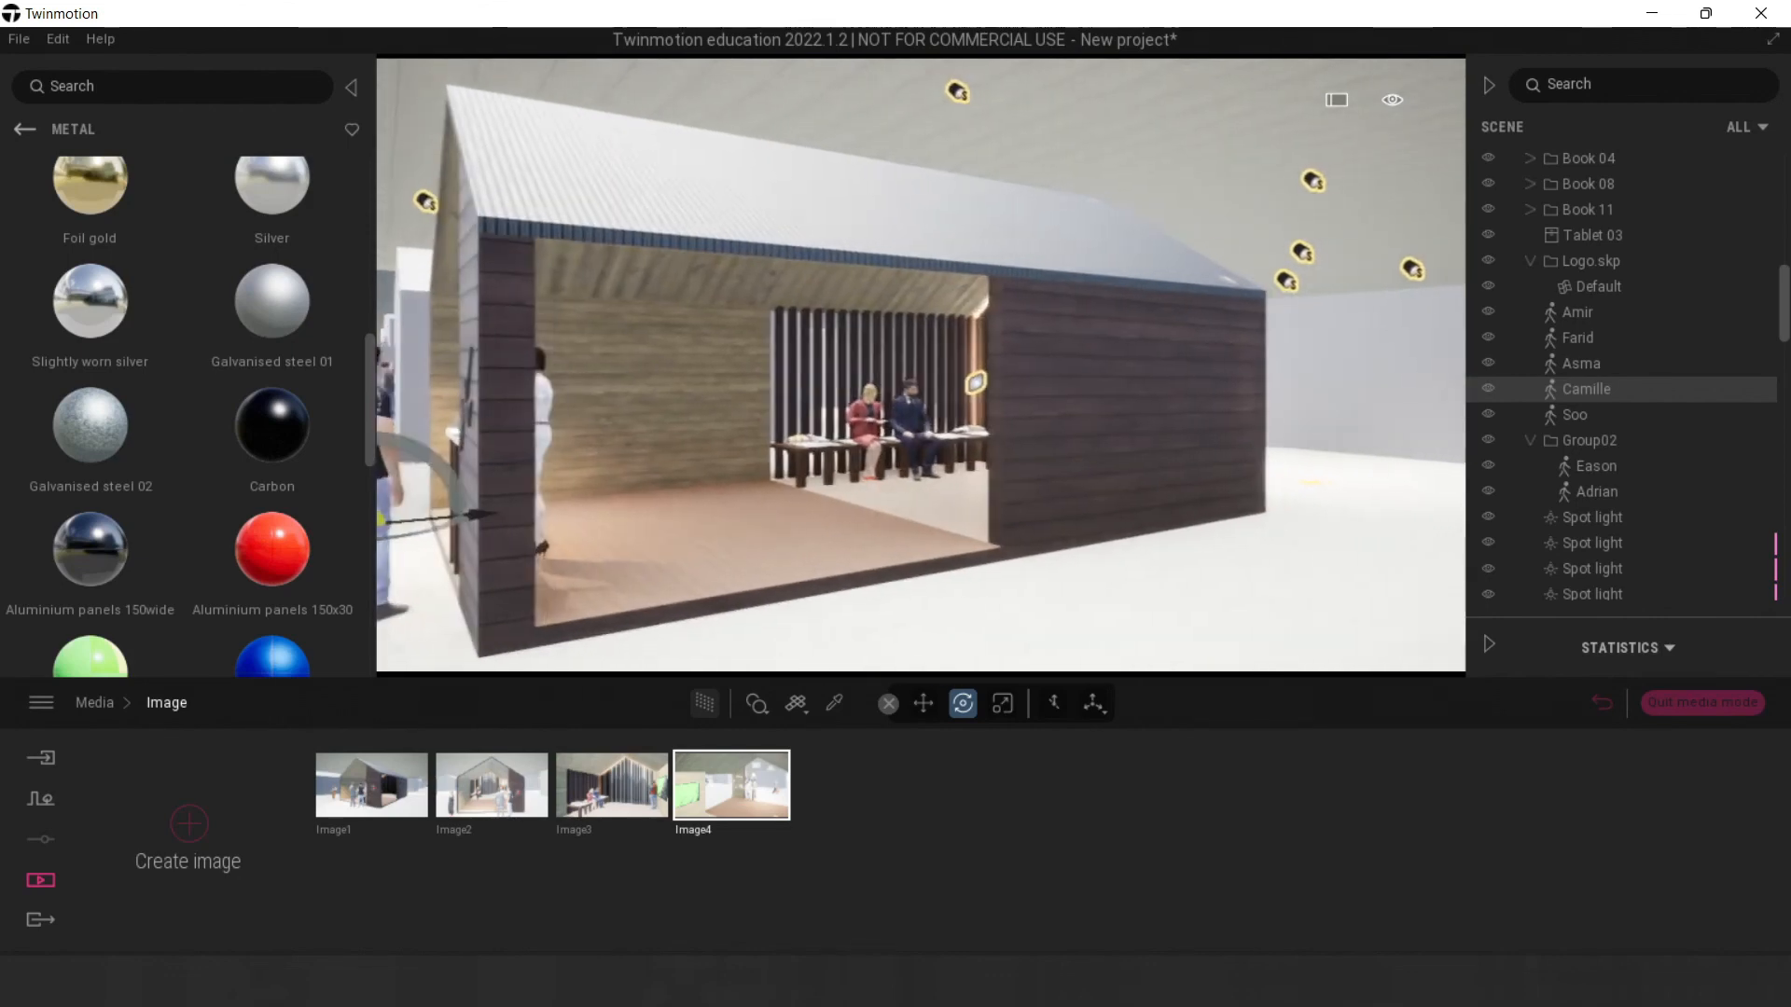
key("a")
key("s")
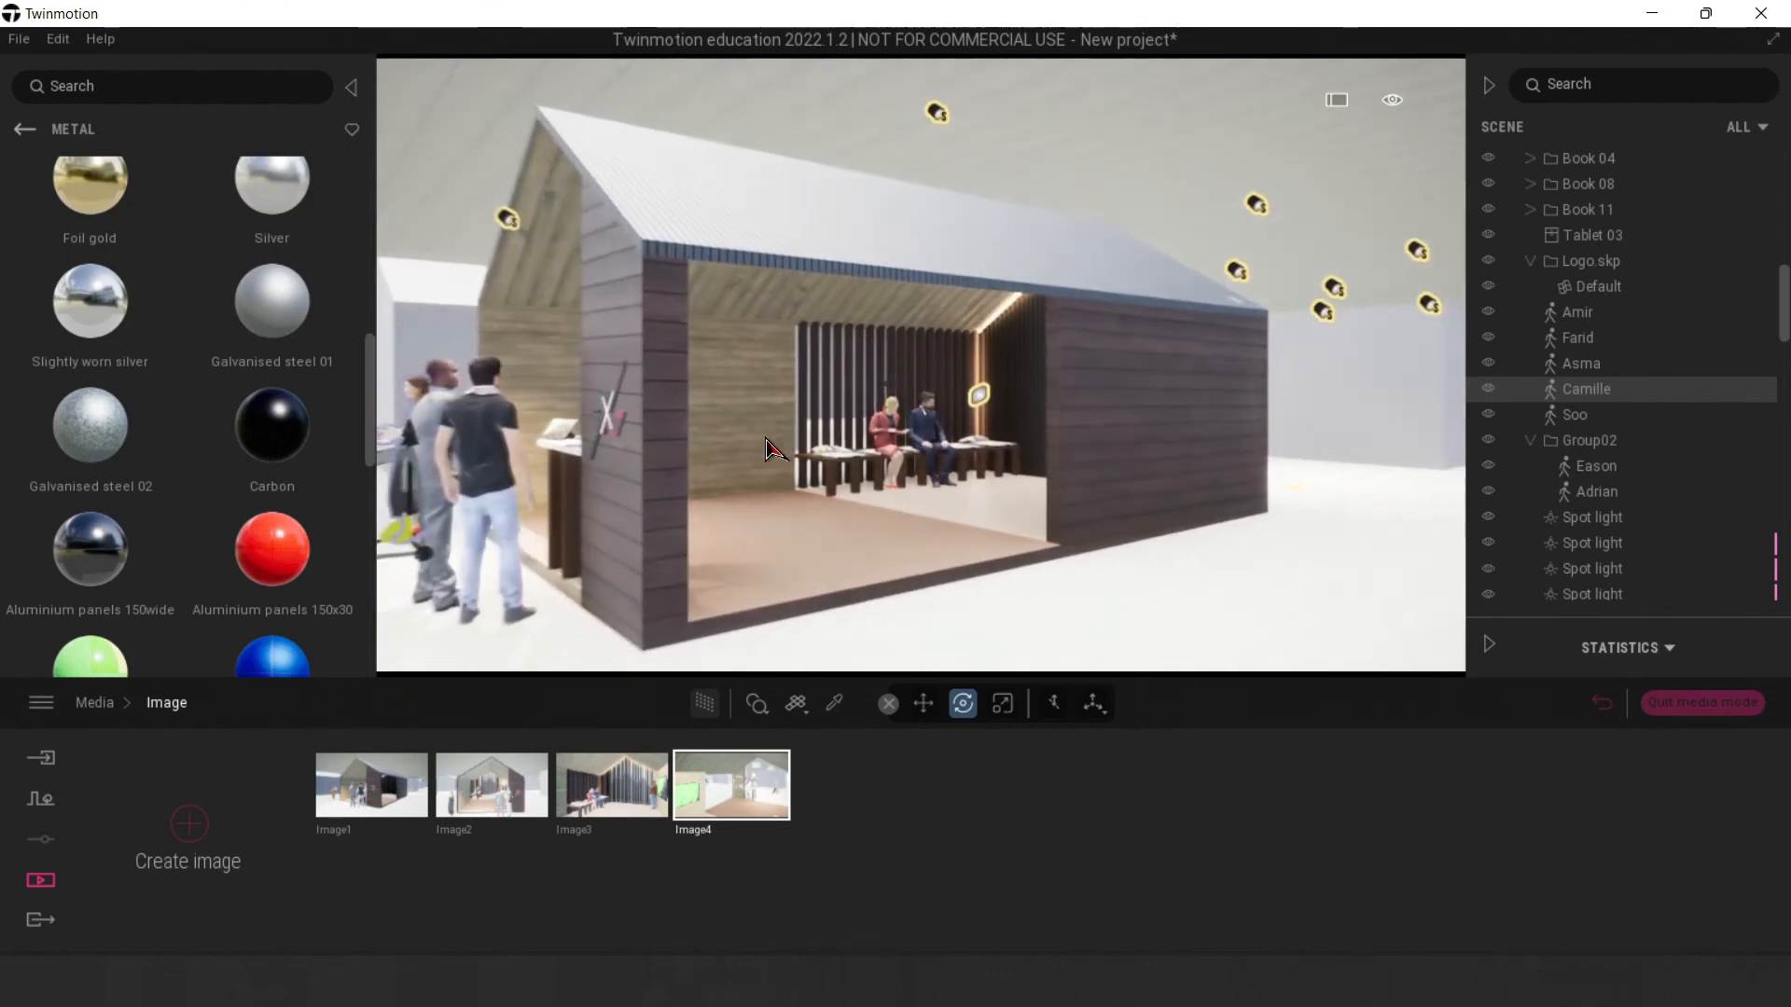
left_click(192, 821)
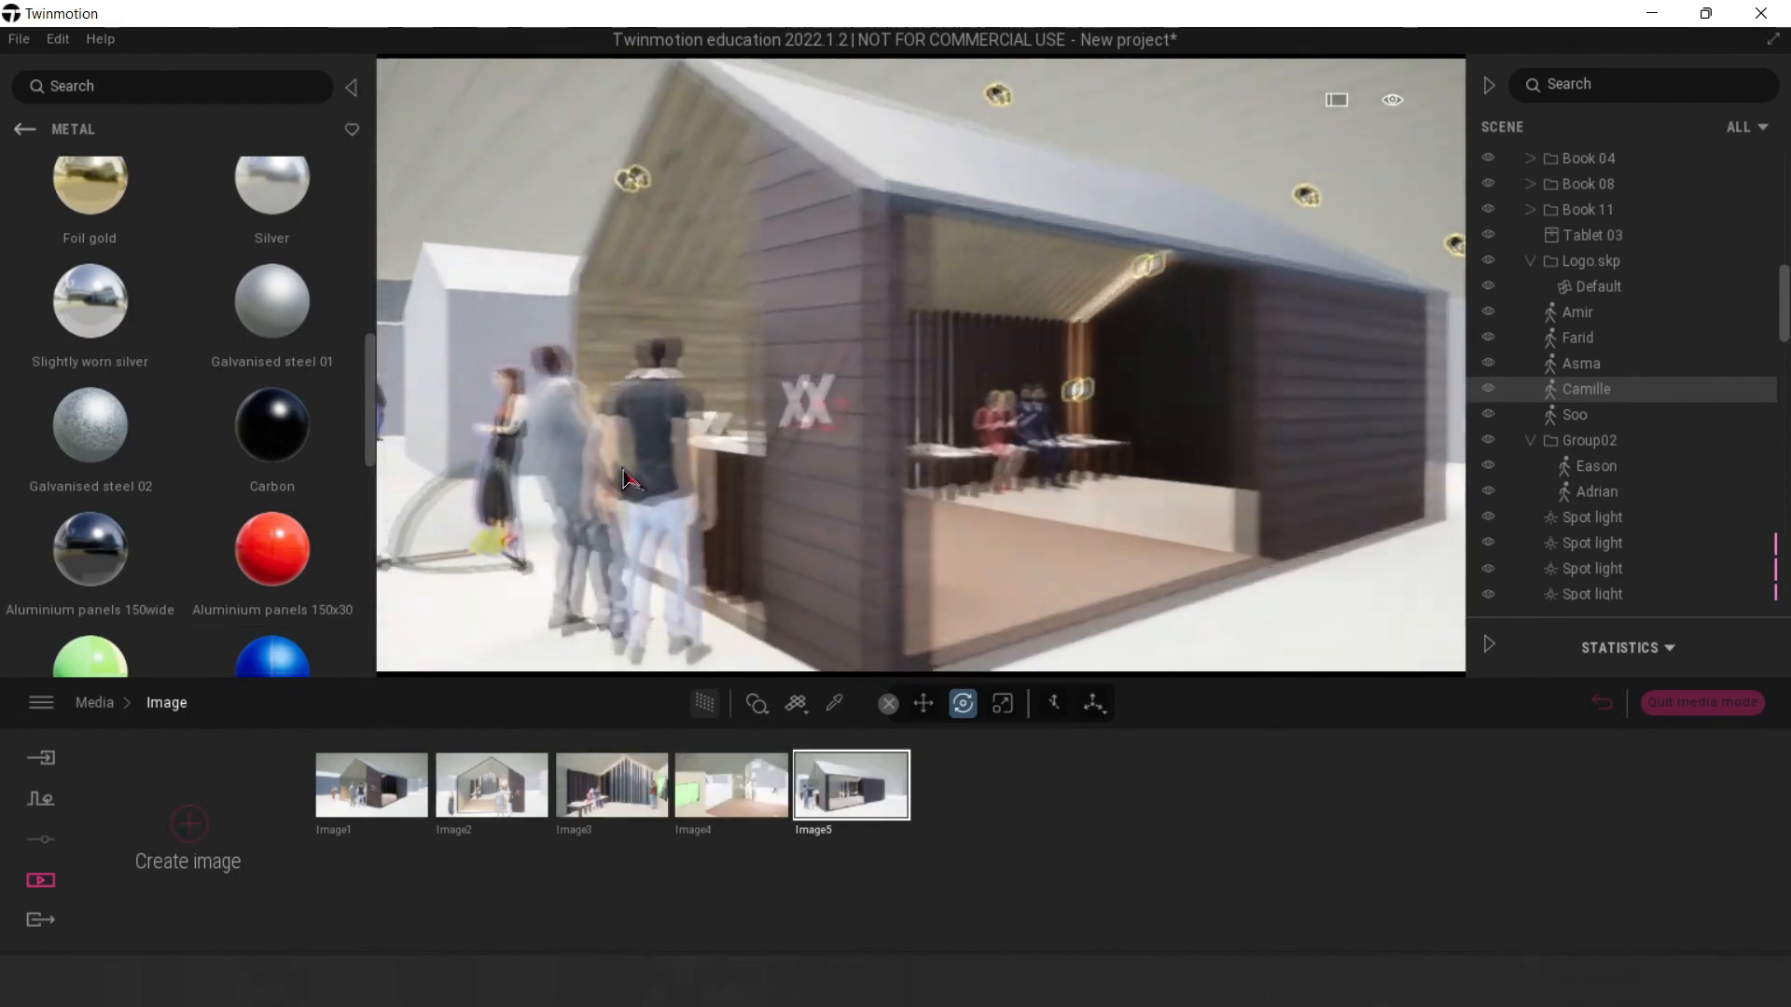
Step: Create a new exterior image of the pavilion's closed timber long side and its open front, from the opposite corner
key("w")
key("a")
right_click_drag(567, 492, 807, 475)
key("w")
key("s")
key("s")
key("d")
key("a")
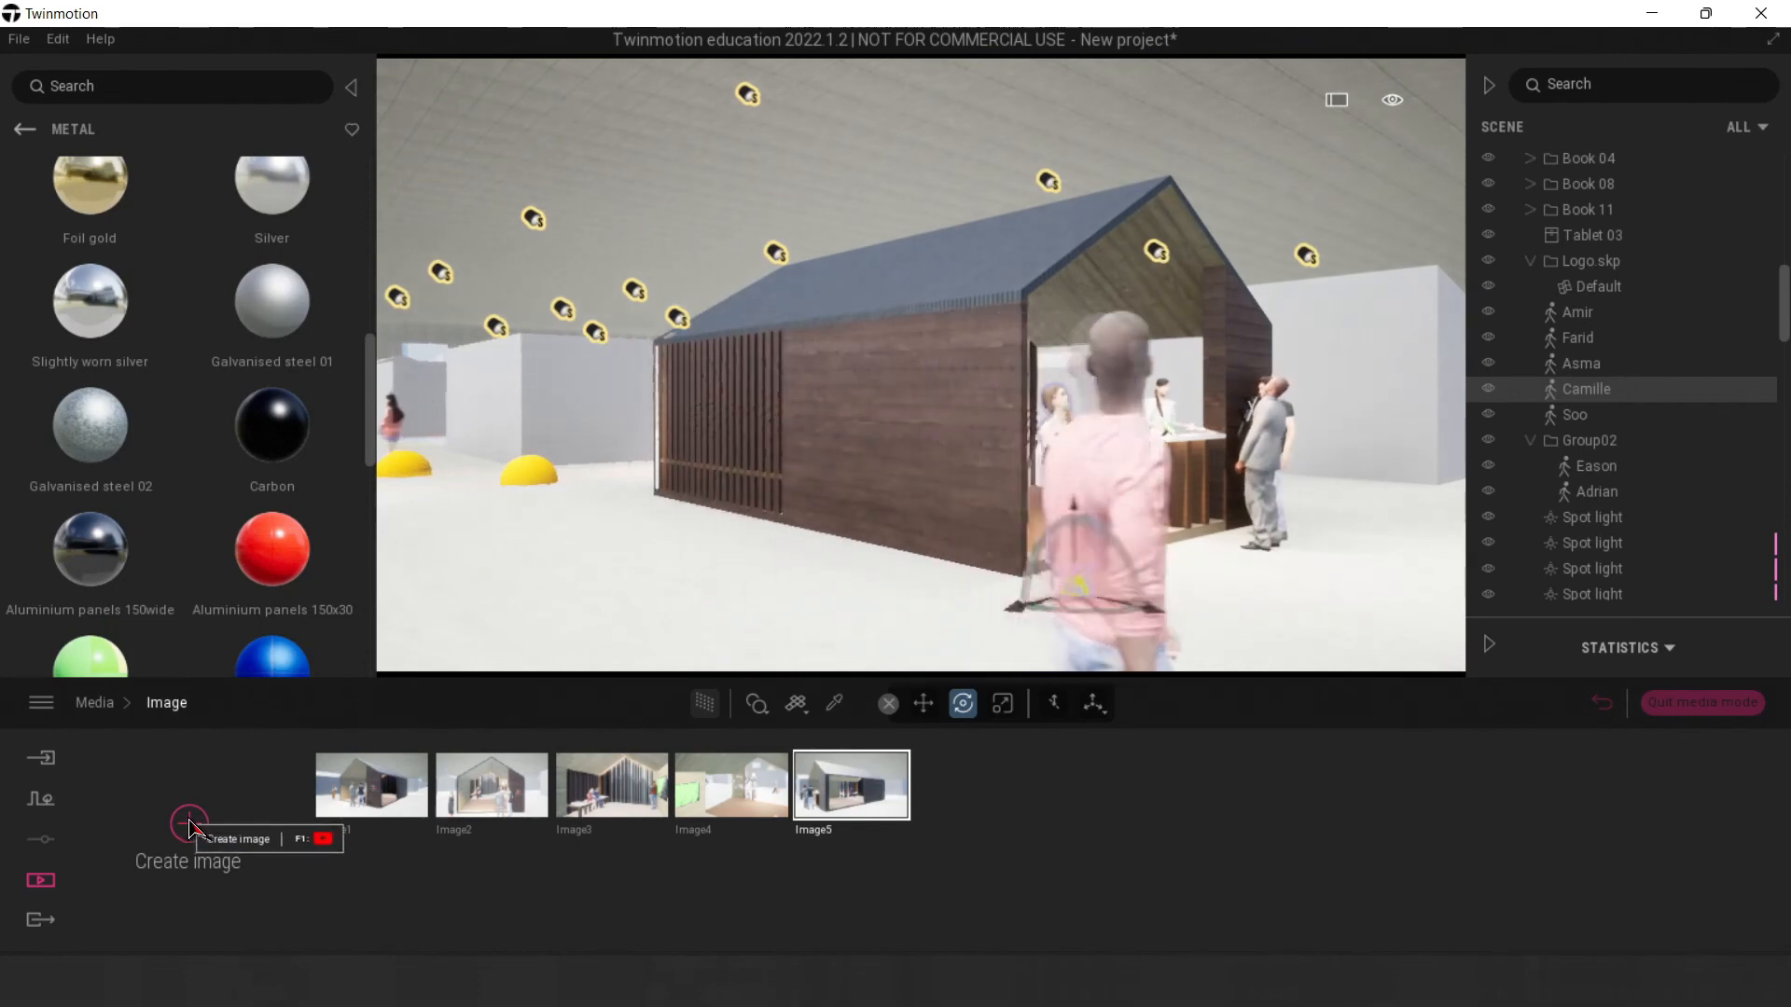
right_click_drag(503, 522, 524, 523)
left_click(192, 824)
Step: Select all the created images for local image export
left_click(40, 924)
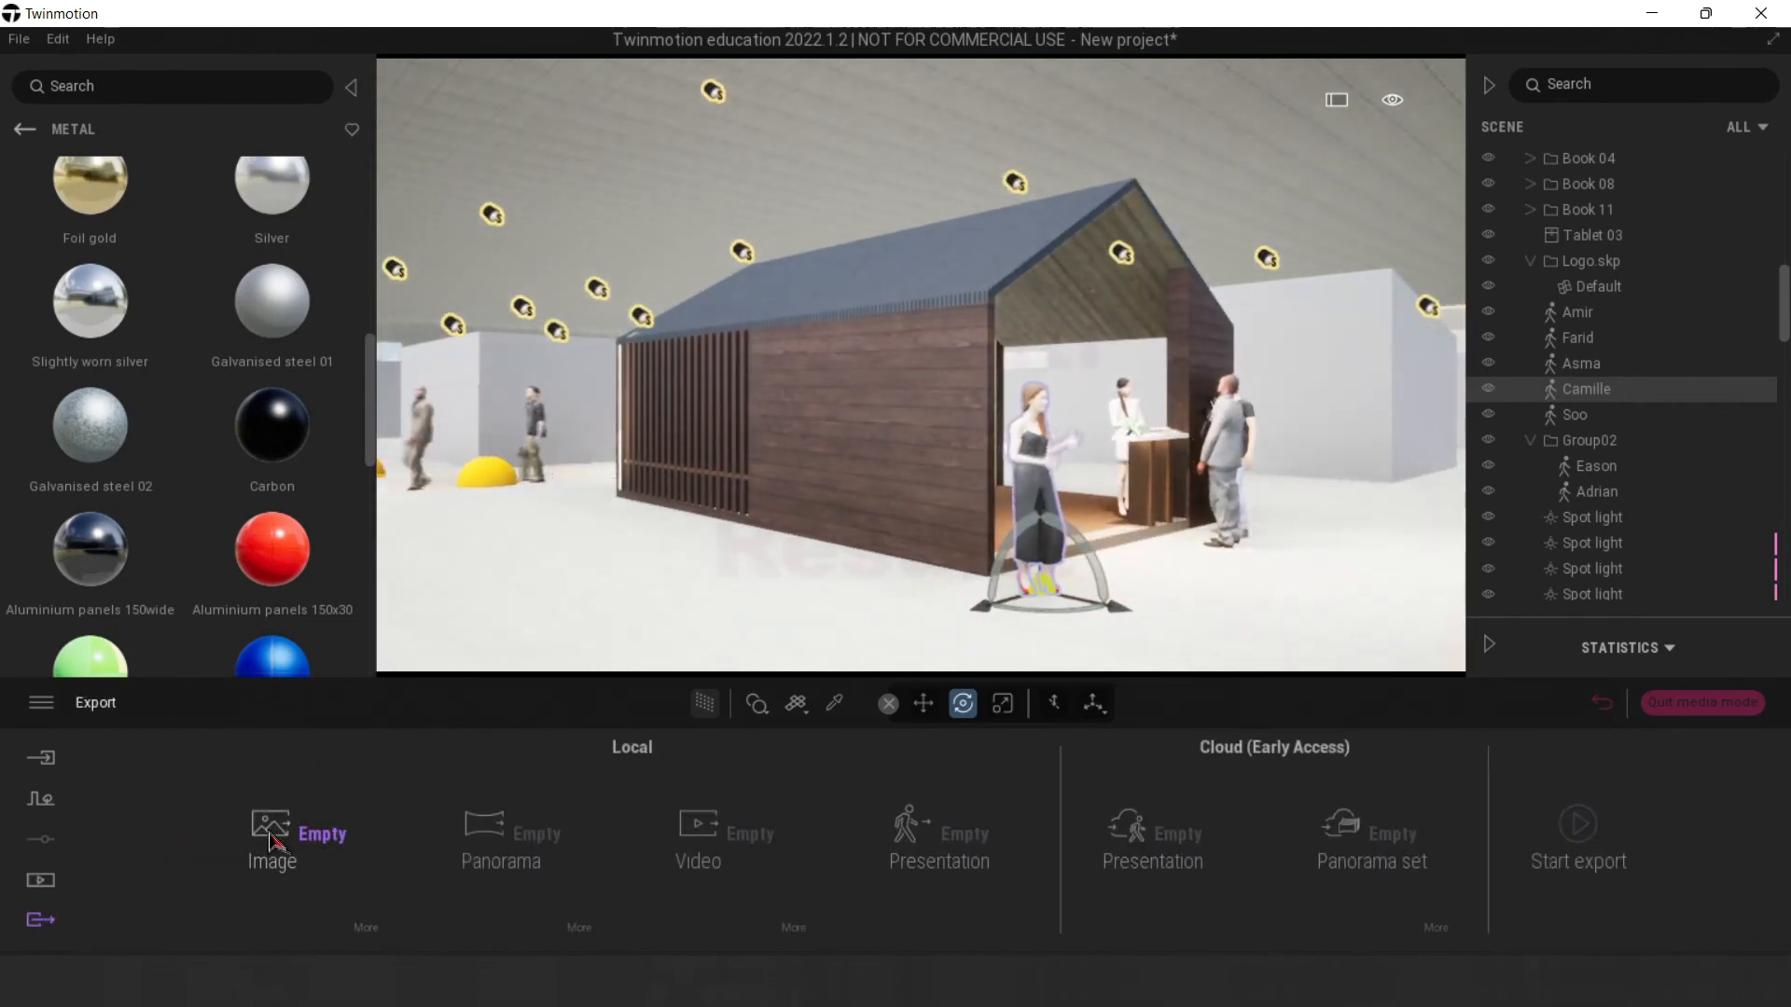
left_click(271, 835)
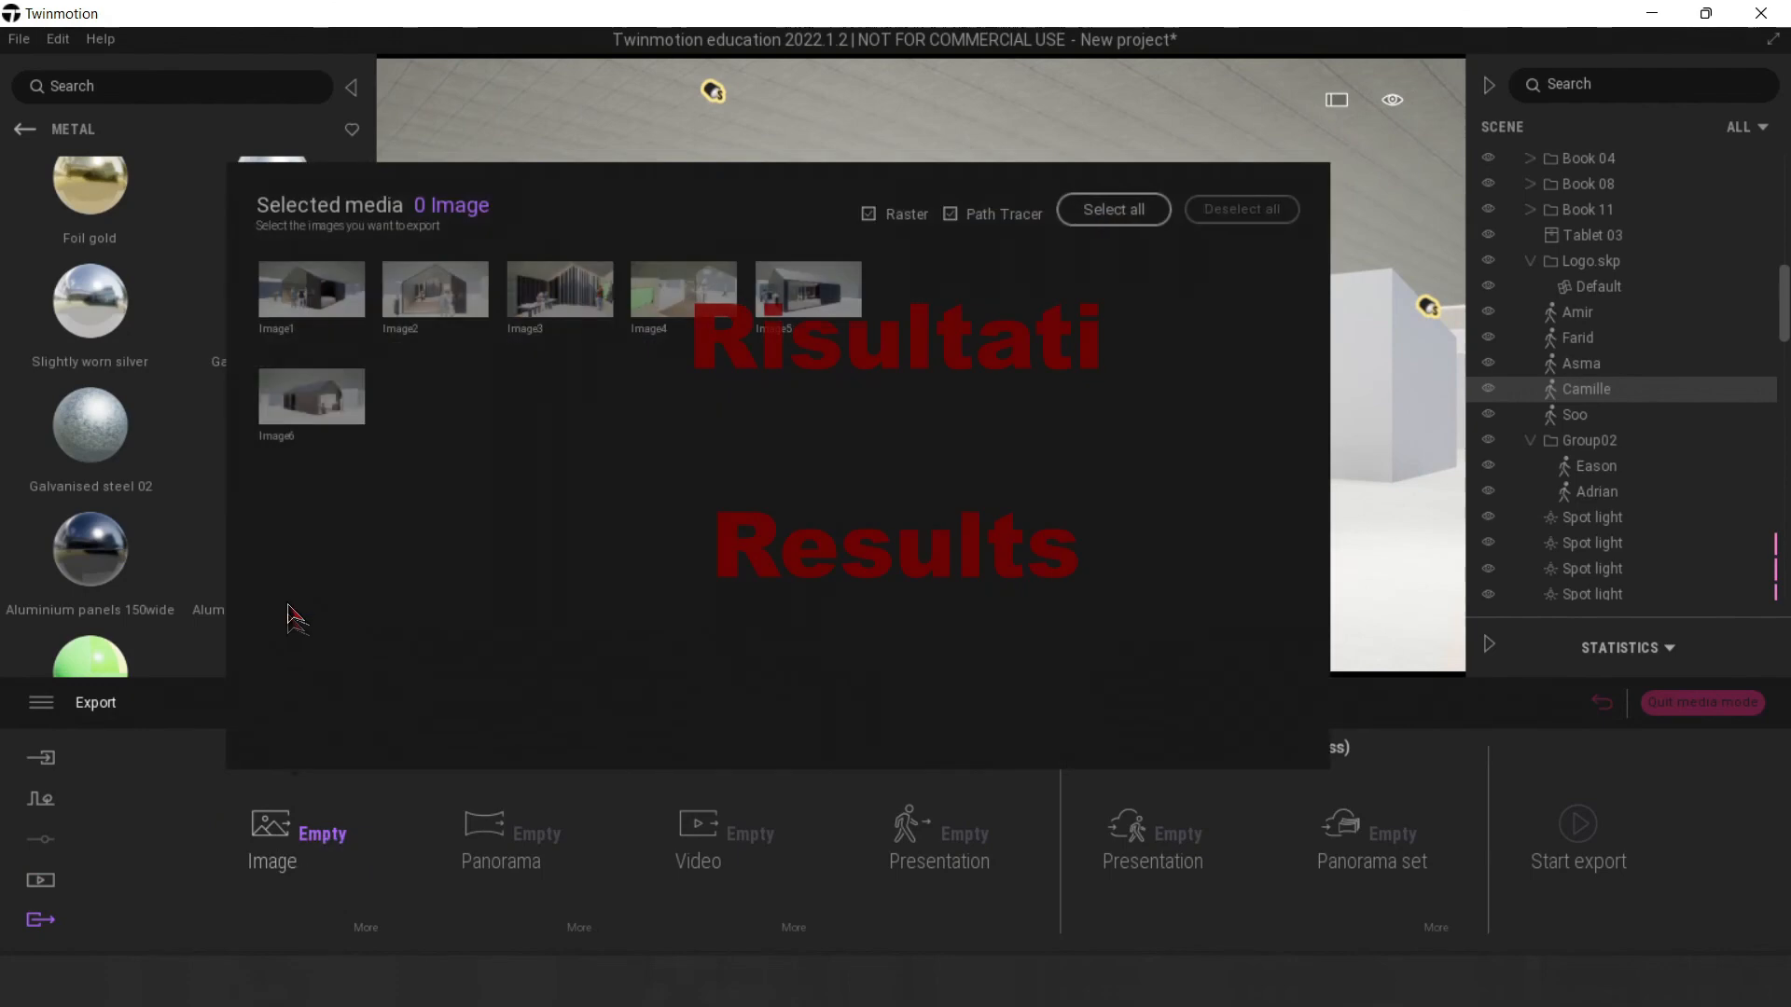
left_click(1114, 210)
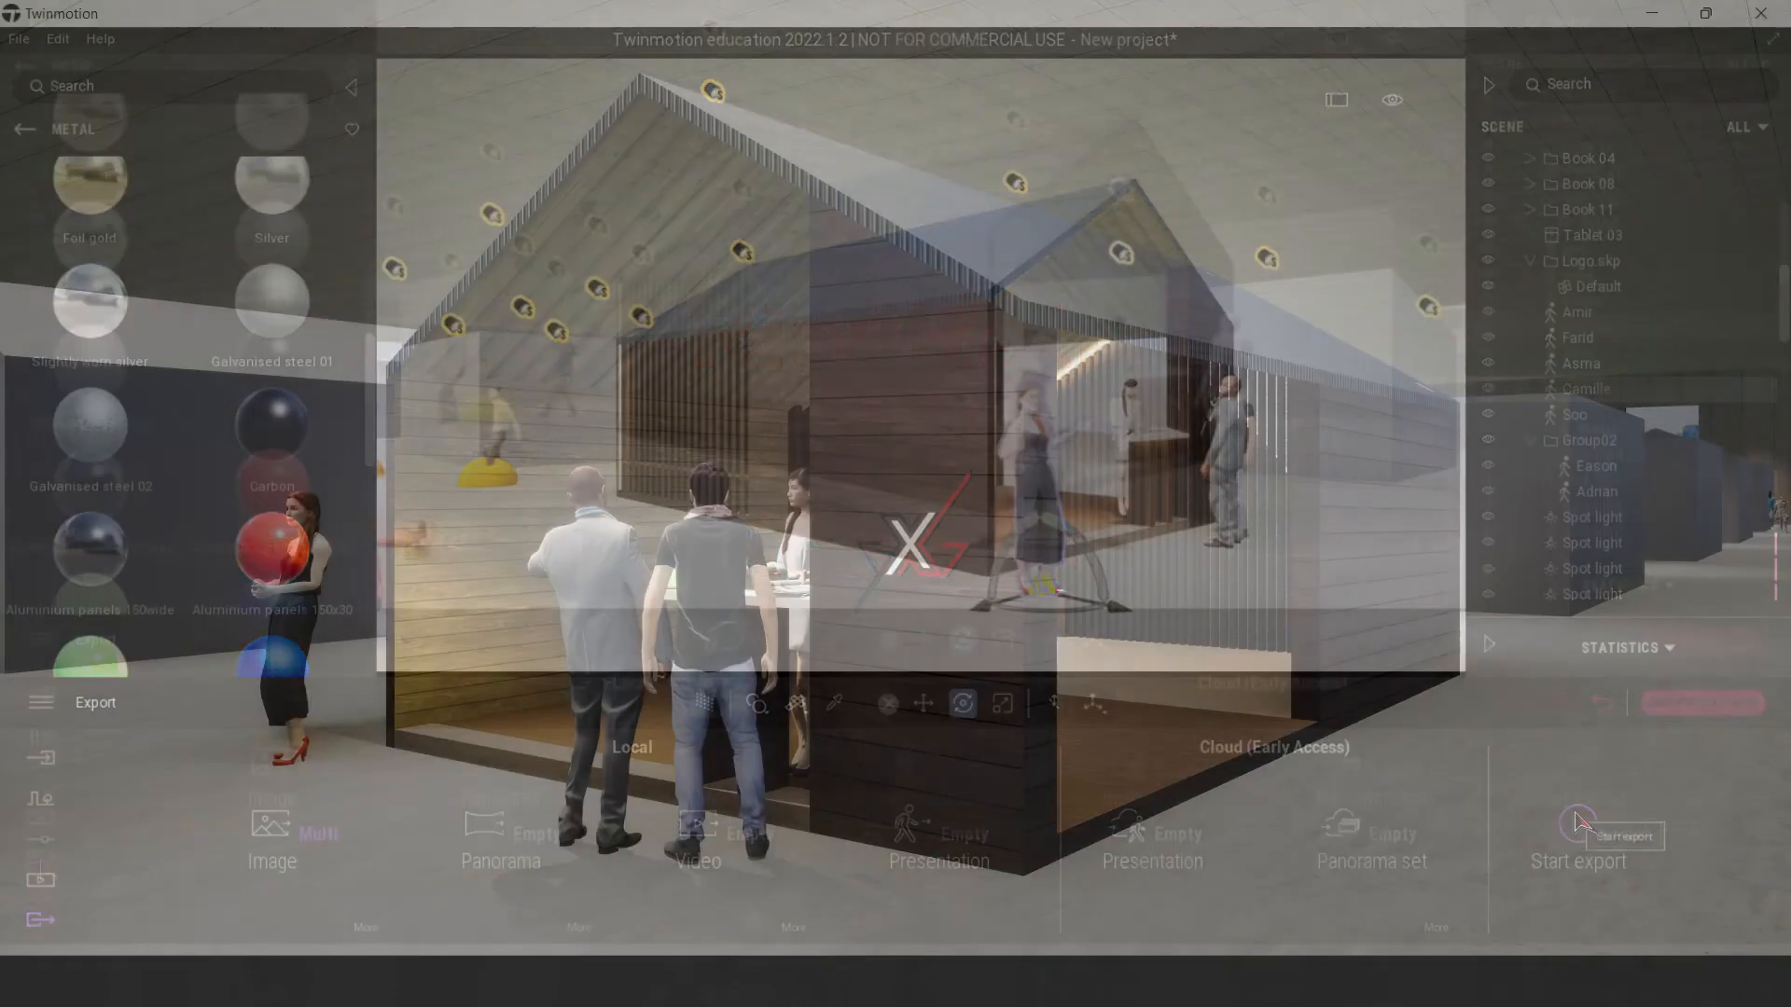